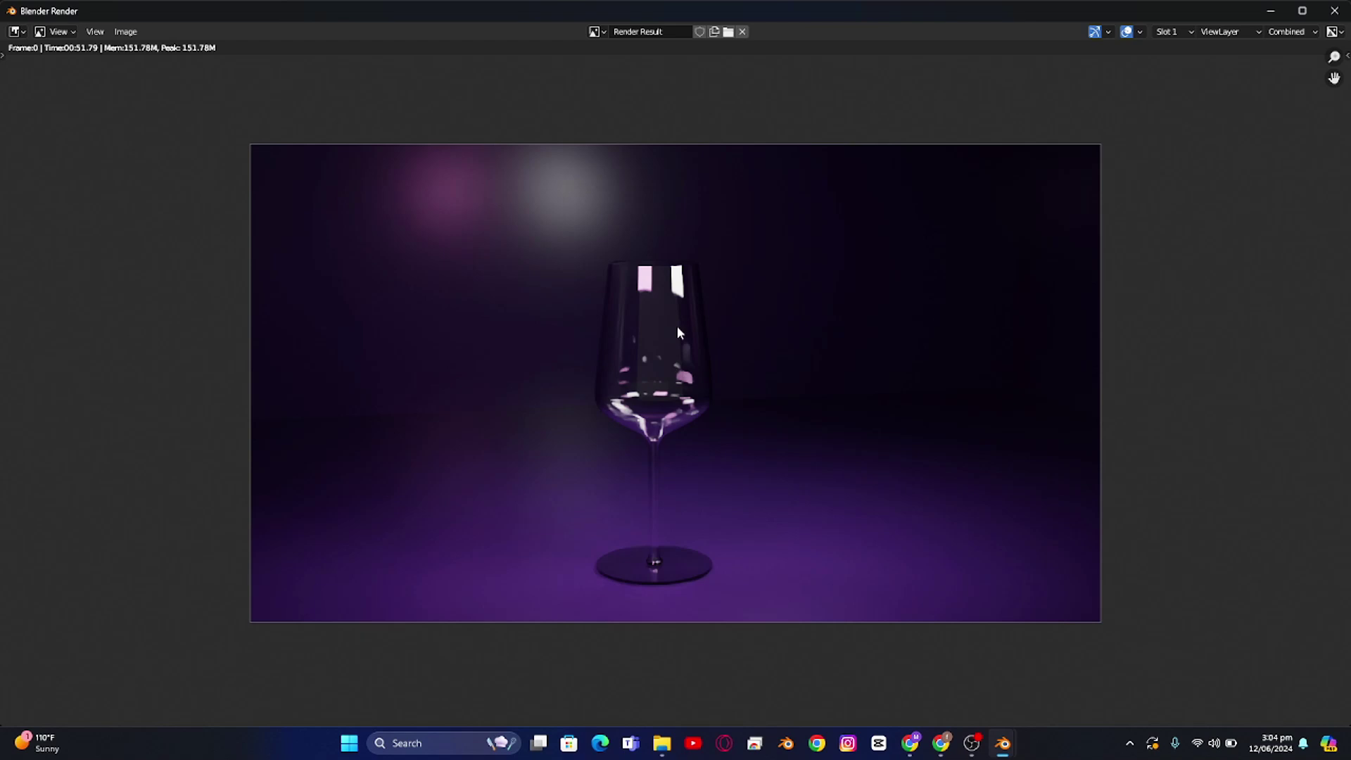
# Step: Leave the finished wine-glass render and return to the empty scene in the Layout workspace
pyautogui.scroll(1, 656, 326)
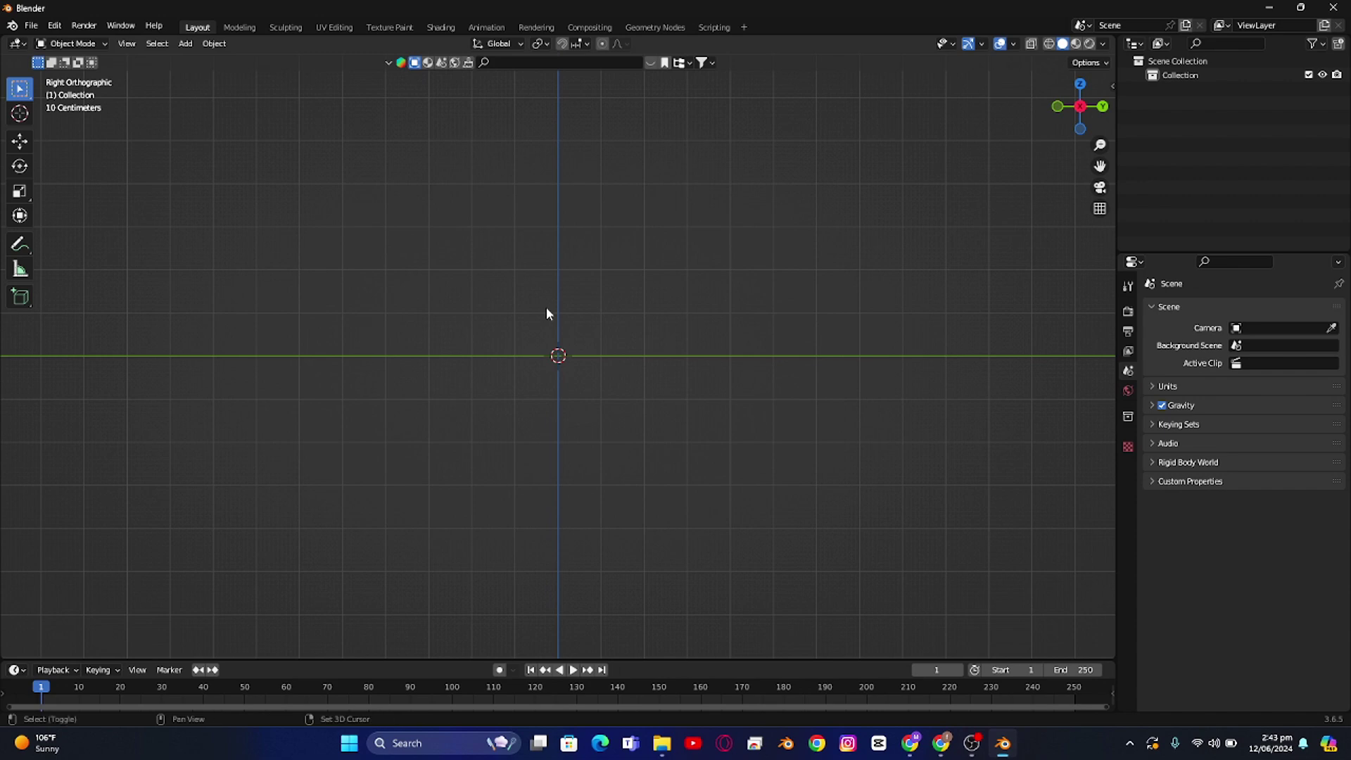
# Step: Add the wine glass JPG from the Desktop as a reference image
pyautogui.hotkey('shift', 'a')
pyautogui.moveTo(546, 310)
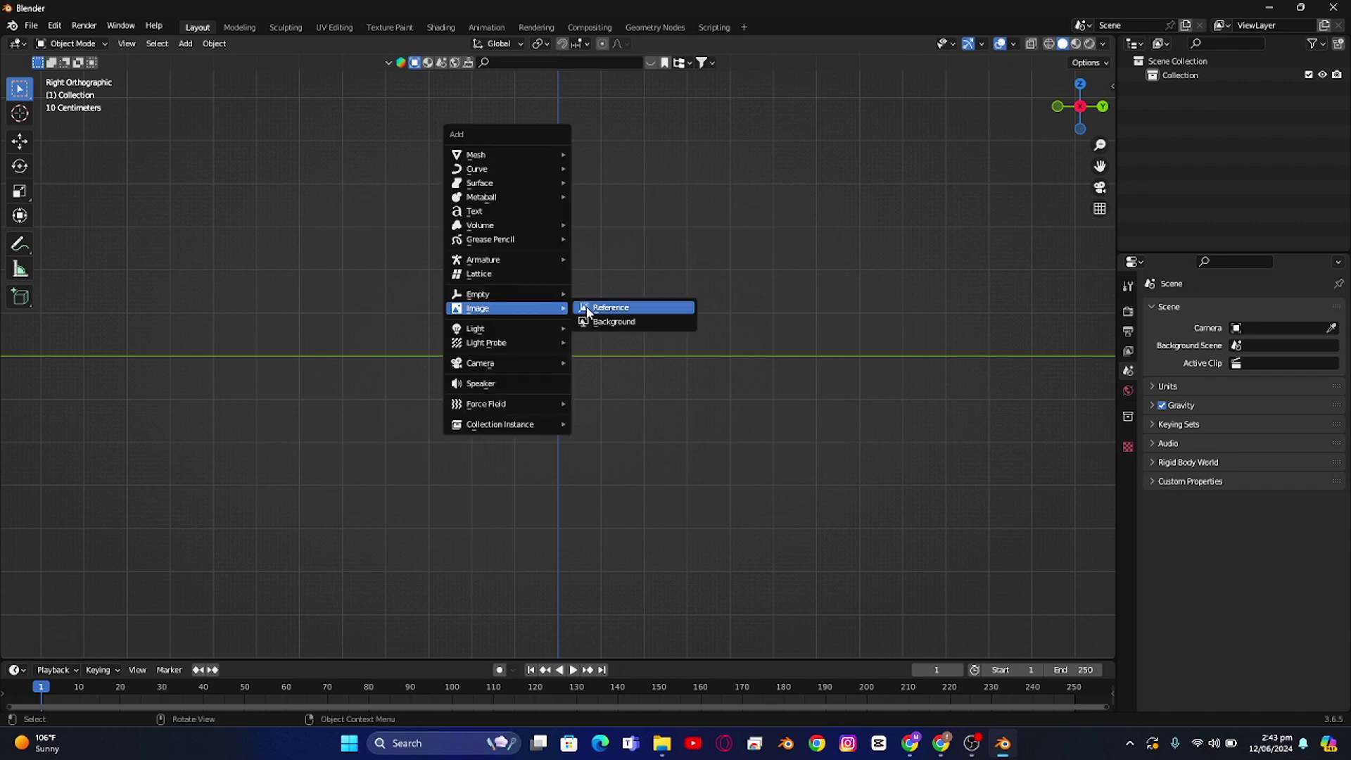
pyautogui.click(612, 311)
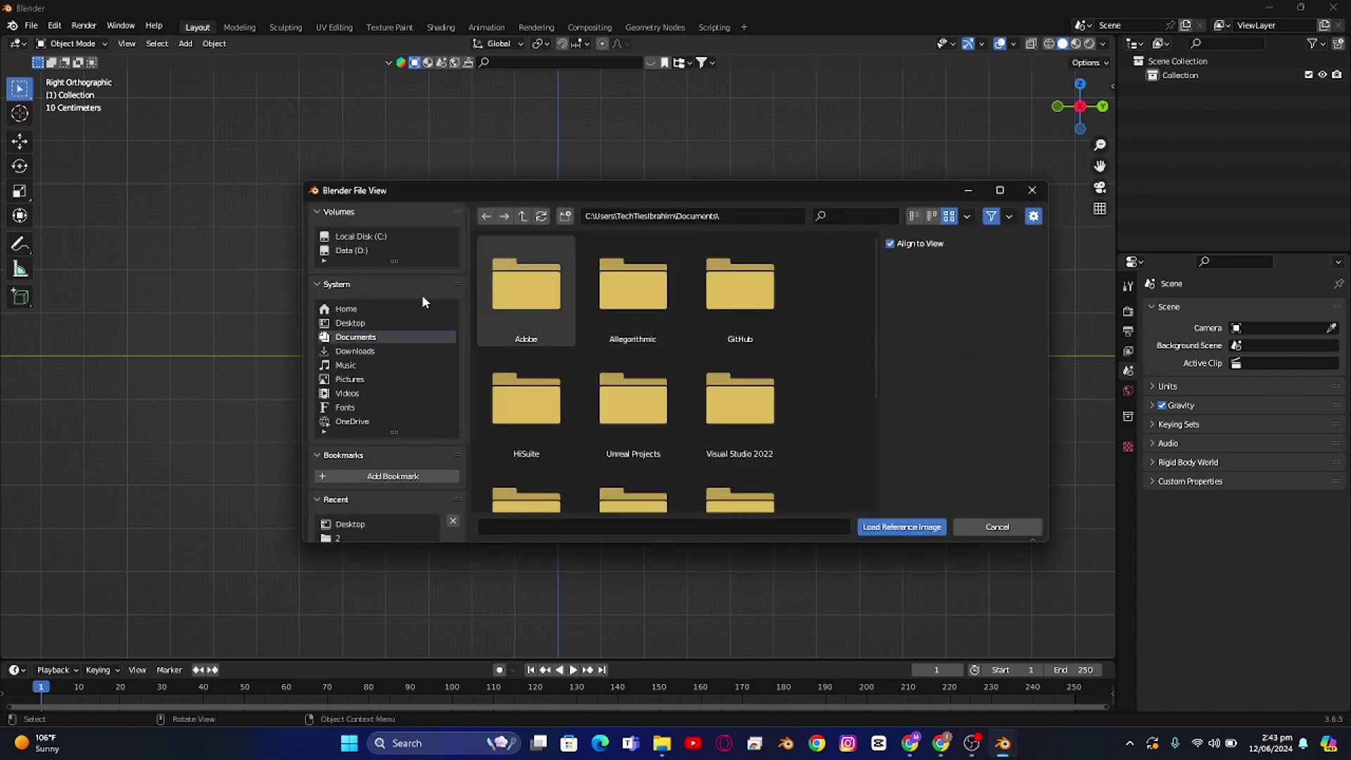
pyautogui.click(375, 320)
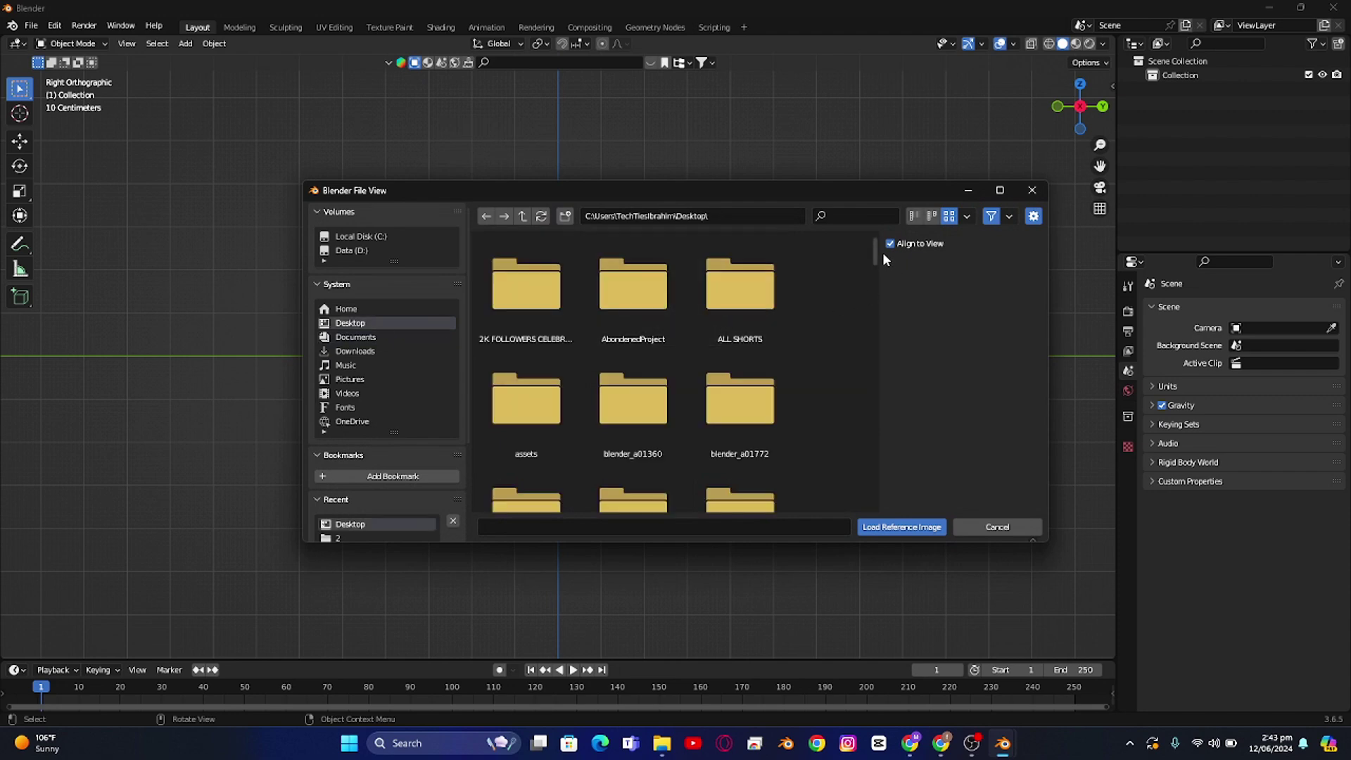
pyautogui.moveTo(875, 255); pyautogui.dragTo(879, 398)
pyautogui.click(634, 397)
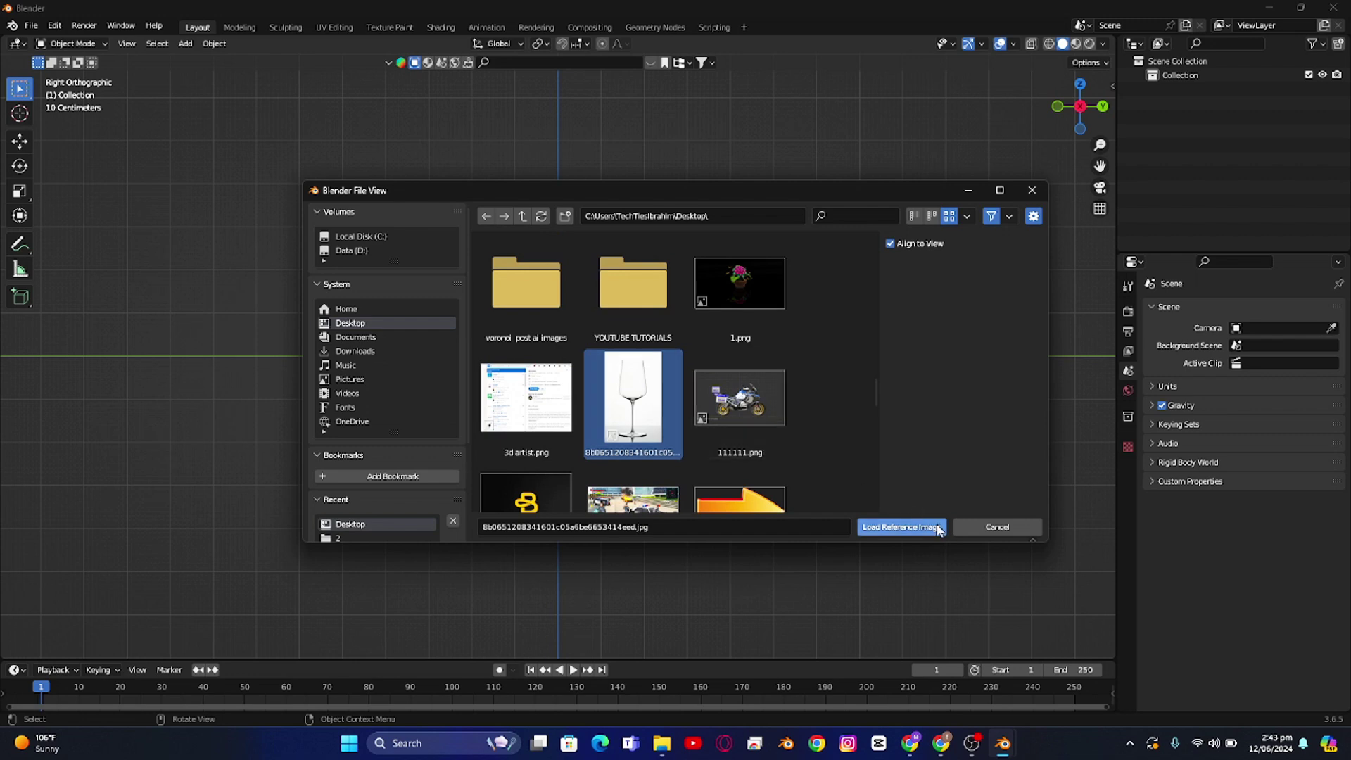
pyautogui.click(901, 527)
# Step: Scale the reference image up to 5 m and set its opacity to 0.583
pyautogui.press('s')
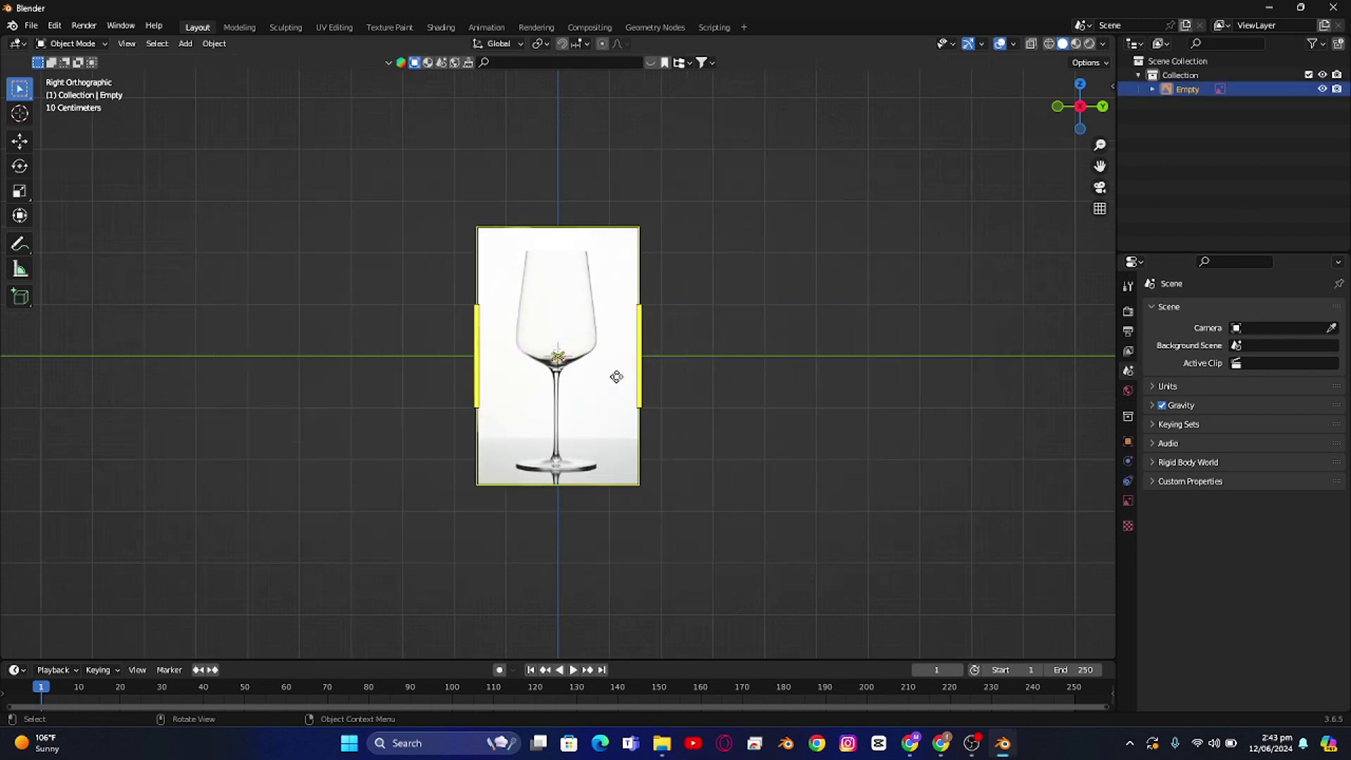
pyautogui.click(601, 373)
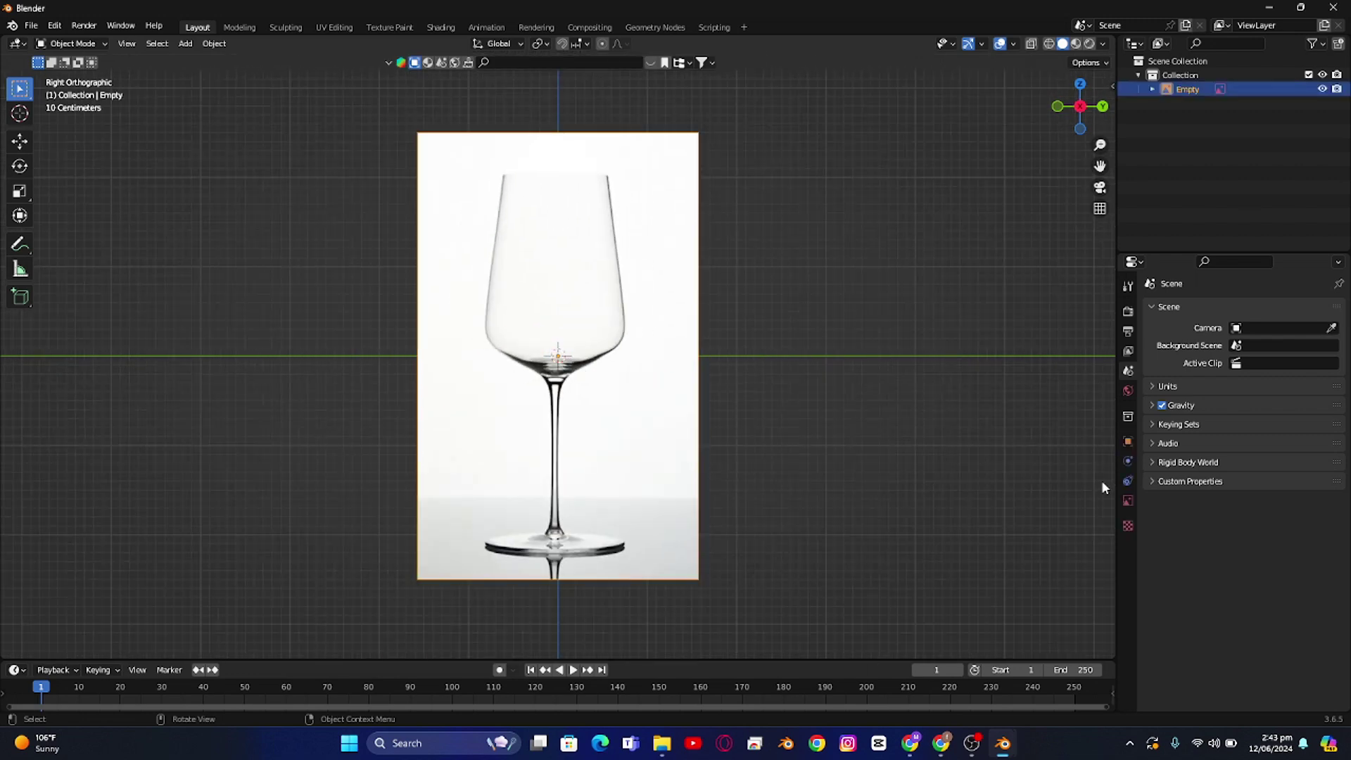
pyautogui.click(1128, 498)
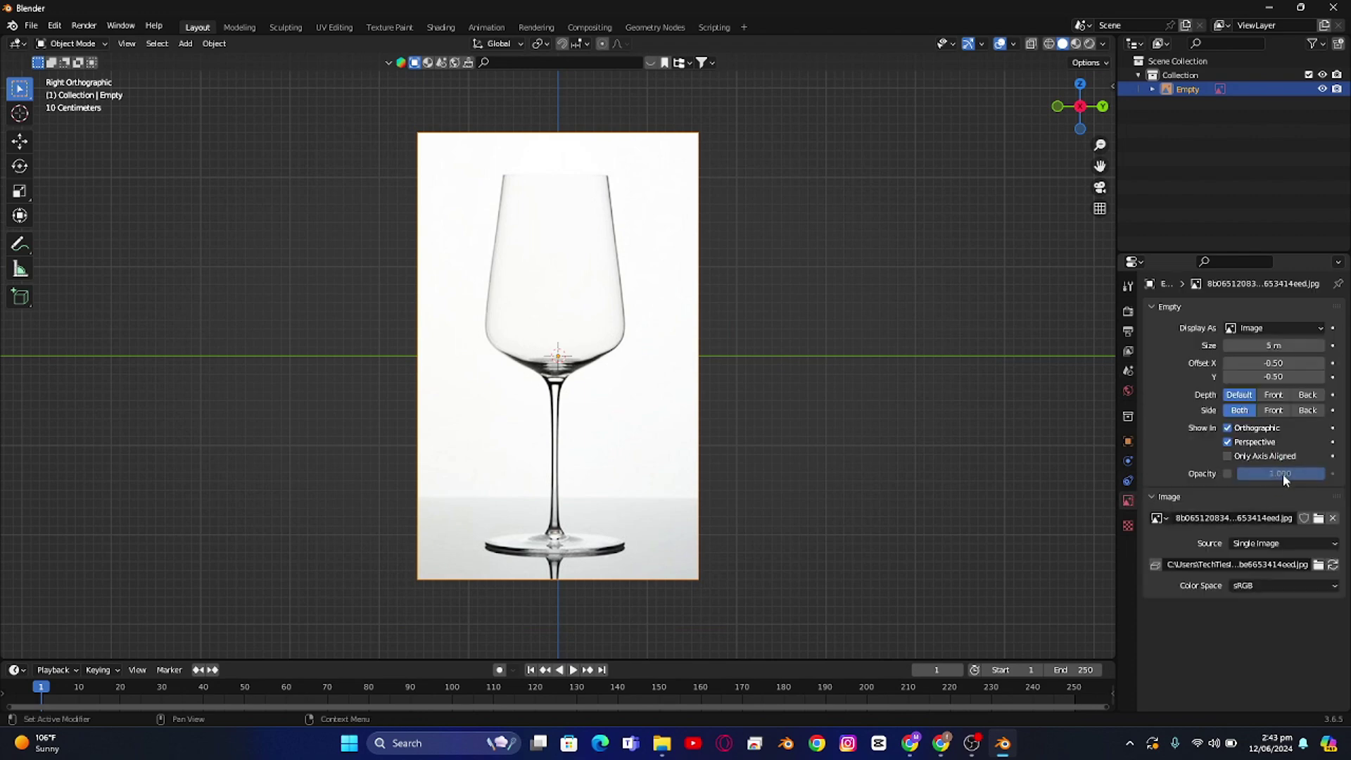
pyautogui.click(1228, 474)
pyautogui.moveTo(1305, 475)
pyautogui.mouseDown()
pyautogui.moveTo(1272, 475)
pyautogui.moveTo(1288, 474)
pyautogui.mouseUp()
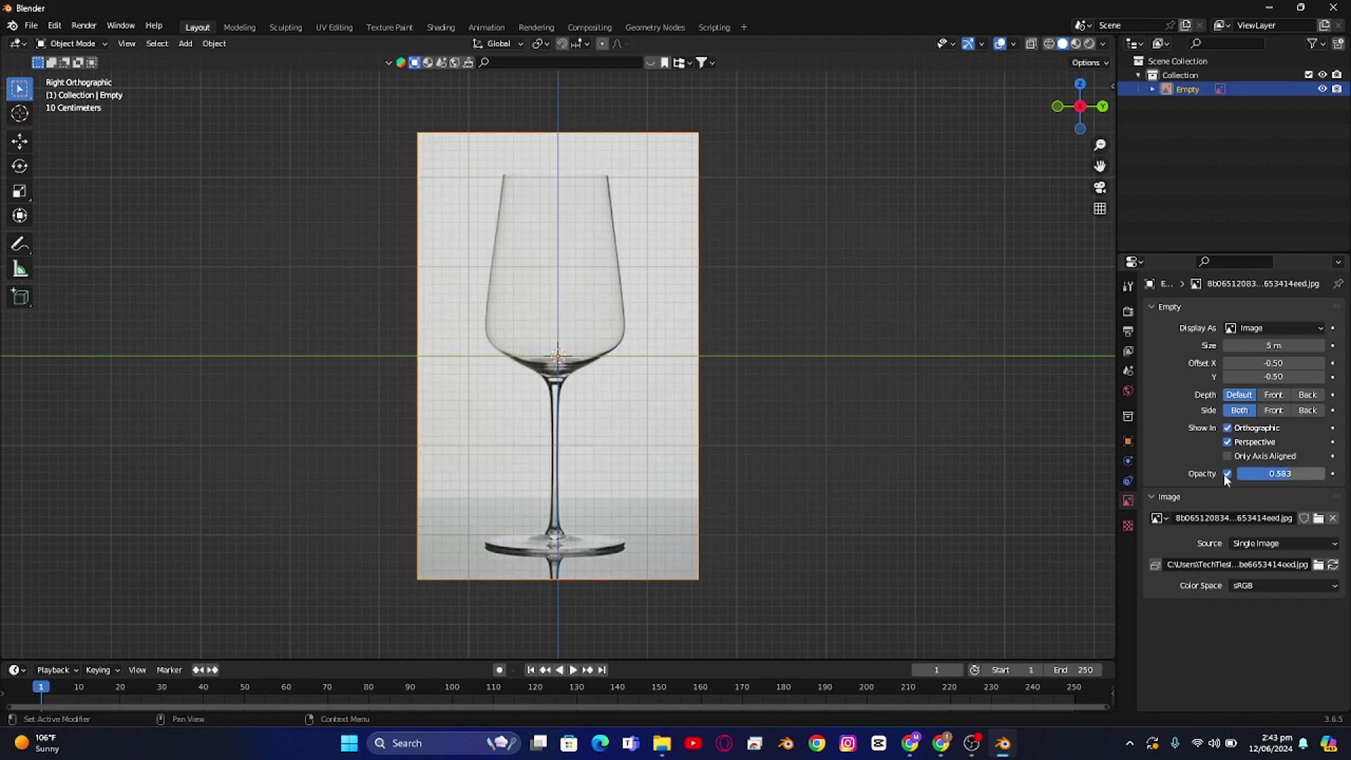
pyautogui.click(971, 414)
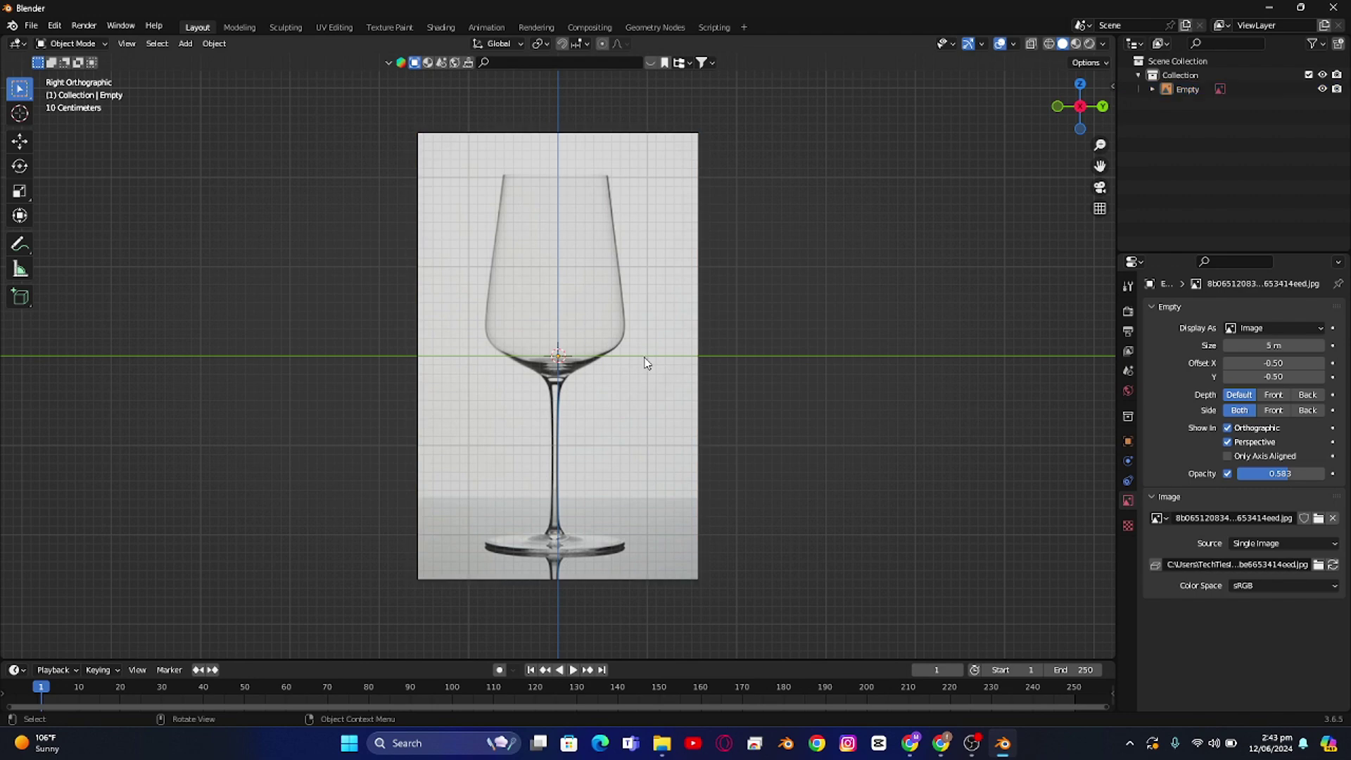
pyautogui.click(616, 317)
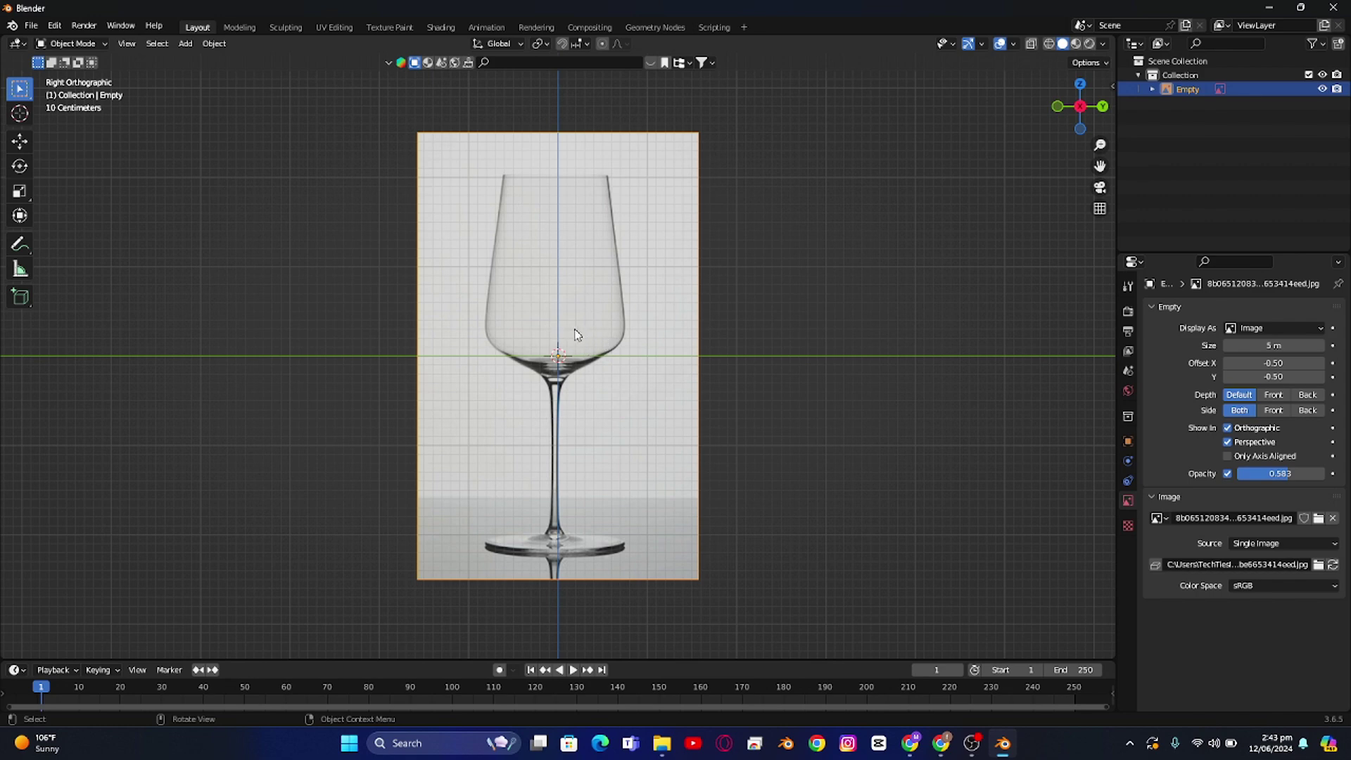
pyautogui.click(696, 286)
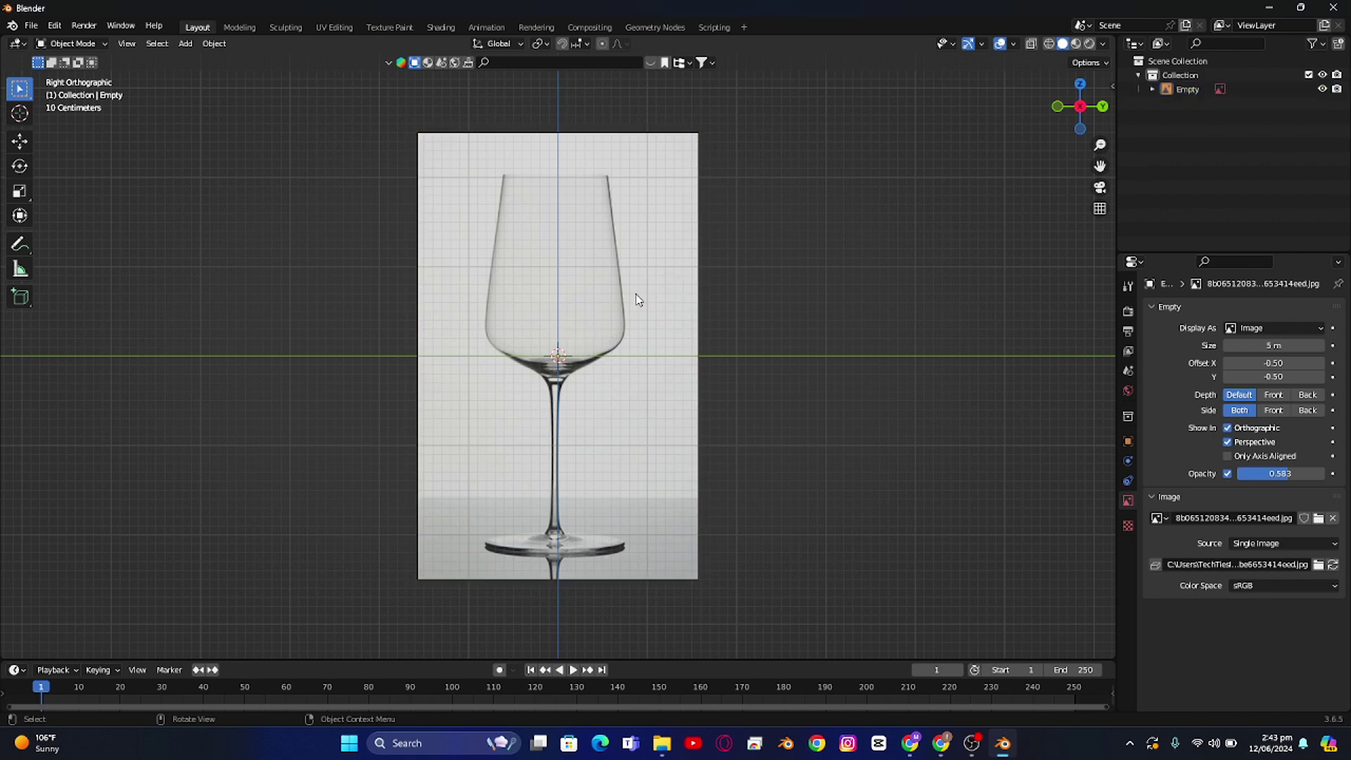
# Step: Add a Bezier curve object to the scene
pyautogui.press('shift')
pyautogui.hotkey('shift', 'a')
pyautogui.moveTo(635, 298)
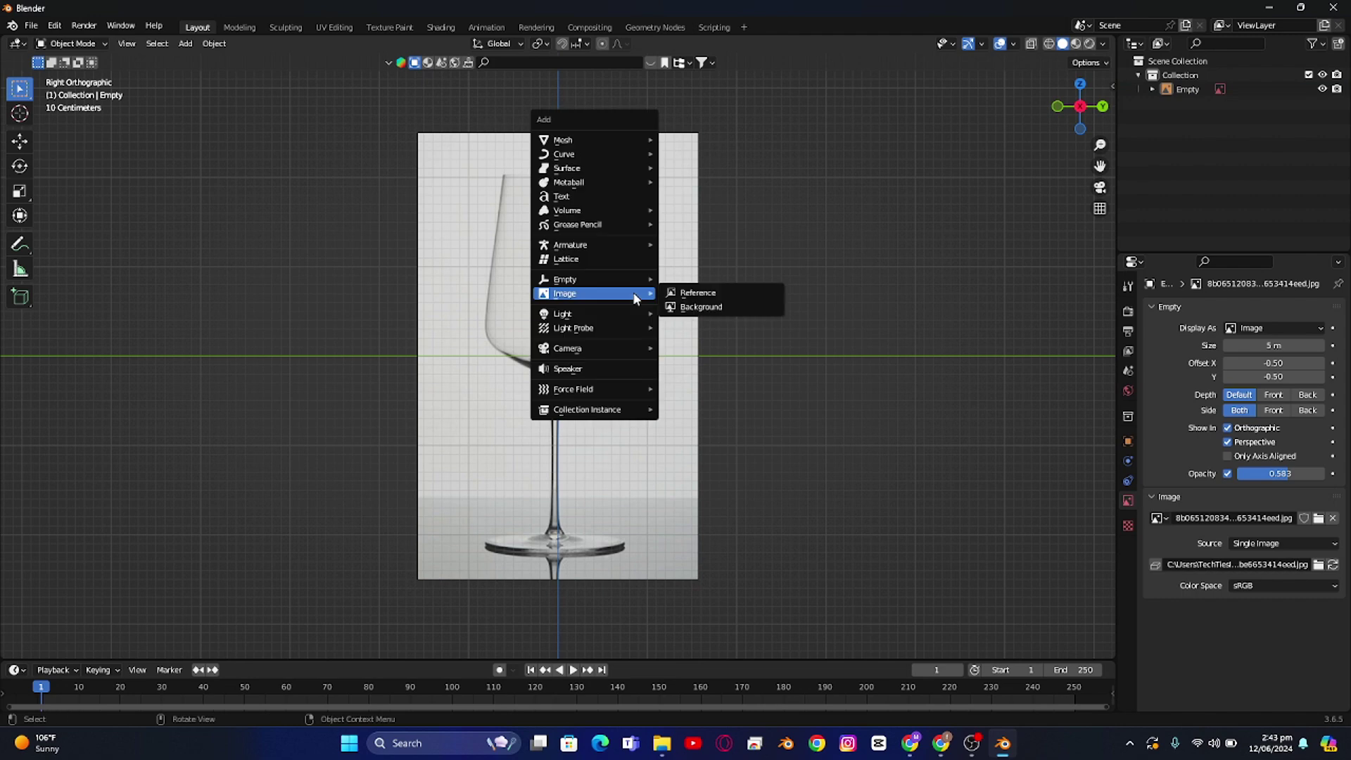
pyautogui.moveTo(608, 155)
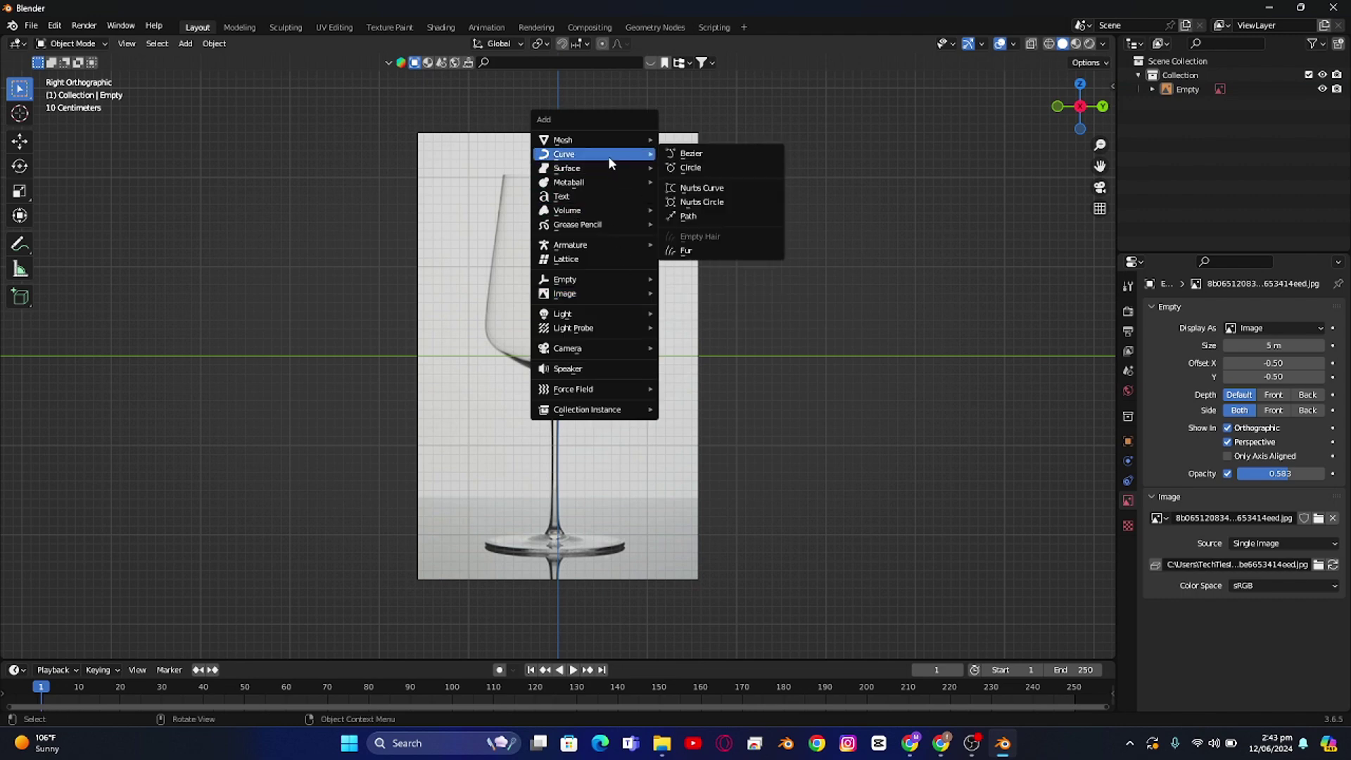
pyautogui.click(686, 156)
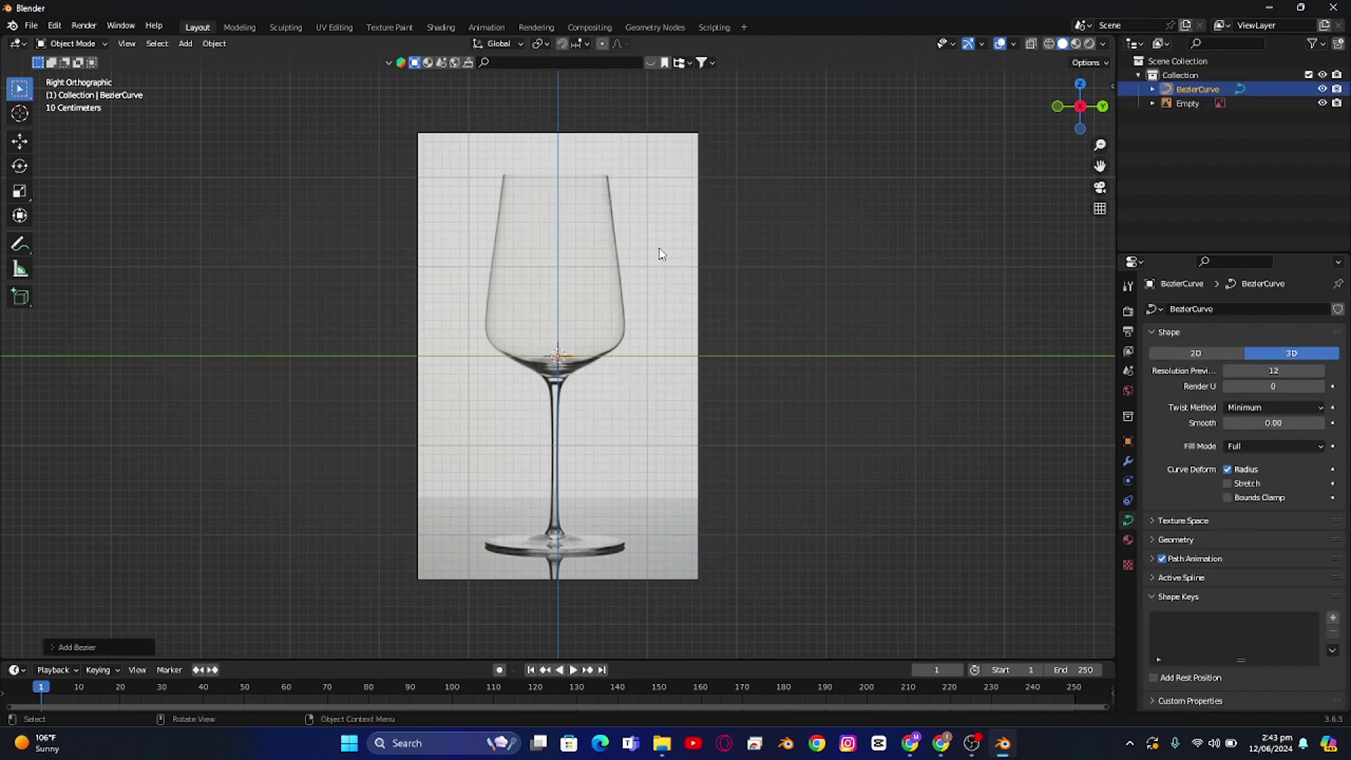
# Step: In Edit Mode, delete all of the curve's vertices and zoom in on the glass
pyautogui.press('Tab')
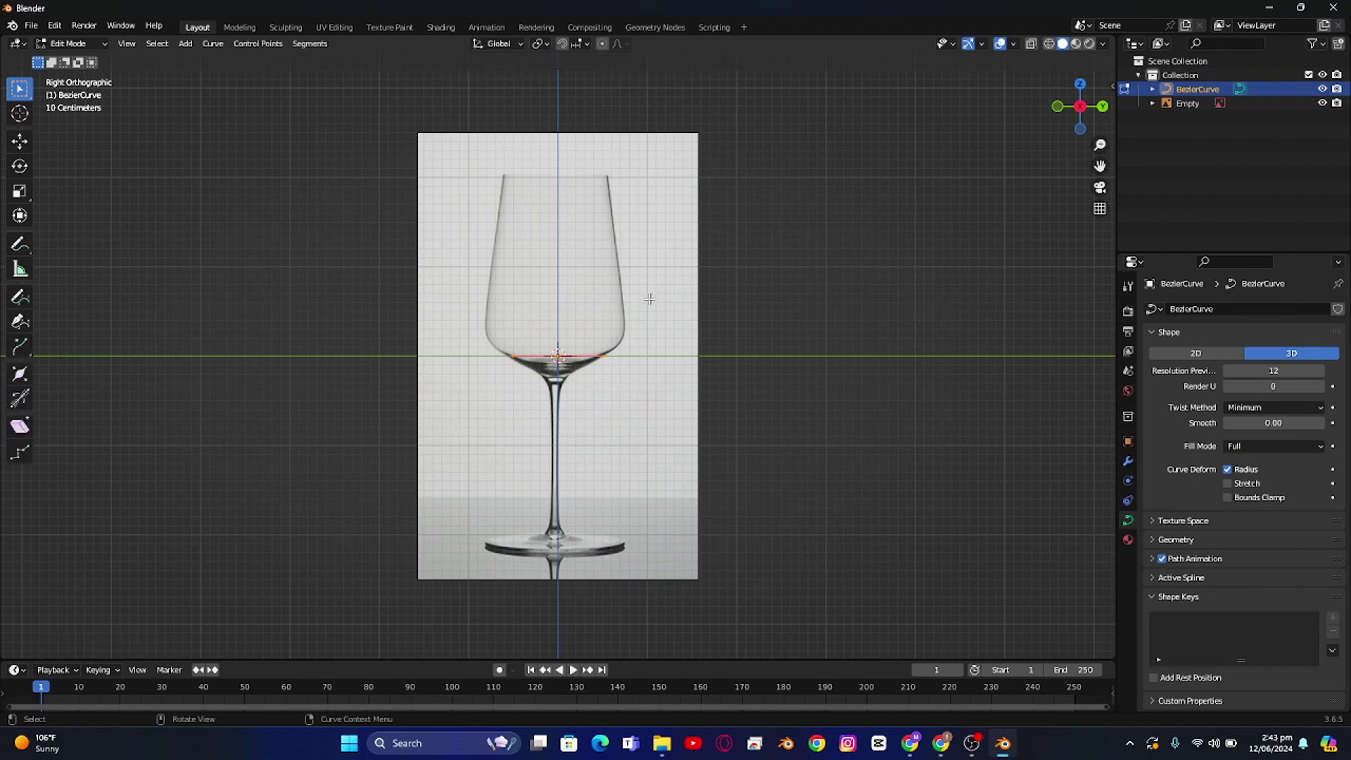
pyautogui.press('x')
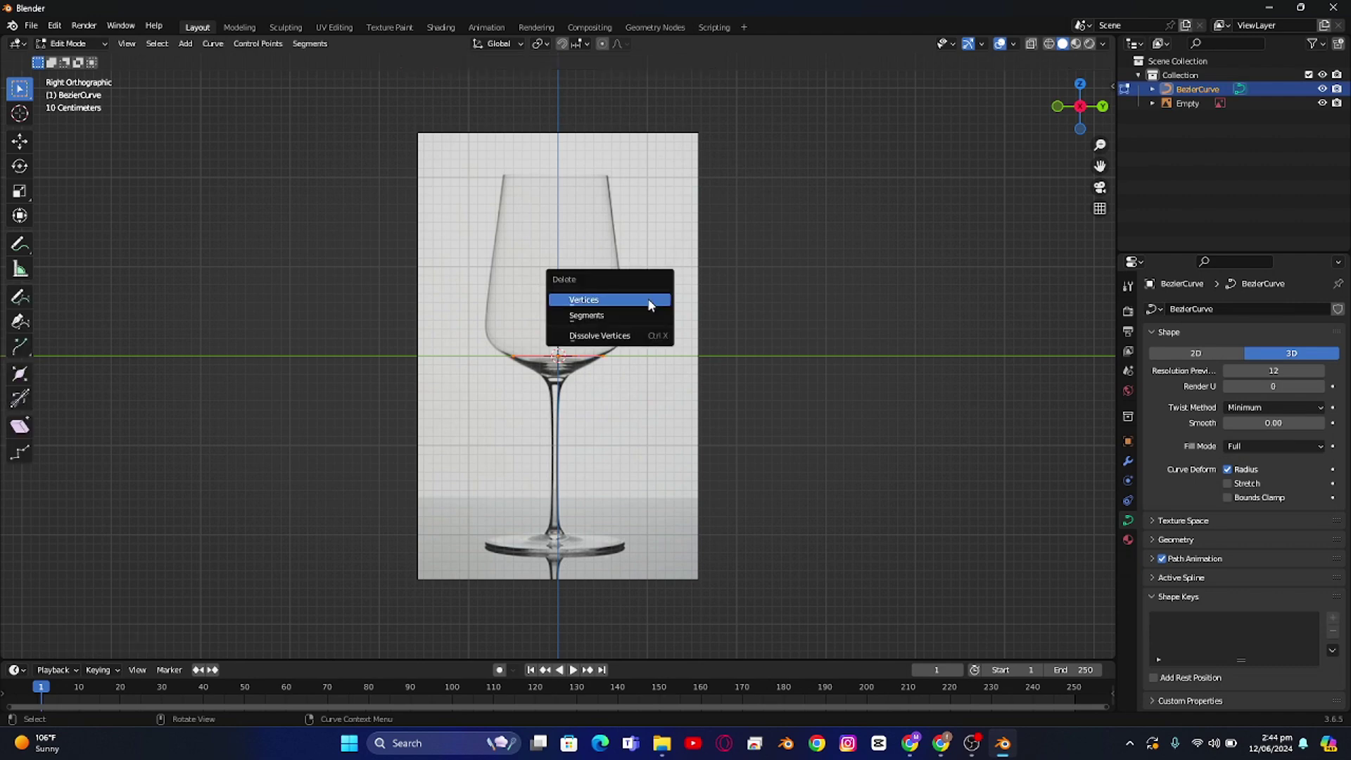
pyautogui.click(648, 303)
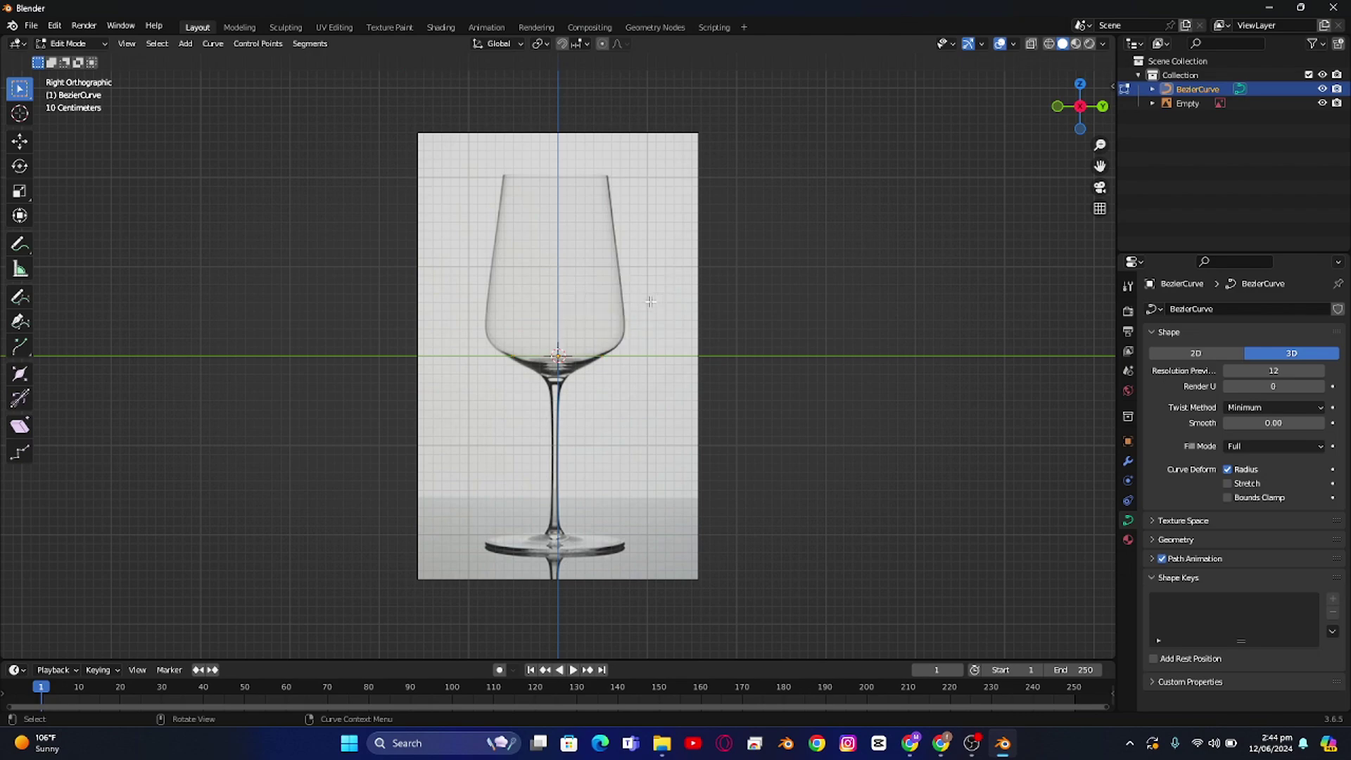
pyautogui.scroll(2, 616, 329)
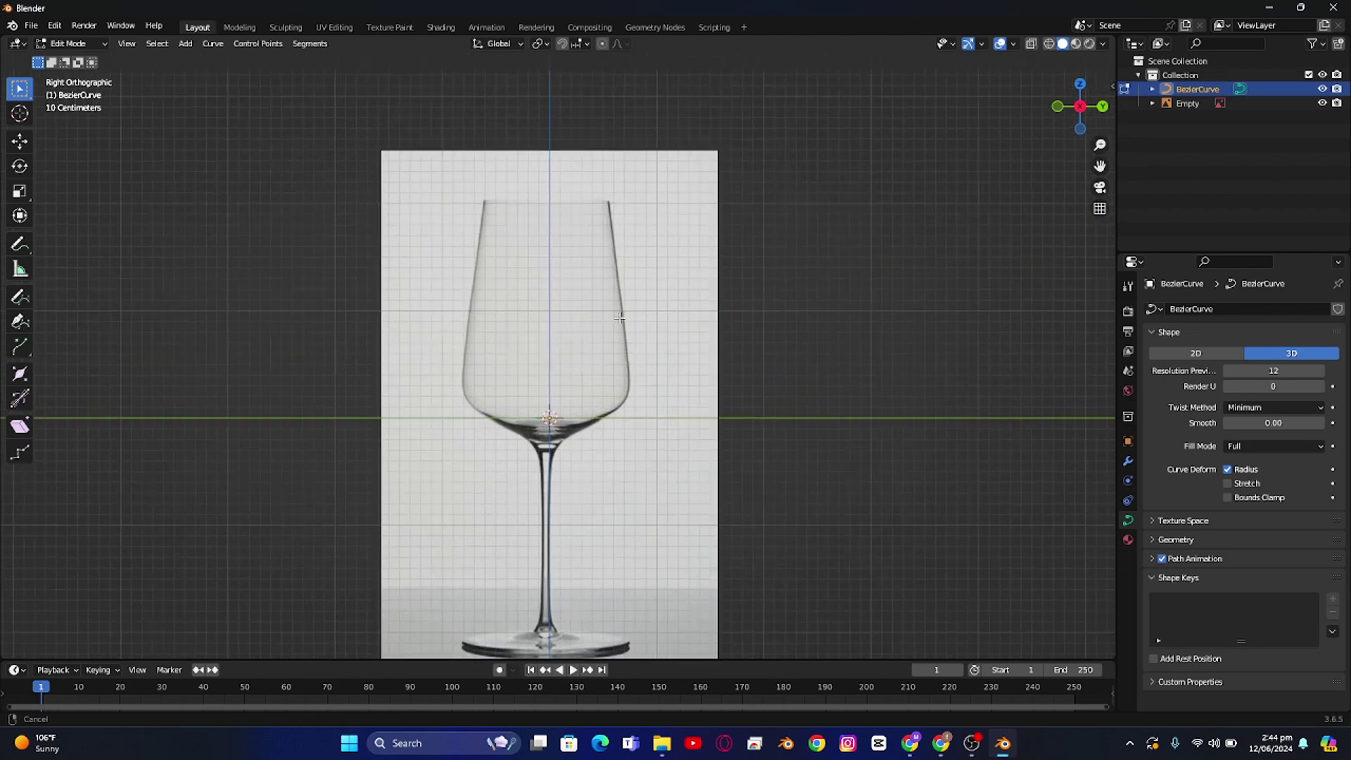
pyautogui.scroll(2, 615, 330)
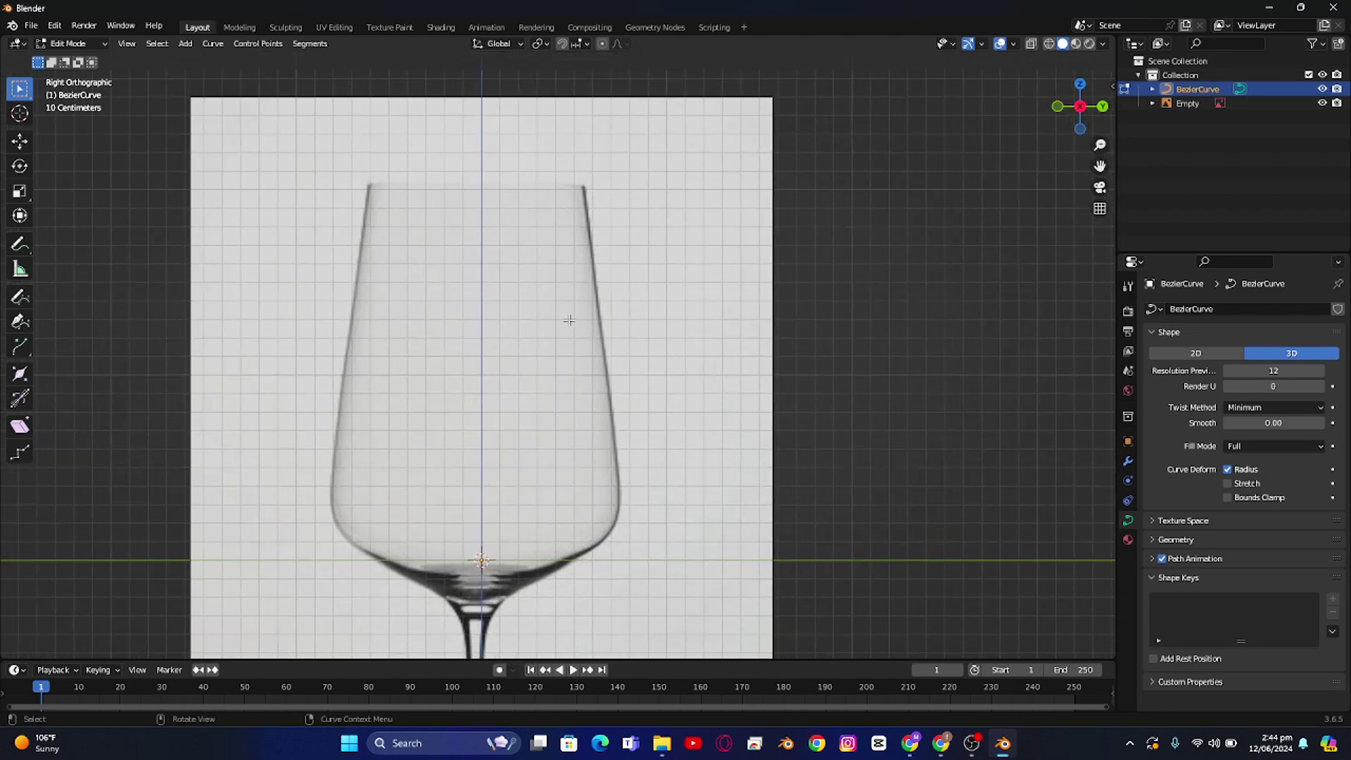
# Step: Place curve points at the glass rim and along the outer edge, rotating the handles to follow it
pyautogui.keyDown('ctrl'); pyautogui.rightClick(583, 188); pyautogui.keyUp('ctrl')
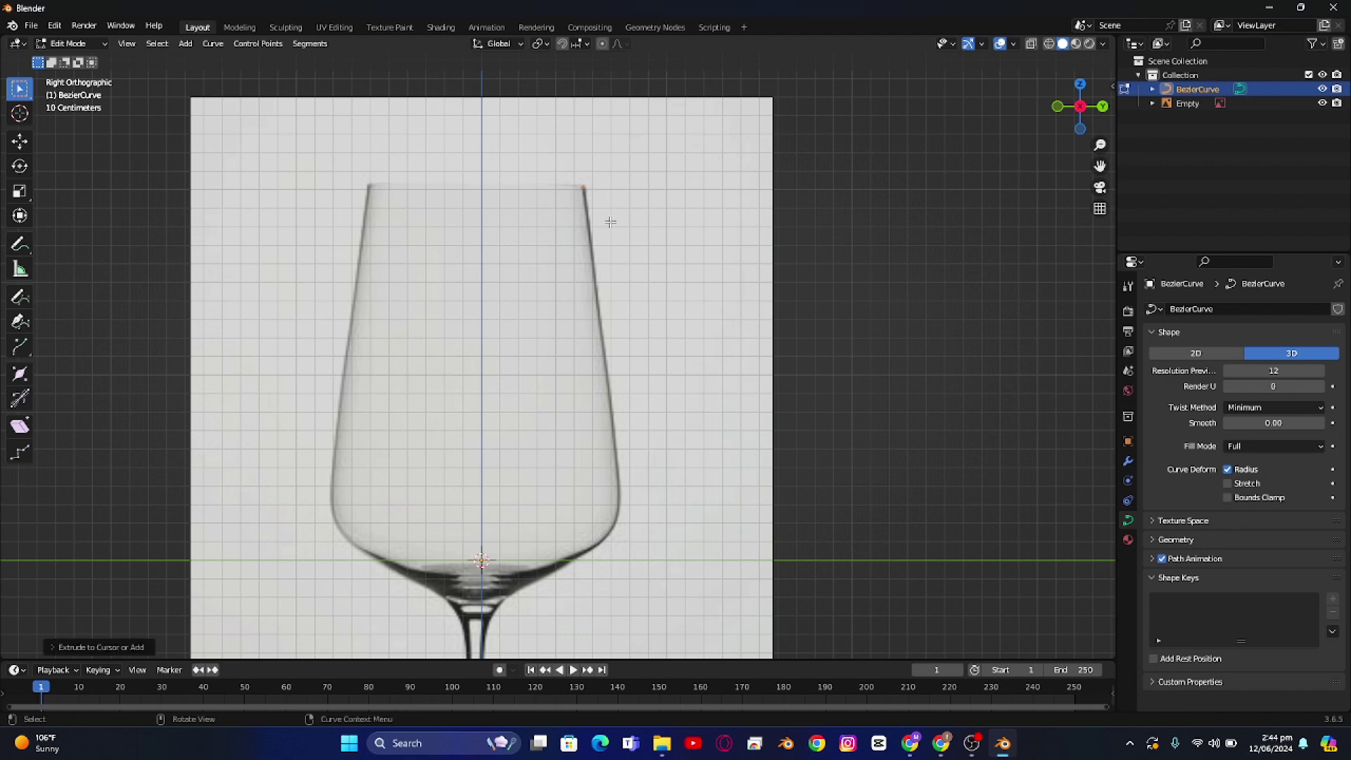
pyautogui.click(584, 190)
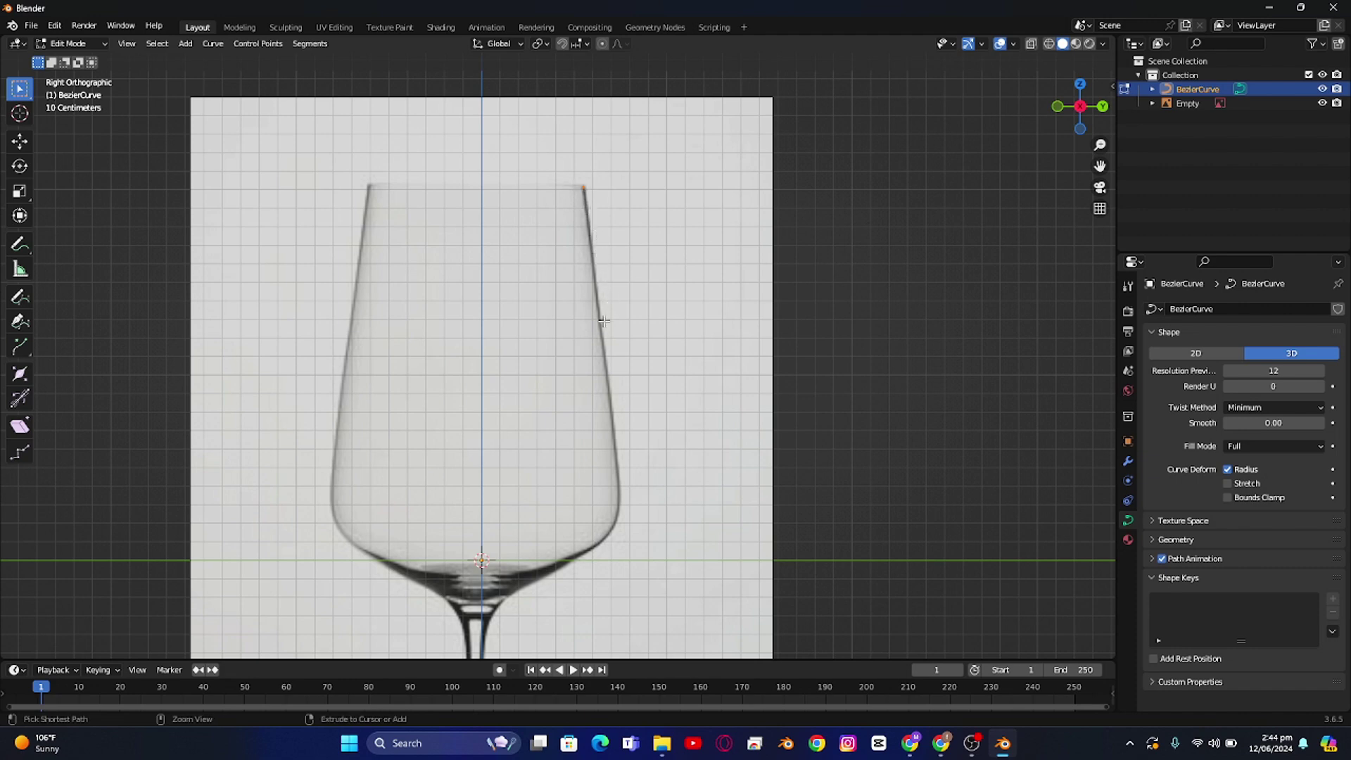
pyautogui.keyDown('ctrl'); pyautogui.click(619, 508); pyautogui.keyUp('ctrl')
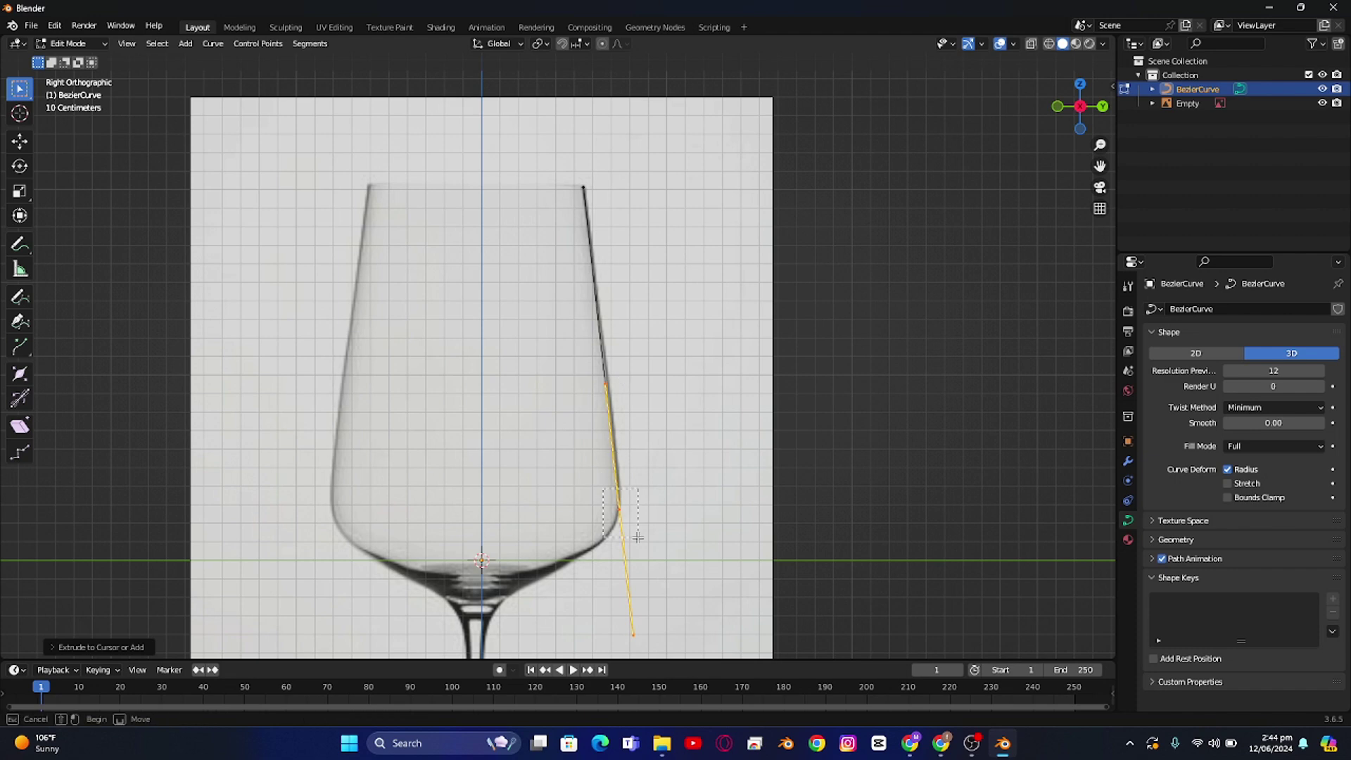
pyautogui.click(678, 482)
pyautogui.press('r')
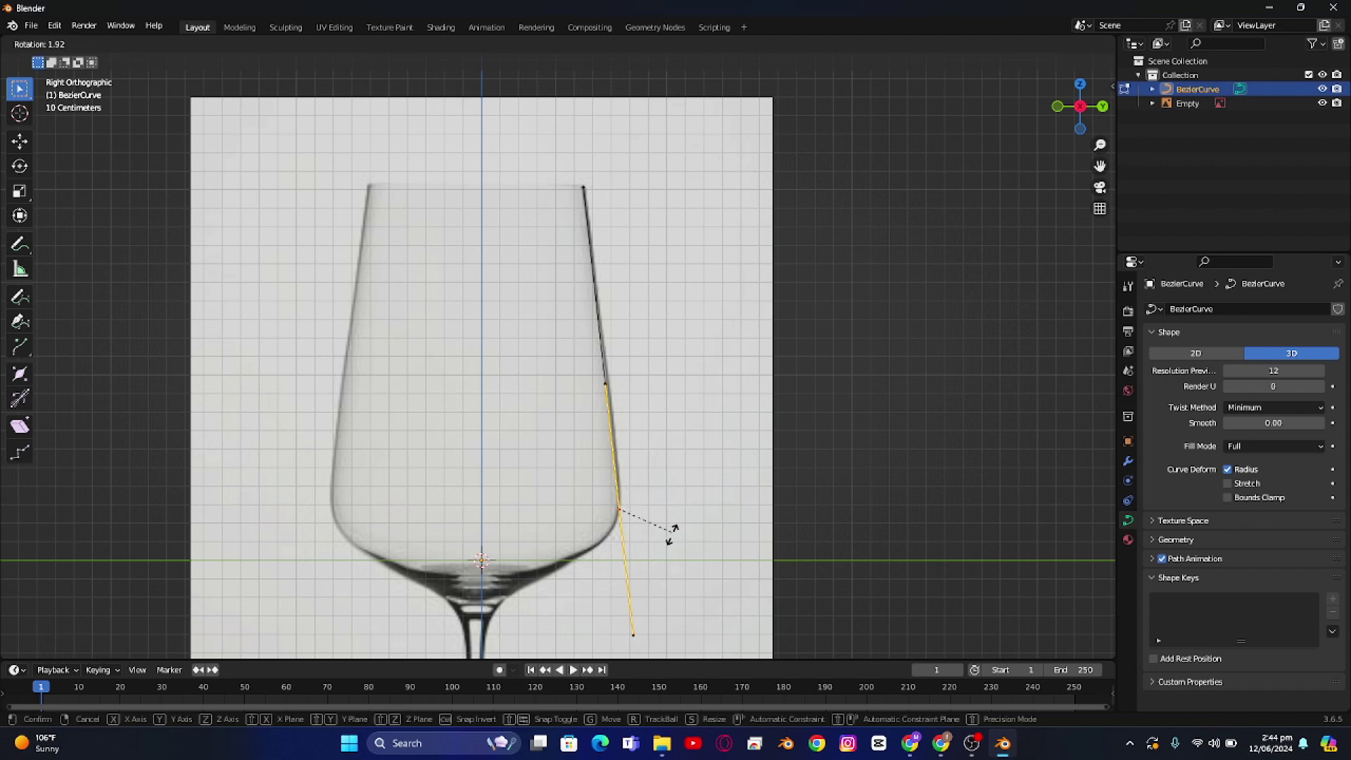
pyautogui.click(639, 540)
# Step: Nudge a curve point onto the edge of the glass bowl
pyautogui.scroll(-1, 619, 498)
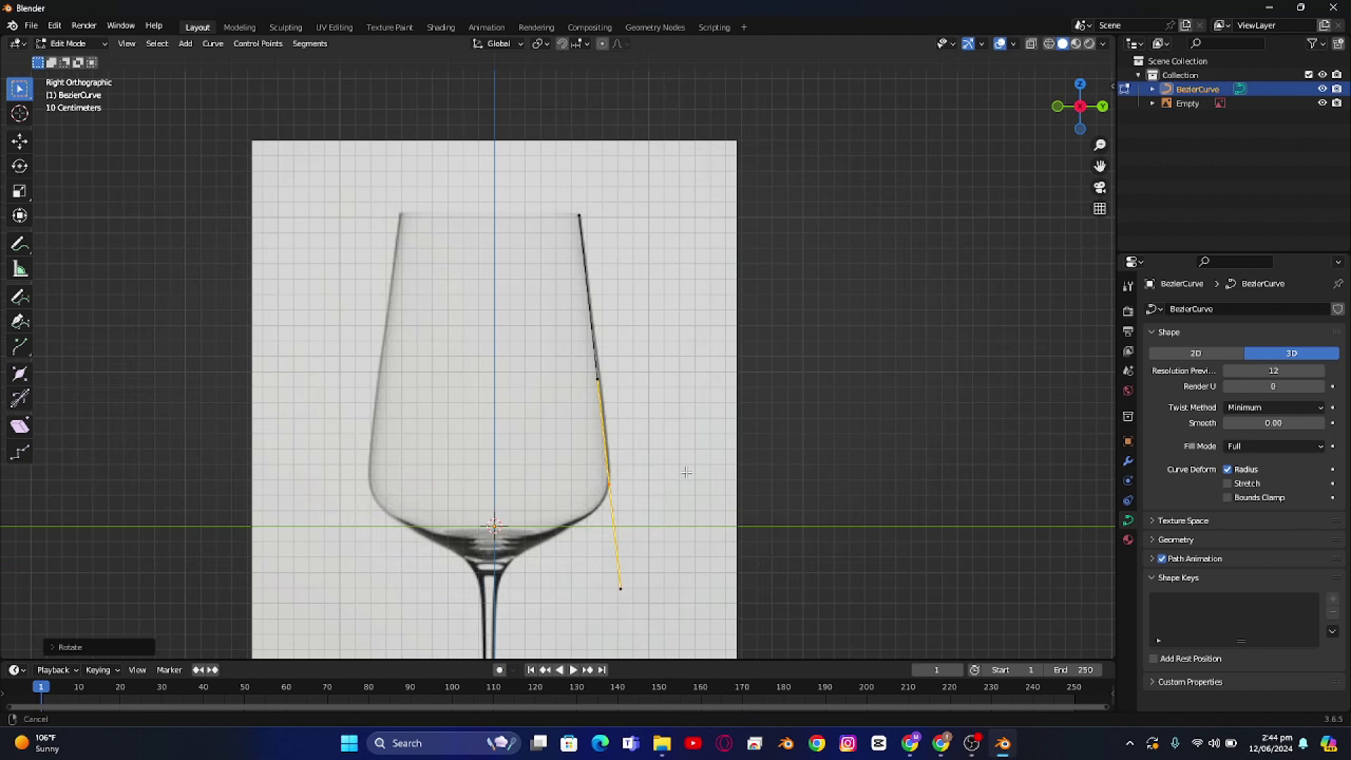
pyautogui.keyDown('shift'); pyautogui.moveTo(687, 471); pyautogui.dragTo(694, 415, button='middle'); pyautogui.keyUp('shift')
pyautogui.scroll(2, 679, 315)
pyautogui.keyDown('shift'); pyautogui.scroll(2, 680, 314); pyautogui.keyUp('shift')
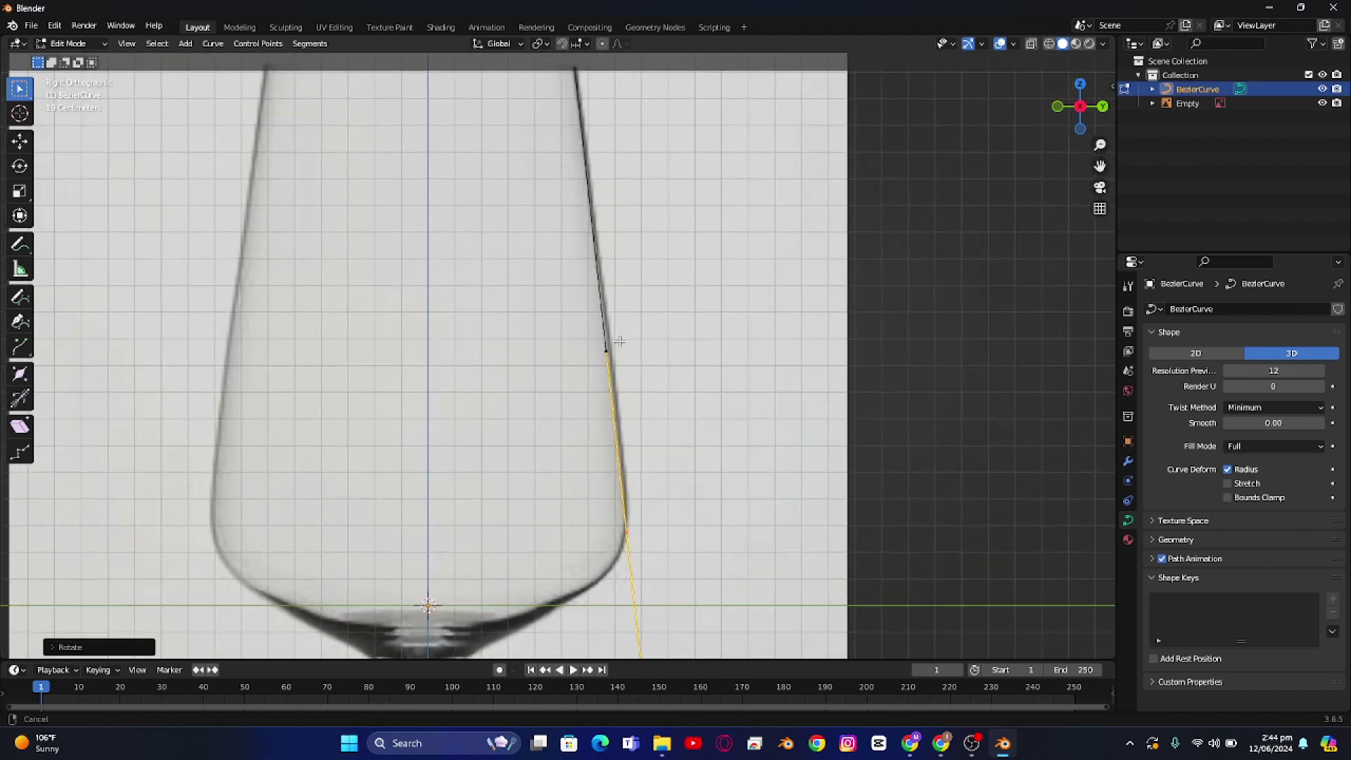
pyautogui.keyDown('ctrl'); pyautogui.scroll(-2, 650, 343); pyautogui.keyUp('ctrl')
pyautogui.click(648, 344)
pyautogui.press('g')
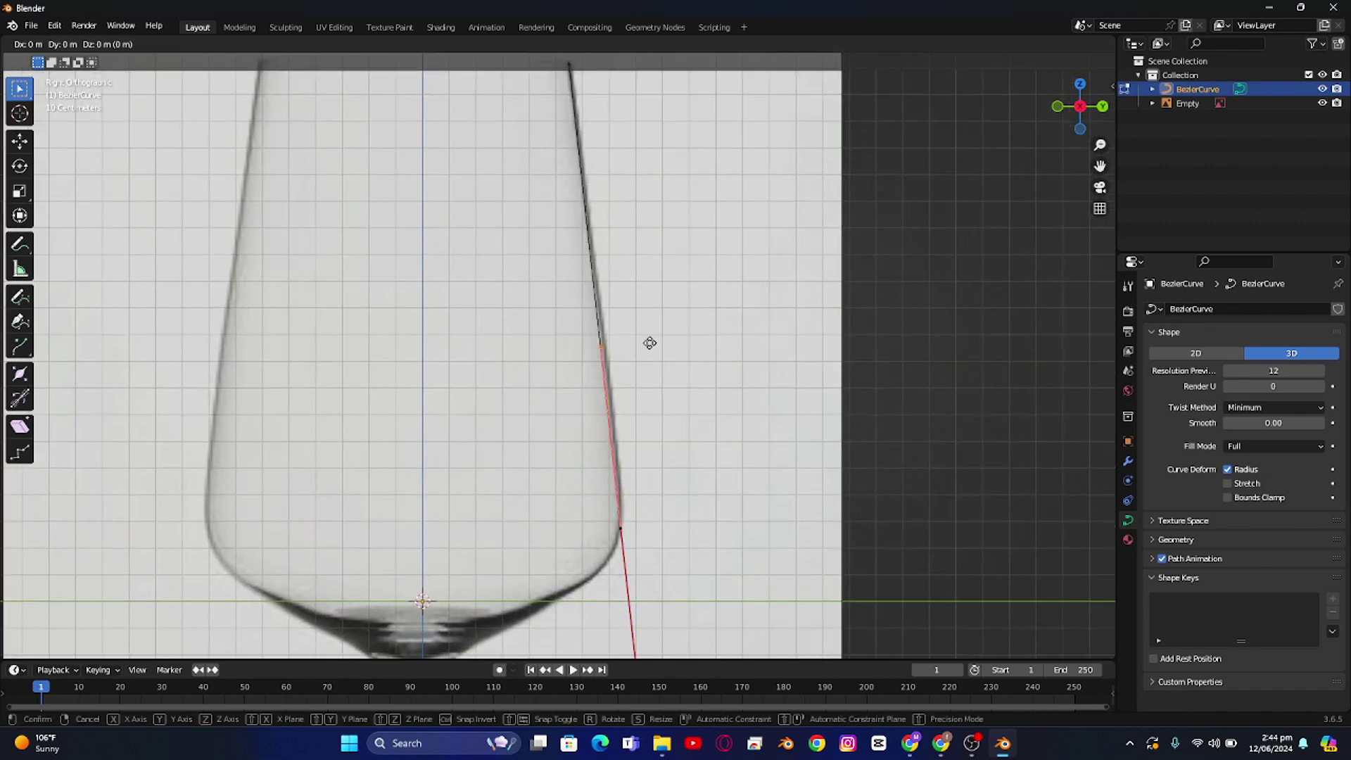
pyautogui.click(702, 344)
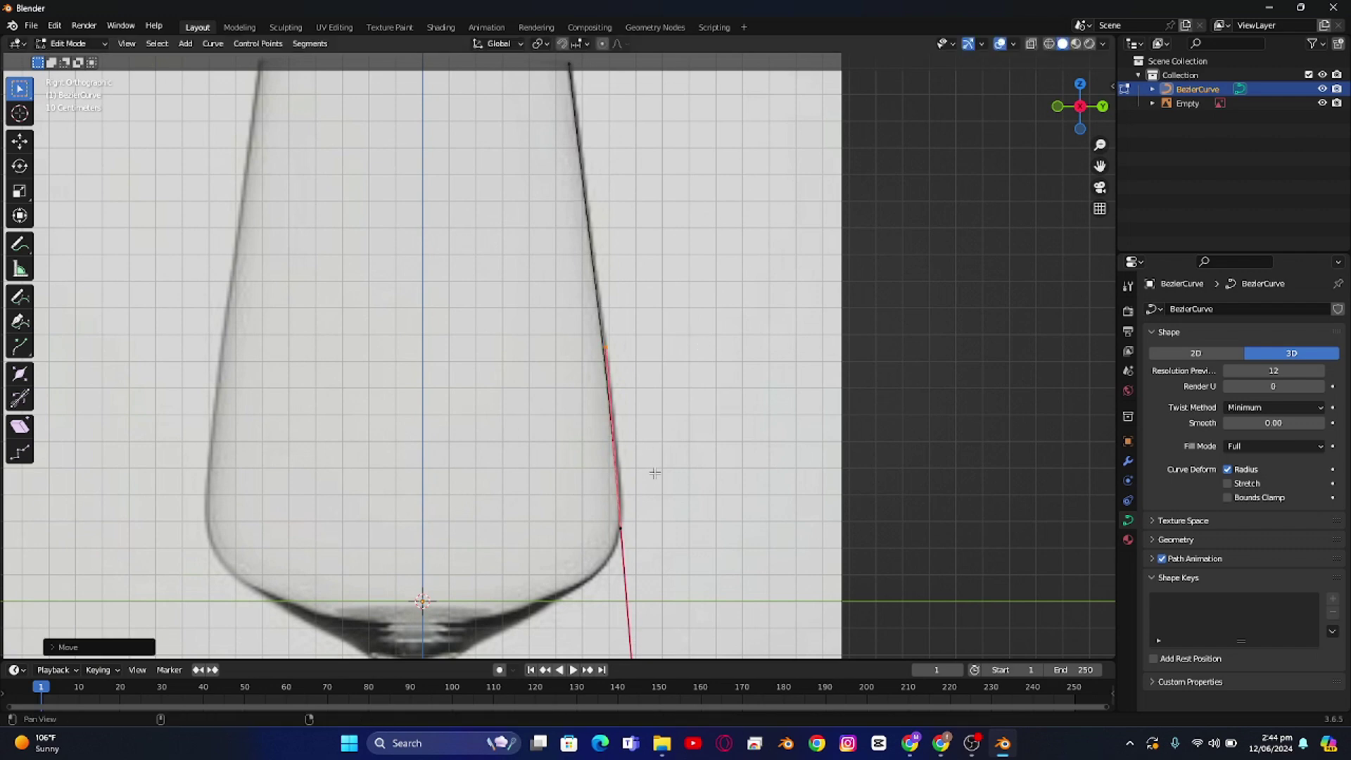
pyautogui.keyDown('shift'); pyautogui.scroll(-5, 703, 344); pyautogui.keyUp('shift')
pyautogui.hotkey('ctrl', 'z')
pyautogui.keyDown('shift'); pyautogui.moveTo(686, 446); pyautogui.dragTo(701, 382, button='middle'); pyautogui.keyUp('shift')
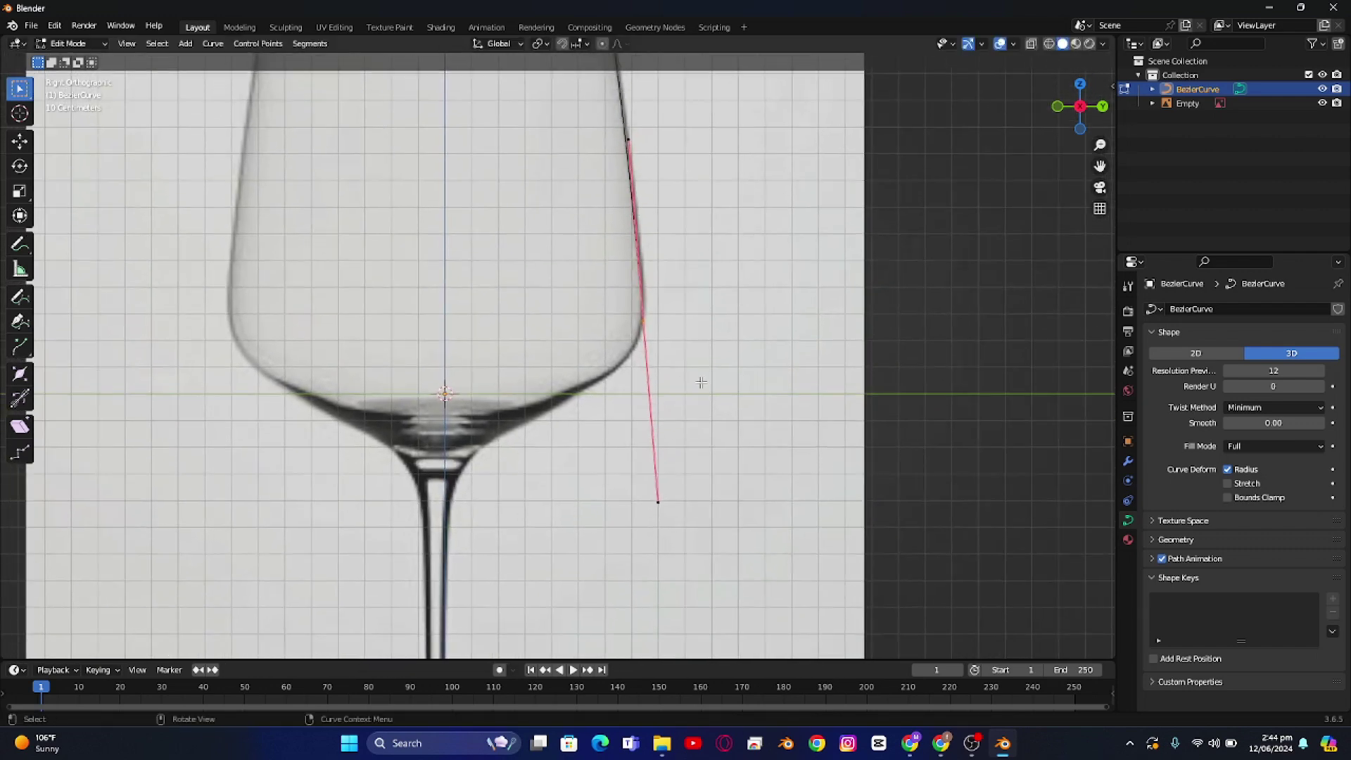
# Step: Shrink the last segment's handle and raise its point up the bowl wall
pyautogui.press('s')
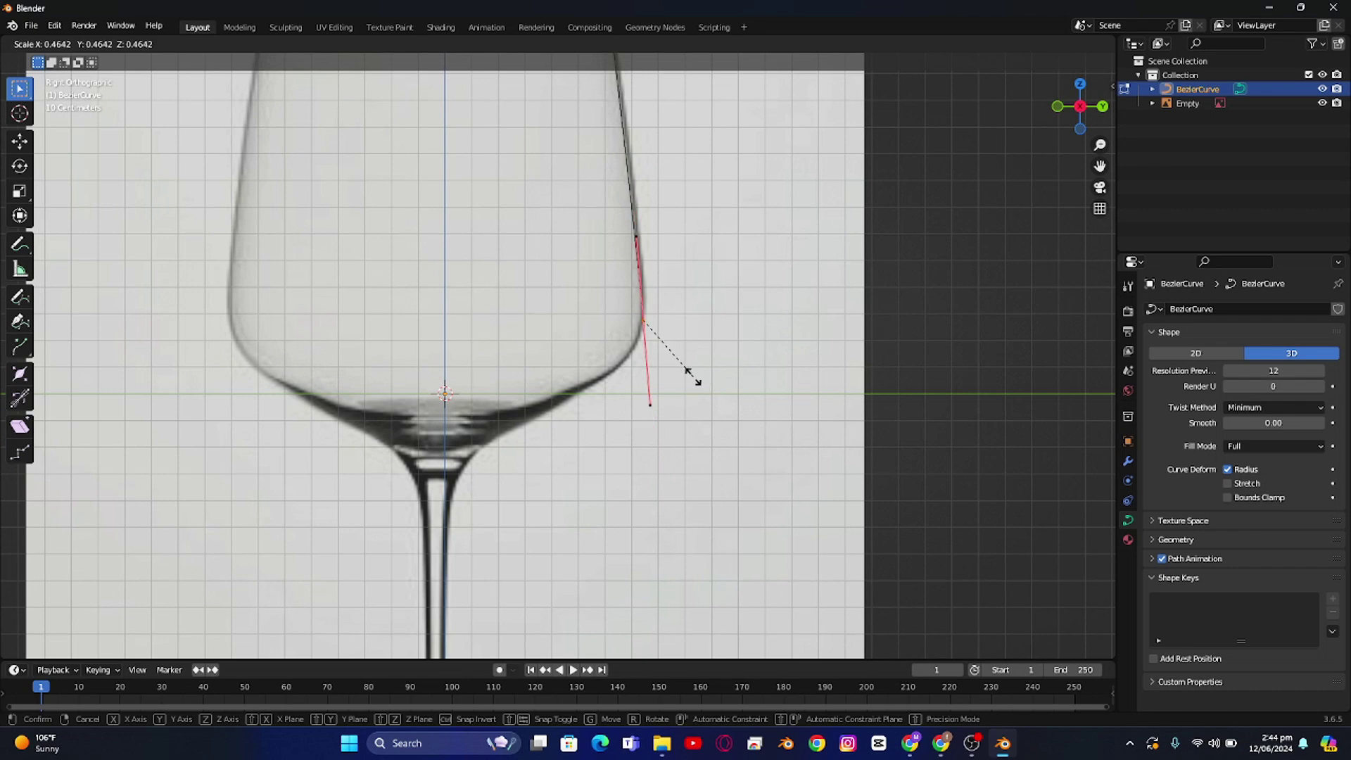
pyautogui.click(679, 351)
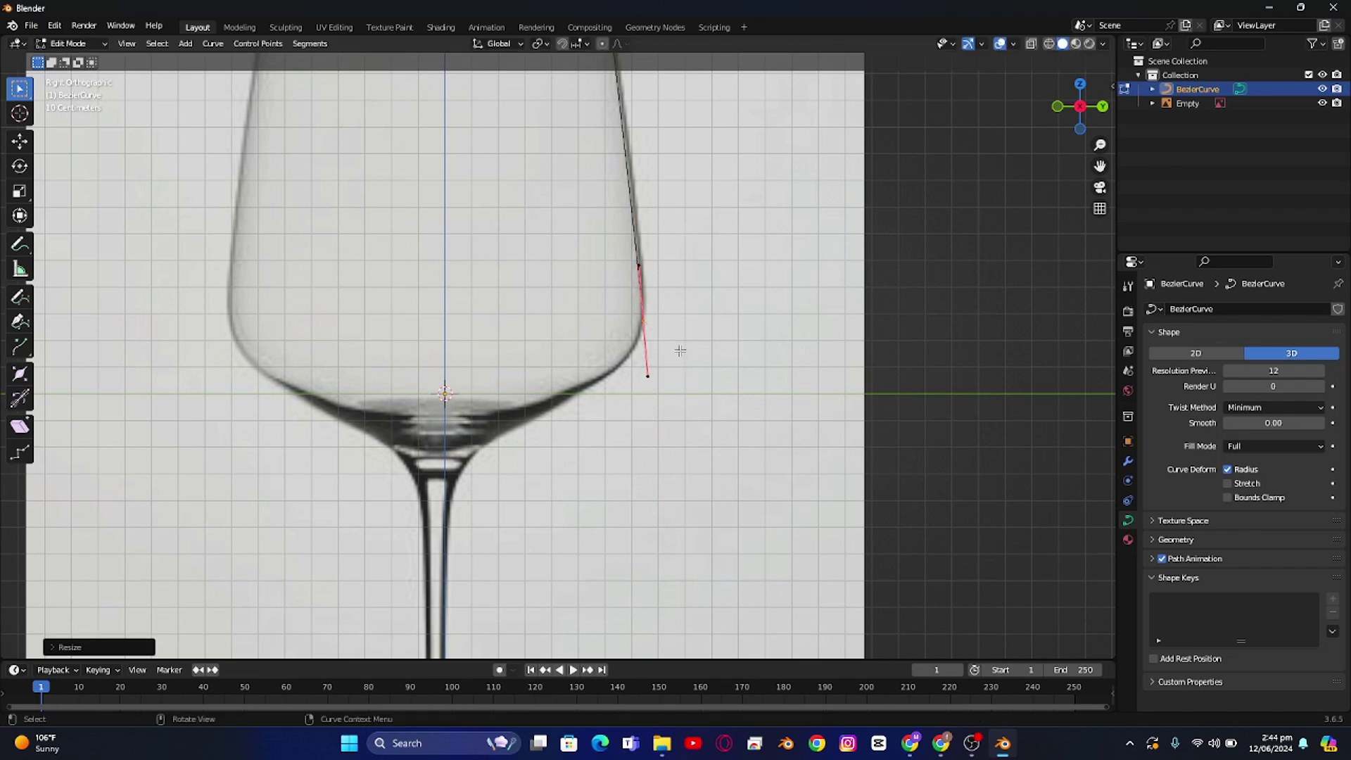
pyautogui.press('g')
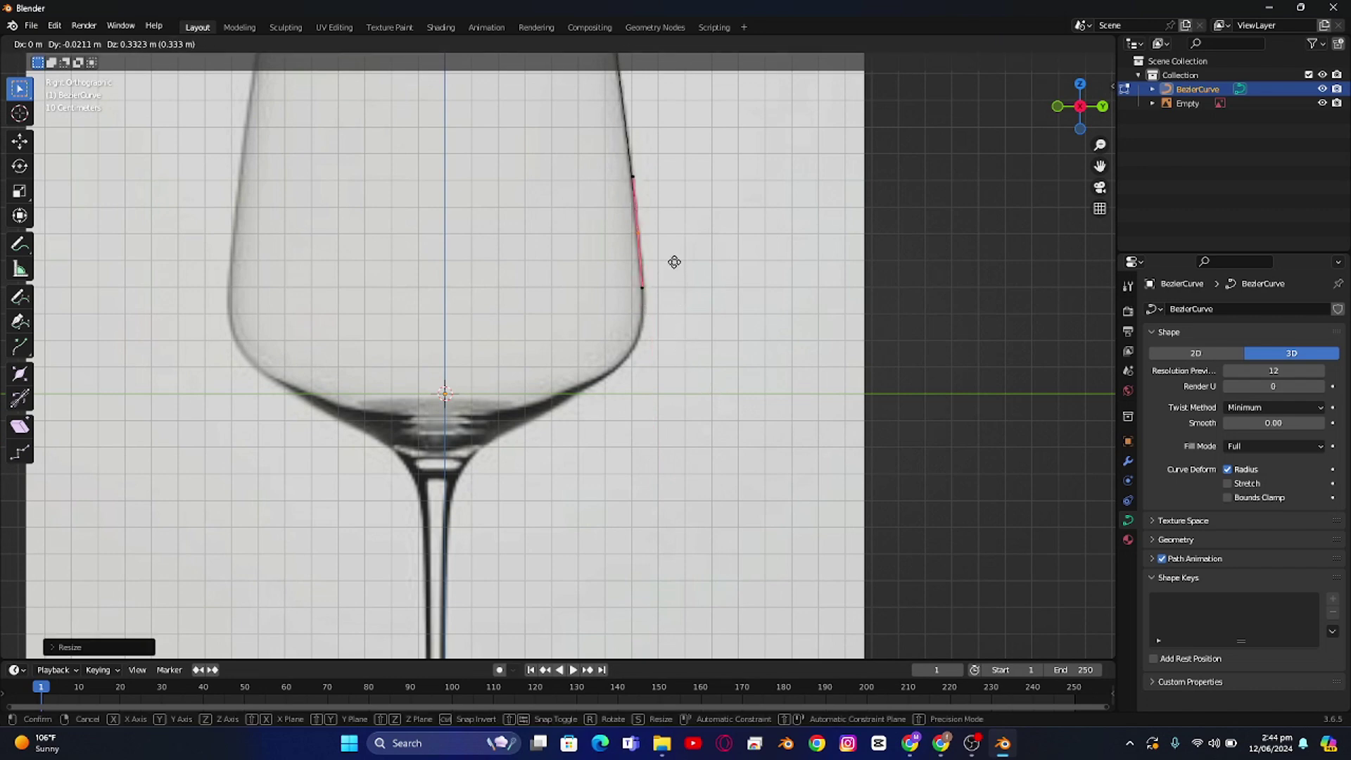
pyautogui.click(694, 255)
pyautogui.keyDown('shift'); pyautogui.moveTo(704, 241); pyautogui.dragTo(656, 253, button='middle'); pyautogui.keyUp('shift')
pyautogui.scroll(-2, 688, 353)
pyautogui.scroll(2, 646, 285)
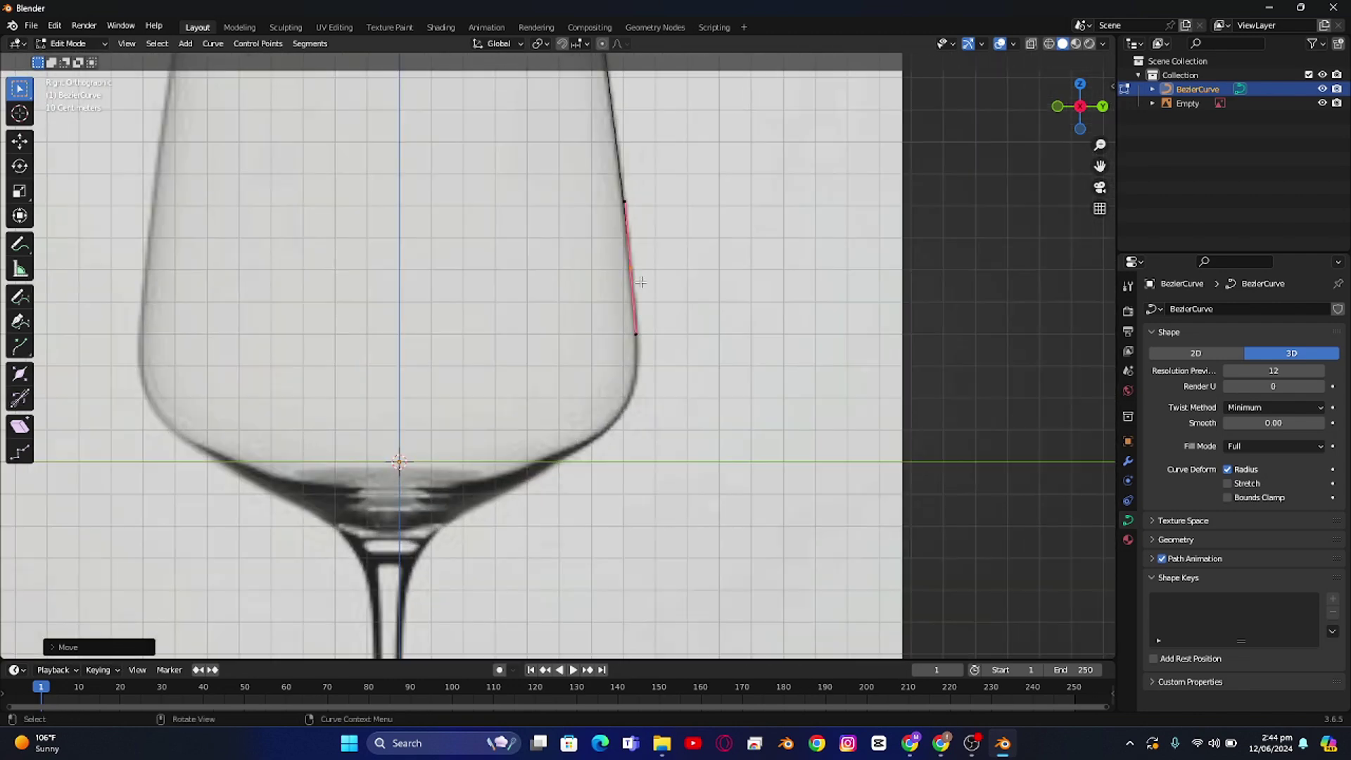
pyautogui.scroll(2, 649, 296)
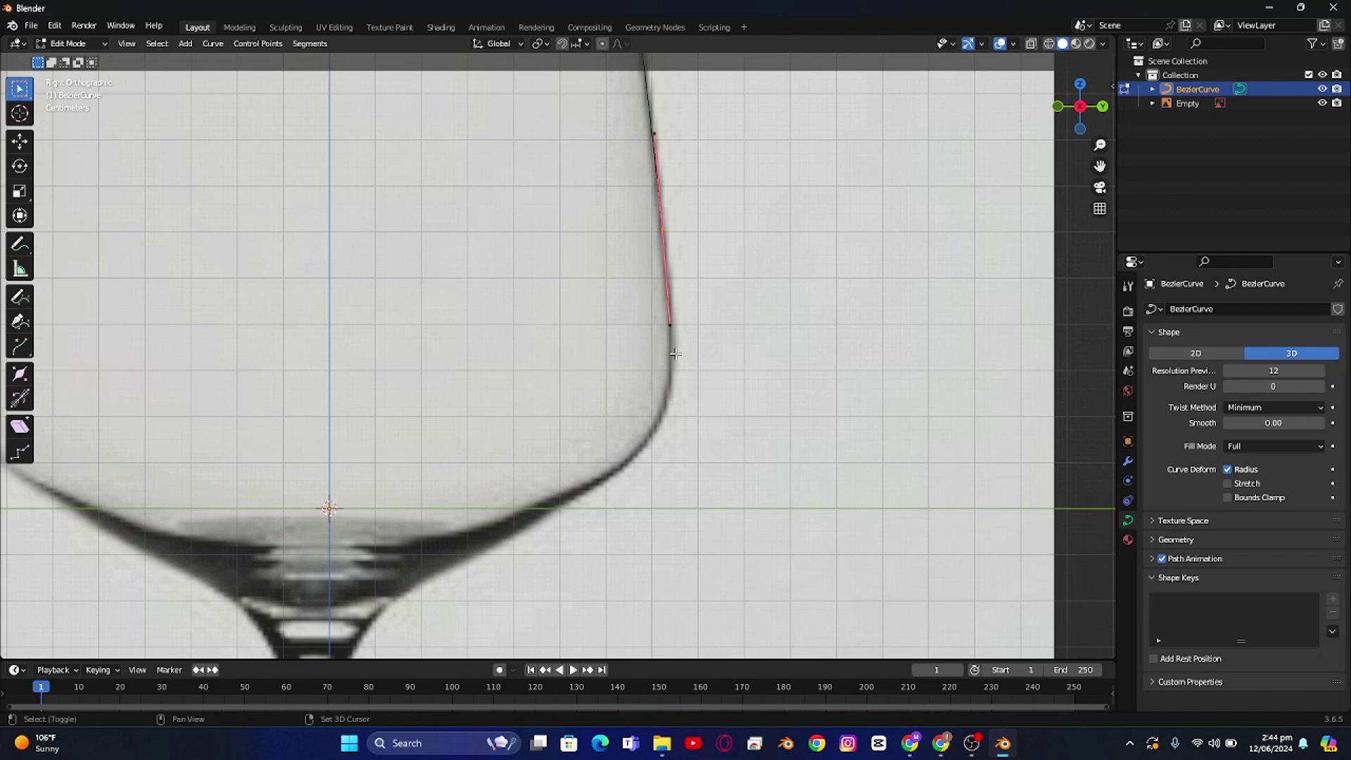
# Step: Extrude curve points down the bowl and along its bottom, rotating handles to match the outline
pyautogui.keyDown('ctrl'); pyautogui.rightClick(660, 418); pyautogui.keyUp('ctrl')
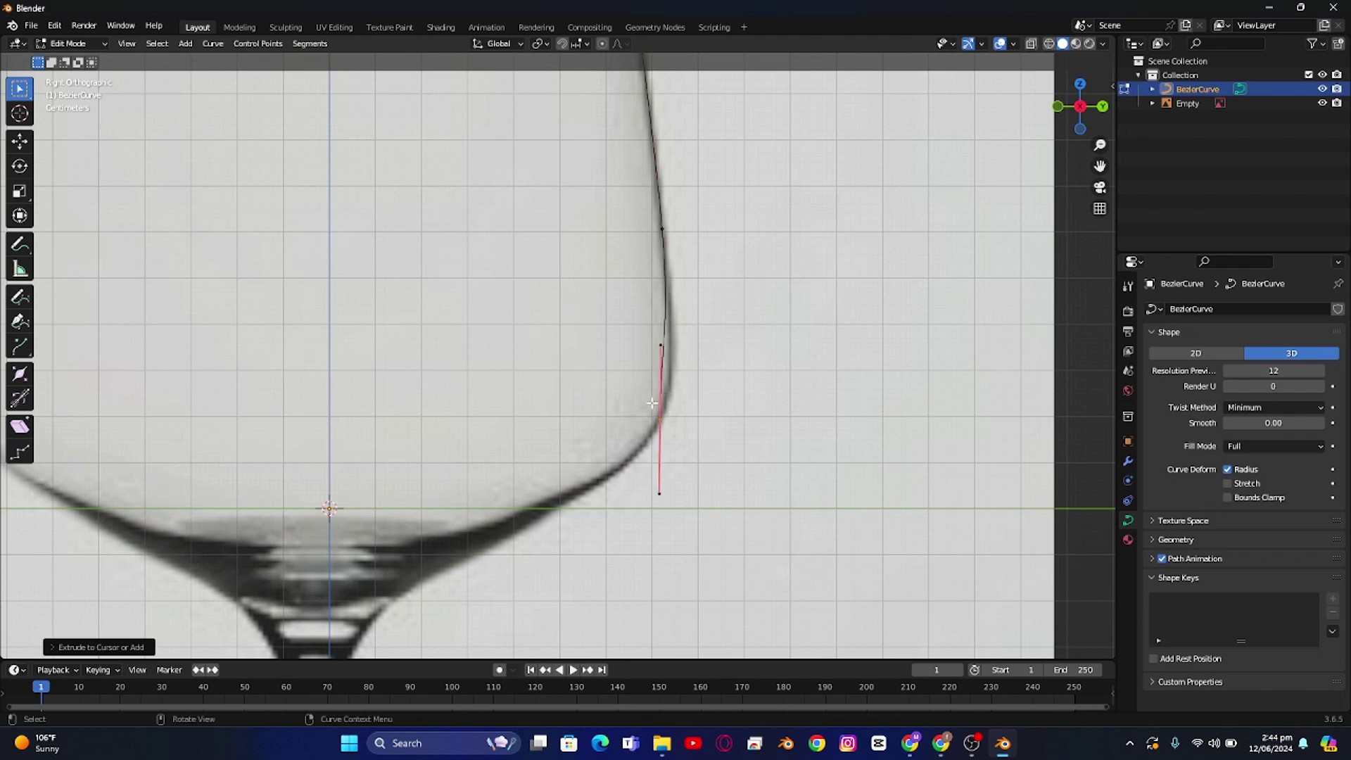
pyautogui.press('r')
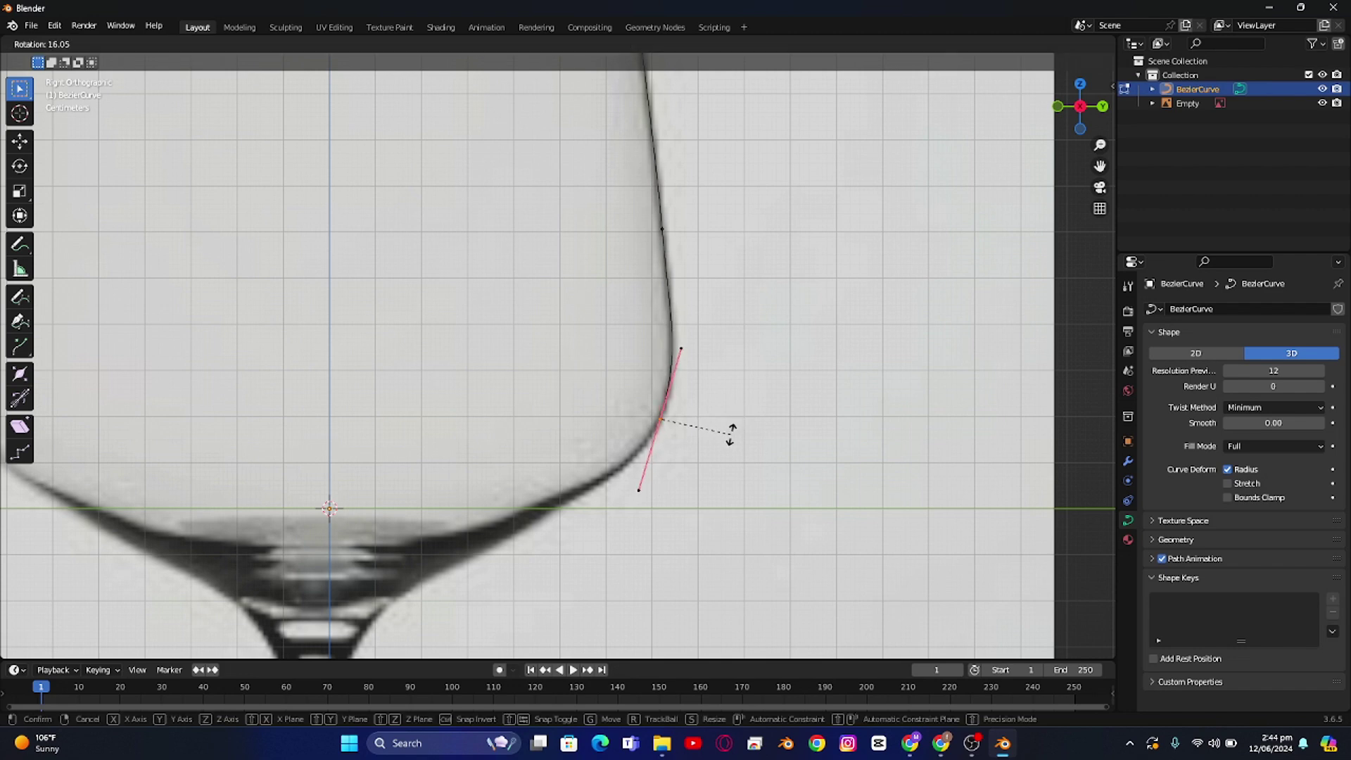
pyautogui.click(732, 434)
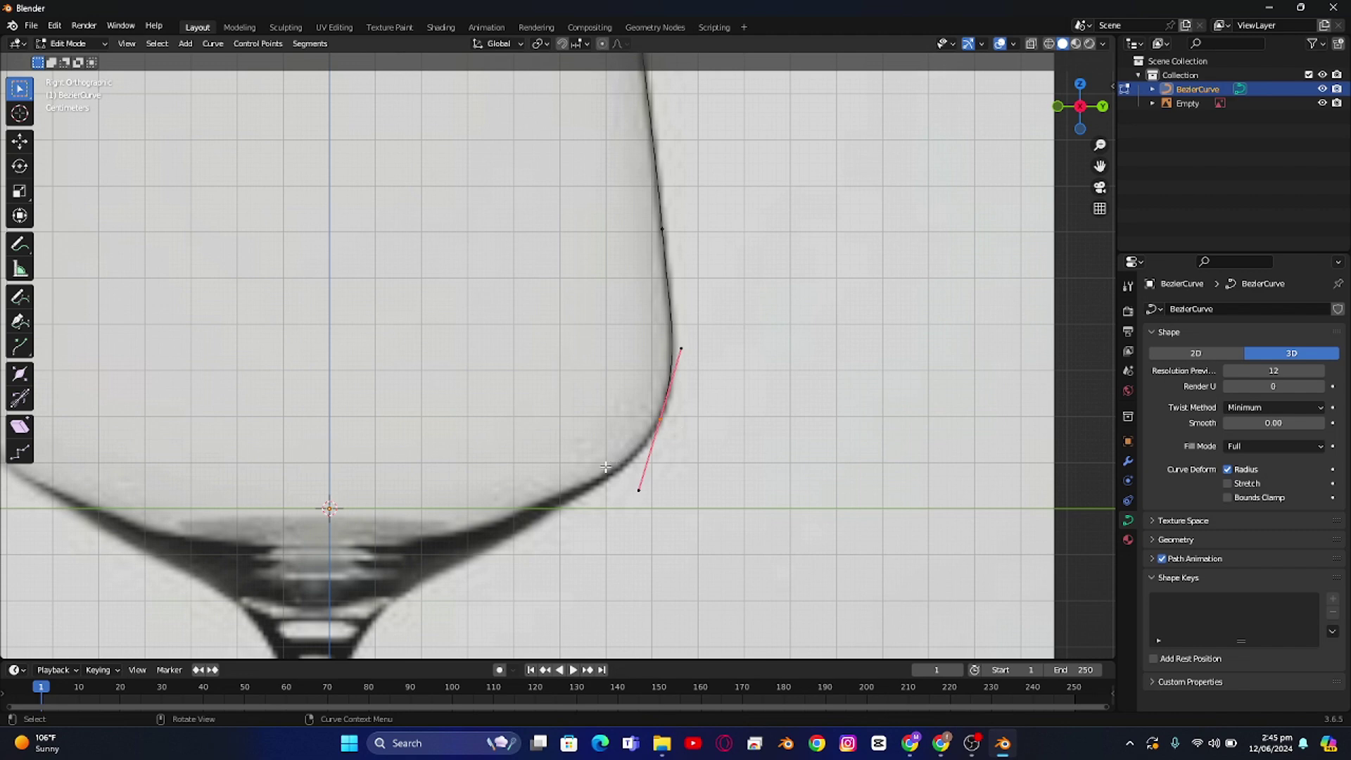
pyautogui.keyDown('ctrl'); pyautogui.rightClick(404, 583); pyautogui.keyUp('ctrl')
pyautogui.keyDown('shift'); pyautogui.moveTo(447, 576); pyautogui.dragTo(496, 470, button='middle'); pyautogui.keyUp('shift')
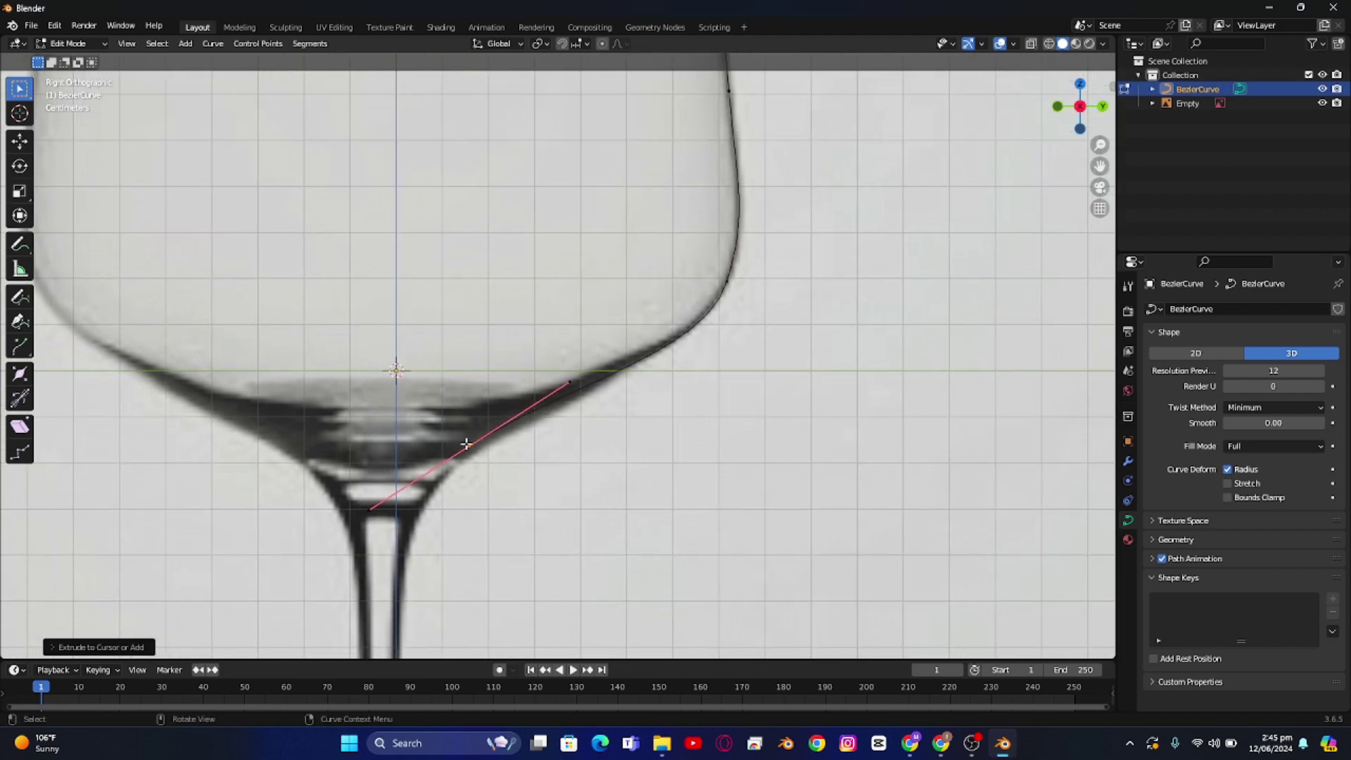
pyautogui.press('r')
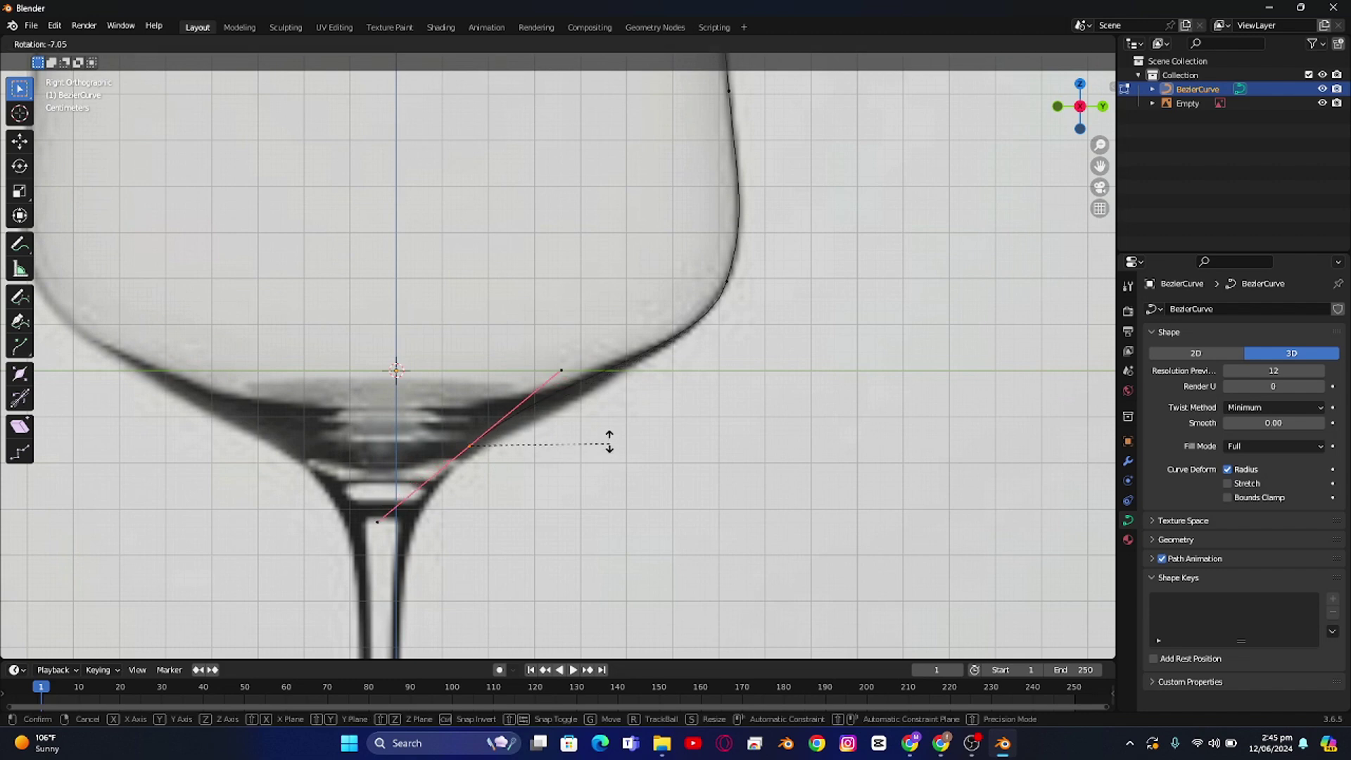
pyautogui.click(609, 441)
pyautogui.press('r')
pyautogui.press('z')
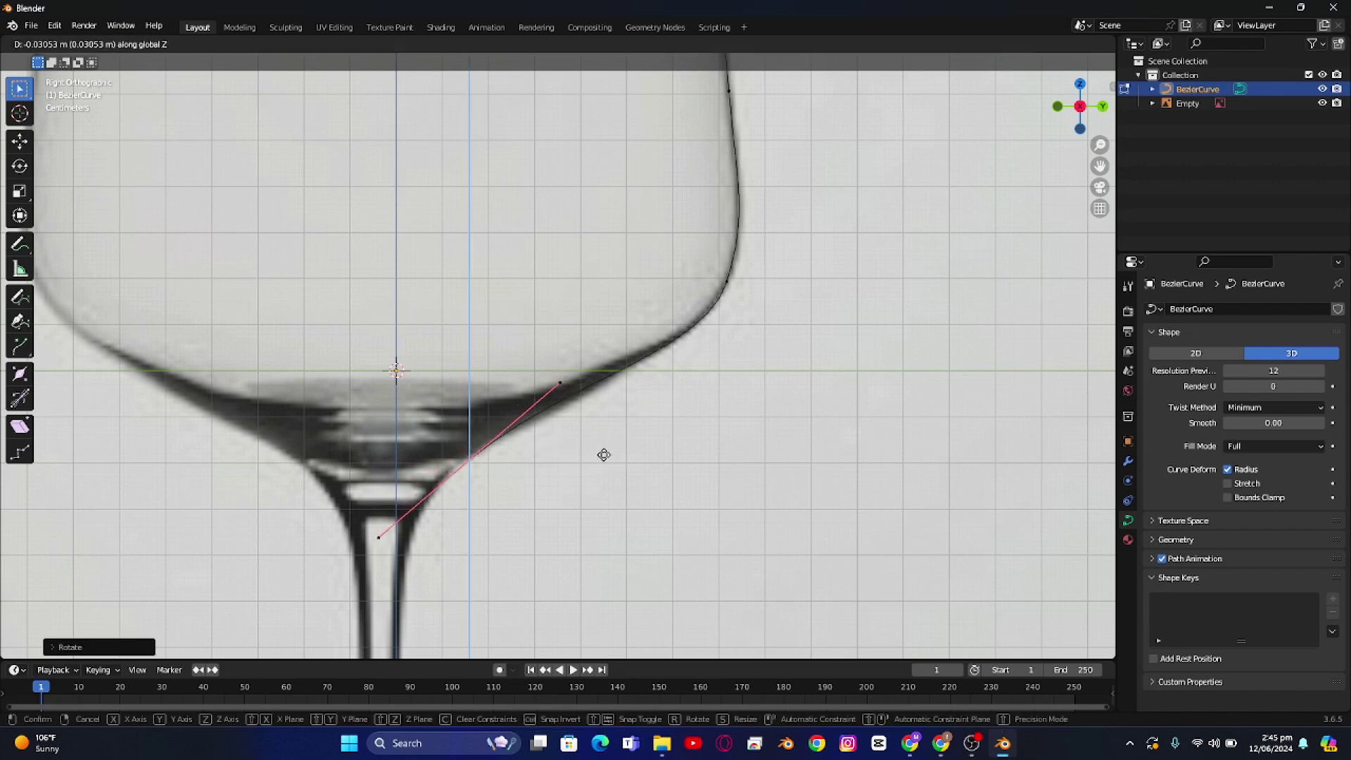
pyautogui.click(599, 458)
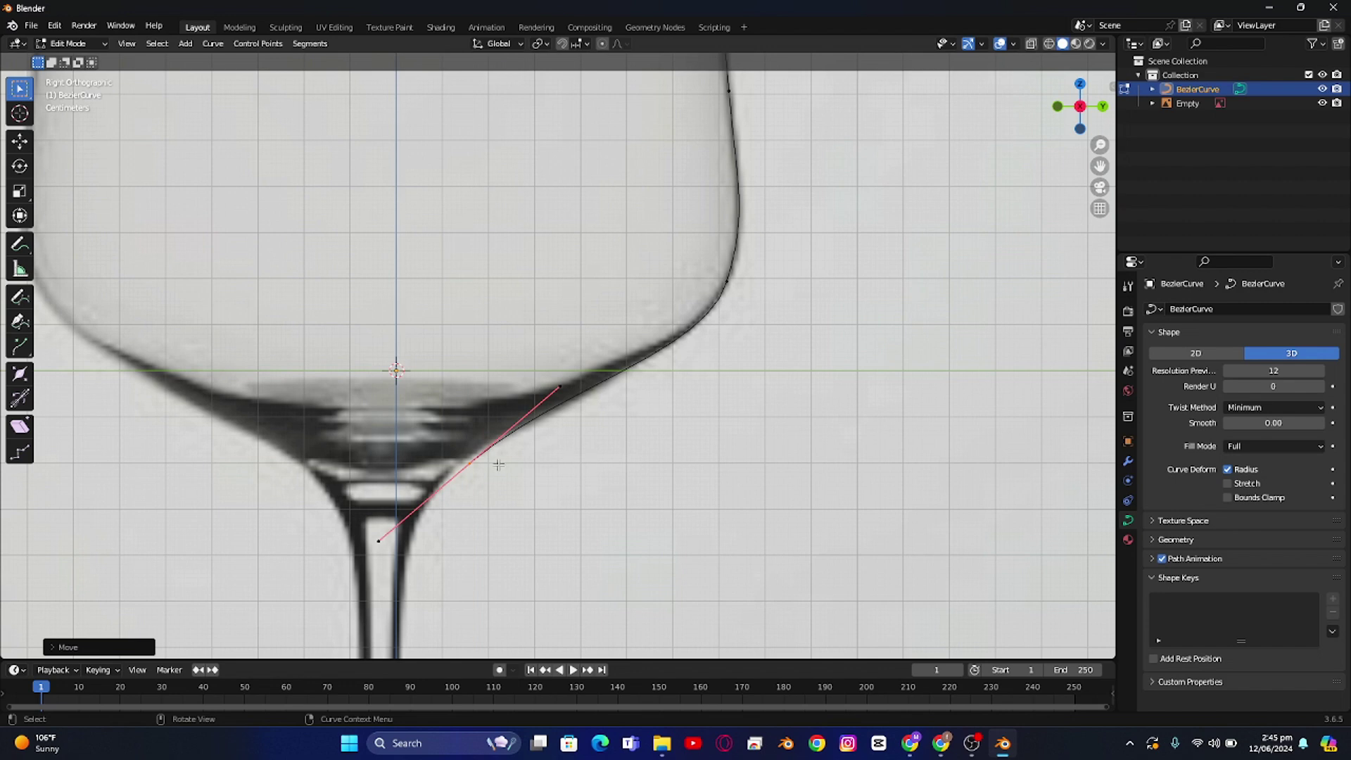
# Step: Extend the curve onto the stem, tidy the bowl-end point, and make the stem handle vertical
pyautogui.keyDown('shift'); pyautogui.moveTo(536, 515); pyautogui.dragTo(551, 266, button='middle'); pyautogui.keyUp('shift')
pyautogui.scroll(-2, 467, 341)
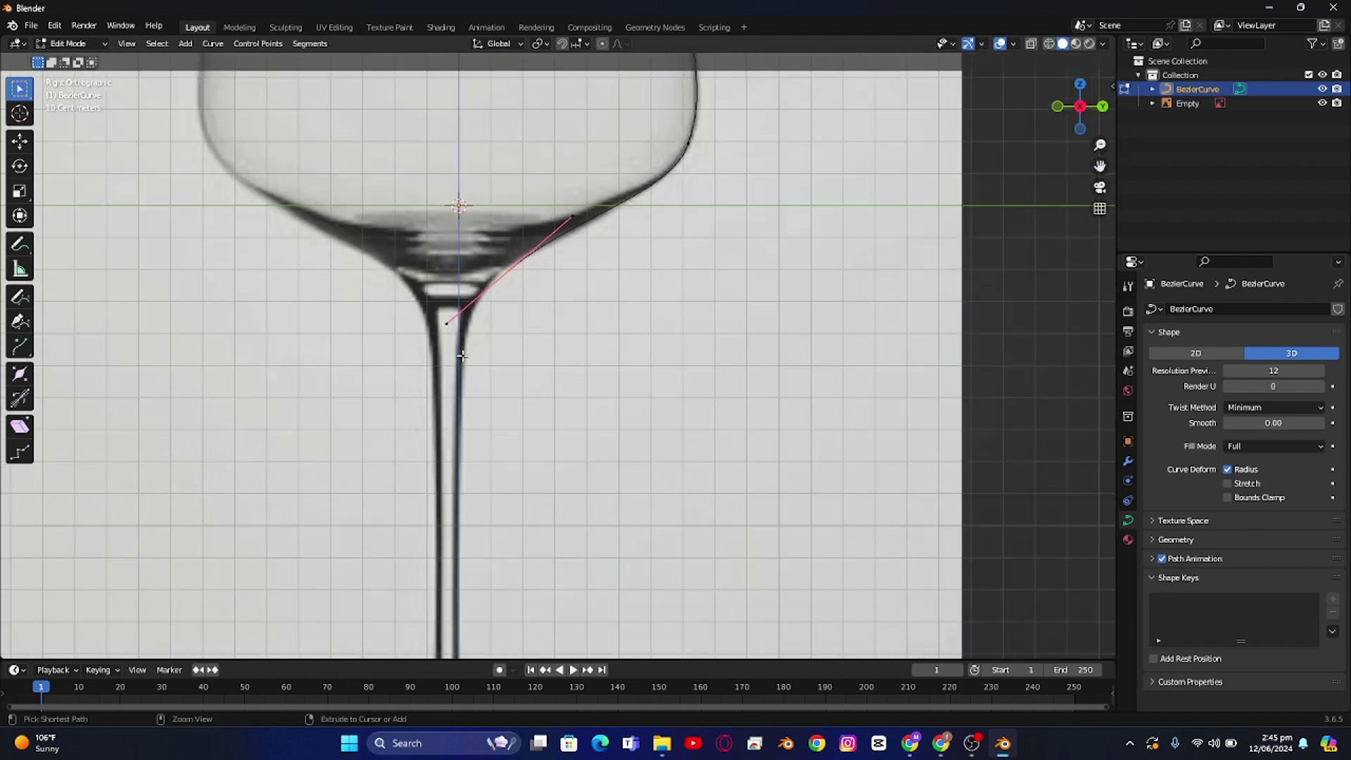
pyautogui.keyDown('ctrl'); pyautogui.rightClick(461, 355); pyautogui.keyUp('ctrl')
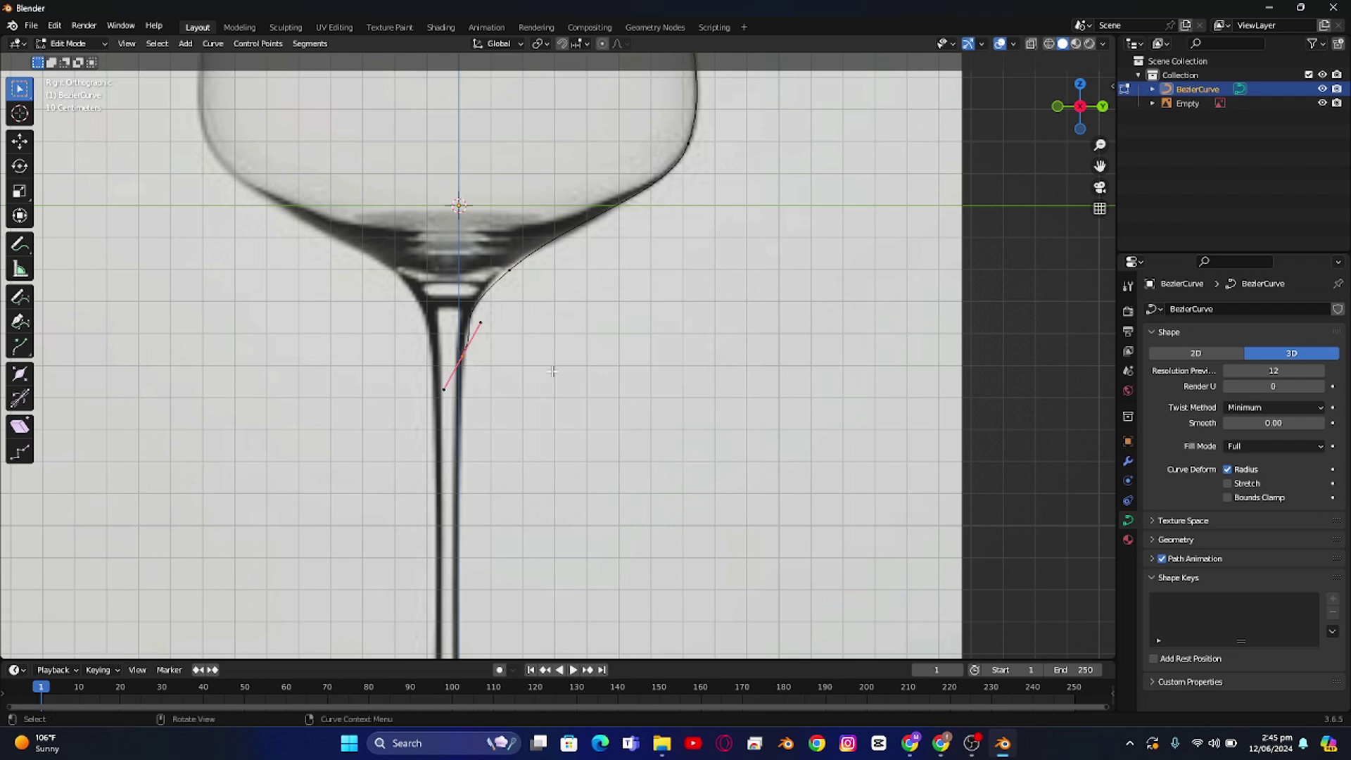
pyautogui.press('r')
pyautogui.click(544, 351)
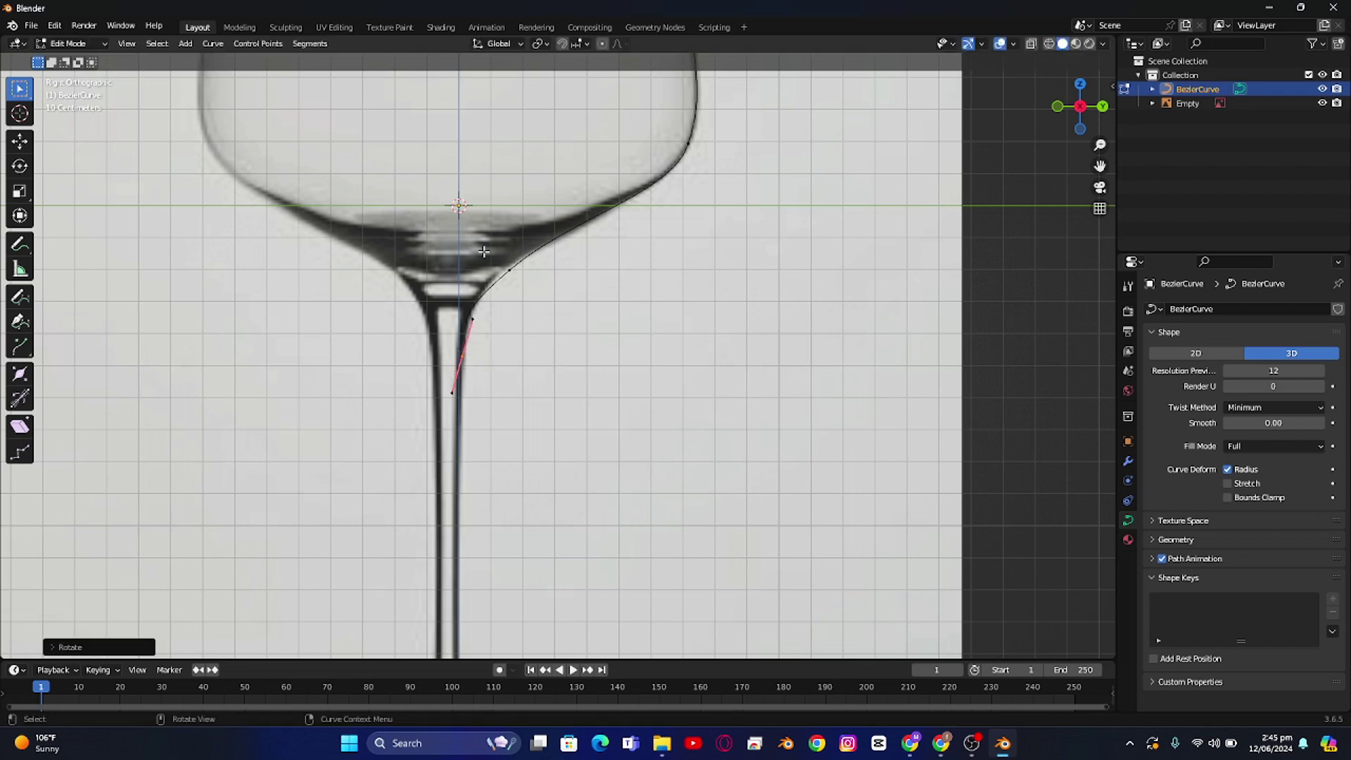
pyautogui.click(510, 270)
pyautogui.press('s')
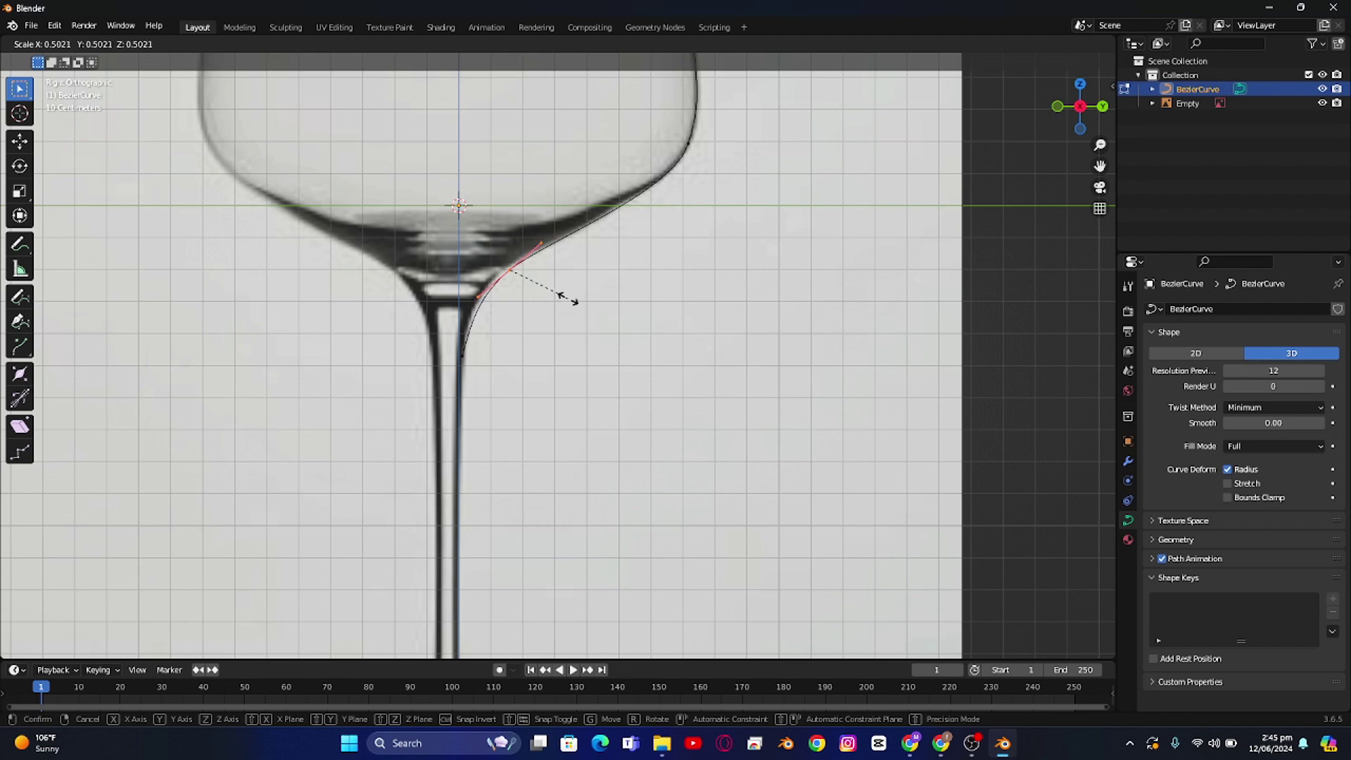
pyautogui.click(567, 300)
pyautogui.press('g')
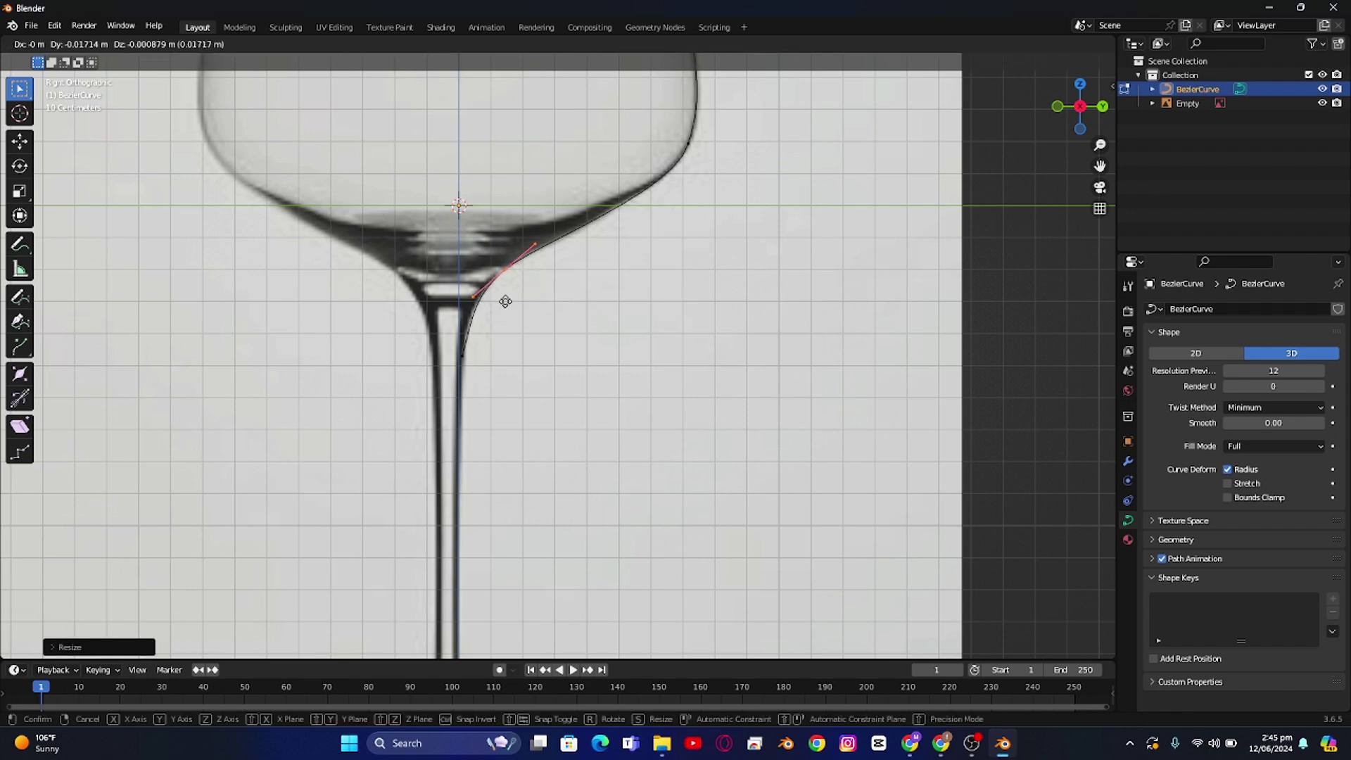
pyautogui.click(504, 312)
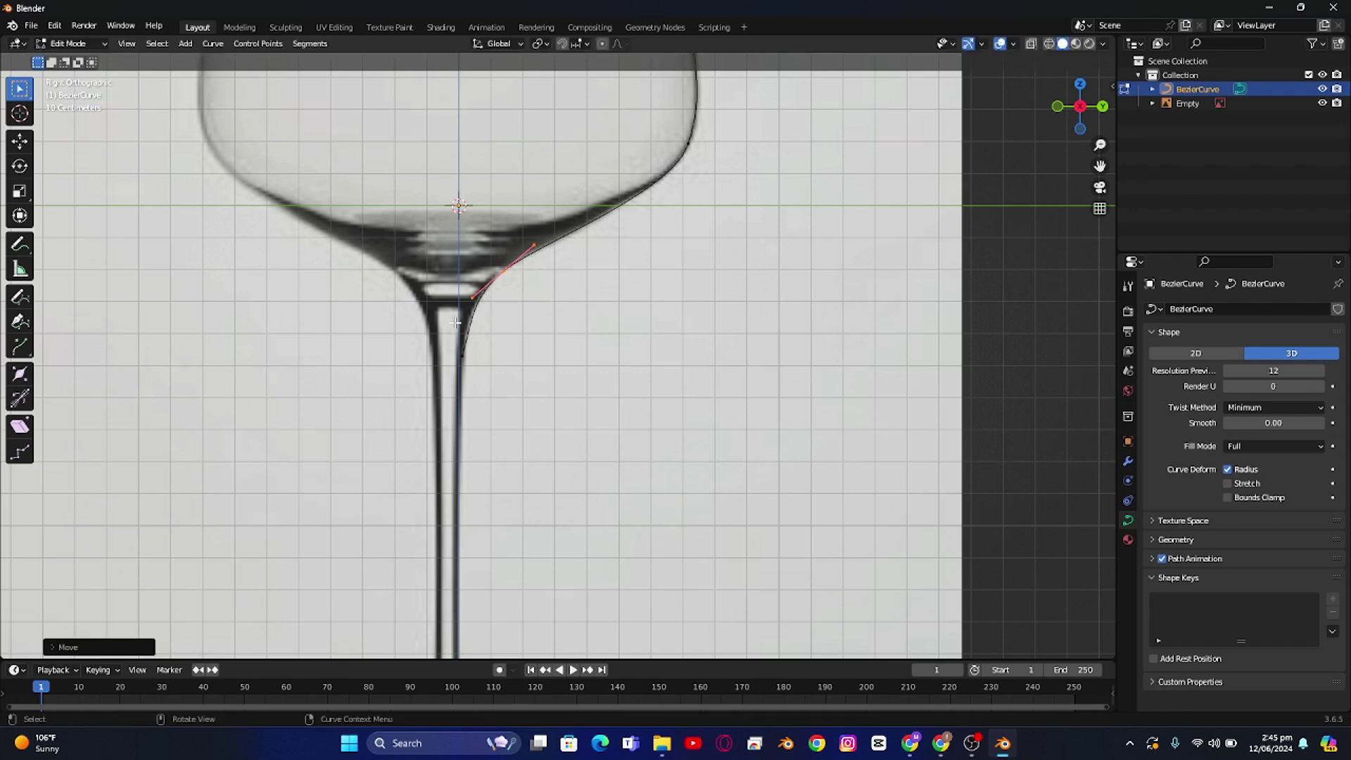
pyautogui.click(462, 357)
pyautogui.press('r')
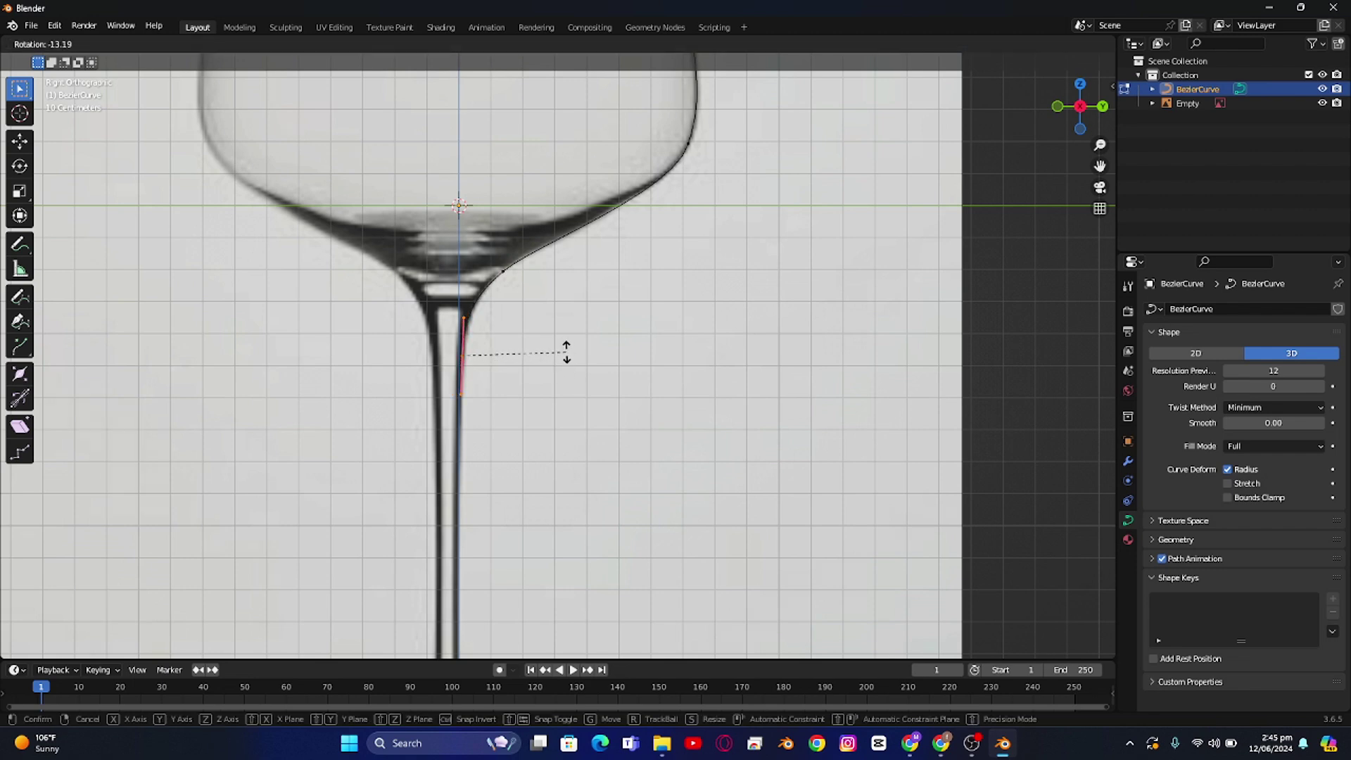
pyautogui.click(567, 352)
# Step: Adjust the stem-base point along X and Y, then extrude onto the foot's top
pyautogui.scroll(-1, 521, 292)
pyautogui.keyDown('shift'); pyautogui.moveTo(521, 409); pyautogui.dragTo(520, 292, button='middle'); pyautogui.keyUp('shift')
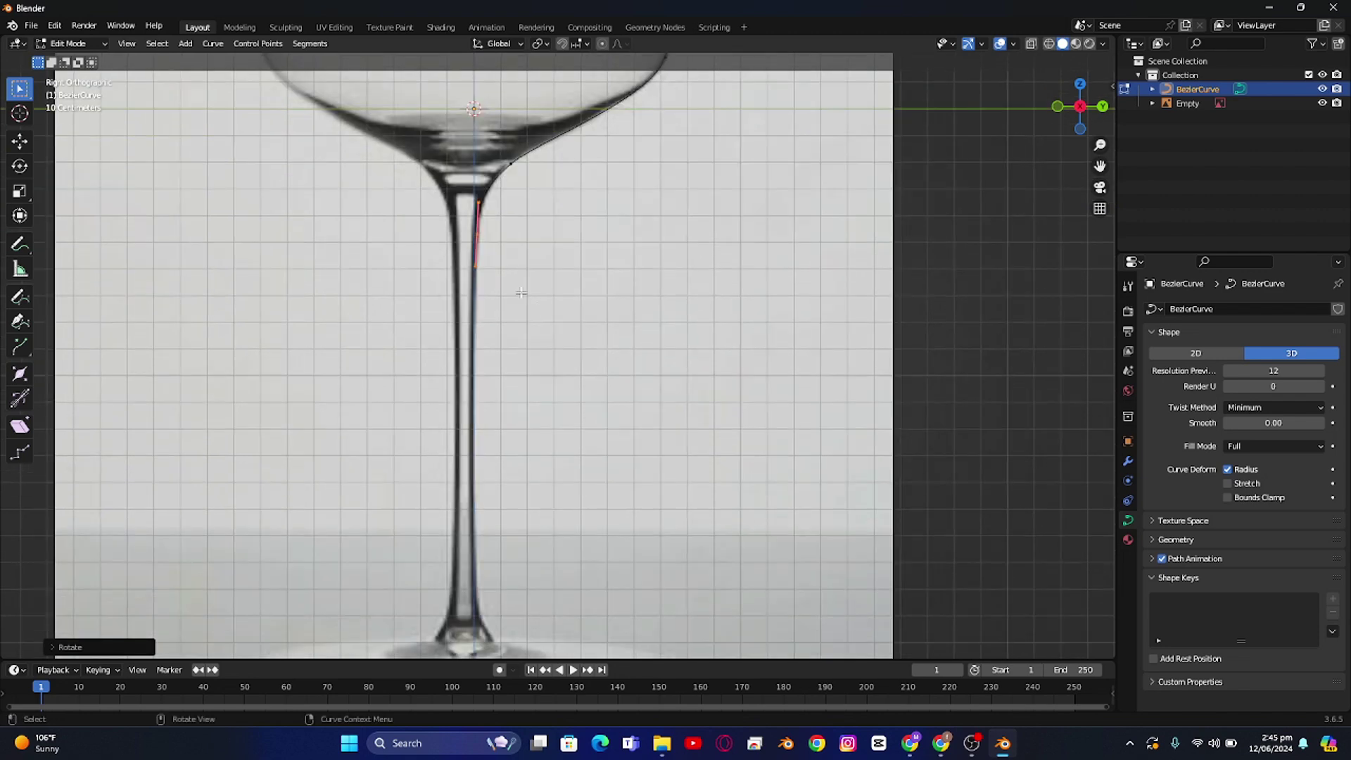
pyautogui.keyDown('ctrl'); pyautogui.scroll(-3, 493, 422); pyautogui.keyUp('ctrl')
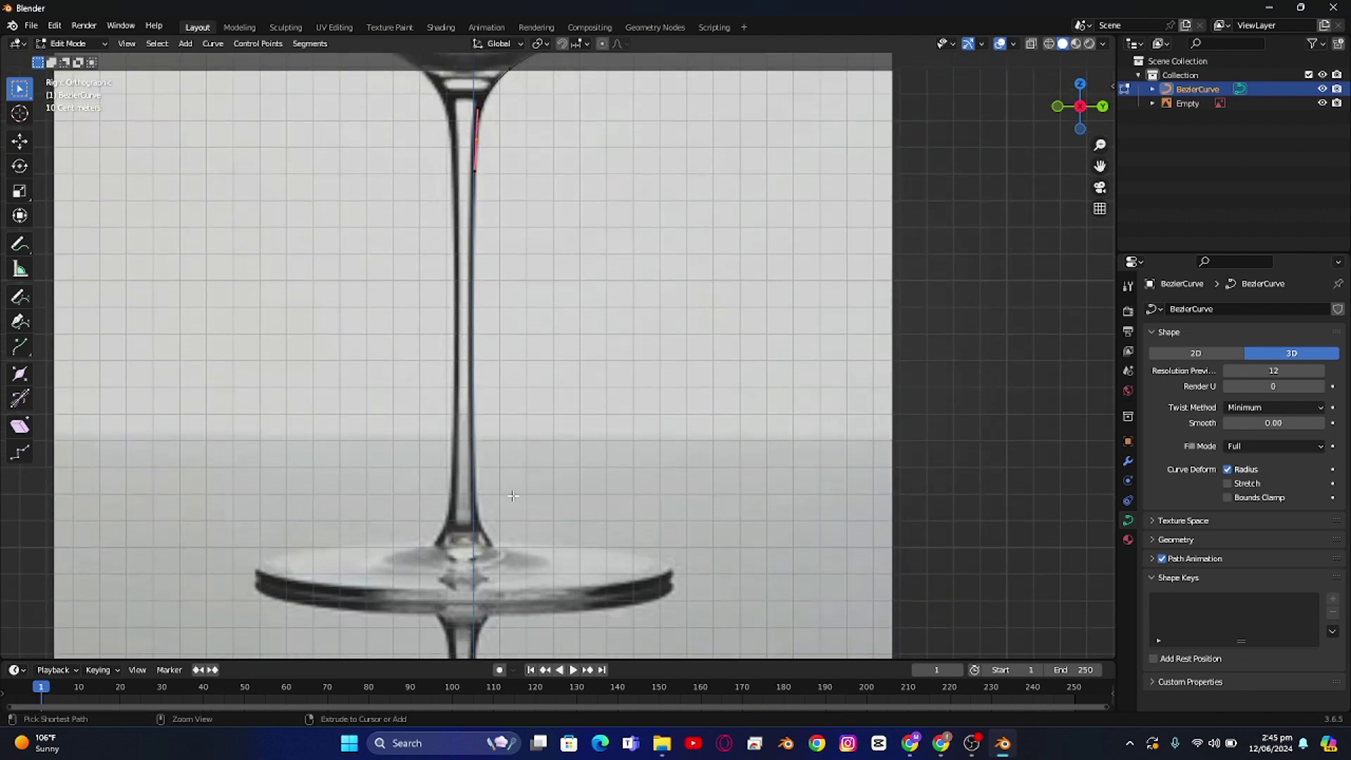
pyautogui.click(478, 516)
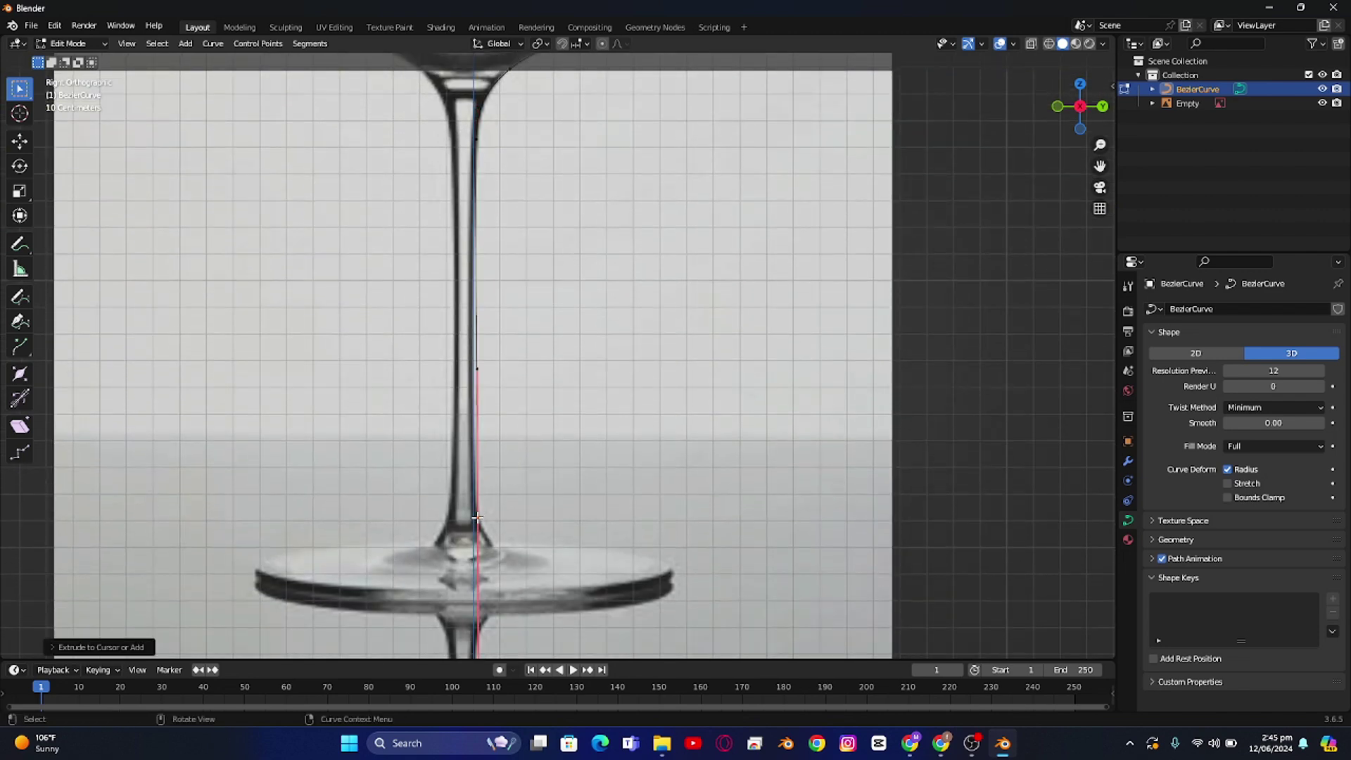
pyautogui.press('s')
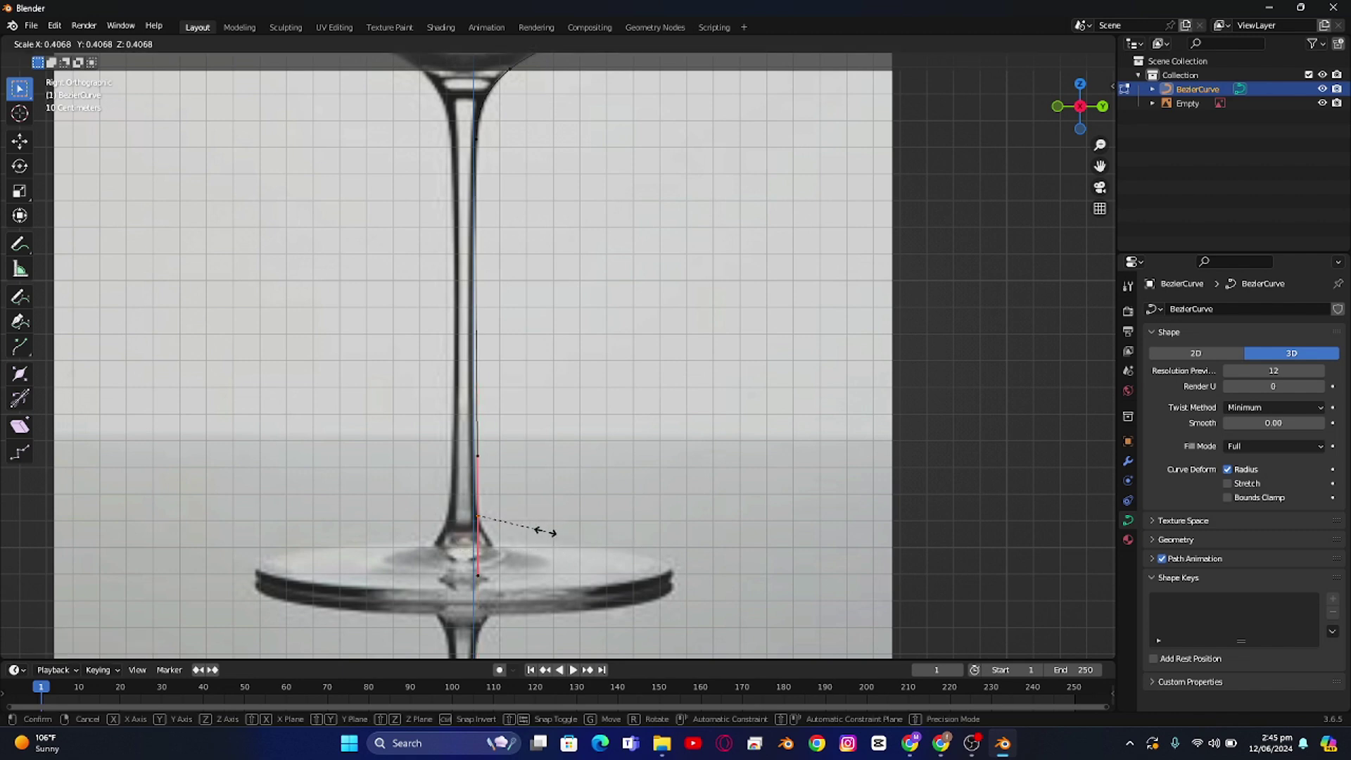
pyautogui.click(499, 524)
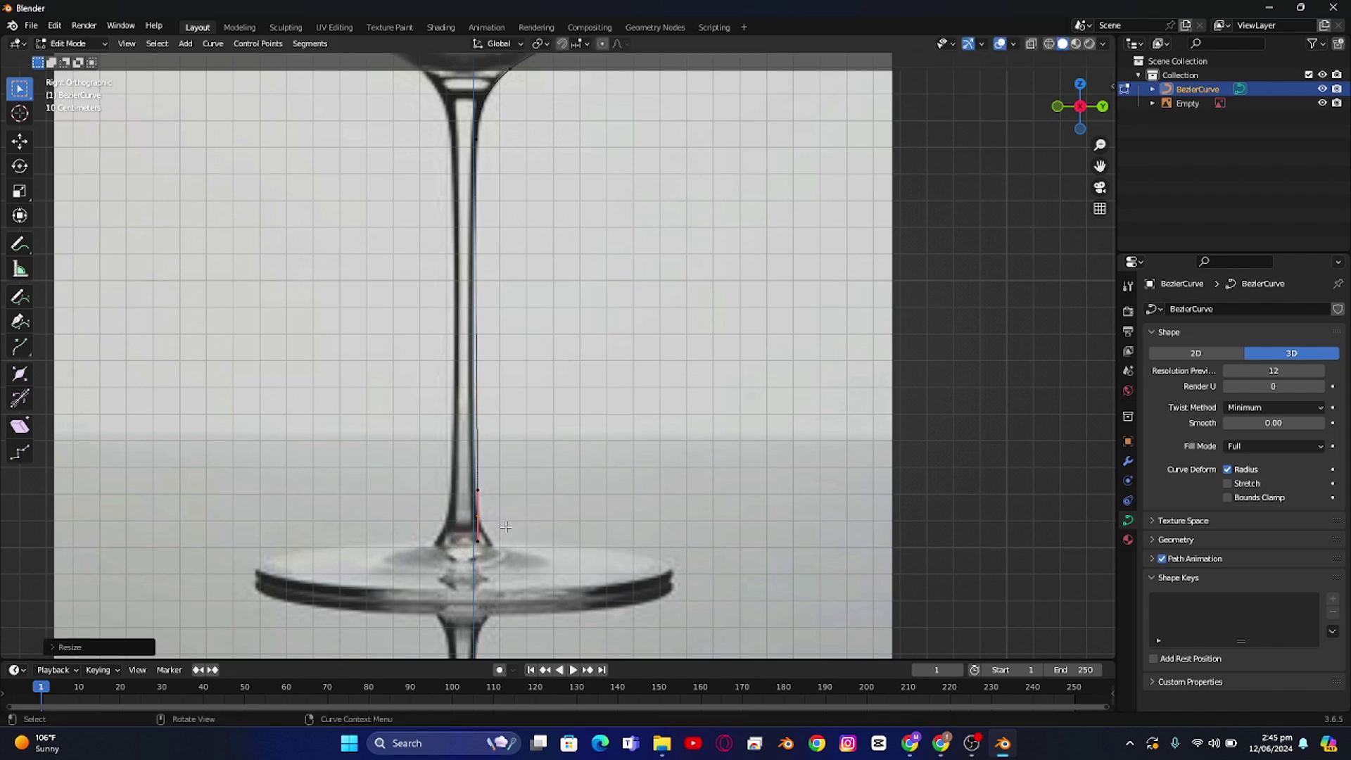
pyautogui.press('g')
pyautogui.press('x')
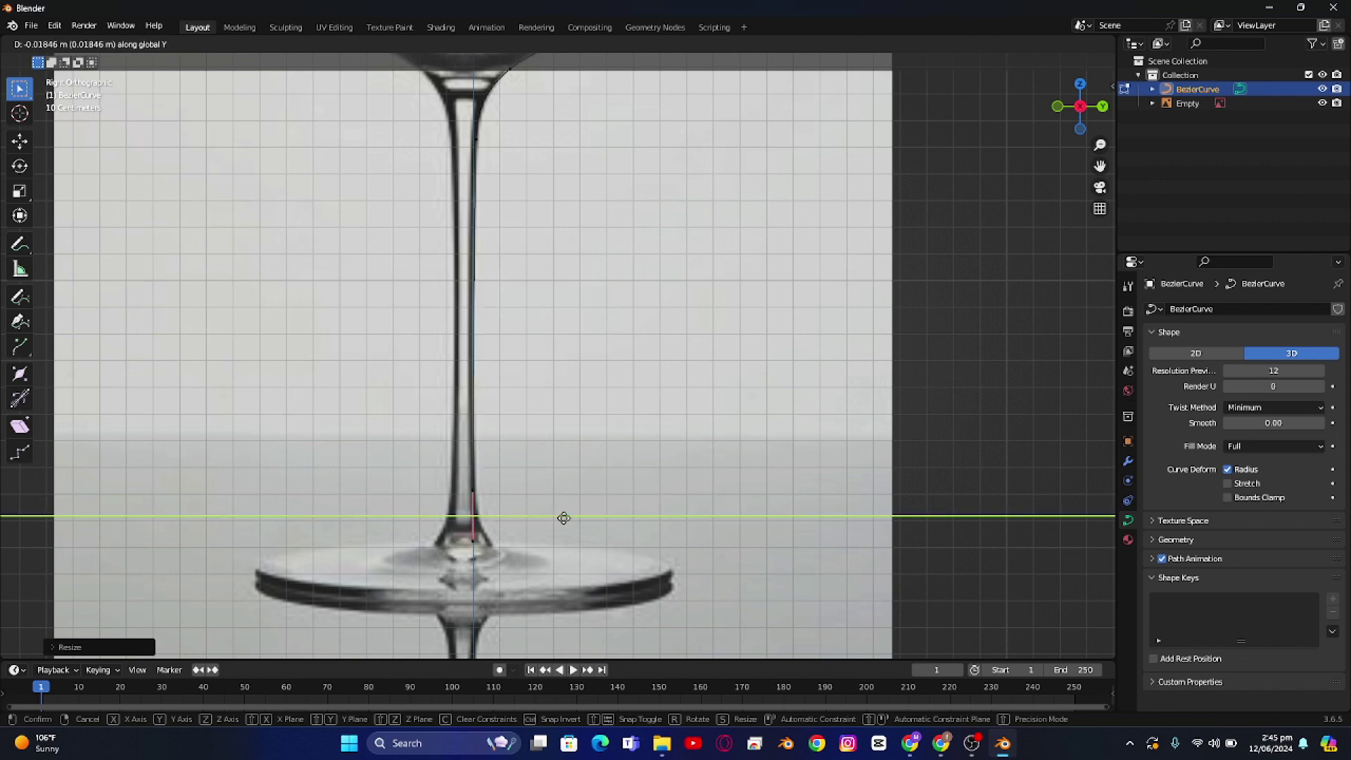
pyautogui.click(567, 516)
pyautogui.press('g')
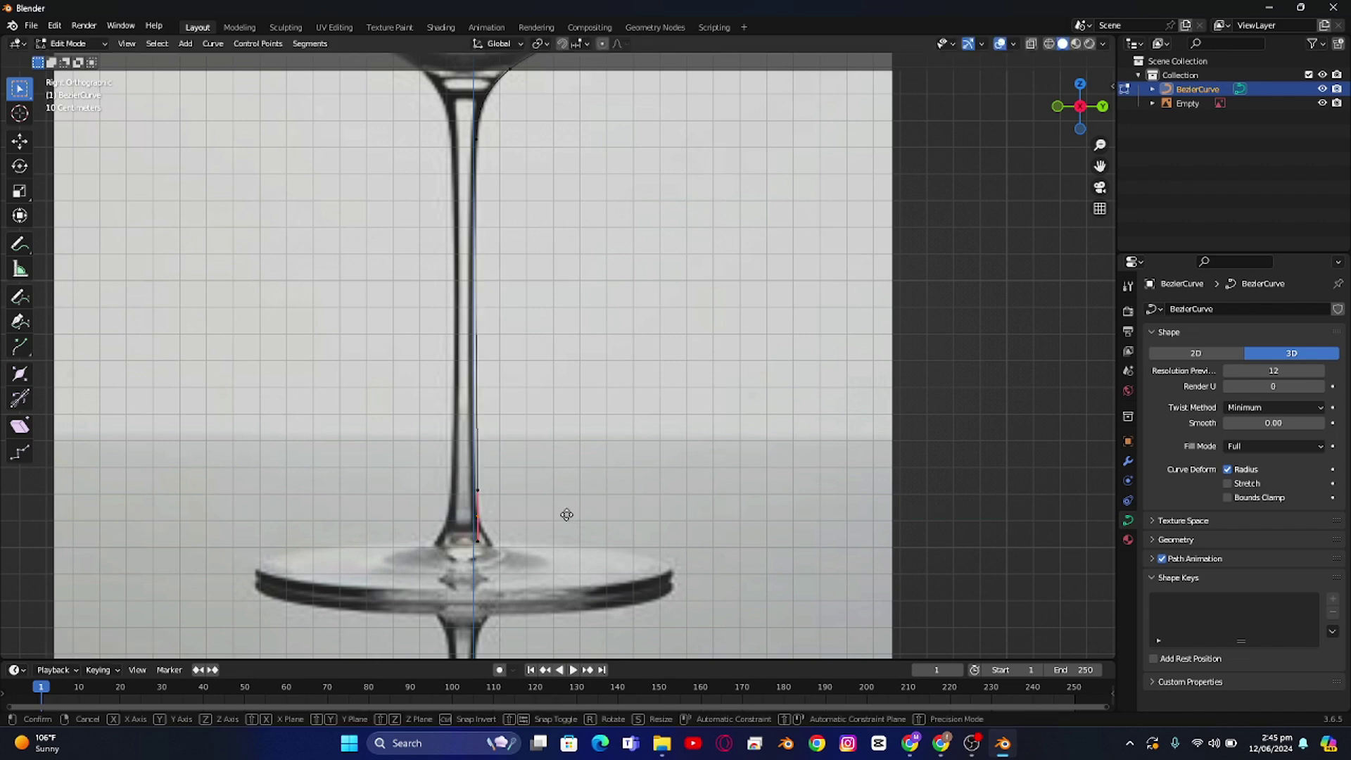
pyautogui.press('y')
pyautogui.click(552, 516)
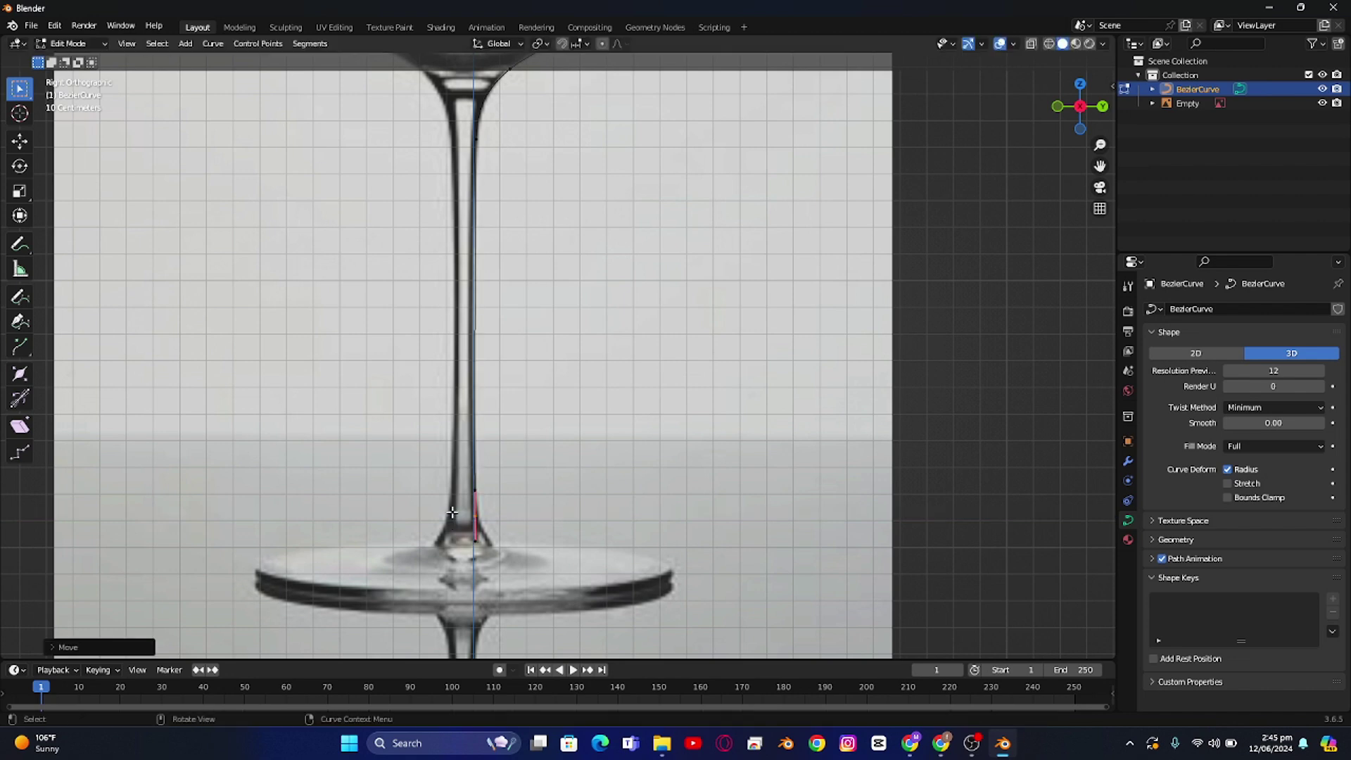
pyautogui.keyDown('ctrl'); pyautogui.rightClick(494, 547); pyautogui.keyUp('ctrl')
# Step: Box-select the curve's end point, rotate and move its handles, and shorten the upper handle
pyautogui.scroll(3, 521, 529)
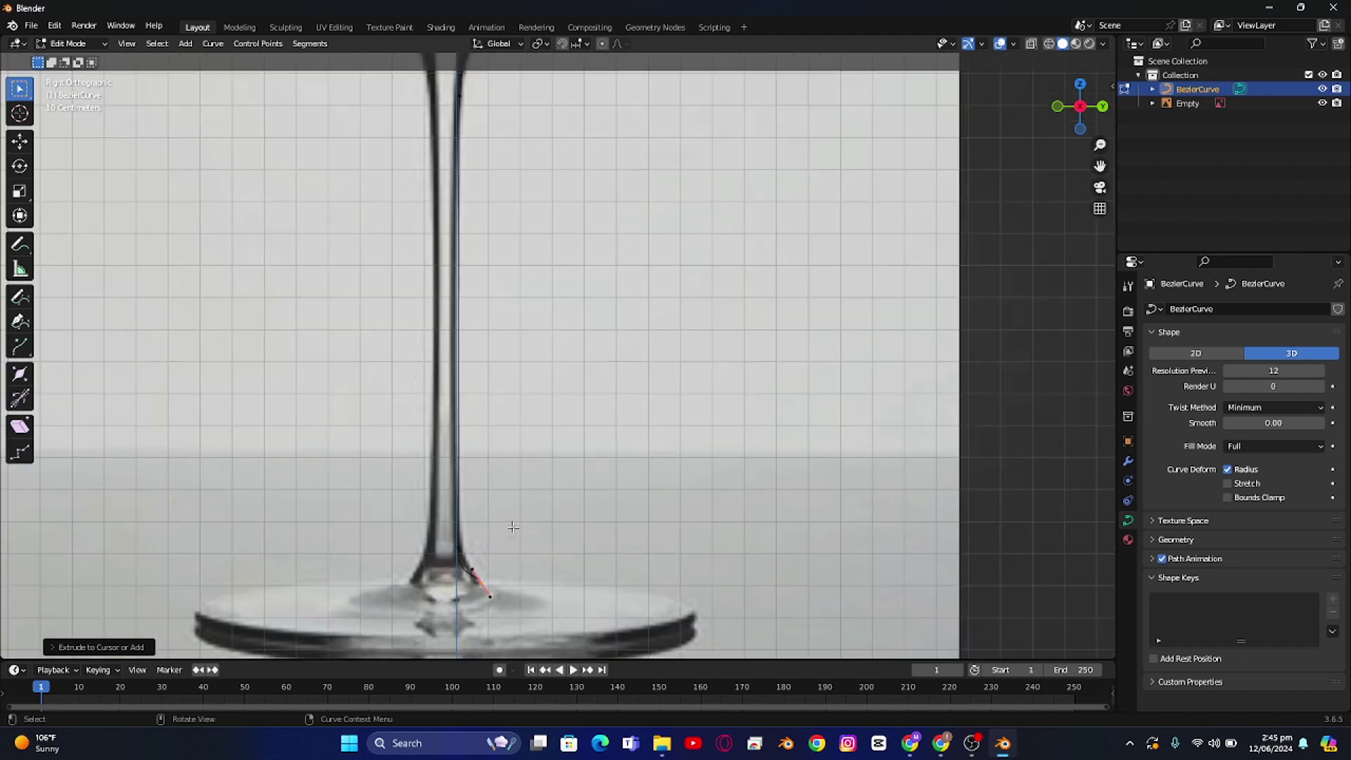
pyautogui.keyDown('shift'); pyautogui.moveTo(516, 573); pyautogui.dragTo(633, 345, button='middle'); pyautogui.keyUp('shift')
pyautogui.scroll(5, 633, 394)
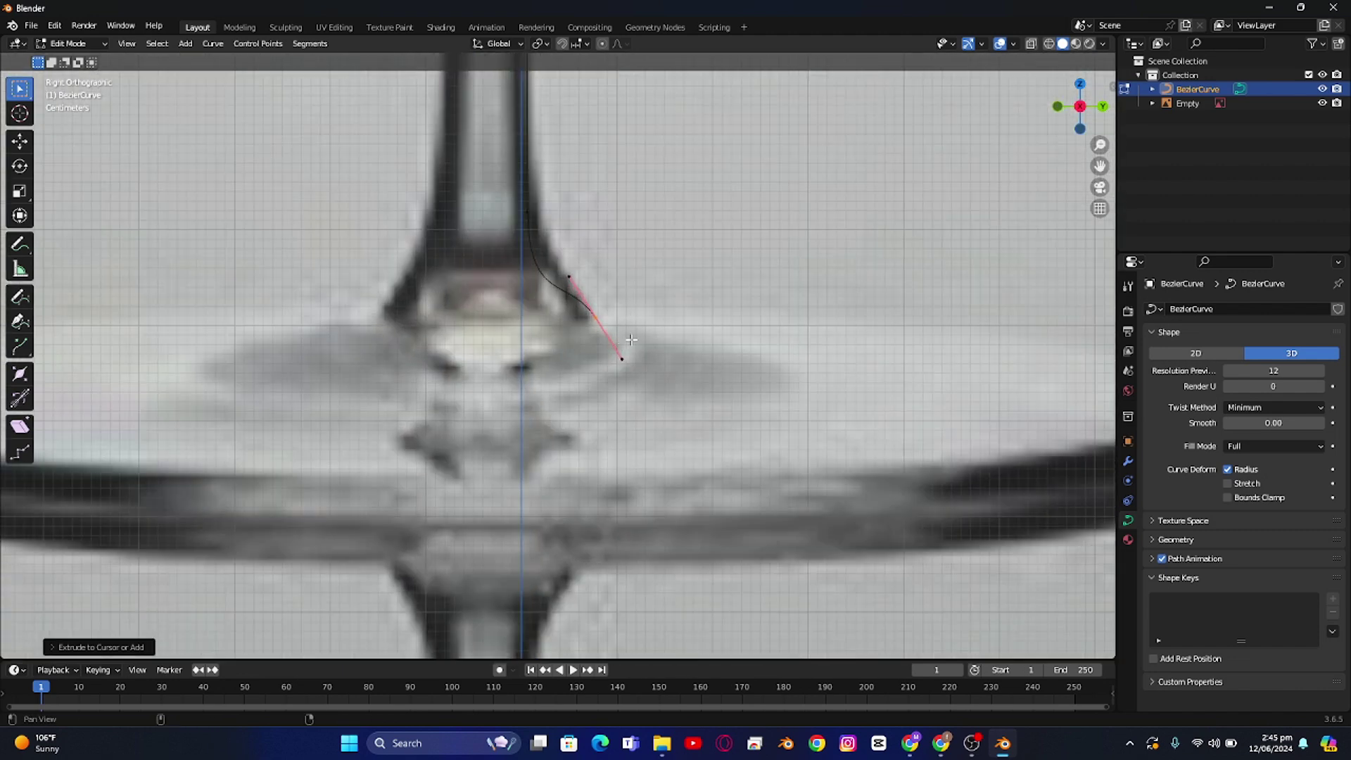
pyautogui.moveTo(572, 350); pyautogui.dragTo(669, 402)
pyautogui.press('r')
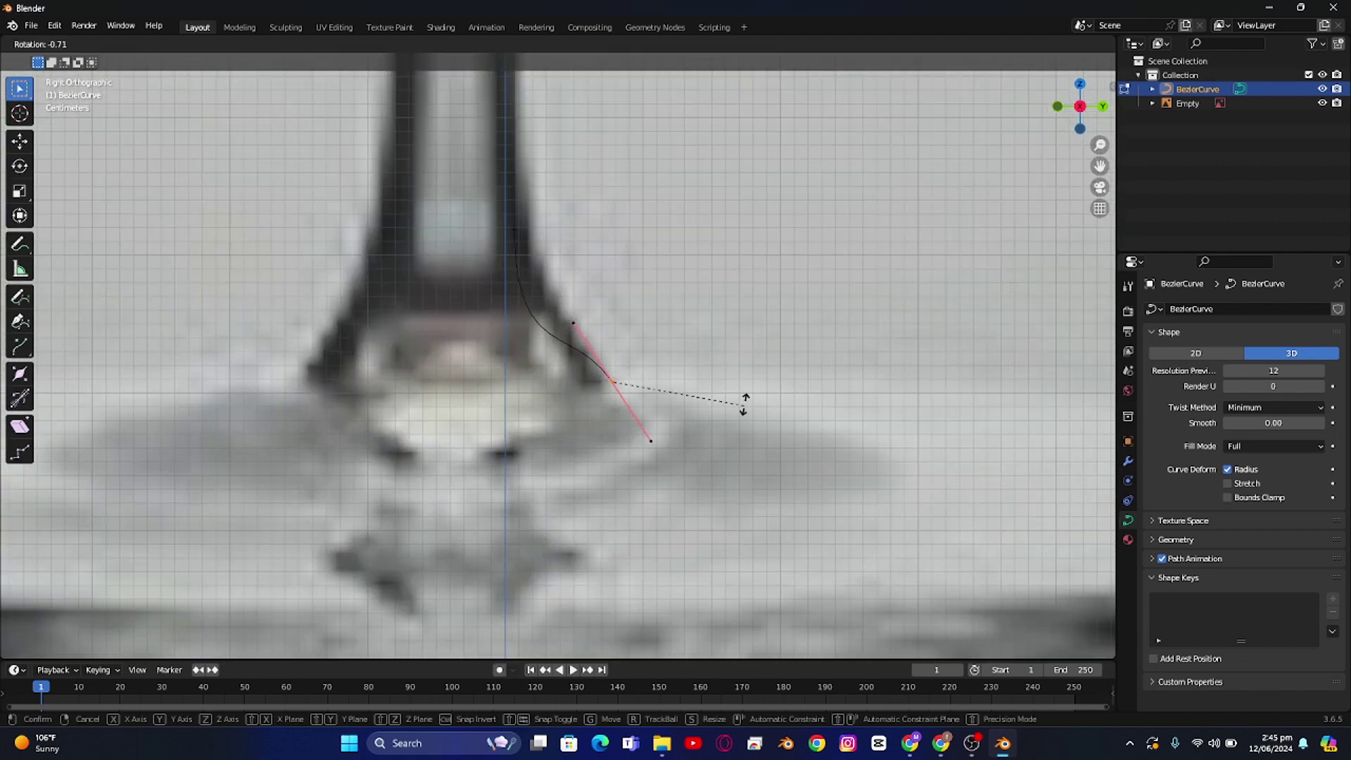
pyautogui.click(721, 334)
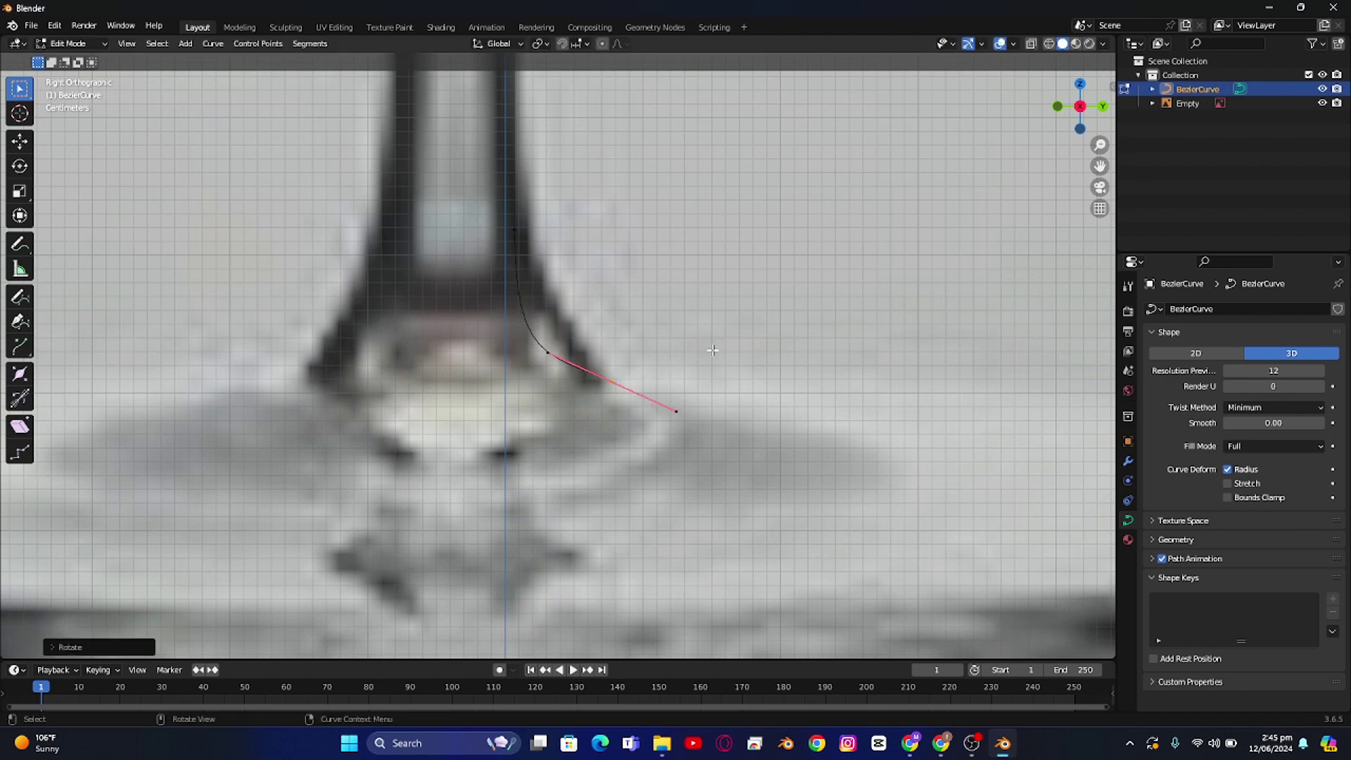
pyautogui.press('g')
pyautogui.click(779, 363)
pyautogui.click(514, 229)
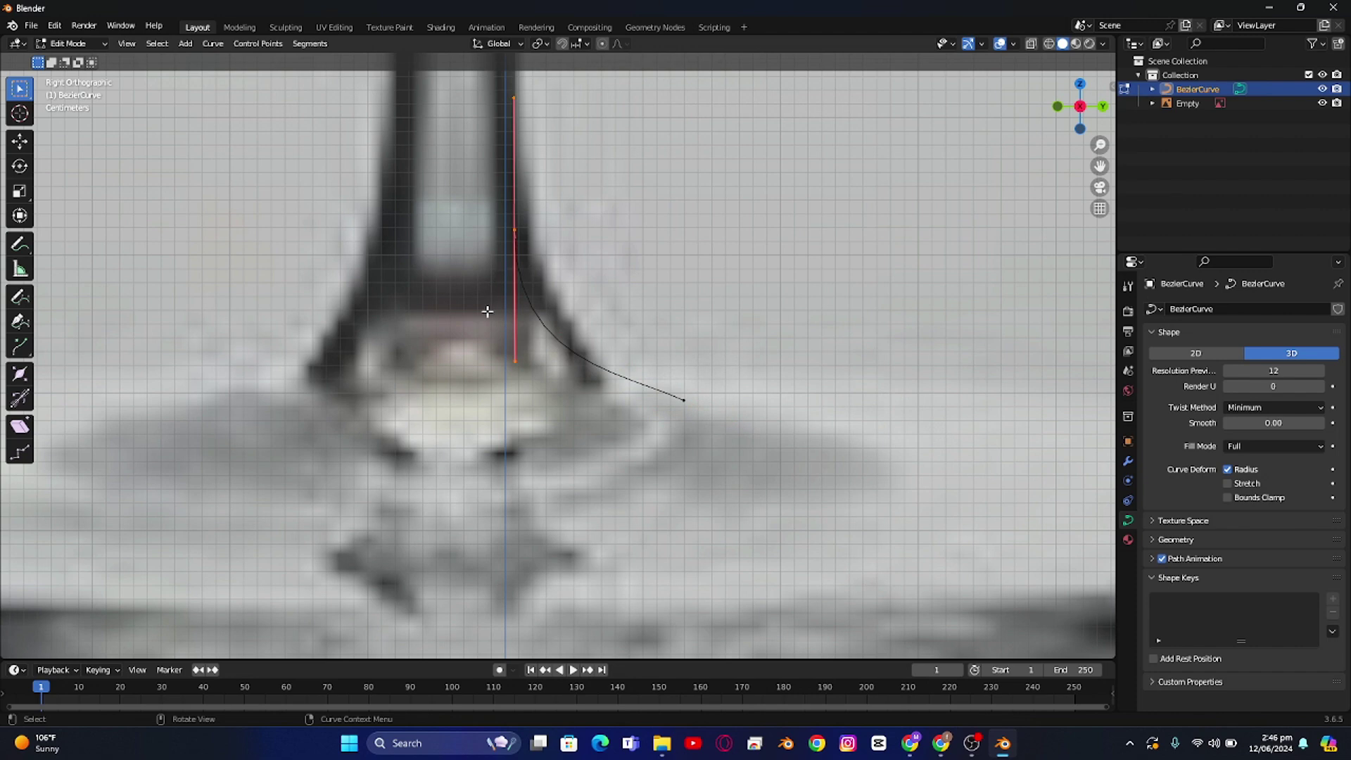
pyautogui.press('s')
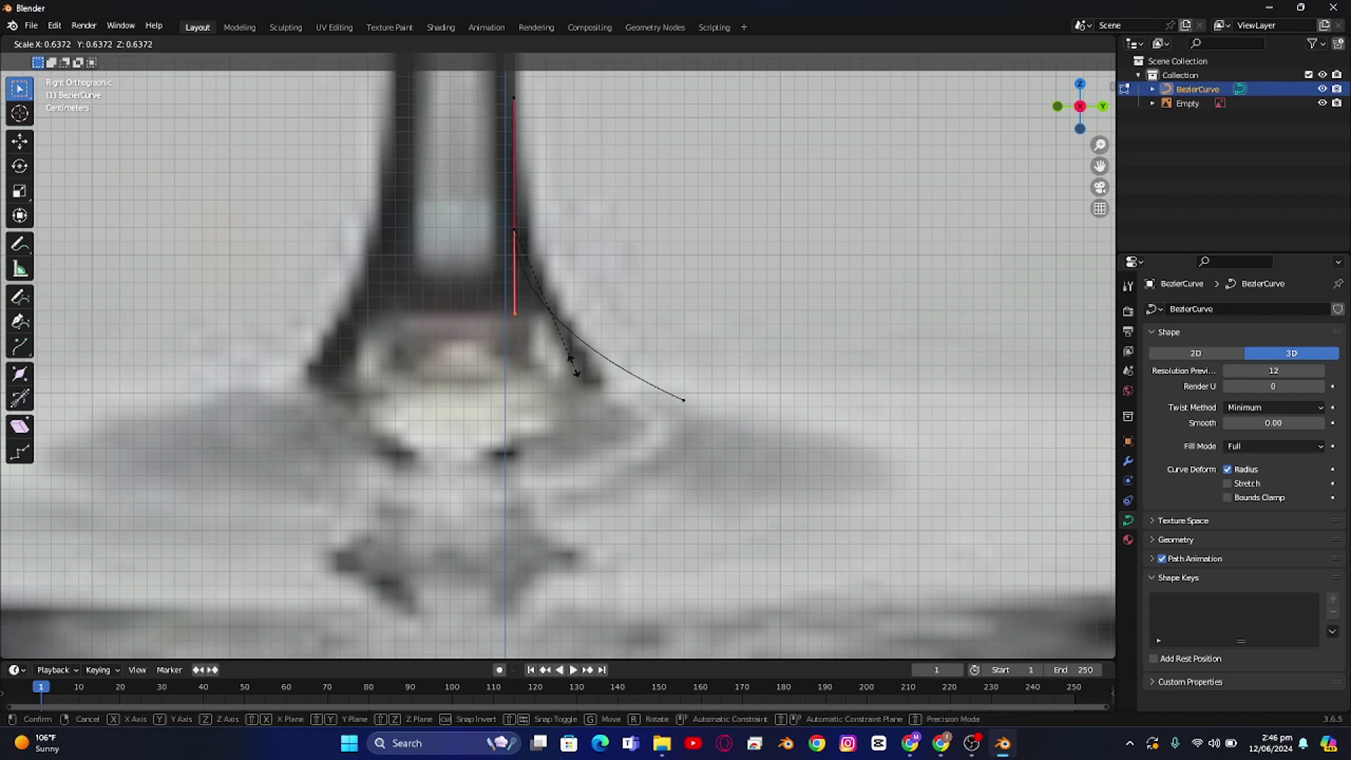
pyautogui.click(549, 283)
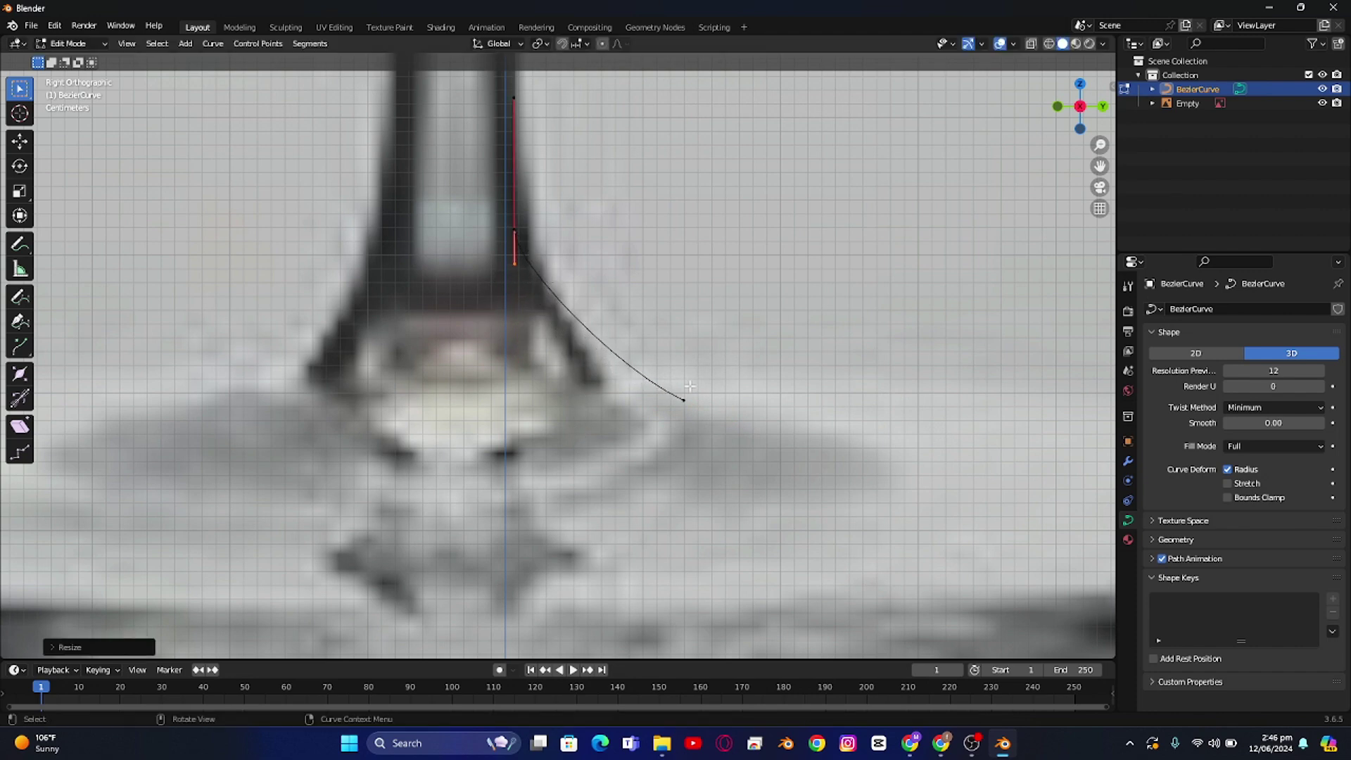
# Step: Move the end point along Y and readjust its handle angle and length to flare the base
pyautogui.click(684, 400)
pyautogui.press('g')
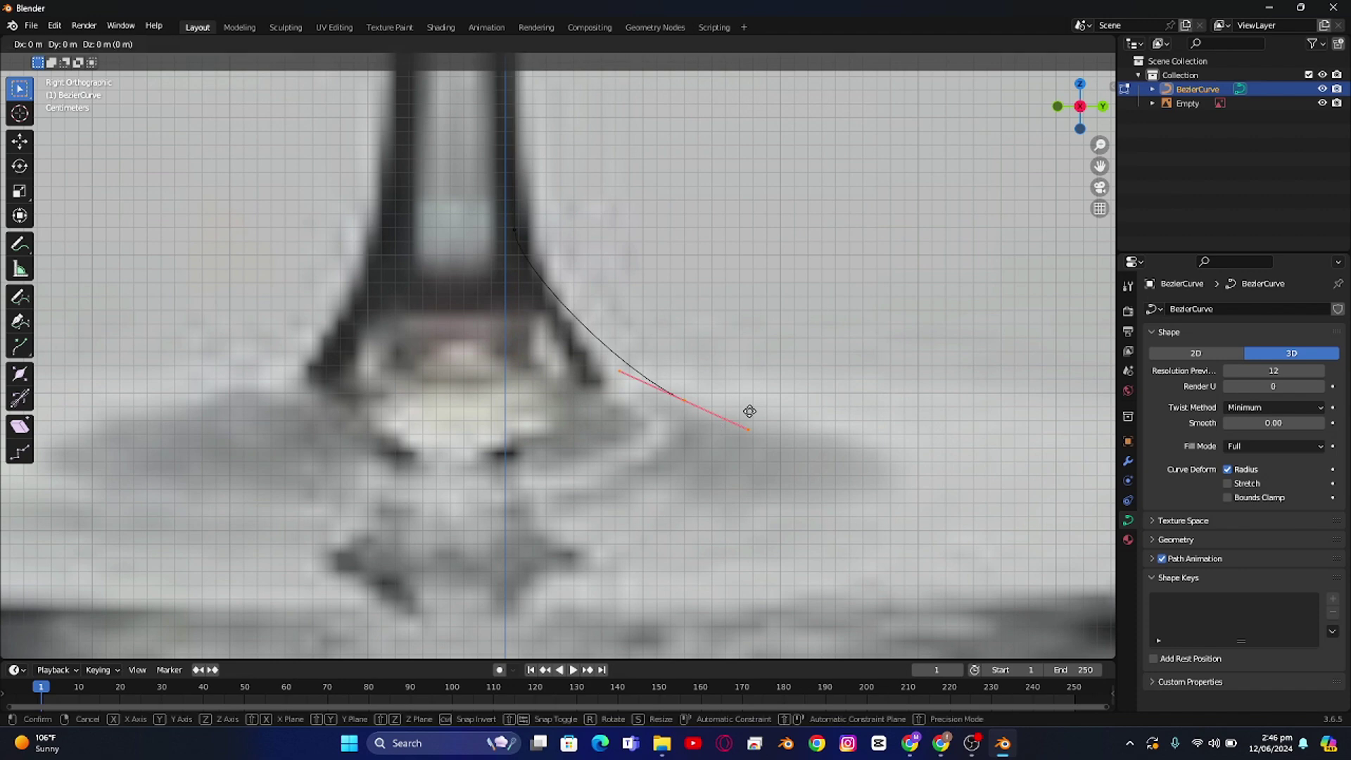
pyautogui.press('y')
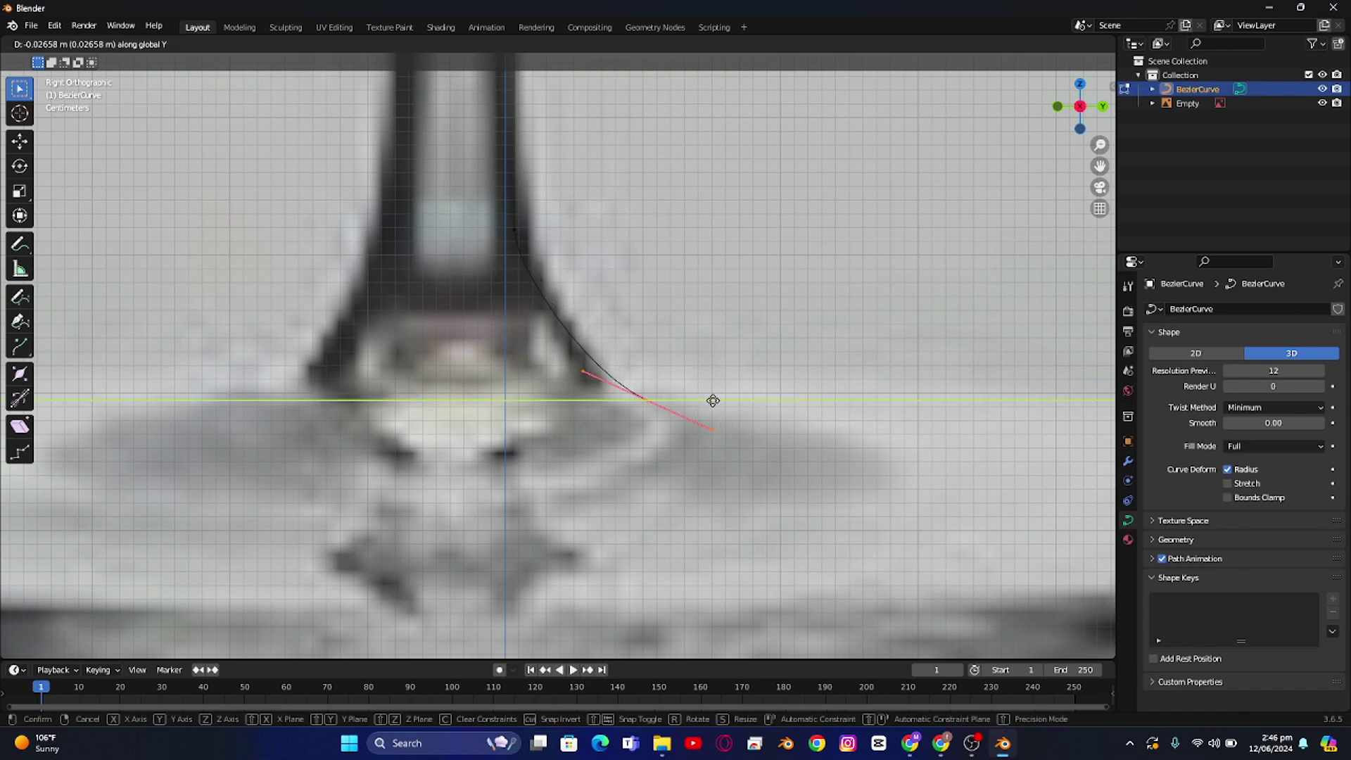
pyautogui.click(715, 399)
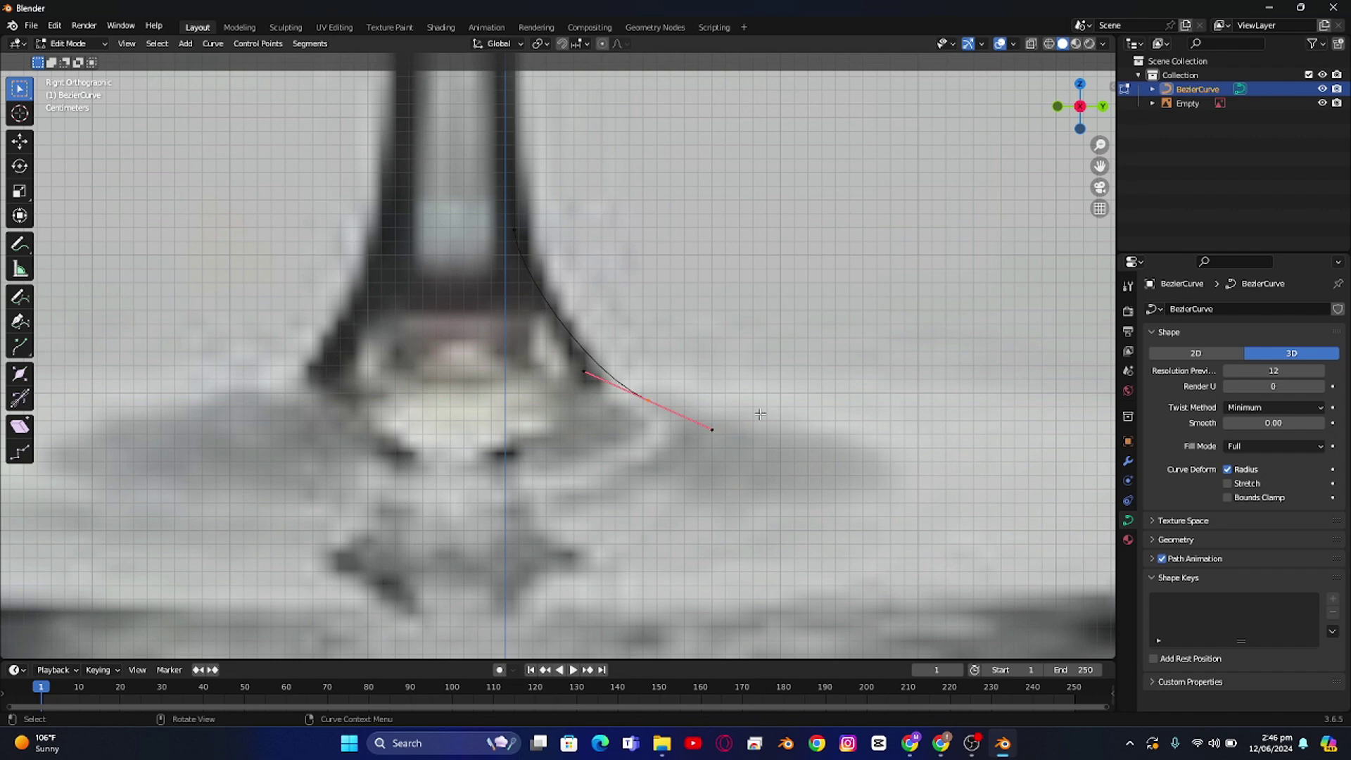
pyautogui.press('r')
pyautogui.click(757, 392)
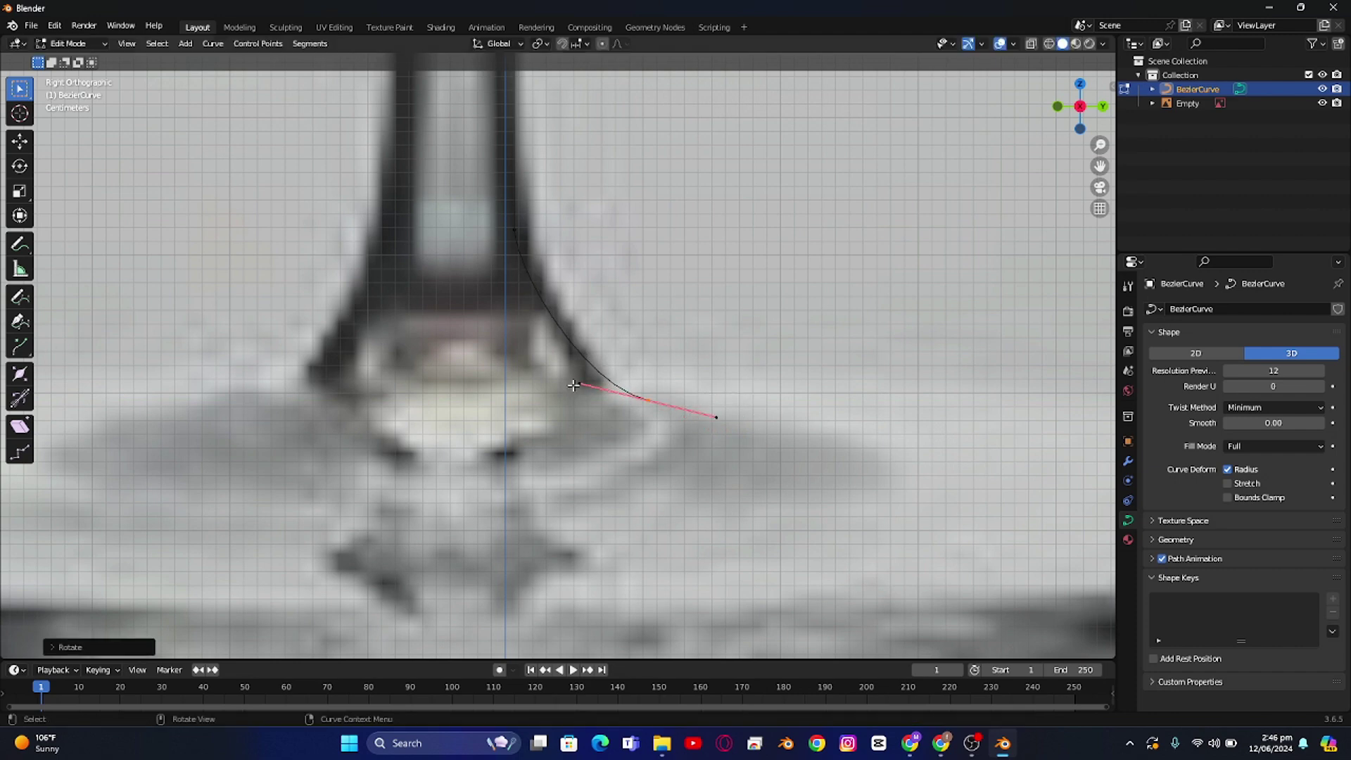
pyautogui.click(578, 383)
pyautogui.press('s')
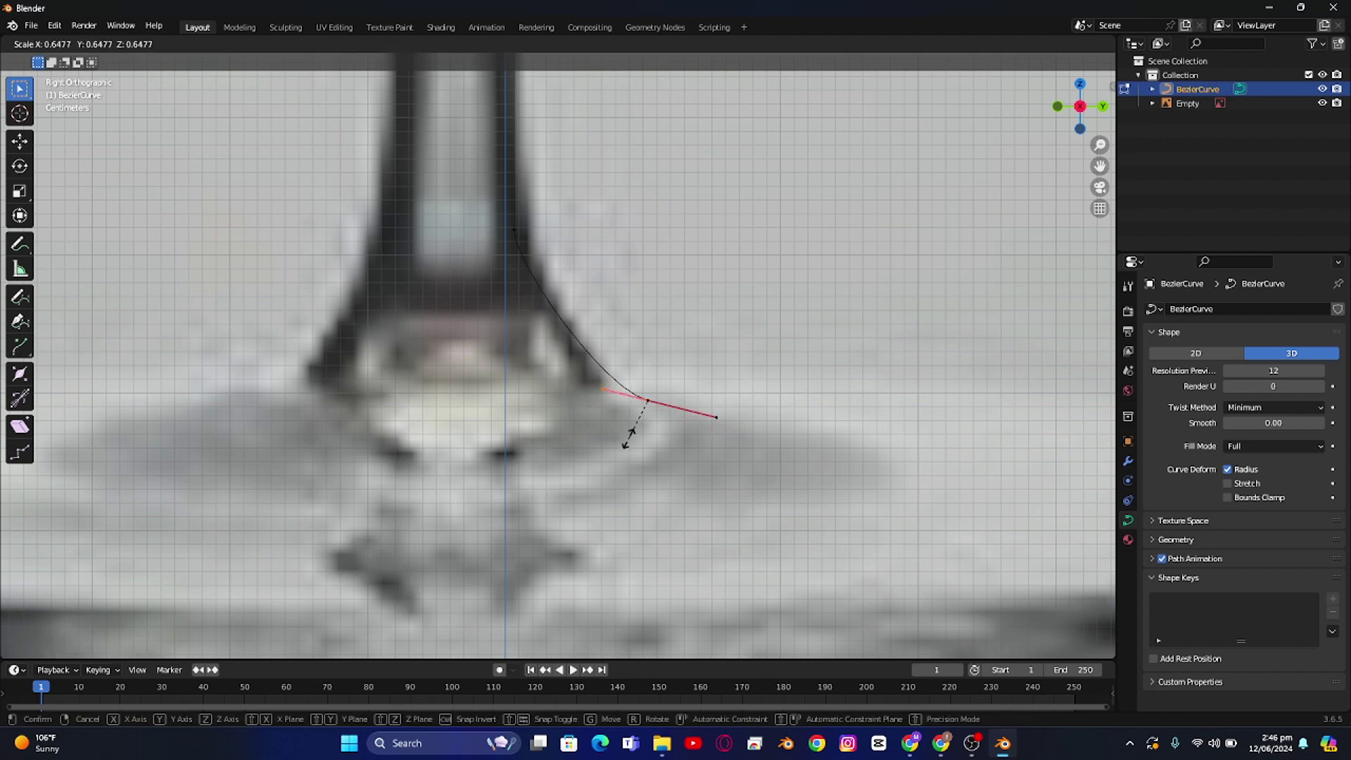
pyautogui.click(628, 438)
pyautogui.press('s')
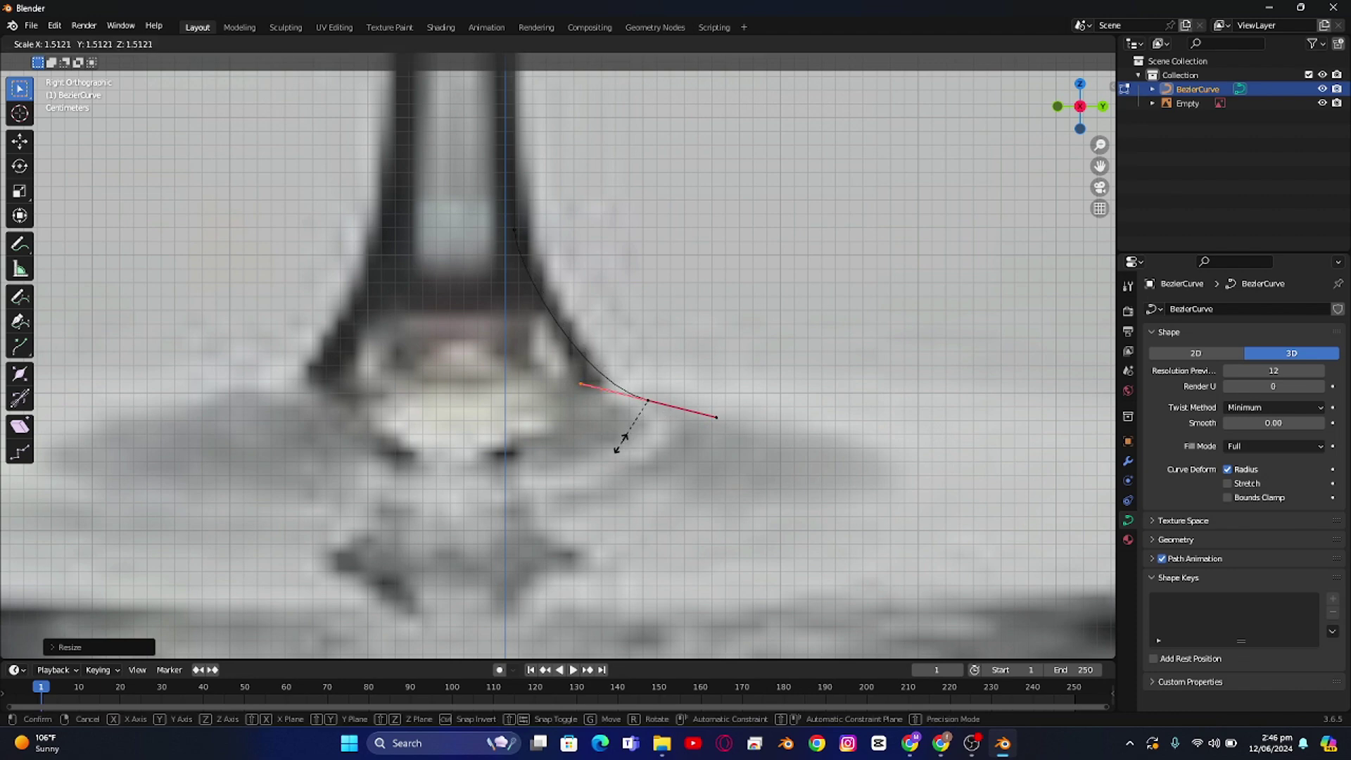
pyautogui.click(619, 443)
# Step: Zoom out and orbit to check the finished profile, returning to the side orthographic view
pyautogui.scroll(-1, 651, 424)
pyautogui.scroll(-1, 652, 424)
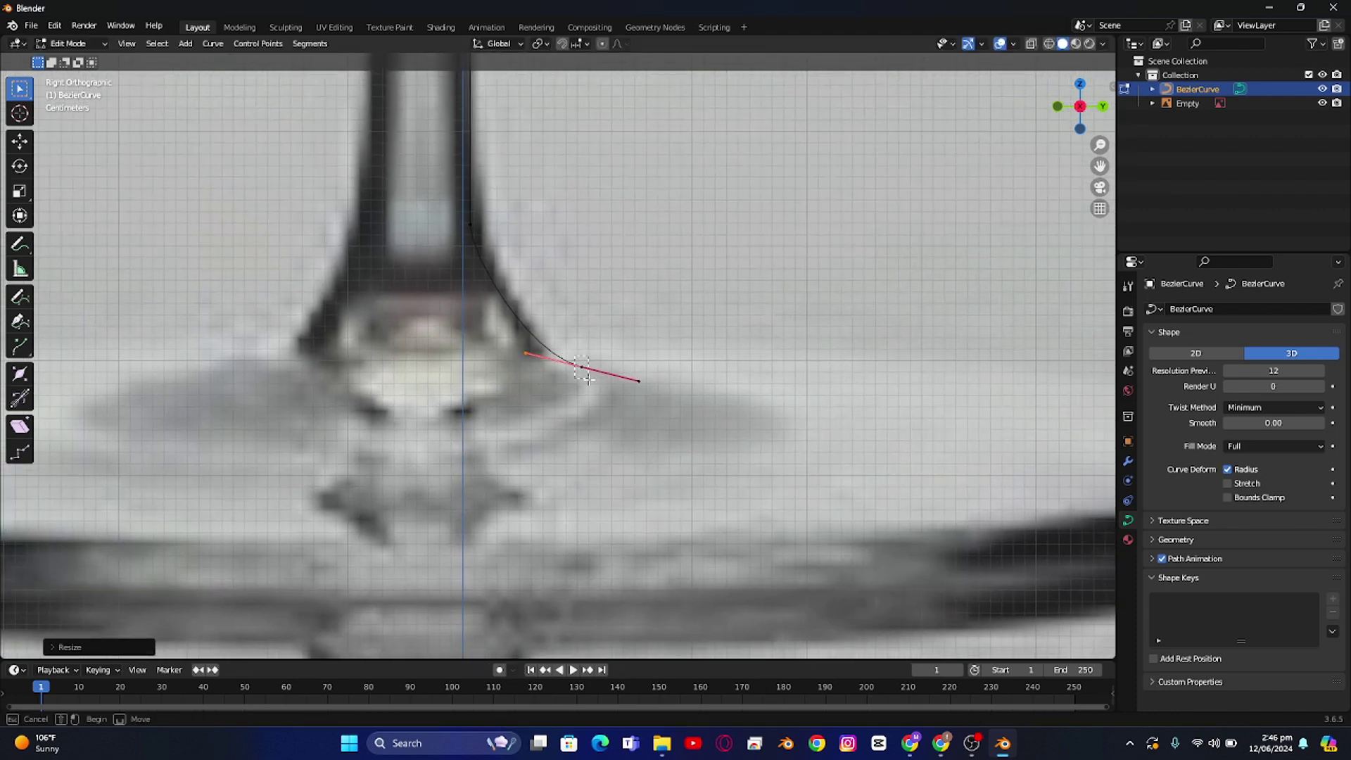
pyautogui.scroll(-2, 665, 418)
pyautogui.keyDown('shift'); pyautogui.moveTo(665, 418); pyautogui.dragTo(570, 376, button='middle'); pyautogui.keyUp('shift')
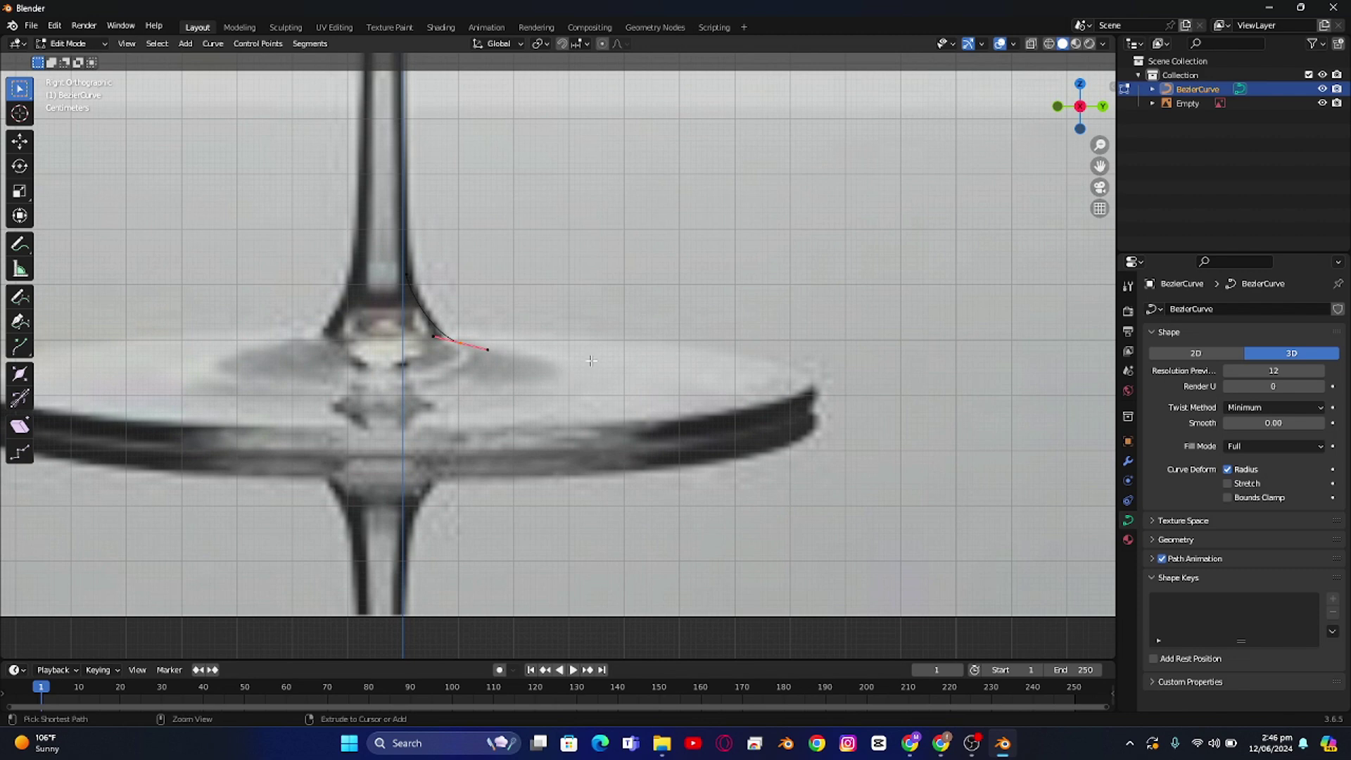
pyautogui.scroll(-1, 591, 360)
pyautogui.keyDown('shift'); pyautogui.moveTo(514, 422); pyautogui.dragTo(610, 431, button='middle'); pyautogui.keyUp('shift')
pyautogui.scroll(4, 610, 430)
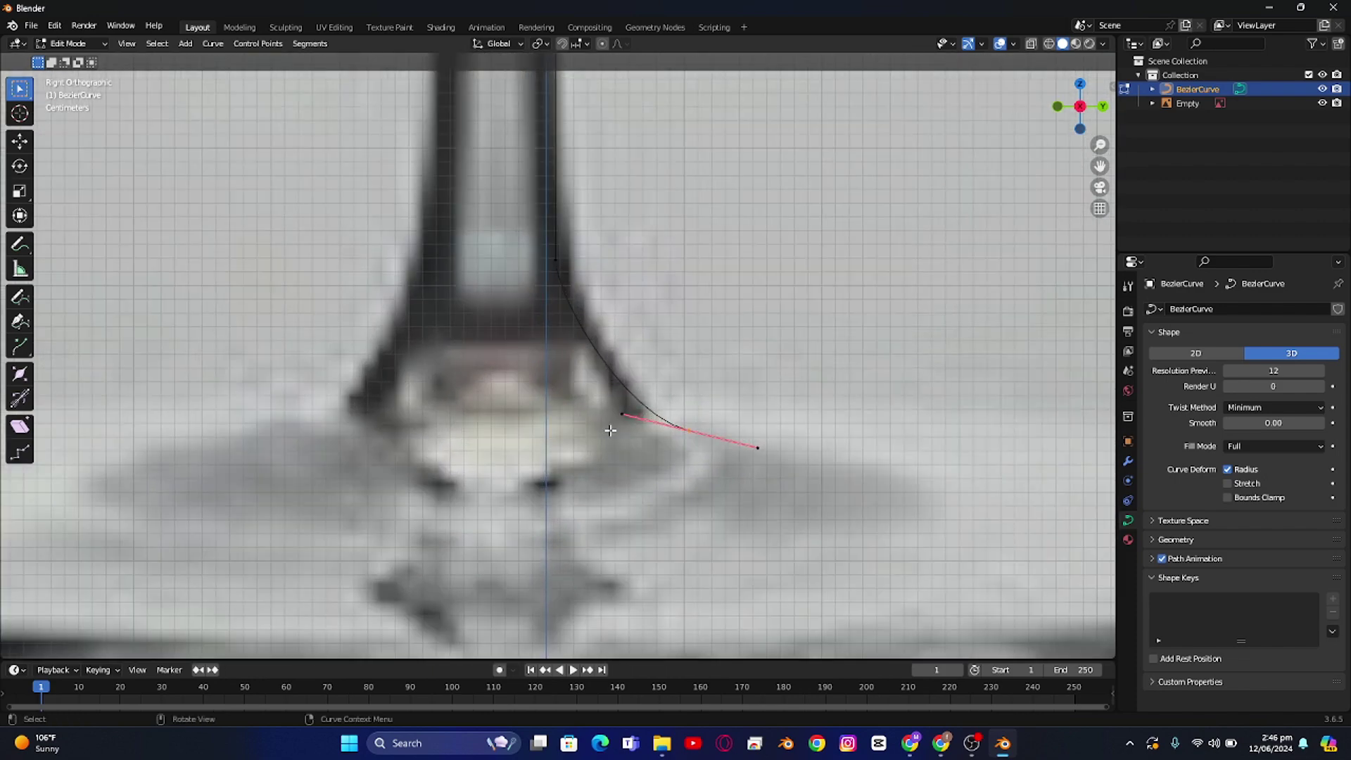
pyautogui.scroll(-2, 735, 457)
pyautogui.moveTo(734, 458); pyautogui.dragTo(727, 411, button='middle')
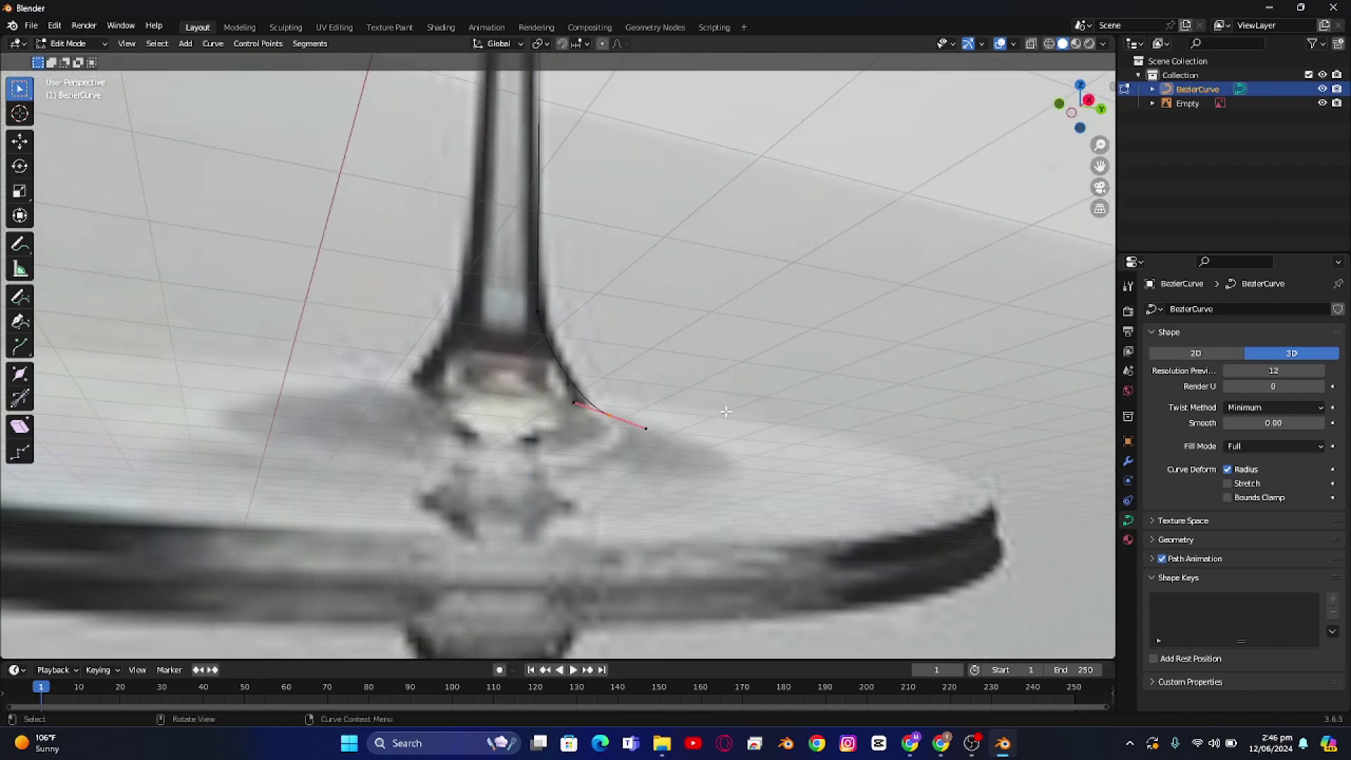
pyautogui.click(1088, 99)
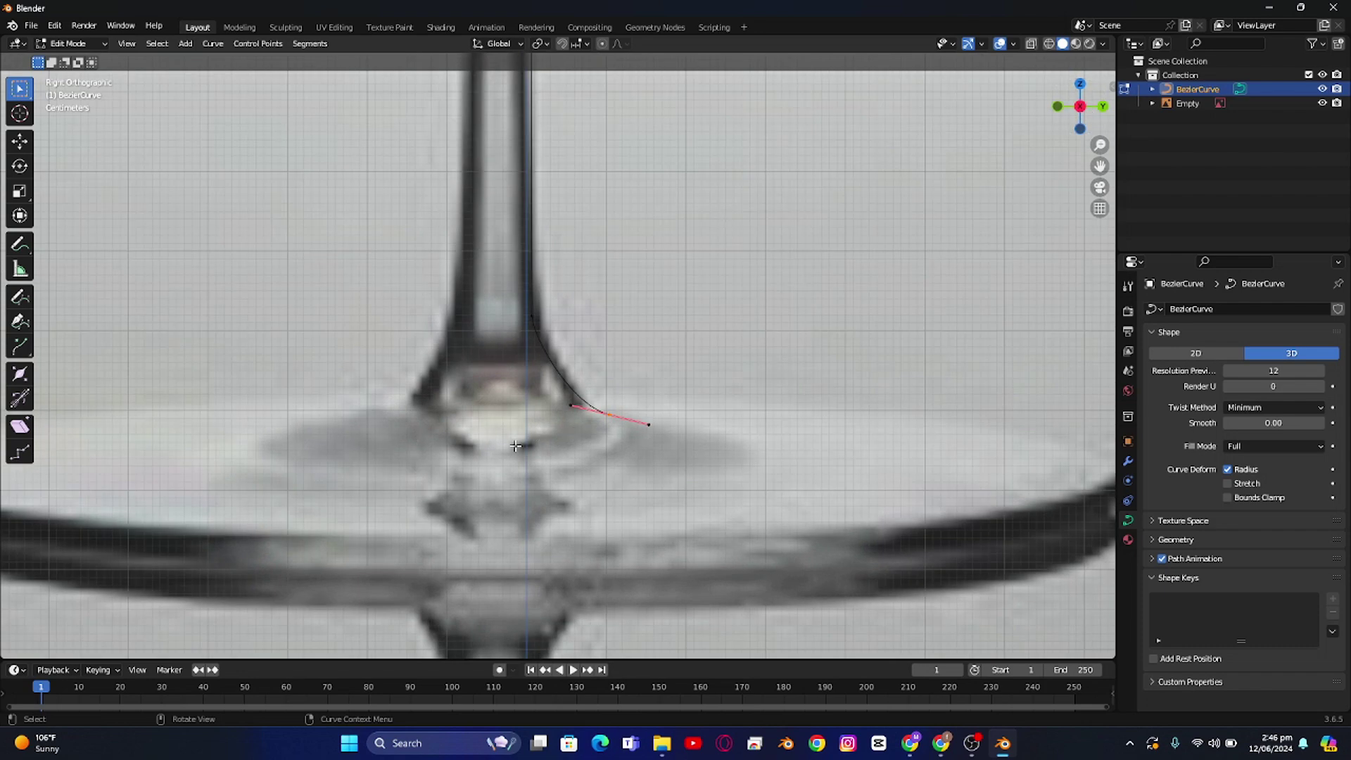
pyautogui.scroll(-6, 515, 446)
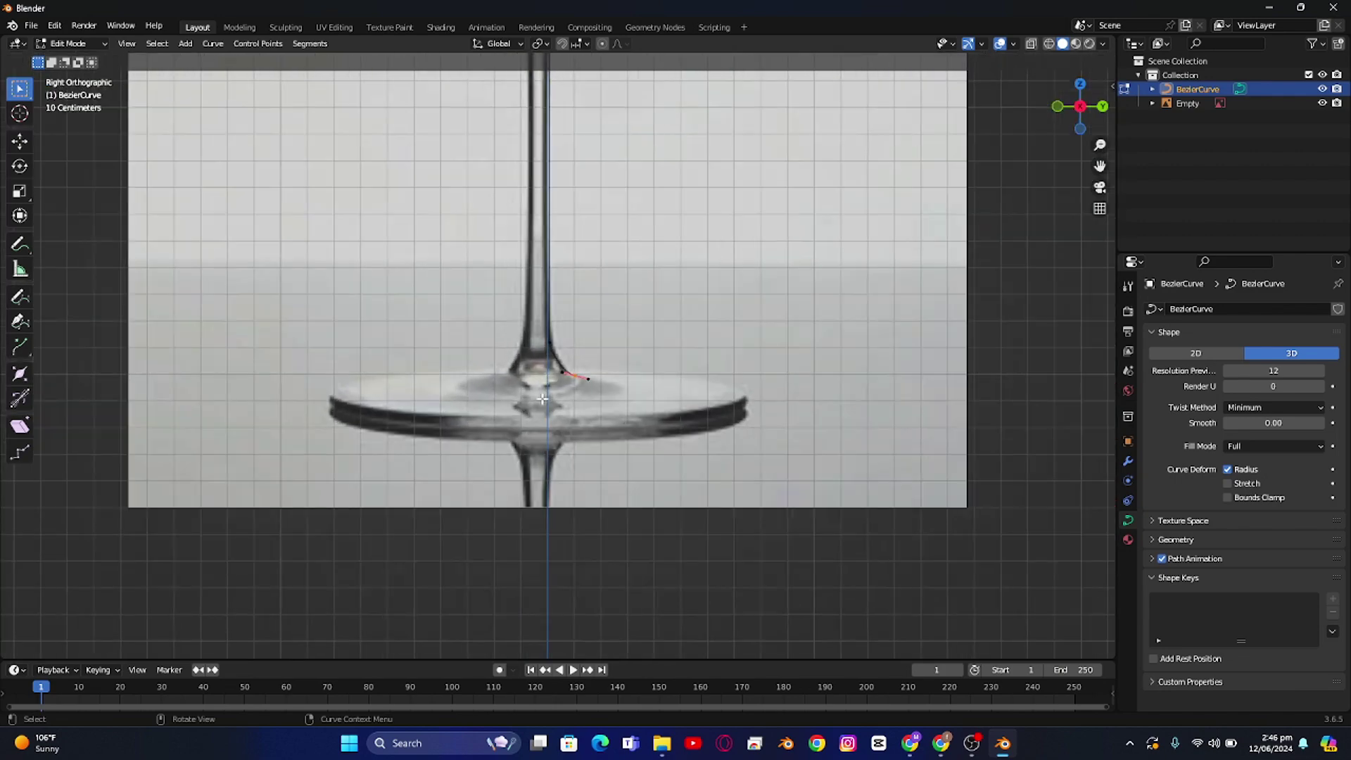
pyautogui.scroll(2, 542, 399)
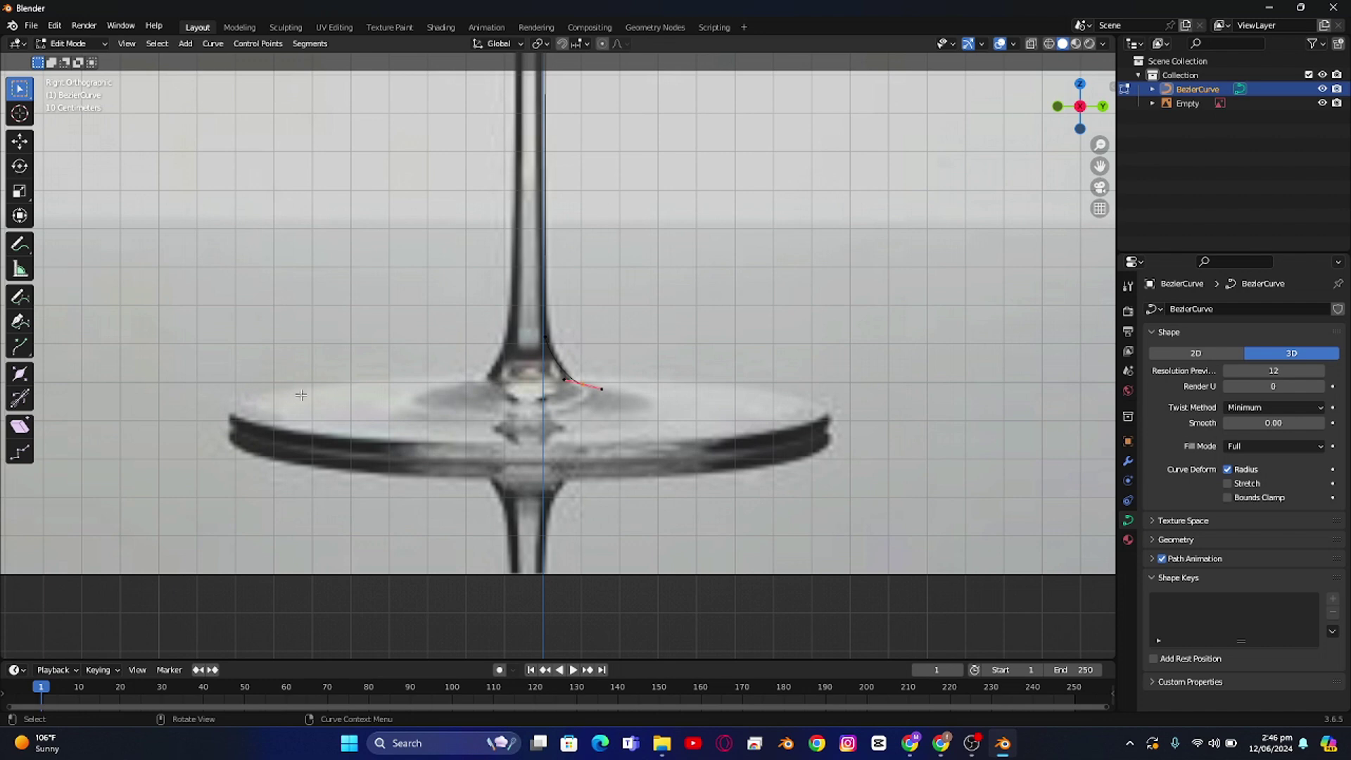
pyautogui.scroll(-3, 612, 434)
pyautogui.scroll(-3, 562, 386)
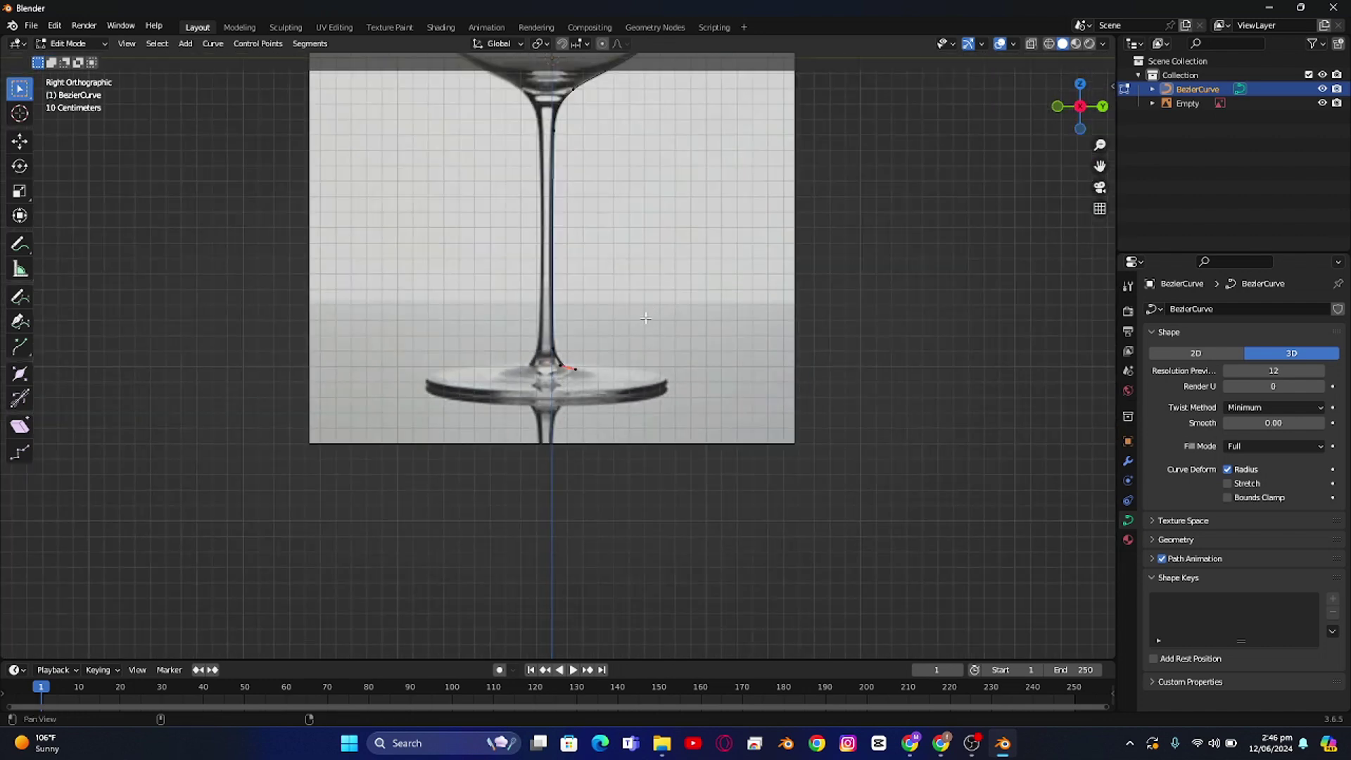
pyautogui.keyDown('shift'); pyautogui.moveTo(620, 102); pyautogui.dragTo(638, 473, button='middle'); pyautogui.keyUp('shift')
# Step: Return to Object Mode and hide the reference image
pyautogui.press('Tab')
pyautogui.click(729, 238)
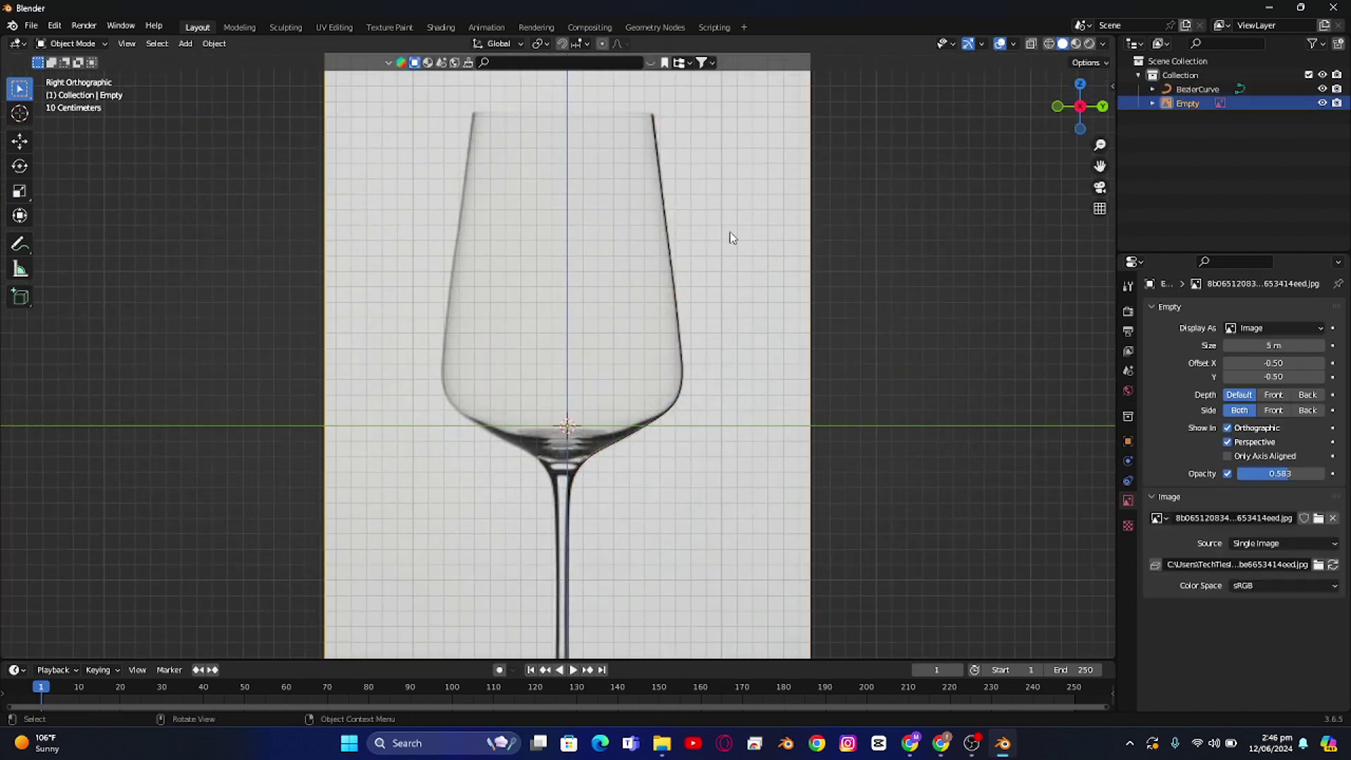
pyautogui.press('h')
# Step: Select the BezierCurve profile and show its Modifier Properties
pyautogui.scroll(-2, 650, 293)
pyautogui.click(641, 331)
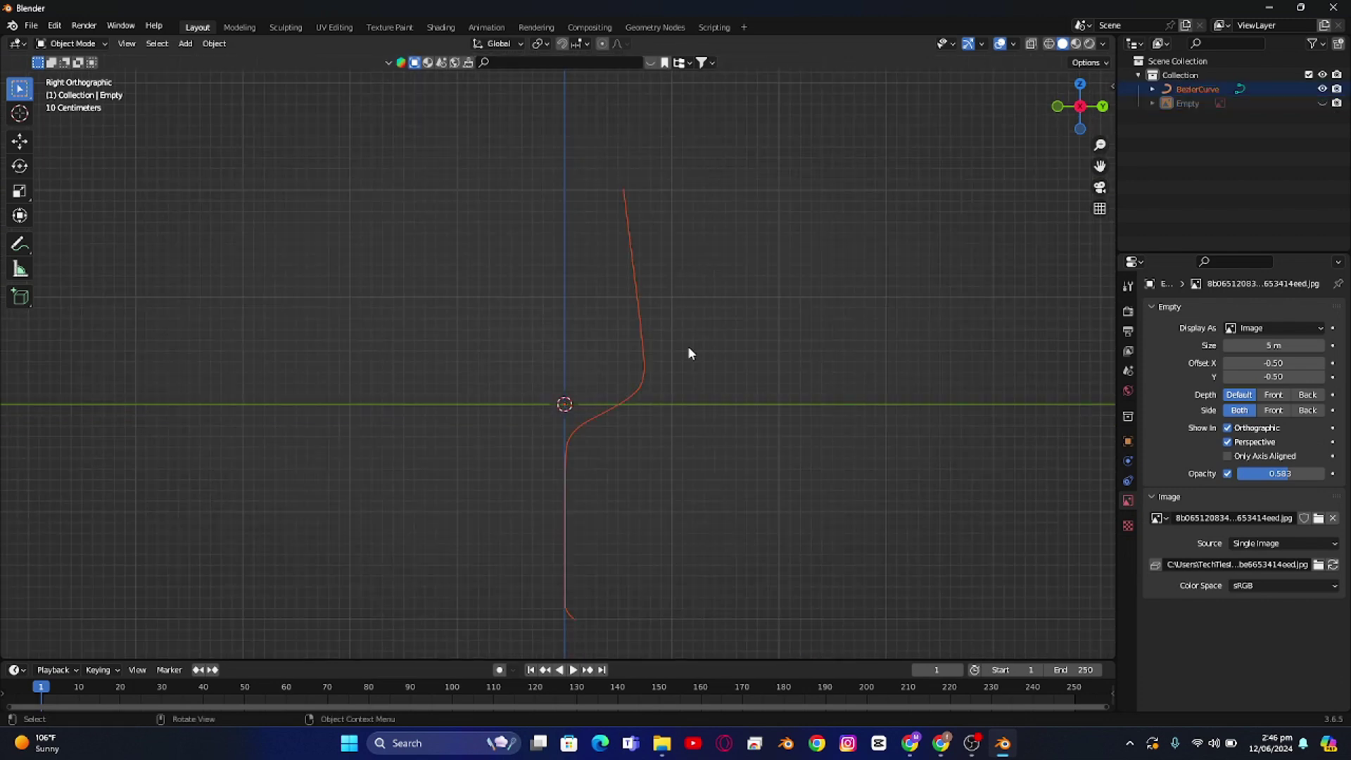
pyautogui.moveTo(696, 385); pyautogui.dragTo(656, 361, button='middle')
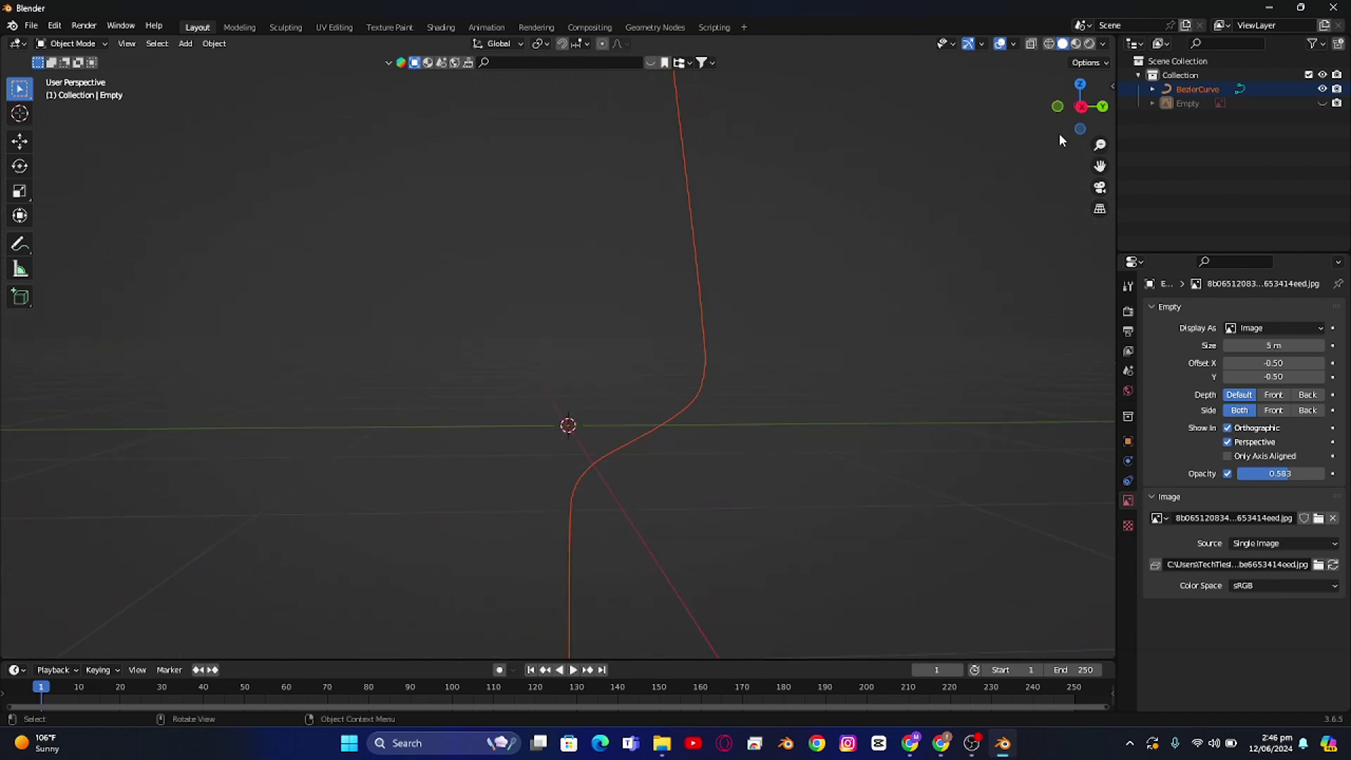
pyautogui.click(1076, 107)
pyautogui.scroll(-3, 730, 394)
pyautogui.keyDown('shift'); pyautogui.scroll(-1, 651, 350); pyautogui.keyUp('shift')
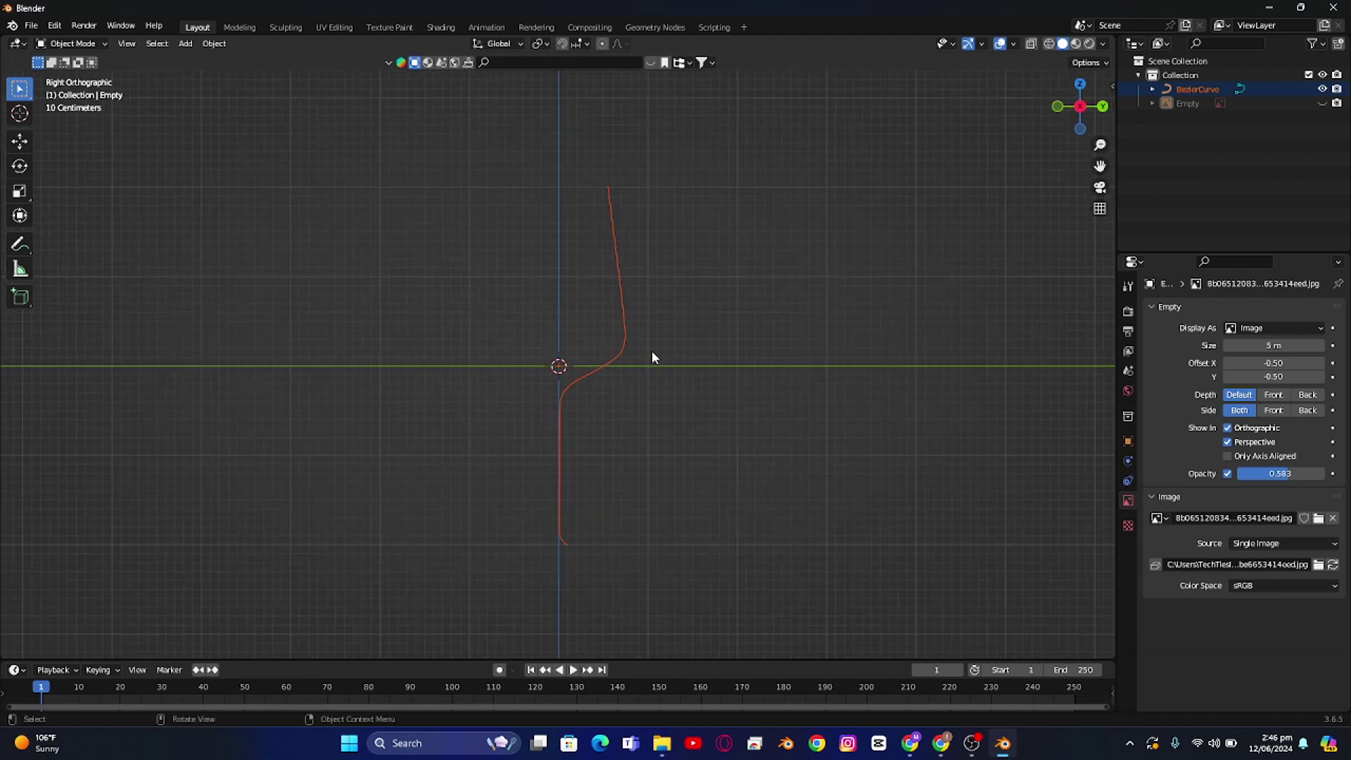
pyautogui.keyDown('ctrl'); pyautogui.scroll(-1, 701, 388); pyautogui.keyUp('ctrl')
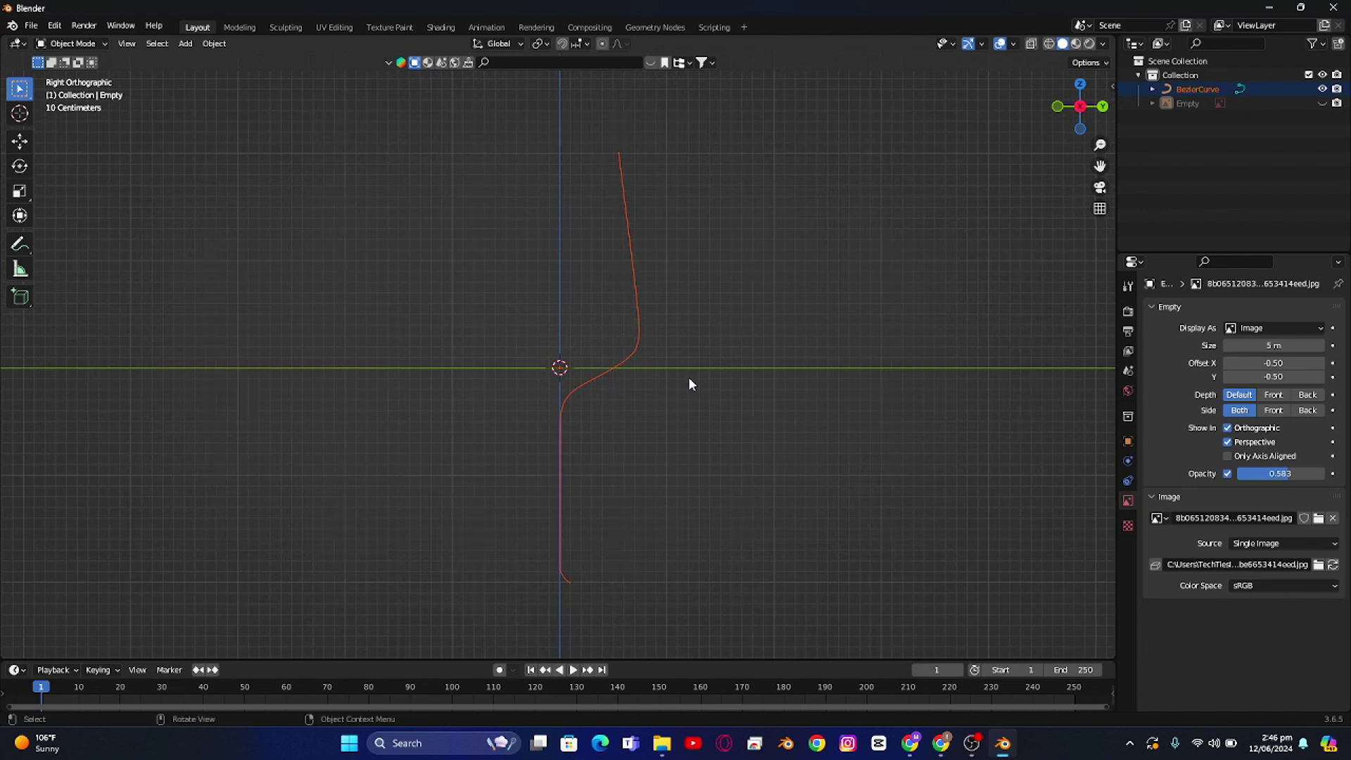
pyautogui.click(641, 341)
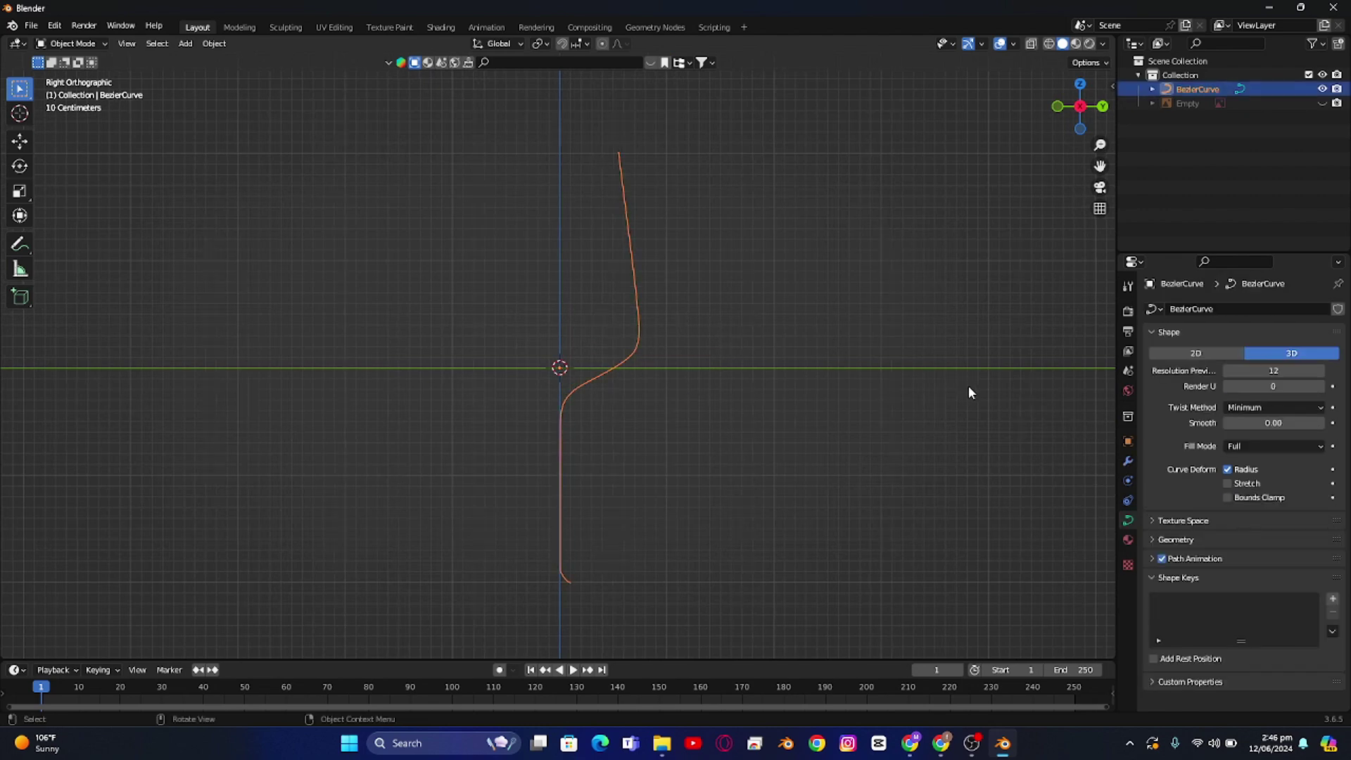
pyautogui.click(1128, 461)
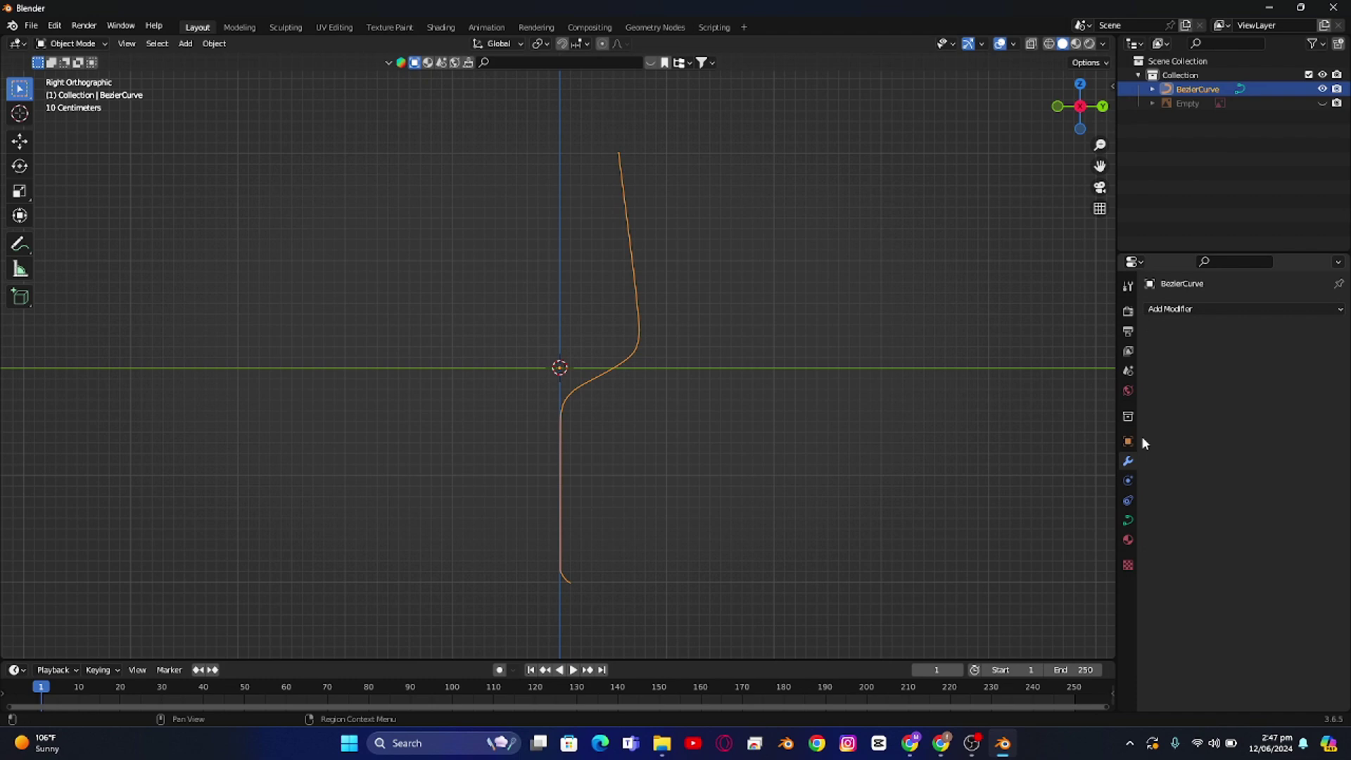
# Step: Add a Screw modifier to spin the profile curve into a wine glass
pyautogui.click(1194, 313)
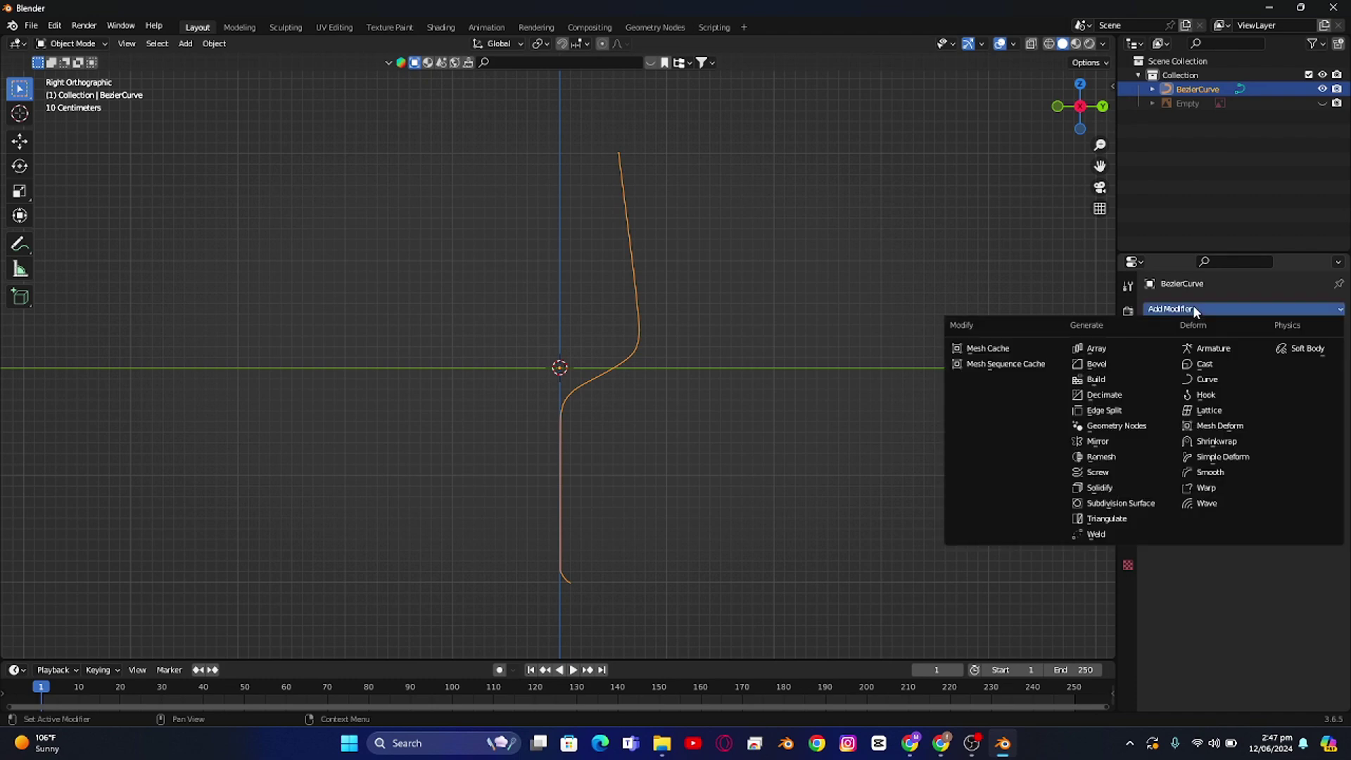
pyautogui.click(1113, 474)
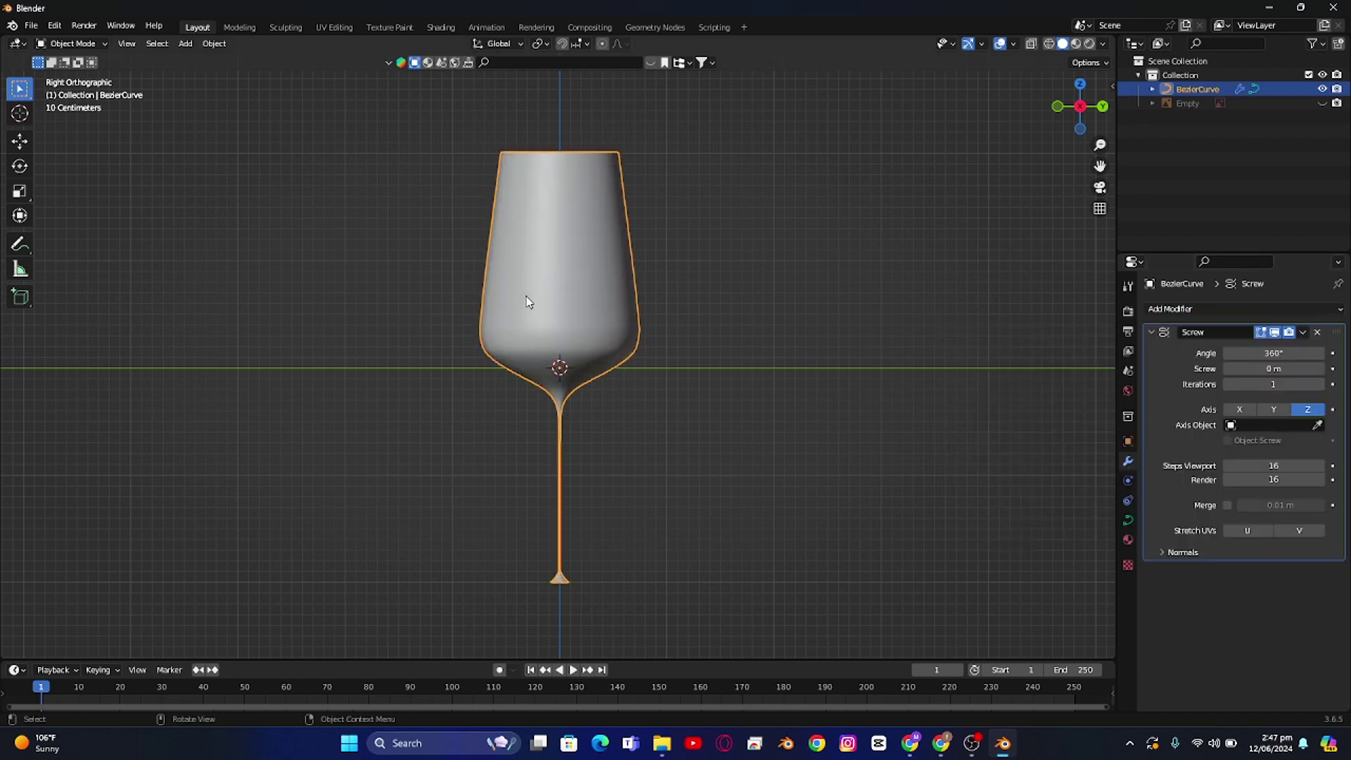
pyautogui.click(1081, 108)
pyautogui.scroll(2, 638, 359)
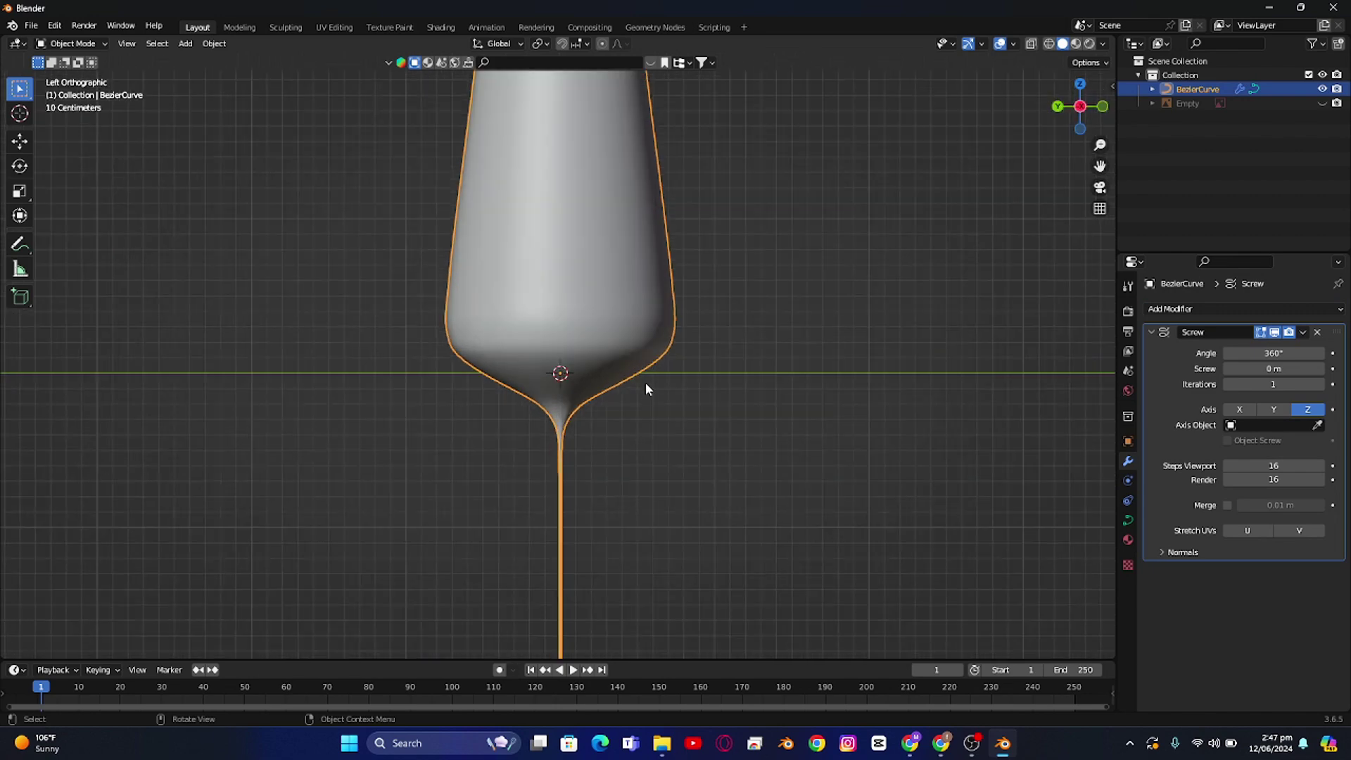
# Step: Frame the glass bowl and stem and enter Edit Mode on the BezierCurve
pyautogui.keyDown('shift'); pyautogui.moveTo(646, 424); pyautogui.dragTo(593, 315, button='middle'); pyautogui.keyUp('shift')
pyautogui.scroll(2, 593, 314)
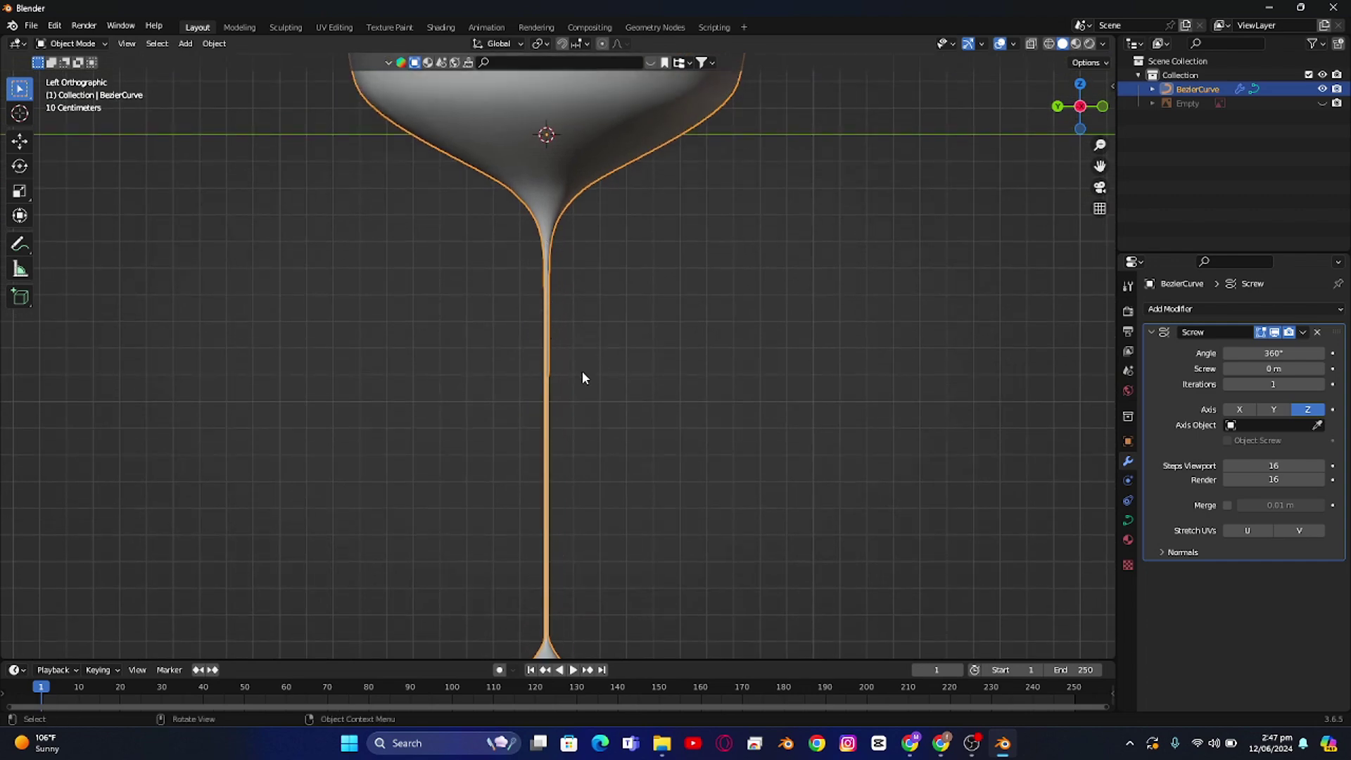
pyautogui.press('Tab')
pyautogui.keyDown('shift'); pyautogui.moveTo(533, 363); pyautogui.dragTo(536, 314, button='middle'); pyautogui.keyUp('shift')
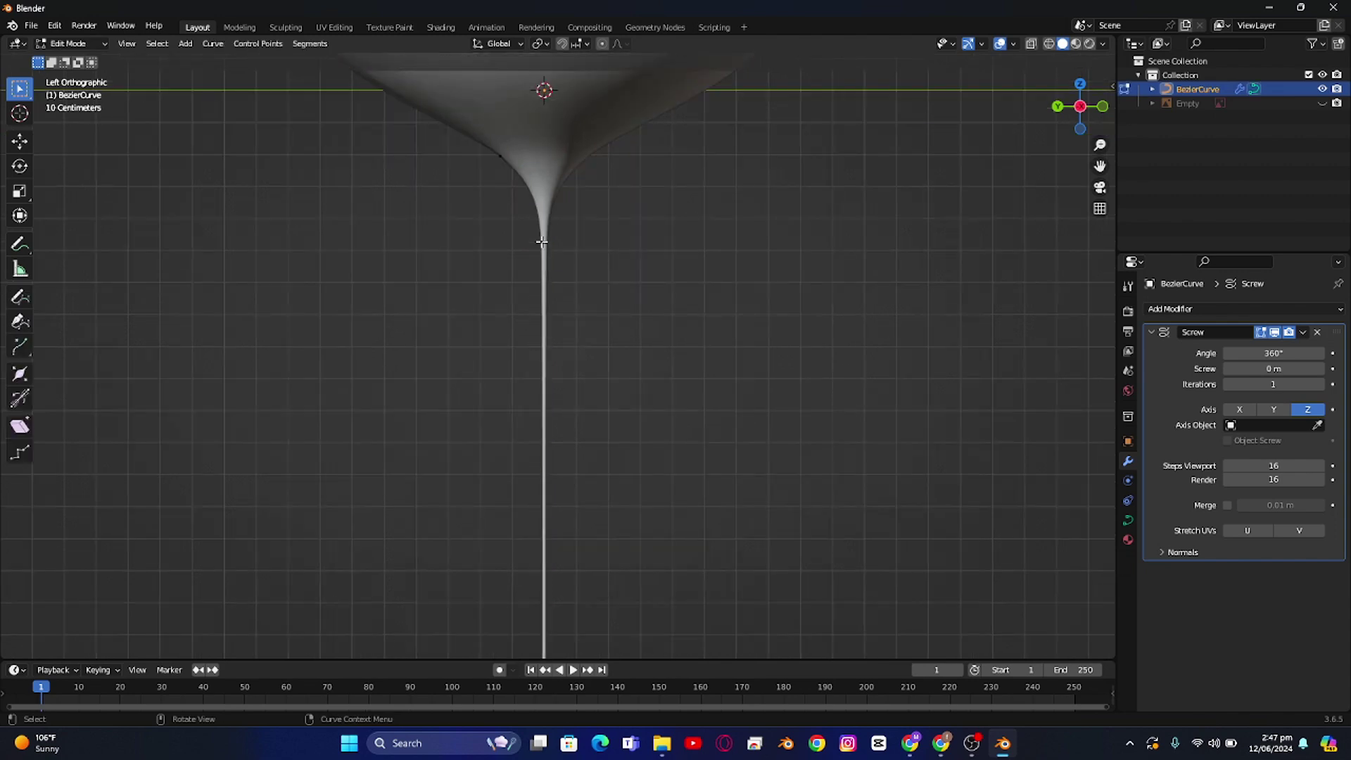
# Step: In Right view, move the mid-stem control point outward along X to thicken the stem
pyautogui.press('a')
pyautogui.press('KP_3')
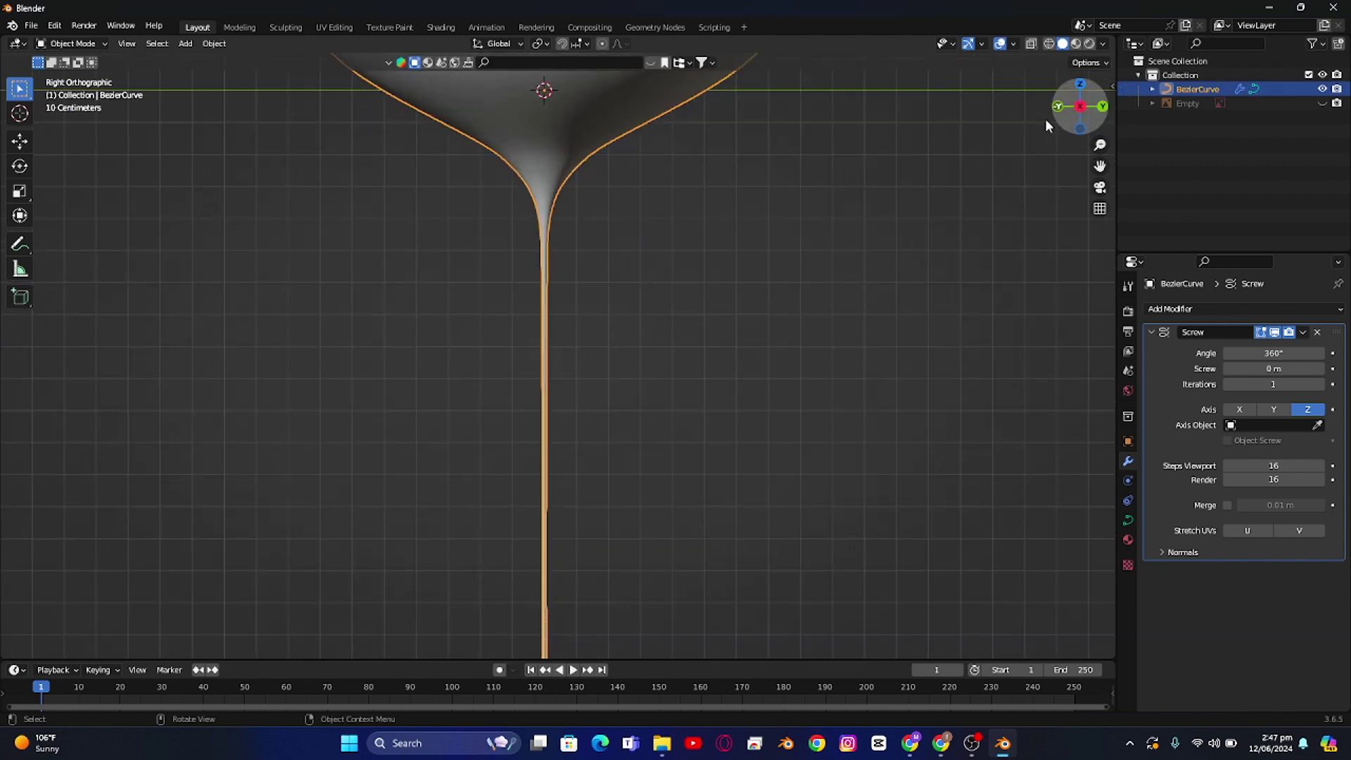
pyautogui.hotkey('alt', 'a')
pyautogui.click(547, 239)
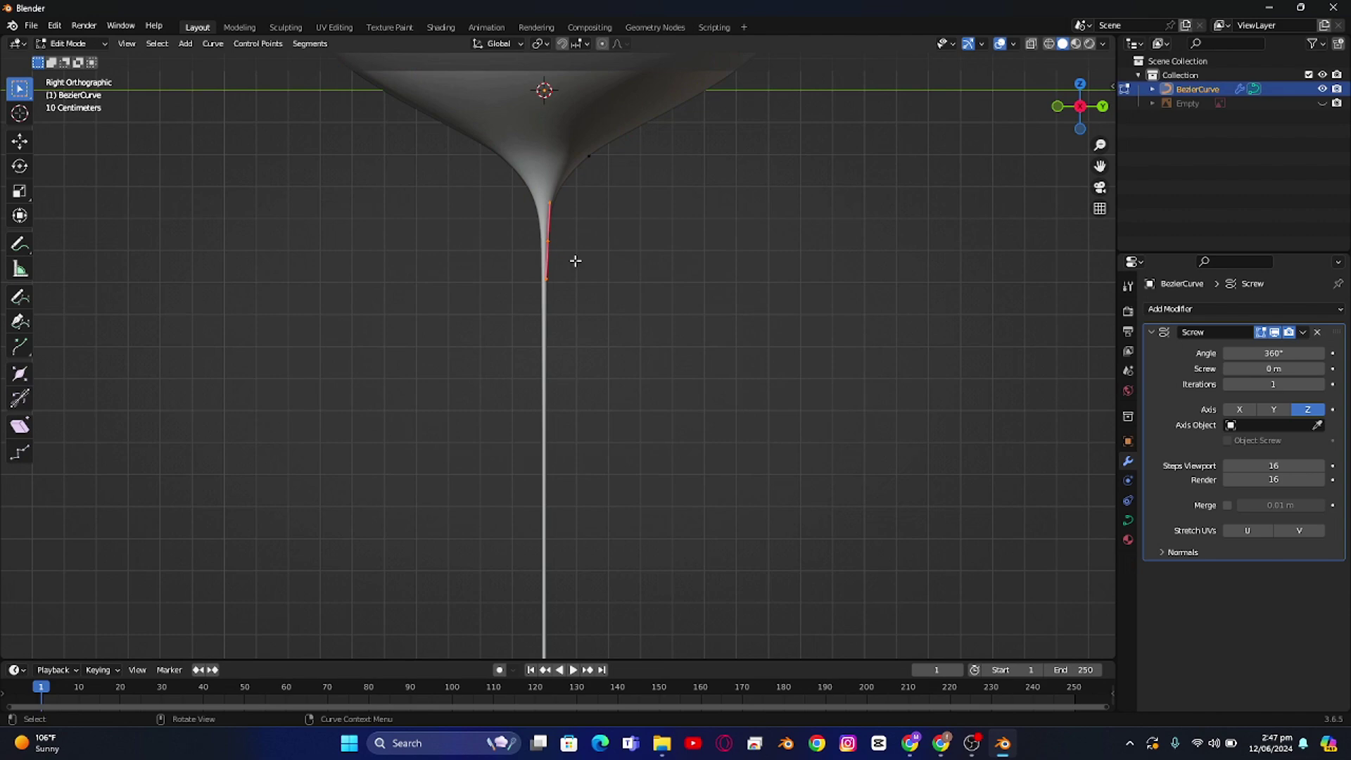
pyautogui.press('g')
pyautogui.press('x')
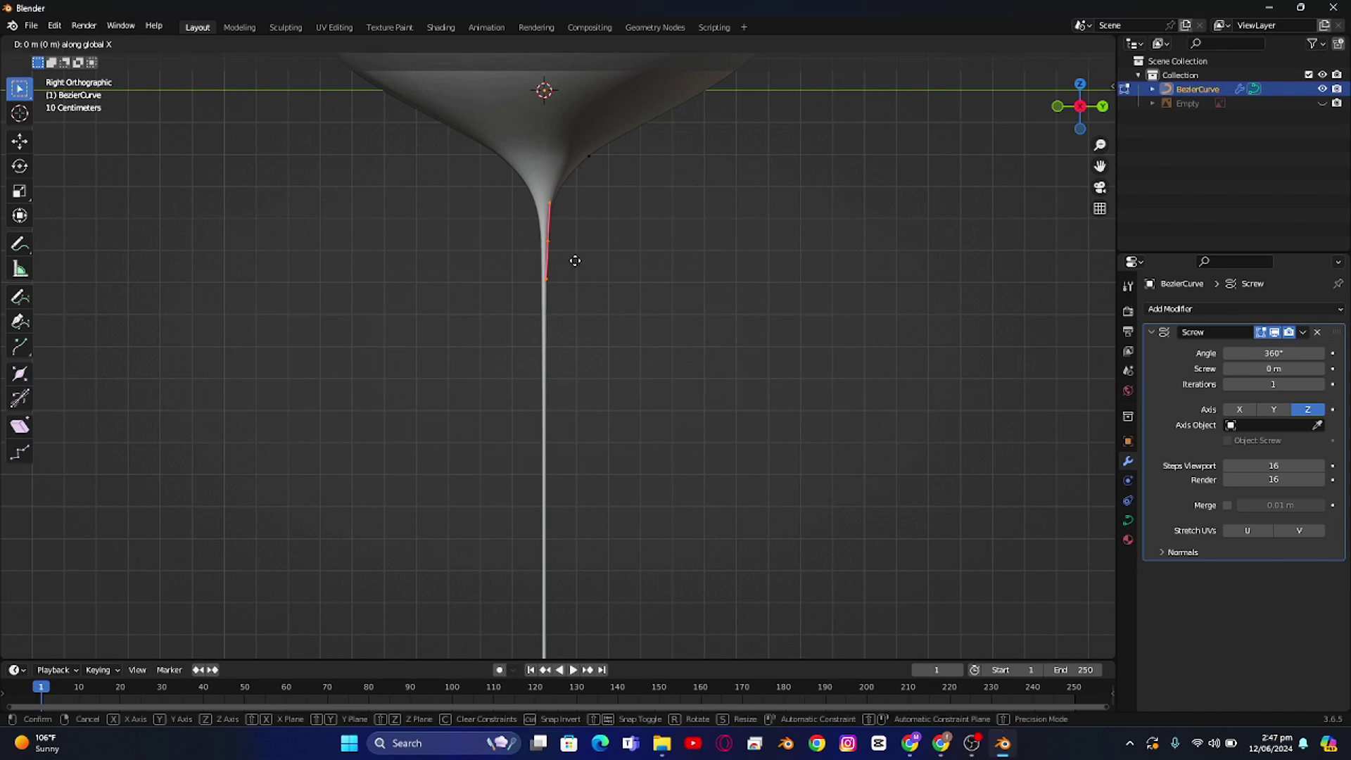
pyautogui.click(633, 262)
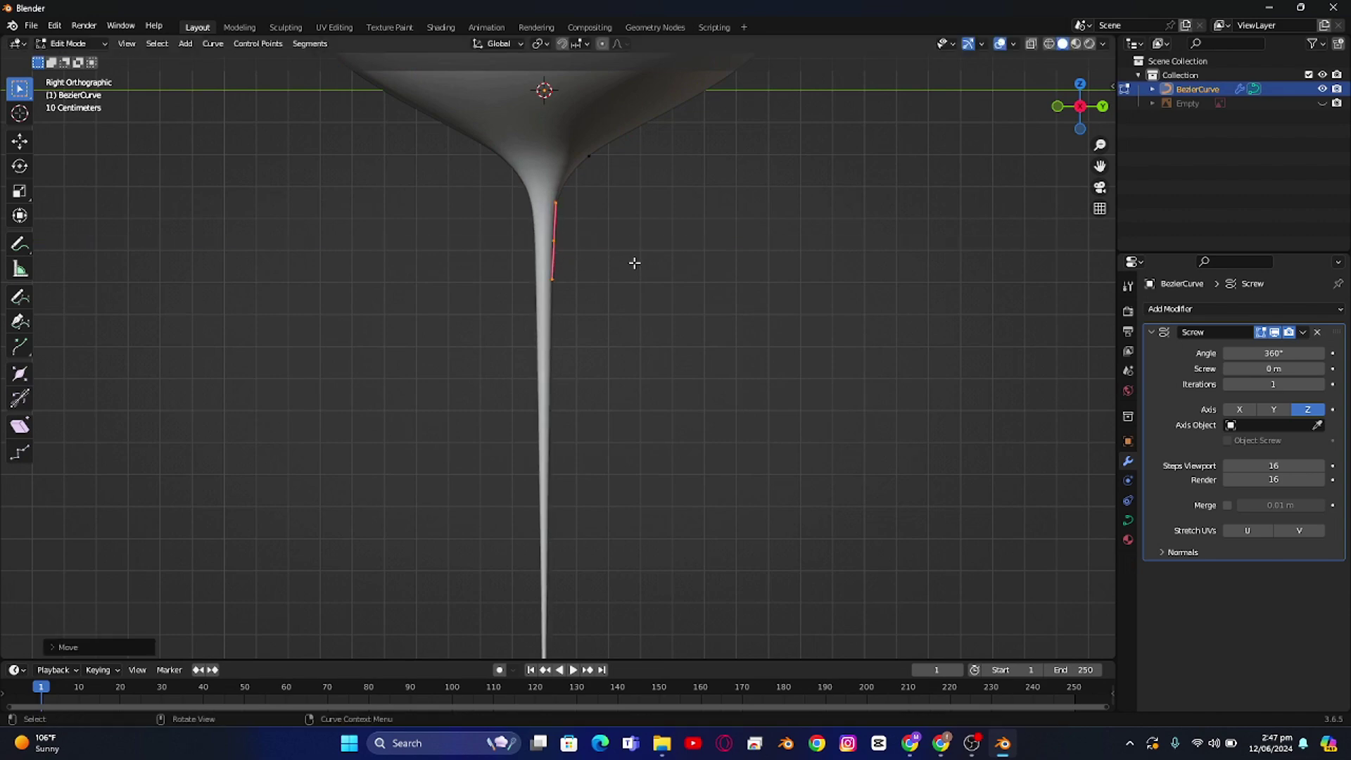
# Step: Box-select the control points at the stem's foot and move them along Y
pyautogui.scroll(-4, 630, 317)
pyautogui.keyDown('shift'); pyautogui.moveTo(621, 398); pyautogui.dragTo(622, 289, button='middle'); pyautogui.keyUp('shift')
pyautogui.hotkey('shift', 'z')
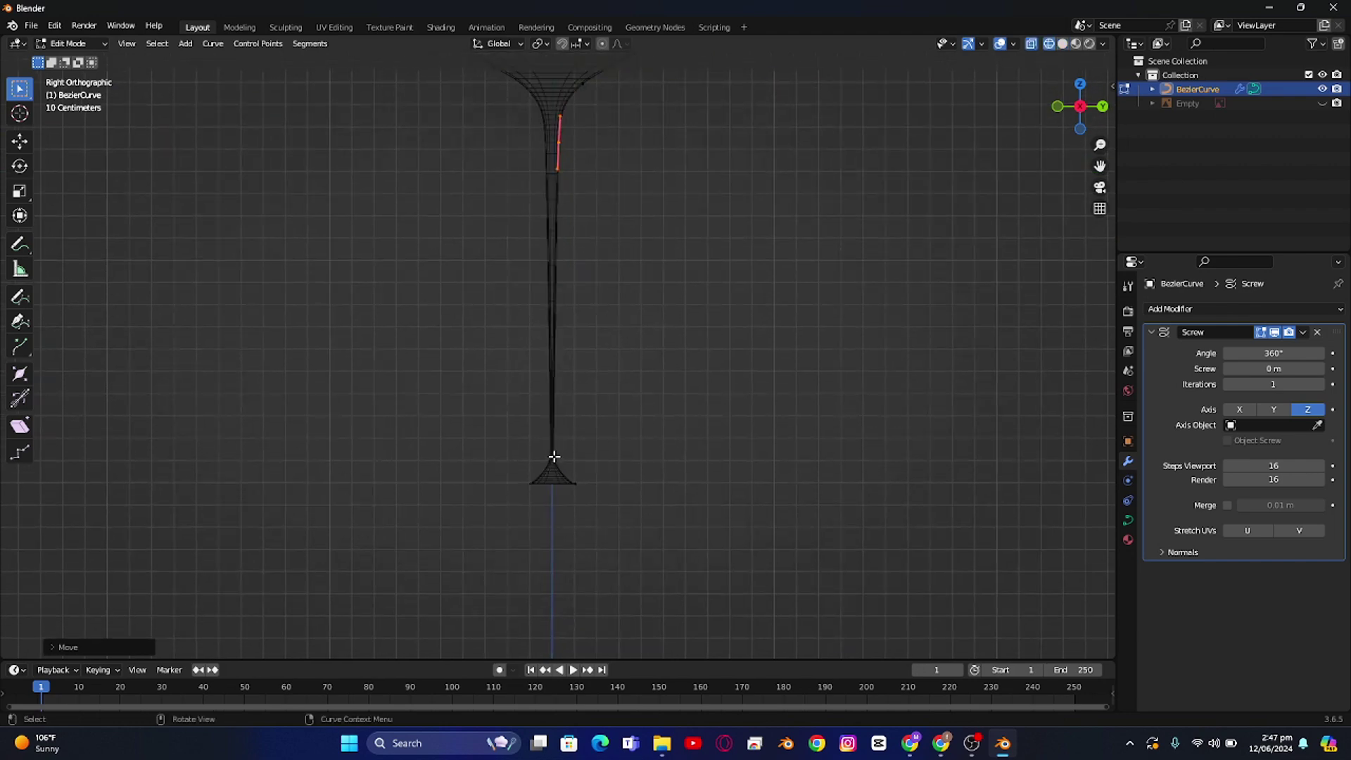
pyautogui.hotkey('shift', 'z')
pyautogui.scroll(6, 585, 407)
pyautogui.moveTo(505, 491); pyautogui.dragTo(550, 544)
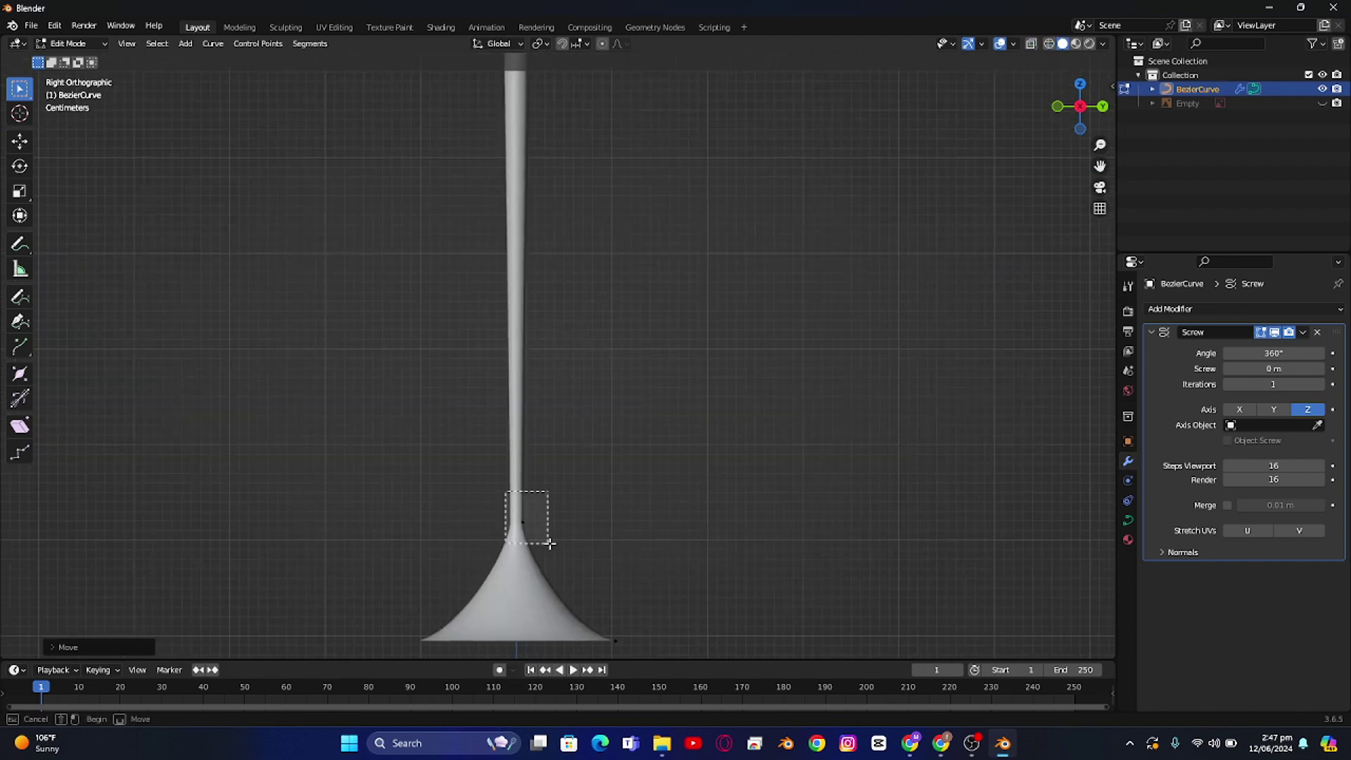
pyautogui.scroll(4, 559, 535)
pyautogui.scroll(-11, 567, 525)
pyautogui.keyDown('shift'); pyautogui.moveTo(591, 401); pyautogui.dragTo(589, 515, button='middle'); pyautogui.keyUp('shift')
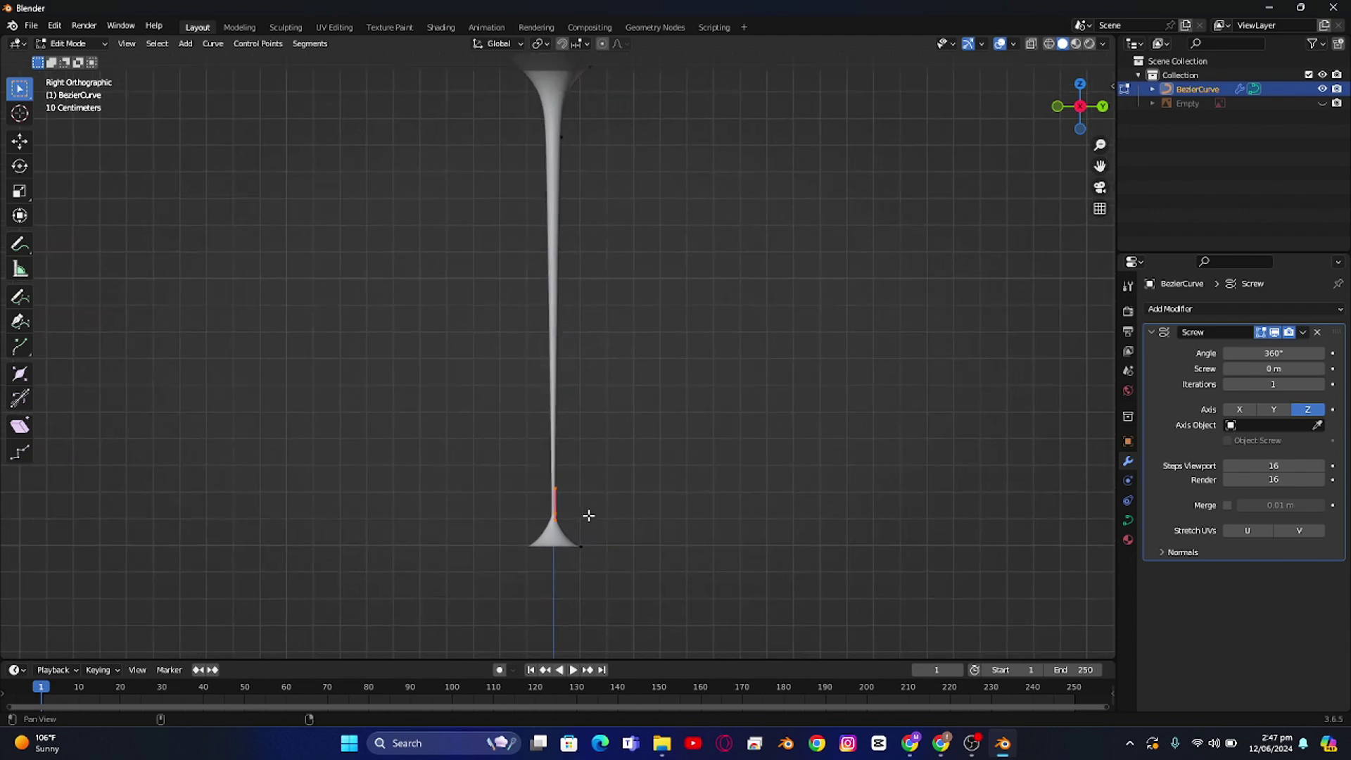
pyautogui.scroll(2, 577, 499)
pyautogui.press('g')
pyautogui.press('y')
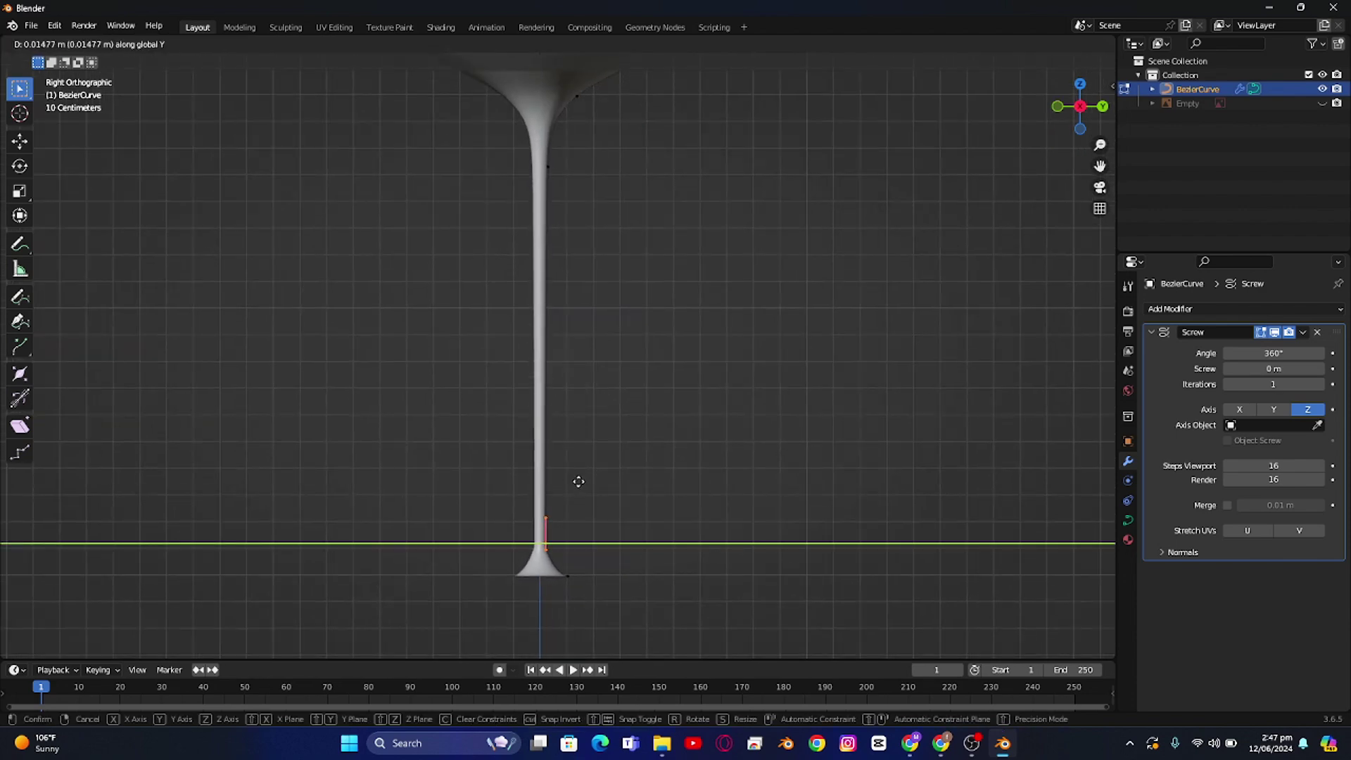
pyautogui.click(578, 480)
# Step: Check the spun glass shape with nothing selected and centre the view on the stem
pyautogui.press('Tab')
pyautogui.press('Tab')
pyautogui.scroll(-3, 589, 407)
pyautogui.keyDown('shift'); pyautogui.moveTo(588, 401); pyautogui.dragTo(561, 520, button='middle'); pyautogui.keyUp('shift')
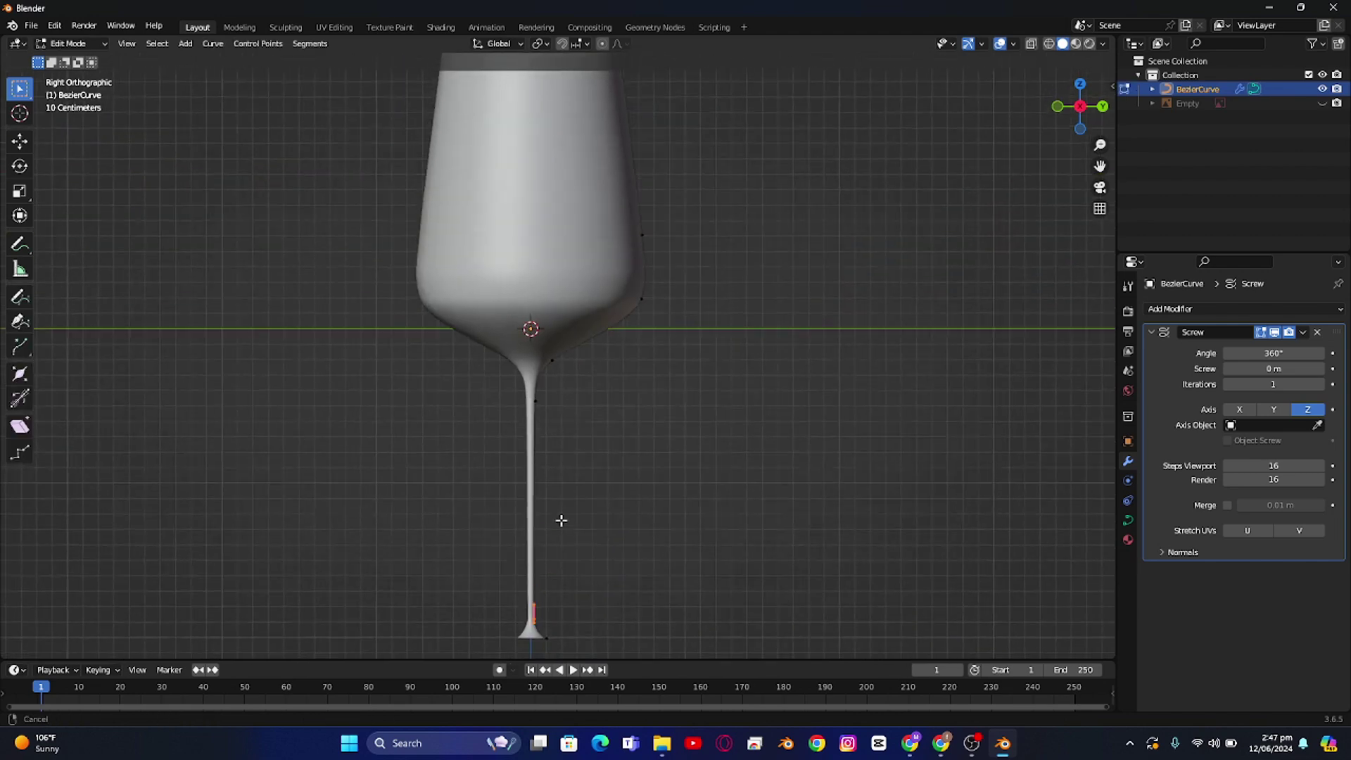
pyautogui.press('Tab')
pyautogui.scroll(-3, 581, 450)
pyautogui.click(586, 446)
pyautogui.scroll(2, 578, 415)
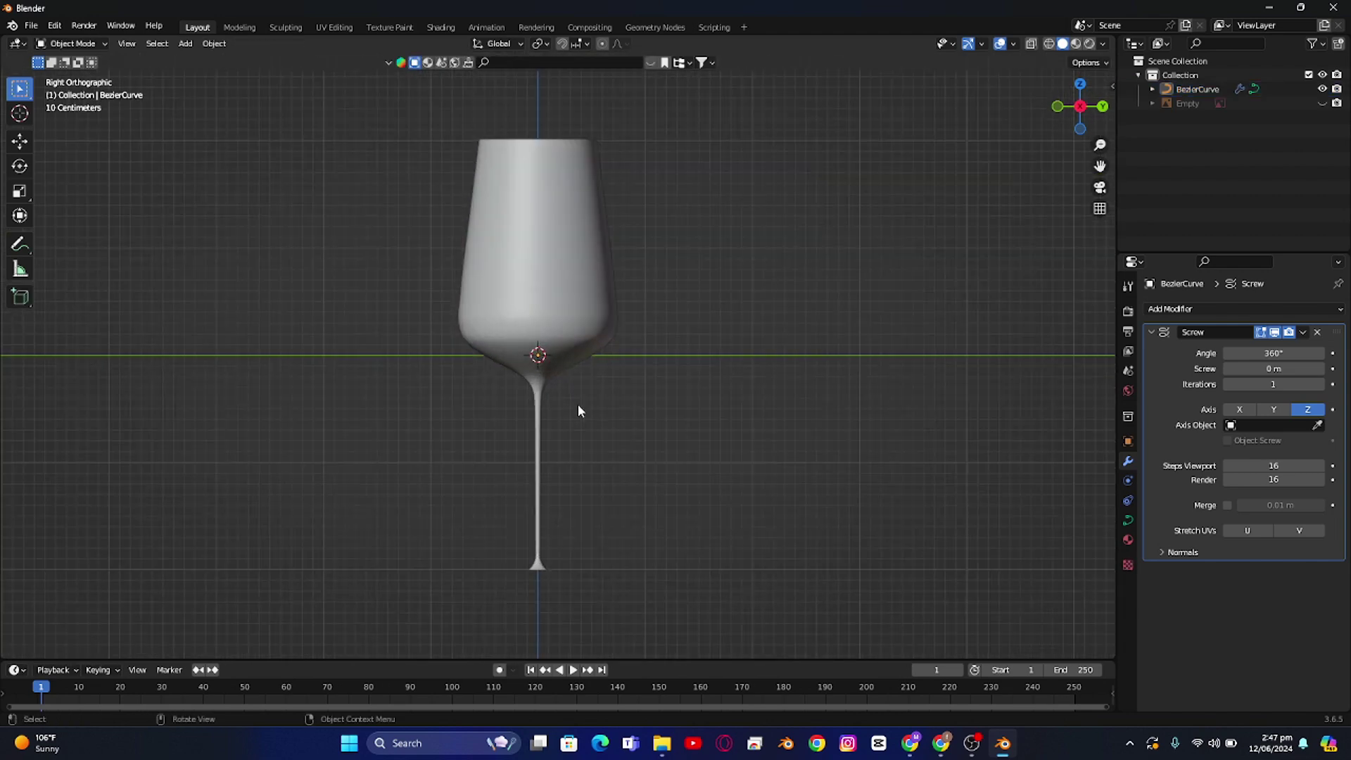
pyautogui.scroll(4, 573, 475)
pyautogui.keyDown('shift'); pyautogui.moveTo(590, 467); pyautogui.dragTo(561, 387, button='middle'); pyautogui.keyUp('shift')
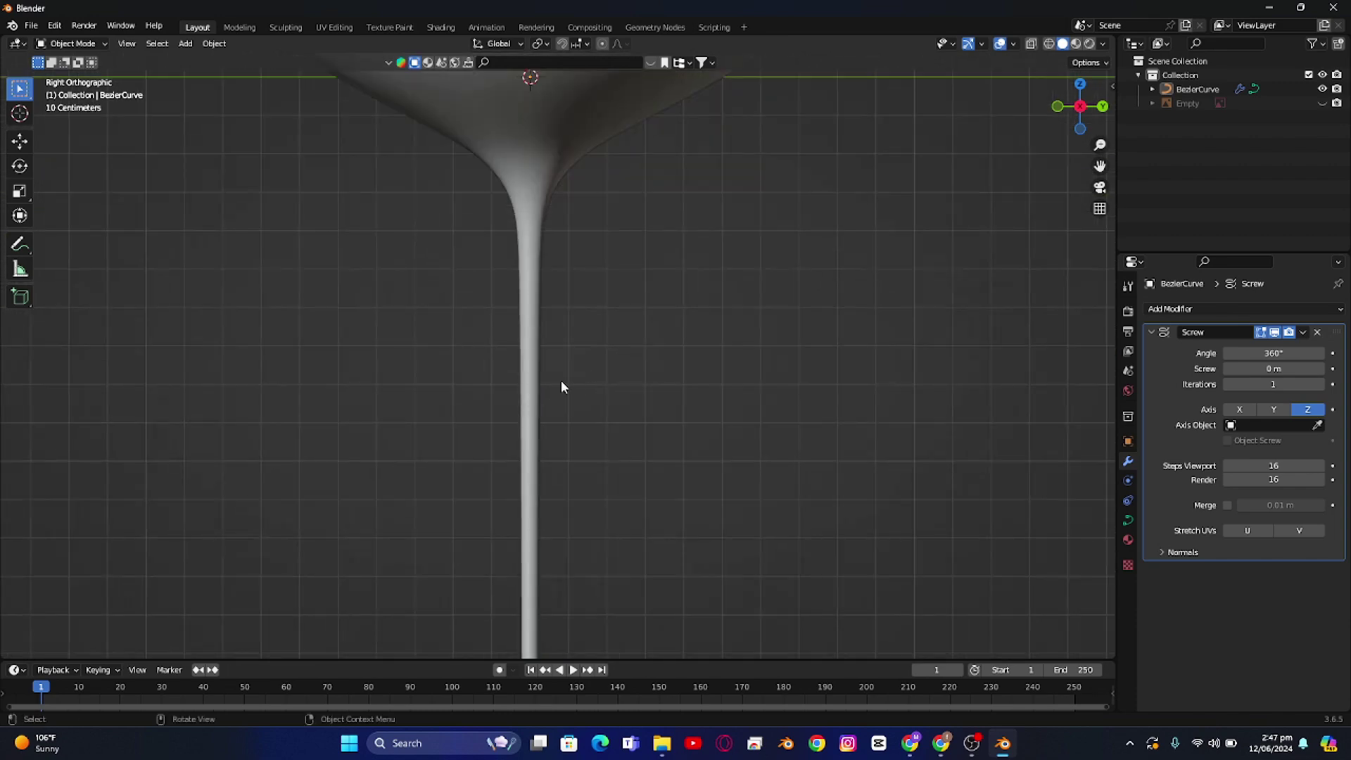
# Step: Move the upper-stem and stem-base points 0.01266 m along Y, then return to Object Mode
pyautogui.press('Tab')
pyautogui.press('Tab')
pyautogui.press('Tab')
pyautogui.click(537, 257)
pyautogui.scroll(-2, 597, 409)
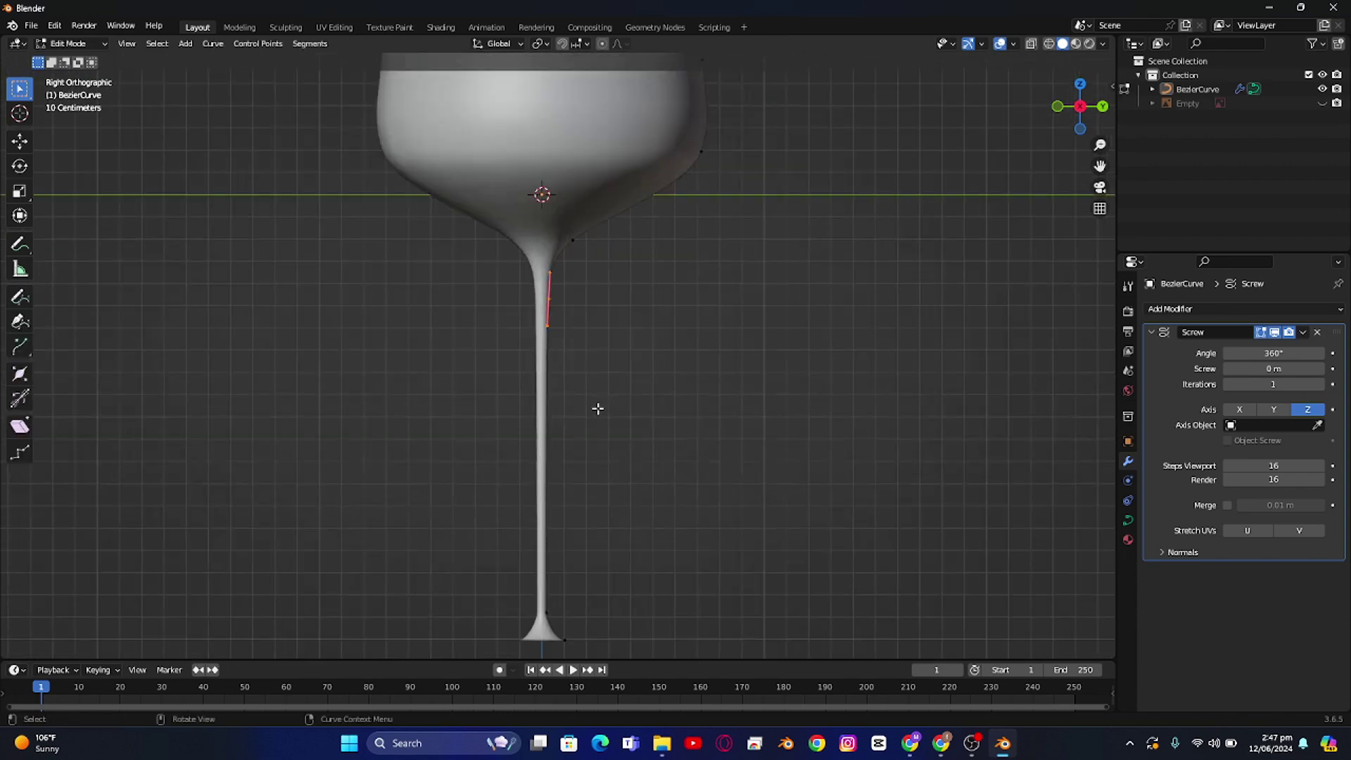
pyautogui.keyDown('shift'); pyautogui.scroll(-3, 605, 479); pyautogui.keyUp('shift')
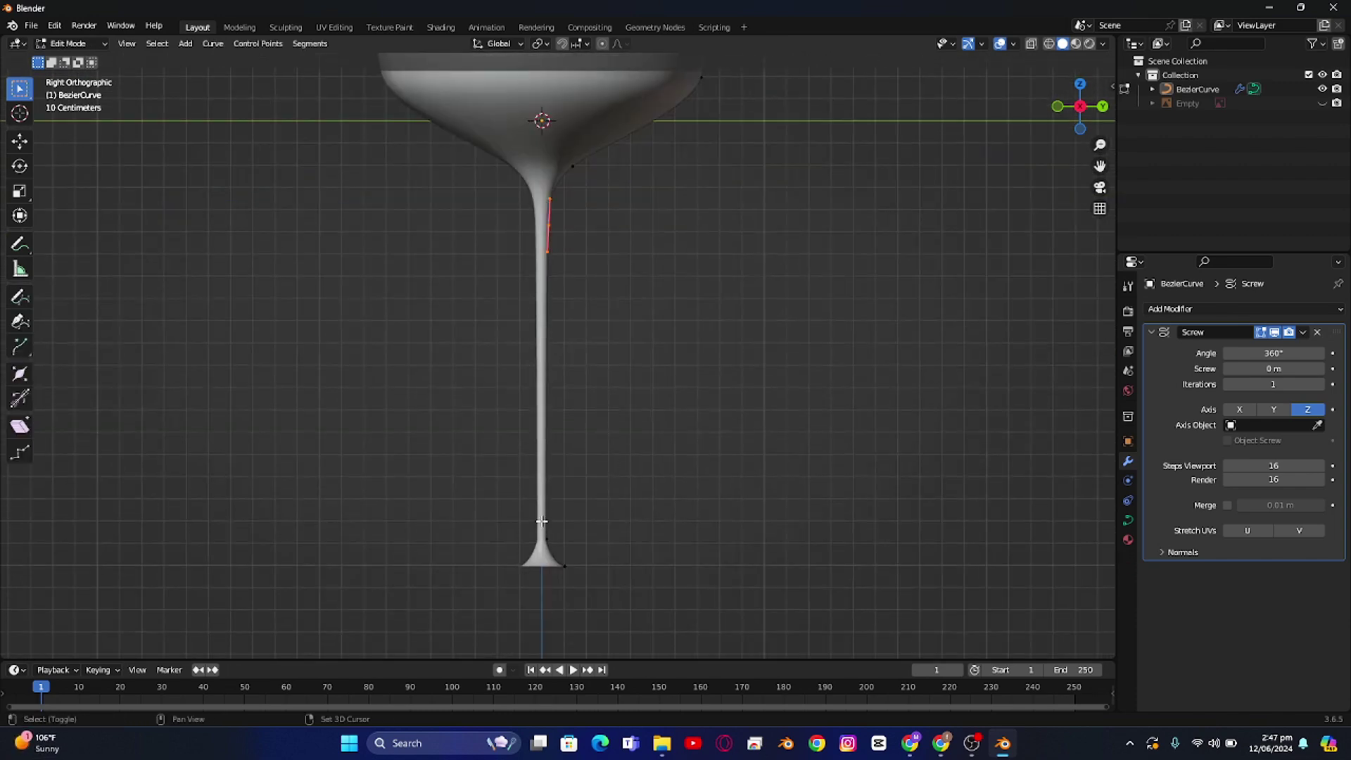
pyautogui.keyDown('shift'); pyautogui.click(547, 534); pyautogui.keyUp('shift')
pyautogui.press('g')
pyautogui.press('y')
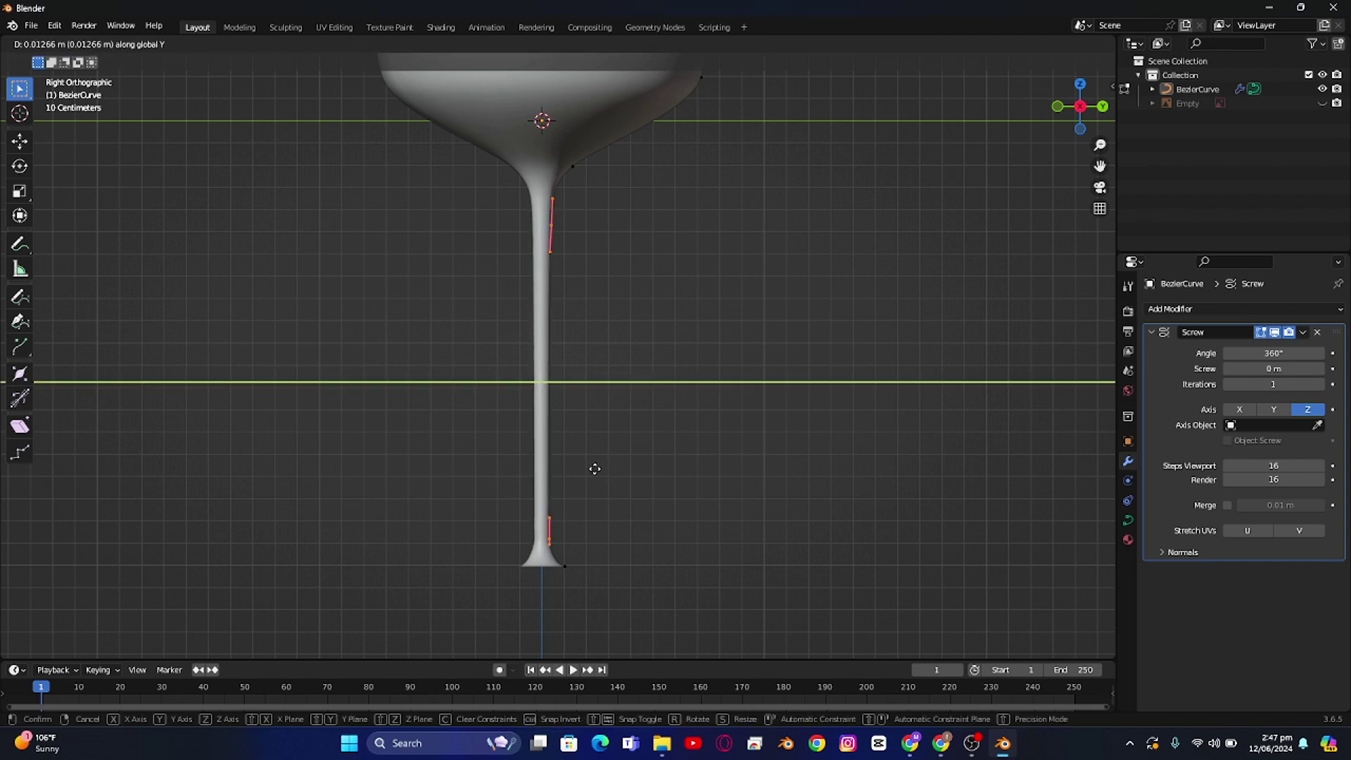
pyautogui.click(595, 469)
pyautogui.press('Tab')
pyautogui.scroll(-3, 598, 403)
pyautogui.scroll(2, 612, 450)
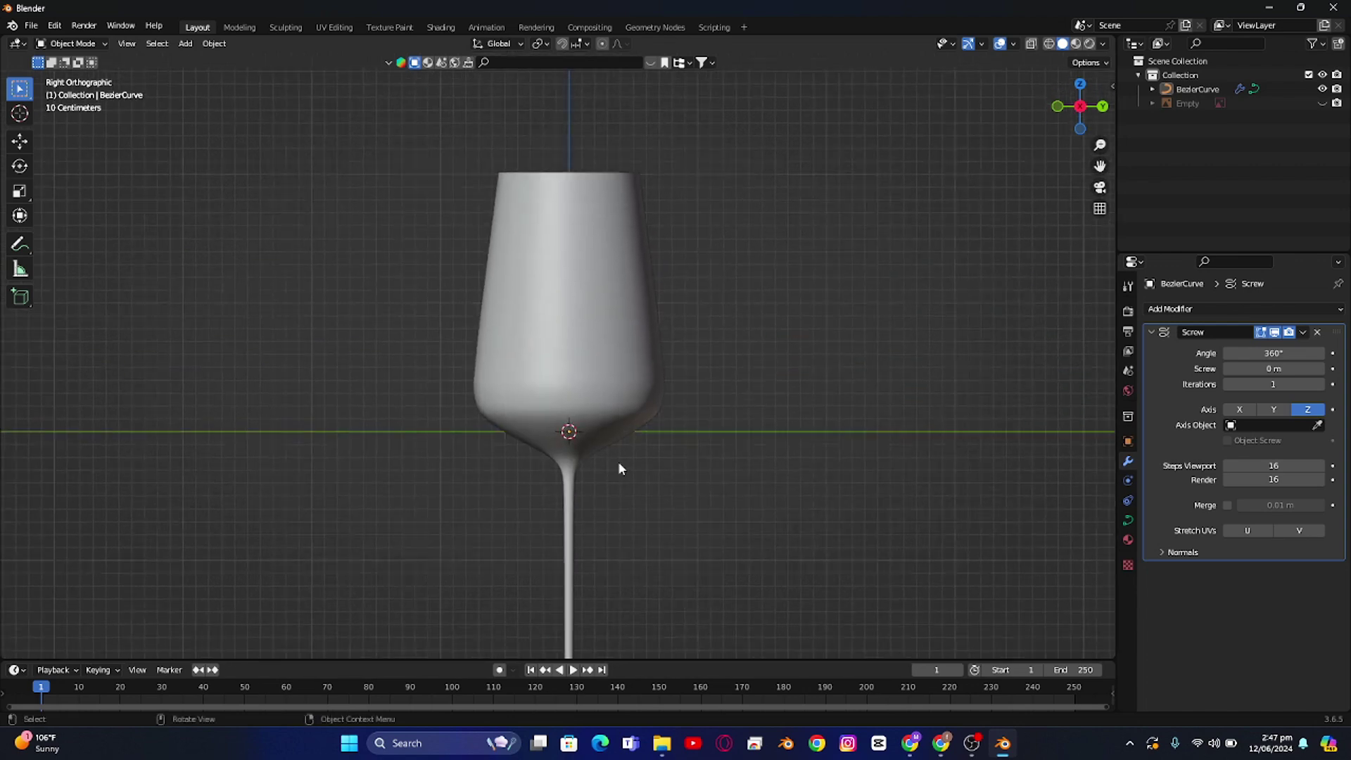
pyautogui.scroll(-3, 618, 468)
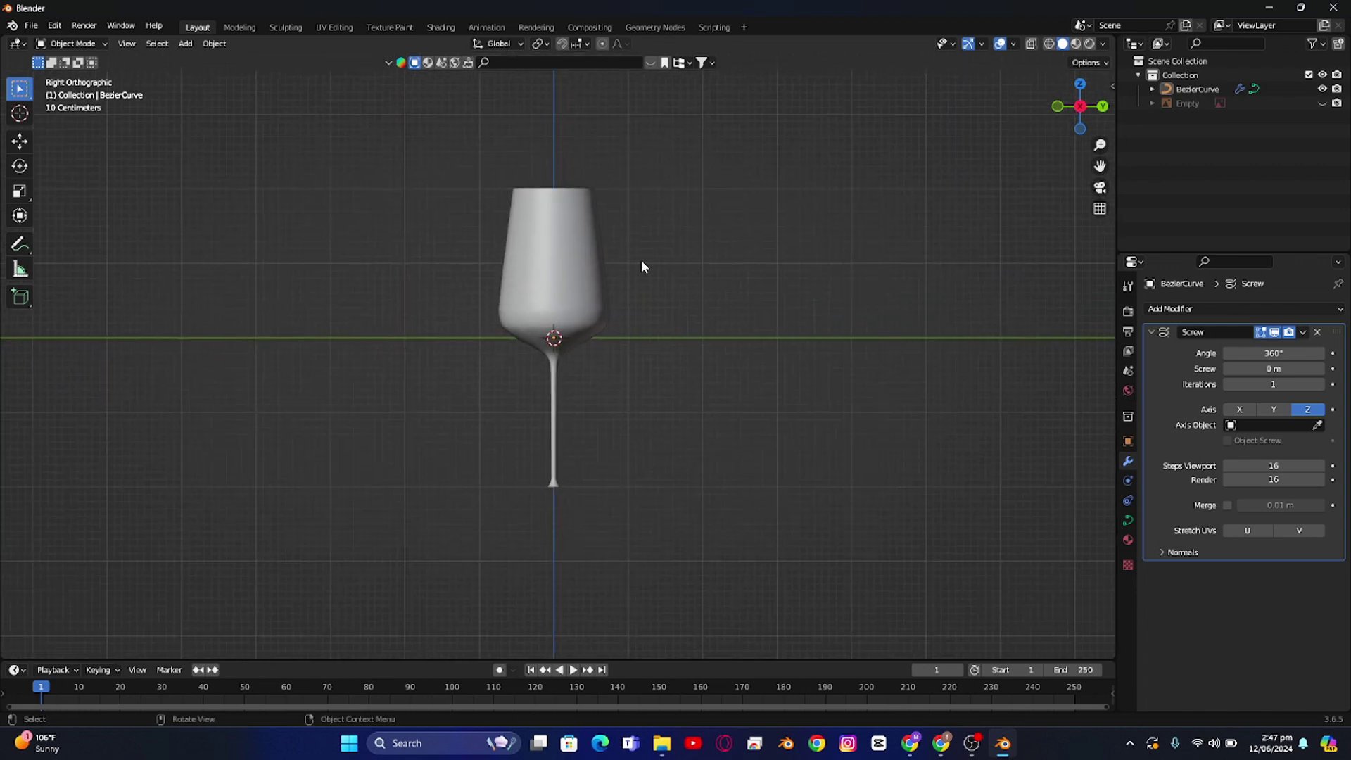
# Step: Select the wine glass and try applying its Screw modifier
pyautogui.click(546, 277)
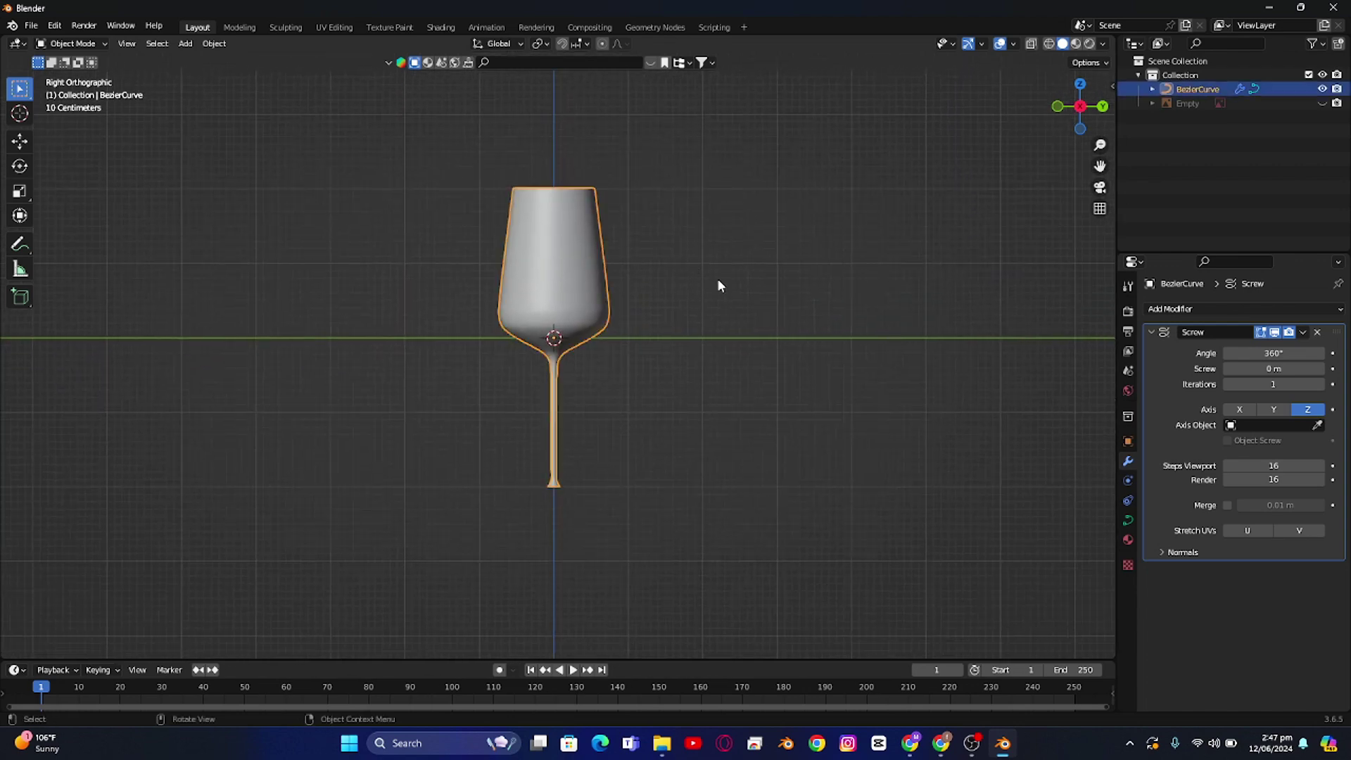
pyautogui.click(1304, 339)
pyautogui.click(1275, 348)
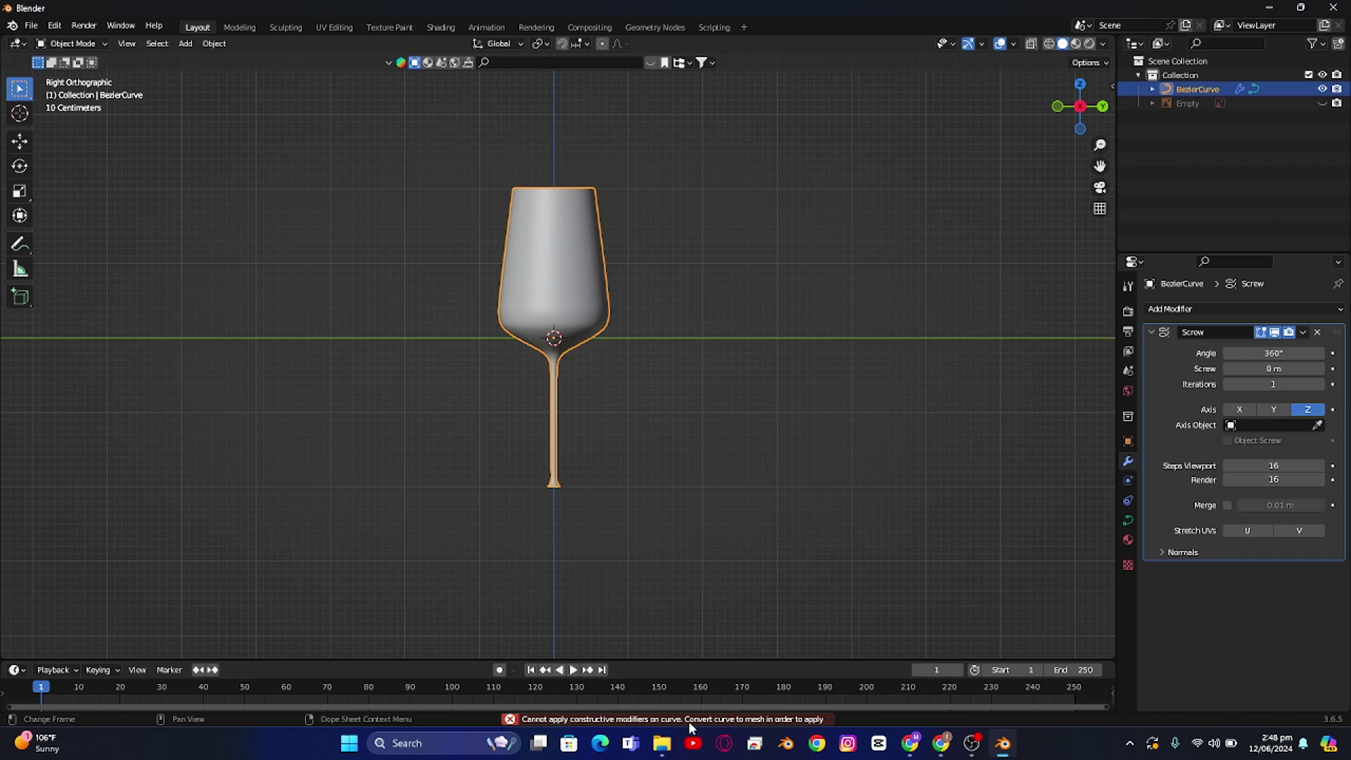
# Step: Convert the glass curve to a mesh via Convert To > Mesh
pyautogui.rightClick(548, 244)
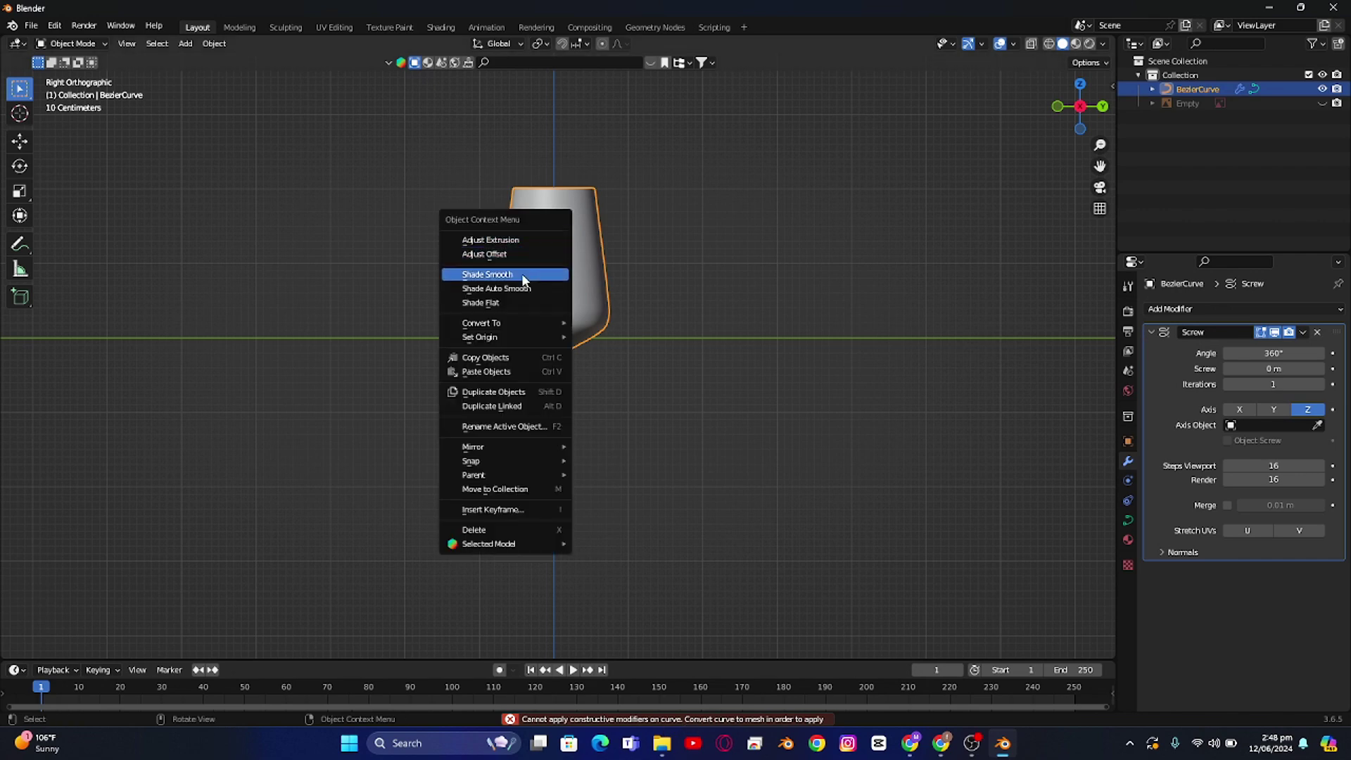
pyautogui.moveTo(506, 324)
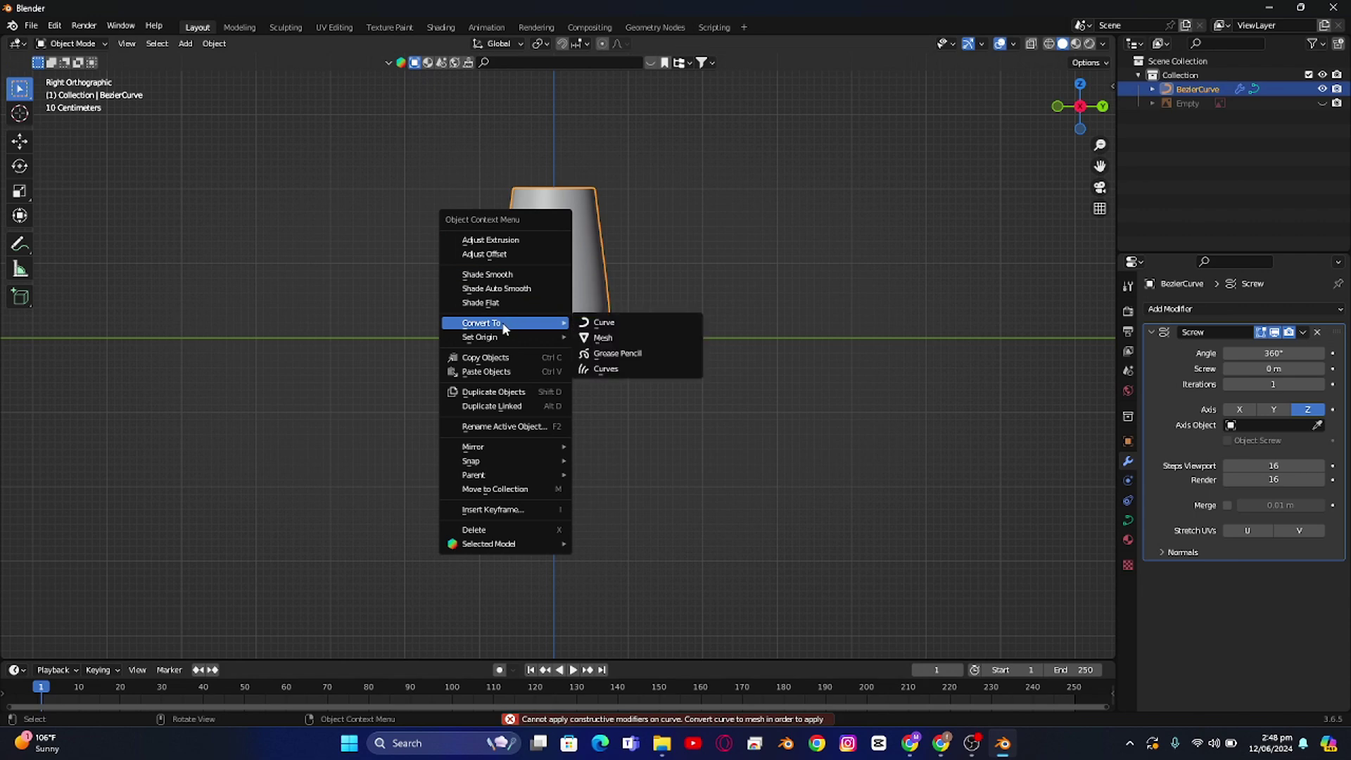
pyautogui.click(634, 338)
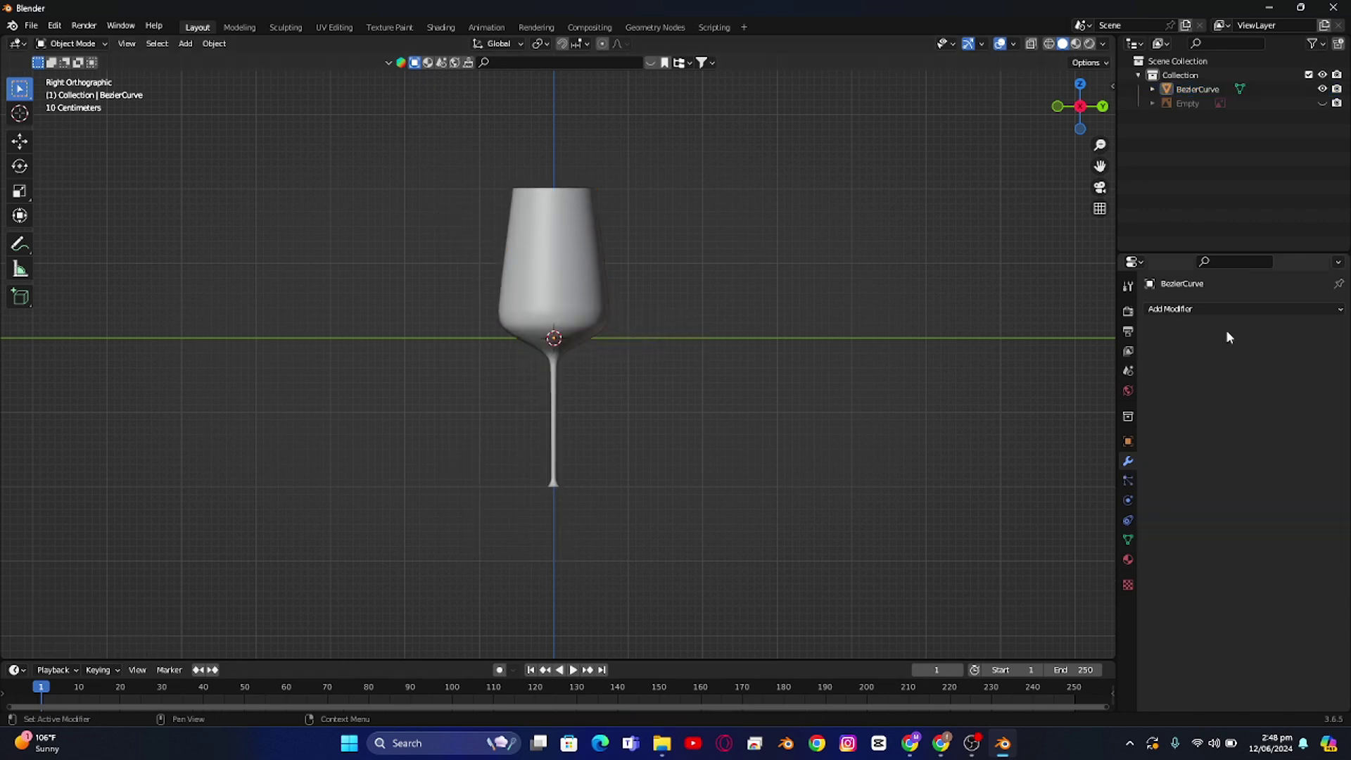
pyautogui.click(586, 284)
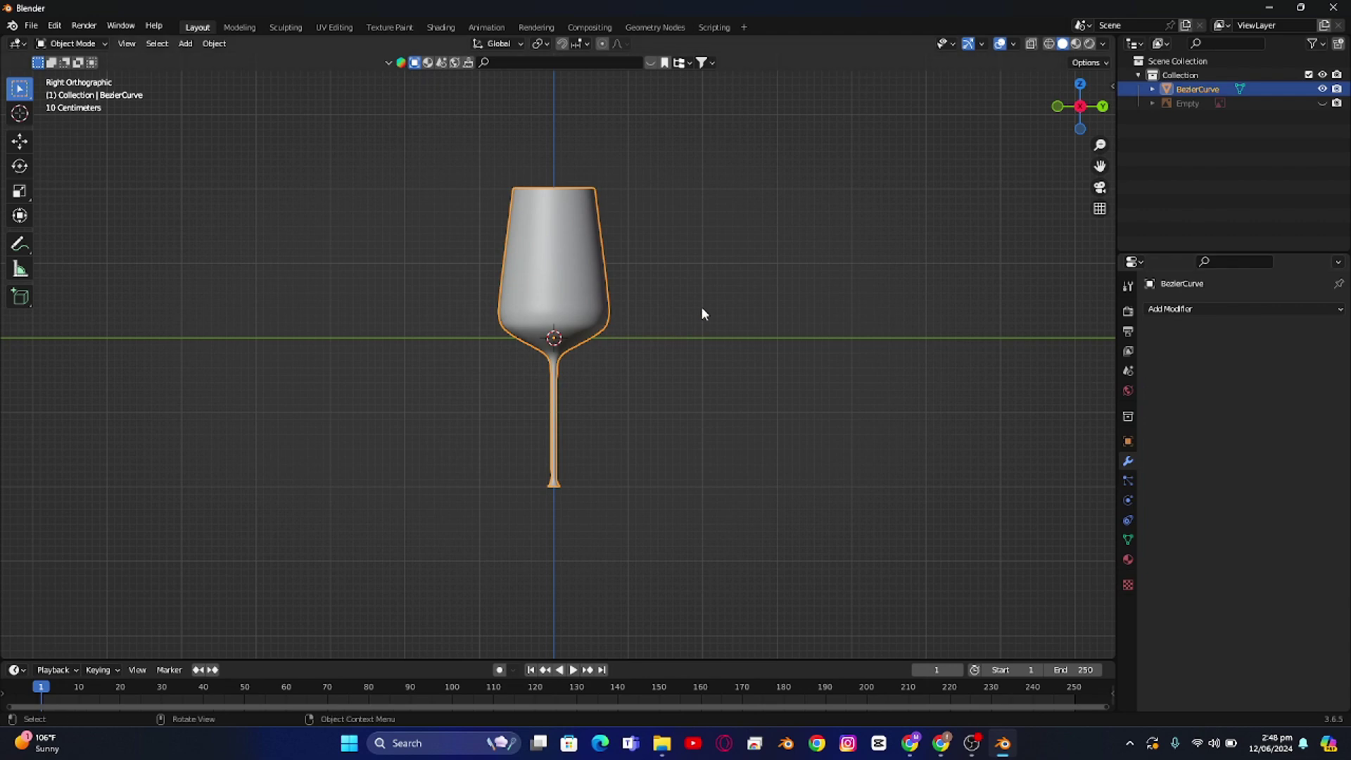
# Step: Add a mesh circle and scale it up in Top view
pyautogui.scroll(1, 728, 300)
pyautogui.scroll(-1, 727, 299)
pyautogui.click(611, 335)
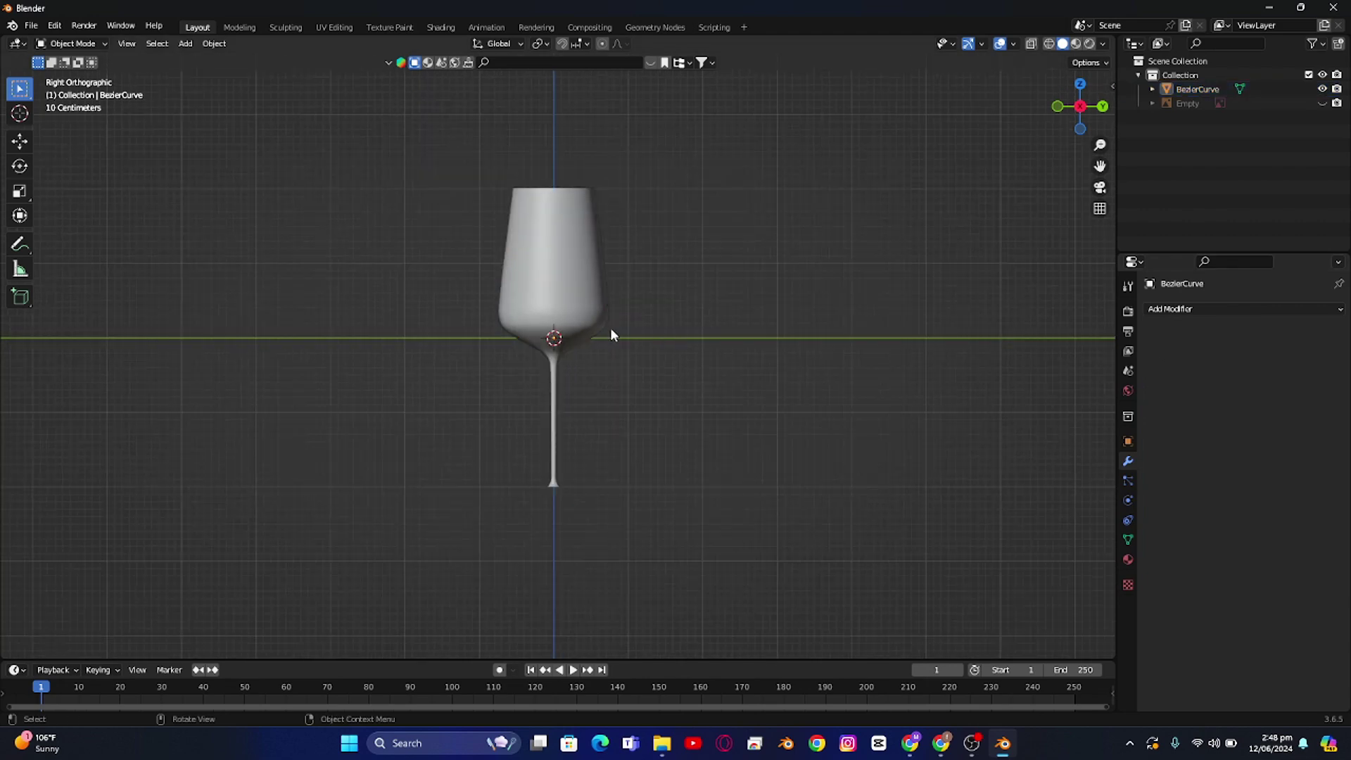
pyautogui.hotkey('shift', 'a')
pyautogui.moveTo(606, 320)
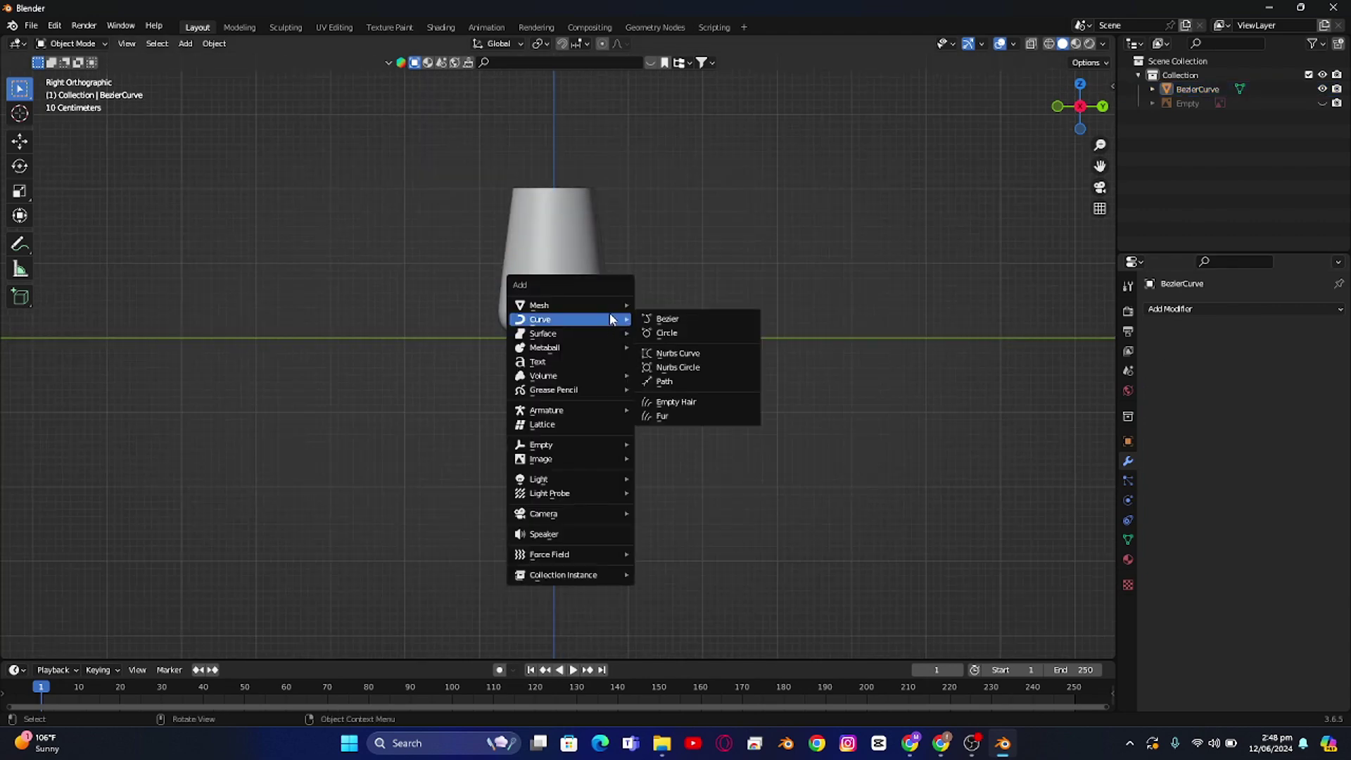
pyautogui.moveTo(567, 310)
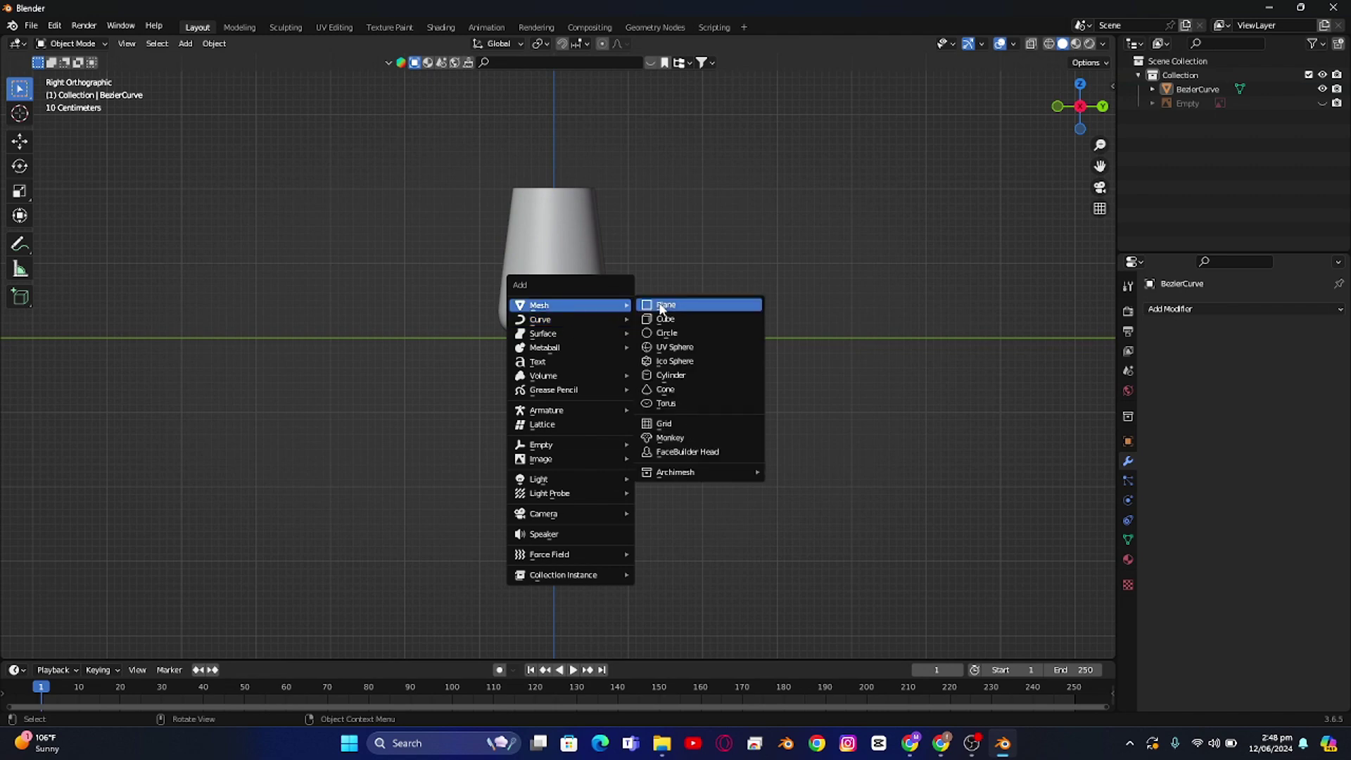
pyautogui.click(686, 333)
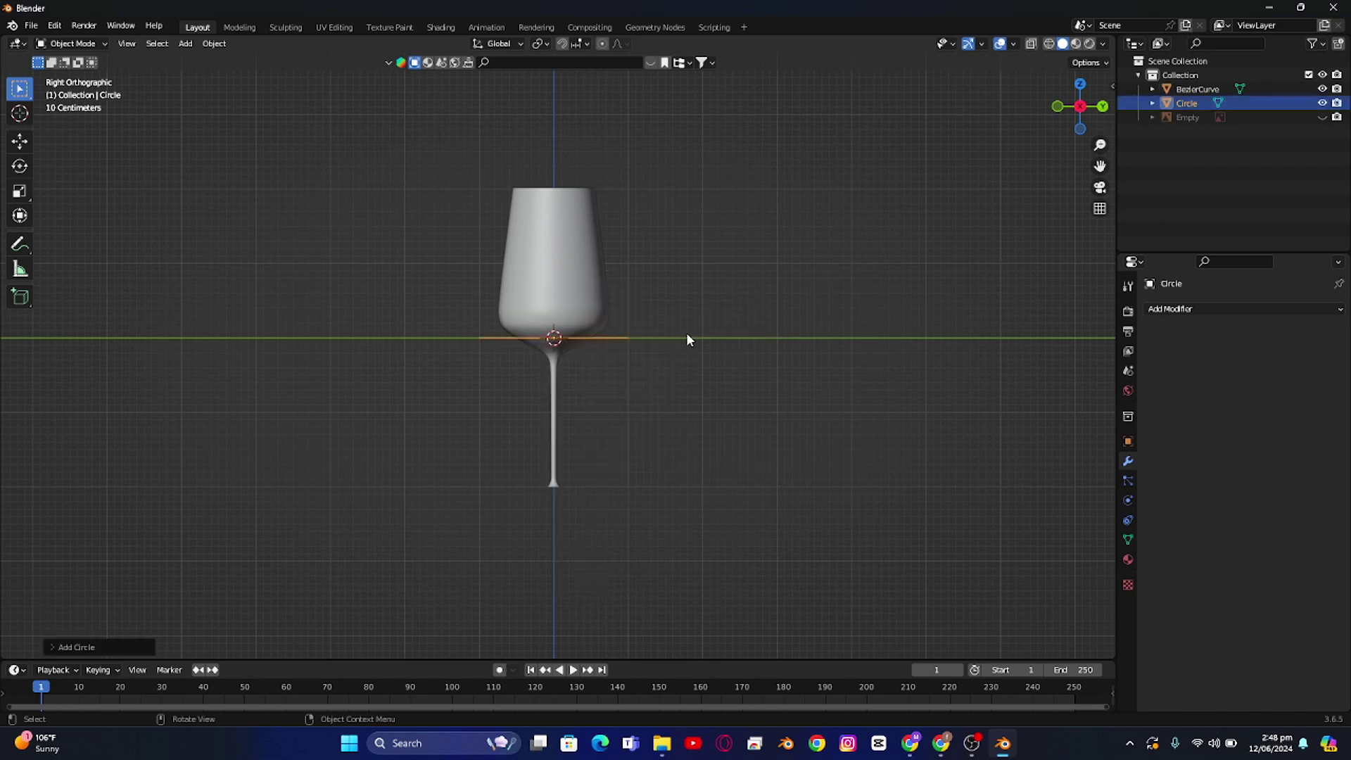
pyautogui.press('KP_7')
pyautogui.scroll(5, 686, 339)
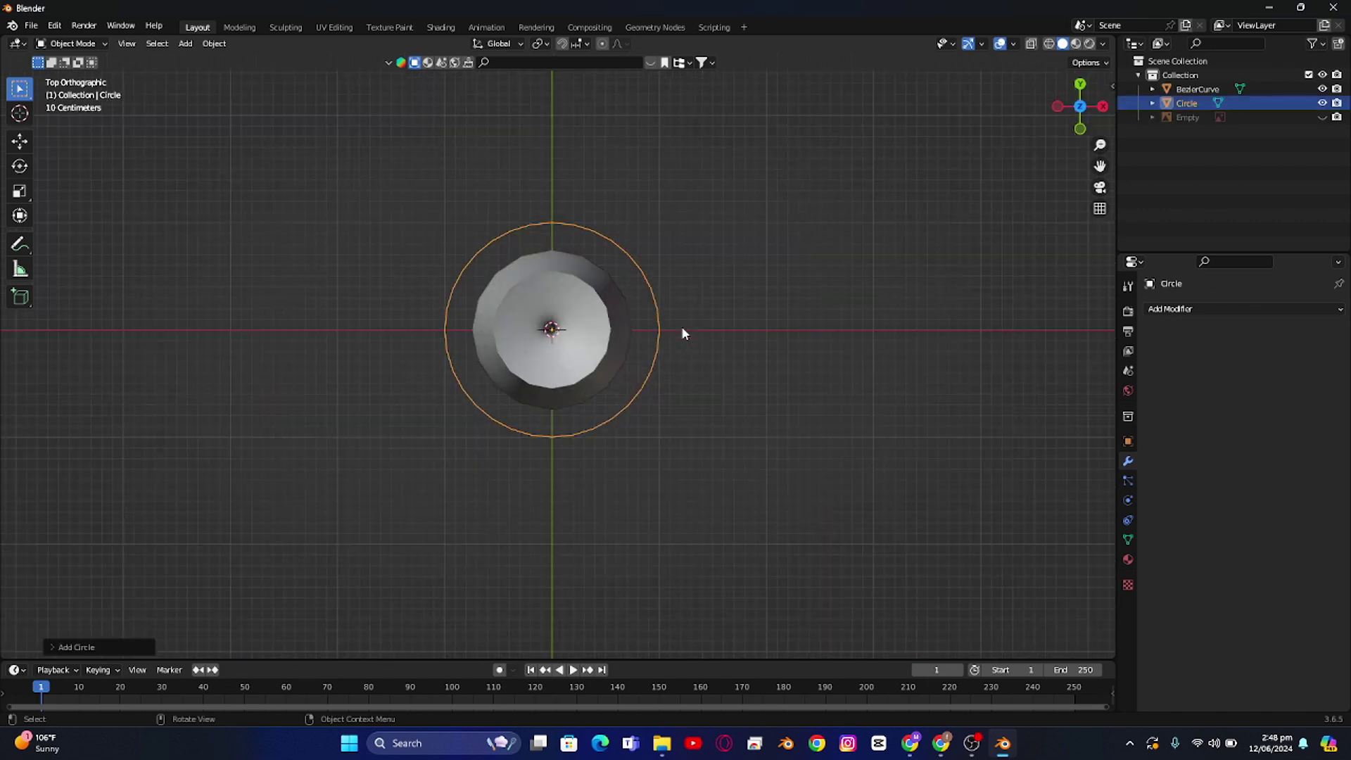
pyautogui.press('s')
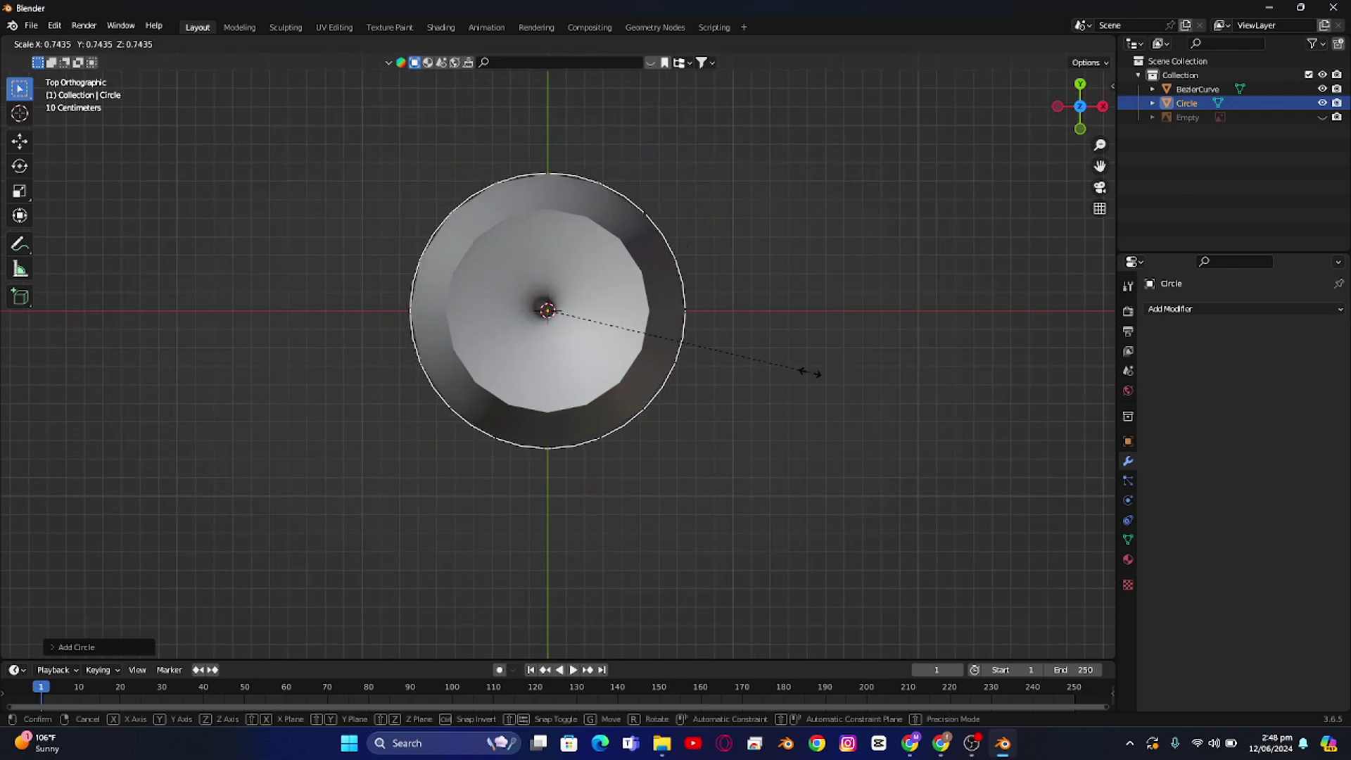
pyautogui.click(808, 370)
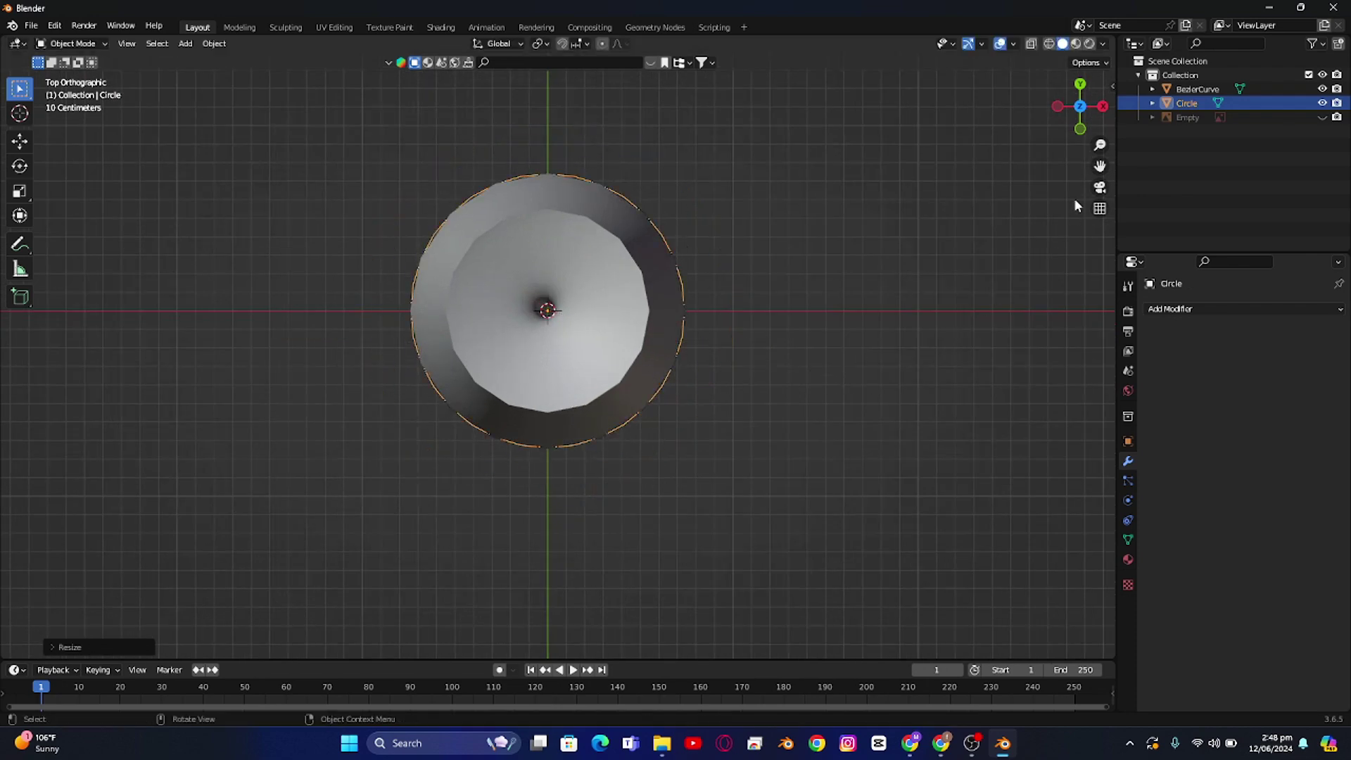
# Step: In Front view, move the circle along Z to the stem base and shrink it
pyautogui.click(1079, 127)
pyautogui.keyDown('shift'); pyautogui.moveTo(686, 417); pyautogui.dragTo(721, 272, button='middle'); pyautogui.keyUp('shift')
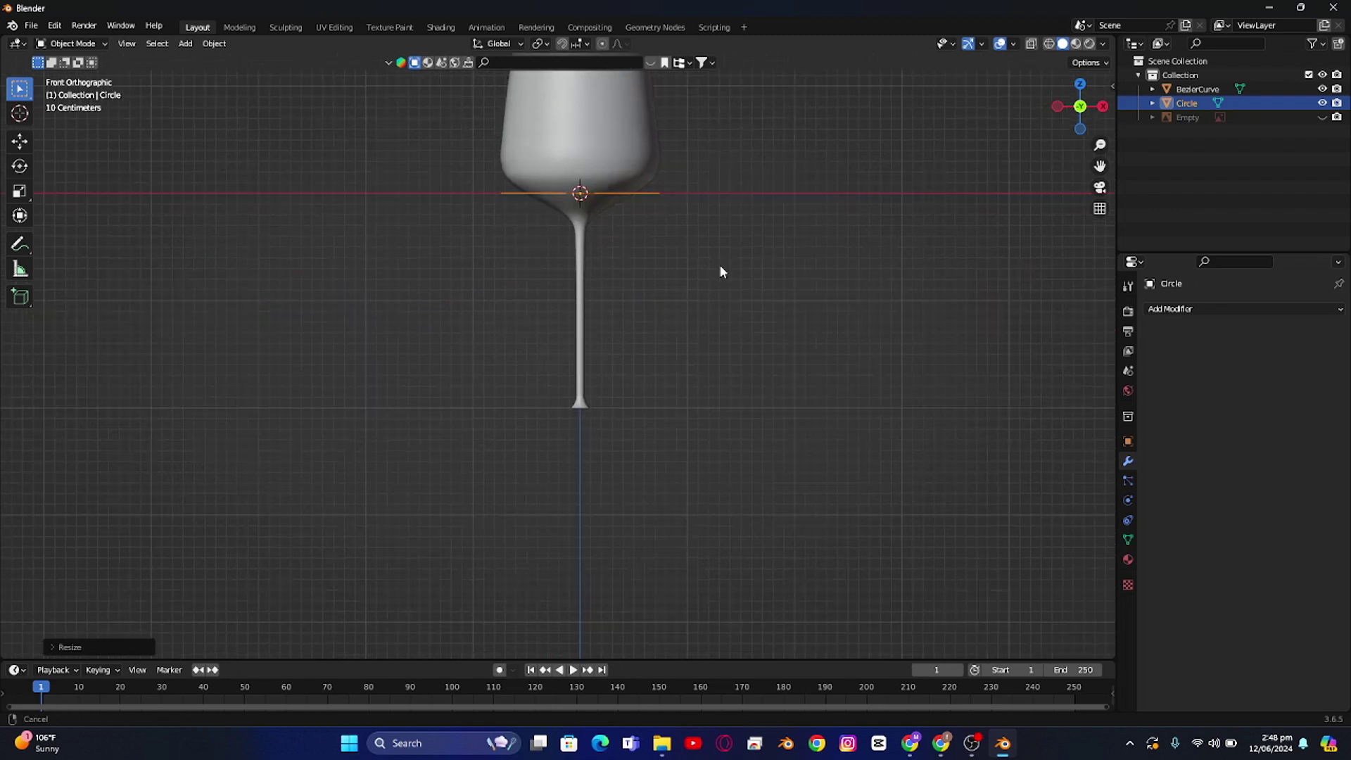
pyautogui.press('g')
pyautogui.press('z')
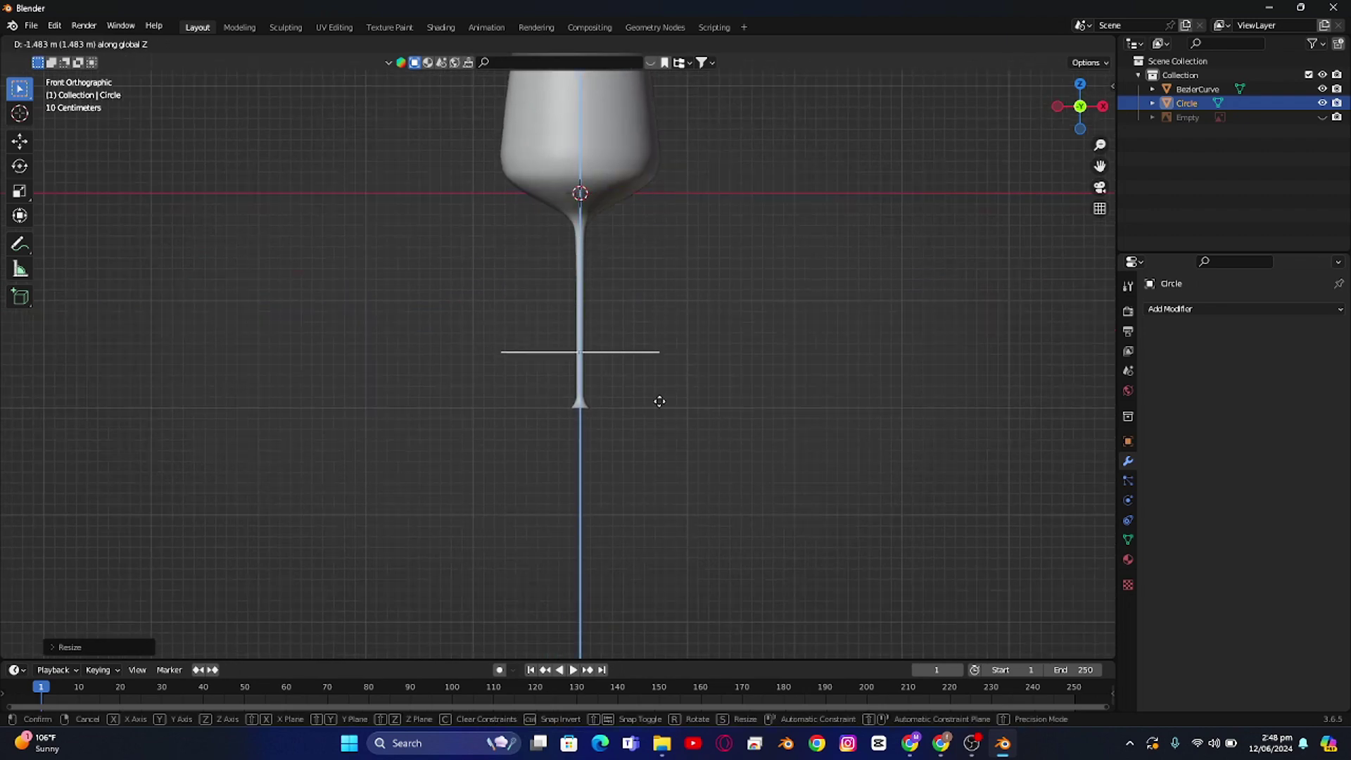
pyautogui.click(672, 426)
pyautogui.scroll(4, 672, 422)
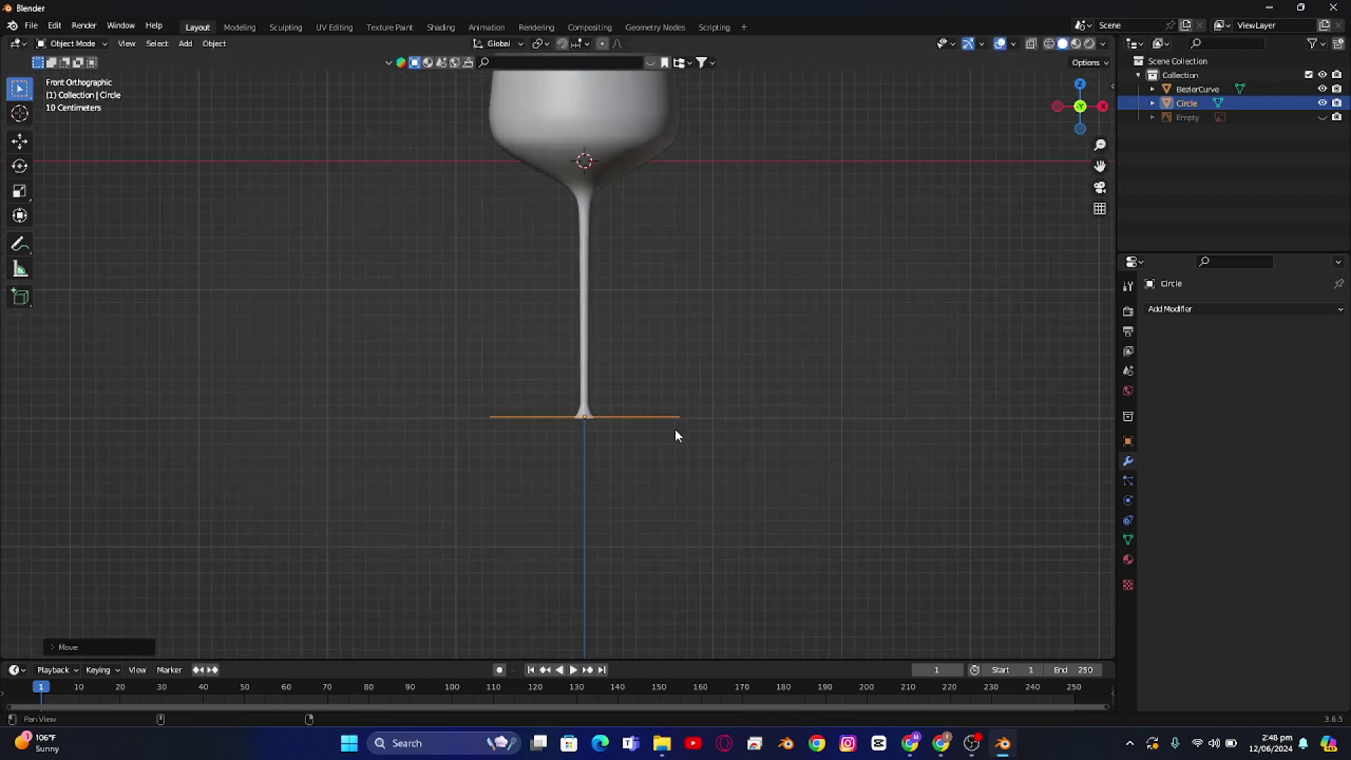
pyautogui.press('s')
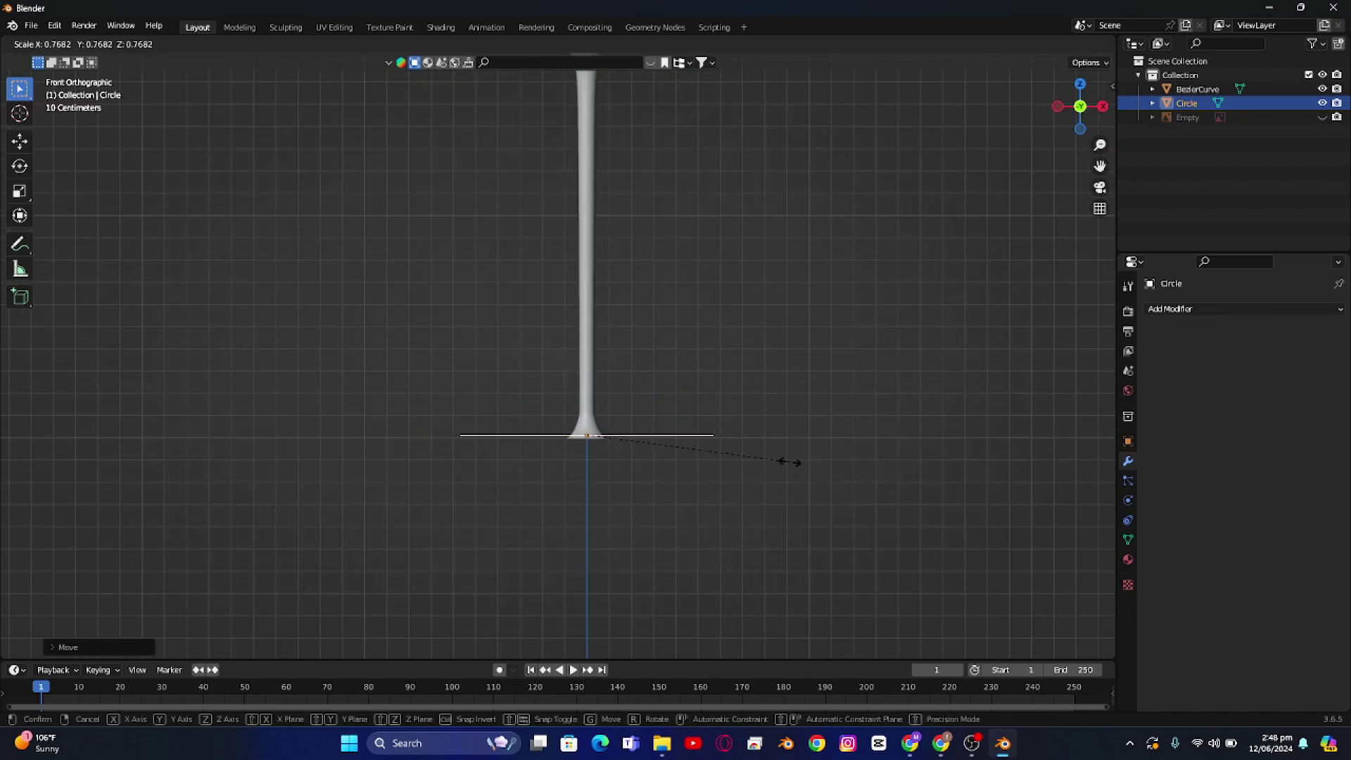
pyautogui.click(790, 462)
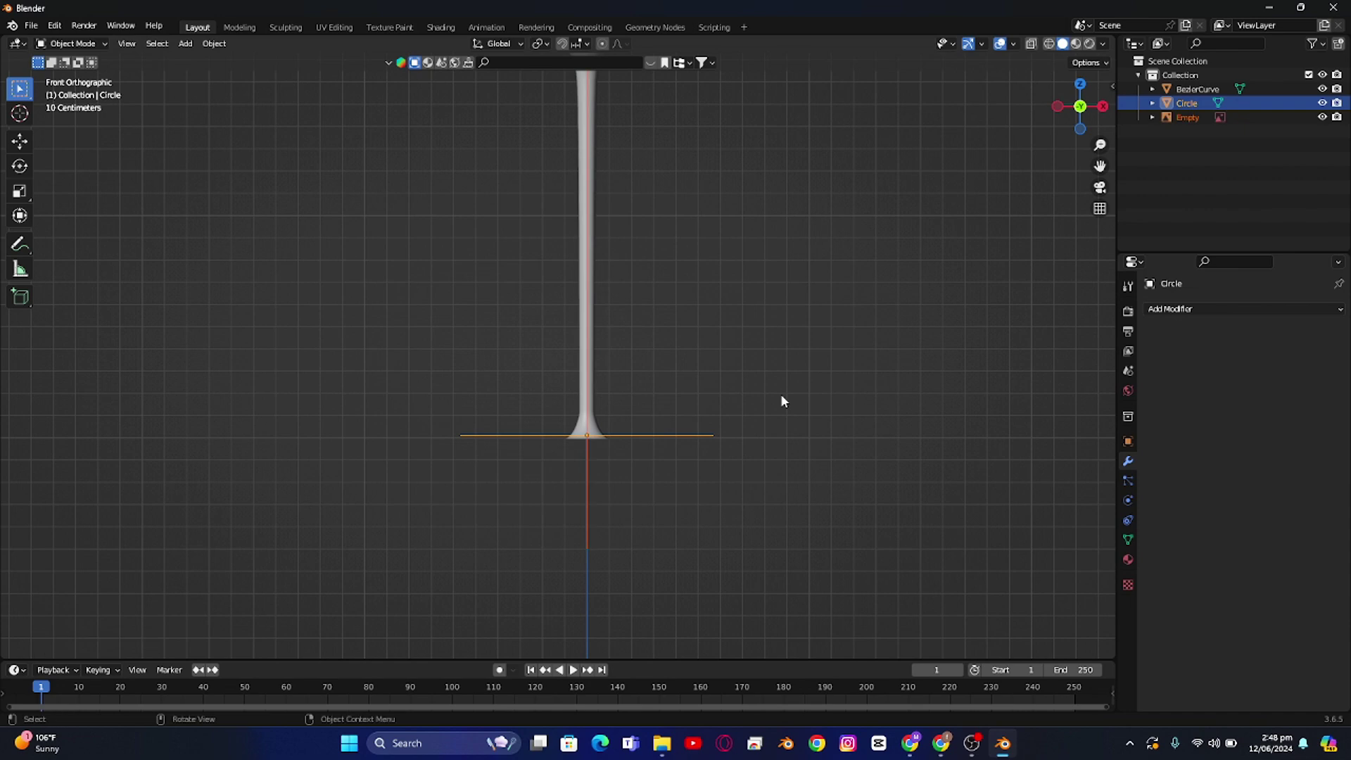
# Step: Scale the circle to about 1.375 to match the reference foot, then hide the reference Empty
pyautogui.click(777, 383)
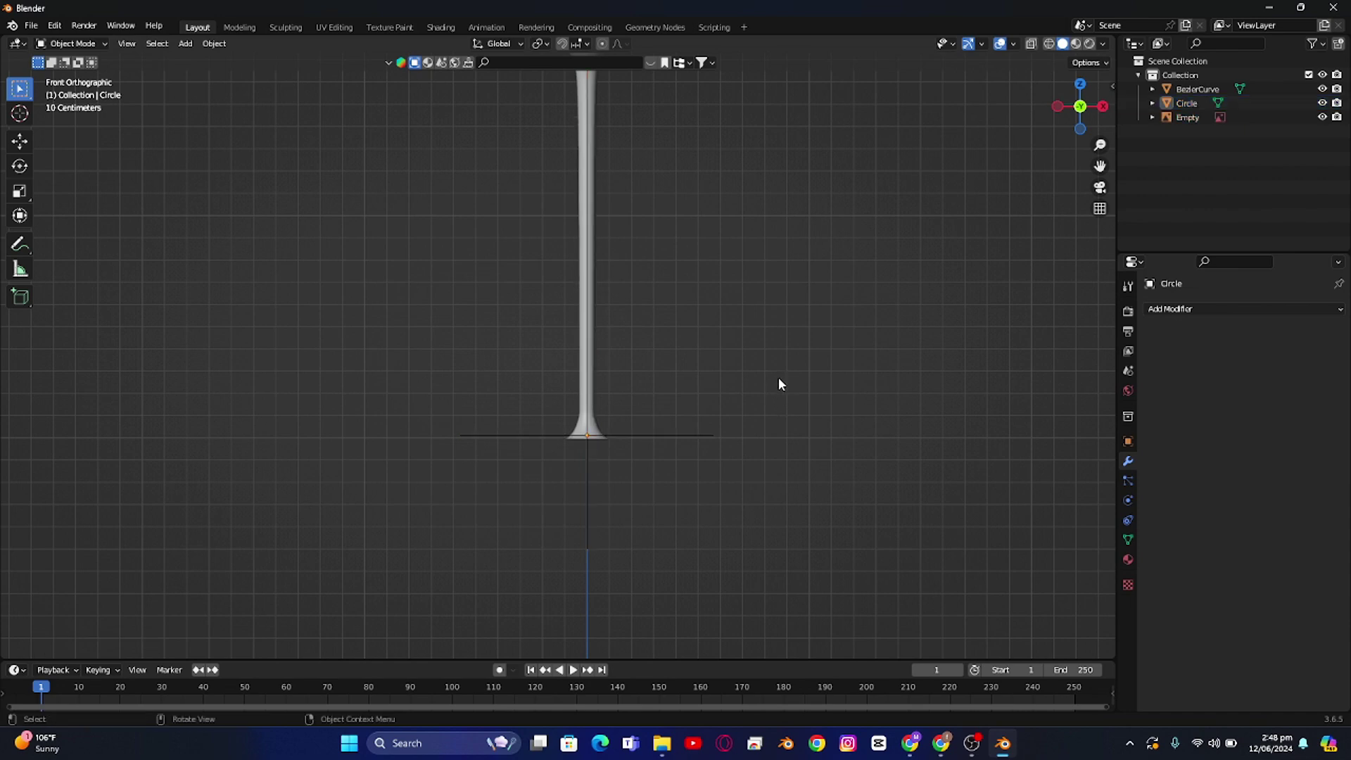
pyautogui.click(1102, 106)
pyautogui.scroll(2, 688, 340)
pyautogui.click(657, 345)
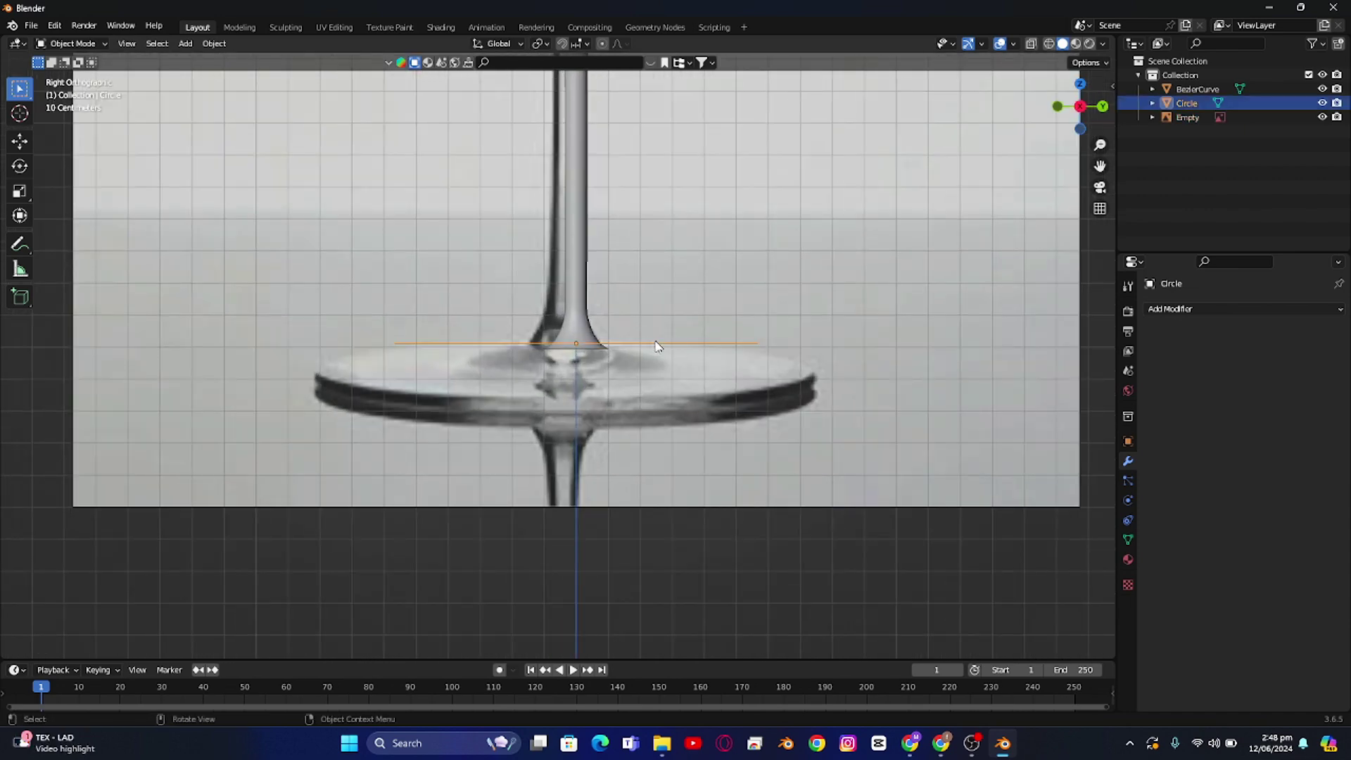
pyautogui.press('s')
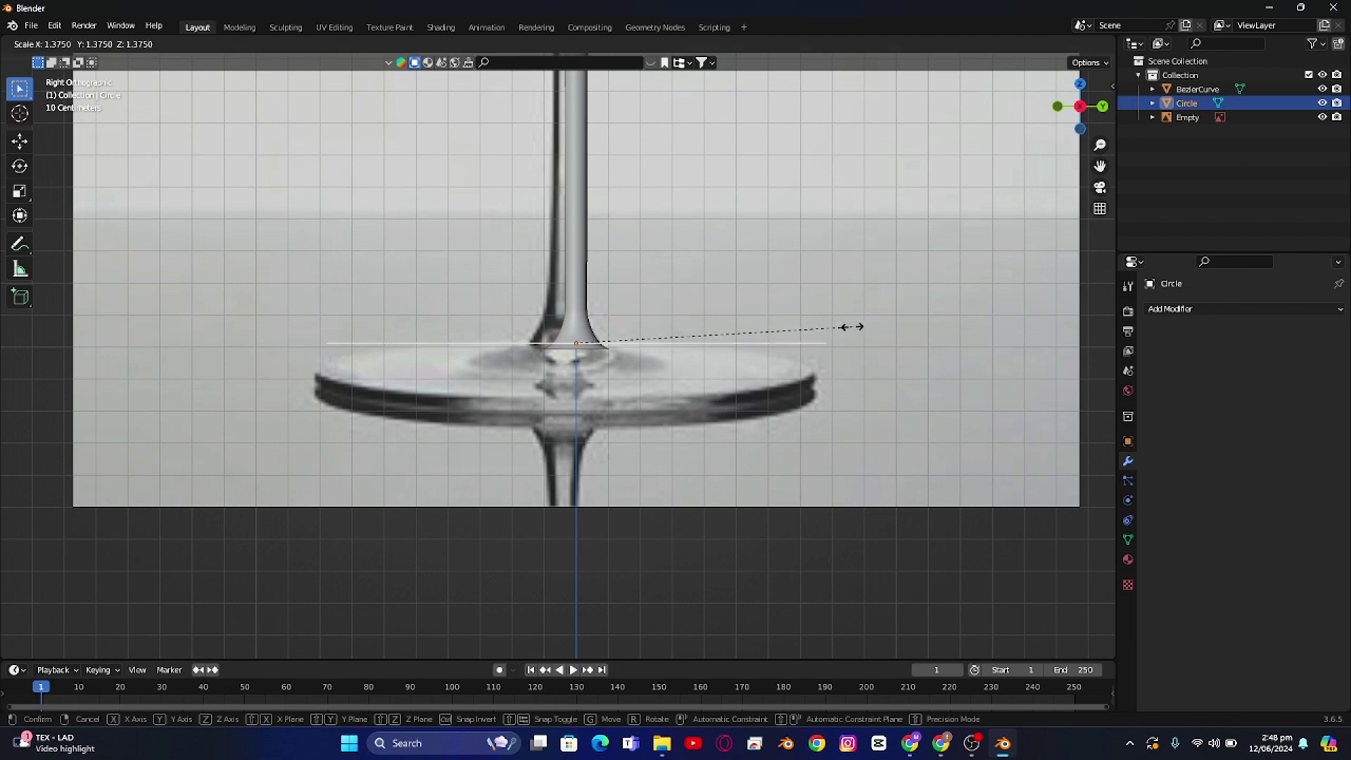
pyautogui.click(852, 324)
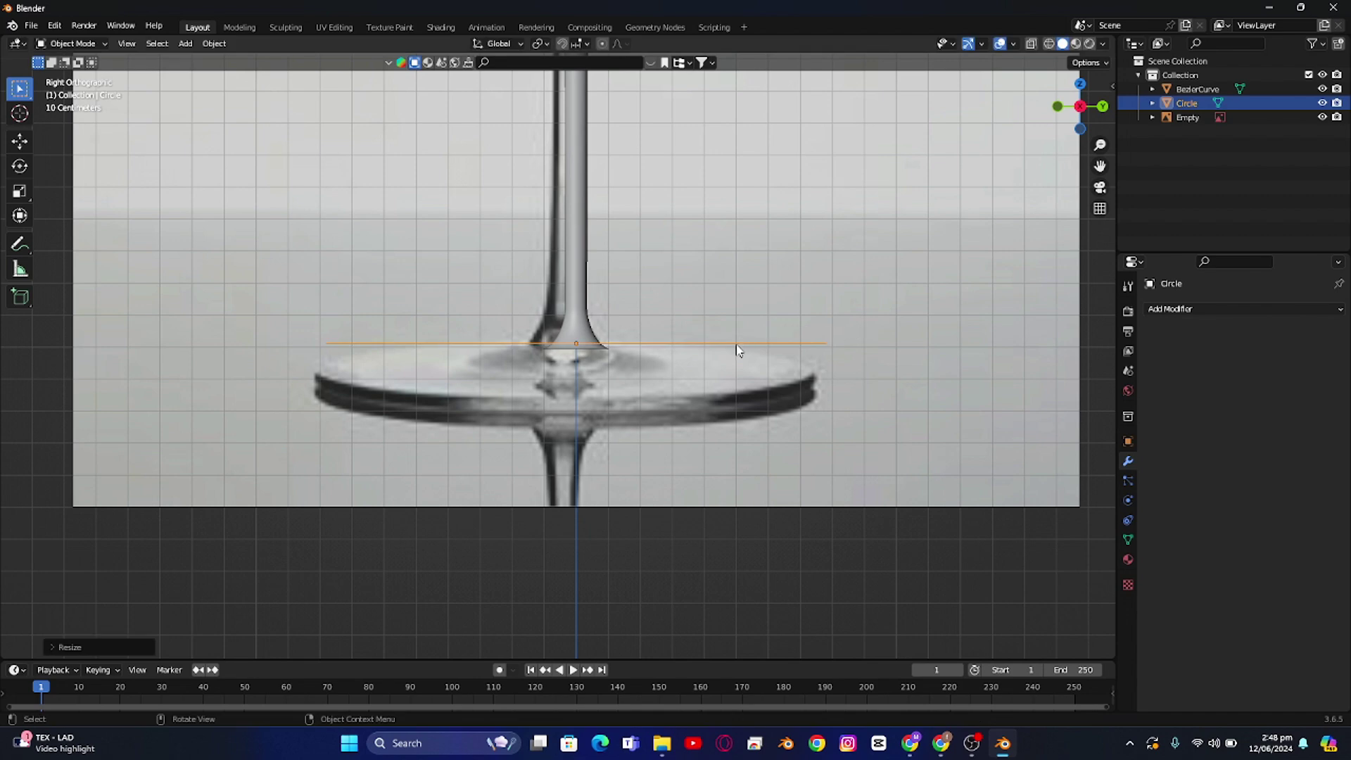
pyautogui.click(742, 402)
pyautogui.press('h')
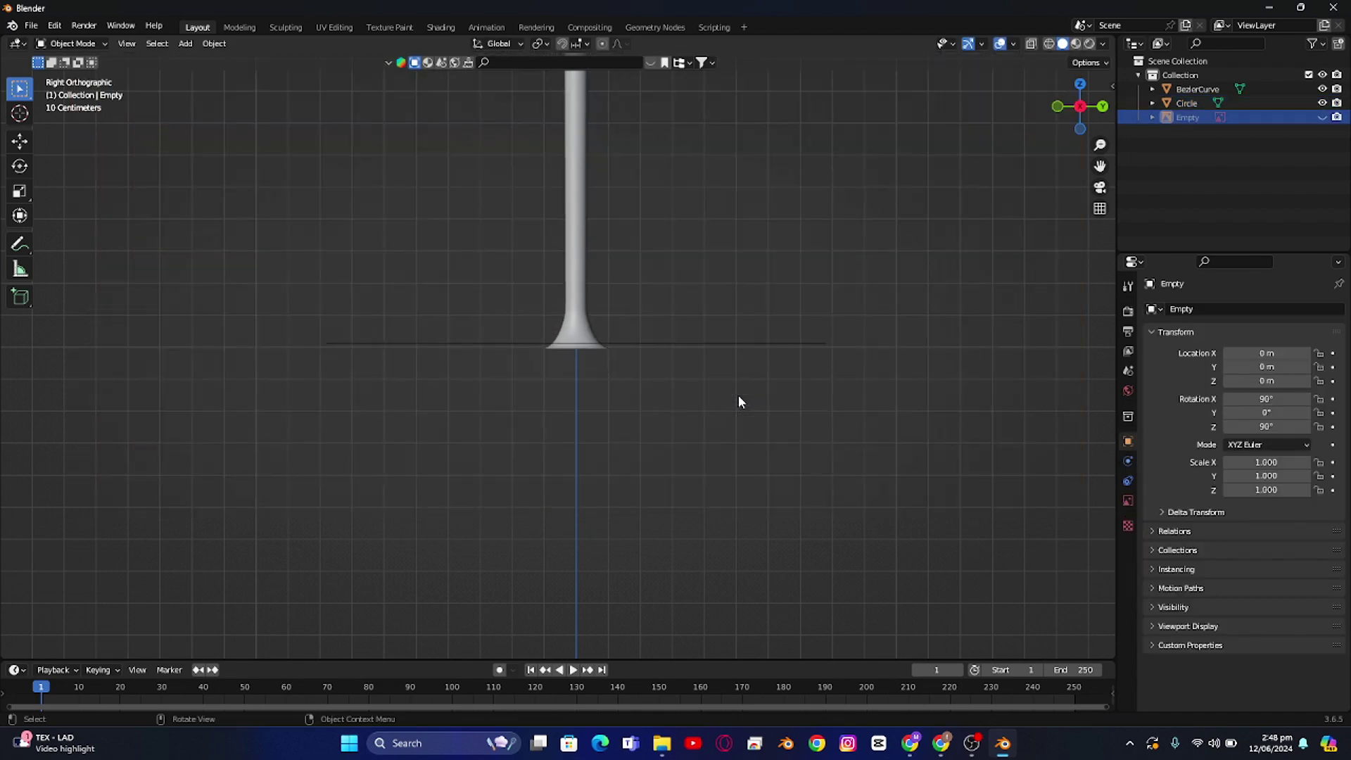
pyautogui.click(700, 342)
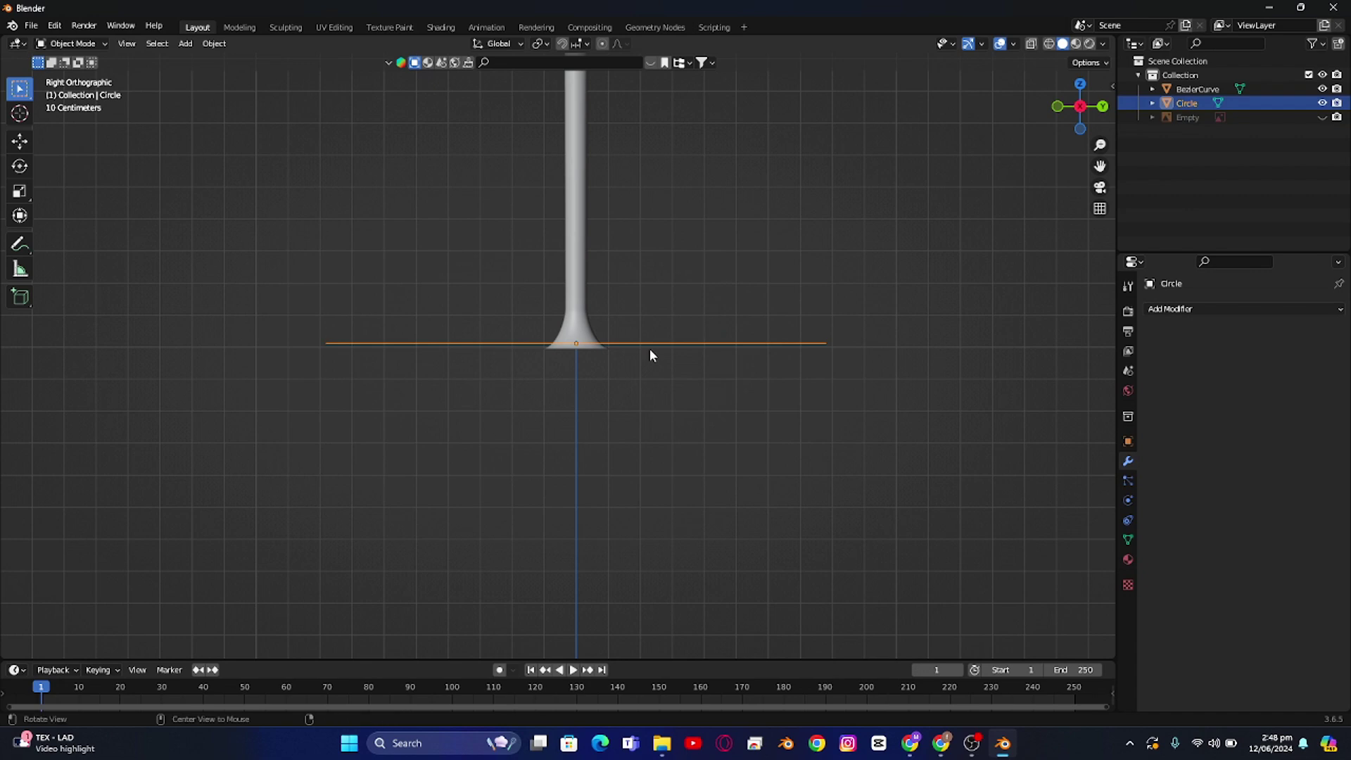
# Step: Lower the circle along Z so it sits flush with the stem's base
pyautogui.moveTo(649, 352); pyautogui.dragTo(663, 332, button='middle')
pyautogui.click(1080, 107)
pyautogui.scroll(8, 652, 342)
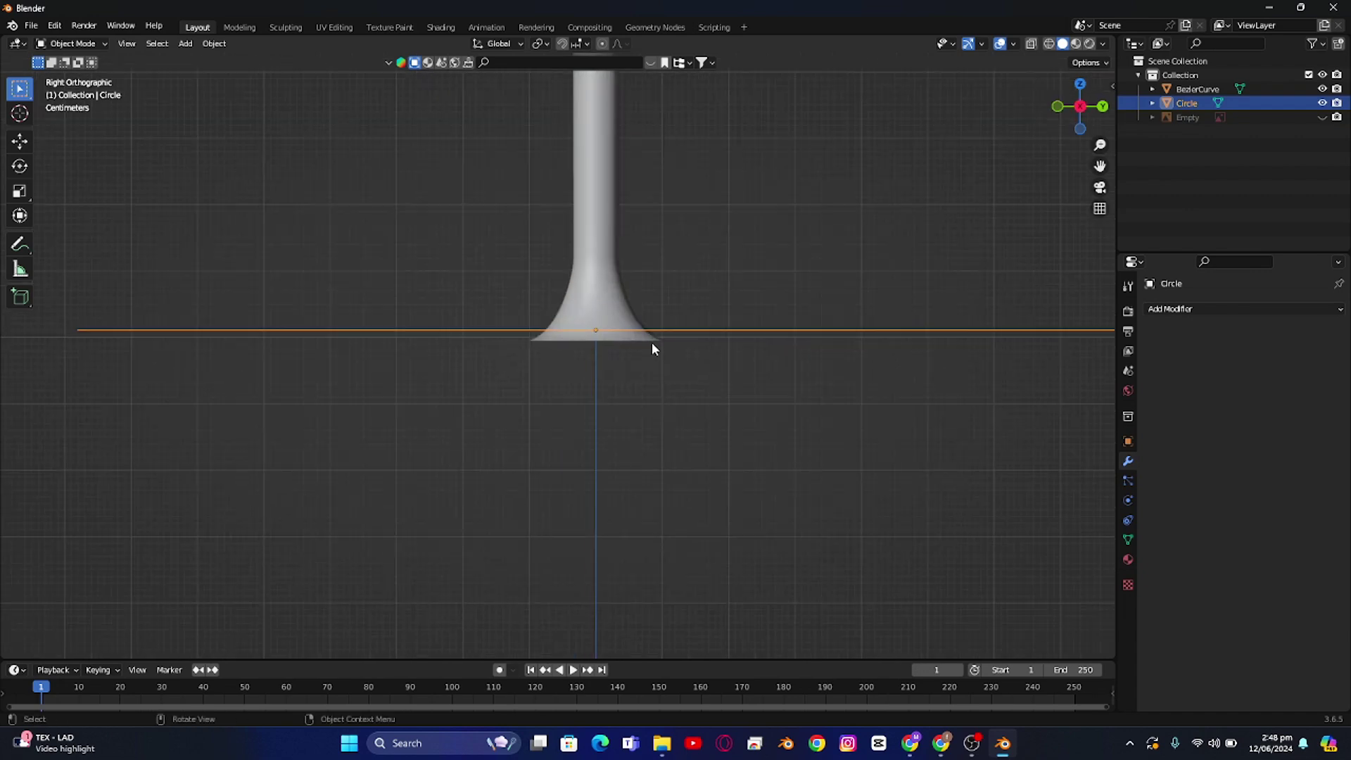
pyautogui.press('g')
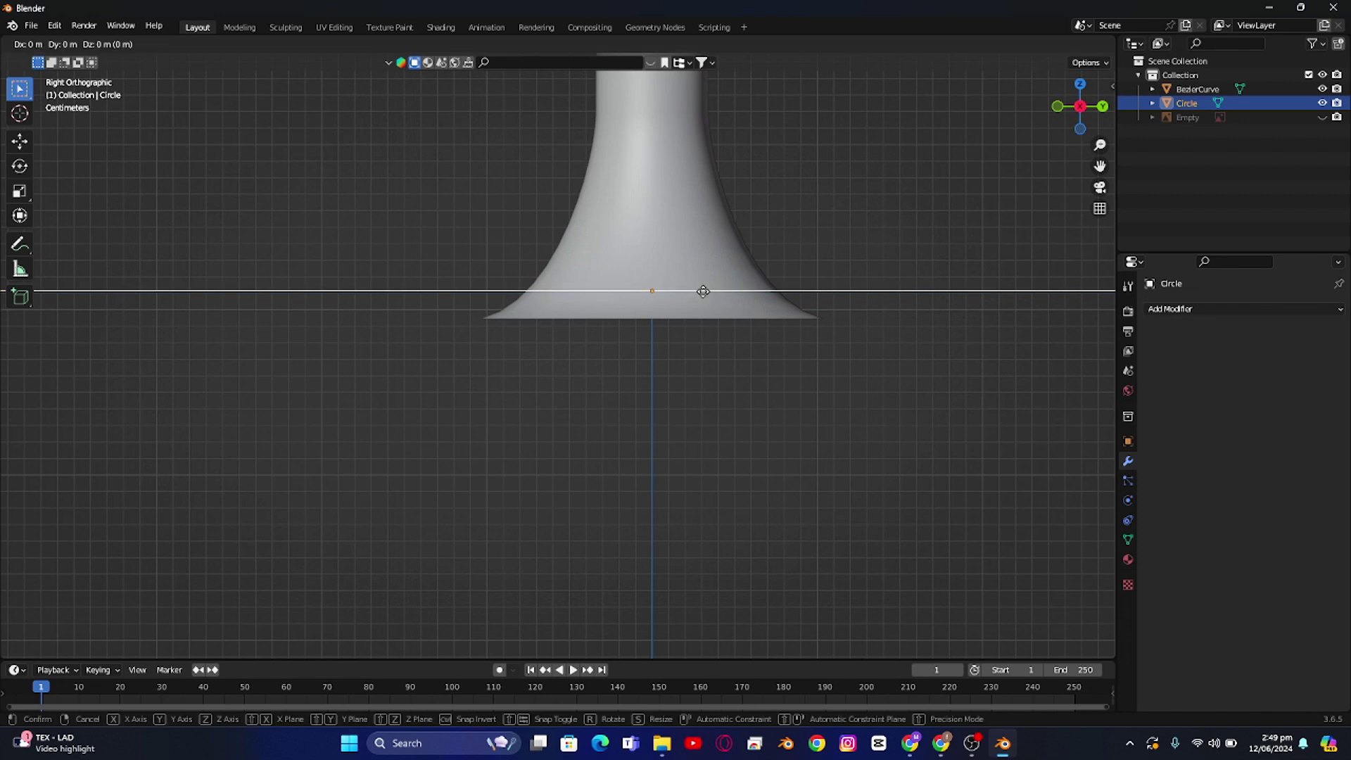
pyautogui.press('z')
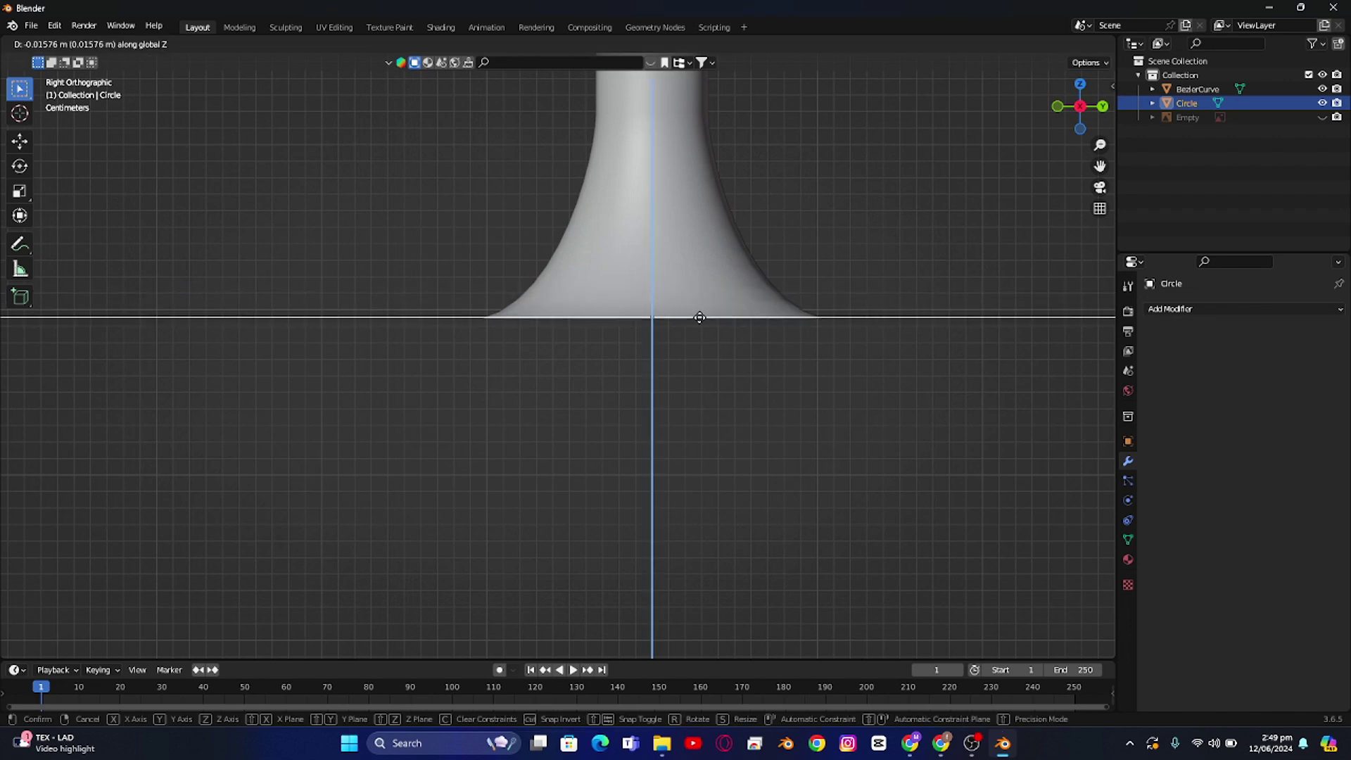
pyautogui.click(699, 318)
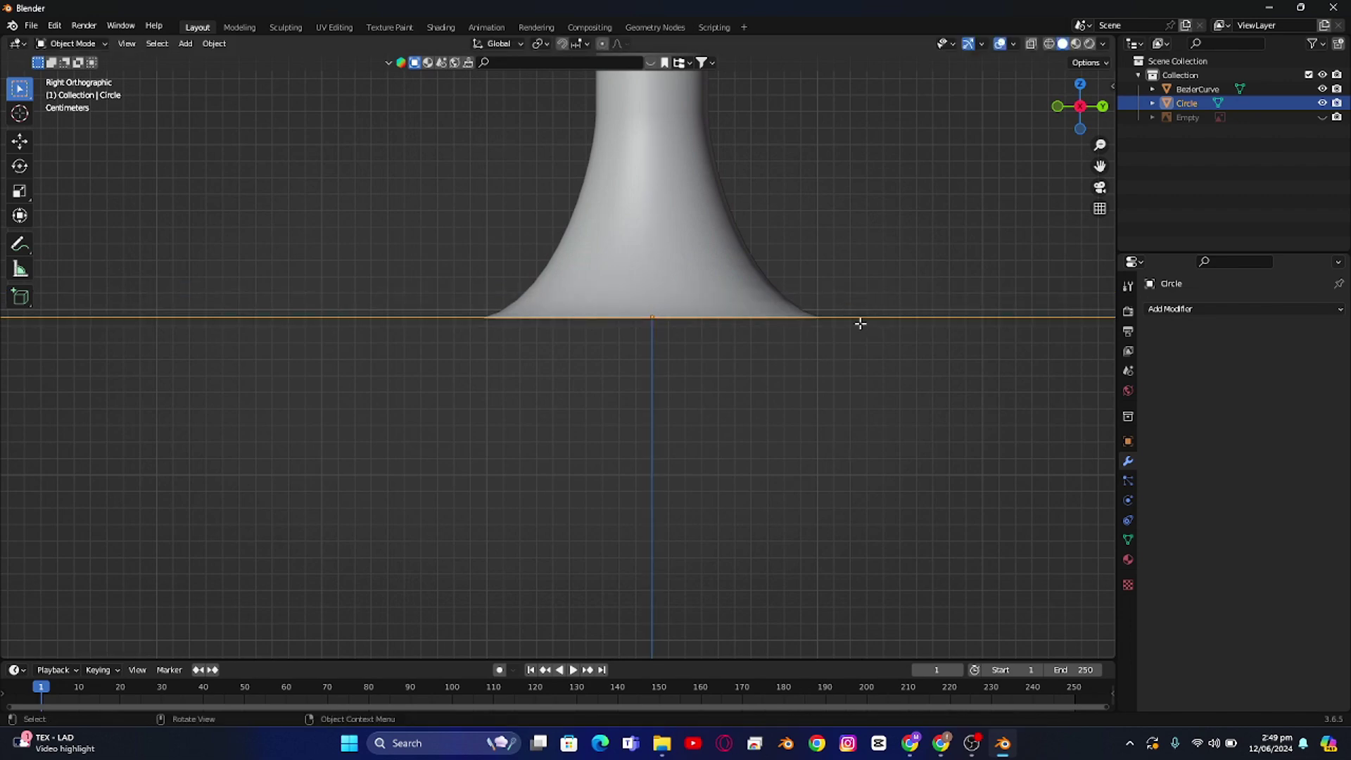
# Step: Fill the circle's vertices with a face in Edit Mode, then return to Object Mode
pyautogui.press('Tab')
pyautogui.moveTo(842, 323); pyautogui.dragTo(671, 403, button='middle')
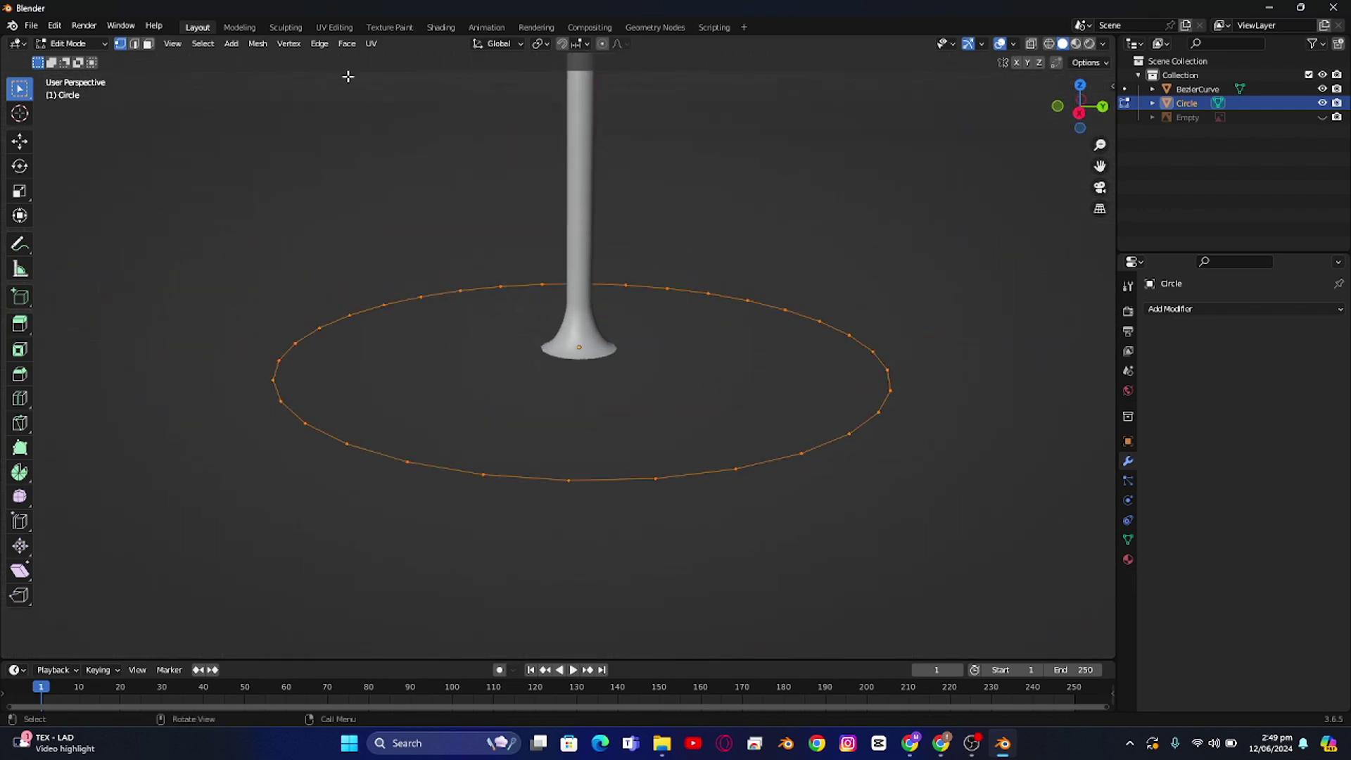
pyautogui.click(347, 43)
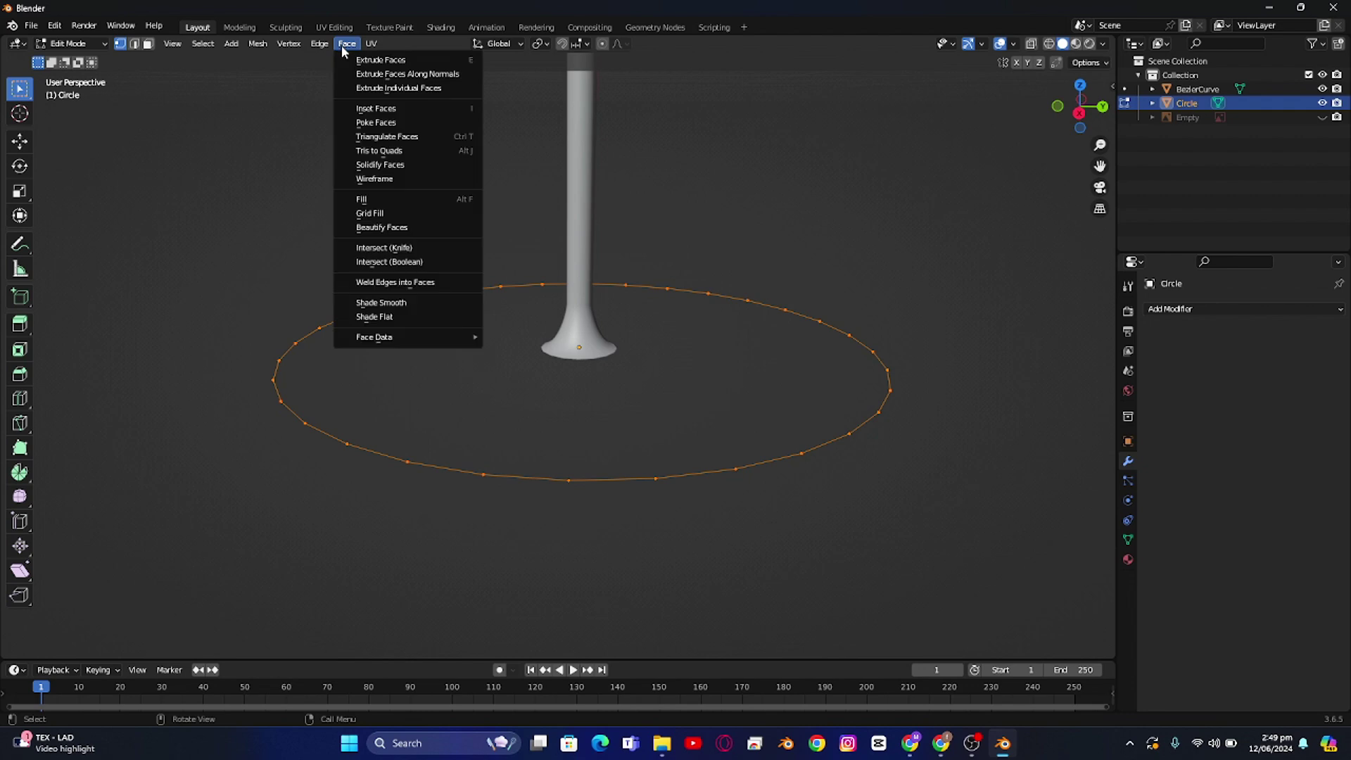
pyautogui.click(382, 199)
pyautogui.press('Tab')
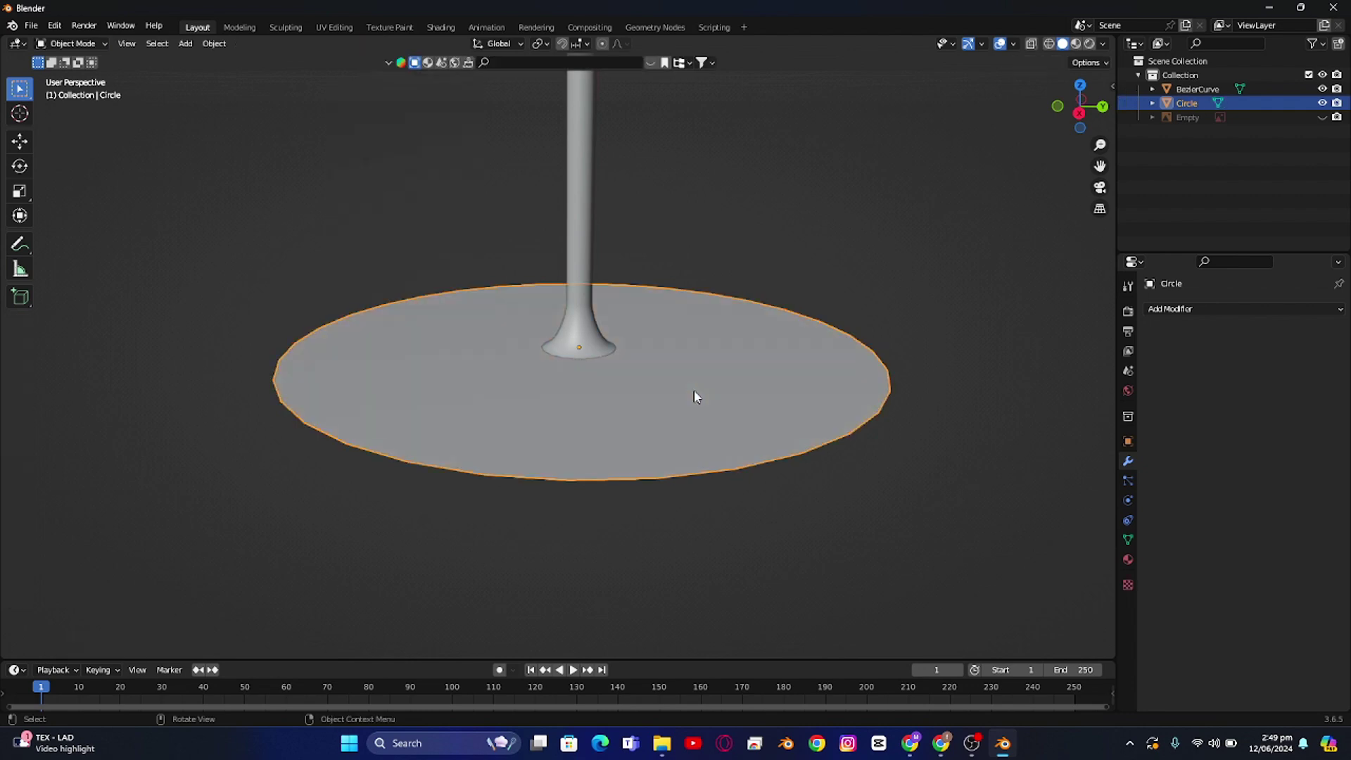
pyautogui.click(1078, 111)
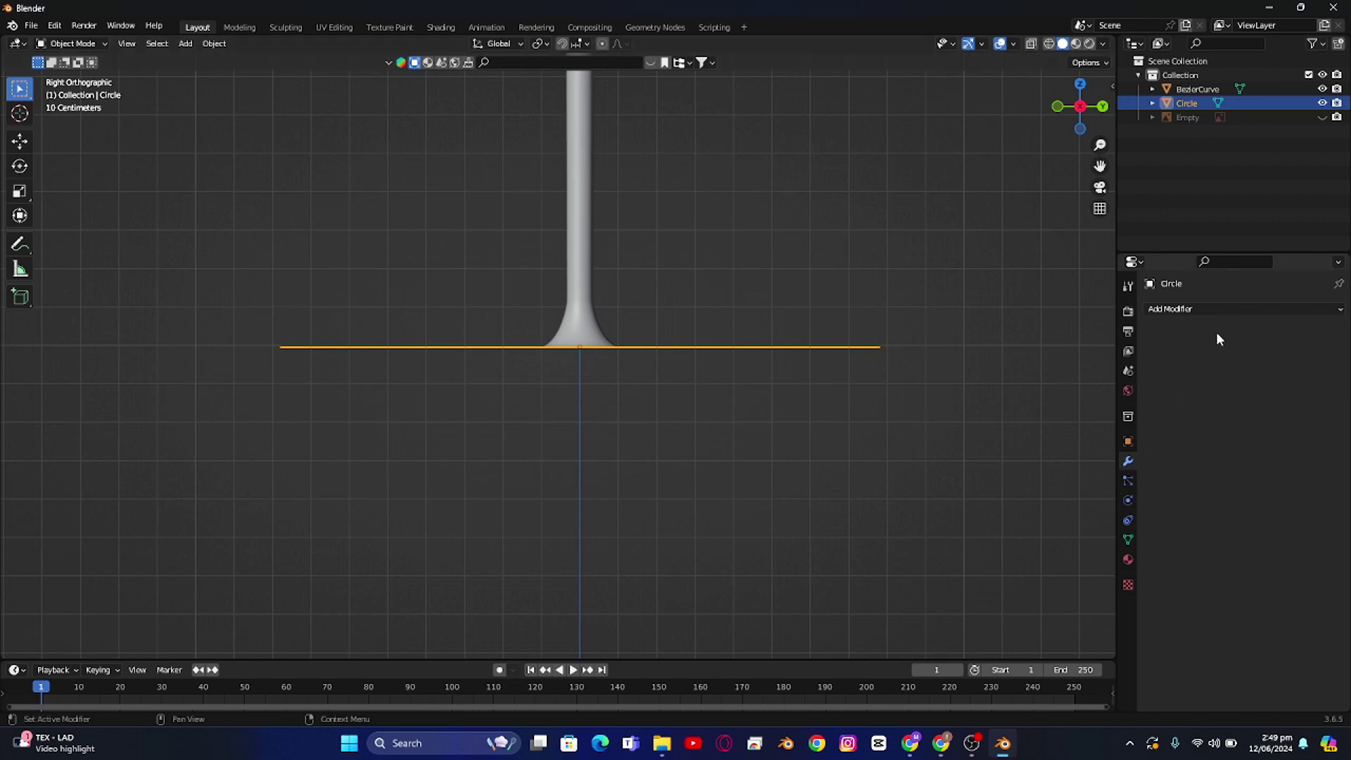
# Step: Add a Solidify modifier to the circle with a negative thickness
pyautogui.click(1200, 310)
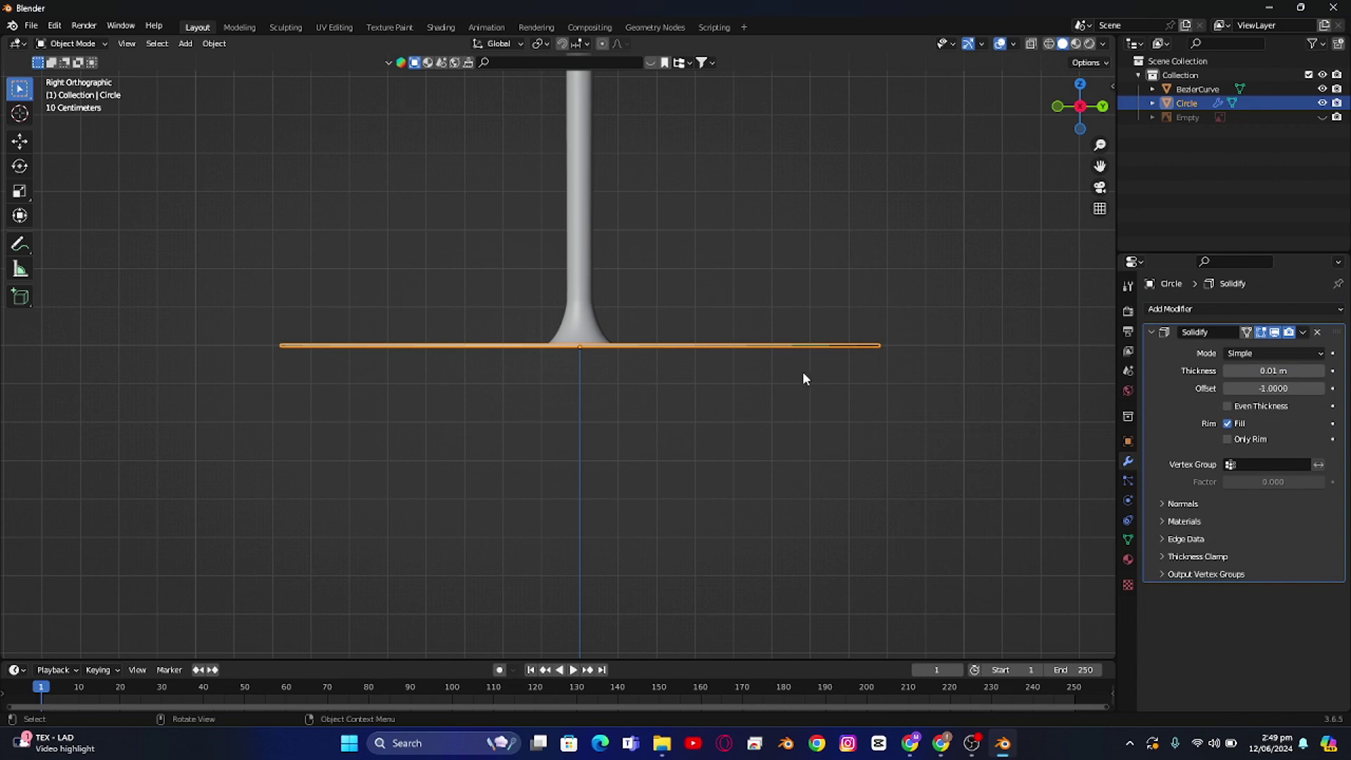
pyautogui.scroll(3, 803, 371)
pyautogui.scroll(3, 714, 397)
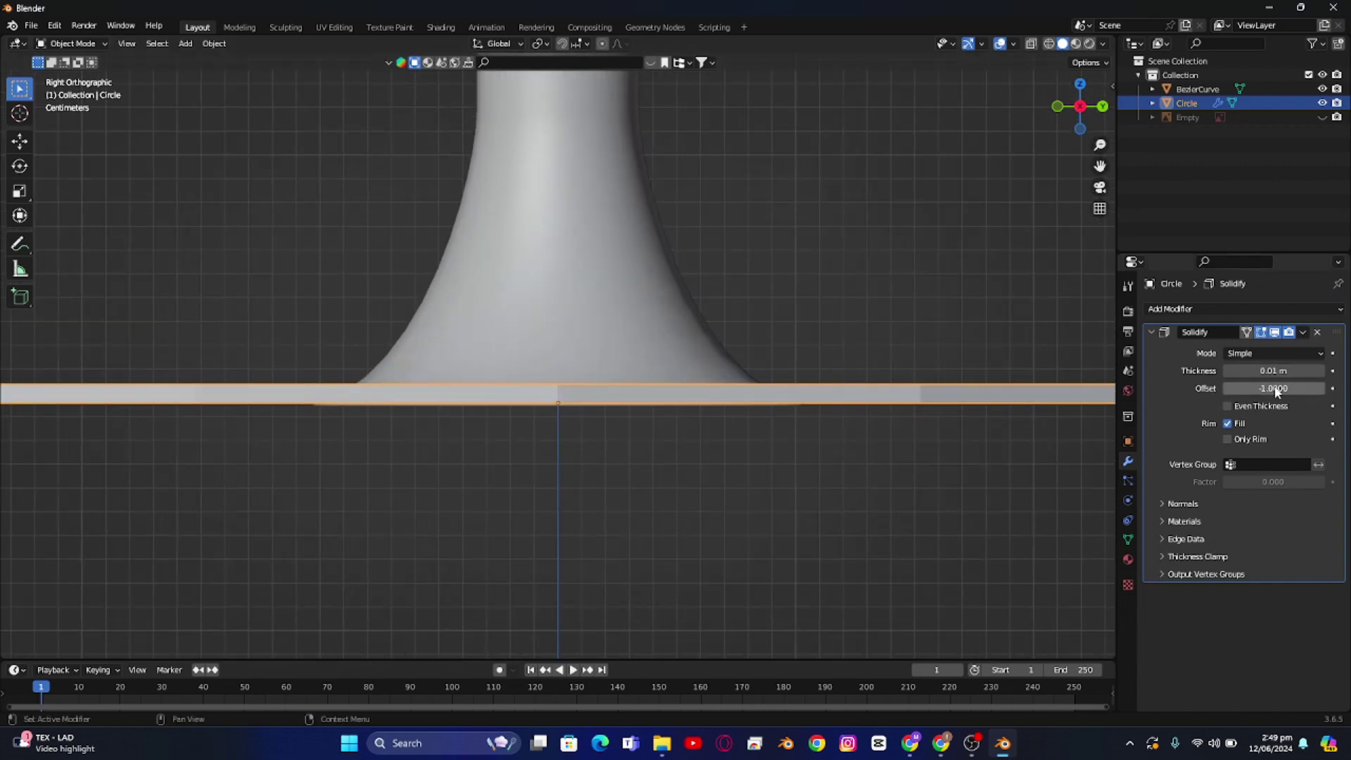
pyautogui.press('-')
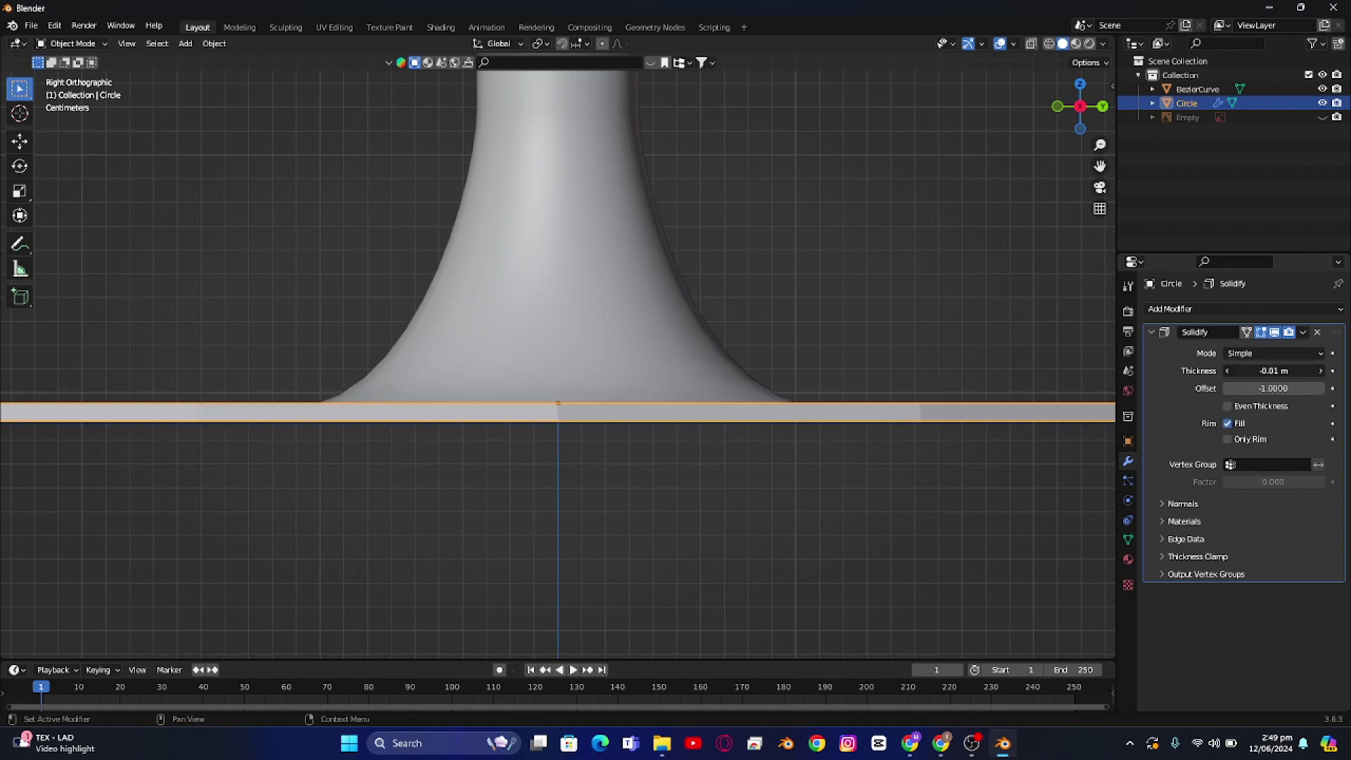
pyautogui.moveTo(1273, 371)
pyautogui.mouseDown()
pyautogui.moveTo(1253, 371)
pyautogui.moveTo(1288, 371)
pyautogui.moveTo(1266, 371)
pyautogui.mouseUp()
# Step: Shade the base disc smooth and orbit to inspect it from a low angle
pyautogui.click(895, 430)
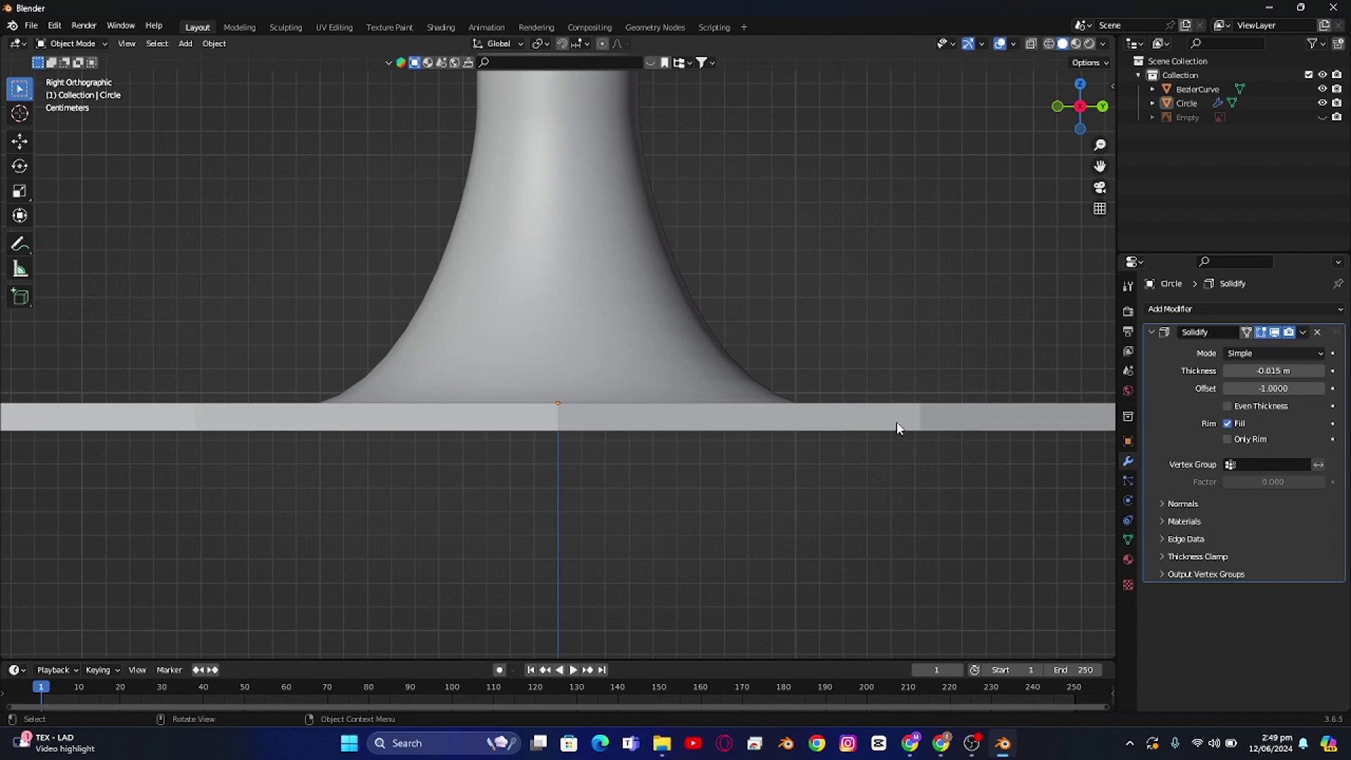
pyautogui.click(897, 428)
pyautogui.rightClick(897, 421)
pyautogui.click(882, 383)
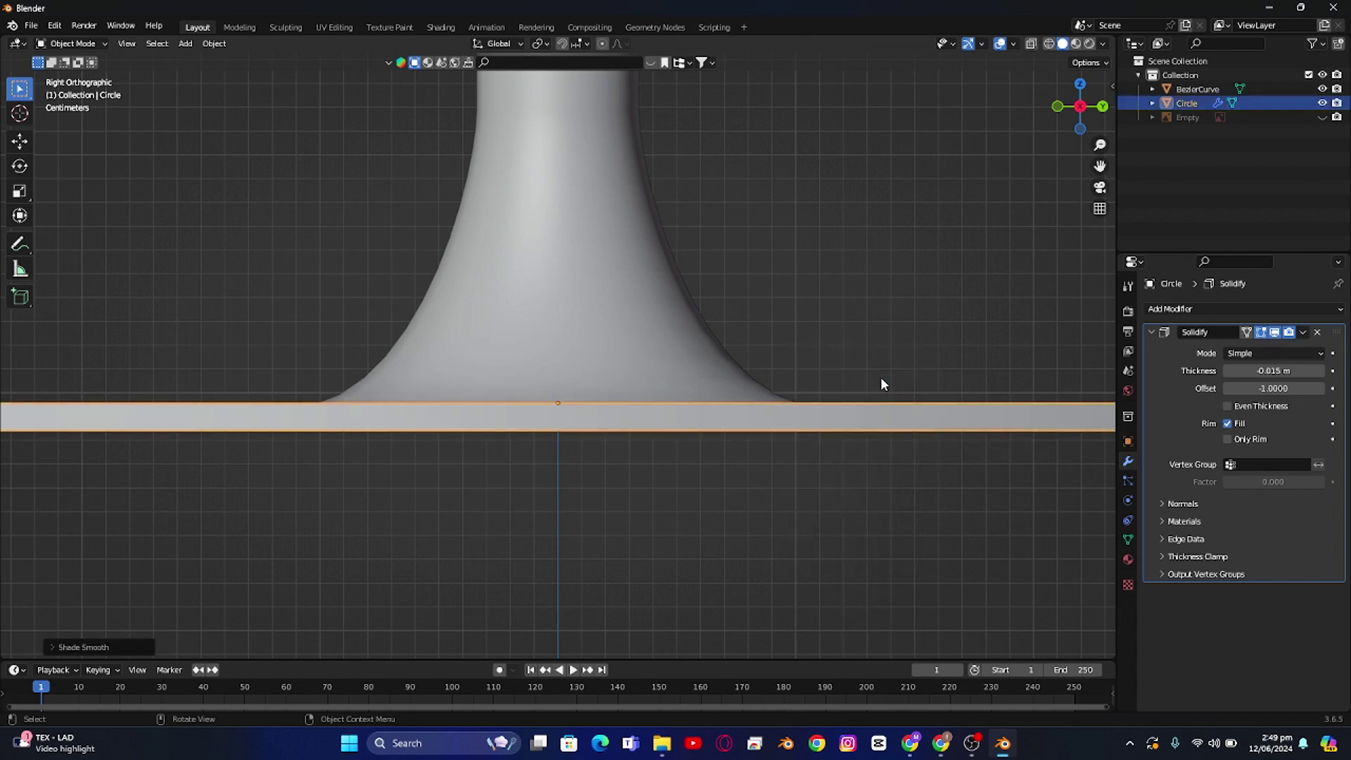
pyautogui.click(882, 384)
pyautogui.moveTo(889, 381); pyautogui.dragTo(763, 431, button='middle')
pyautogui.scroll(-3, 833, 405)
pyautogui.scroll(-3, 731, 476)
pyautogui.scroll(3, 724, 482)
pyautogui.scroll(3, 732, 394)
pyautogui.keyDown('shift'); pyautogui.moveTo(703, 359); pyautogui.dragTo(681, 366, button='middle'); pyautogui.keyUp('shift')
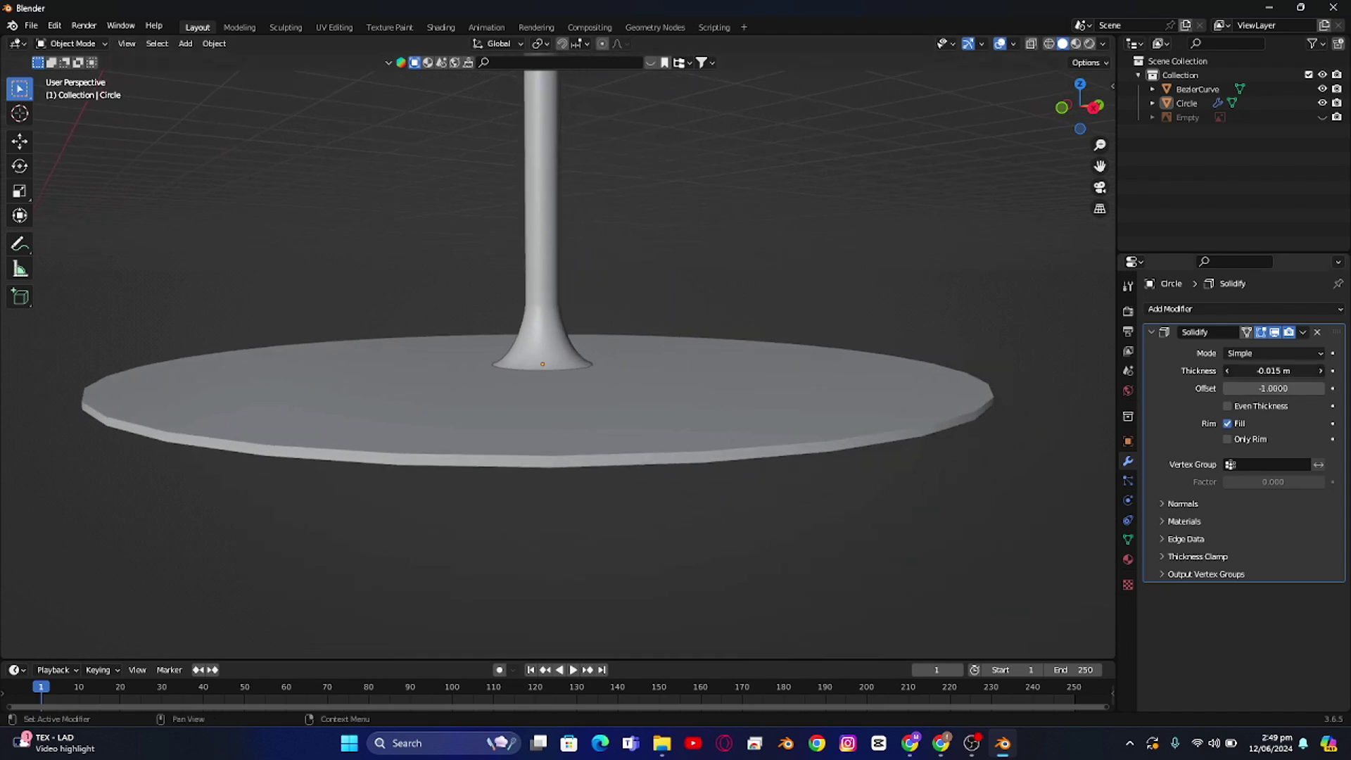
# Step: Set the Solidify thickness to -0.02 m
pyautogui.moveTo(1273, 371)
pyautogui.mouseDown()
pyautogui.moveTo(1249, 371)
pyautogui.moveTo(1266, 371)
pyautogui.mouseUp()
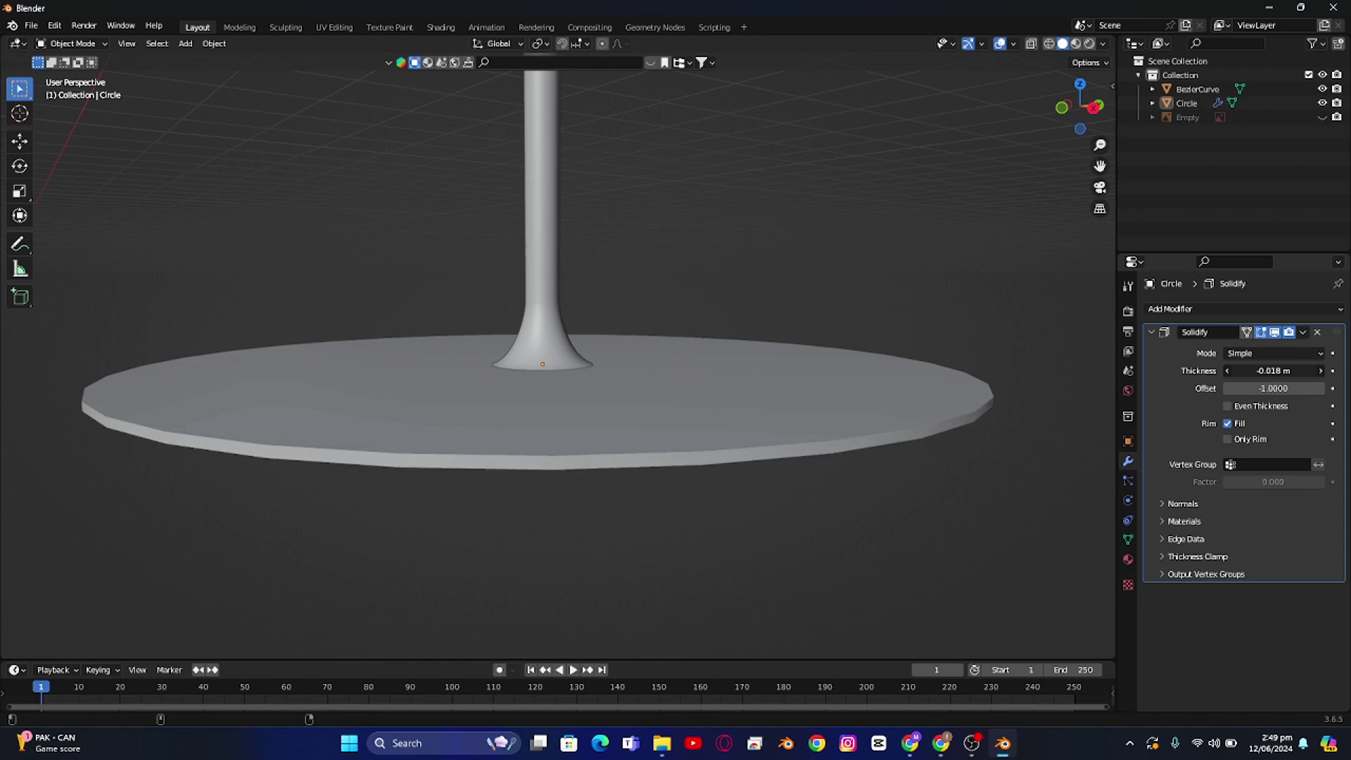
pyautogui.click(1270, 371)
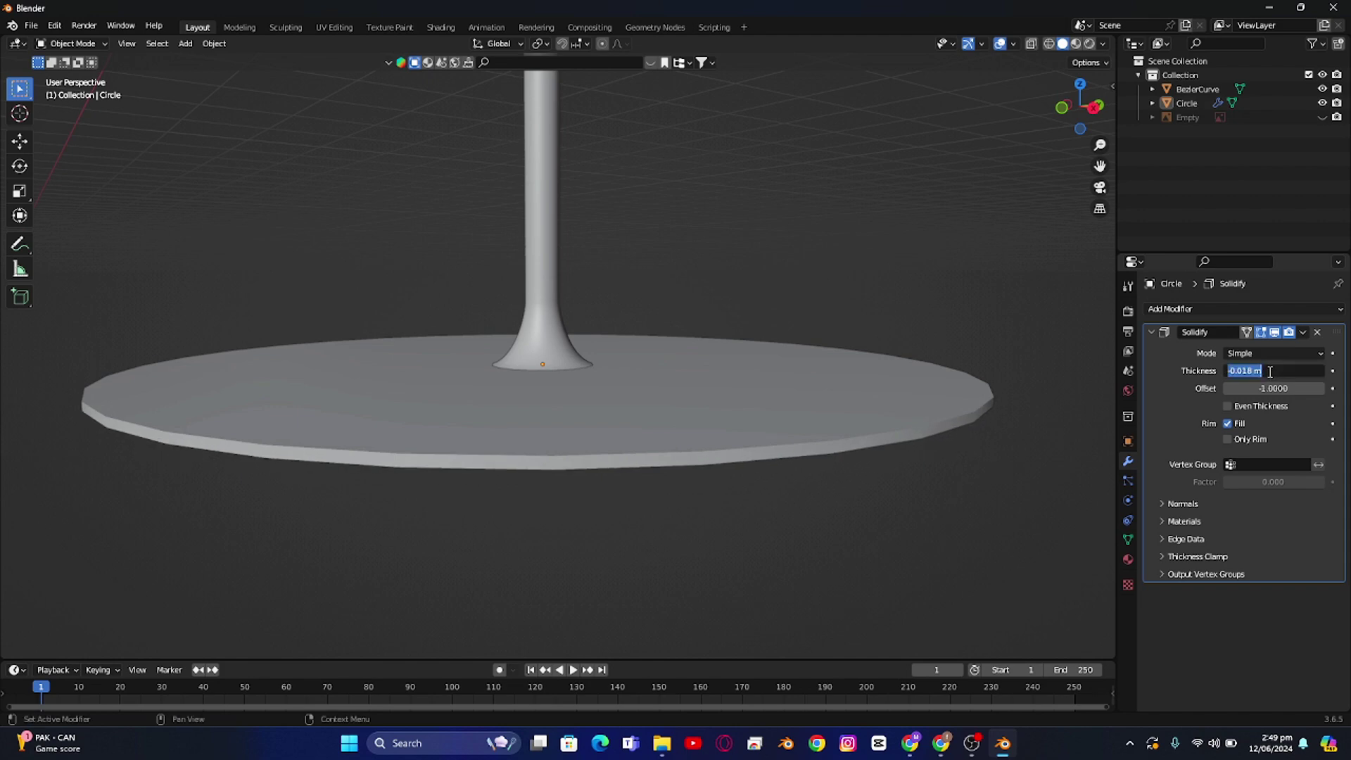
pyautogui.click(1251, 371)
pyautogui.press('Return')
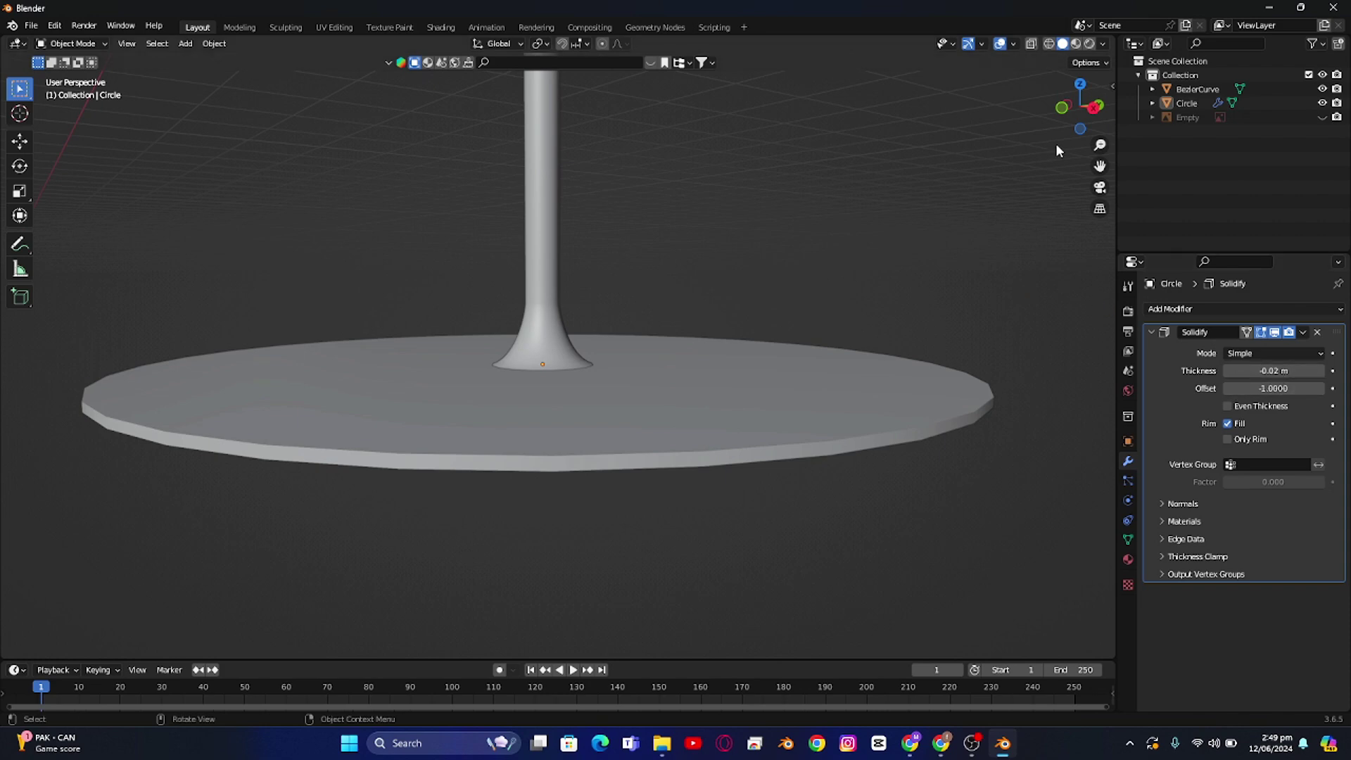
# Step: Switch to Right view and select the wine glass BezierCurve object
pyautogui.click(1094, 106)
pyautogui.scroll(-1, 686, 242)
pyautogui.keyDown('shift'); pyautogui.moveTo(647, 278); pyautogui.dragTo(628, 378, button='middle'); pyautogui.keyUp('shift')
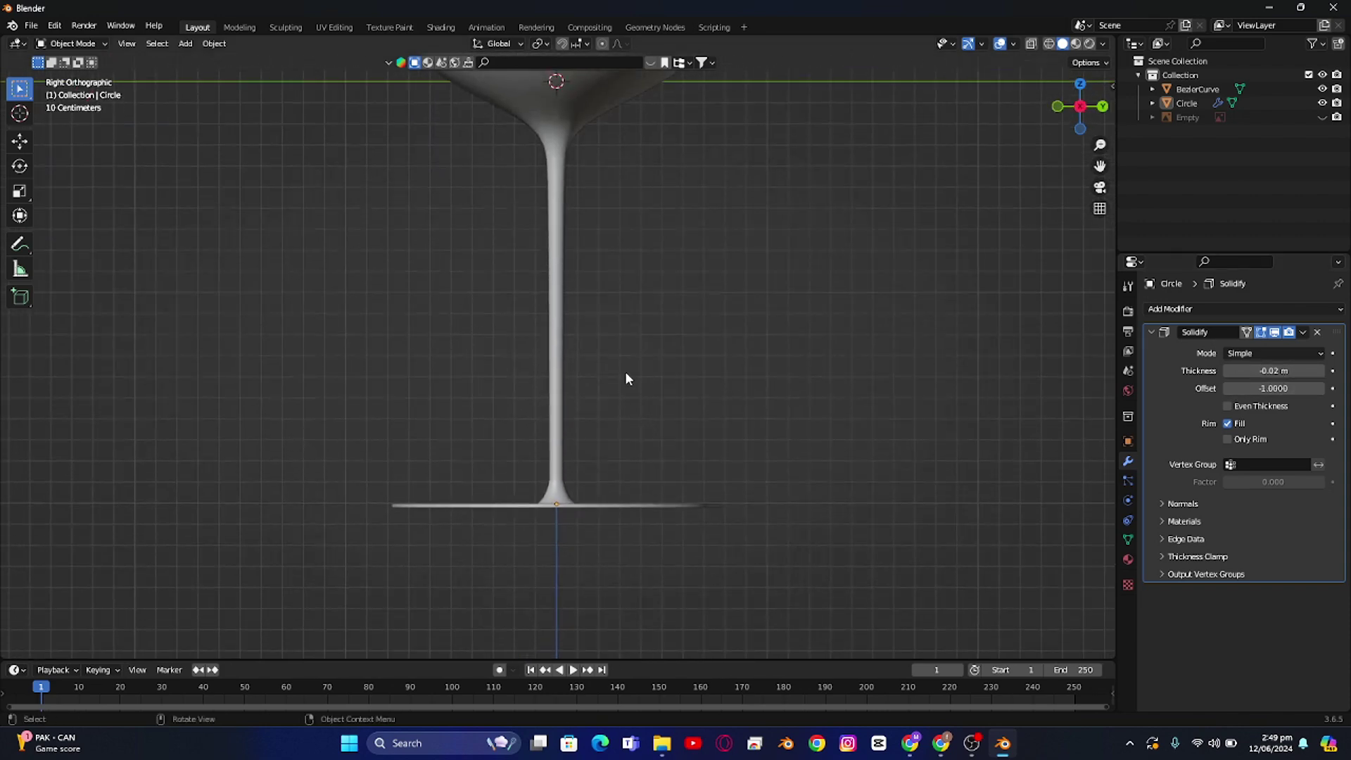
pyautogui.scroll(-4, 634, 383)
pyautogui.click(637, 323)
pyautogui.keyDown('shift'); pyautogui.moveTo(706, 344); pyautogui.dragTo(722, 315, button='middle'); pyautogui.keyUp('shift')
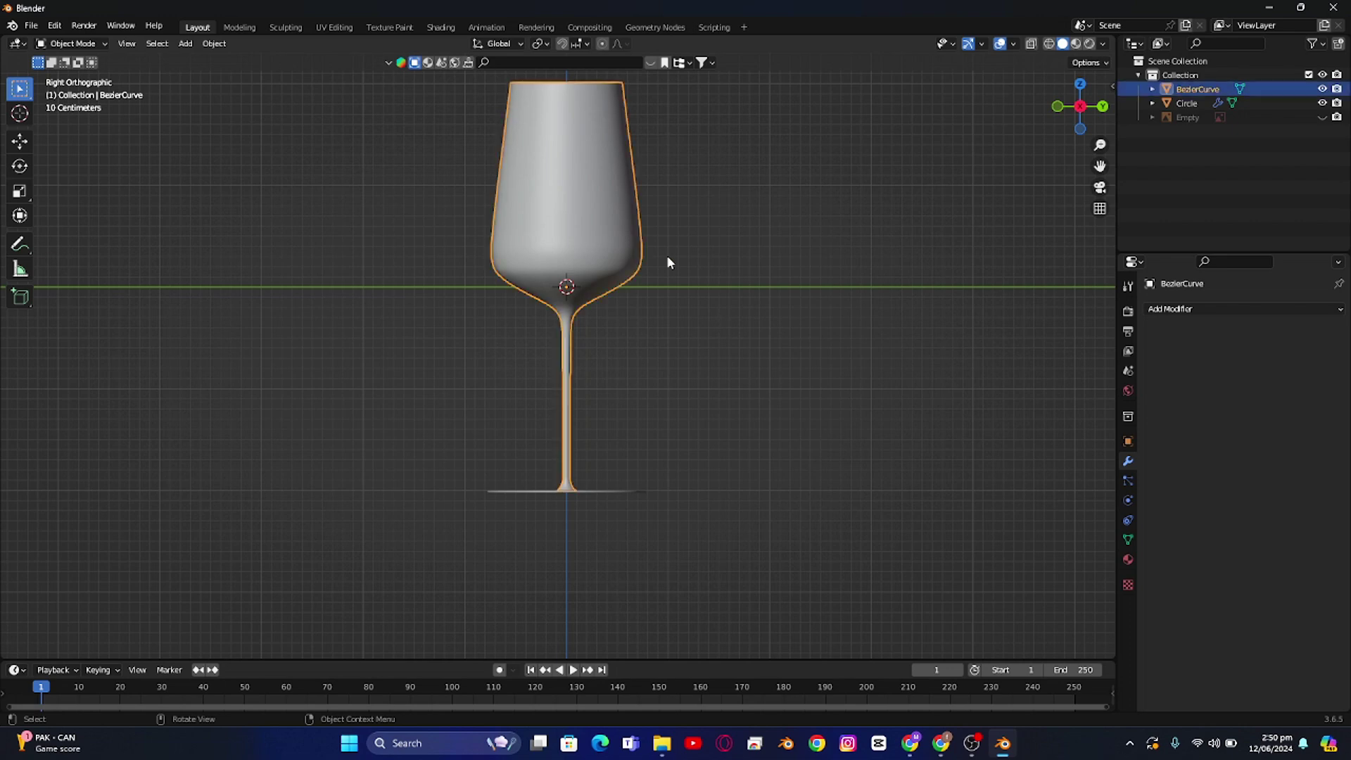
# Step: Select the wine glass and switch the viewport to Material Preview shading
pyautogui.keyDown('shift'); pyautogui.moveTo(667, 262); pyautogui.dragTo(707, 298, button='middle'); pyautogui.keyUp('shift')
pyautogui.click(707, 299)
pyautogui.click(578, 278)
pyautogui.click(763, 257)
pyautogui.click(609, 281)
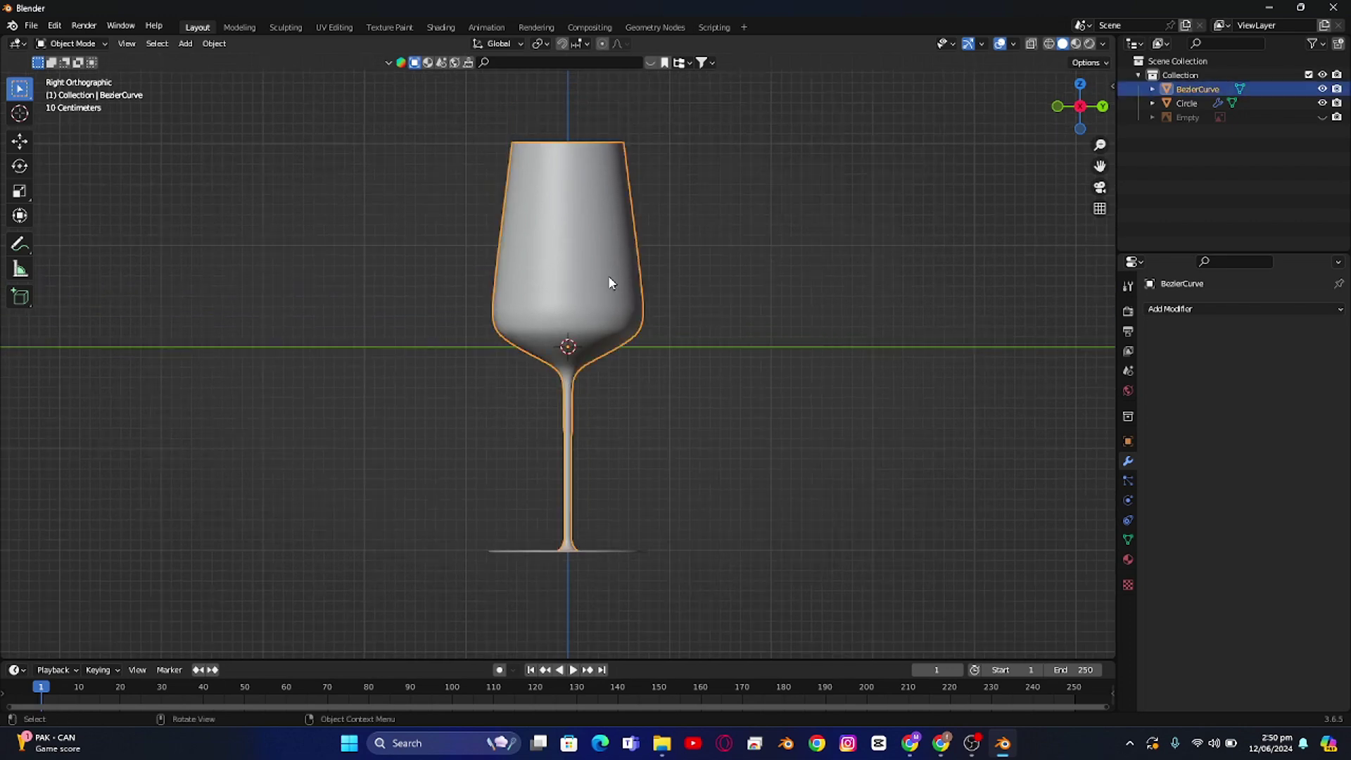
pyautogui.click(1076, 45)
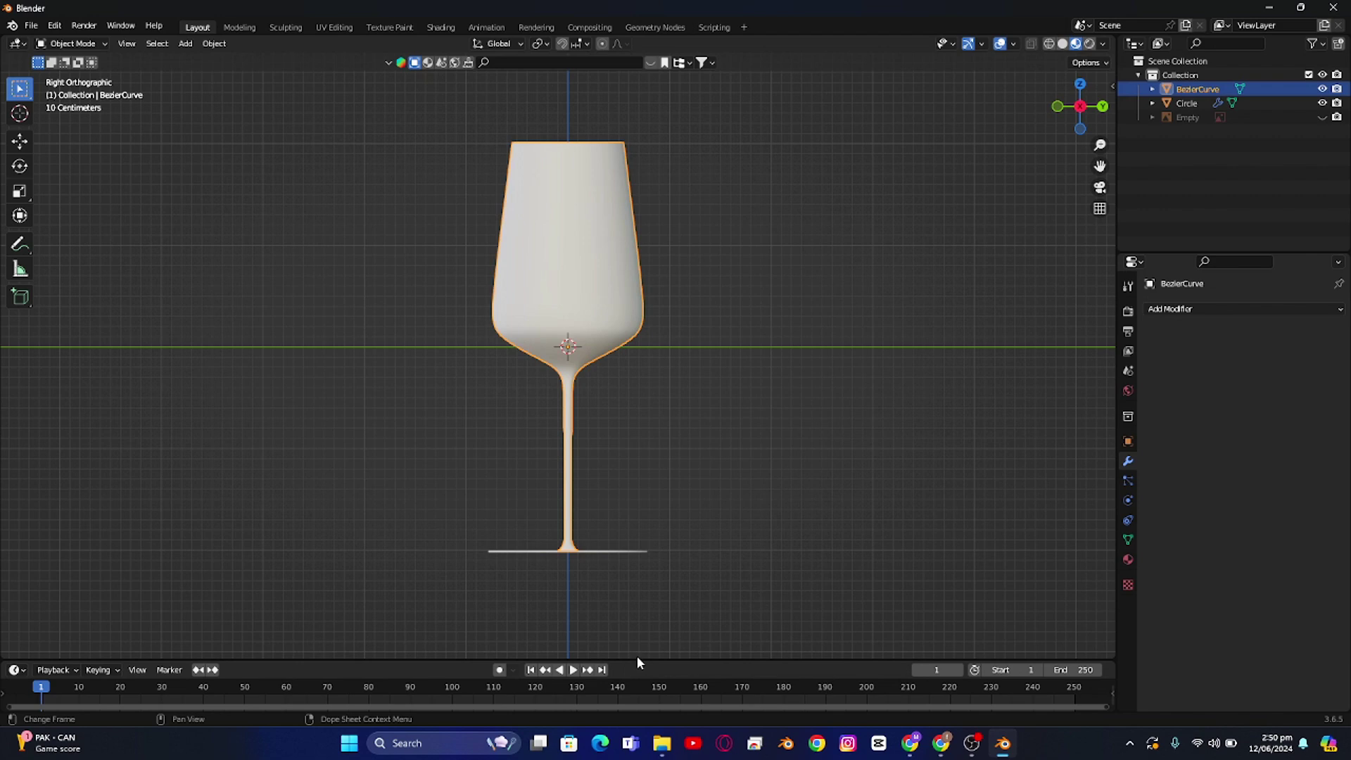
# Step: Enlarge the timeline area below the viewport and reselect the glass
pyautogui.moveTo(630, 656); pyautogui.dragTo(633, 454)
pyautogui.click(676, 303)
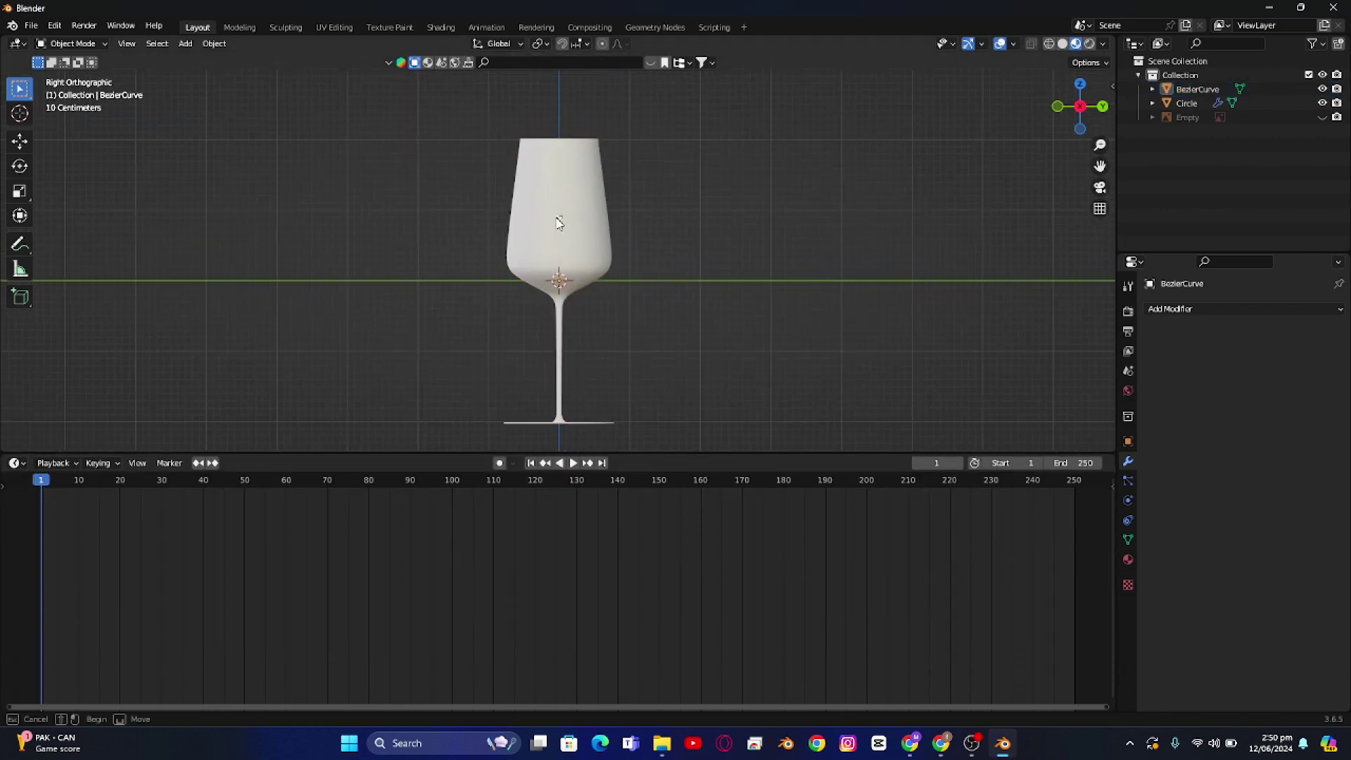
pyautogui.click(519, 262)
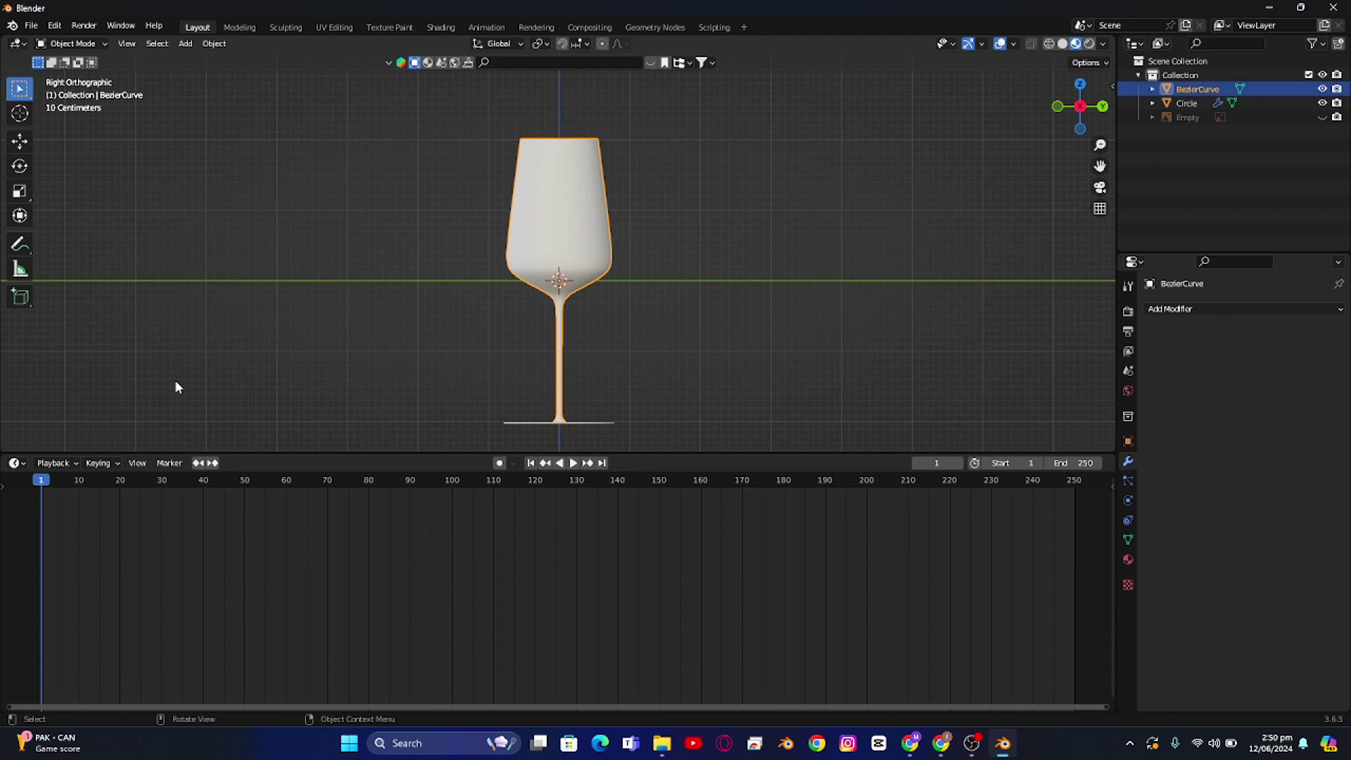
# Step: Turn the lower area into a Shader Editor, create Material.001 and delete its Principled BSDF
pyautogui.click(16, 465)
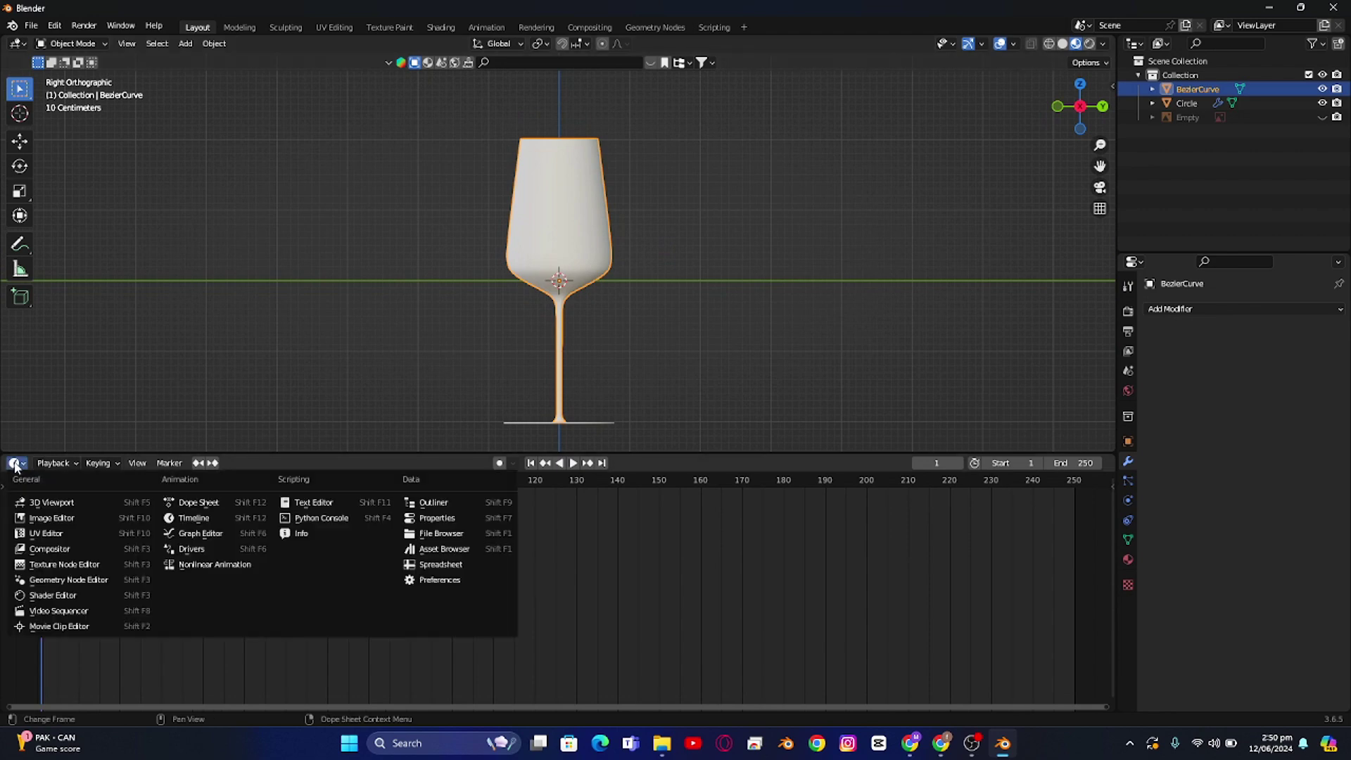
pyautogui.click(61, 597)
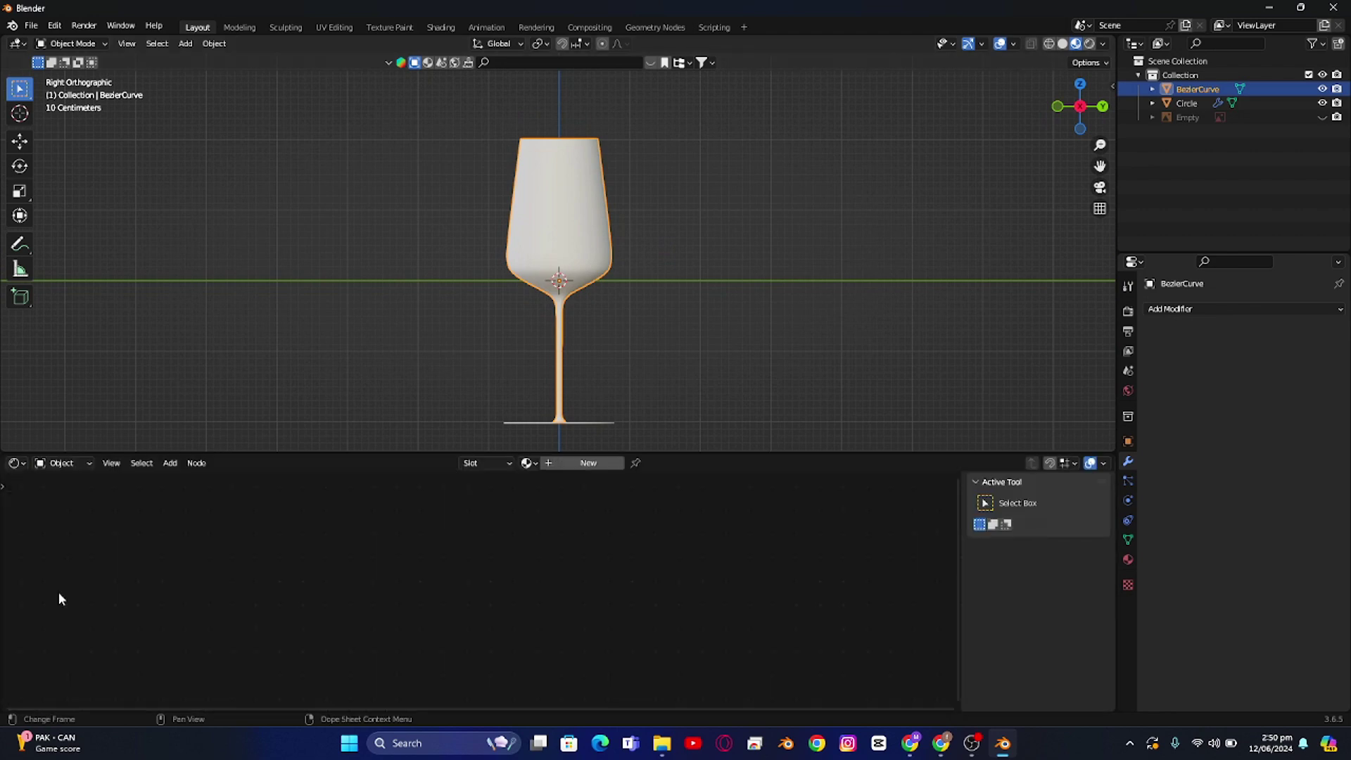
pyautogui.click(591, 463)
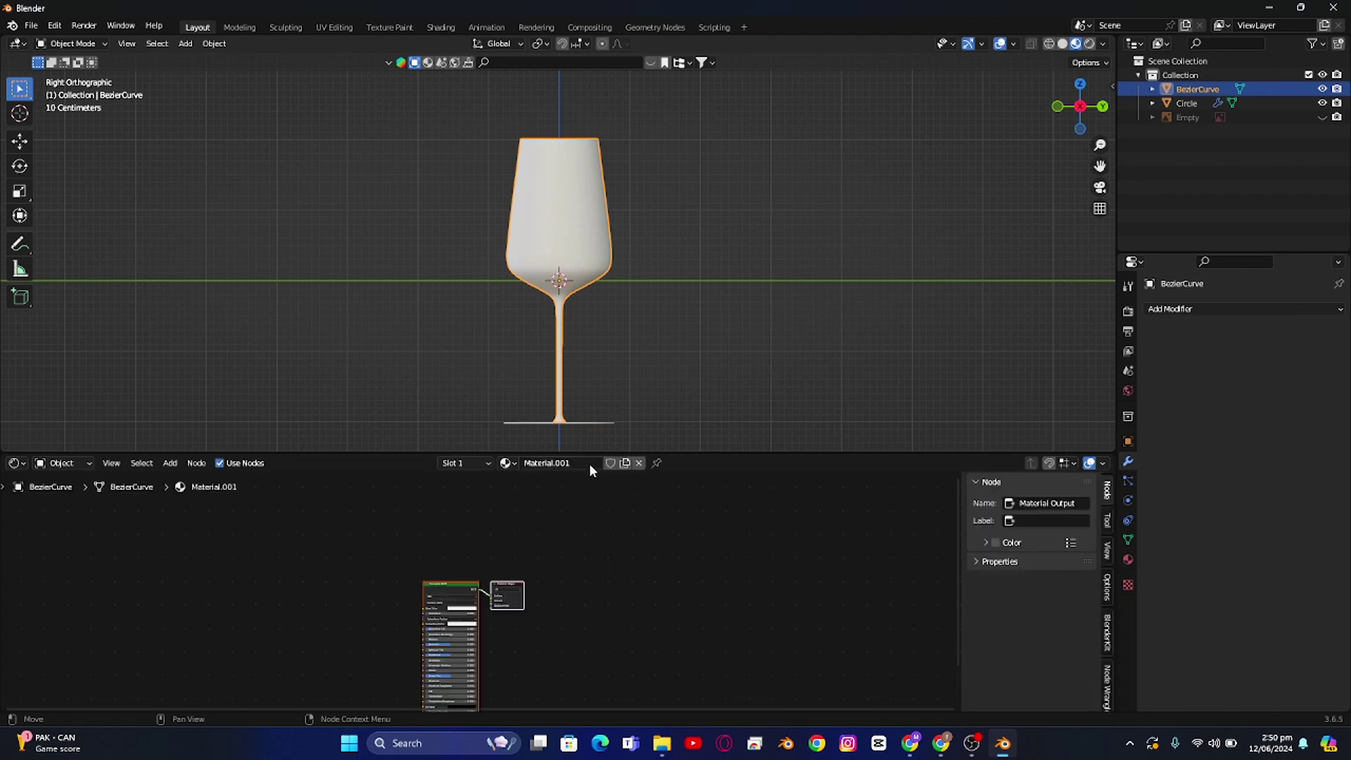
pyautogui.scroll(4, 514, 535)
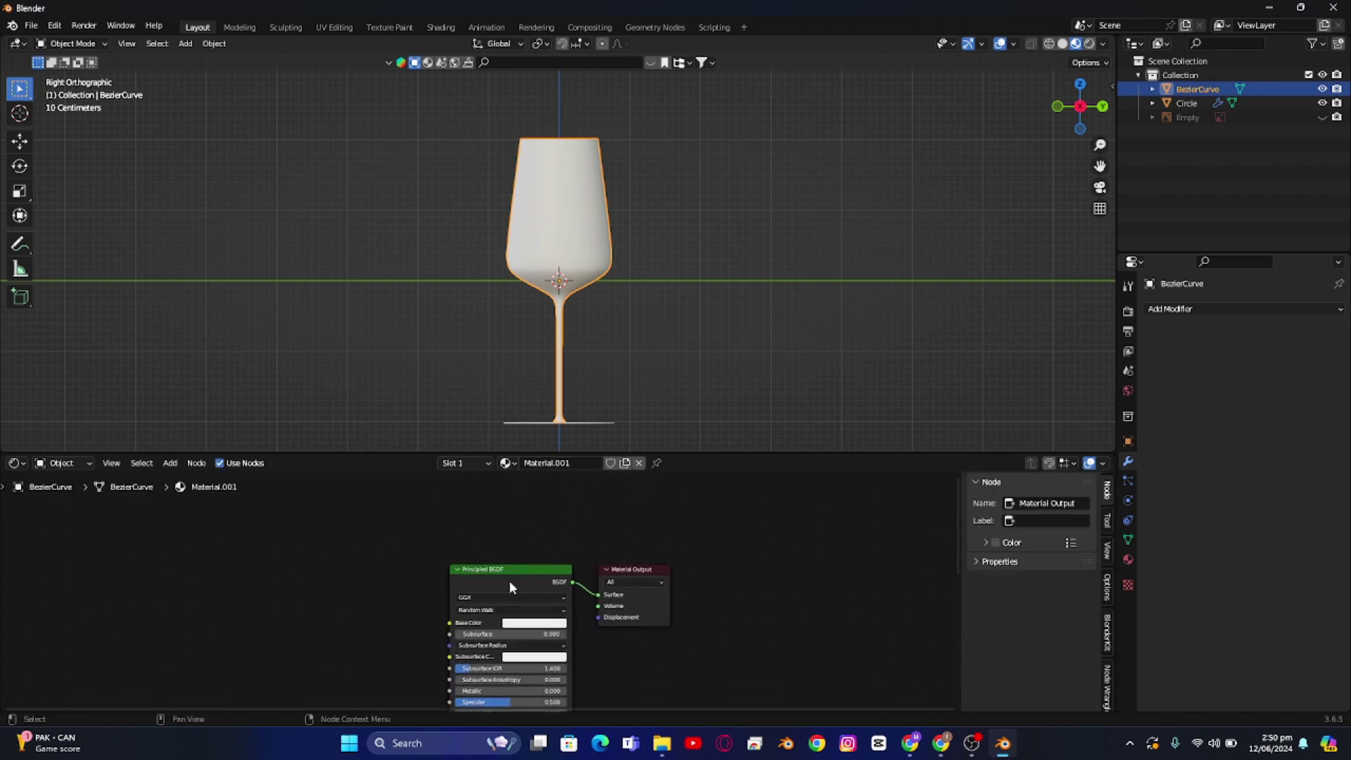
pyautogui.click(490, 581)
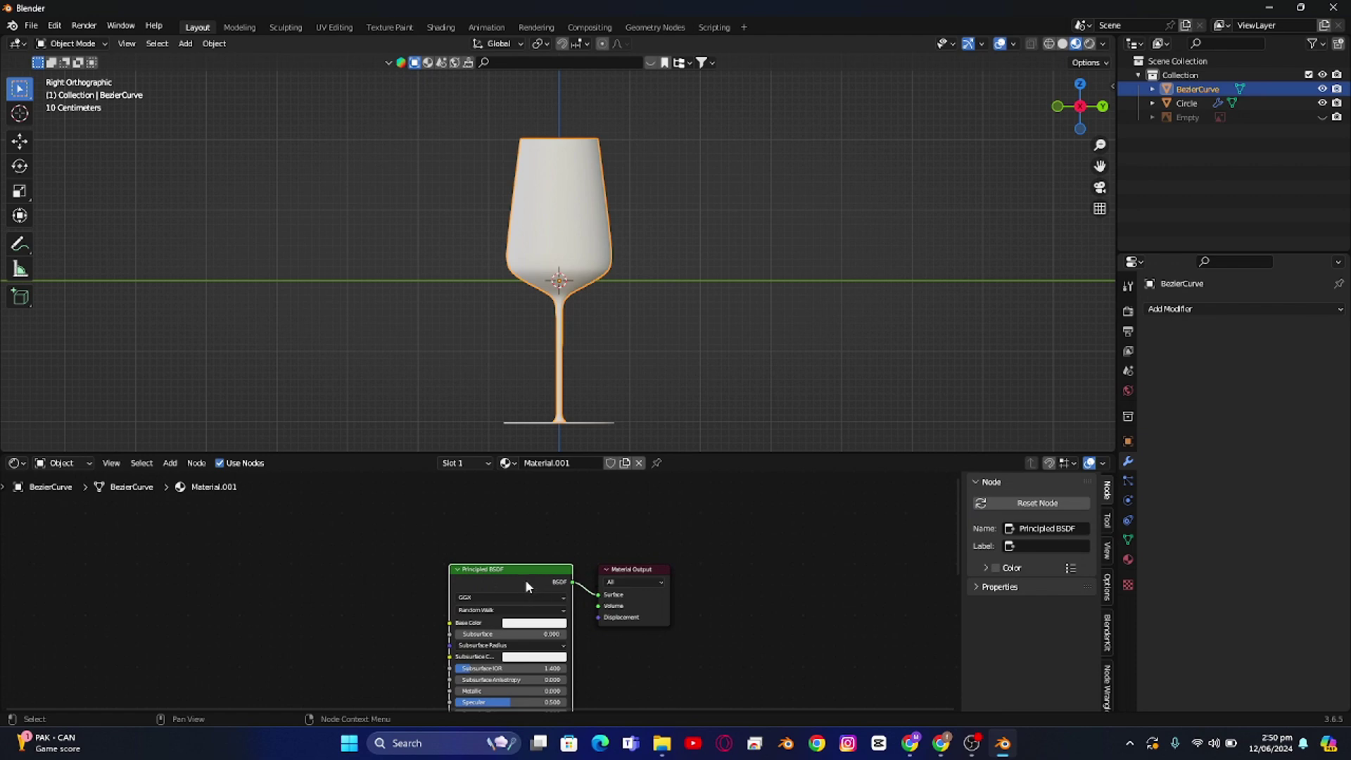
pyautogui.press('Delete')
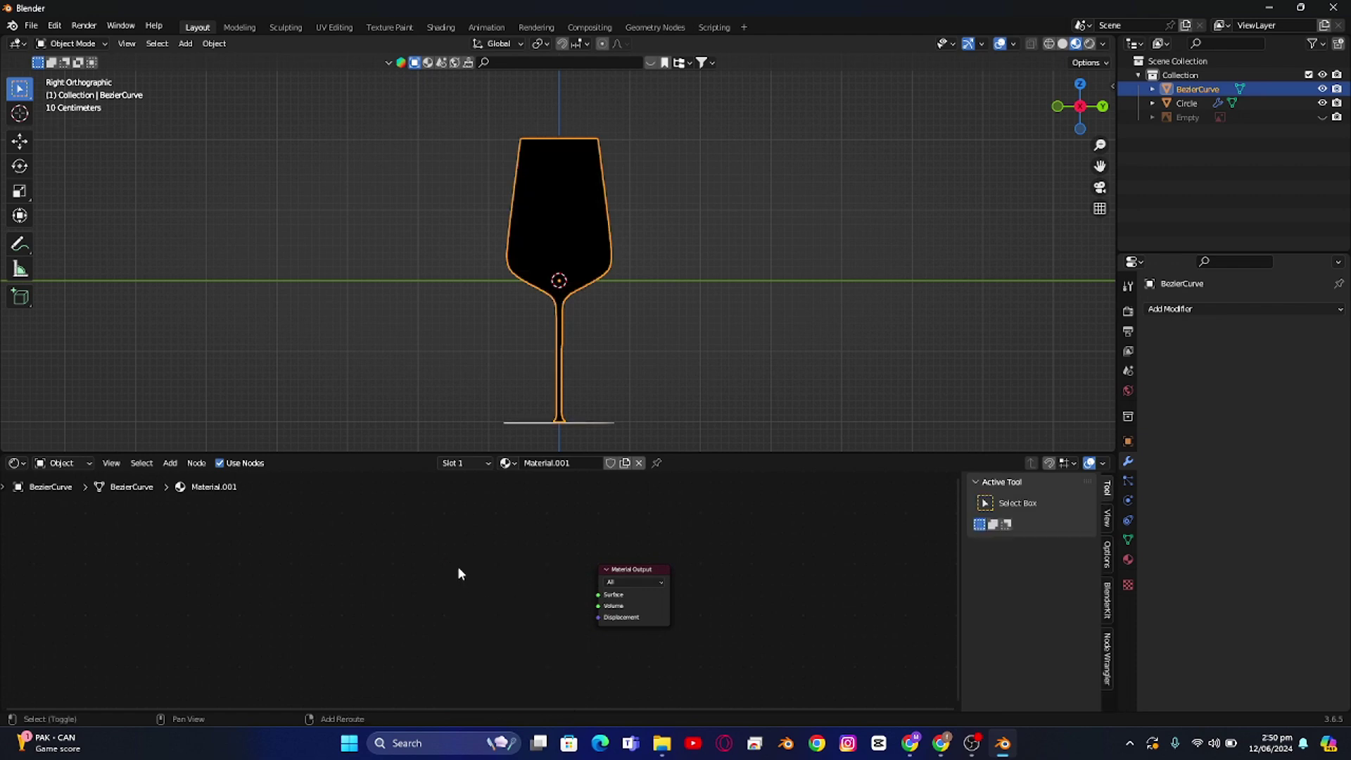
# Step: Add a Glass BSDF node and connect it to the Material Output's Surface
pyautogui.hotkey('shift', 'a')
pyautogui.click(446, 561)
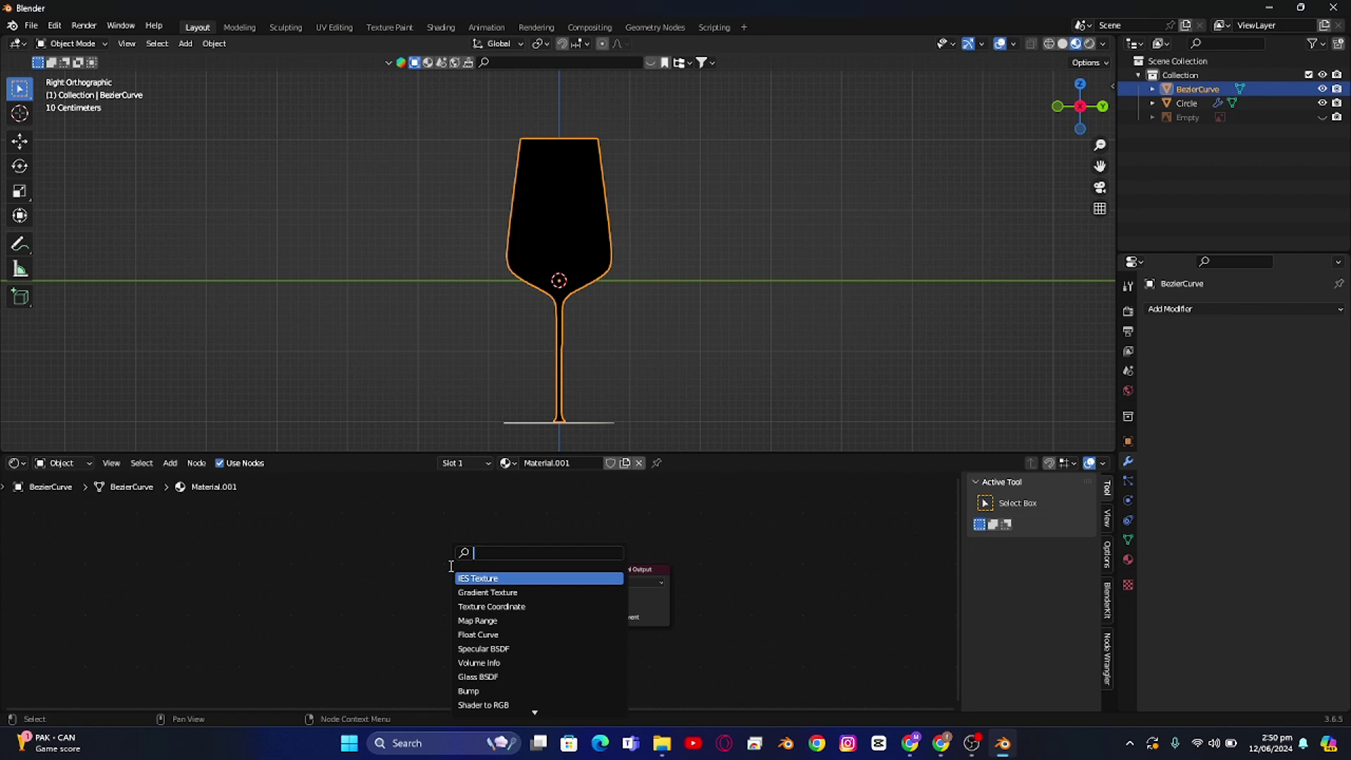
pyautogui.write('GLAS')
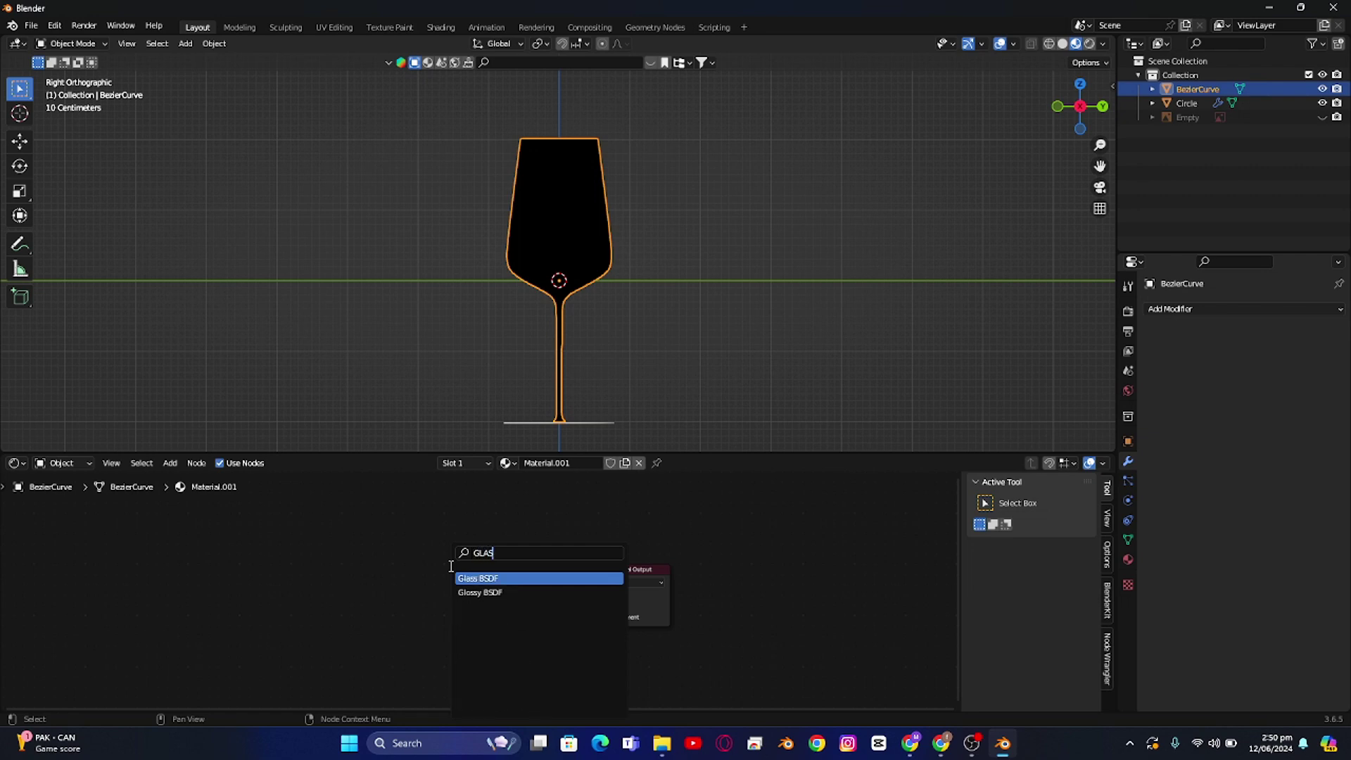
pyautogui.click(510, 577)
pyautogui.click(528, 590)
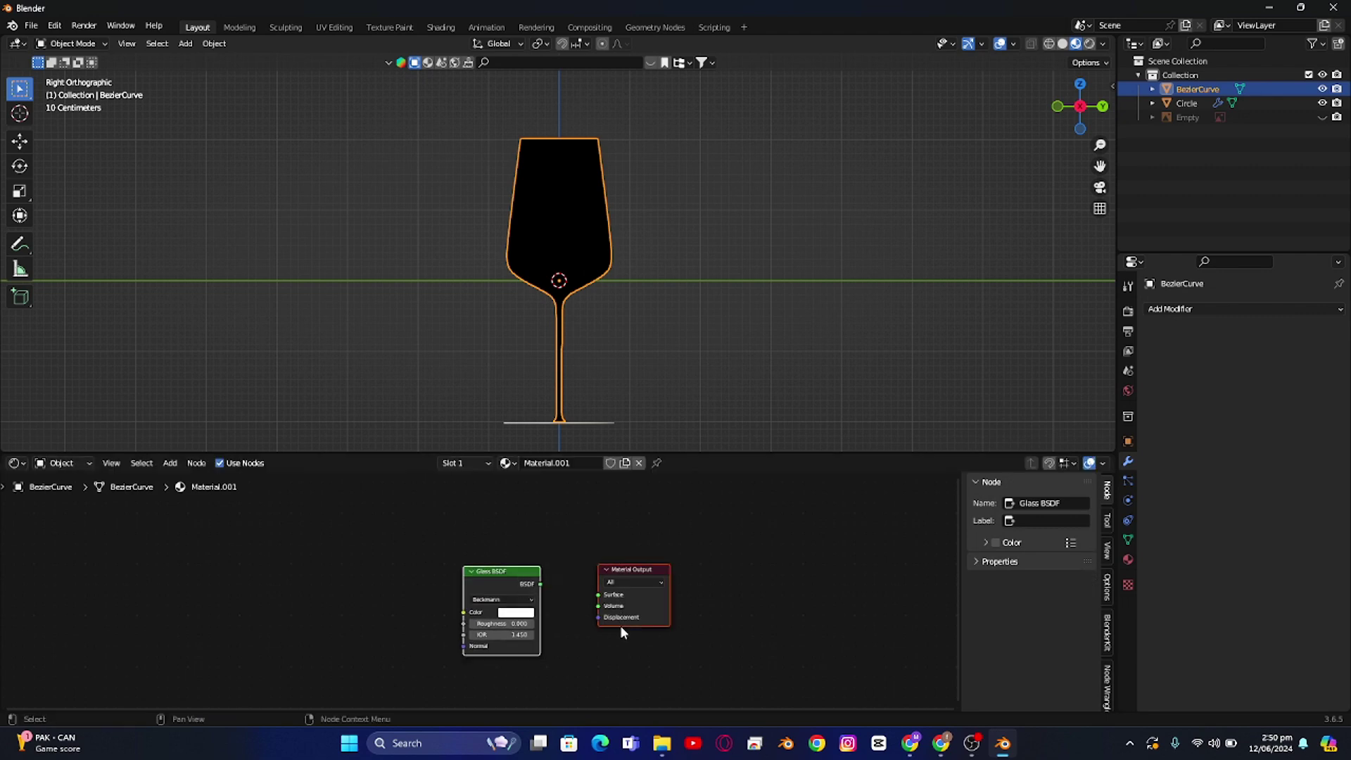
pyautogui.press('f')
pyautogui.scroll(1, 619, 625)
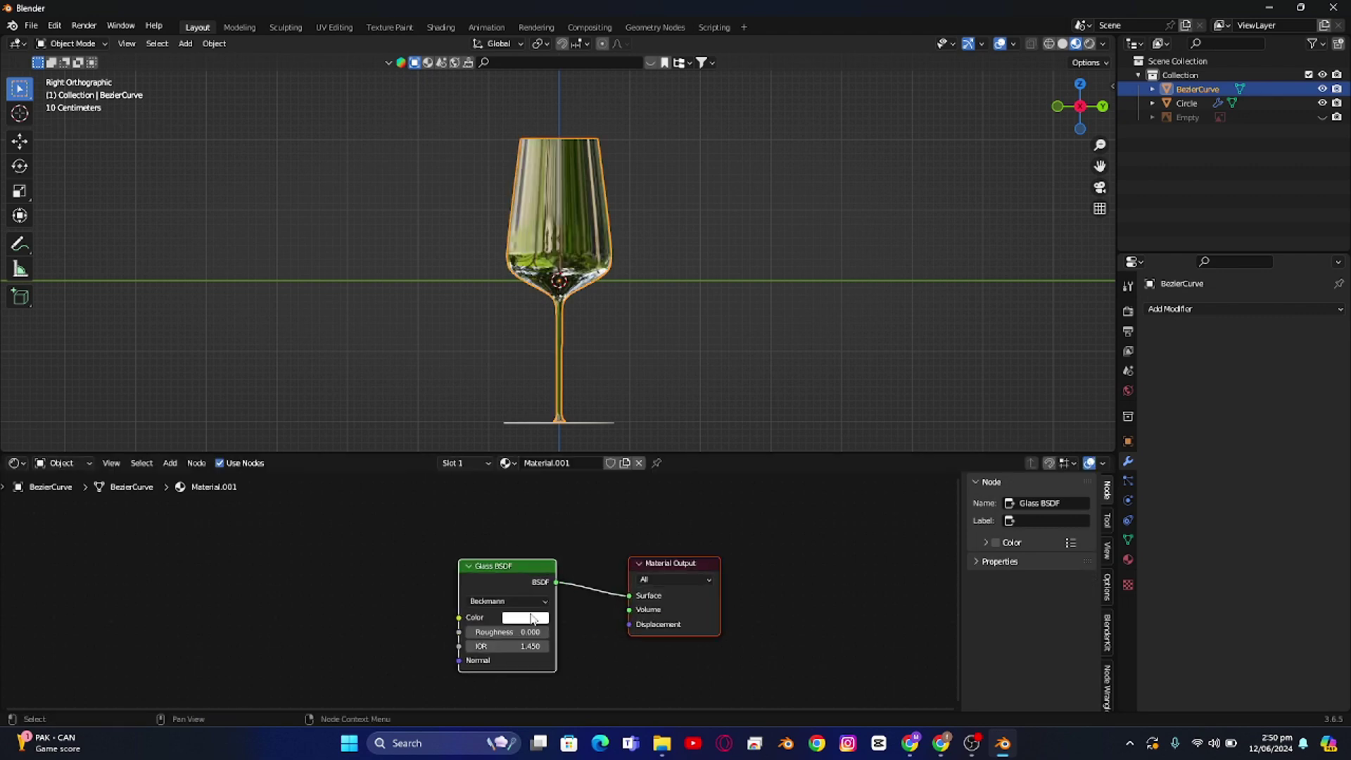
pyautogui.scroll(3, 654, 218)
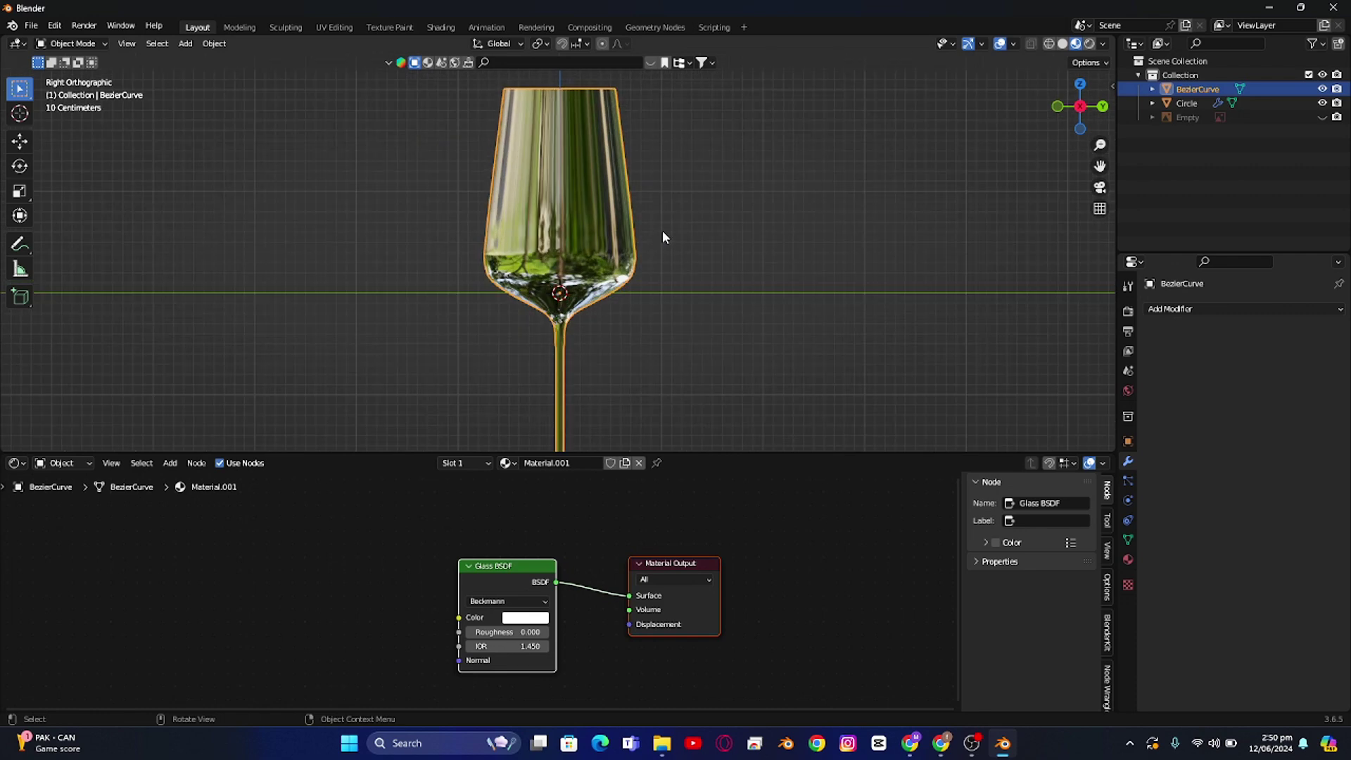
pyautogui.moveTo(662, 230)
pyautogui.mouseDown(button='middle')
pyautogui.moveTo(614, 239)
pyautogui.moveTo(706, 263)
pyautogui.moveTo(669, 251)
pyautogui.moveTo(614, 281)
pyautogui.moveTo(658, 238)
pyautogui.mouseUp(button='middle')
pyautogui.scroll(-2, 614, 280)
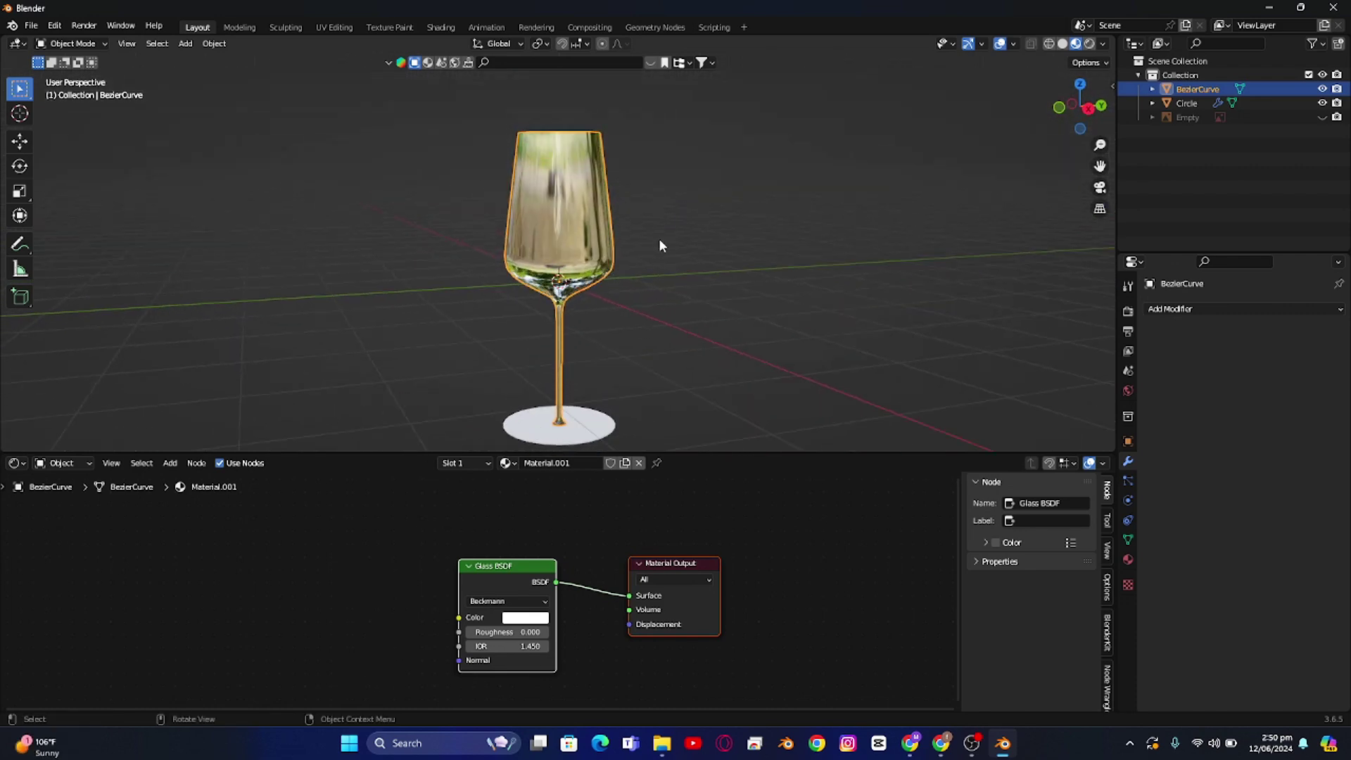
# Step: Switch the viewport to Rendered shading and set the render engine to Cycles
pyautogui.click(1090, 43)
pyautogui.click(1102, 44)
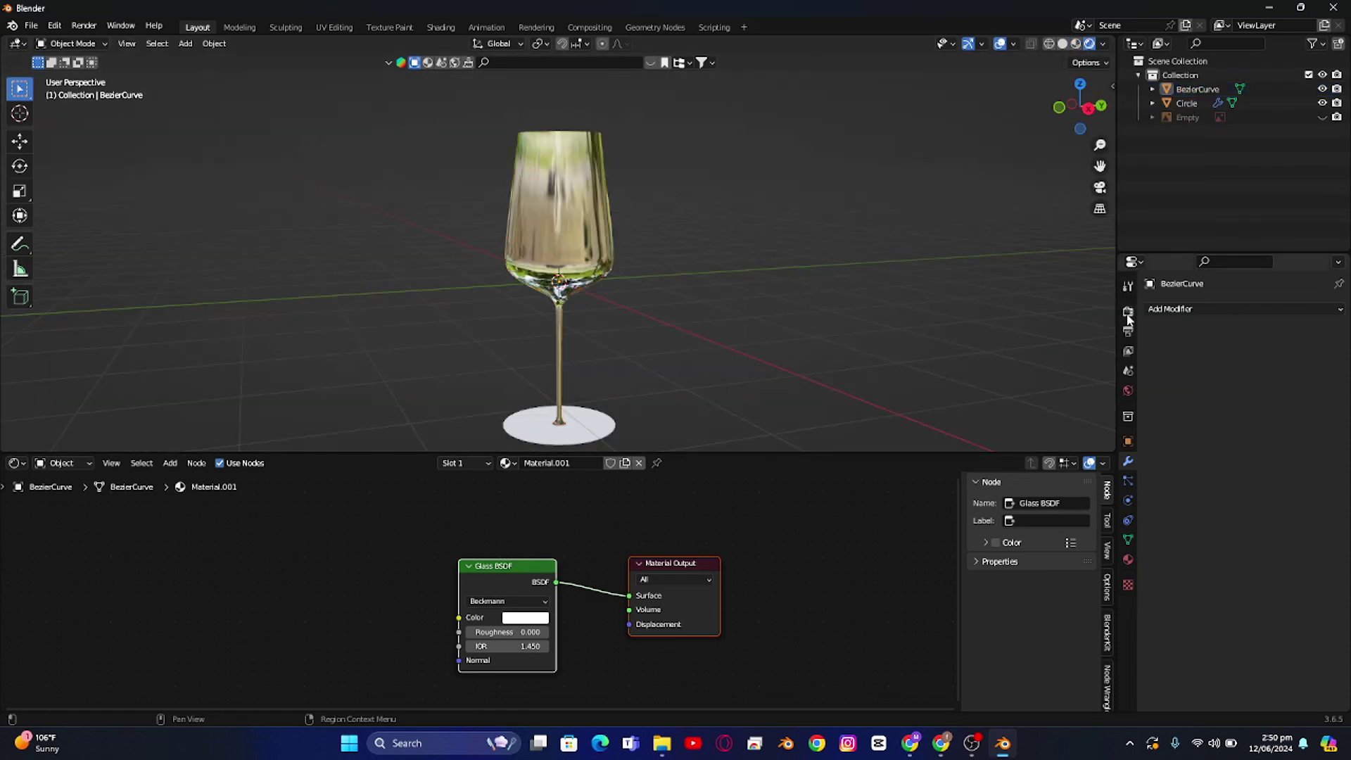
pyautogui.click(1128, 311)
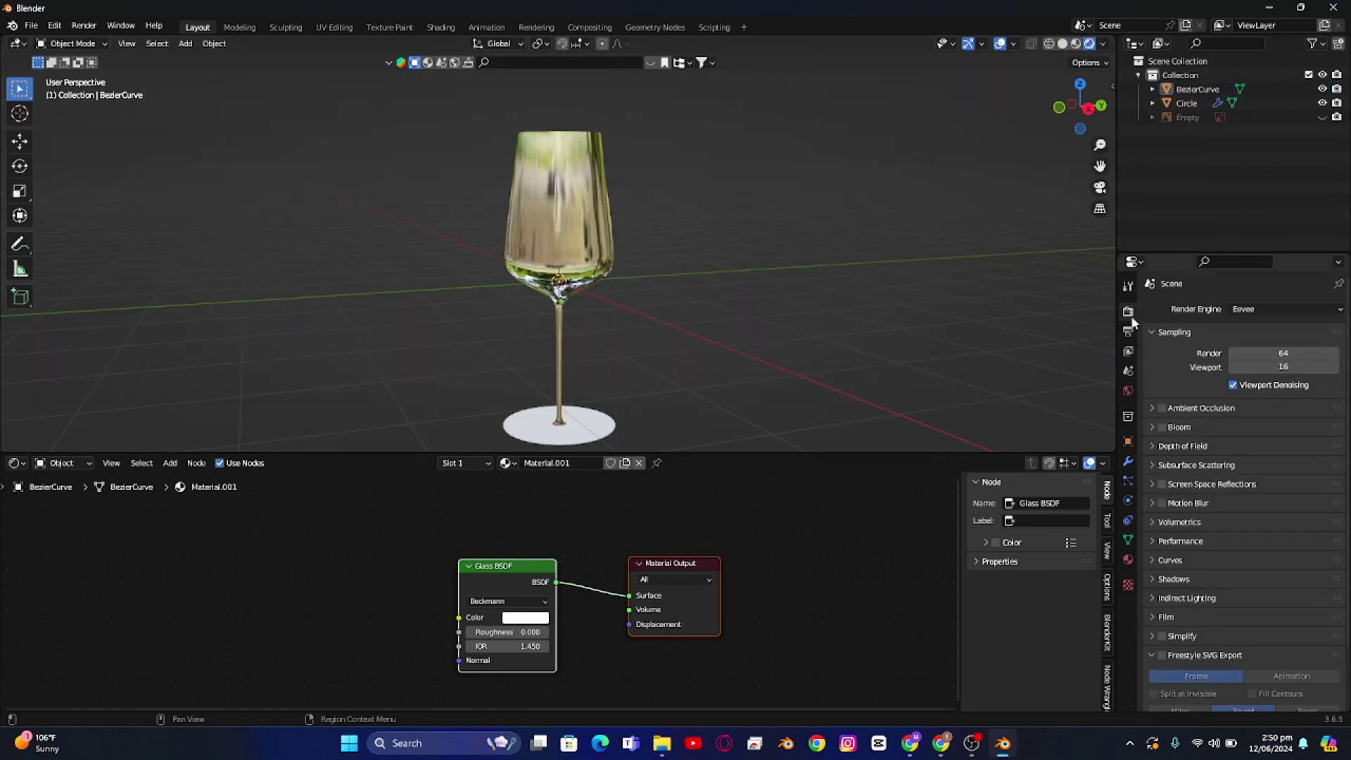
pyautogui.click(1237, 313)
pyautogui.click(1249, 350)
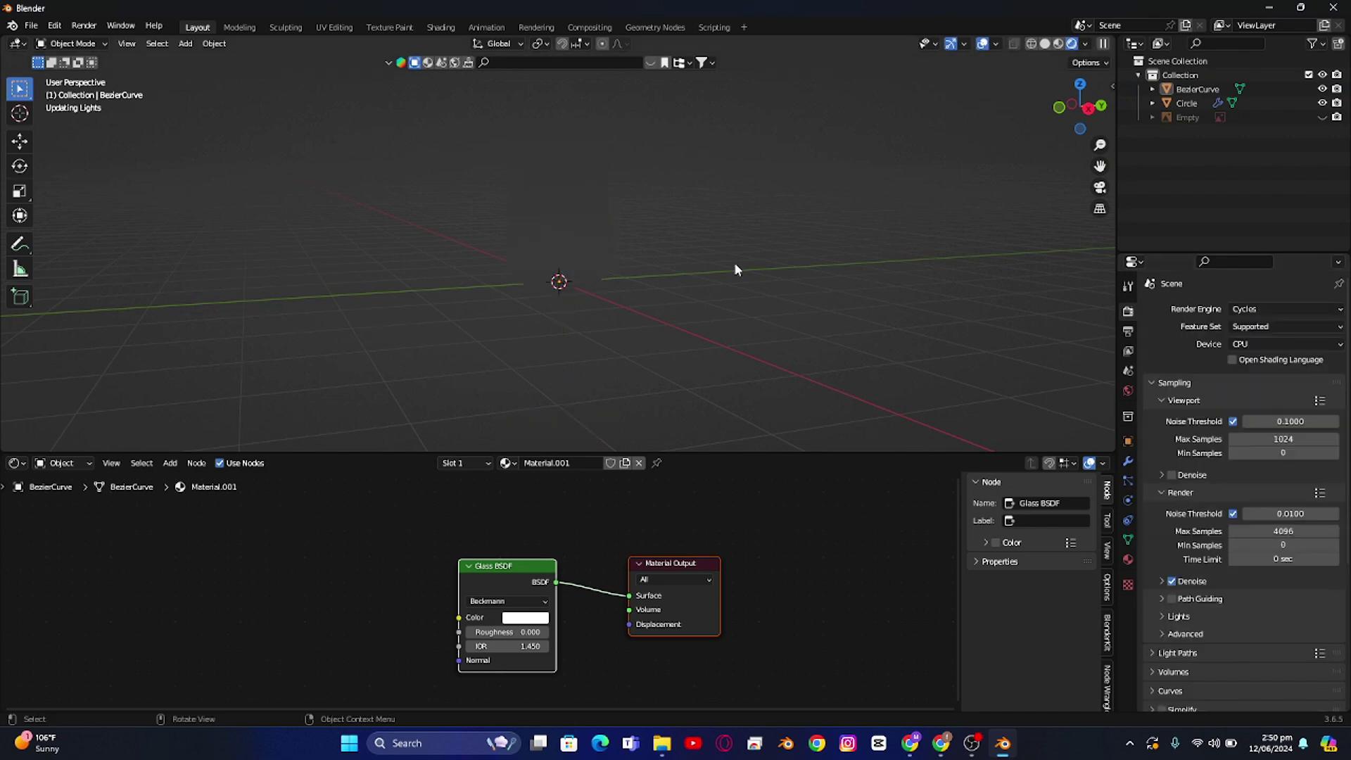
pyautogui.scroll(-2, 601, 254)
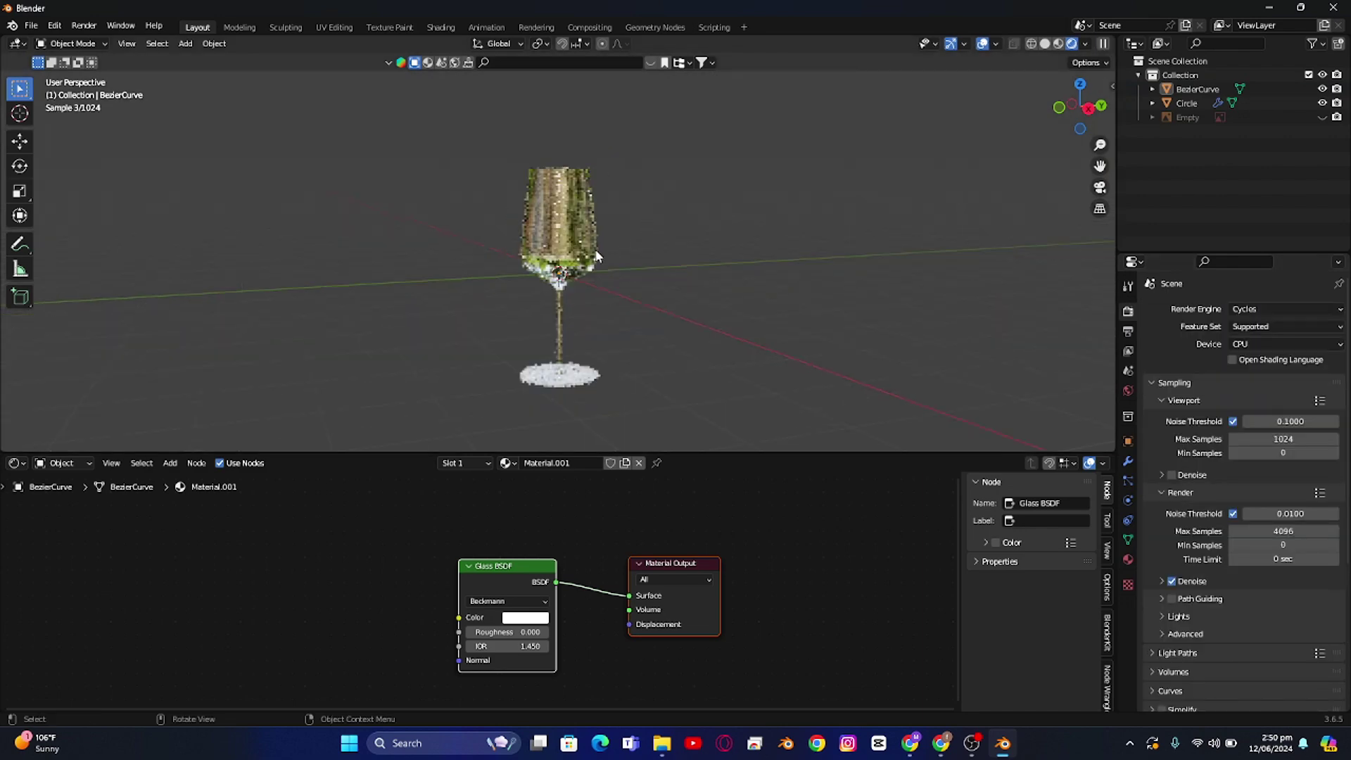
pyautogui.scroll(2, 597, 257)
# Step: Deselect the glass with an empty box selection and orbit to view it from above
pyautogui.click(602, 233)
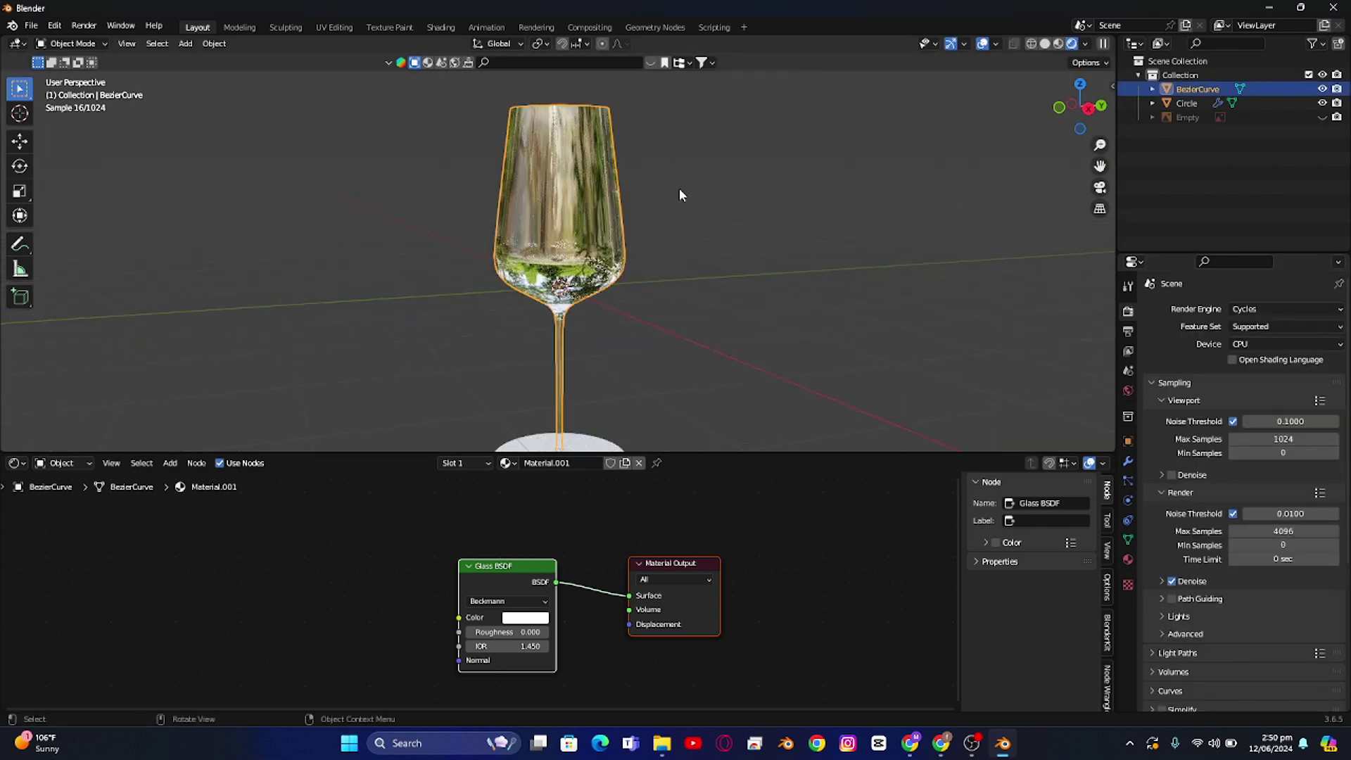
pyautogui.press('b')
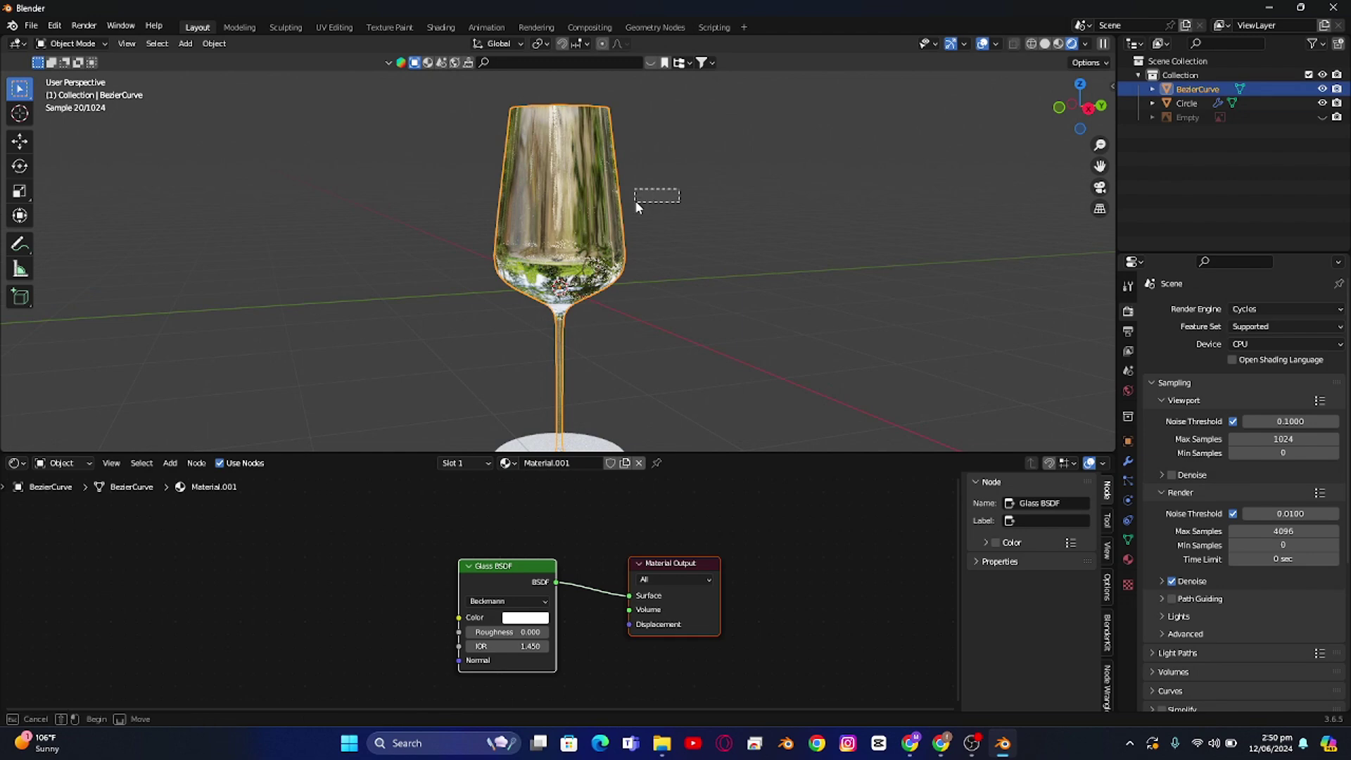
pyautogui.moveTo(636, 201); pyautogui.dragTo(637, 199, button='middle')
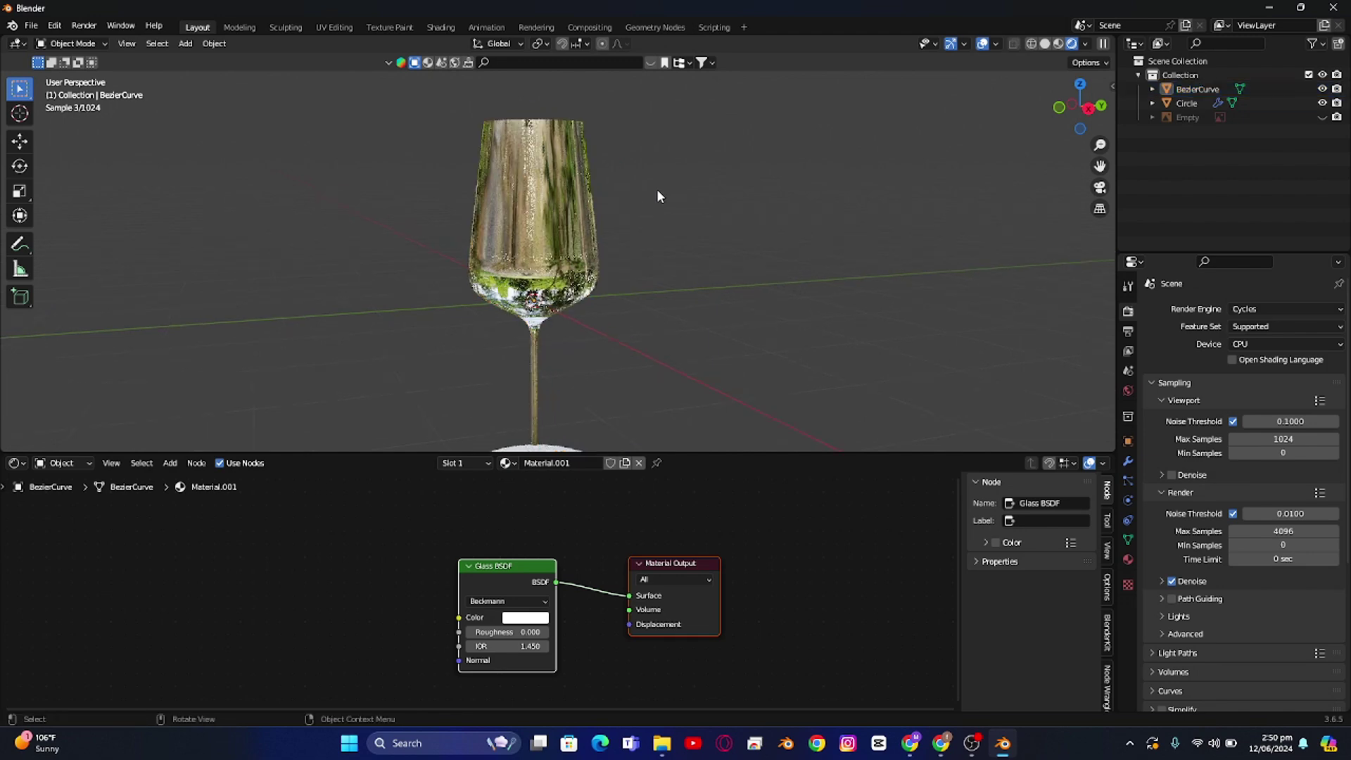
pyautogui.press('super')
pyautogui.press('super')
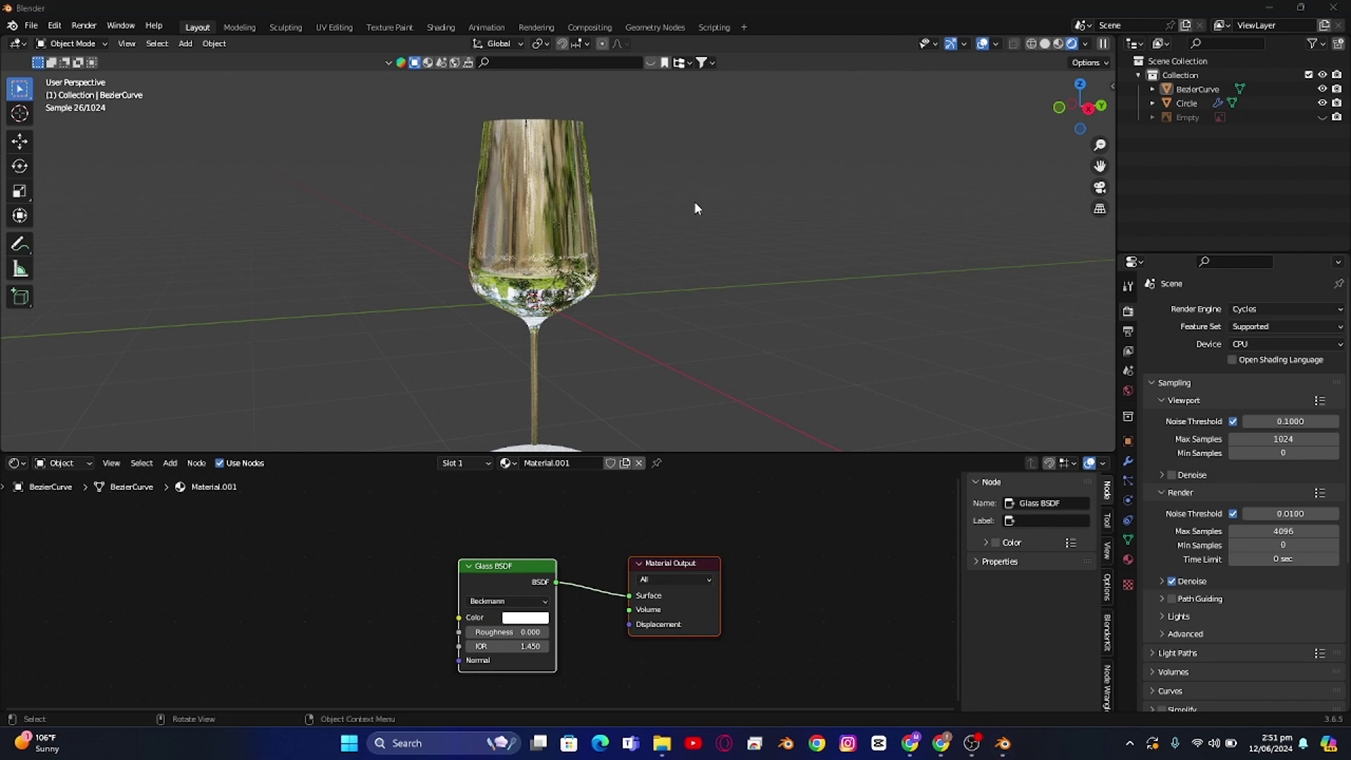
pyautogui.moveTo(696, 203); pyautogui.dragTo(680, 229, button='middle')
pyautogui.moveTo(788, 256); pyautogui.dragTo(731, 224, button='middle')
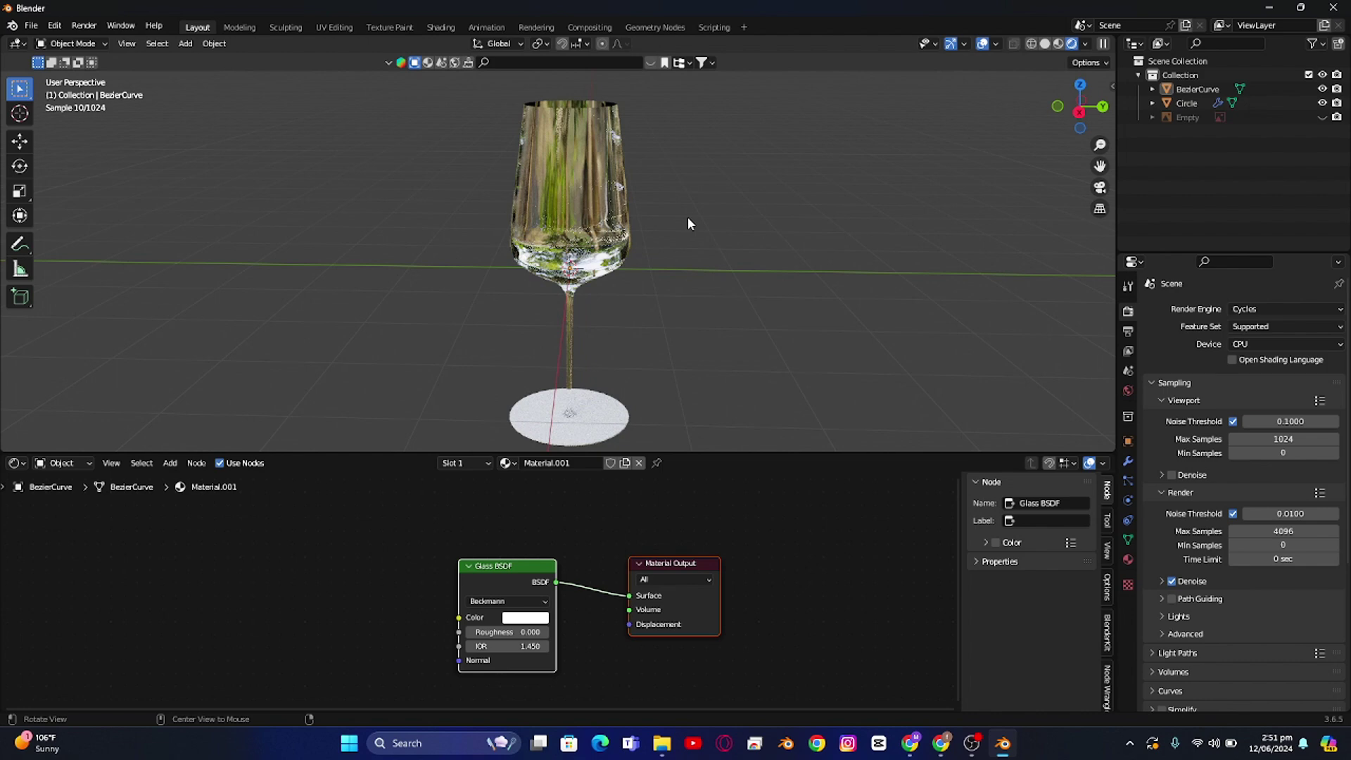
# Step: Toggle Scene World in the viewport shading options to compare with the built-in HDRI preview
pyautogui.click(1085, 47)
pyautogui.click(1085, 47)
pyautogui.click(1084, 48)
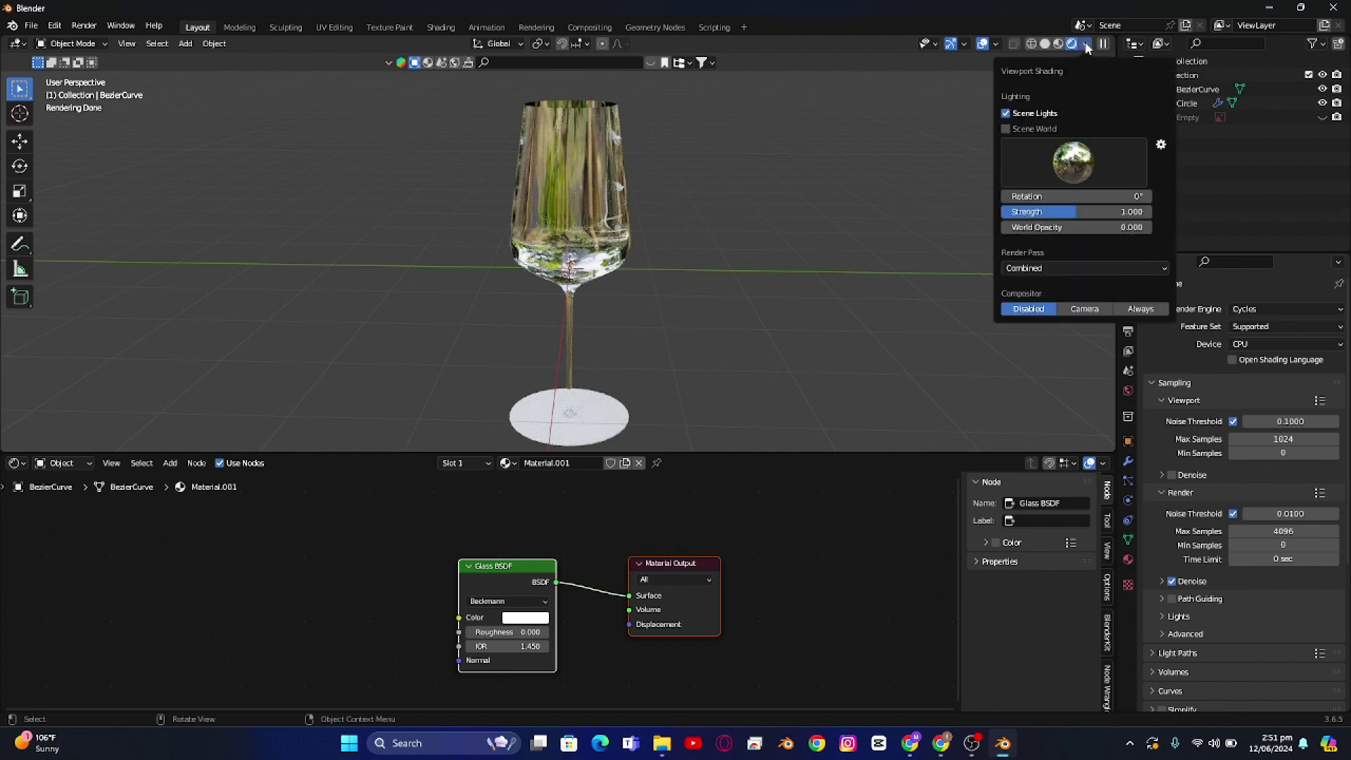
pyautogui.click(1086, 45)
pyautogui.click(1005, 130)
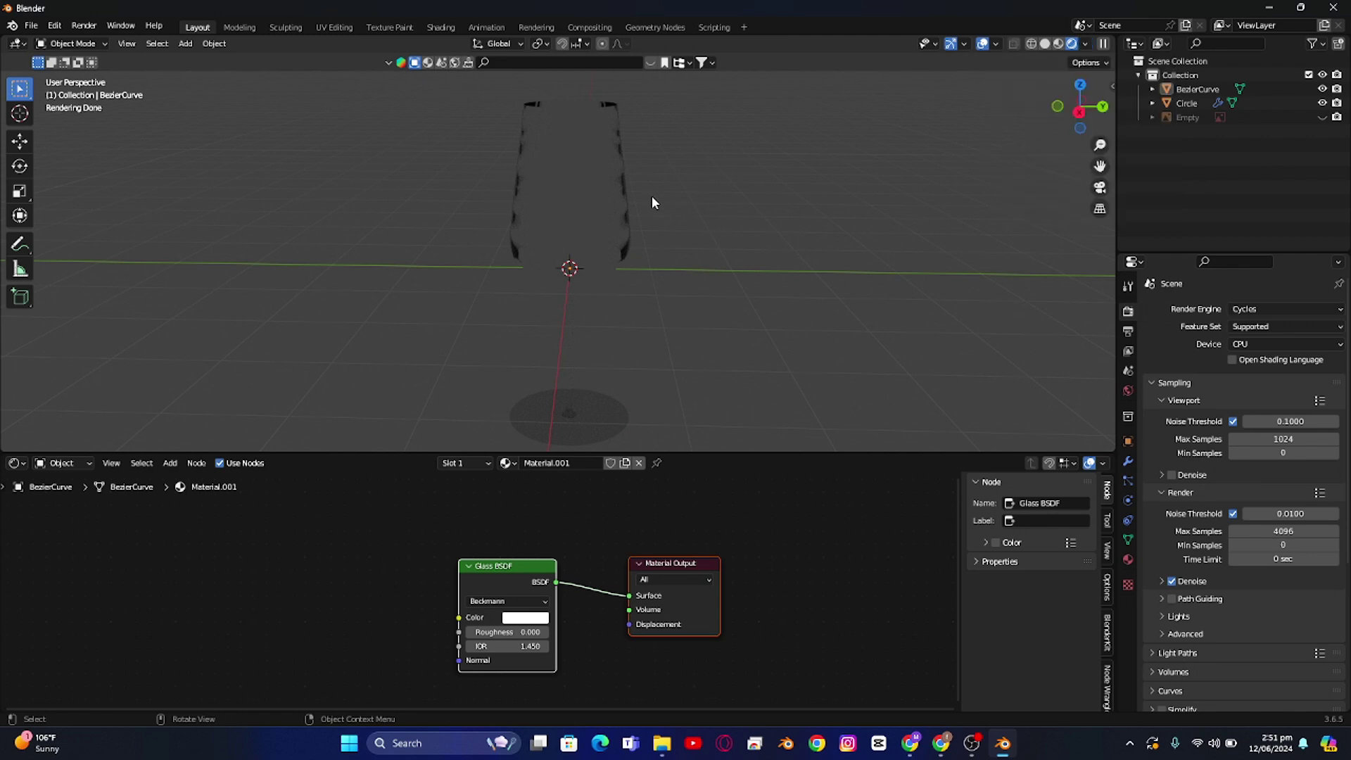
pyautogui.click(1086, 44)
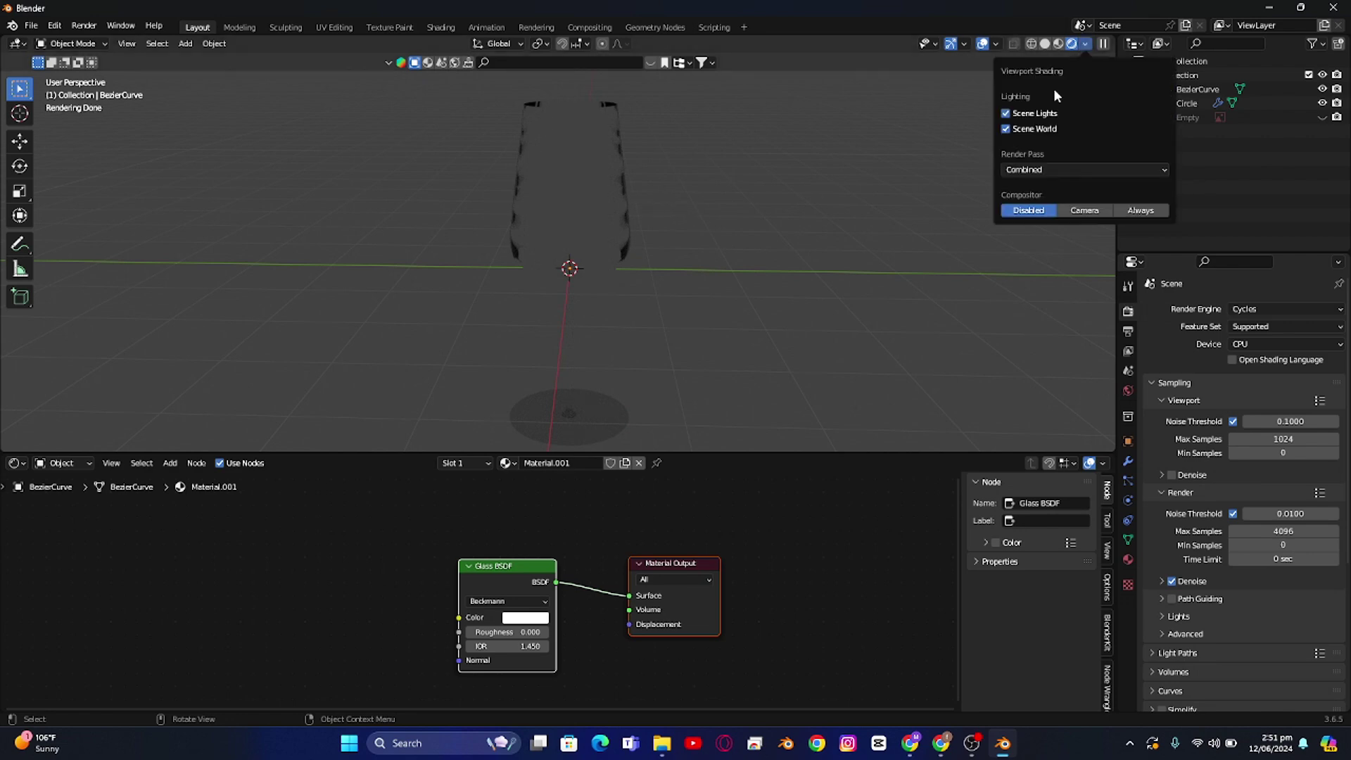
pyautogui.click(1007, 132)
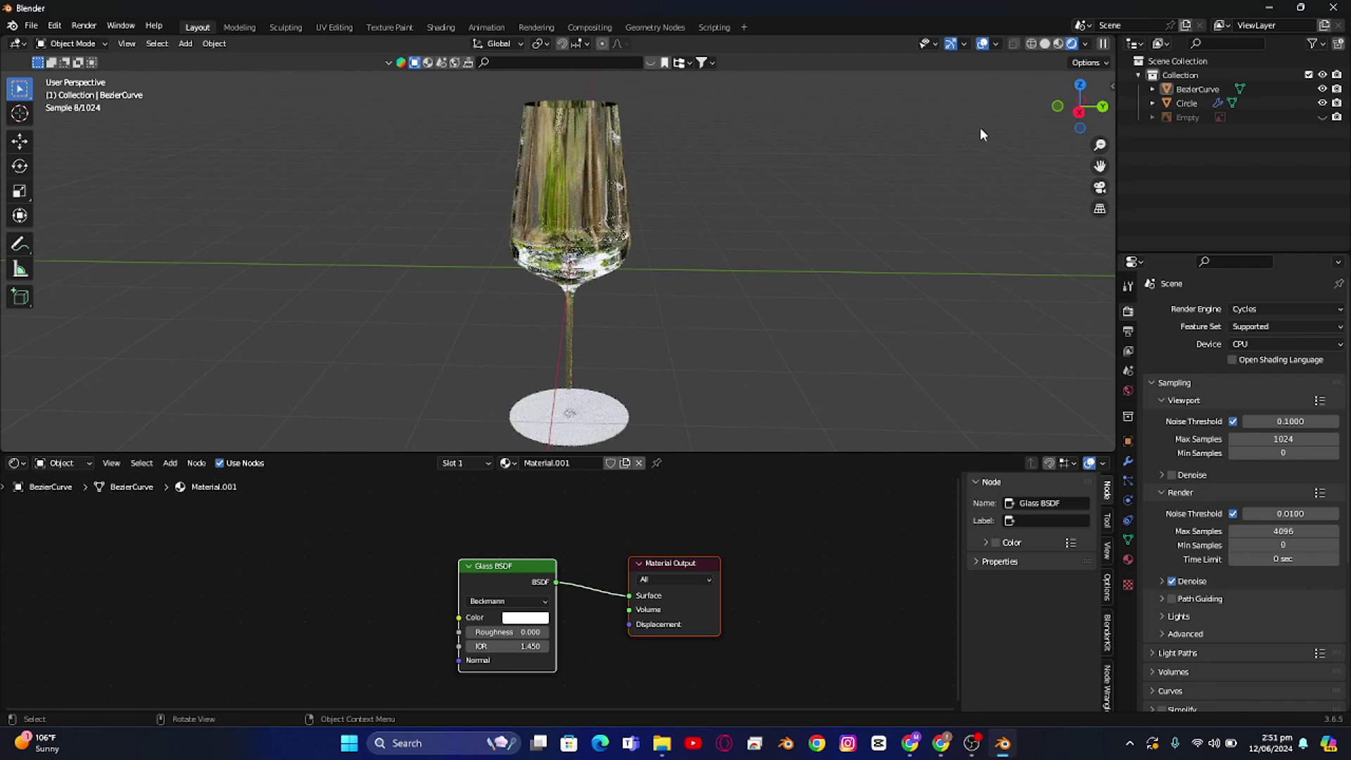
# Step: Re-enable Scene World lighting, then select the glass and orbit the view out
pyautogui.click(1084, 43)
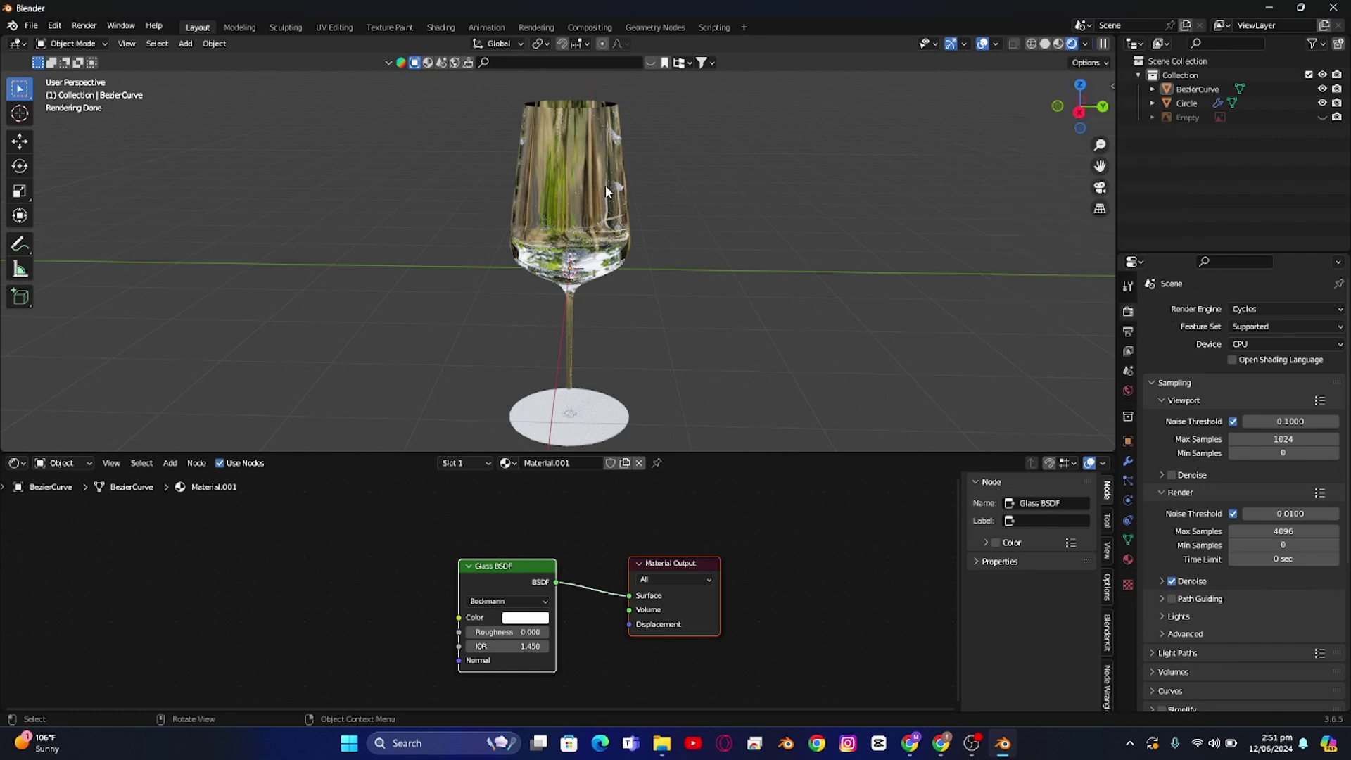
pyautogui.click(1084, 43)
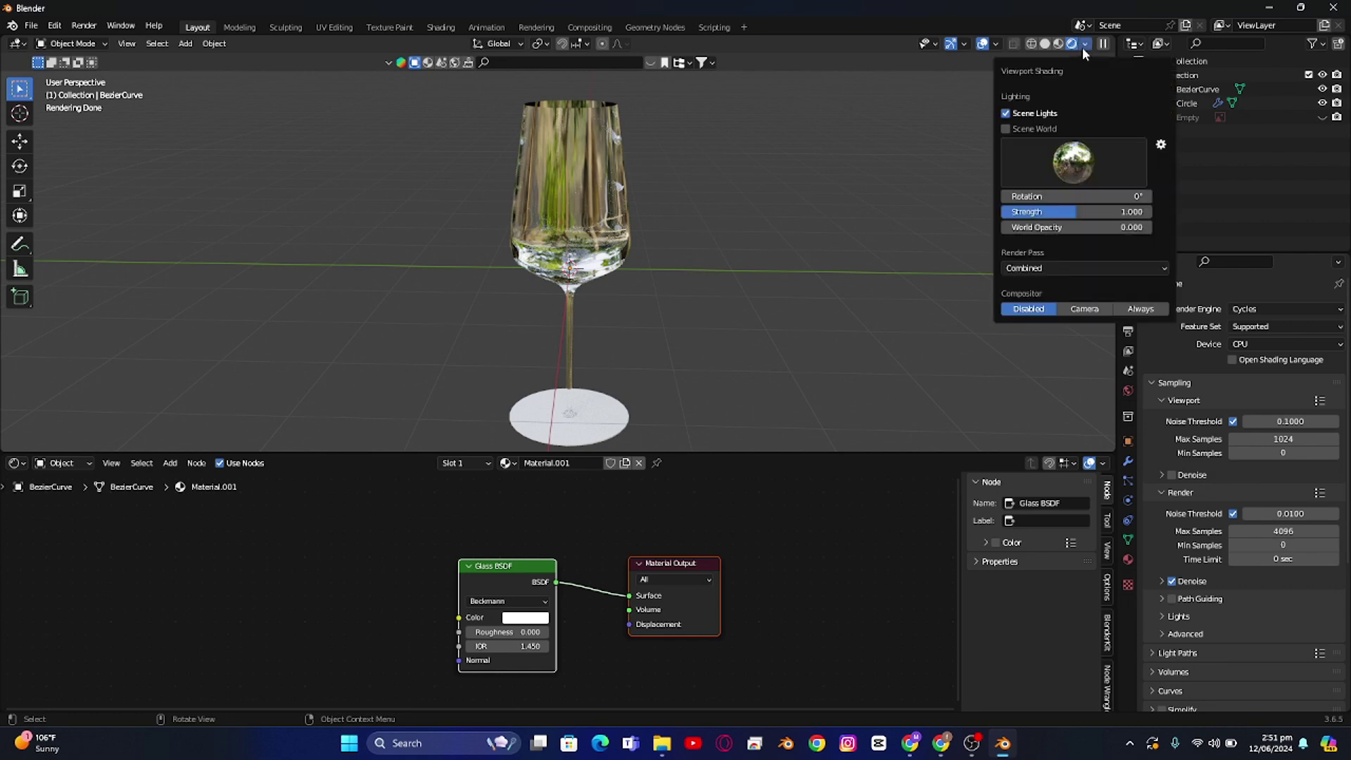
pyautogui.click(1005, 129)
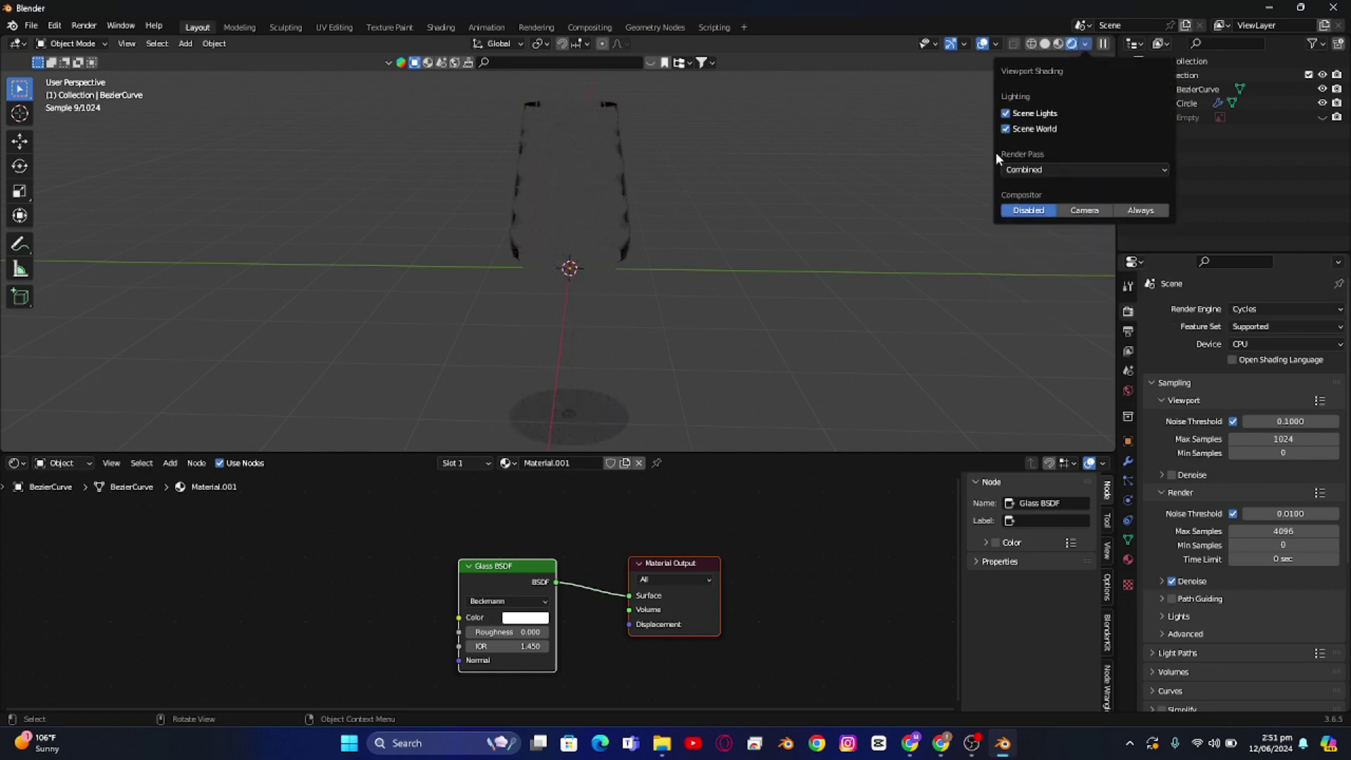
pyautogui.click(1084, 44)
pyautogui.click(570, 190)
pyautogui.scroll(-3, 660, 196)
pyautogui.scroll(2, 653, 201)
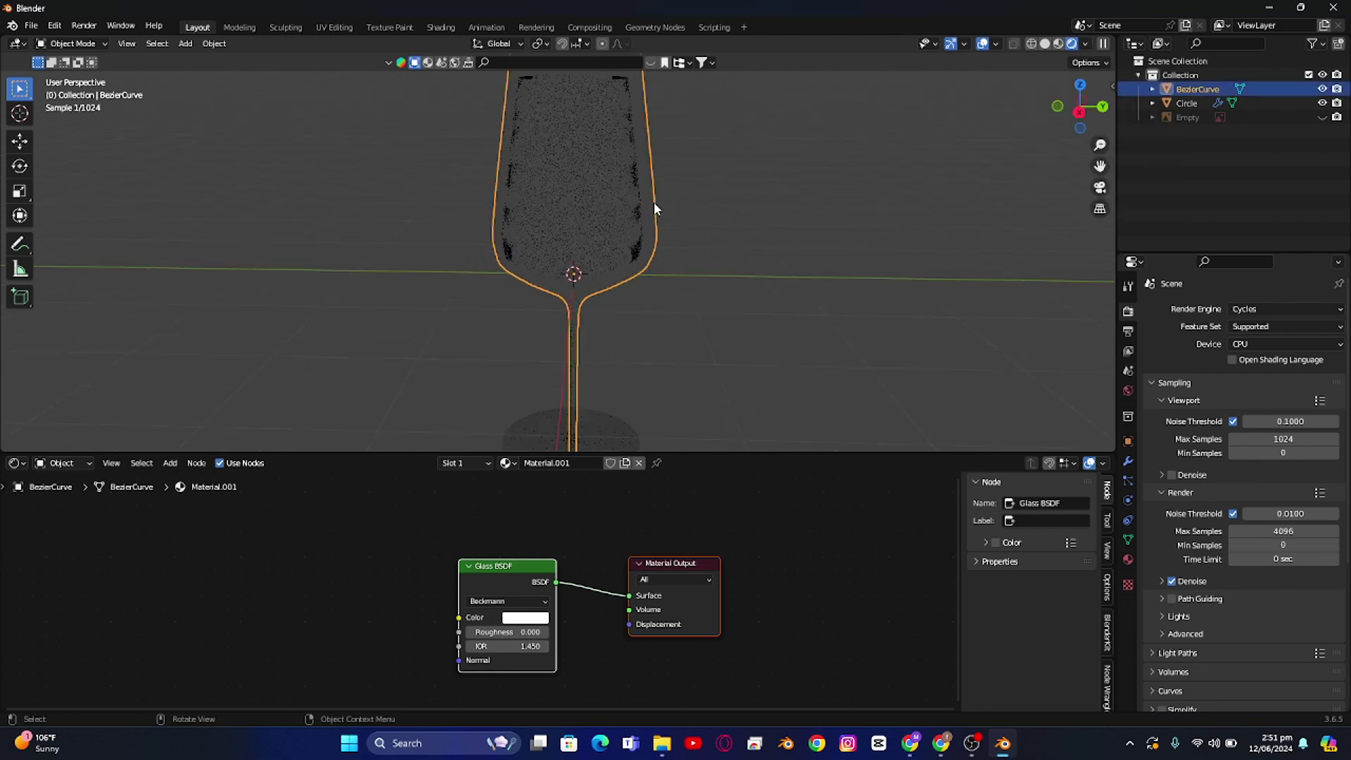
pyautogui.moveTo(653, 202)
pyautogui.mouseDown(button='middle')
pyautogui.moveTo(623, 205)
pyautogui.moveTo(646, 187)
pyautogui.mouseUp(button='middle')
pyautogui.scroll(-2, 646, 188)
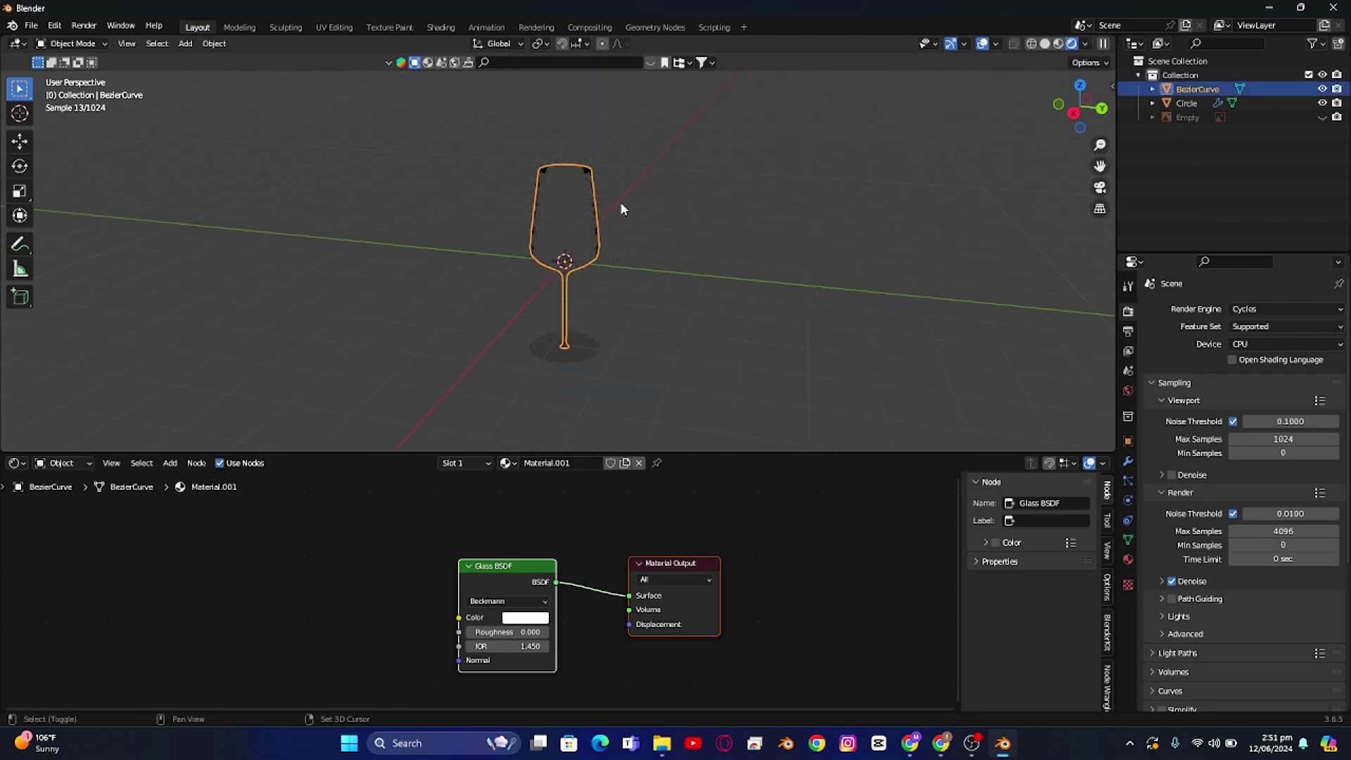
# Step: Add an area light, raise it above the glass, offset it along Y and aim it down
pyautogui.hotkey('shift', 'a')
pyautogui.moveTo(559, 380)
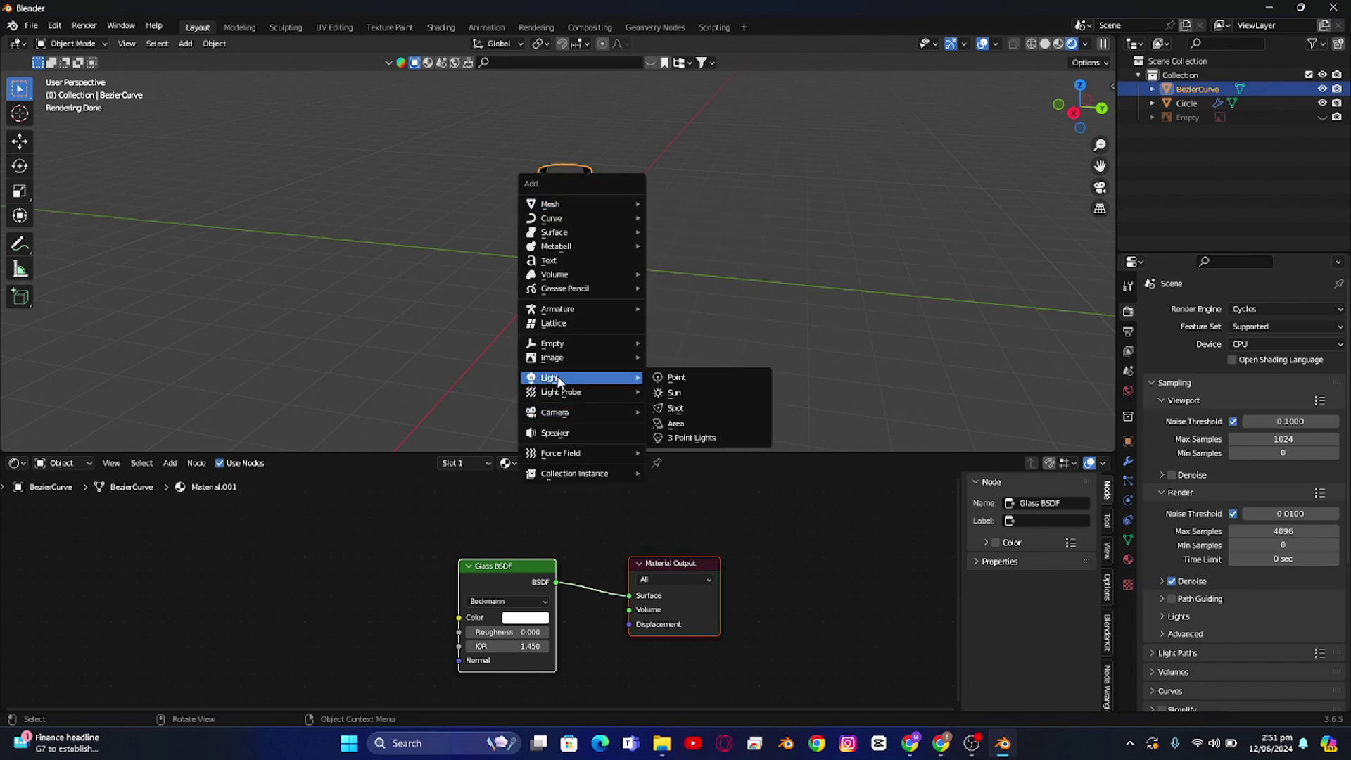
pyautogui.click(702, 422)
pyautogui.press('g')
pyautogui.press('z')
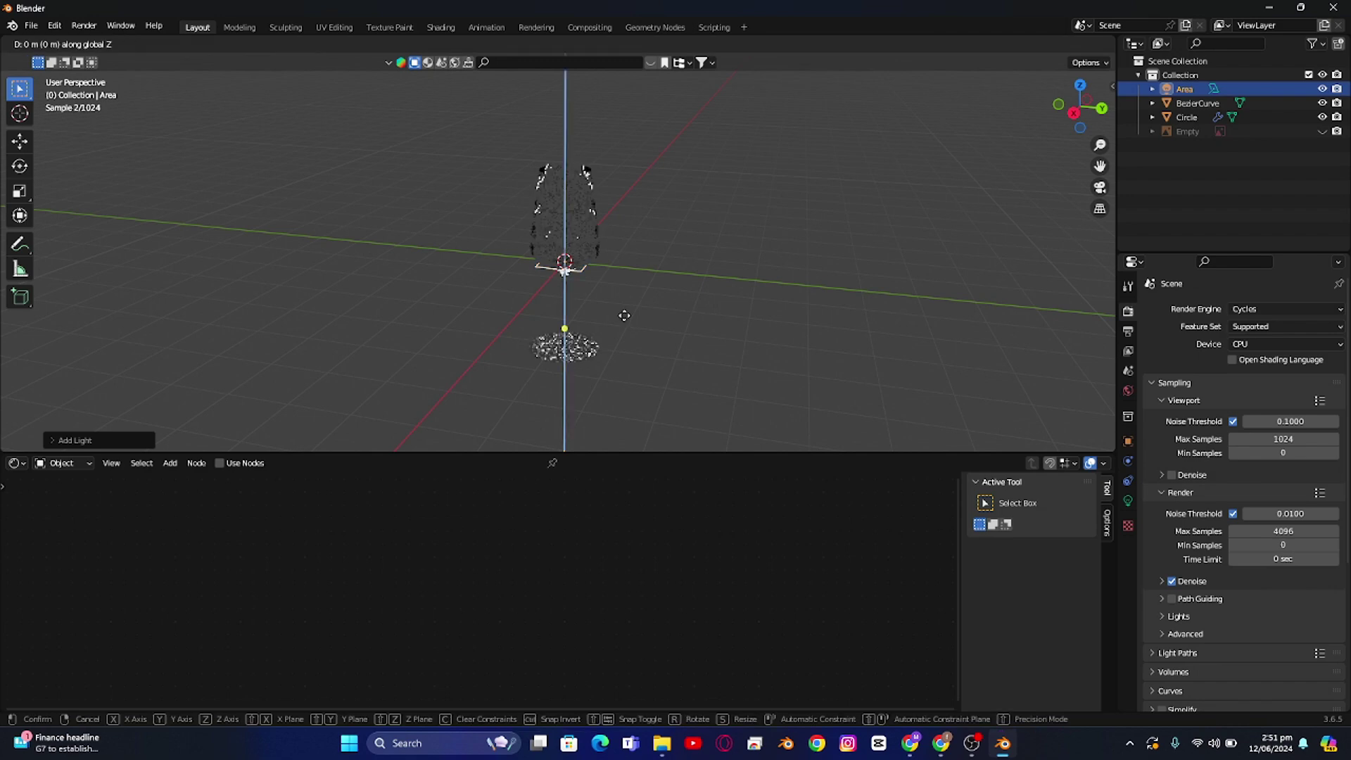
pyautogui.click(637, 184)
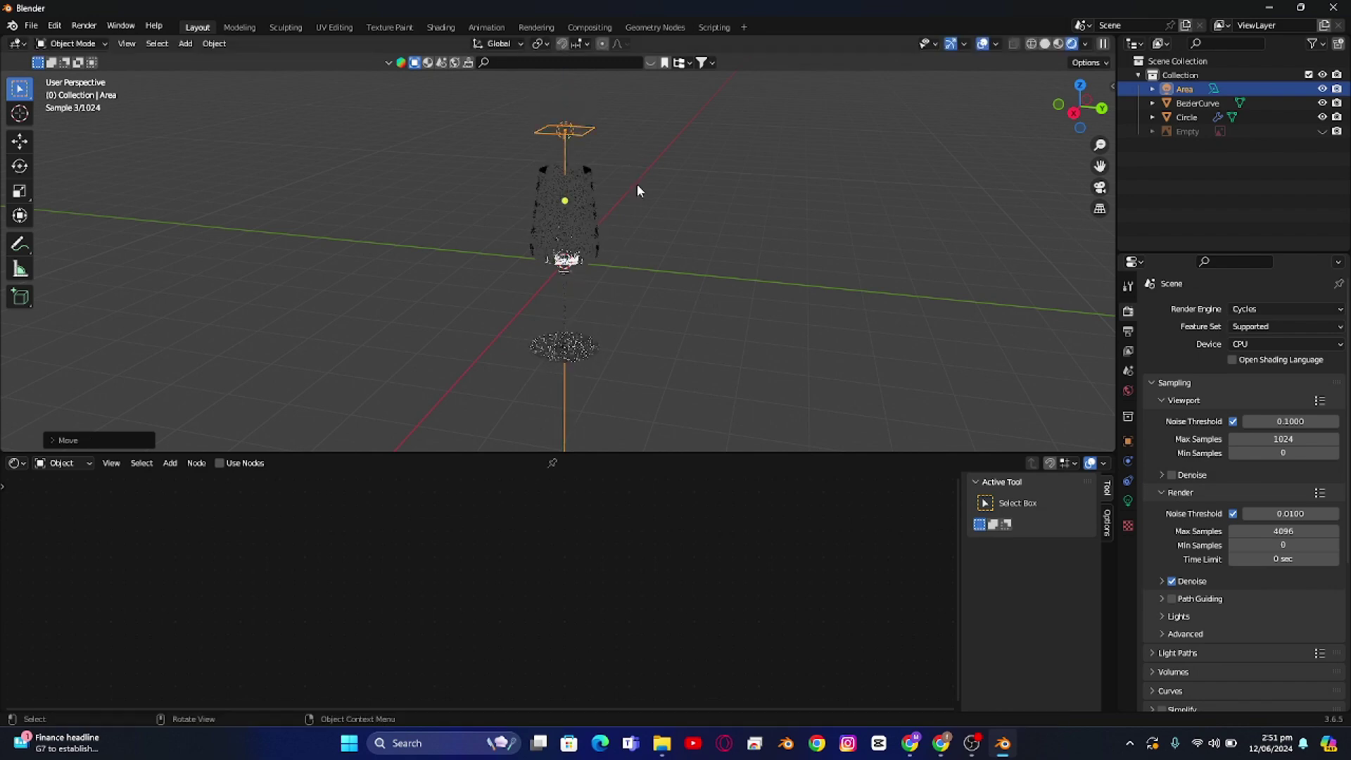
pyautogui.press('g')
pyautogui.press('y')
pyautogui.moveTo(643, 204); pyautogui.dragTo(583, 205)
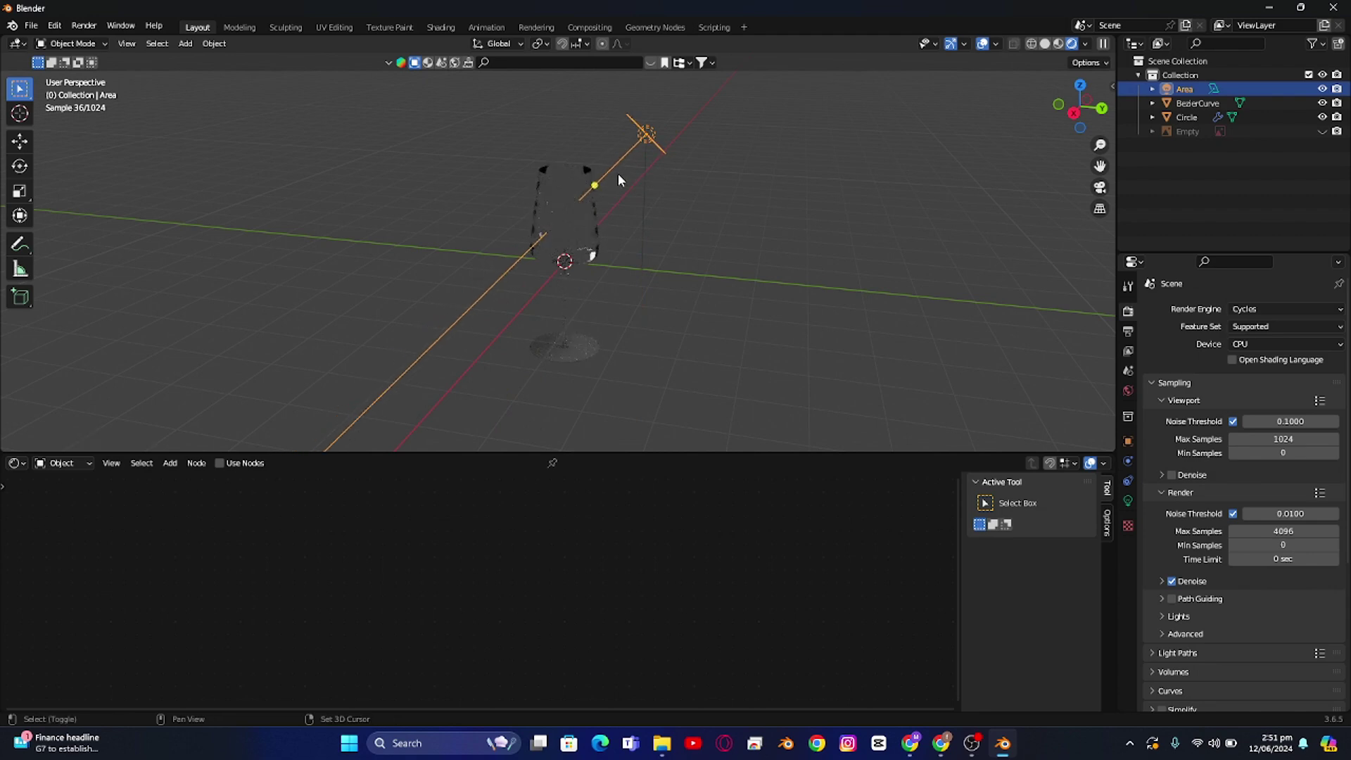
pyautogui.hotkey('shift', 'g')
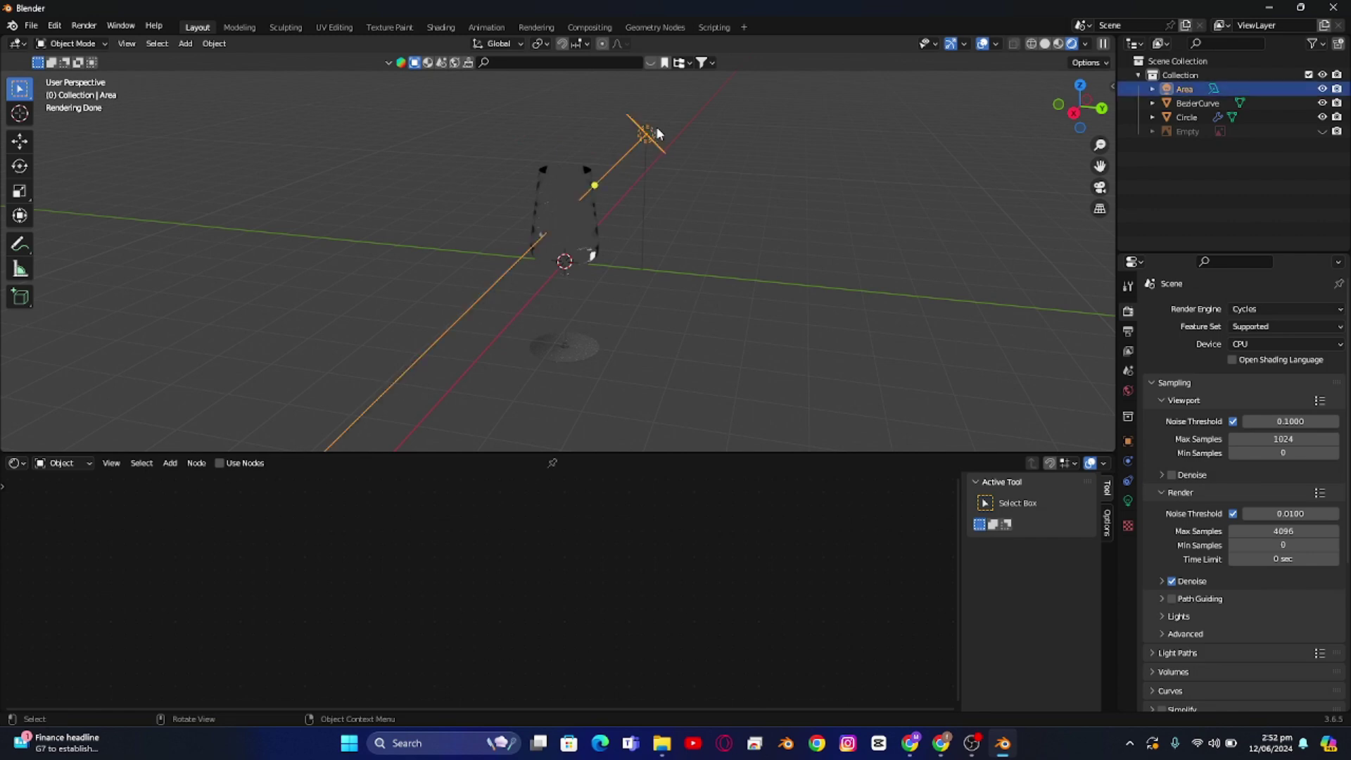
# Step: Duplicate the light as Area.001, placing it higher on the opposite side, tilted toward the glass
pyautogui.hotkey('shift', 'd')
pyautogui.press('y')
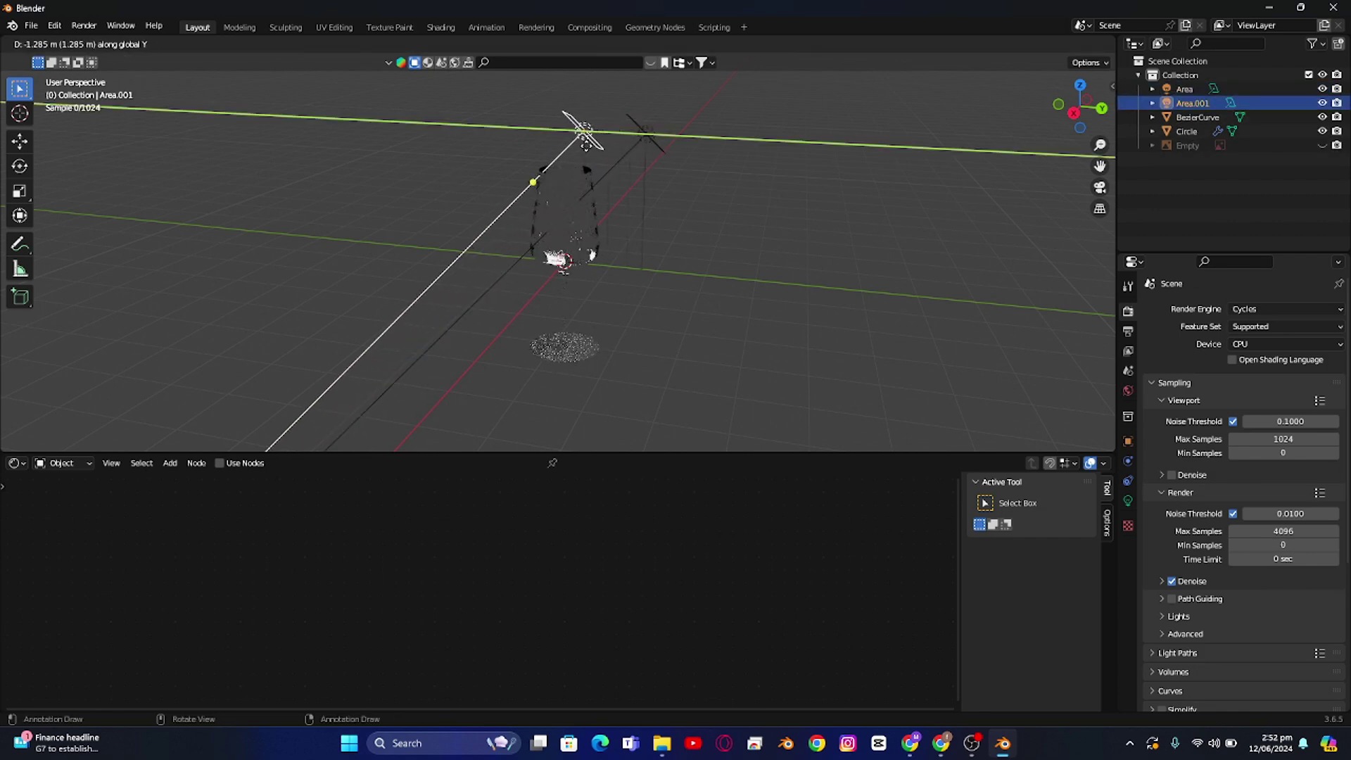
pyautogui.click(577, 145)
pyautogui.press('r')
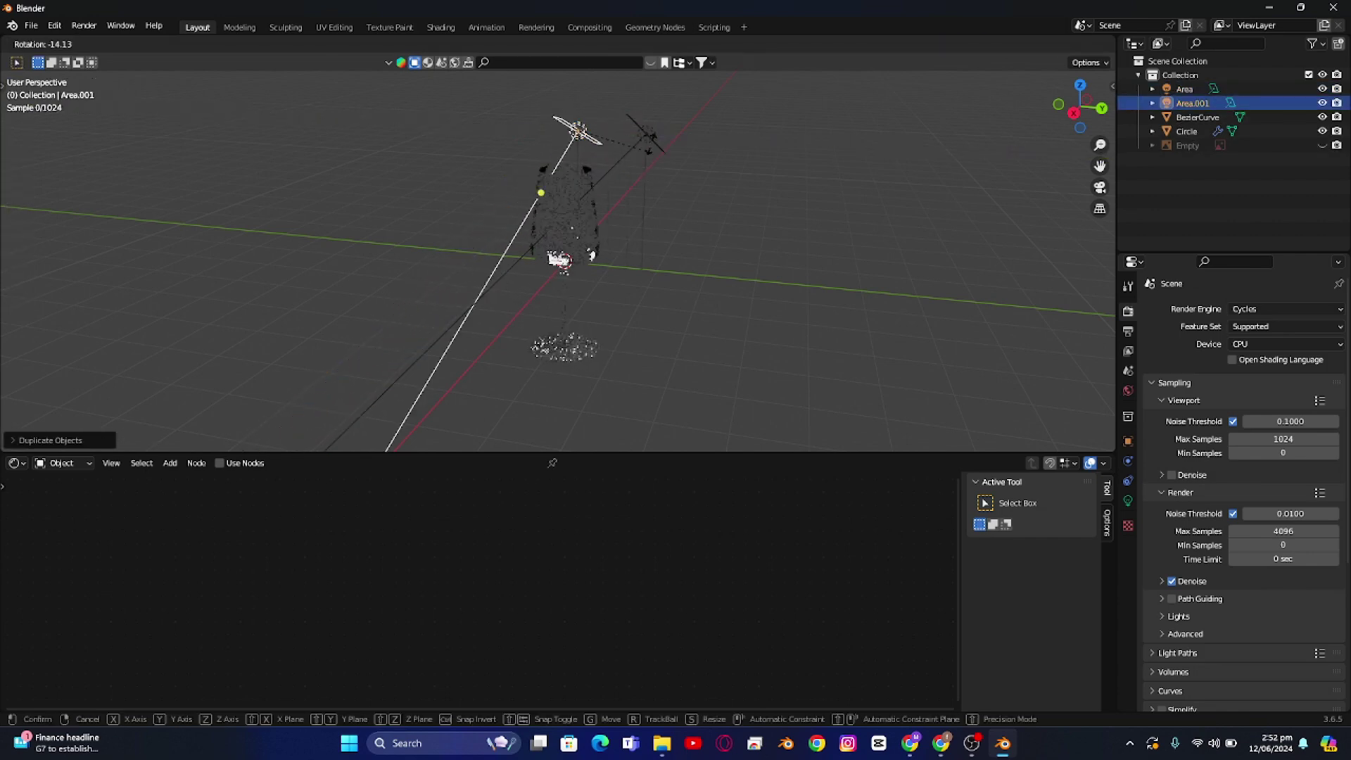
pyautogui.click(631, 123)
pyautogui.press('g')
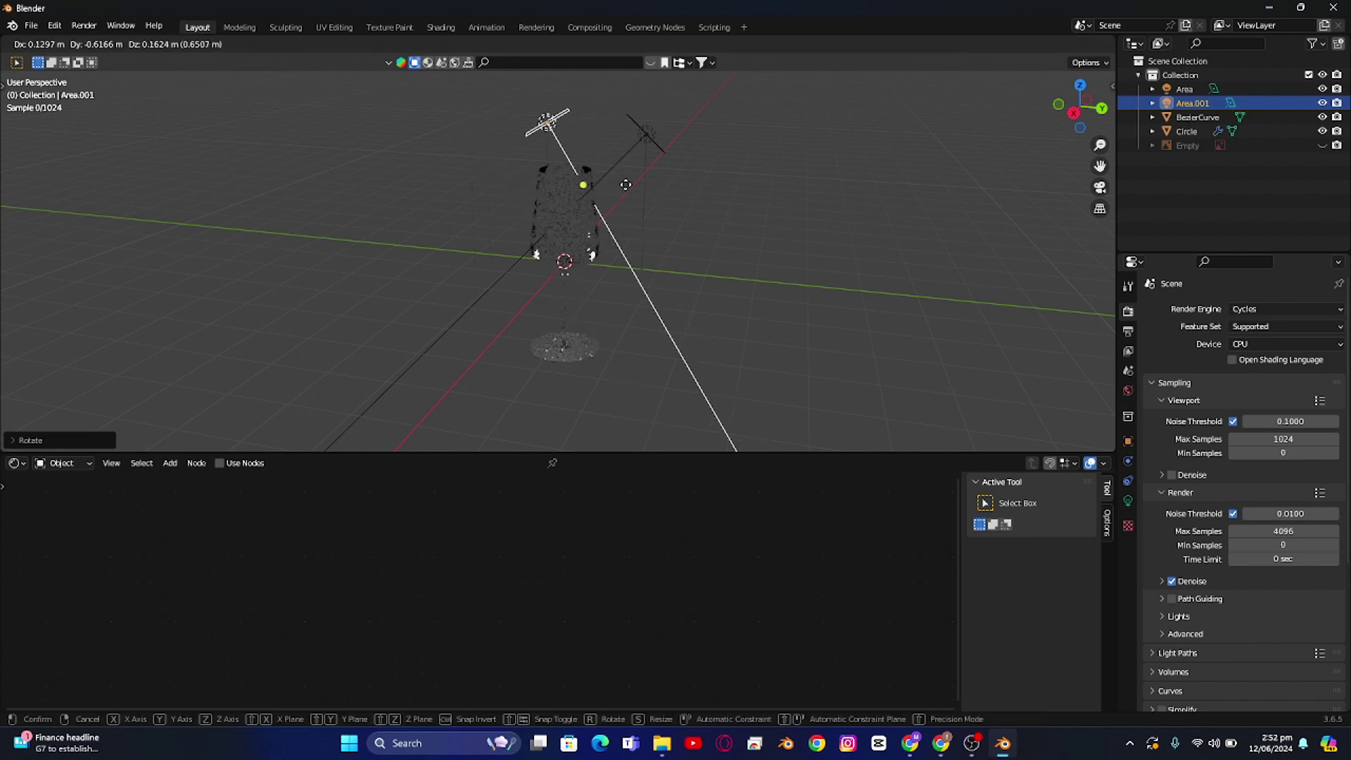
pyautogui.click(564, 157)
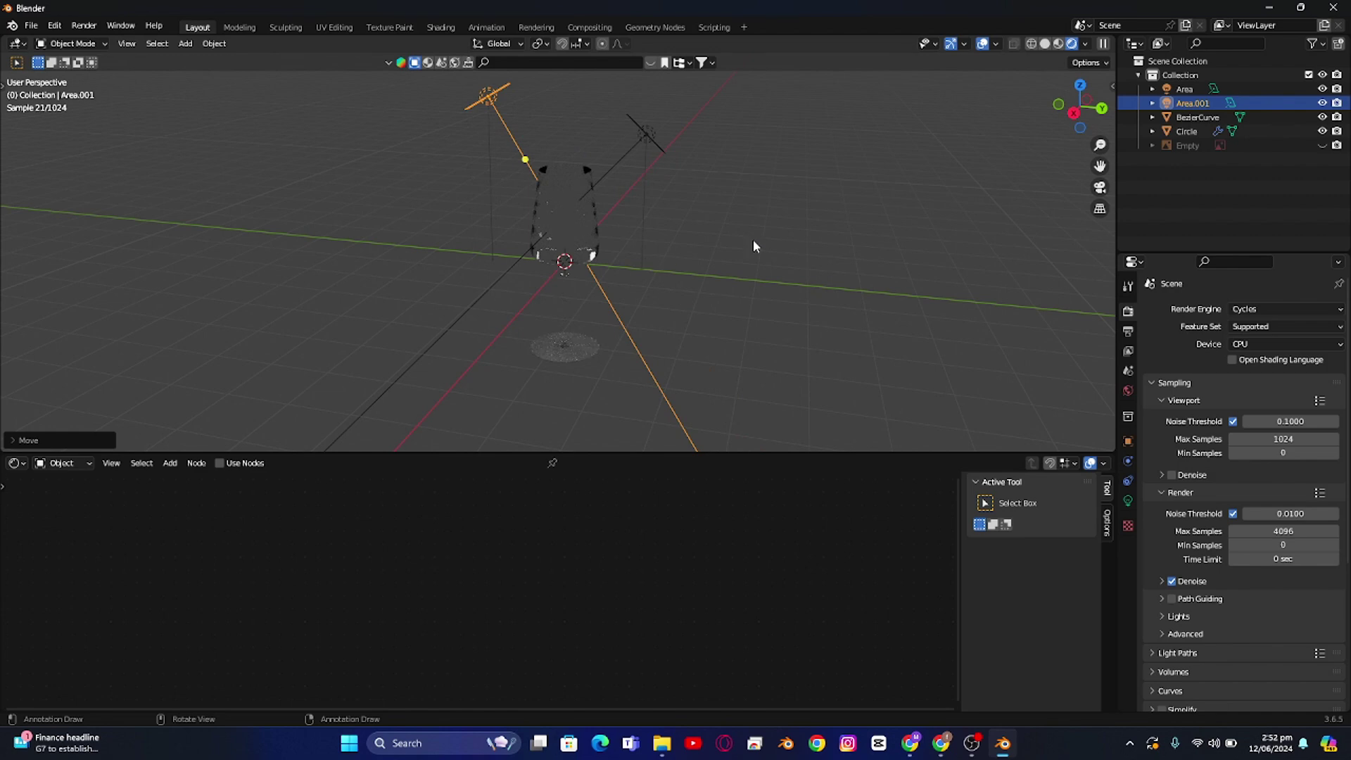
pyautogui.moveTo(716, 230); pyautogui.dragTo(645, 285, button='middle')
# Step: In Cycles sampling, set viewport Max Samples to 10 with Denoise on, and render Max Samples to 1
pyautogui.hotkey('ctrl', 'z')
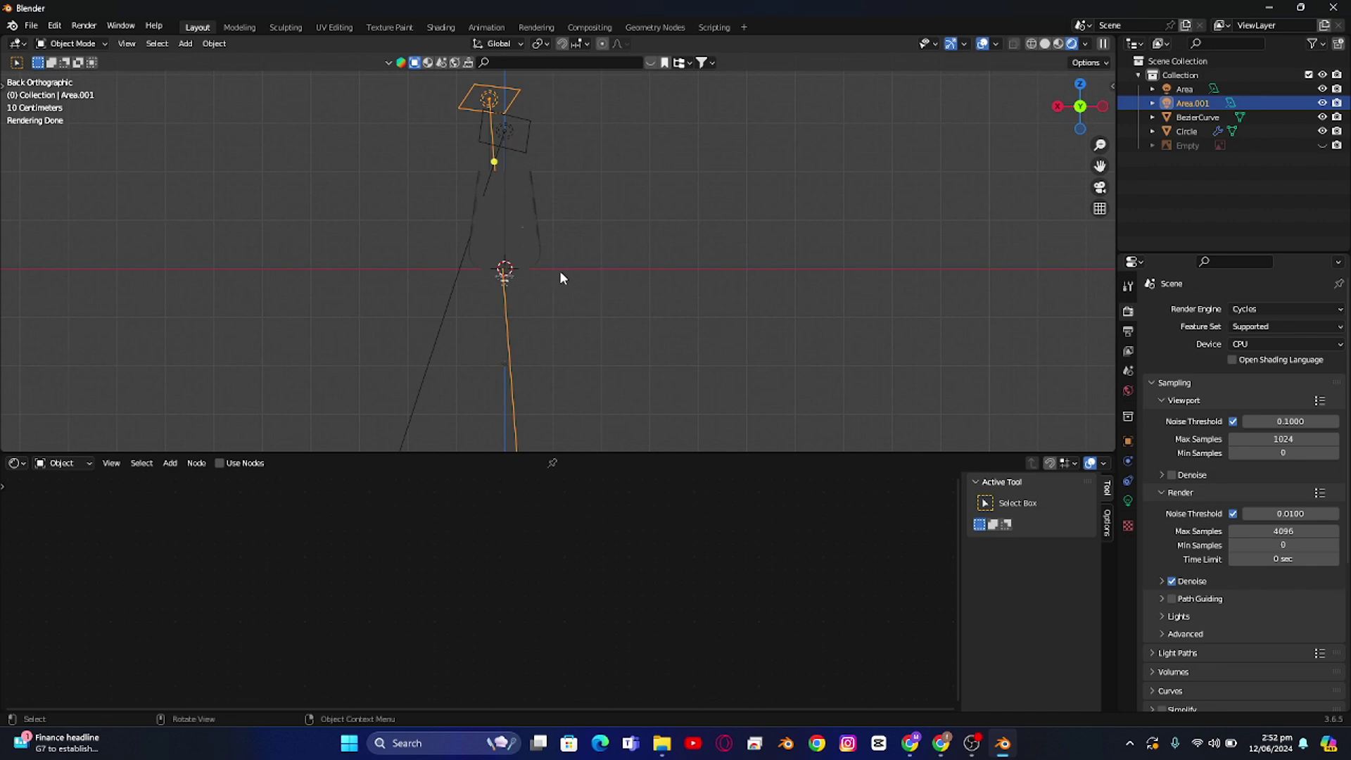
pyautogui.click(1258, 439)
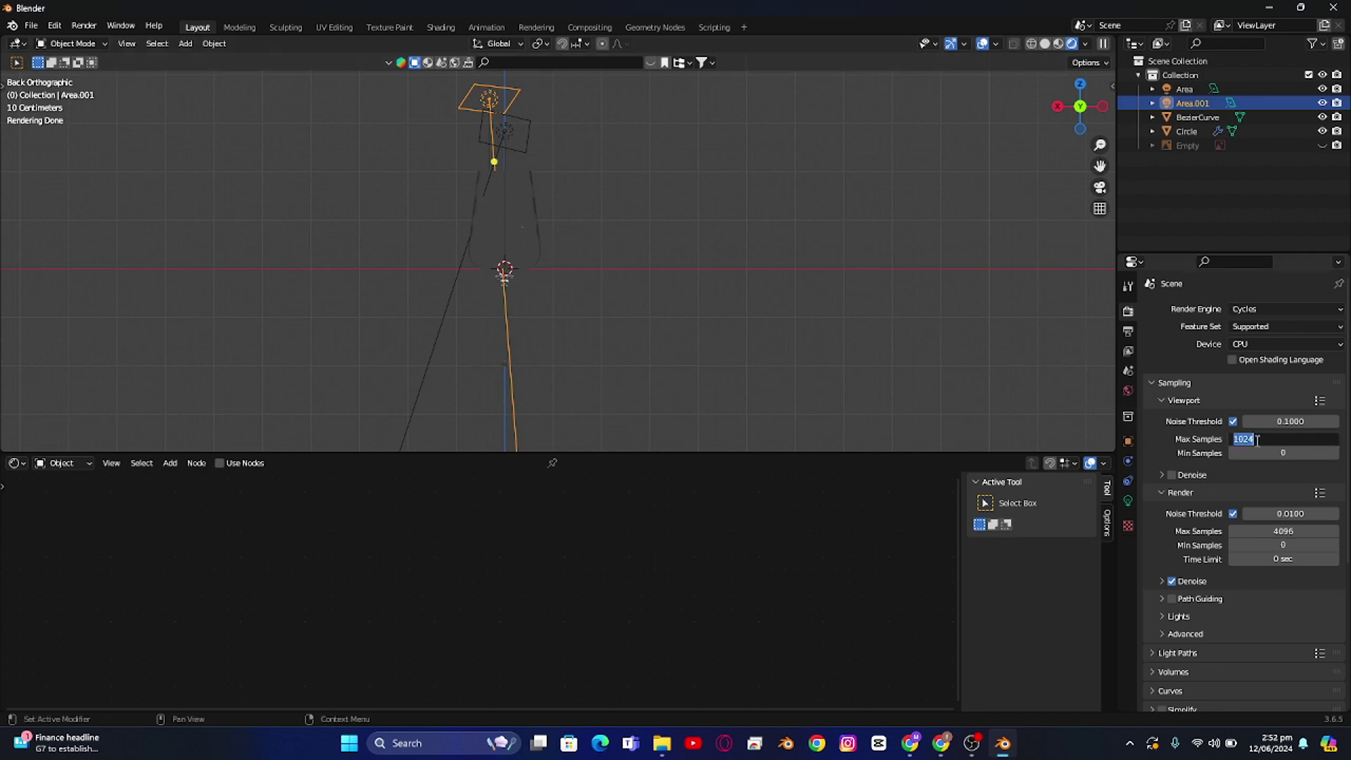
pyautogui.write('1')
pyautogui.press('Return')
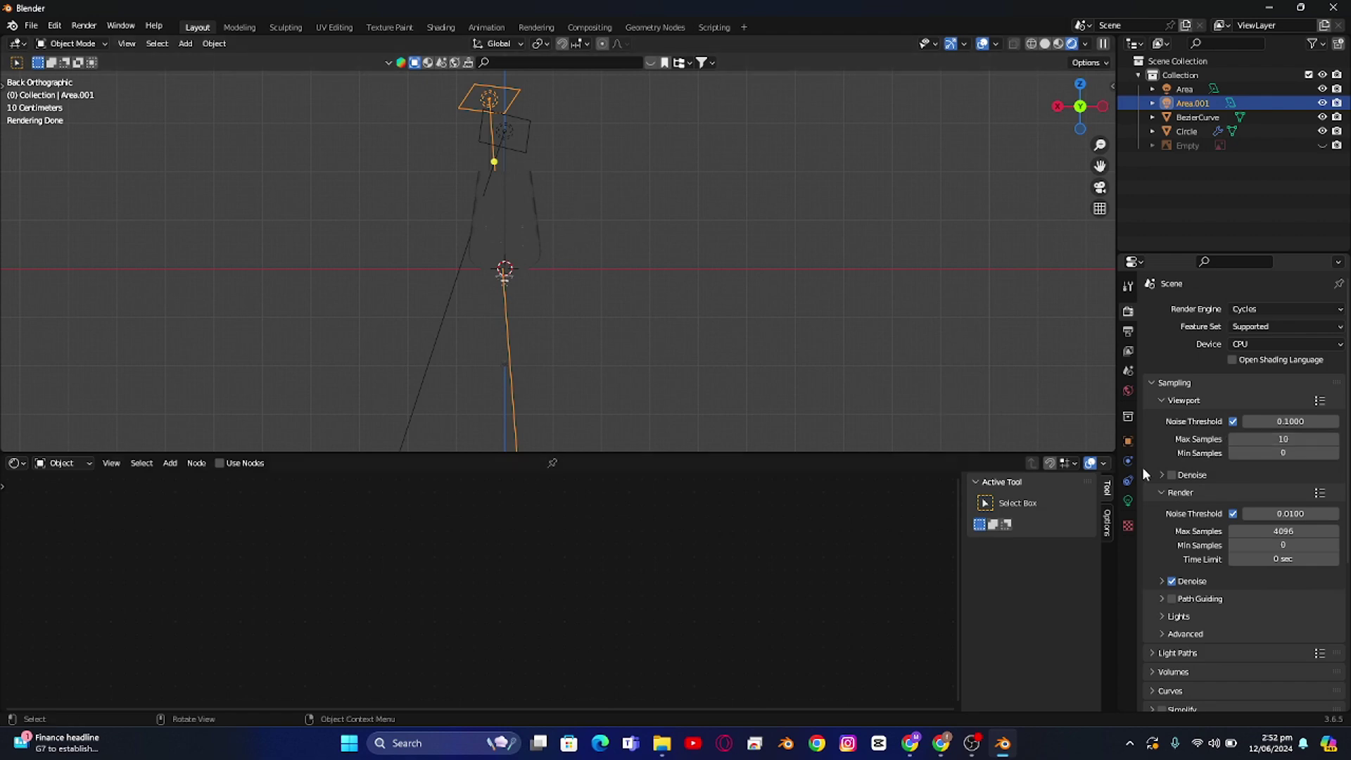
pyautogui.click(1171, 475)
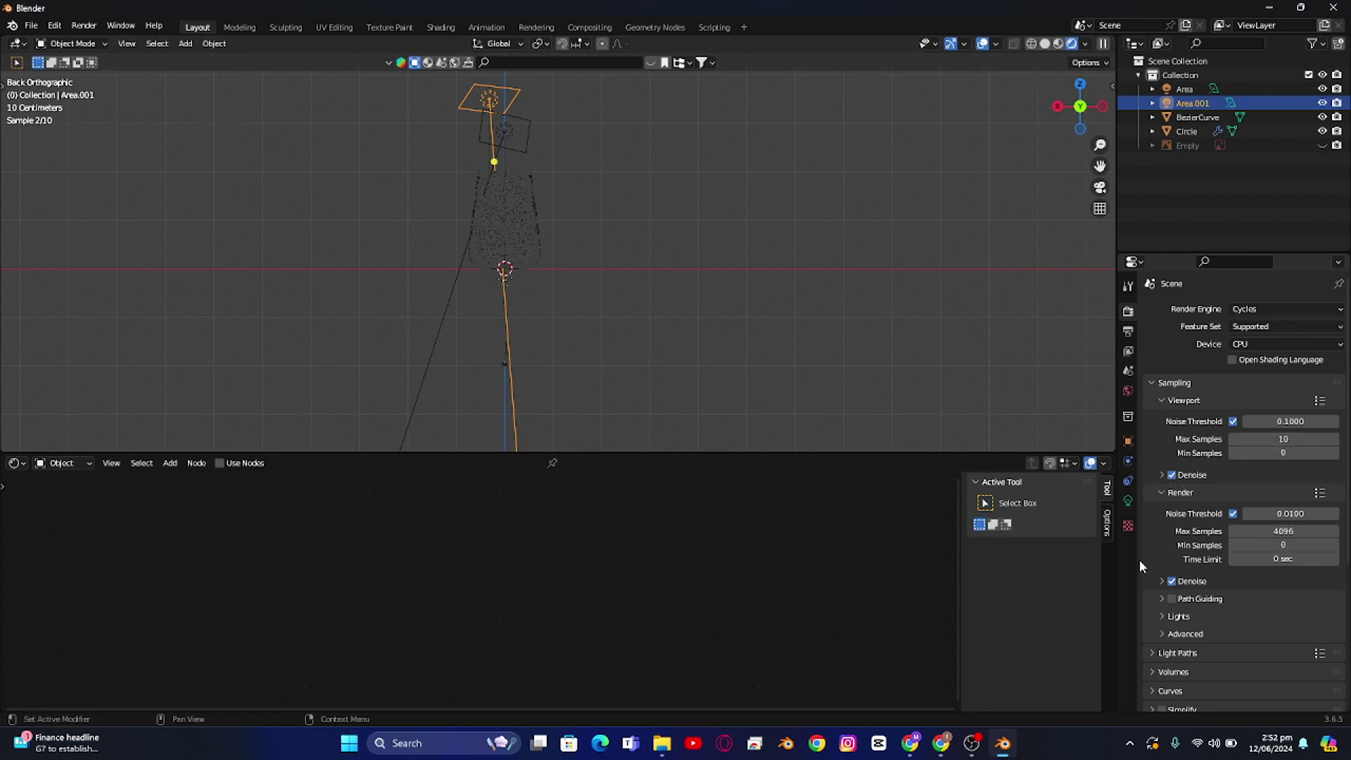
pyautogui.click(1272, 531)
pyautogui.write('1')
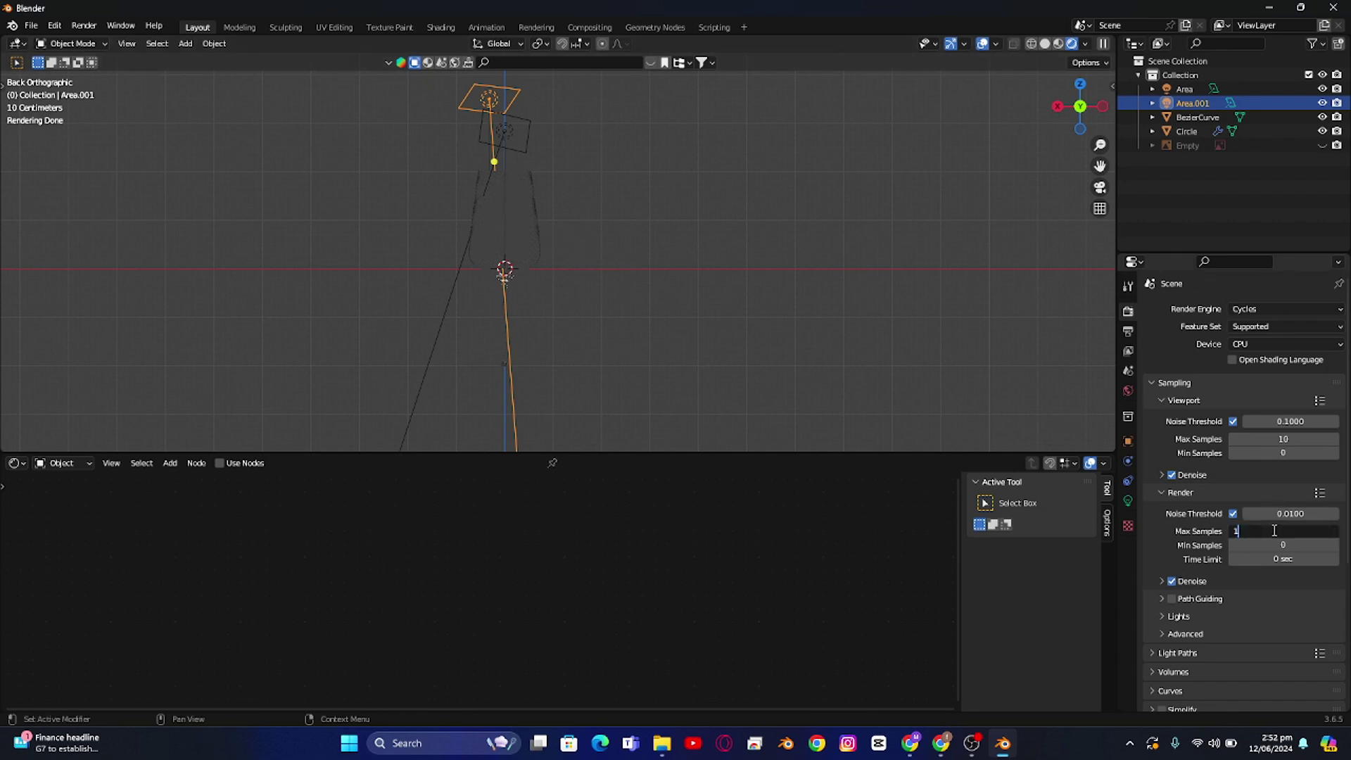
pyautogui.press('Return')
pyautogui.scroll(2, 591, 194)
pyautogui.scroll(1, 519, 211)
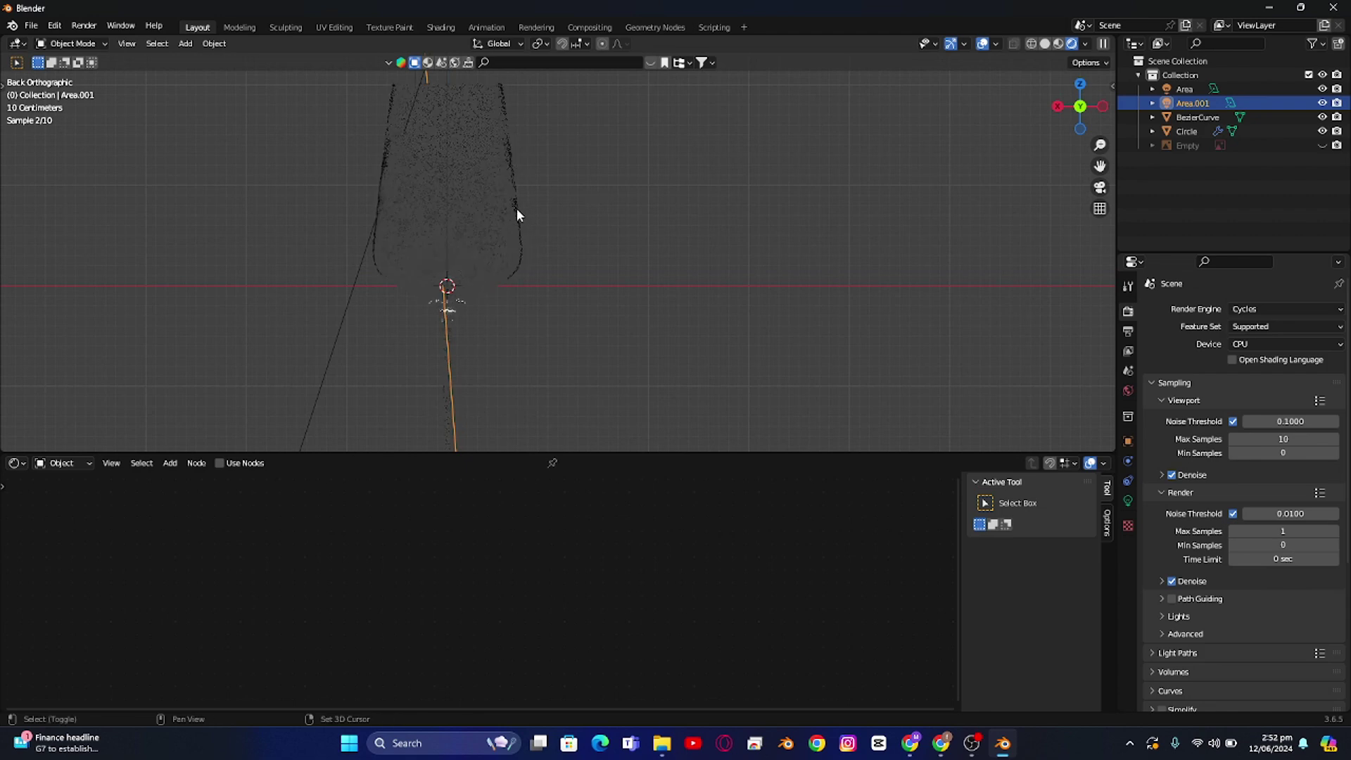
pyautogui.keyDown('shift'); pyautogui.moveTo(519, 211); pyautogui.dragTo(709, 172, button='middle'); pyautogui.keyUp('shift')
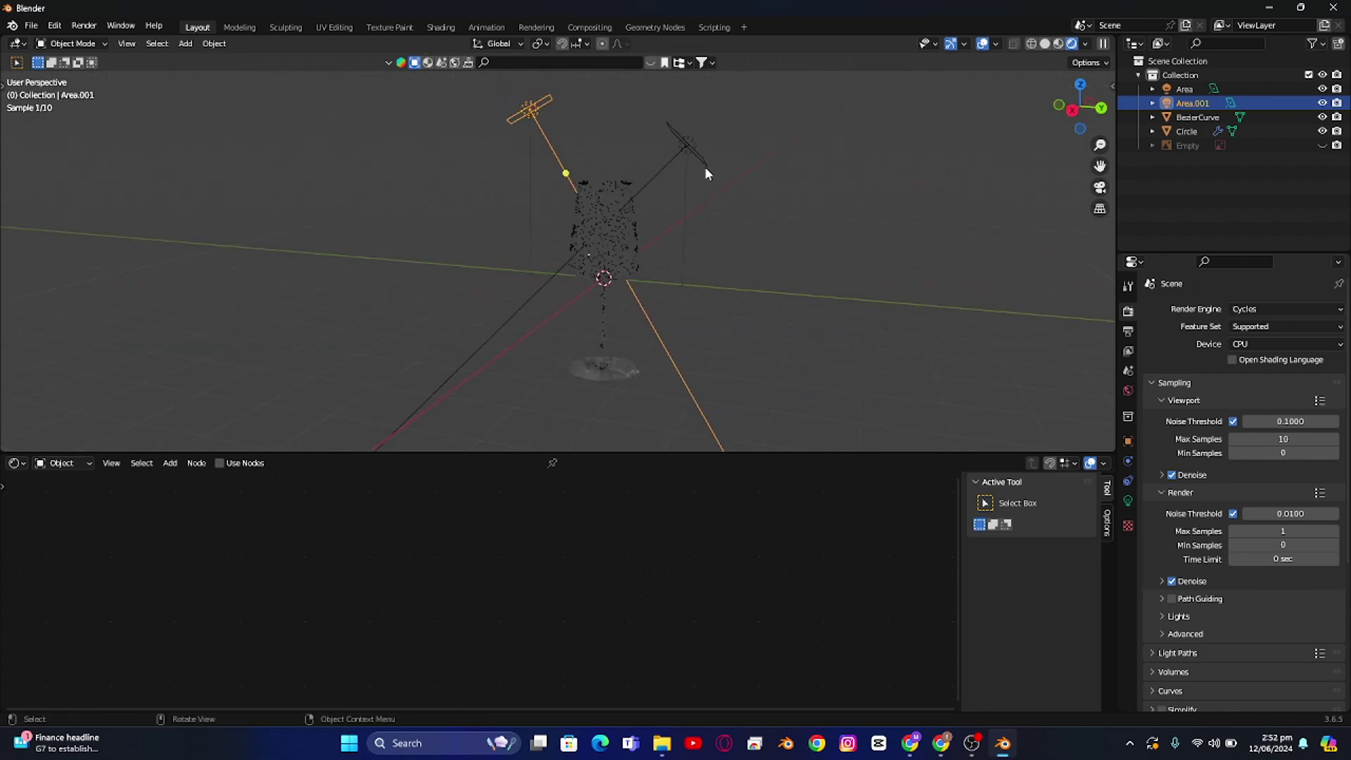
pyautogui.click(706, 169)
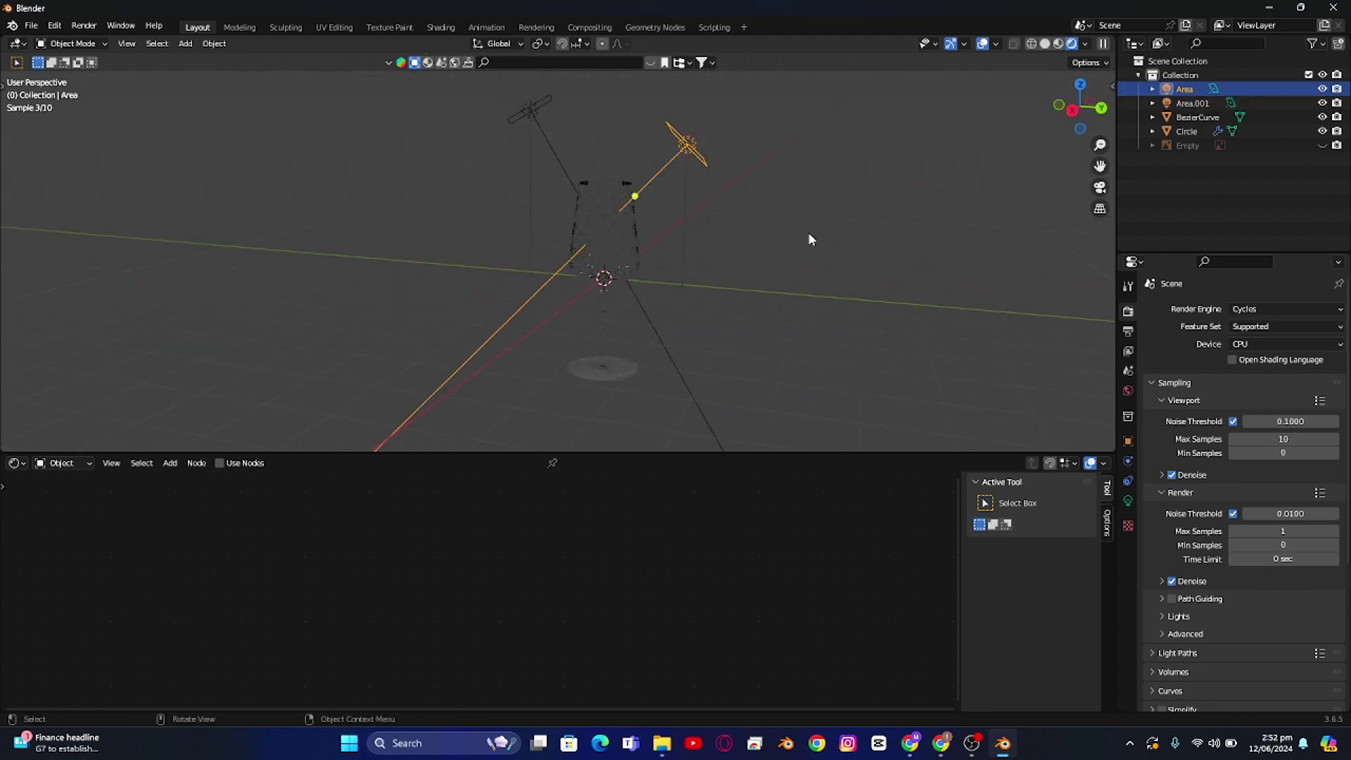
pyautogui.click(1128, 500)
pyautogui.click(1270, 405)
pyautogui.write('1')
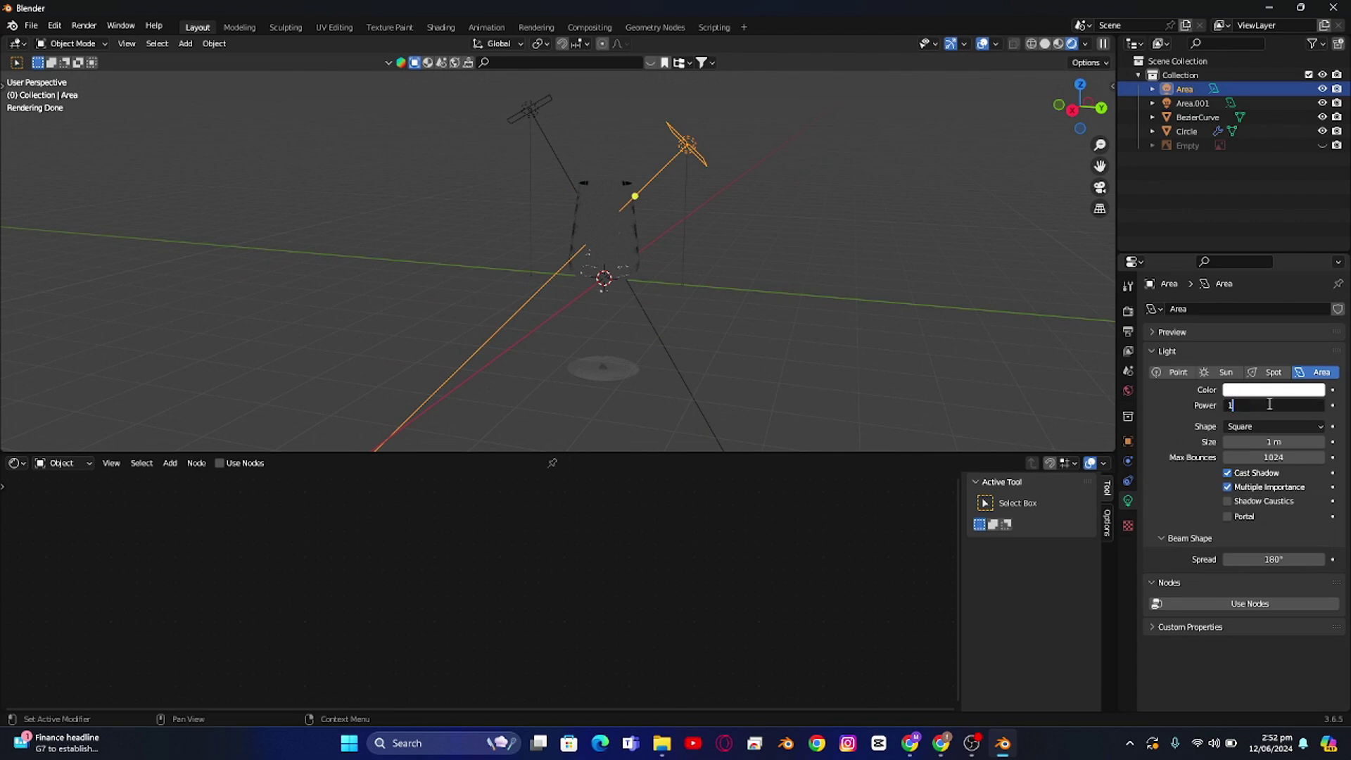
pyautogui.write('00')
pyautogui.press('Return')
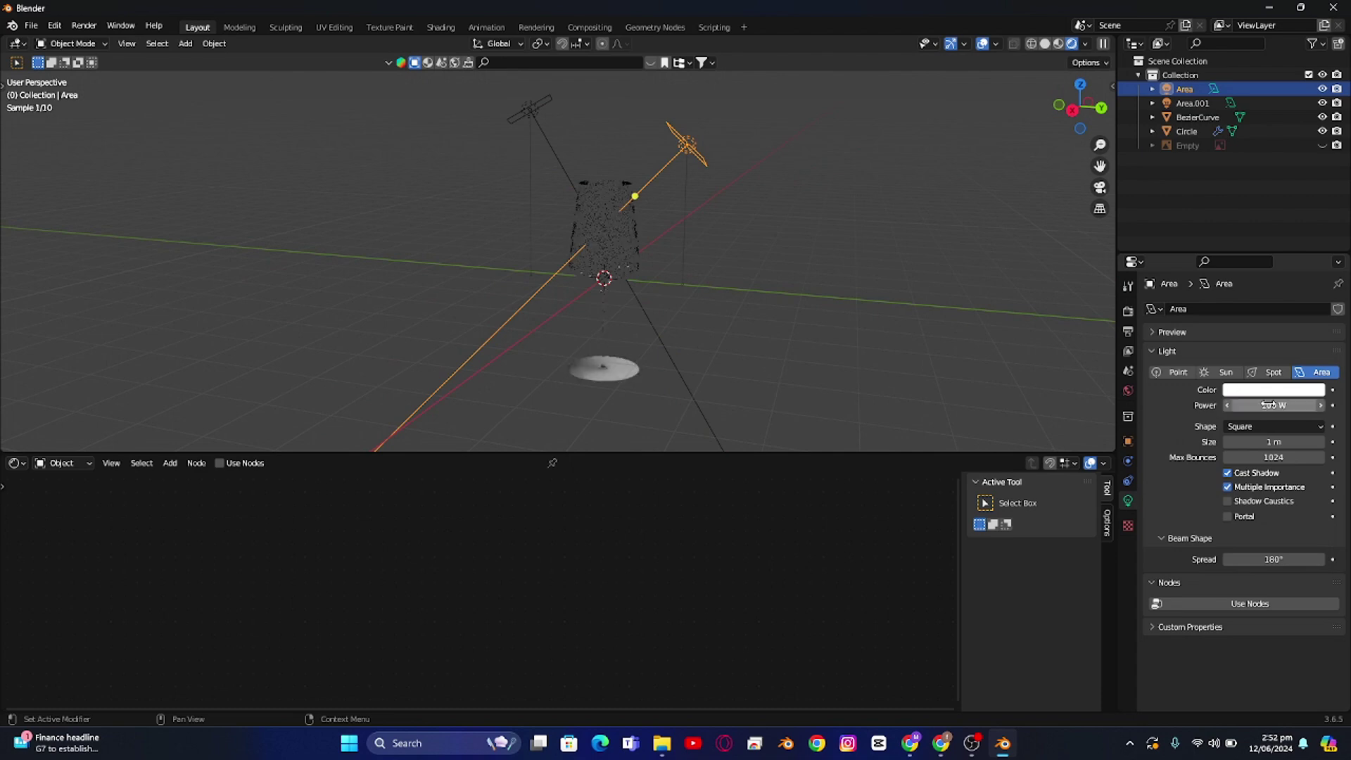
pyautogui.click(554, 103)
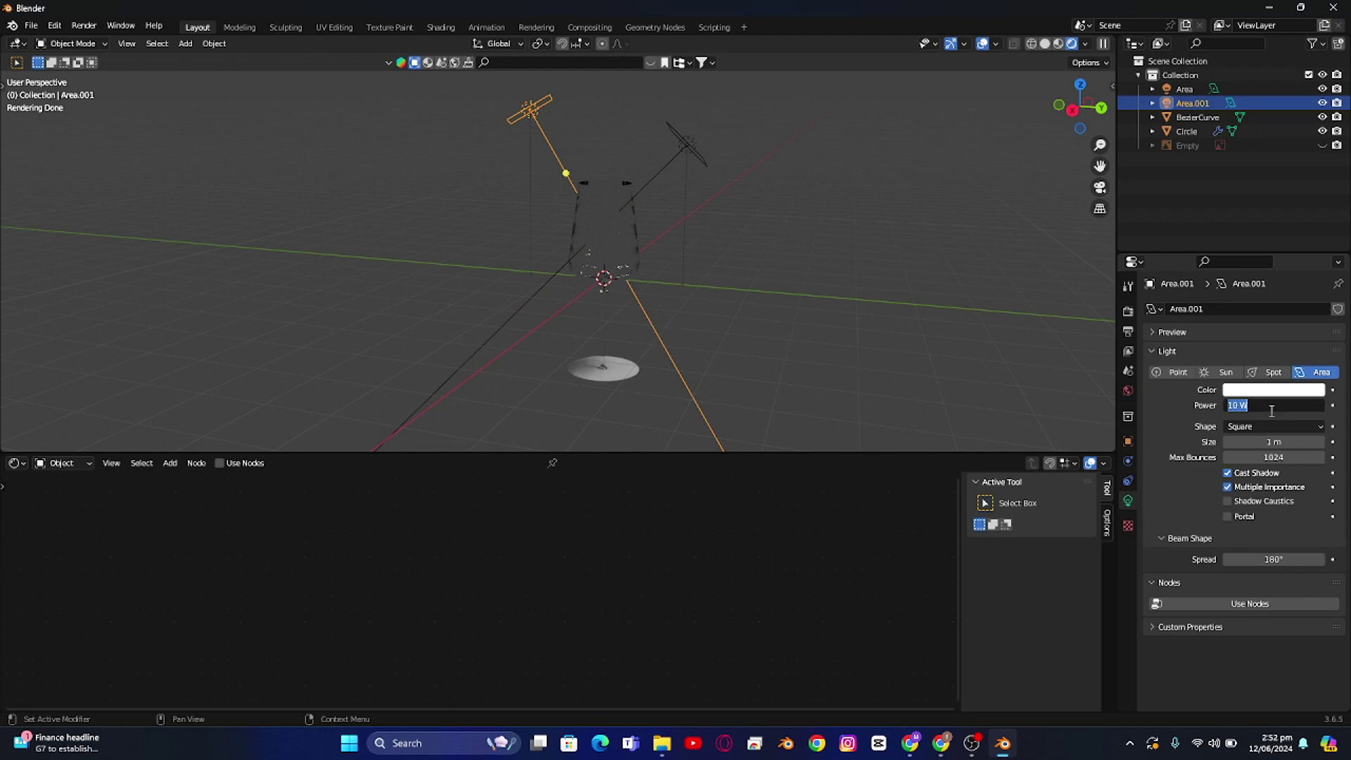
pyautogui.press('Return')
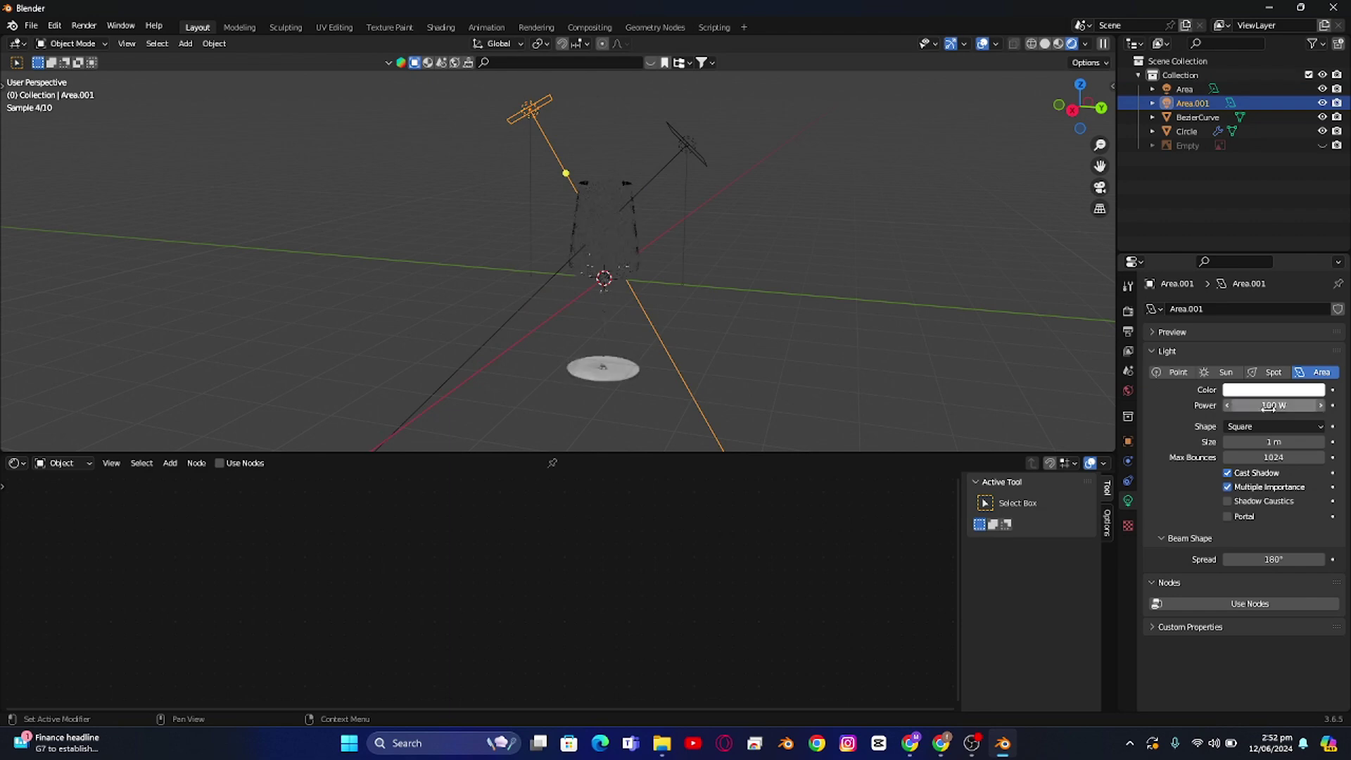
pyautogui.click(623, 228)
pyautogui.scroll(4, 622, 228)
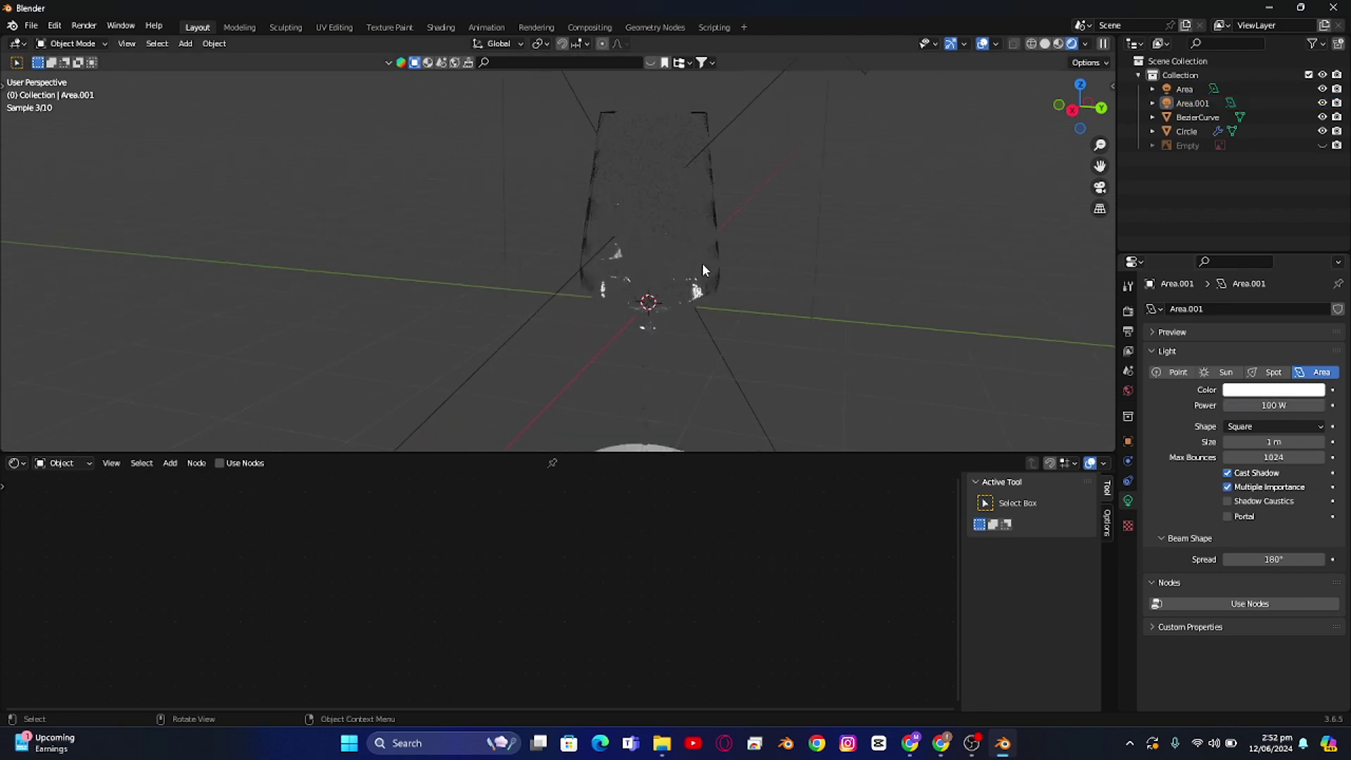
pyautogui.moveTo(702, 271); pyautogui.dragTo(677, 279, button='middle')
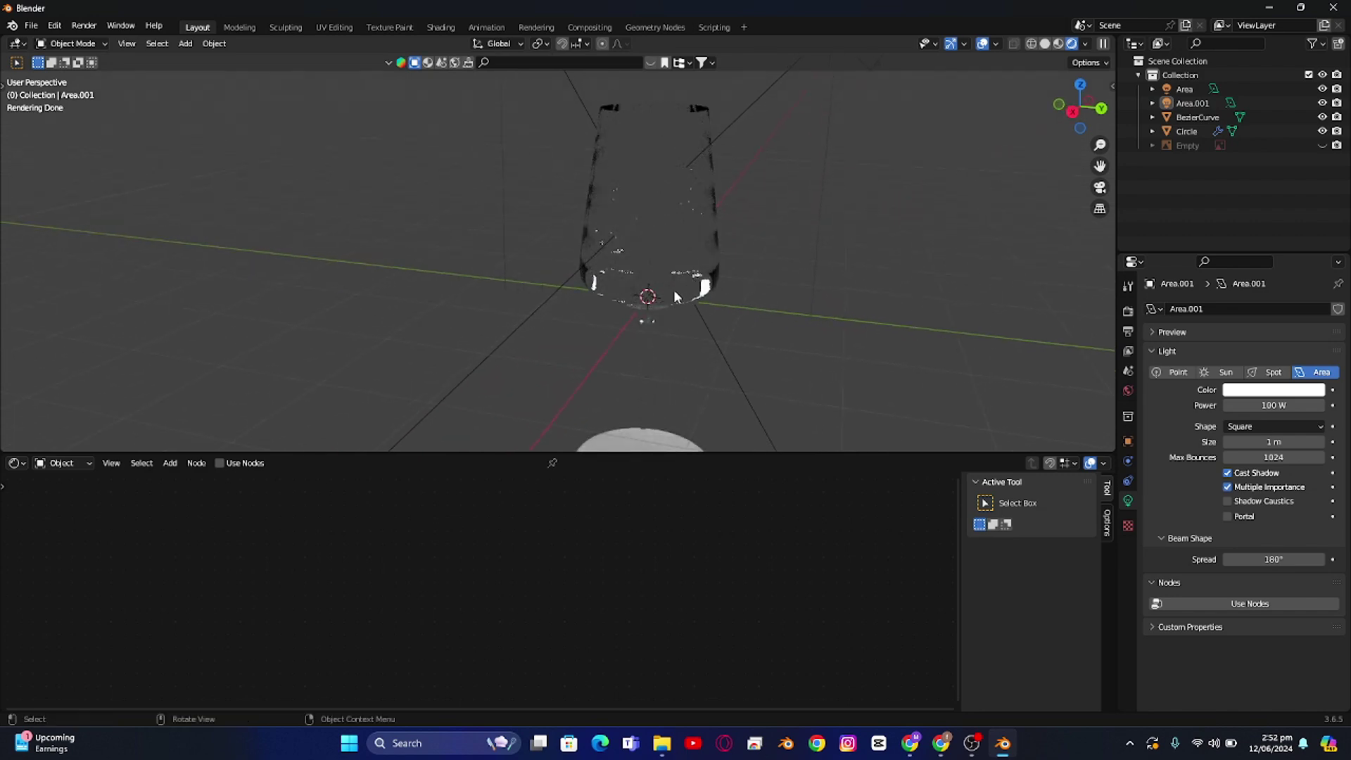
pyautogui.scroll(-2, 673, 289)
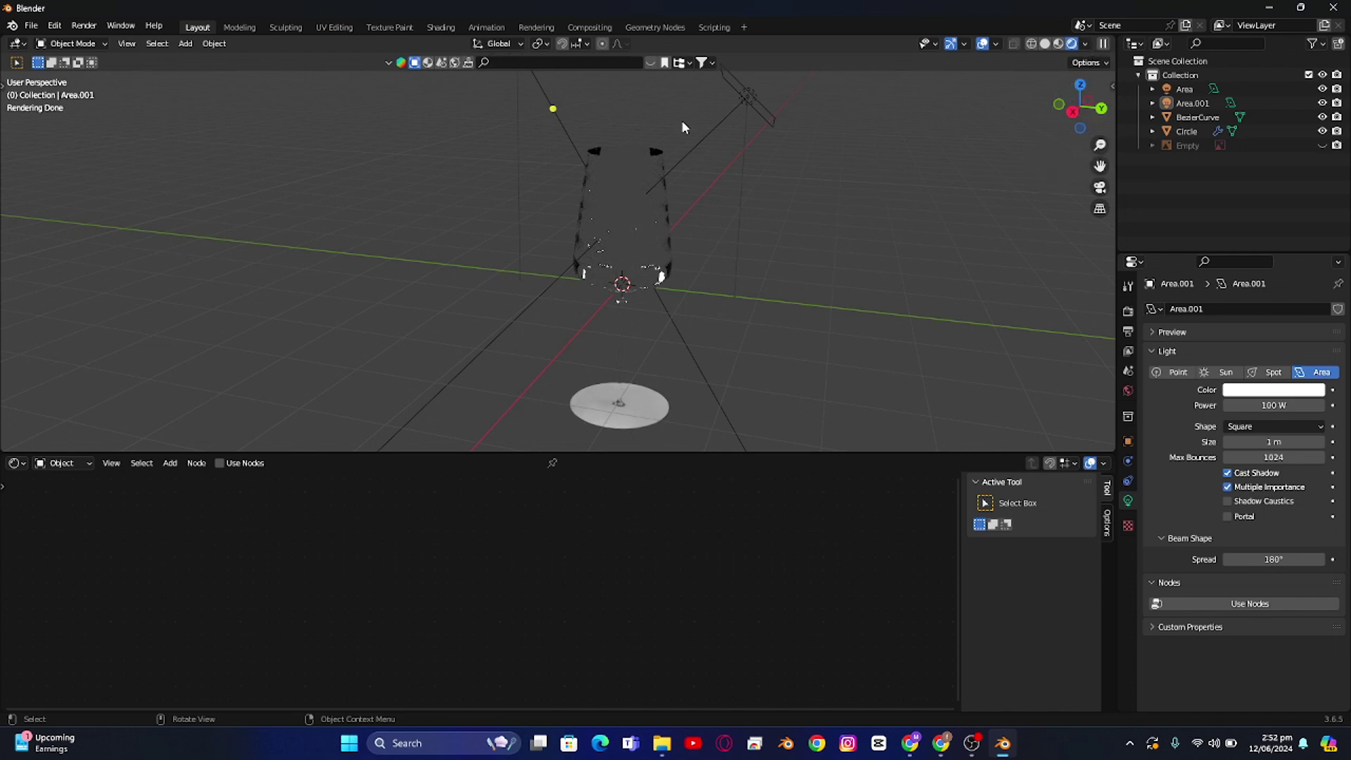
pyautogui.click(746, 104)
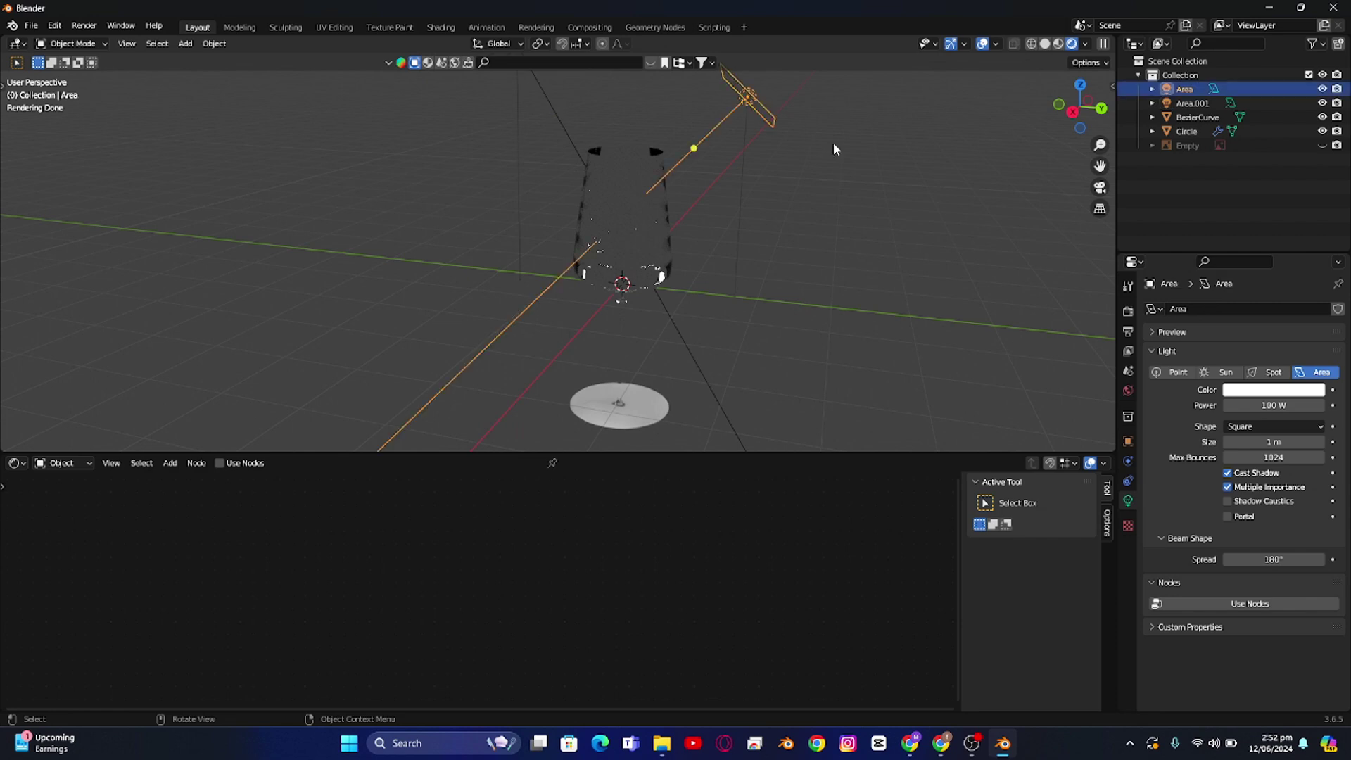
pyautogui.click(1228, 373)
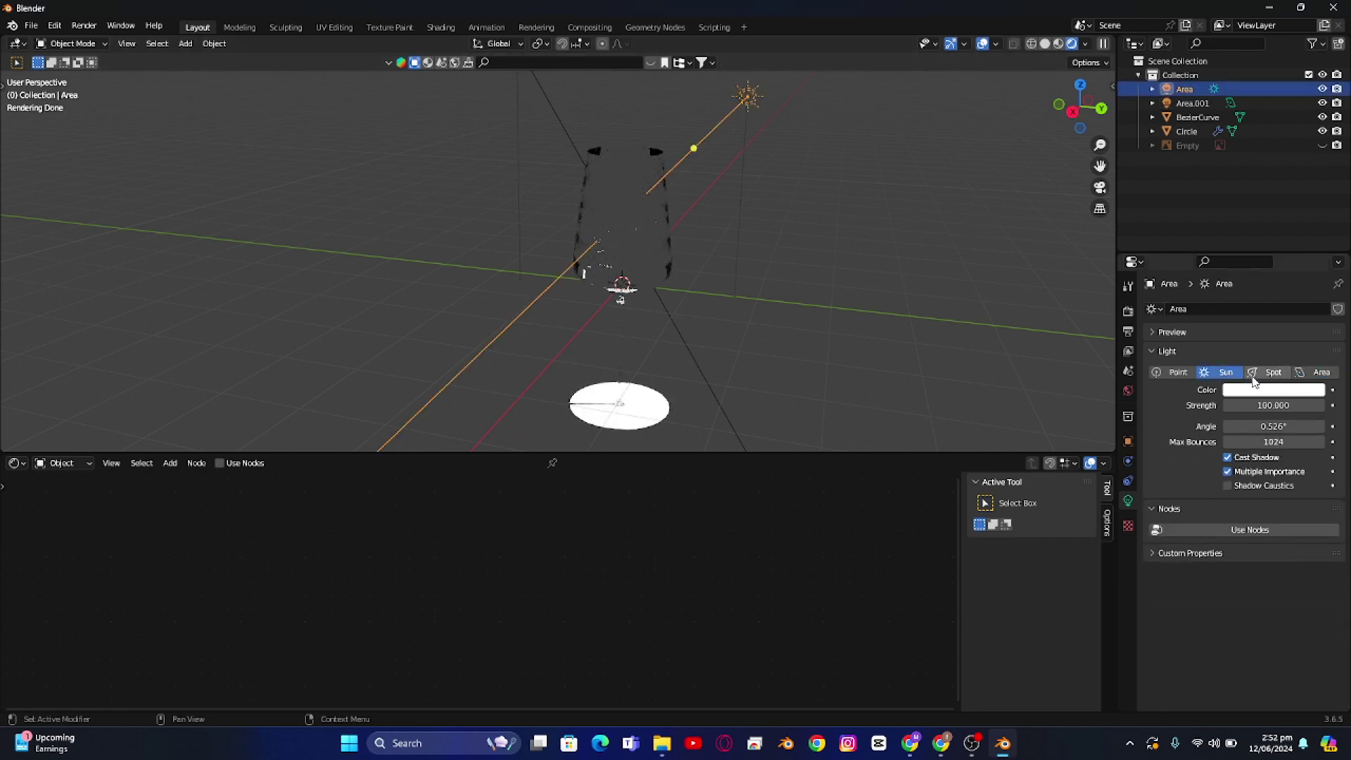
pyautogui.click(1275, 373)
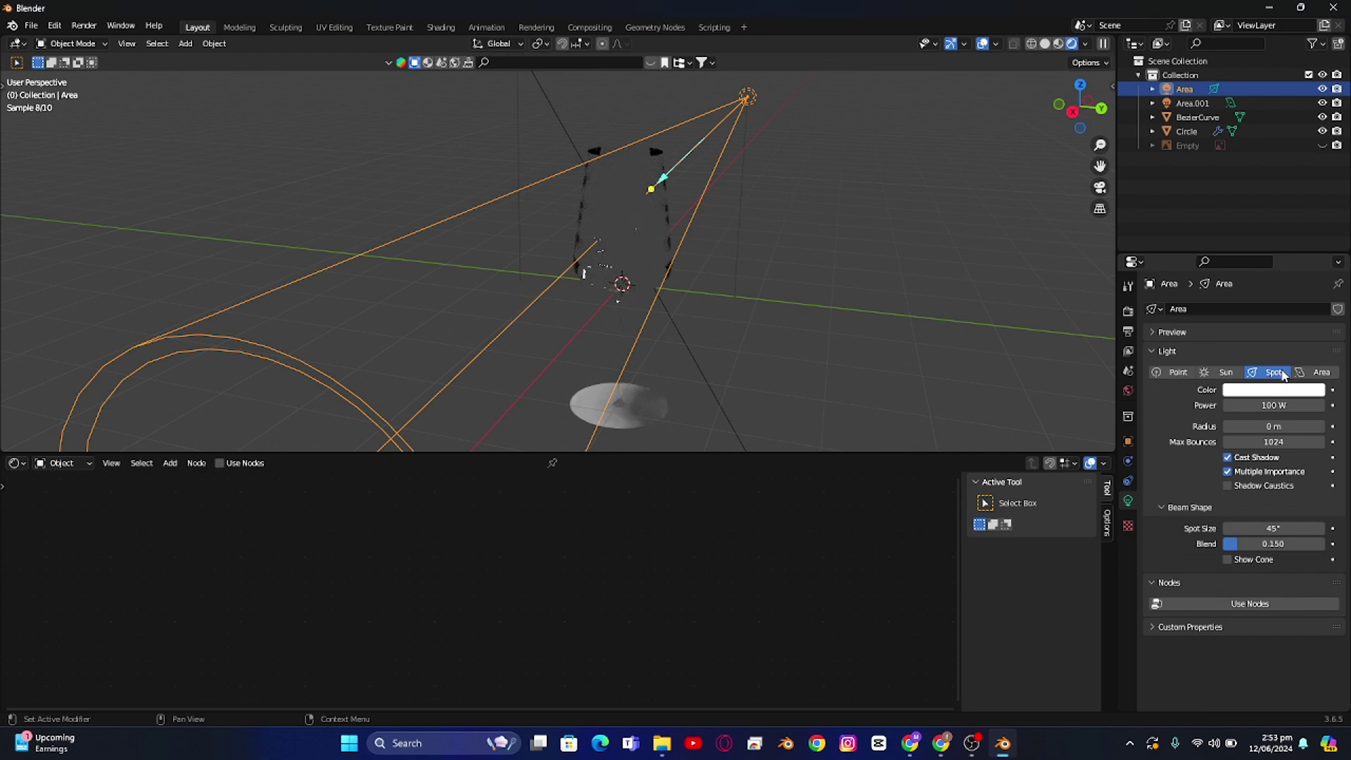
pyautogui.click(1190, 374)
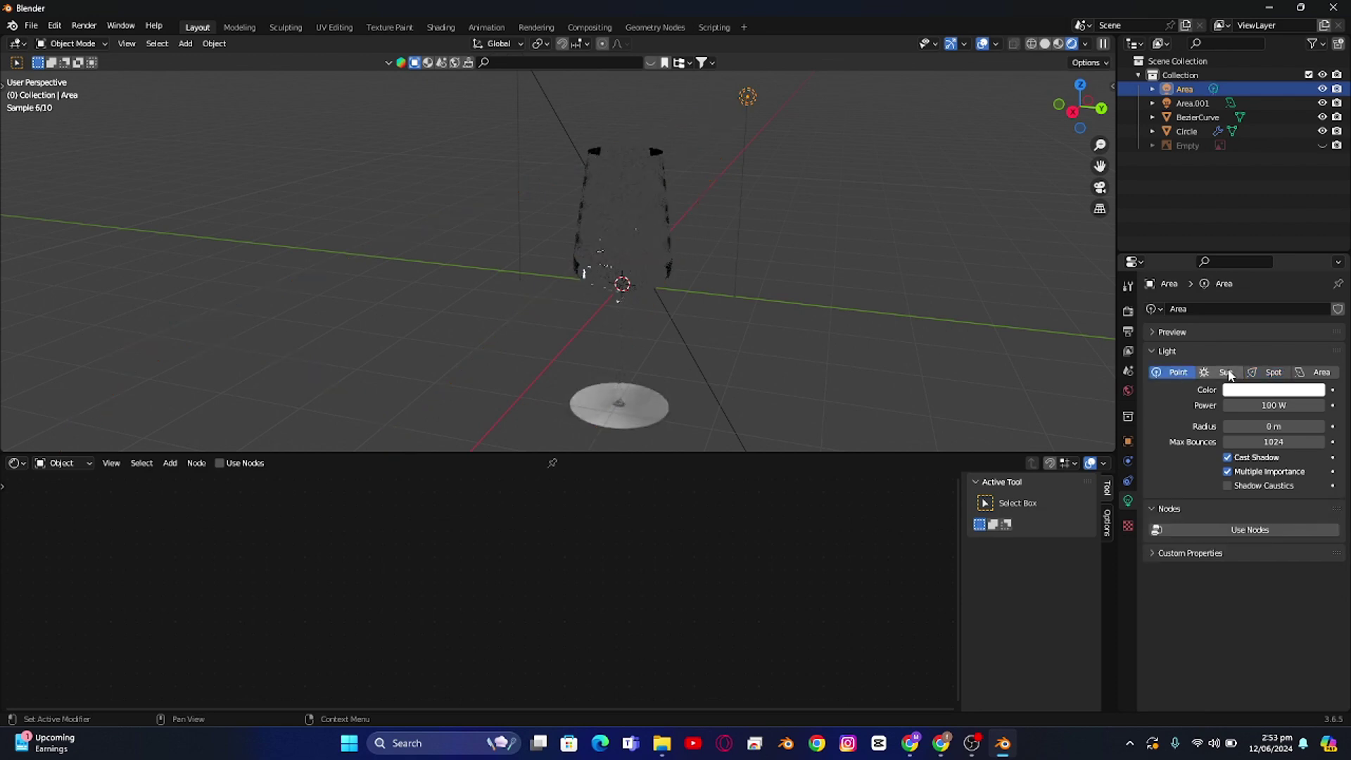
pyautogui.click(1320, 372)
pyautogui.moveTo(783, 246); pyautogui.dragTo(831, 211, button='middle')
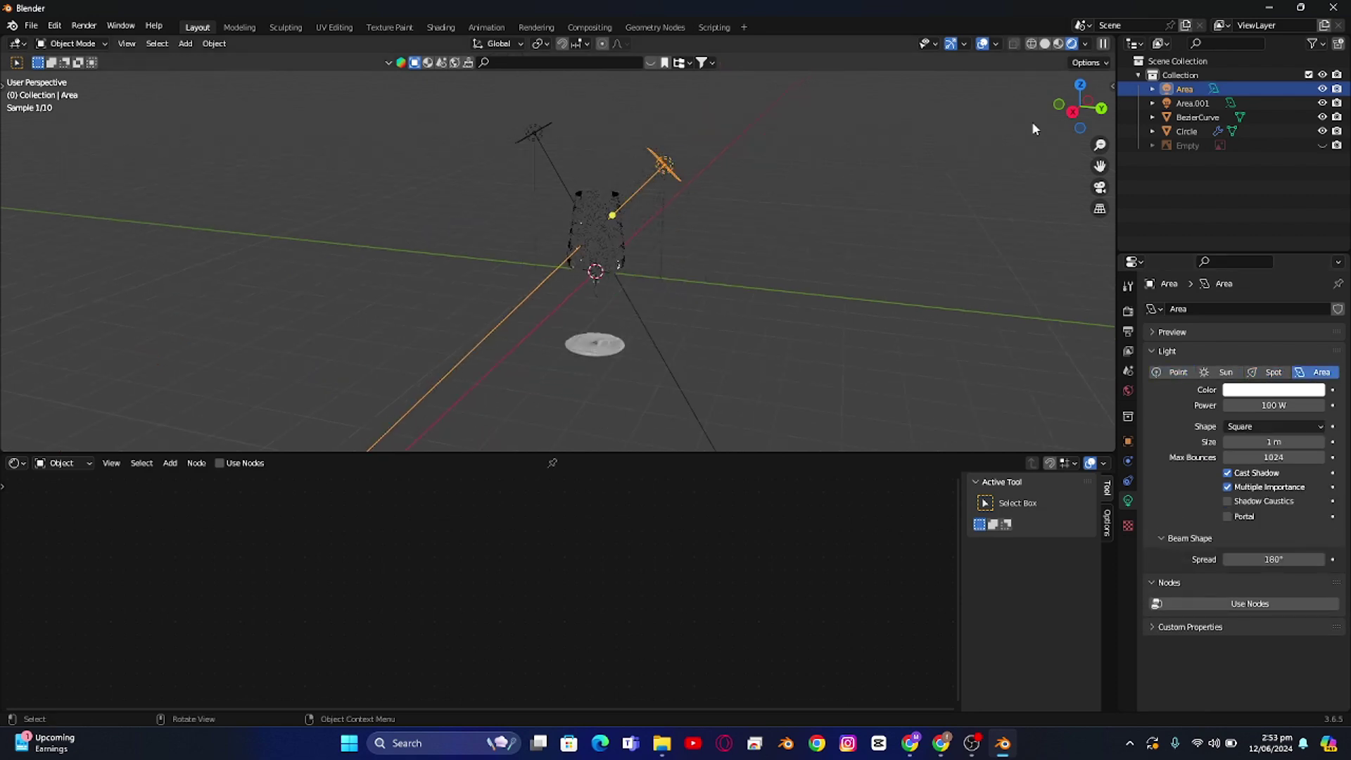
pyautogui.click(1078, 89)
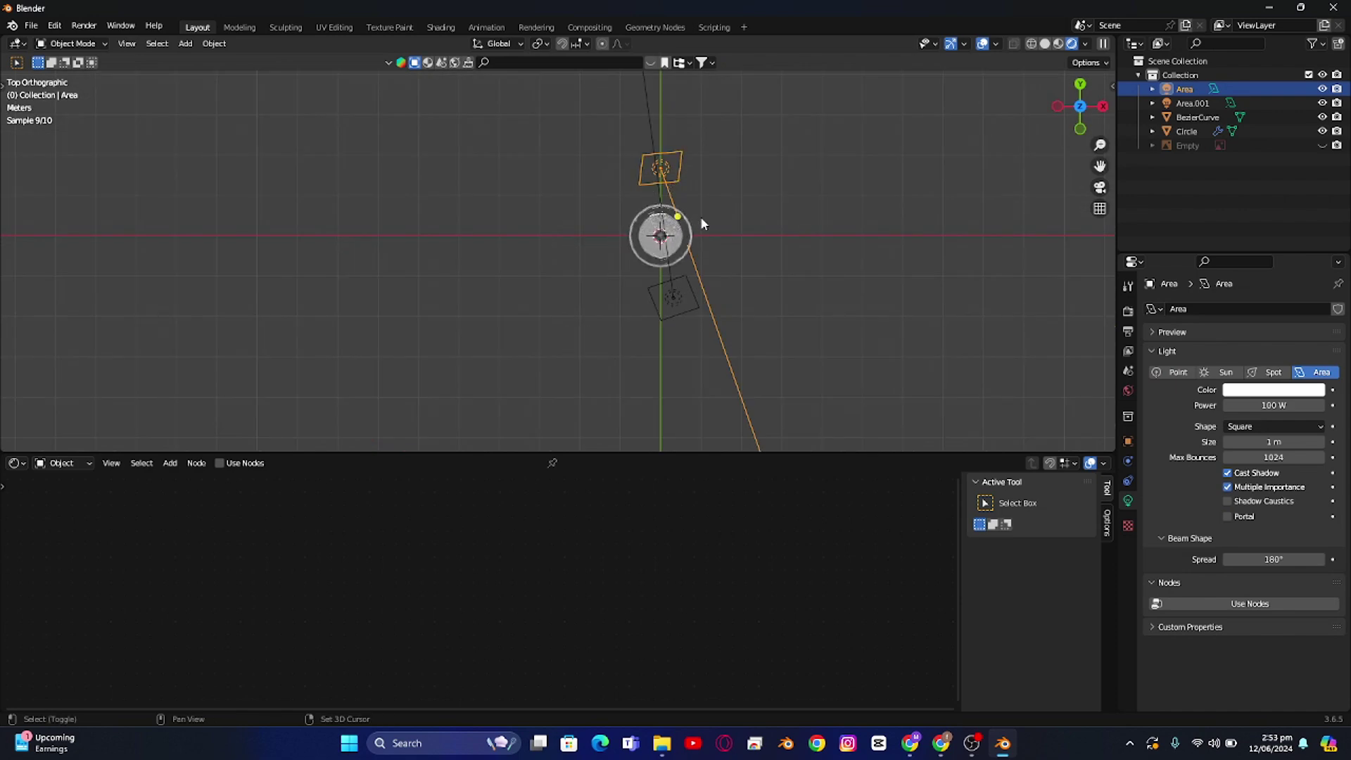
# Step: From the left view, add a third area light, raise it, enlarge it and move it along local Z
pyautogui.click(1059, 108)
pyautogui.hotkey('shift', 'a')
pyautogui.moveTo(776, 230)
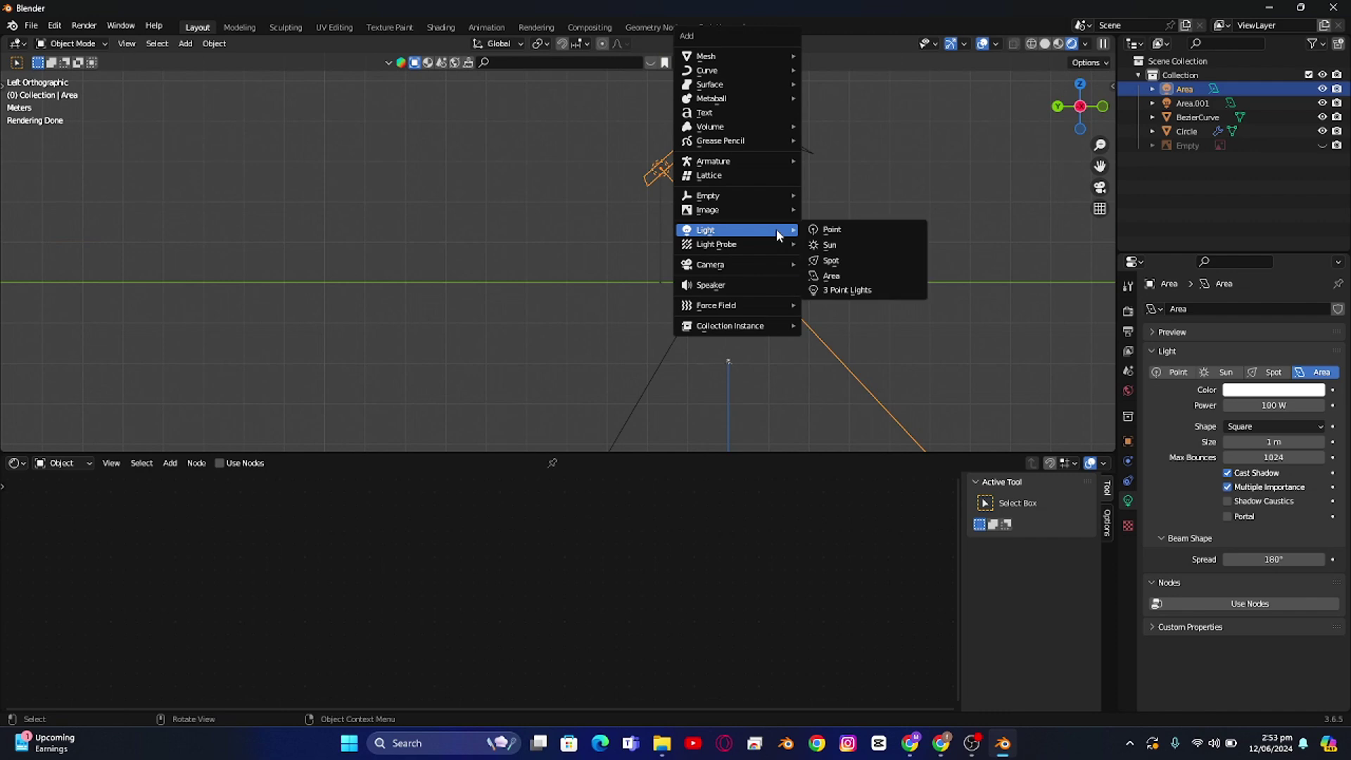
pyautogui.click(852, 278)
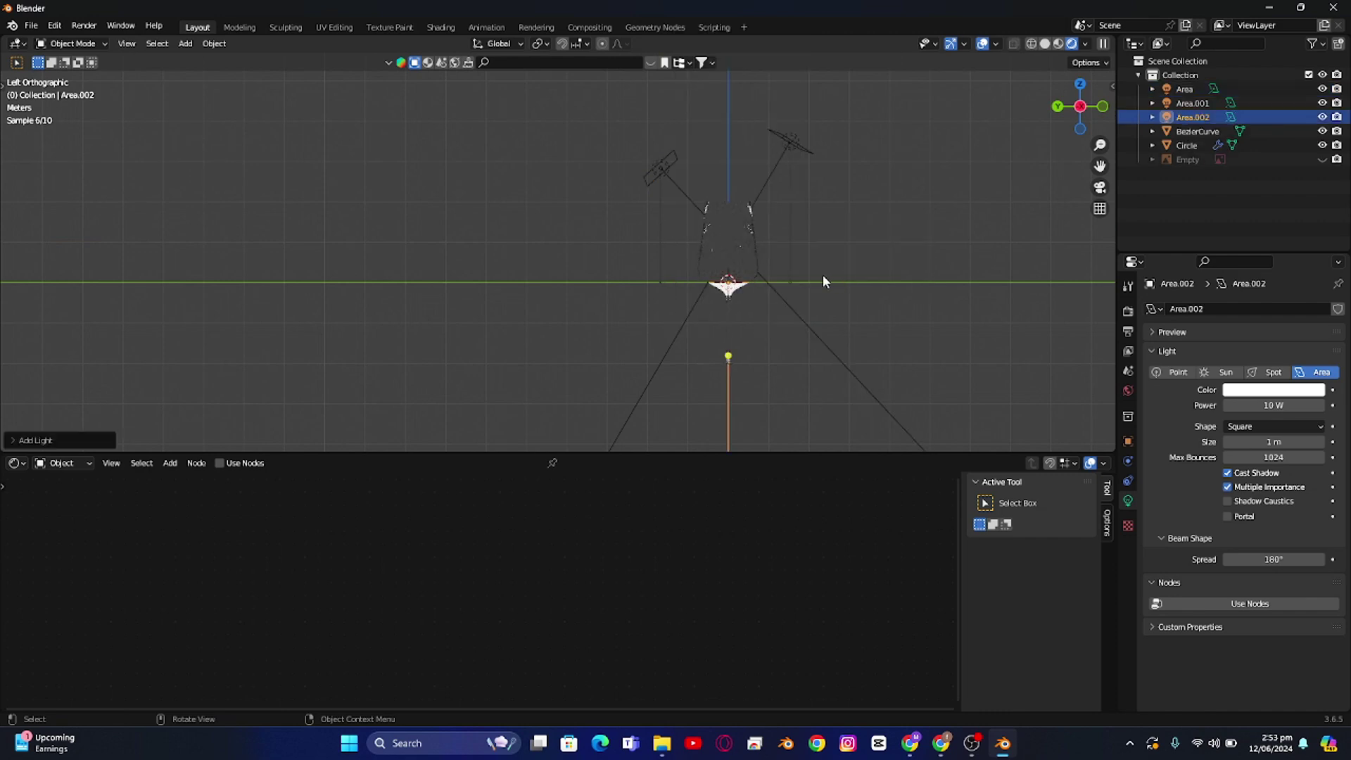
pyautogui.press('g')
pyautogui.press('z')
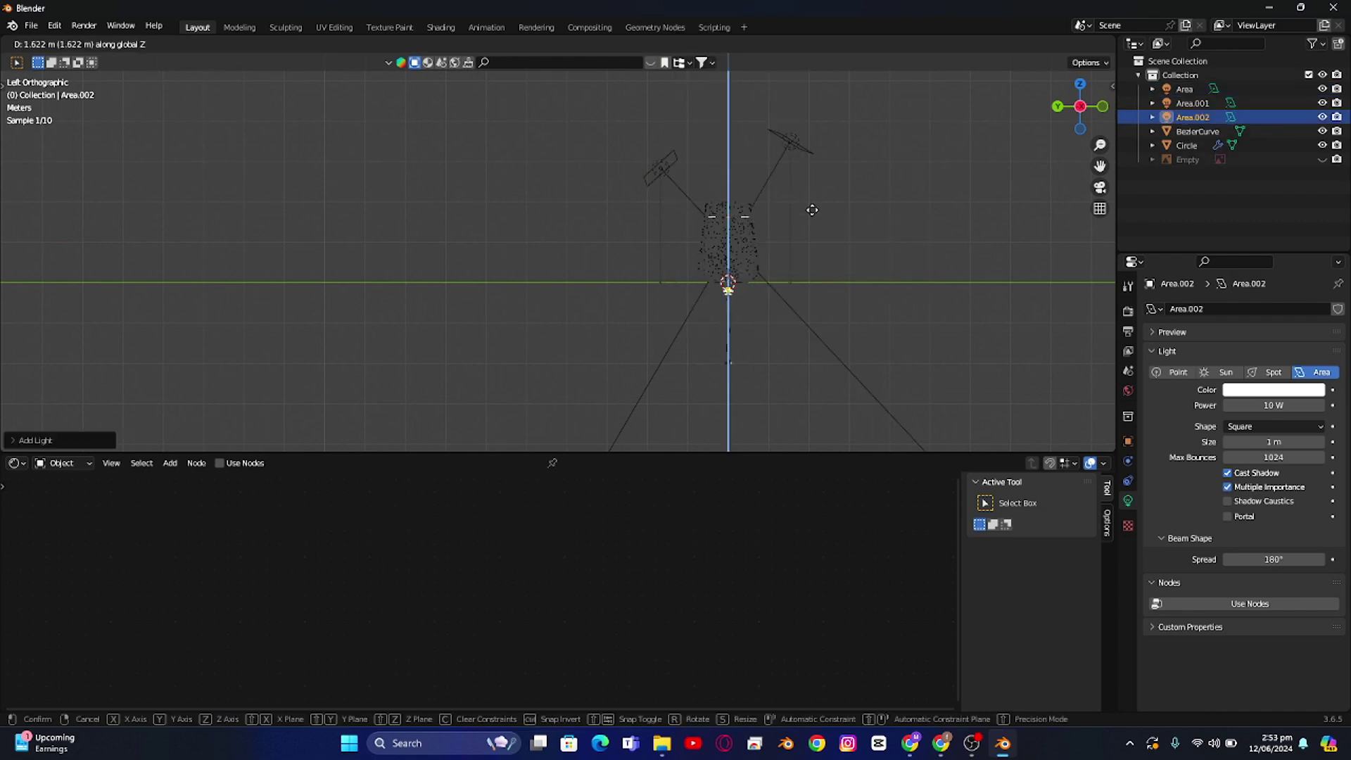
pyautogui.click(811, 204)
pyautogui.press('s')
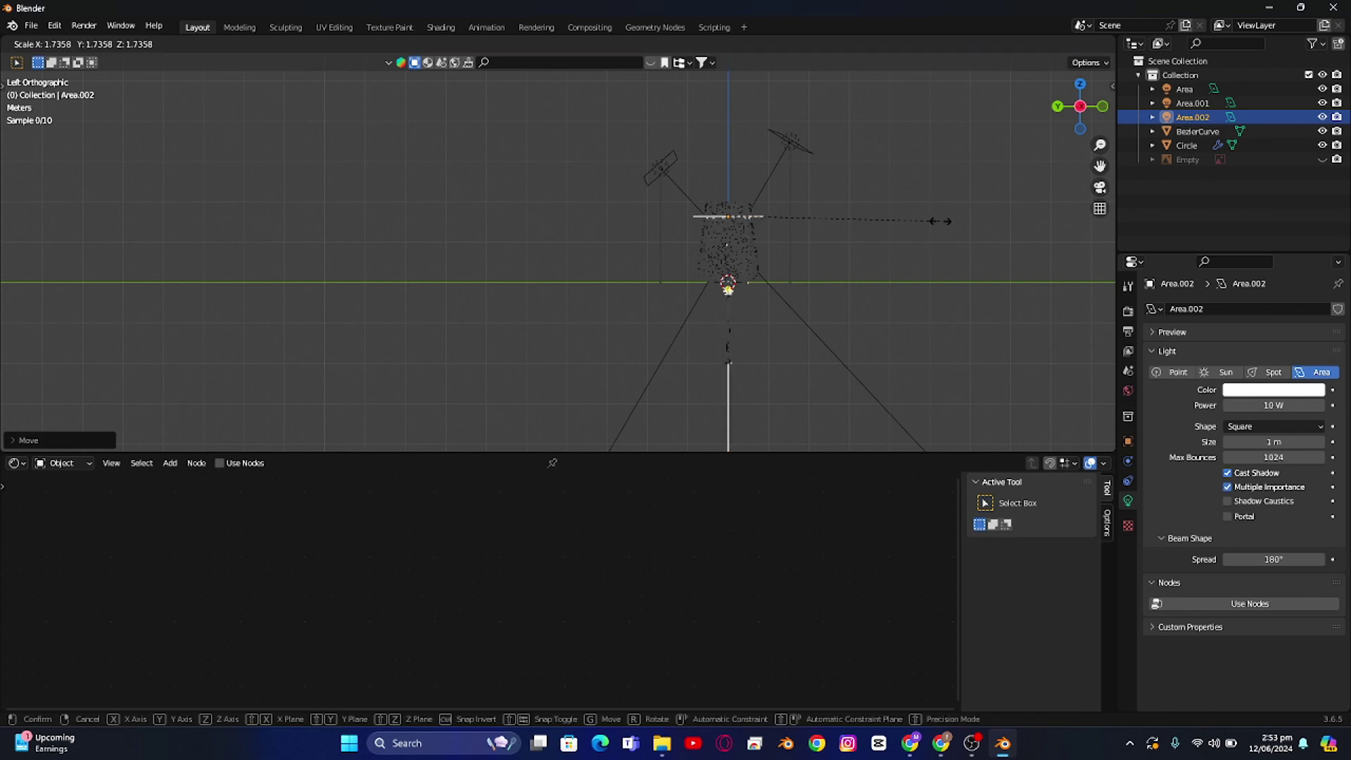
pyautogui.click(940, 221)
pyautogui.press('g')
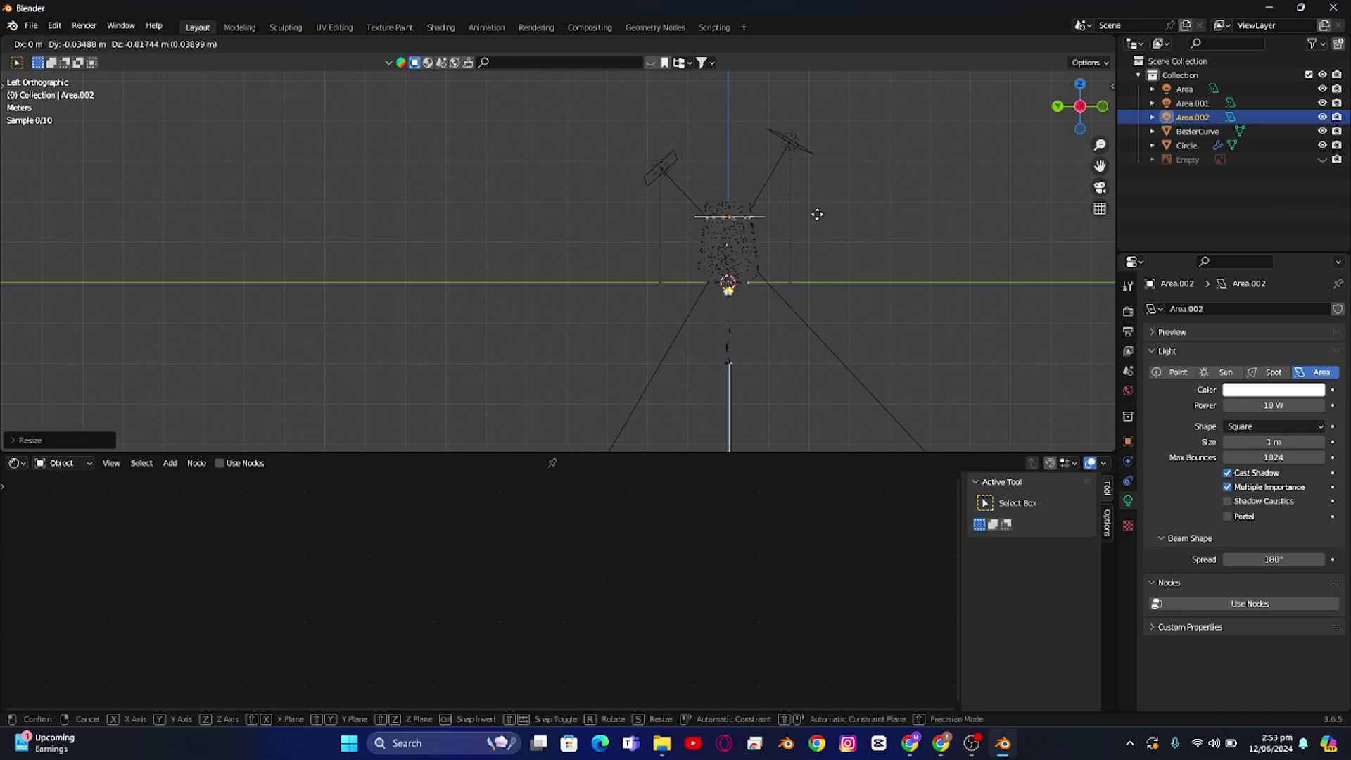
pyautogui.press('z')
pyautogui.press('z')
pyautogui.click(808, 192)
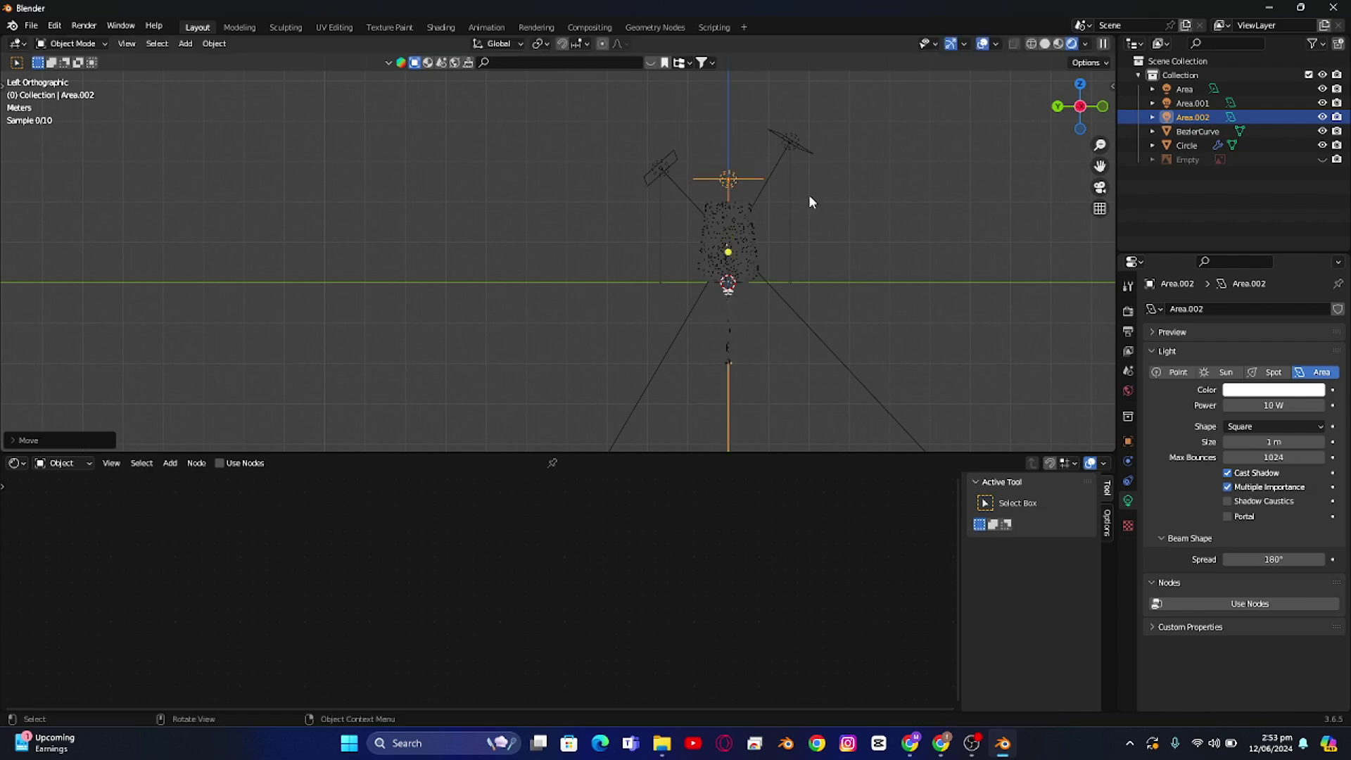
# Step: Set the new light's Power to 100 W, then orbit into perspective and select the glass
pyautogui.click(1268, 404)
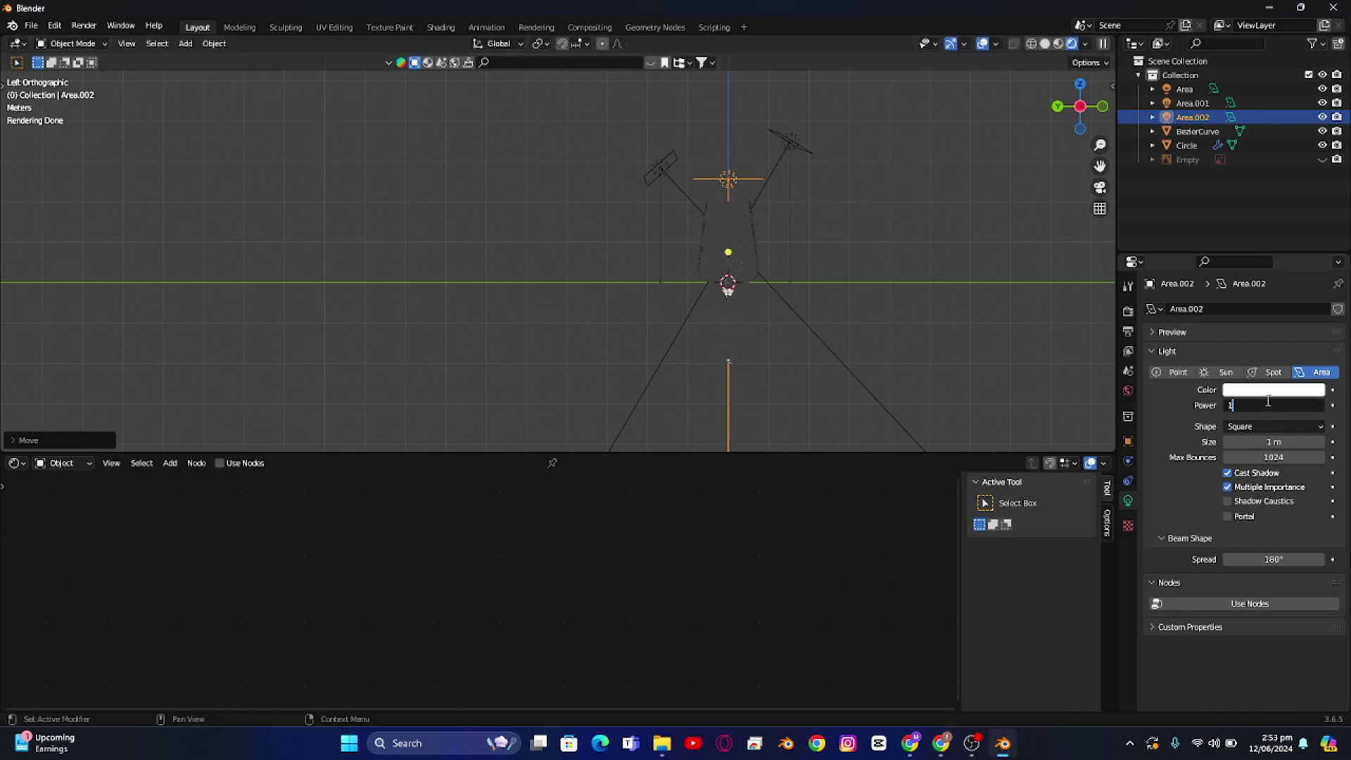
pyautogui.write('100')
pyautogui.press('Return')
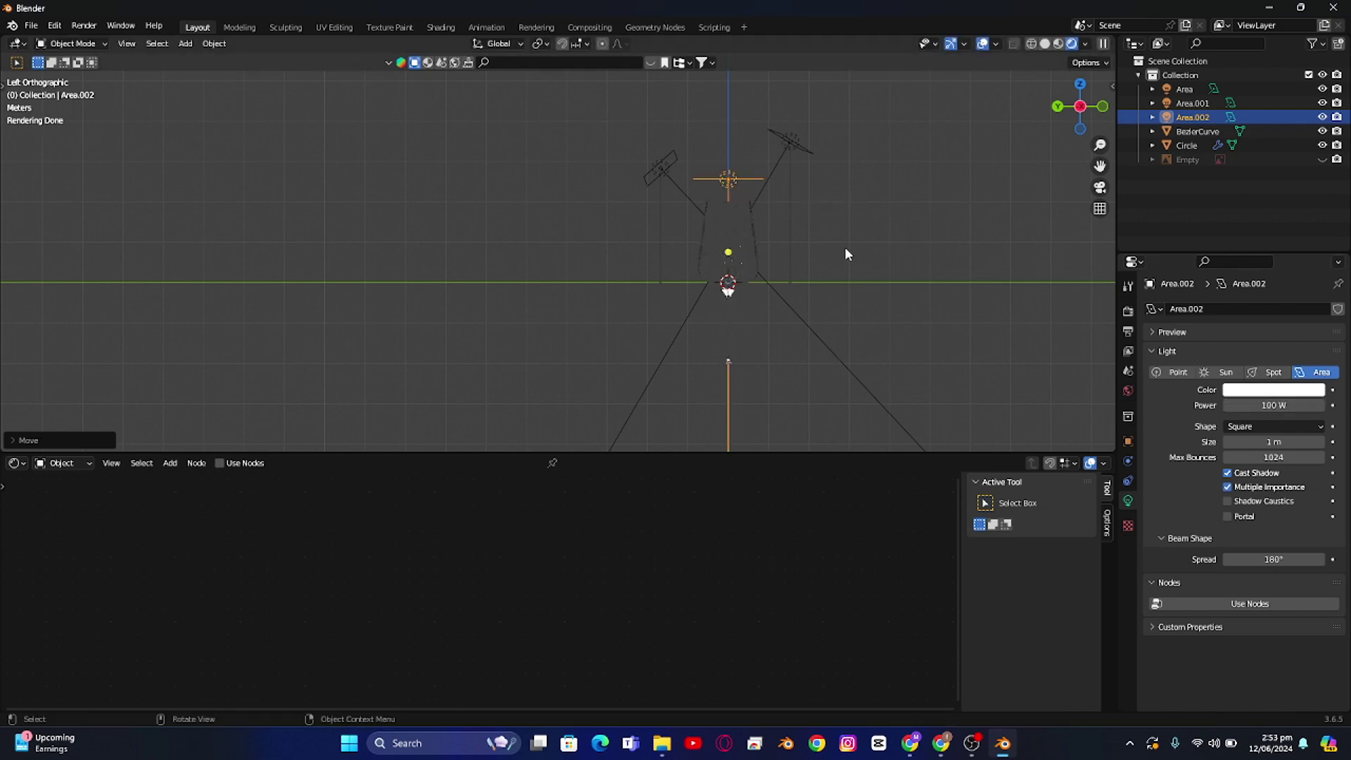
pyautogui.click(844, 247)
pyautogui.scroll(10, 838, 264)
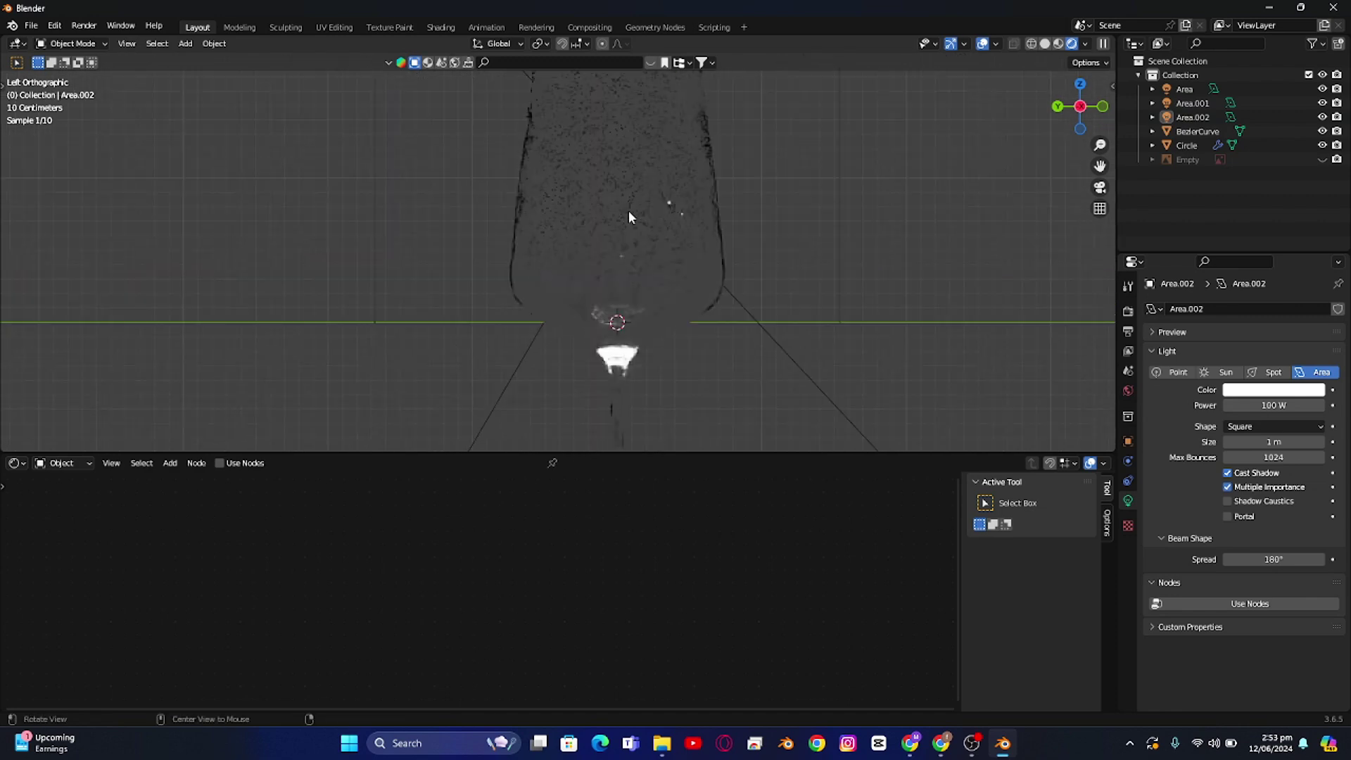
pyautogui.moveTo(629, 217); pyautogui.dragTo(620, 266, button='middle')
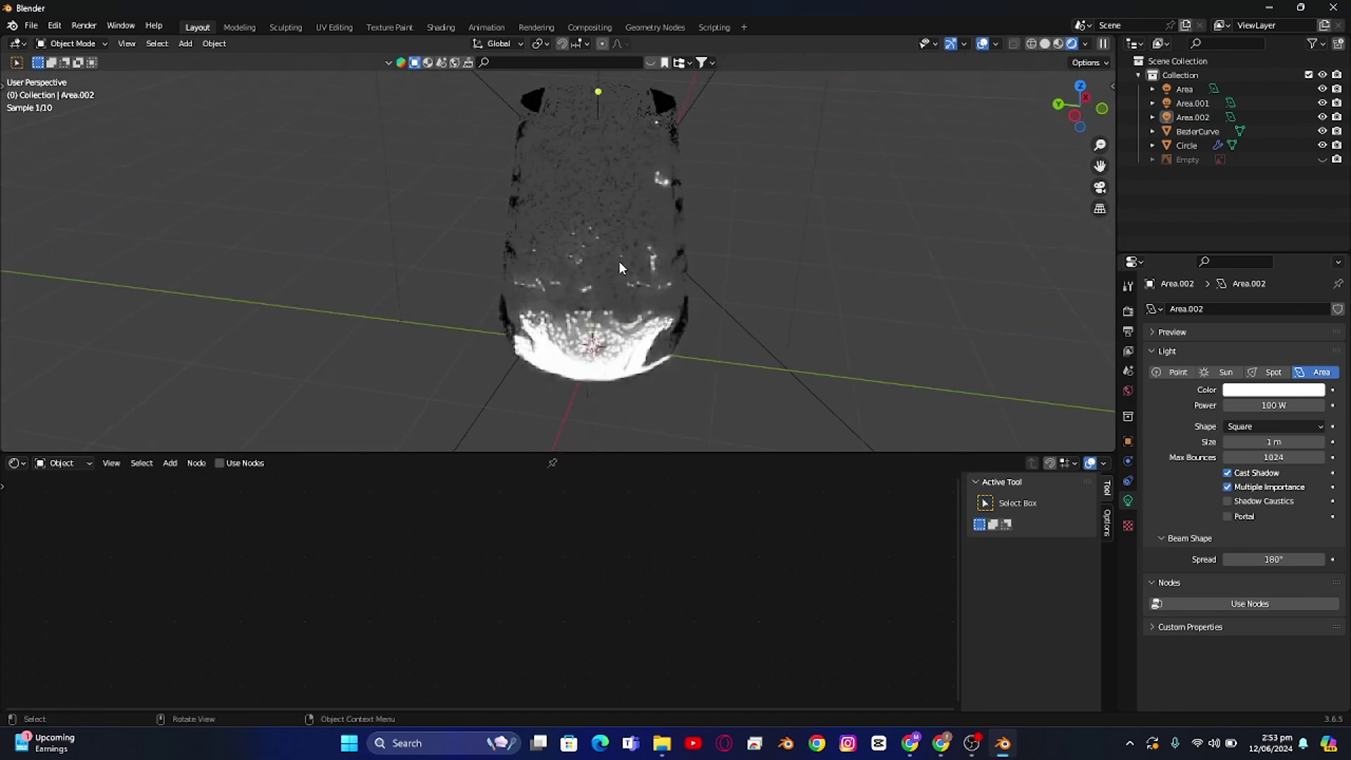
pyautogui.click(620, 266)
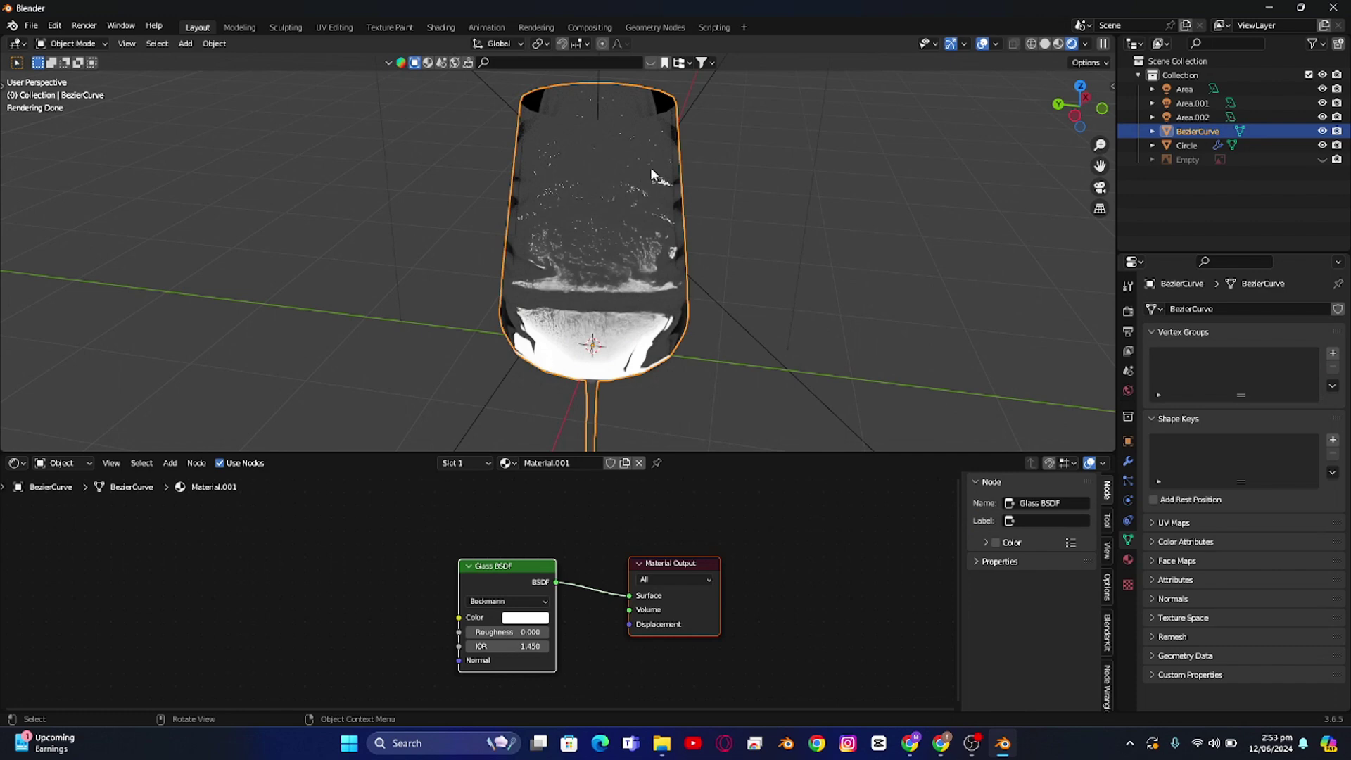
# Step: Turn off Scene World and try a different built-in HDRI environment on the glass
pyautogui.click(1085, 44)
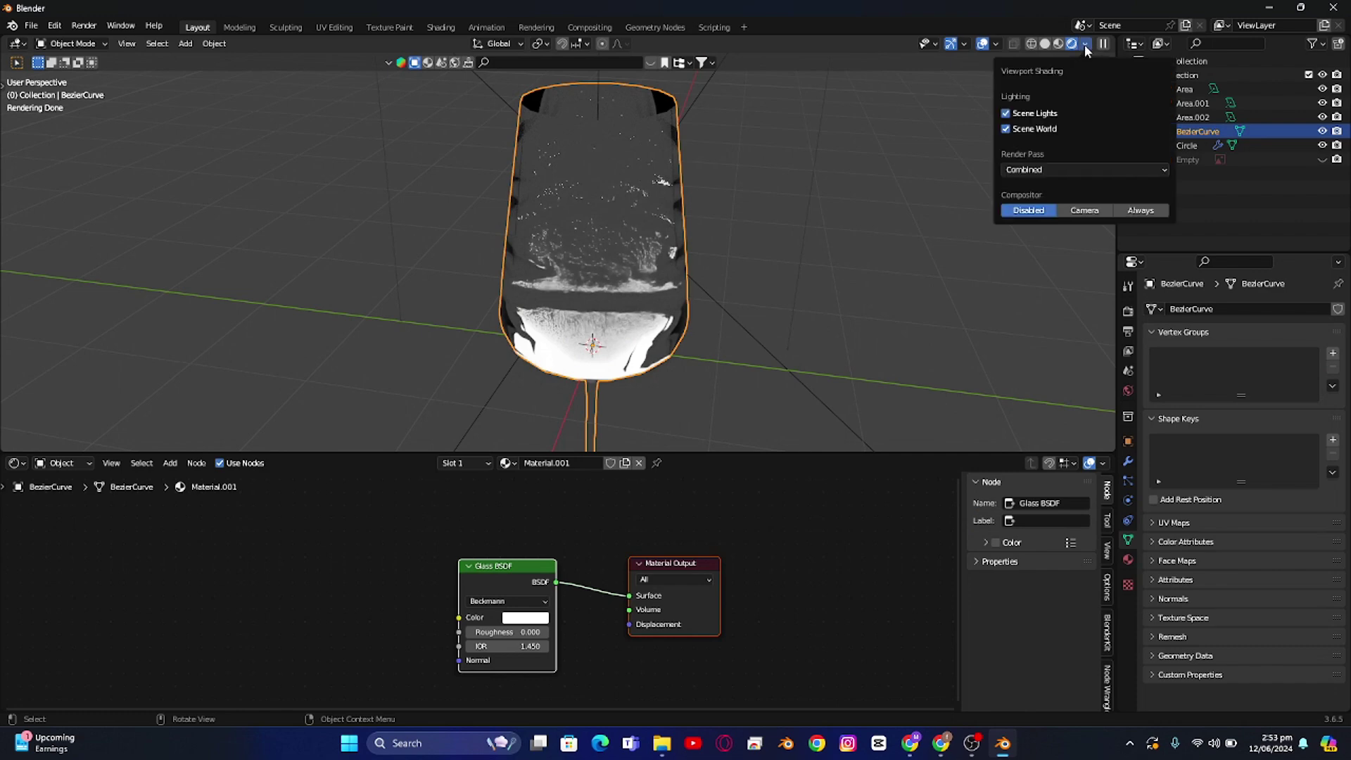
pyautogui.click(1008, 130)
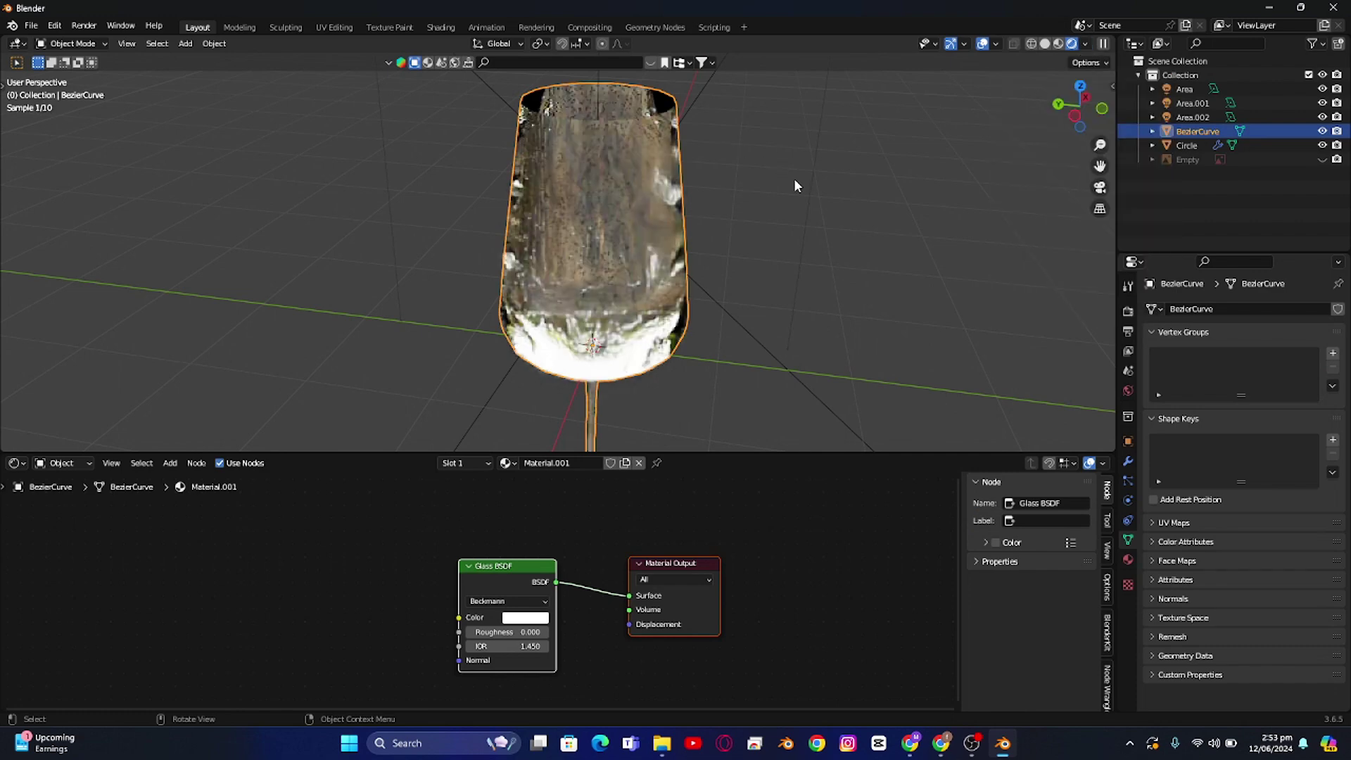
pyautogui.moveTo(729, 182); pyautogui.dragTo(830, 128, button='middle')
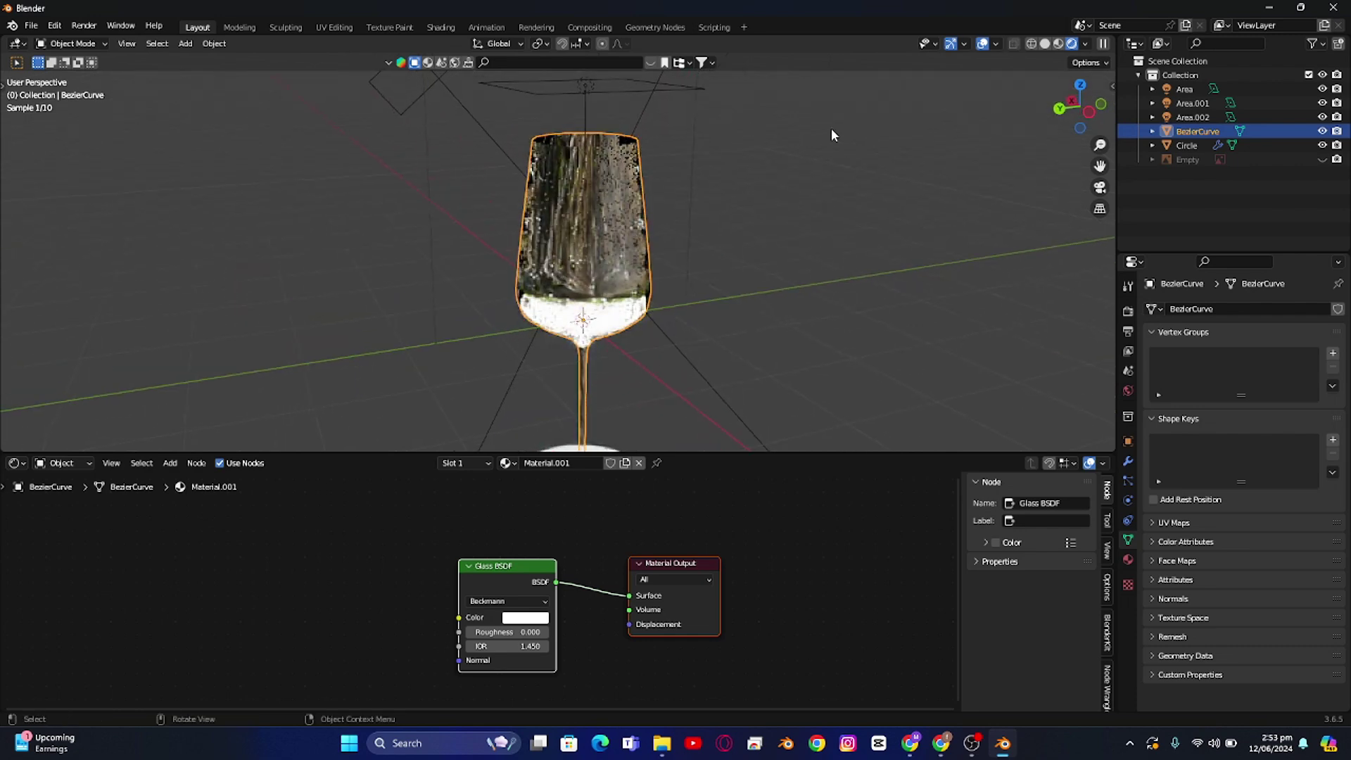
pyautogui.click(1085, 43)
pyautogui.click(1073, 162)
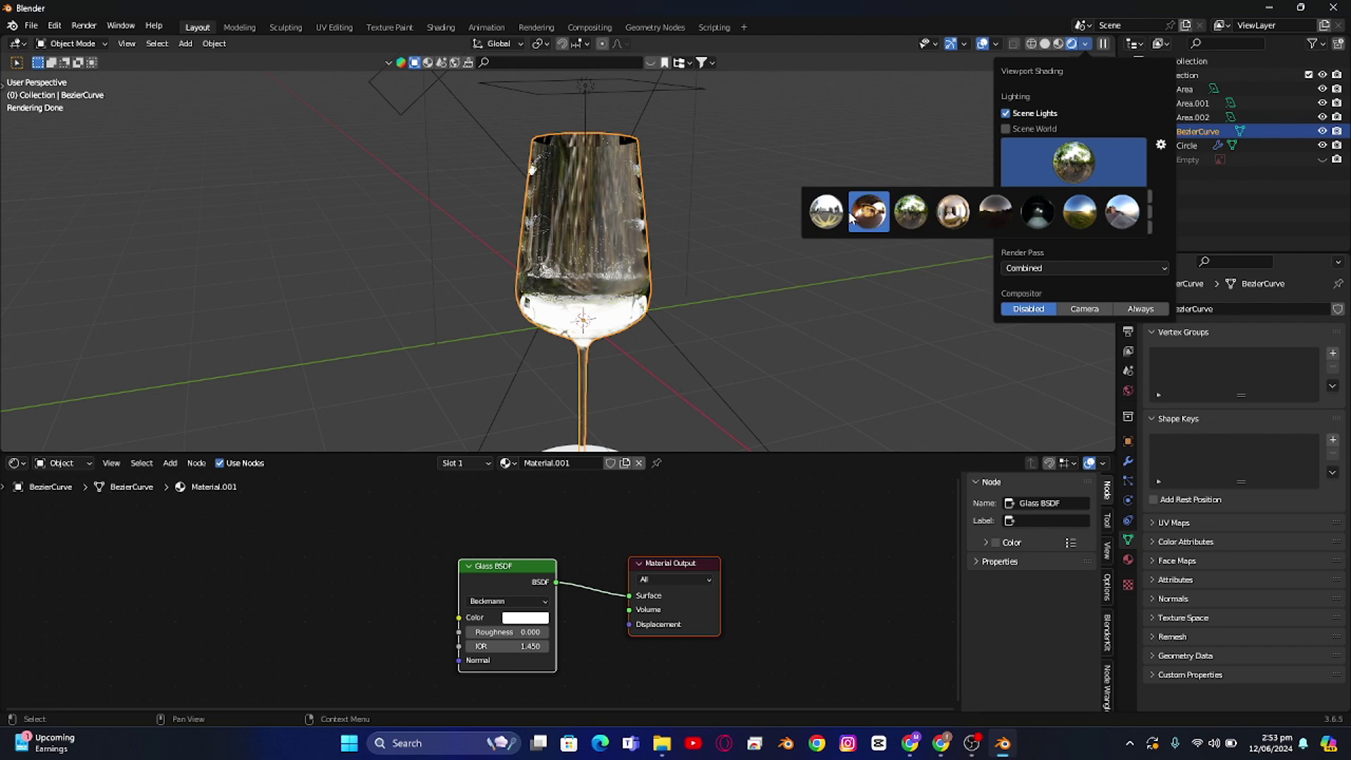
pyautogui.click(828, 211)
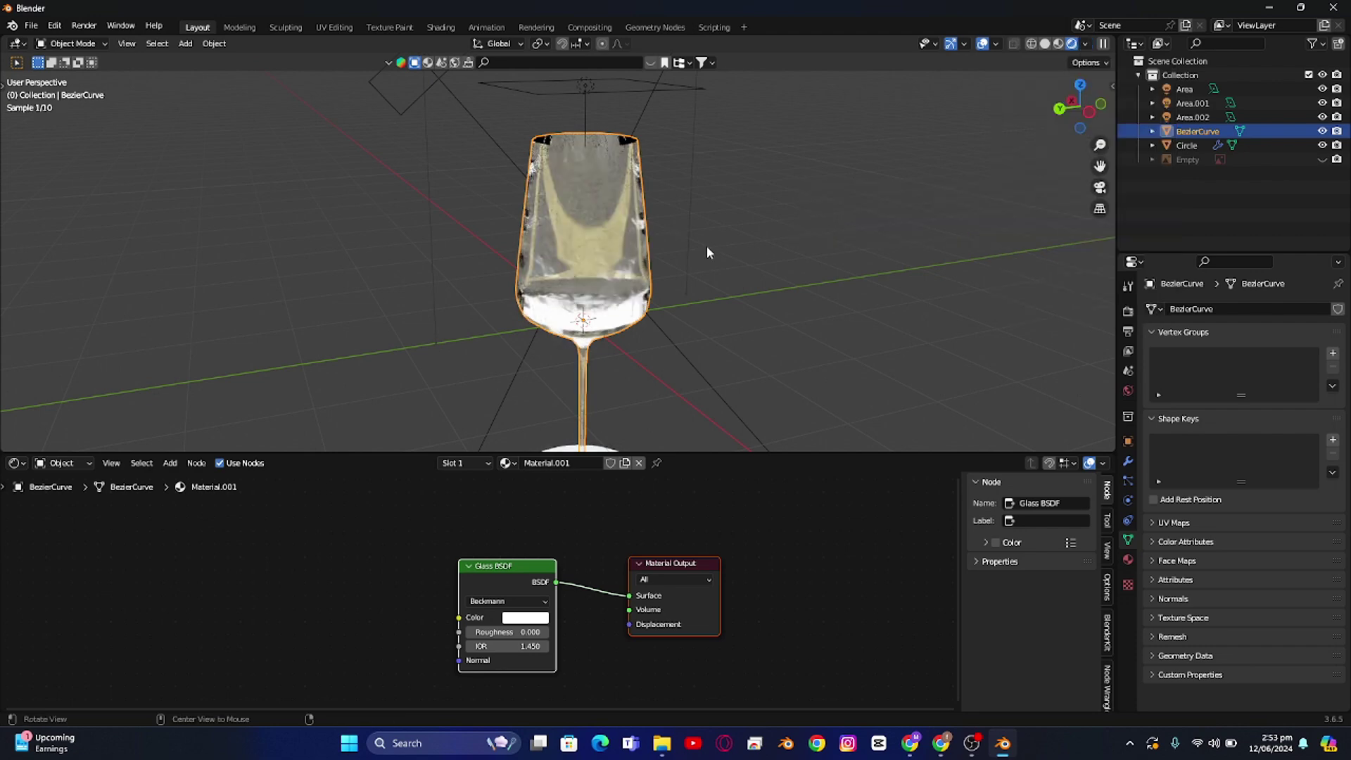
pyautogui.moveTo(706, 251); pyautogui.dragTo(739, 257, button='middle')
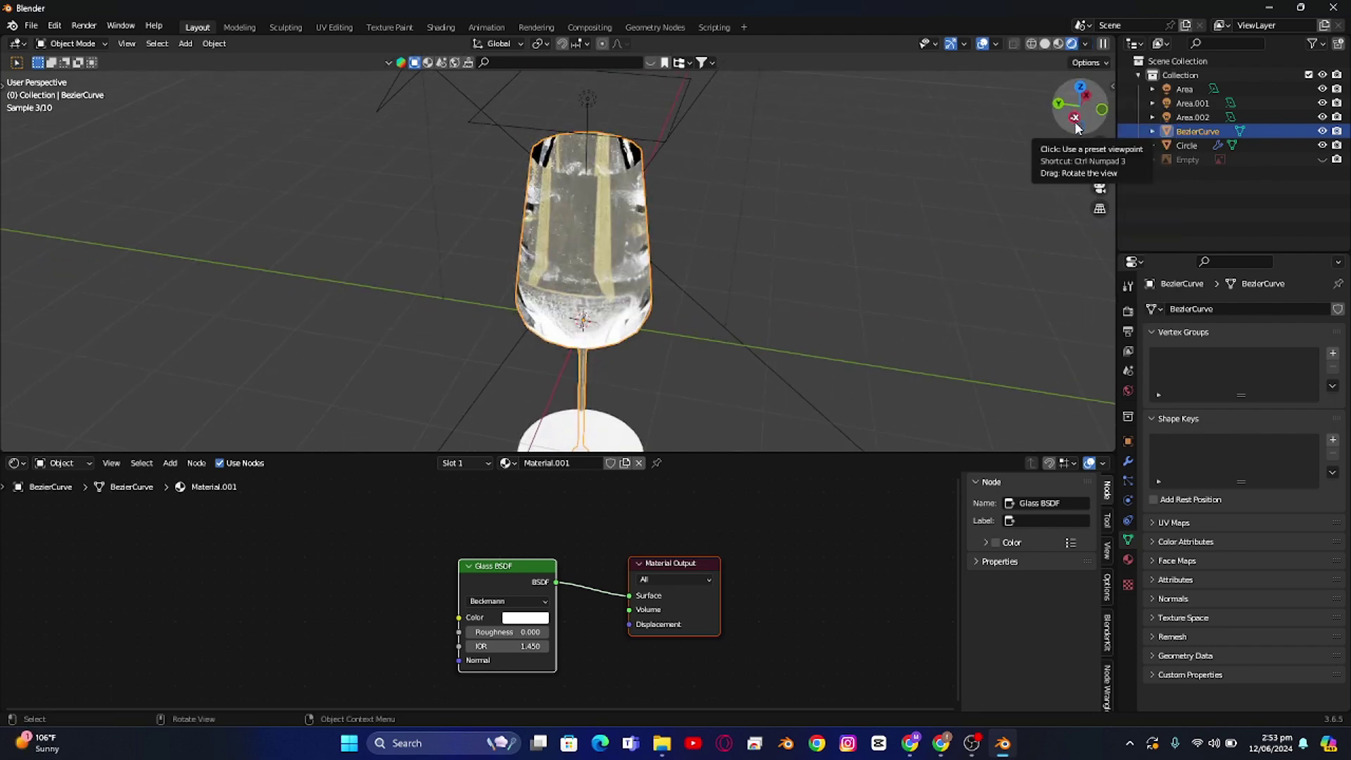
# Step: Switch to a dark built-in HDRI for darker reflections on the glass
pyautogui.click(1085, 44)
pyautogui.click(1073, 161)
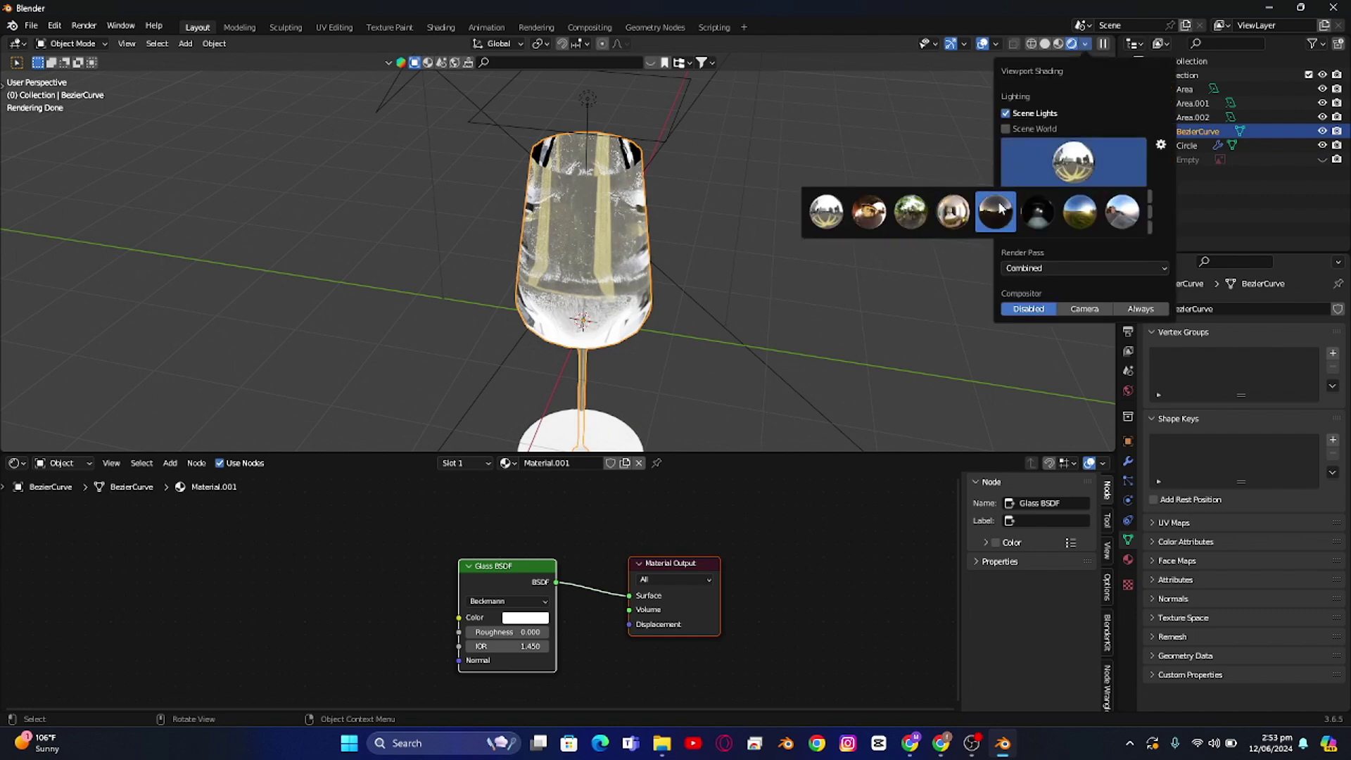
pyautogui.click(997, 209)
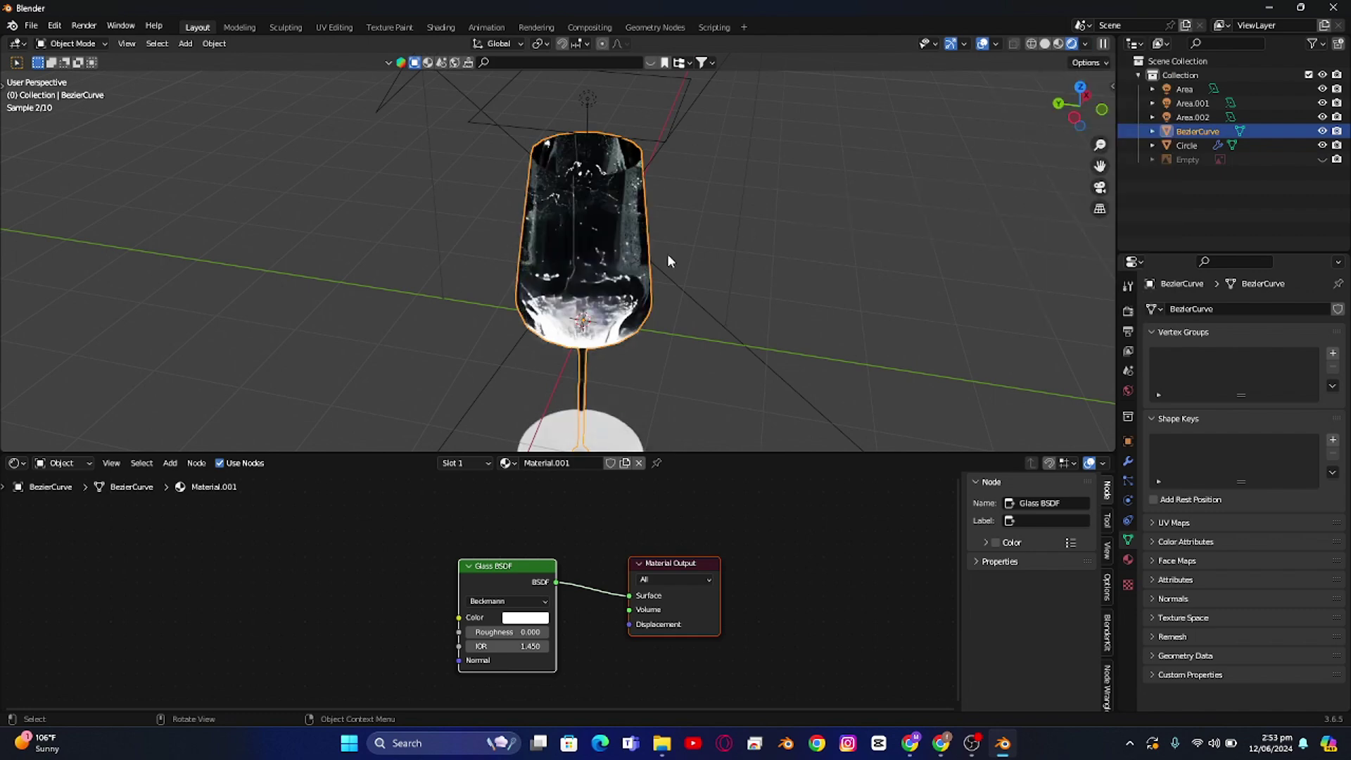
pyautogui.click(1085, 43)
pyautogui.click(1080, 162)
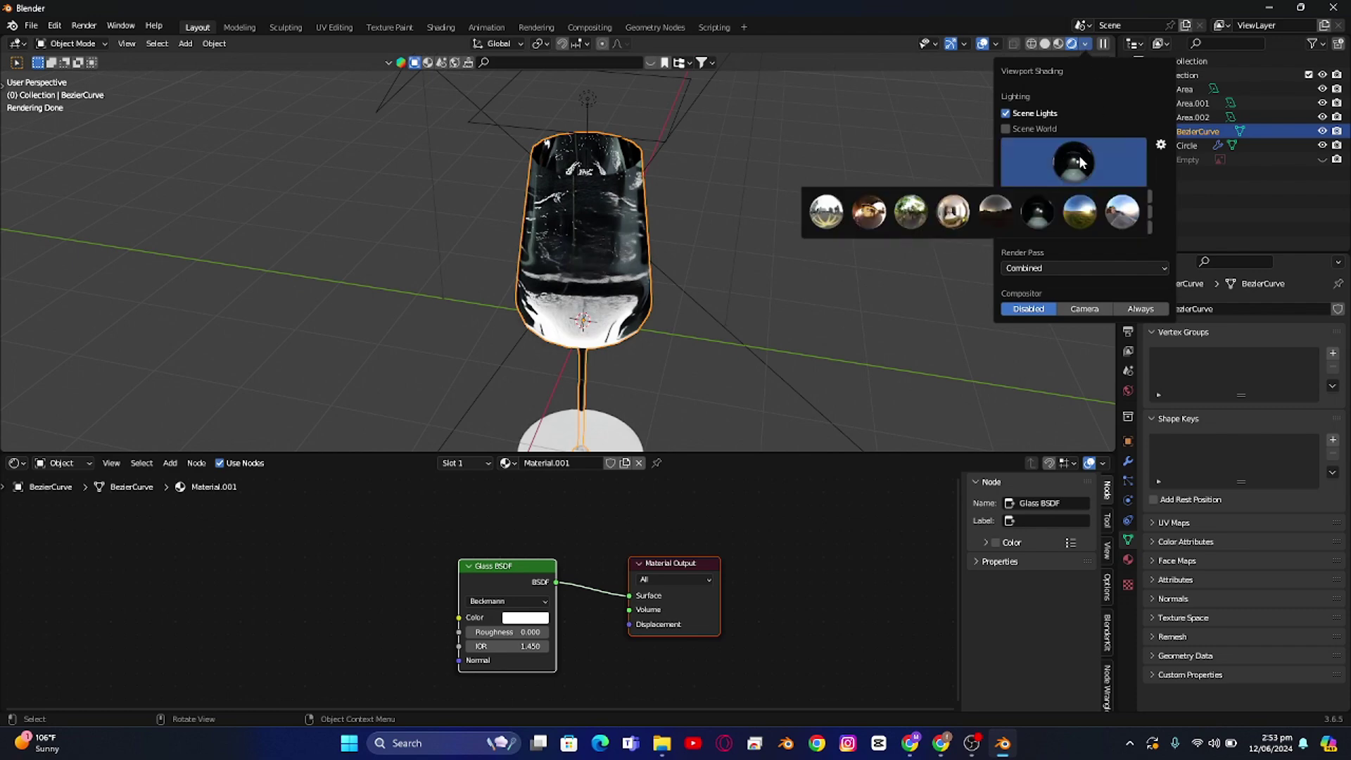
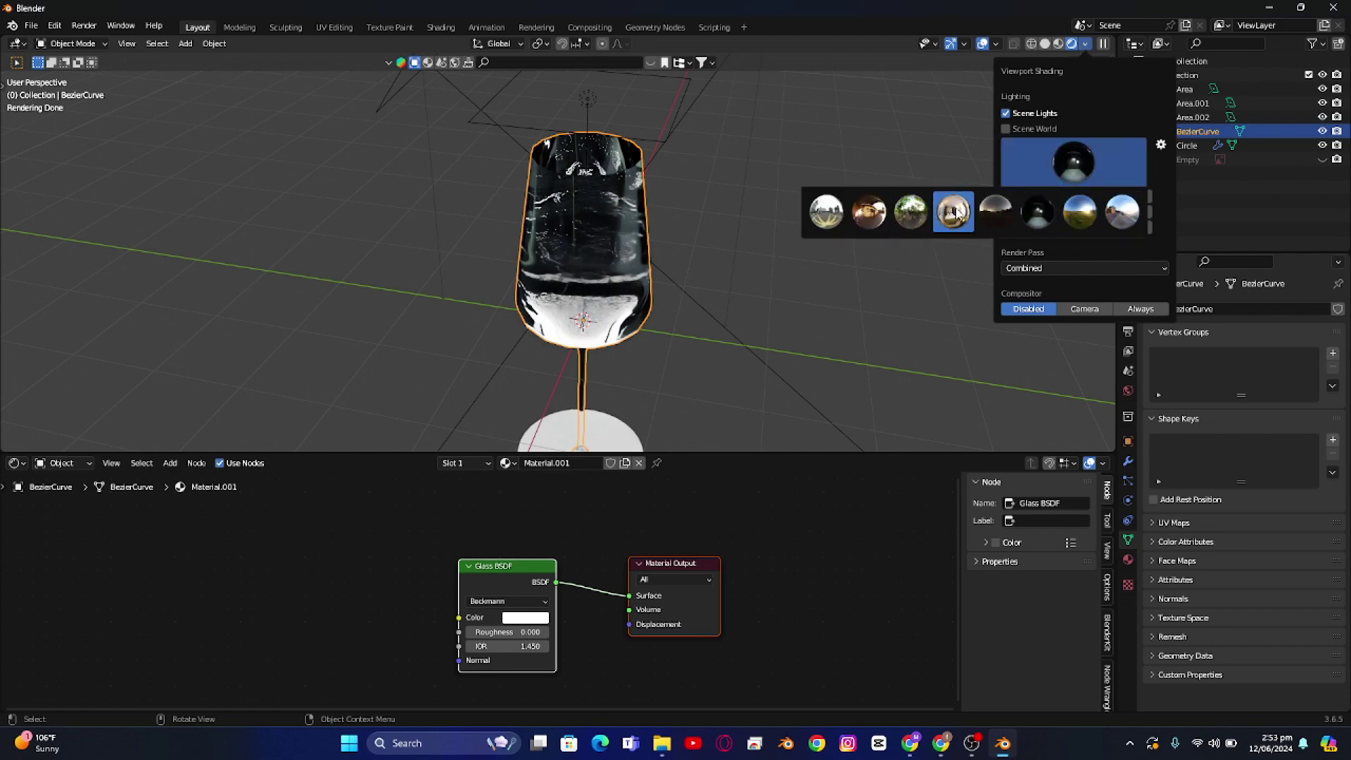
# Step: Light the preview with the second, warmer HDRI and switch to Left Orthographic view
pyautogui.click(876, 218)
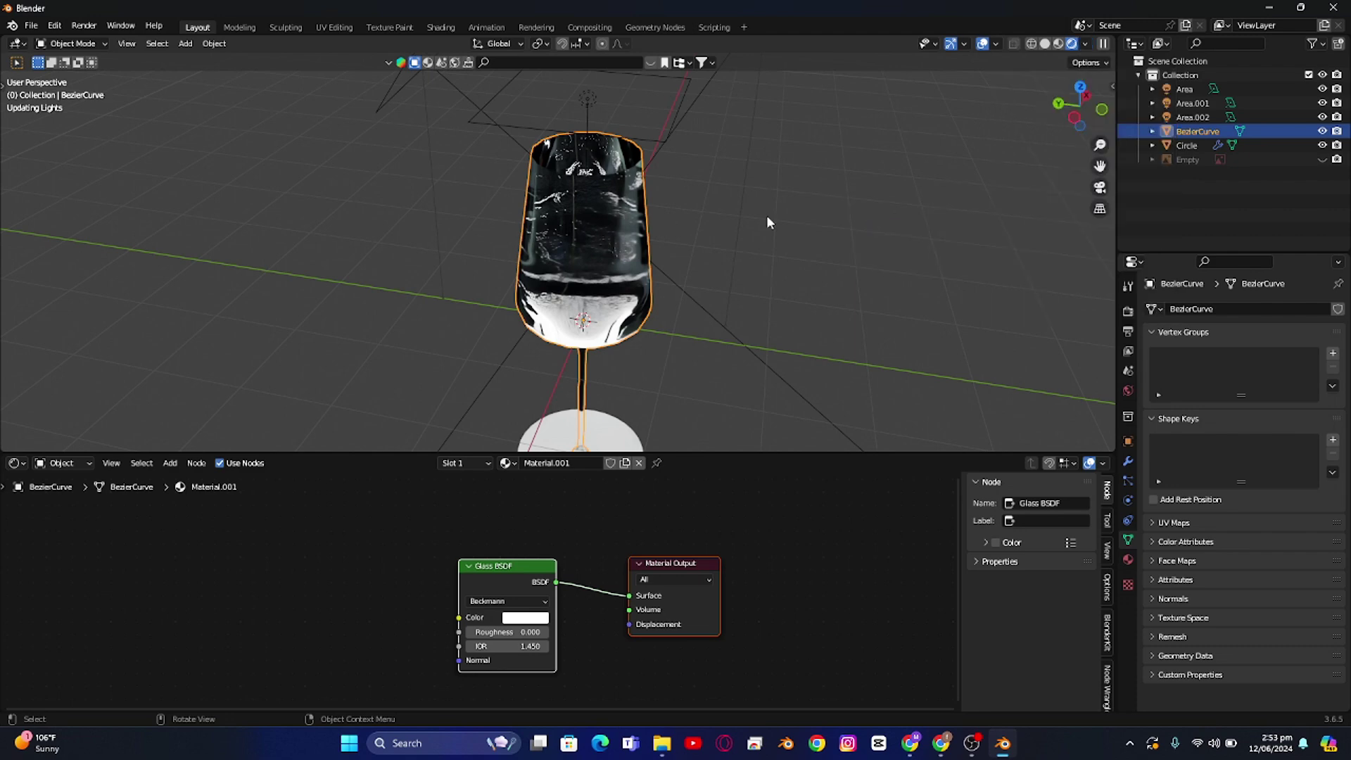
pyautogui.click(1074, 113)
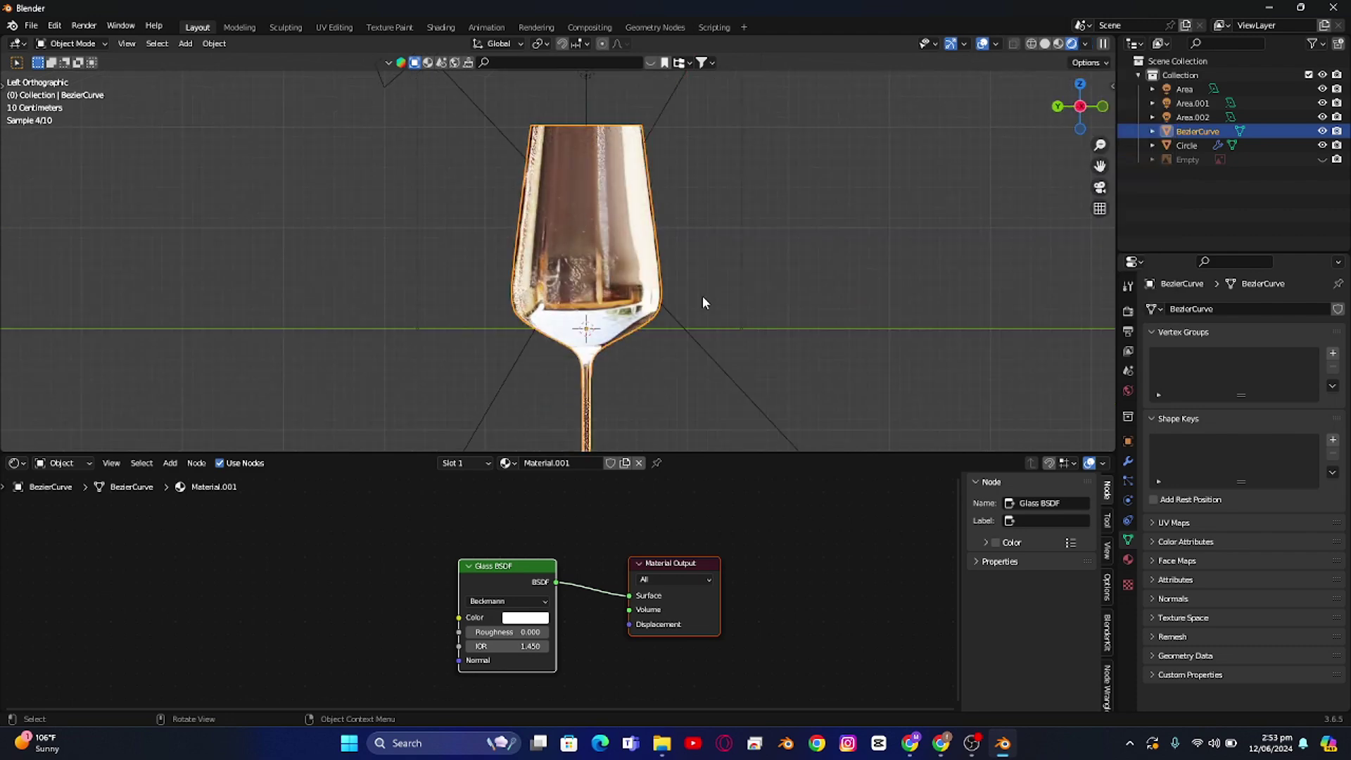
pyautogui.scroll(-3, 733, 293)
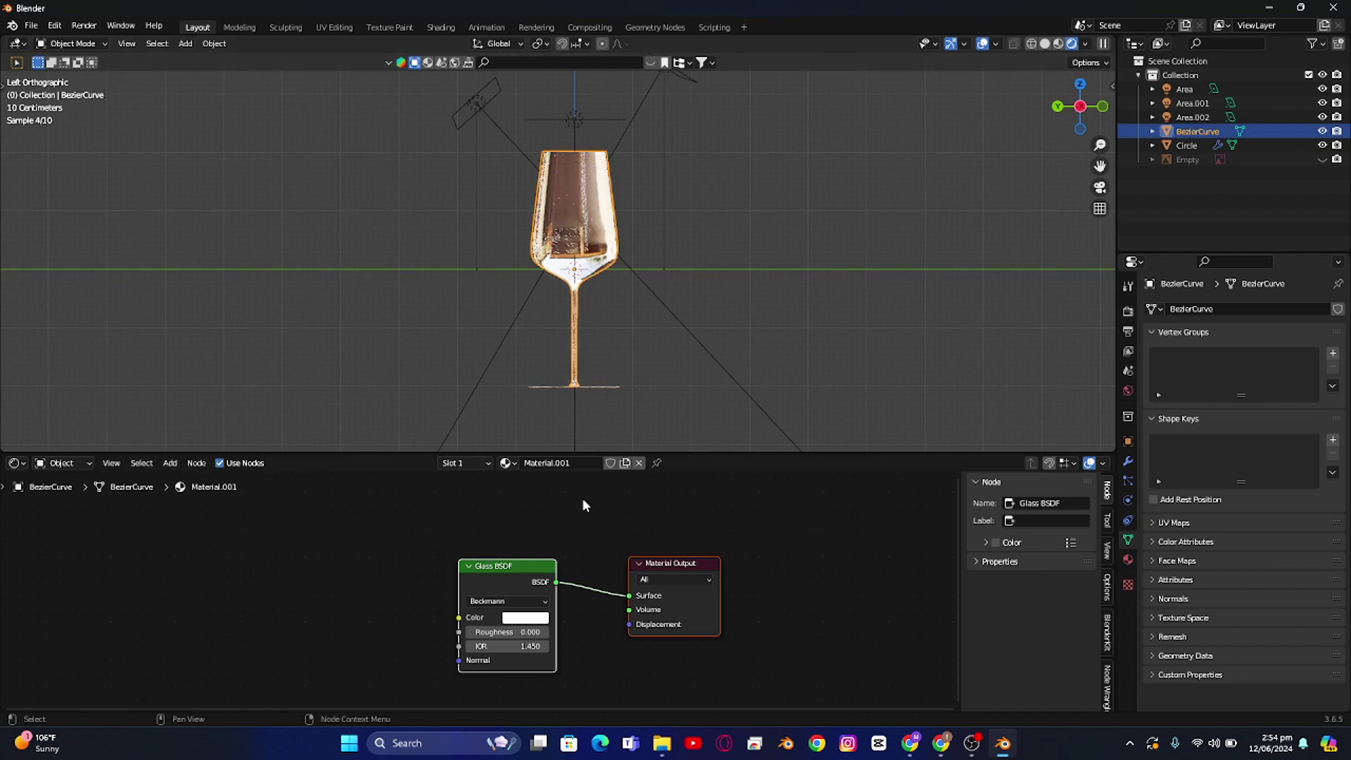
pyautogui.scroll(4, 556, 633)
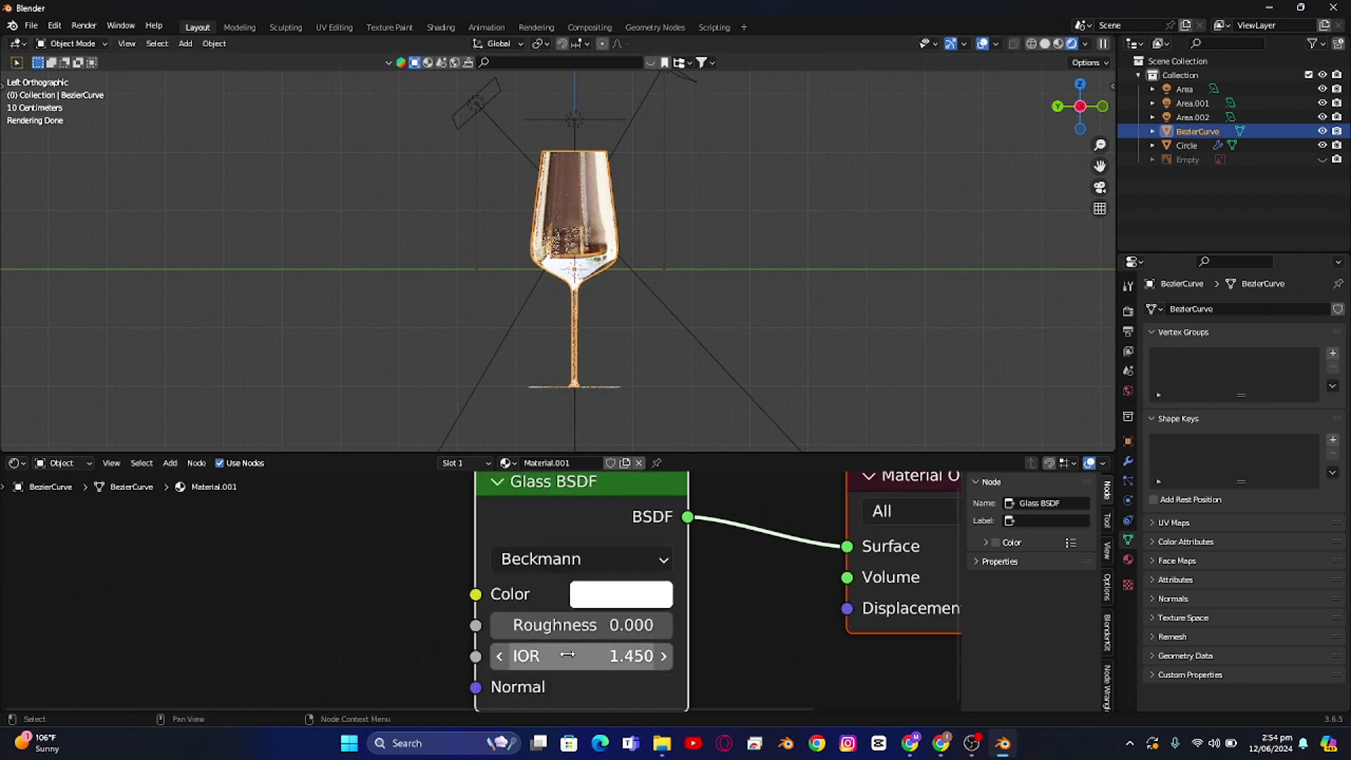
# Step: Set the Glass BSDF IOR to 1.950 and Roughness to 0.046, then orbit to inspect the glass
pyautogui.moveTo(568, 654); pyautogui.dragTo(579, 626)
pyautogui.click(570, 625)
pyautogui.press('Escape')
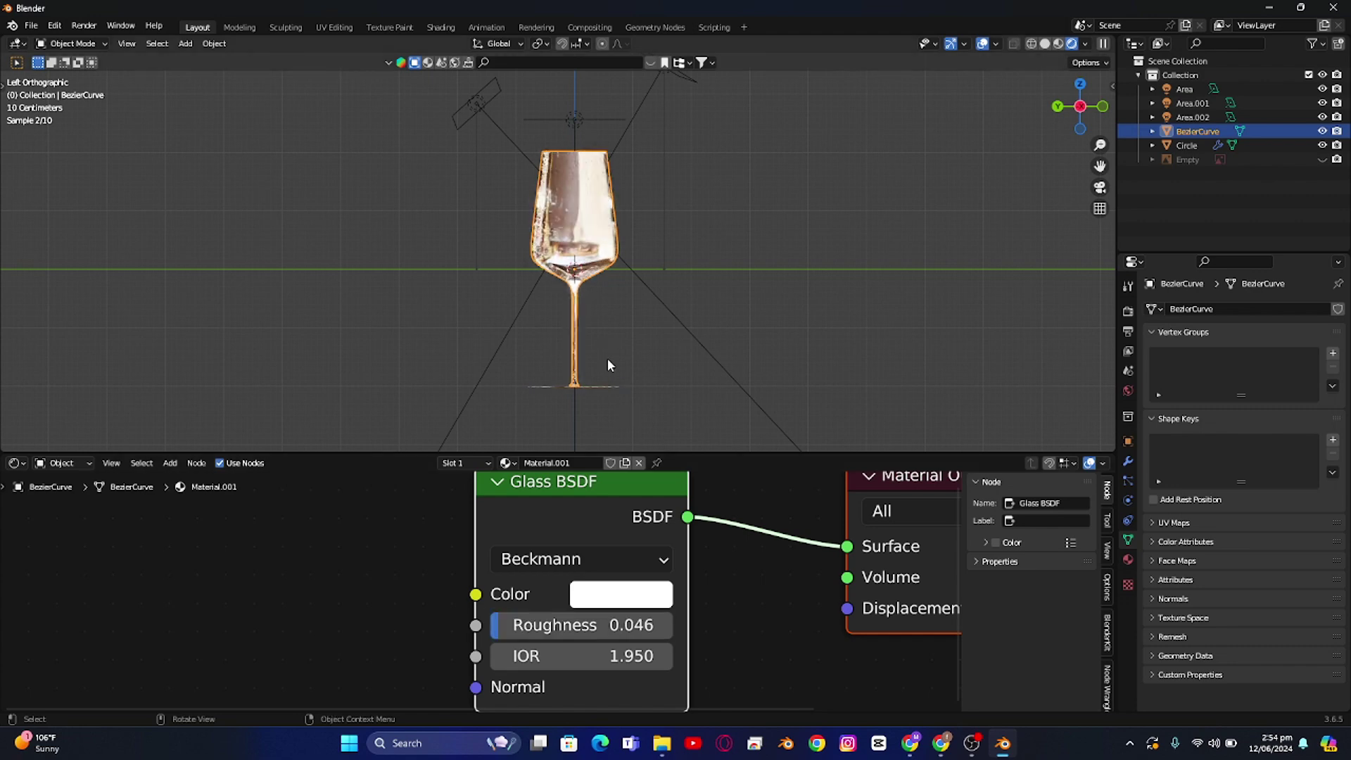
pyautogui.moveTo(625, 350); pyautogui.dragTo(624, 357, button='middle')
pyautogui.scroll(5, 624, 358)
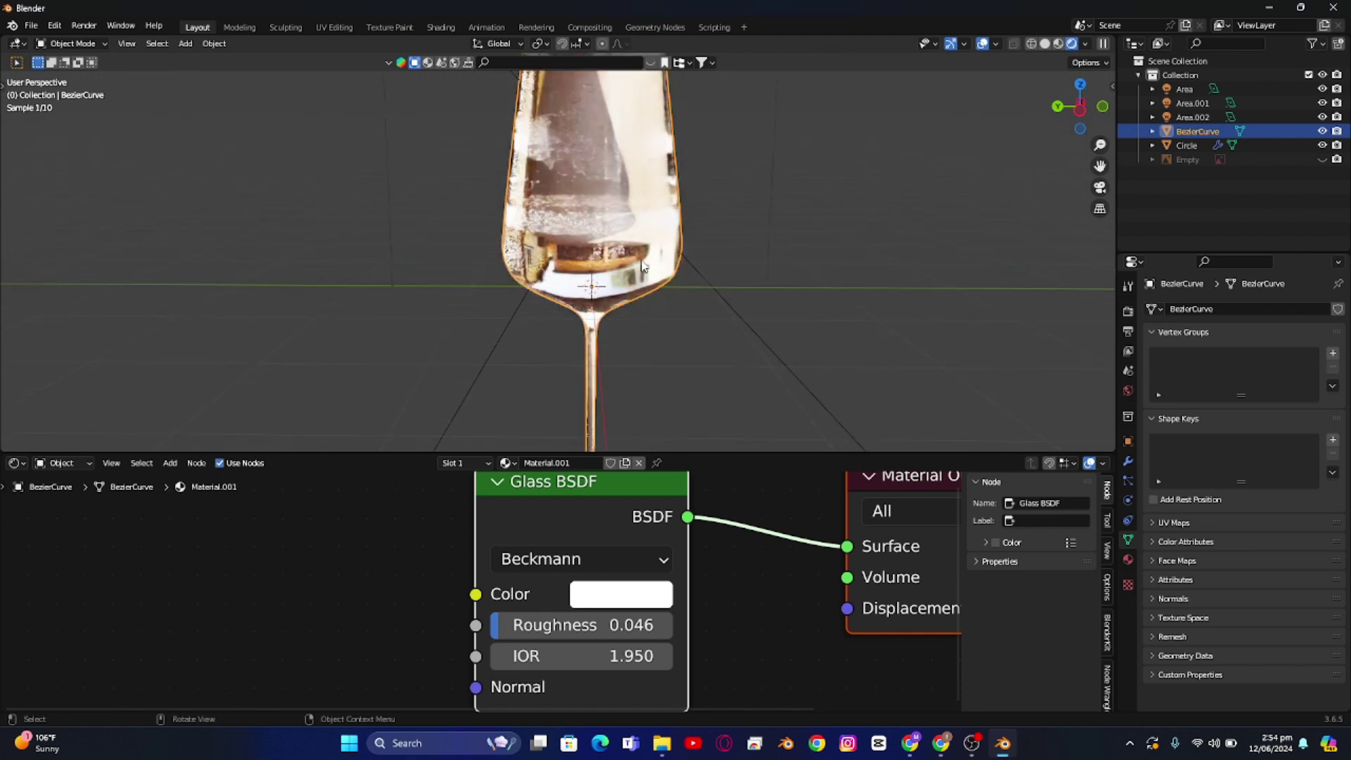
pyautogui.moveTo(642, 266); pyautogui.dragTo(597, 367, button='middle')
pyautogui.scroll(-6, 593, 340)
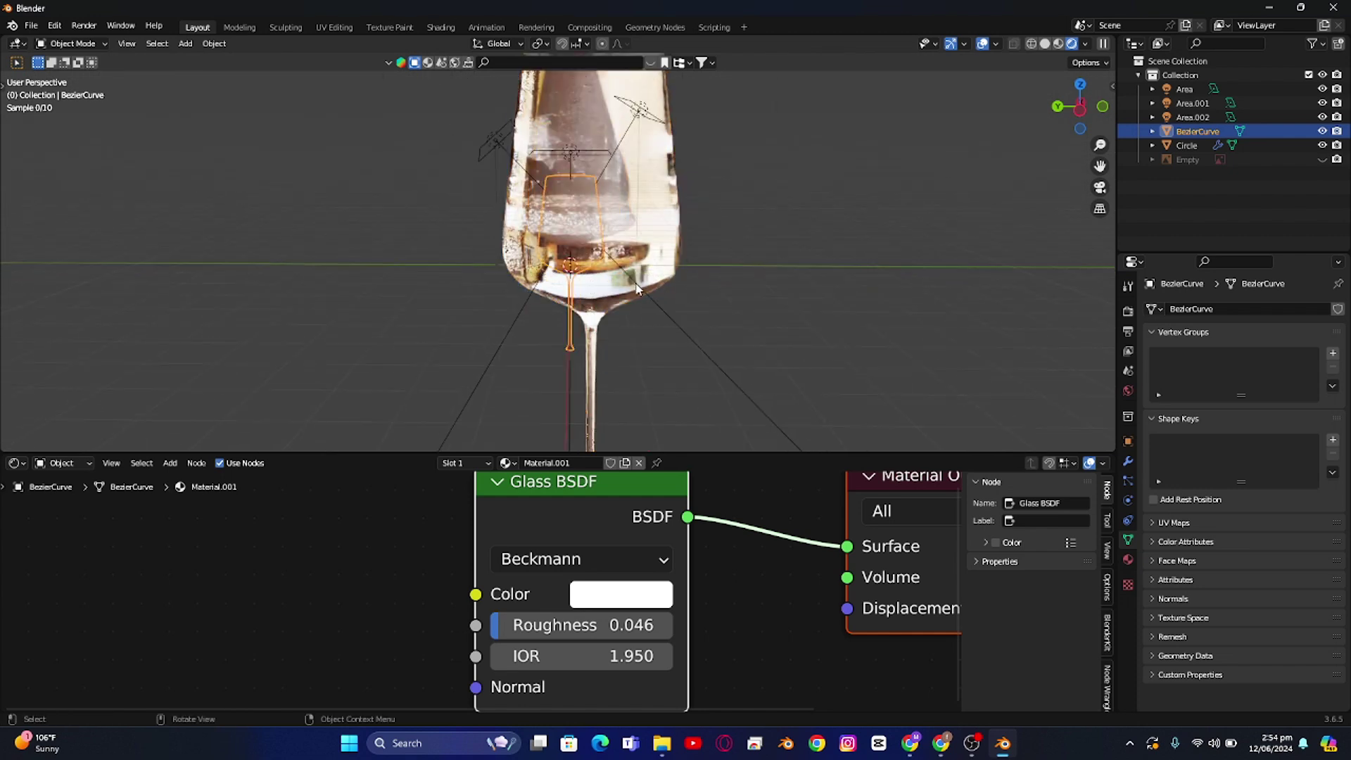
# Step: Link the glass body's material to the Circle base via Ctrl+L Link Materials
pyautogui.click(590, 357)
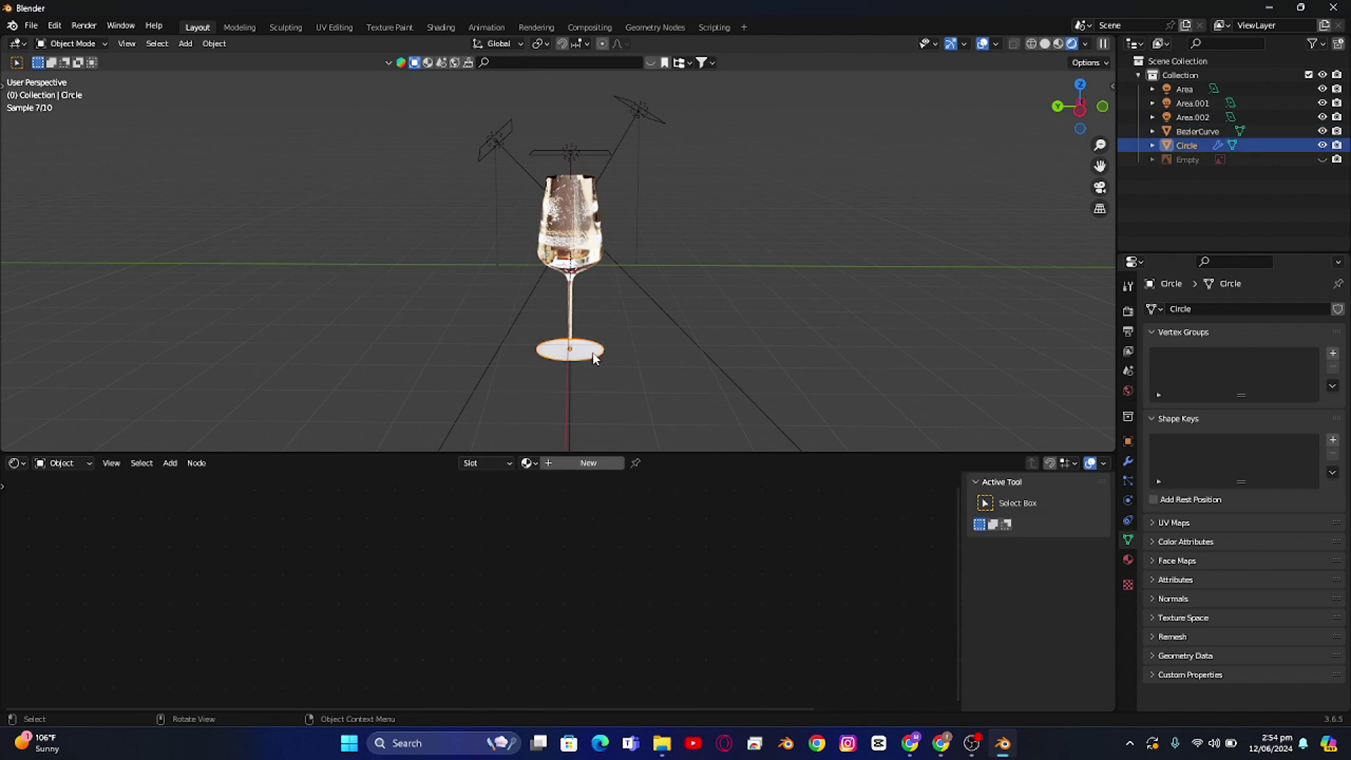
pyautogui.keyDown('shift'); pyautogui.click(582, 240); pyautogui.keyUp('shift')
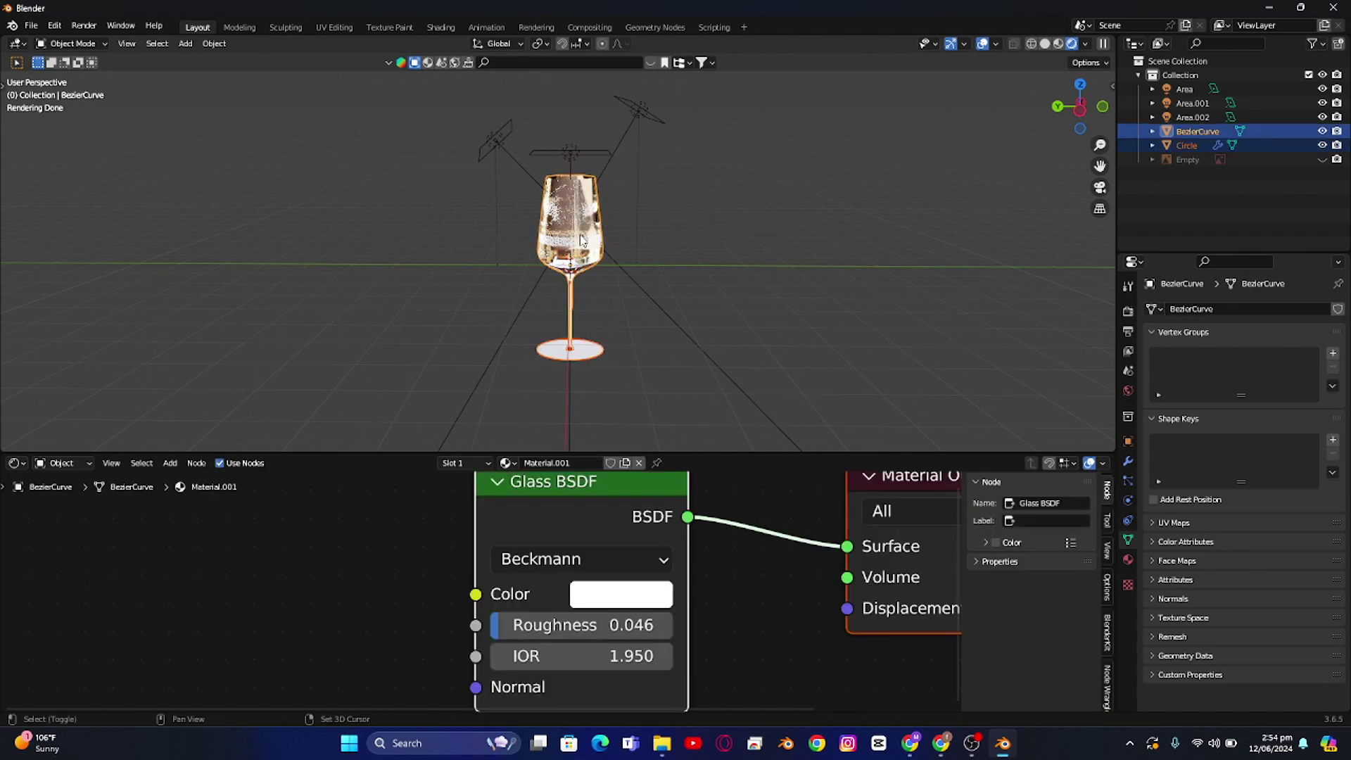
pyautogui.hotkey('ctrl', 'l')
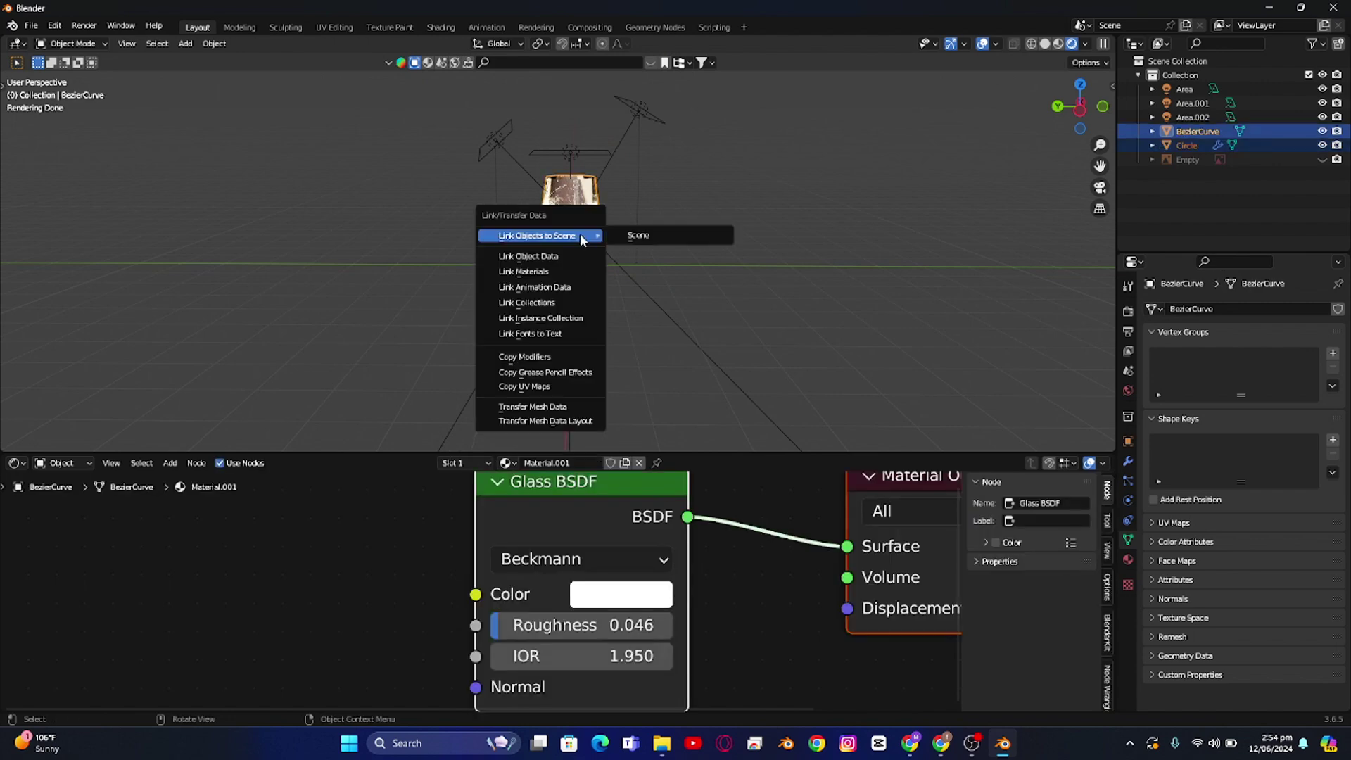
pyautogui.click(579, 272)
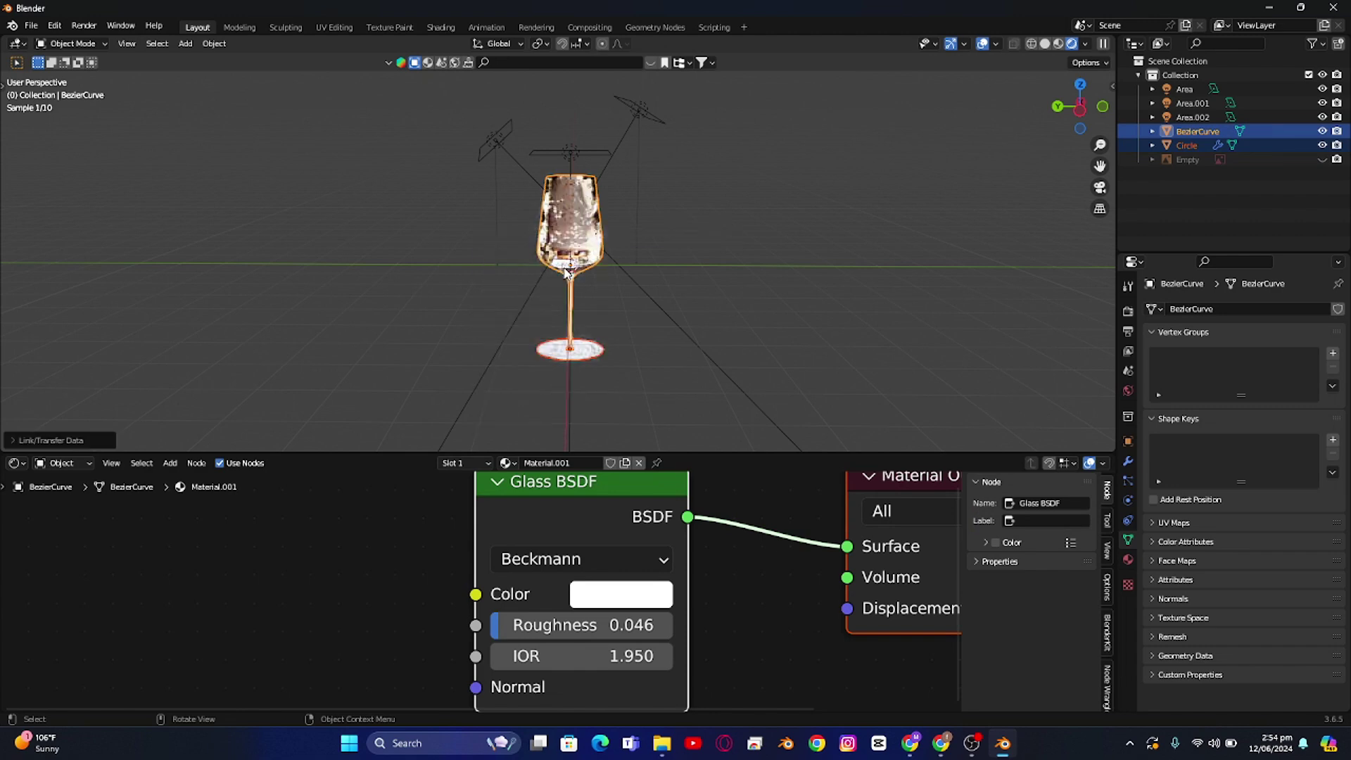
# Step: Deselect everything, then reselect the glass base and the glass body
pyautogui.click(707, 335)
pyautogui.scroll(2, 576, 350)
pyautogui.keyDown('shift'); pyautogui.click(579, 421); pyautogui.keyUp('shift')
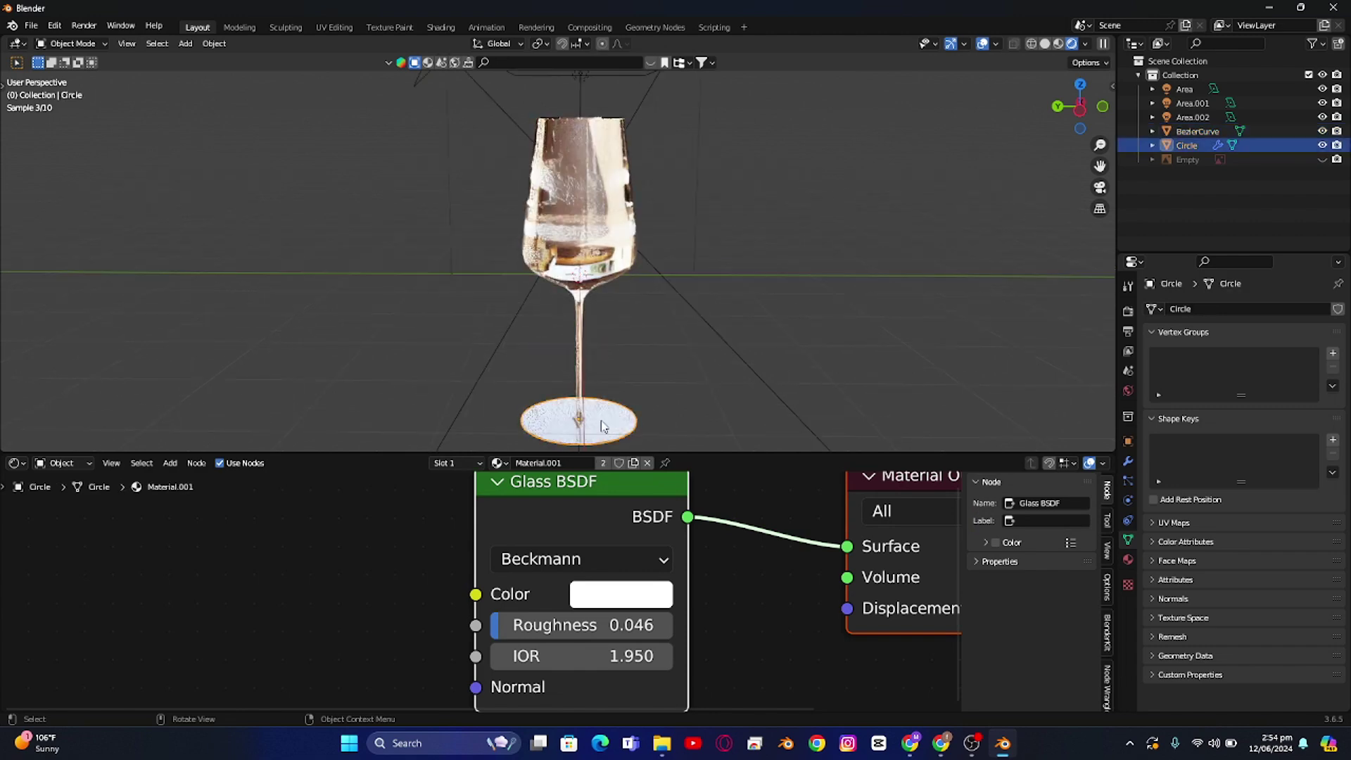
pyautogui.keyDown('shift'); pyautogui.click(595, 246); pyautogui.keyUp('shift')
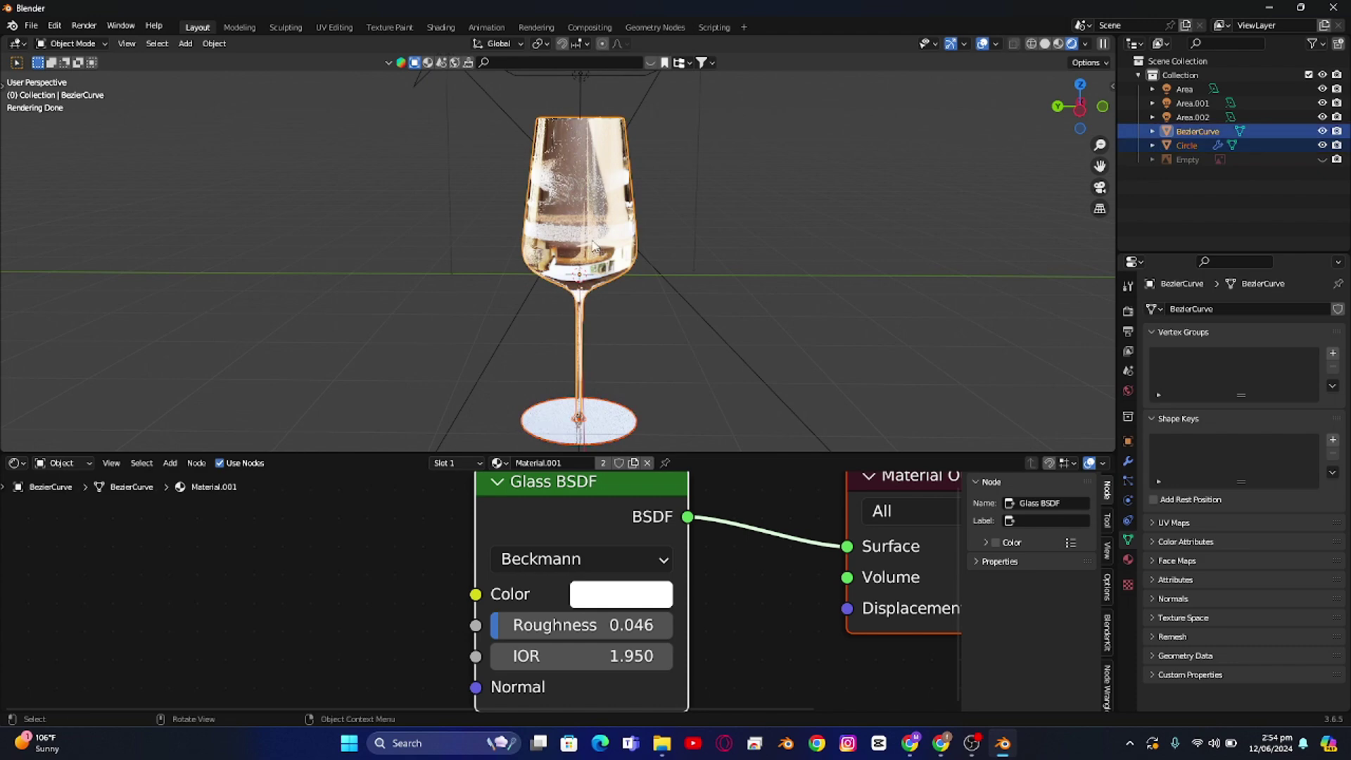
# Step: Join the base into the glass body with Ctrl+J, undoing an accidental move
pyautogui.hotkey('ctrl', 'j')
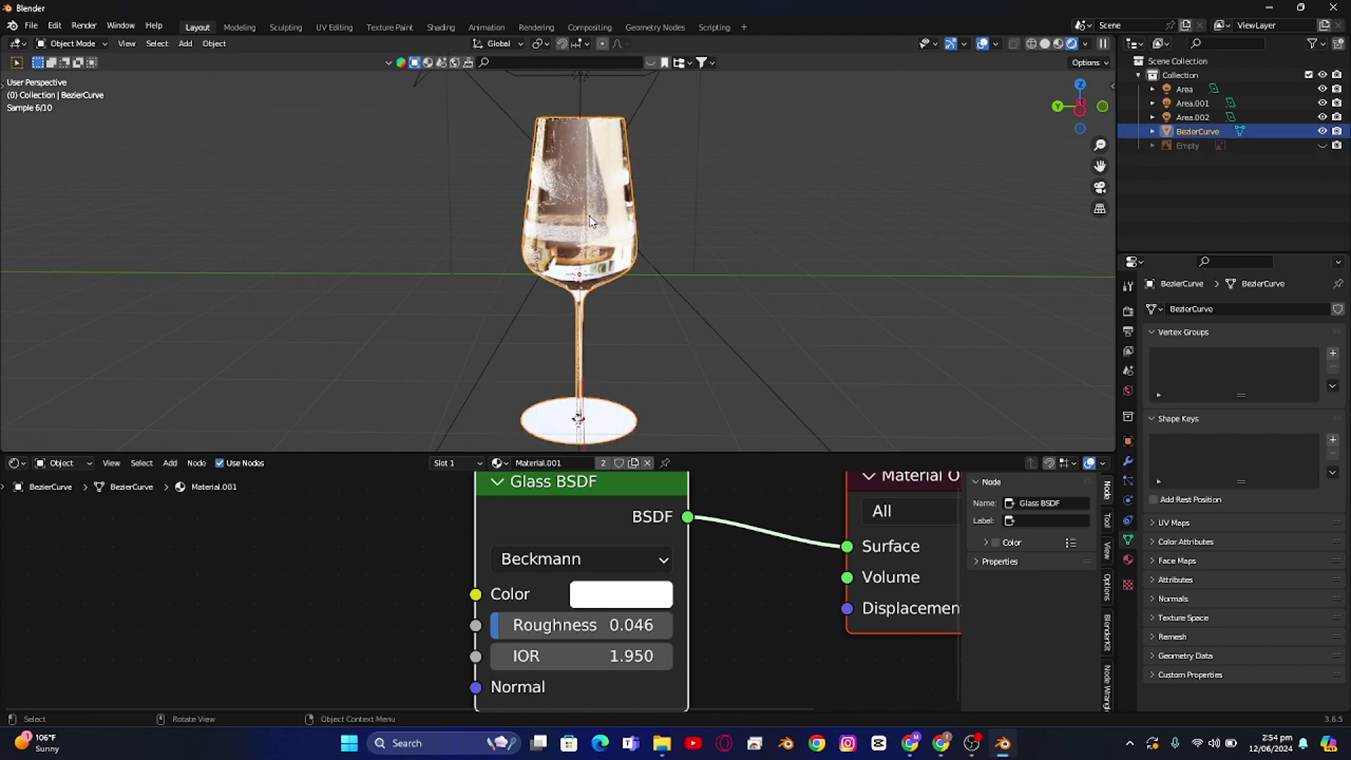
pyautogui.scroll(-1, 590, 221)
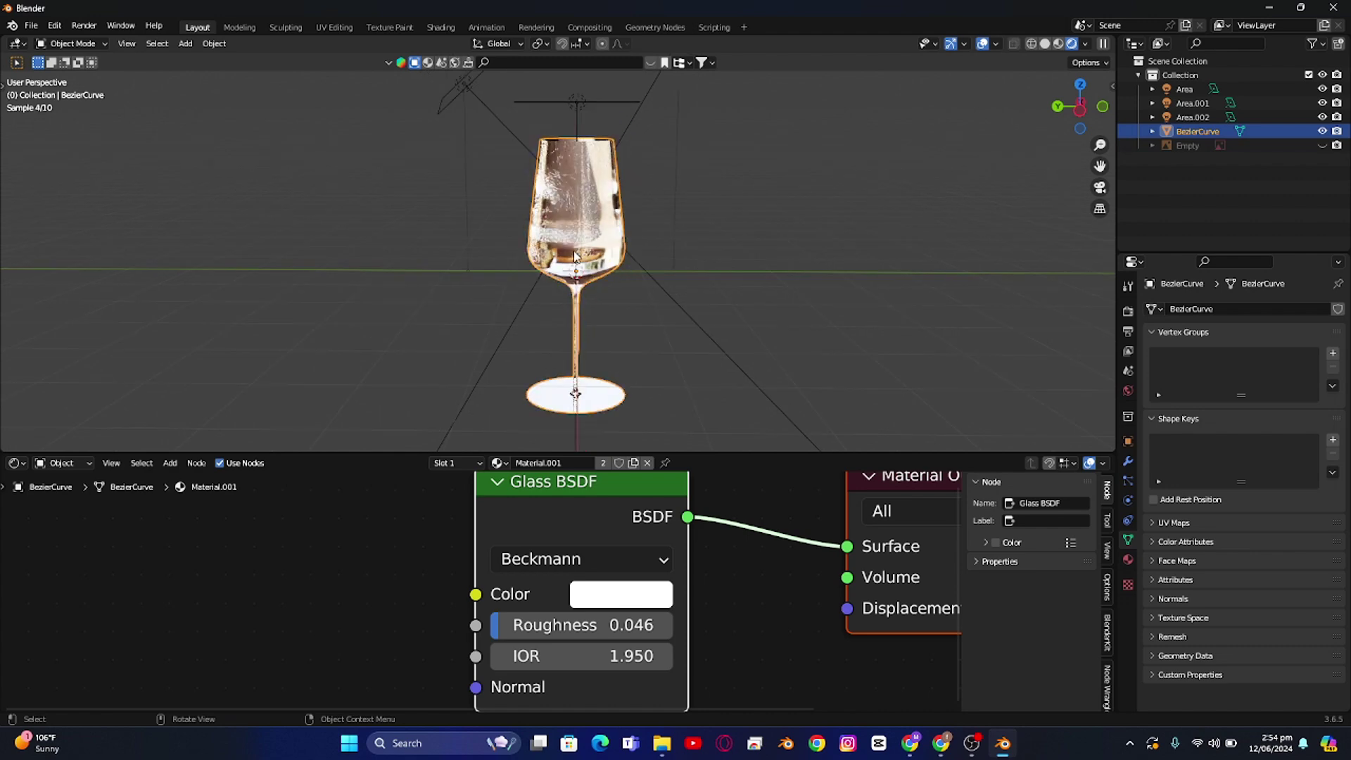
pyautogui.press('g')
pyautogui.click(415, 253)
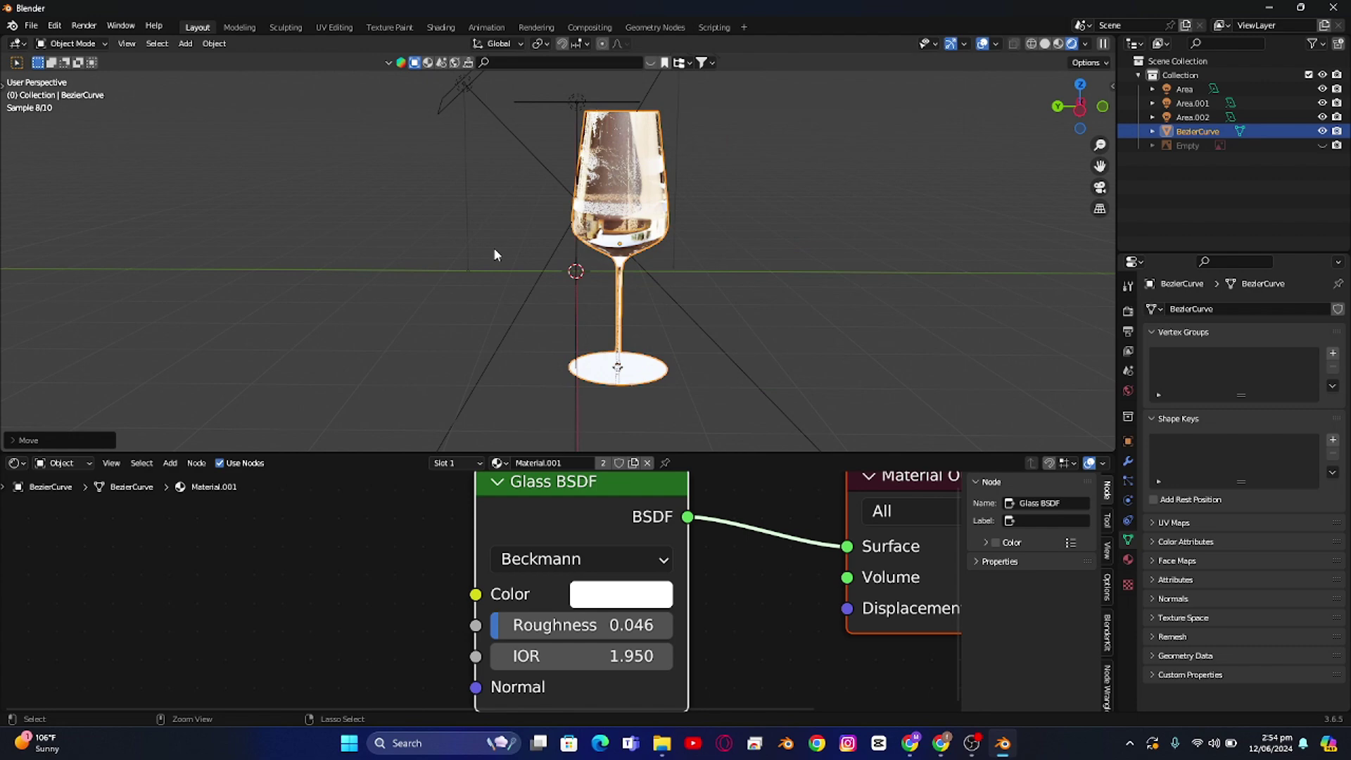
pyautogui.hotkey('ctrl', 'z')
# Step: Switch the viewport preview to Scene World lighting and bring up the Add Mesh menu
pyautogui.click(1085, 44)
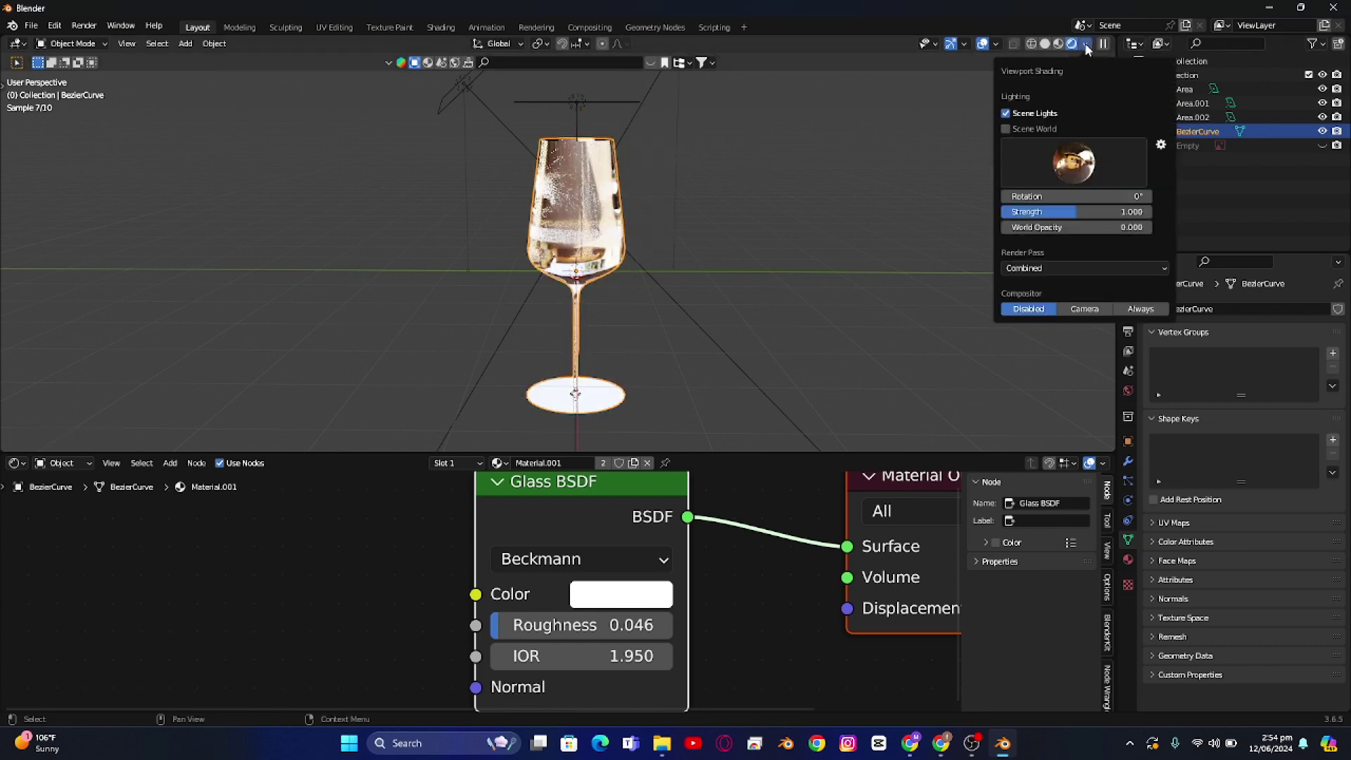
pyautogui.click(1006, 128)
pyautogui.moveTo(740, 190); pyautogui.dragTo(641, 228, button='middle')
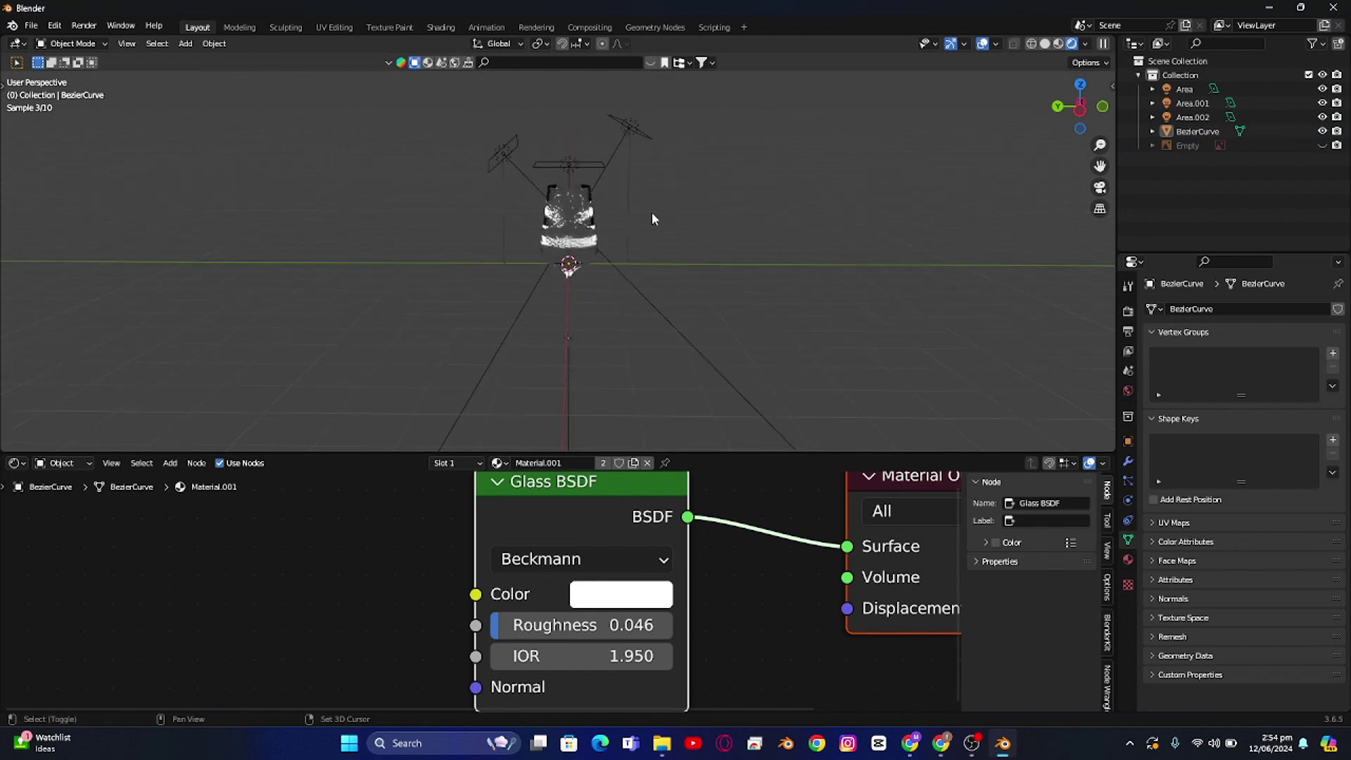
pyautogui.hotkey('shift', 'a')
pyautogui.moveTo(648, 210)
pyautogui.moveTo(619, 58)
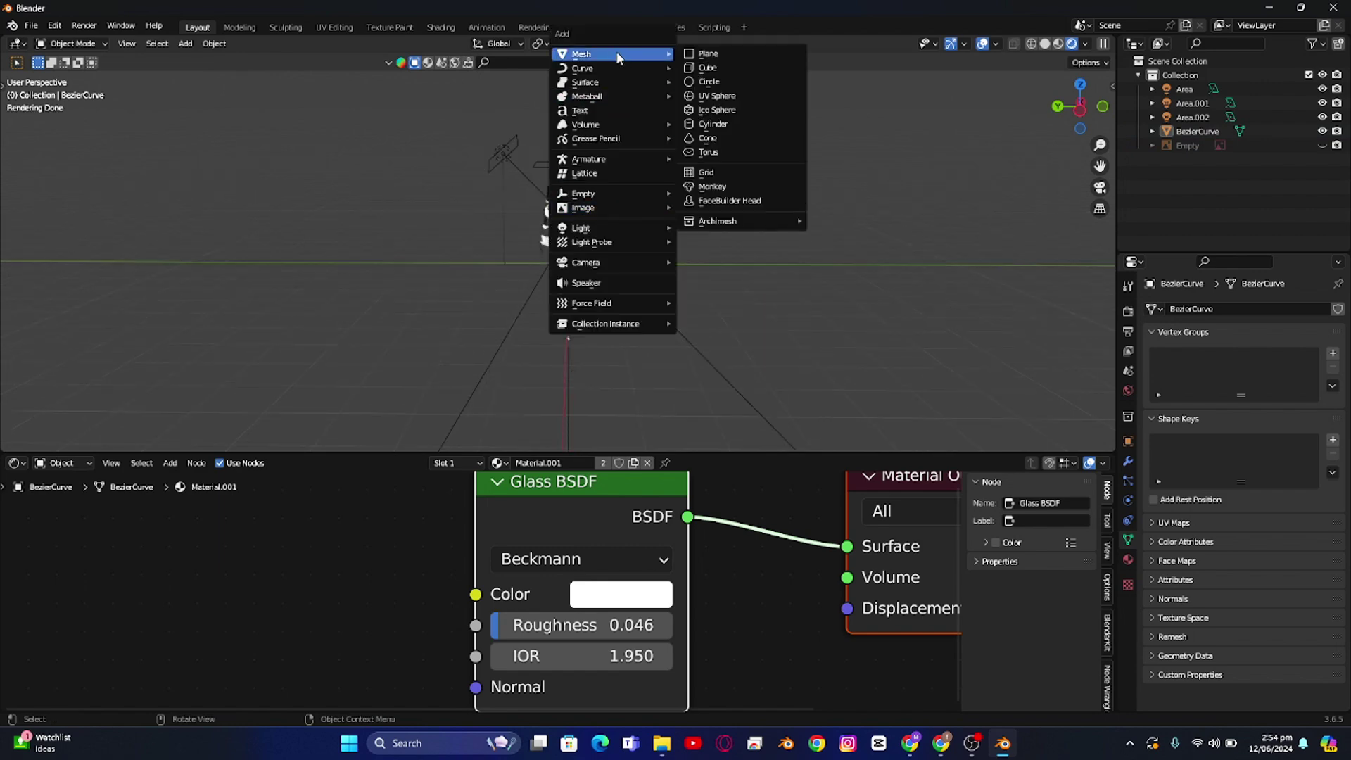
# Step: Add a cube, scale it up, and raise it in Left wireframe X-ray view
pyautogui.click(720, 68)
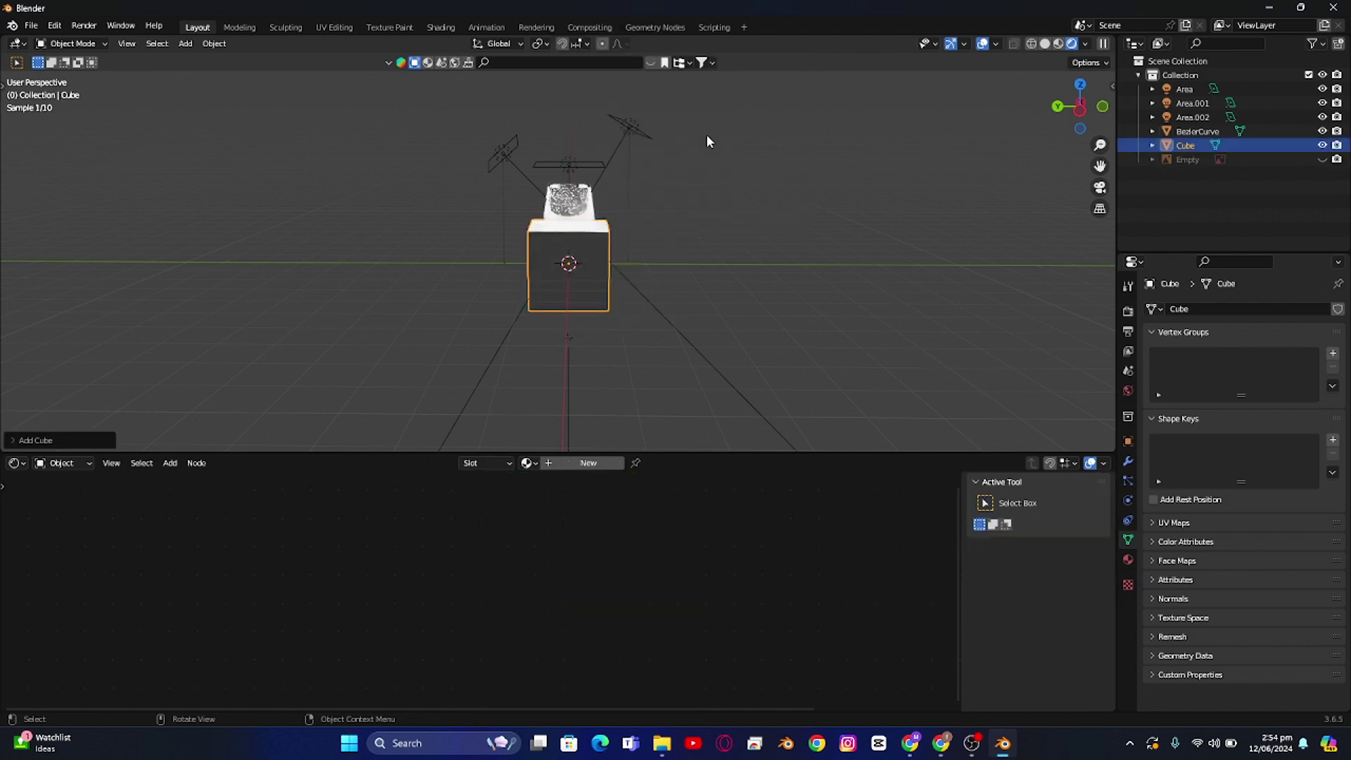
pyautogui.press('s')
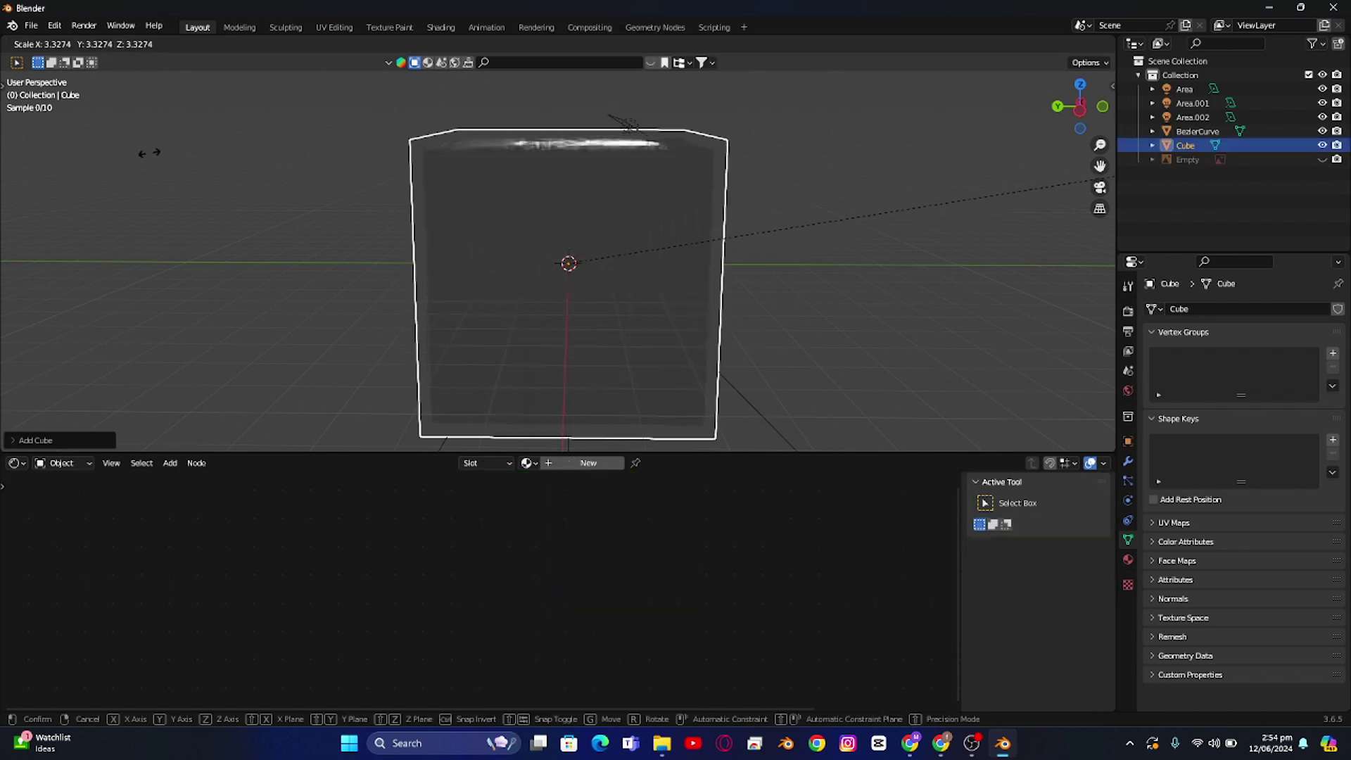
pyautogui.click(234, 141)
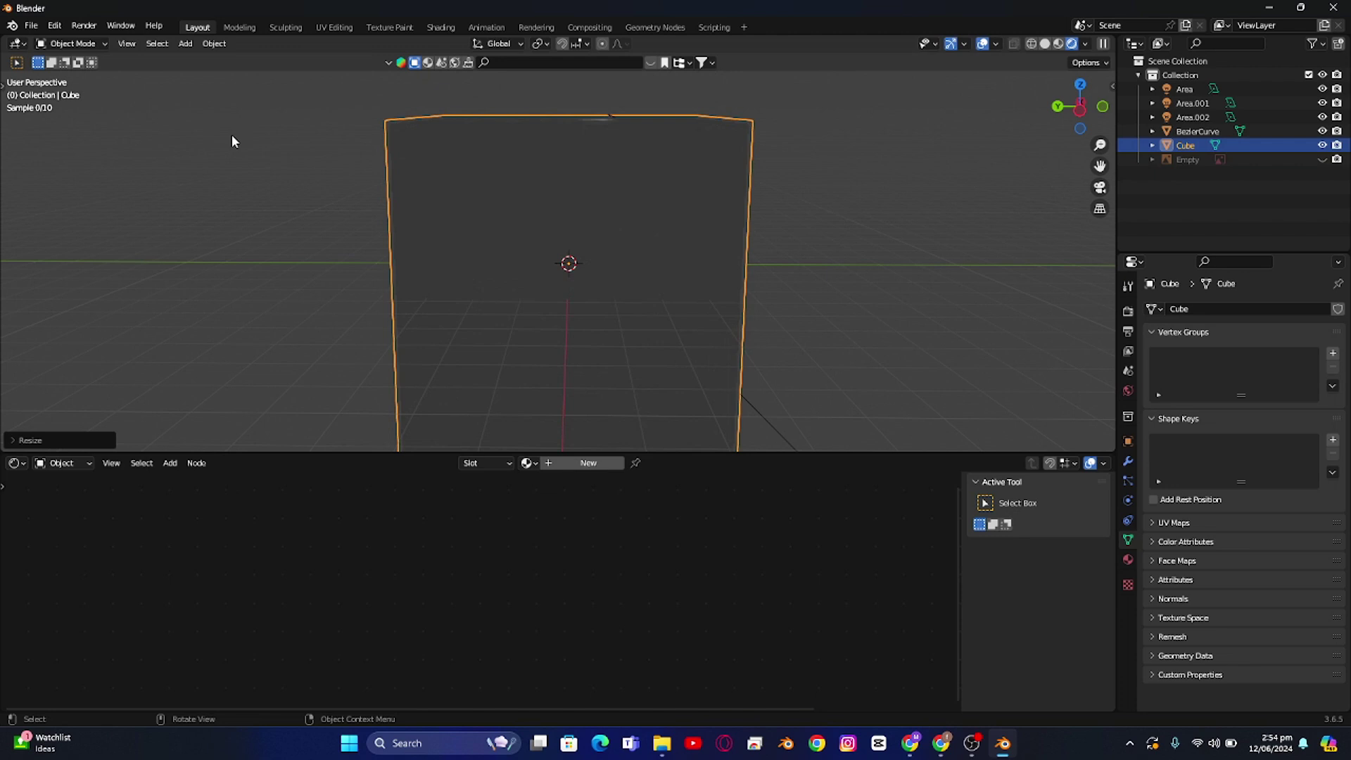
pyautogui.click(1081, 111)
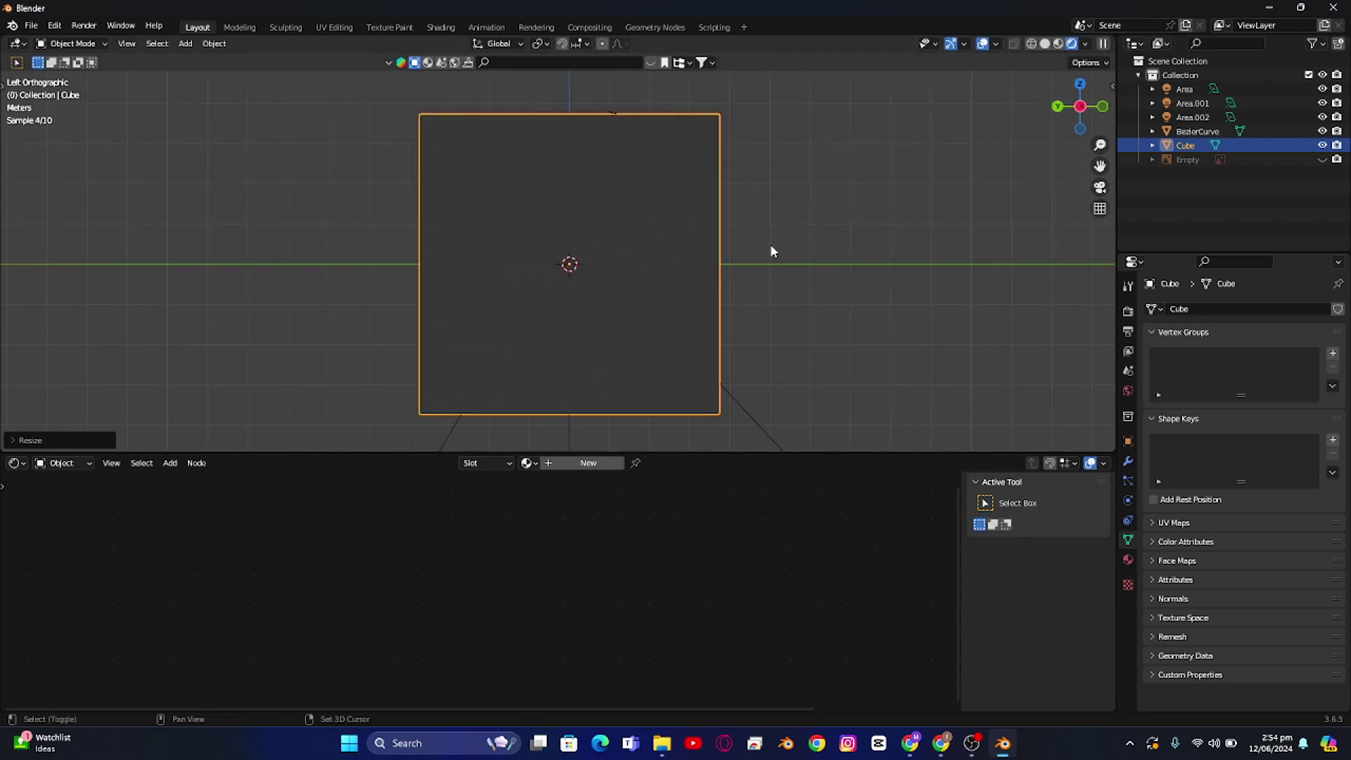
pyautogui.hotkey('shift', 'z')
pyautogui.press('g')
pyautogui.press('z')
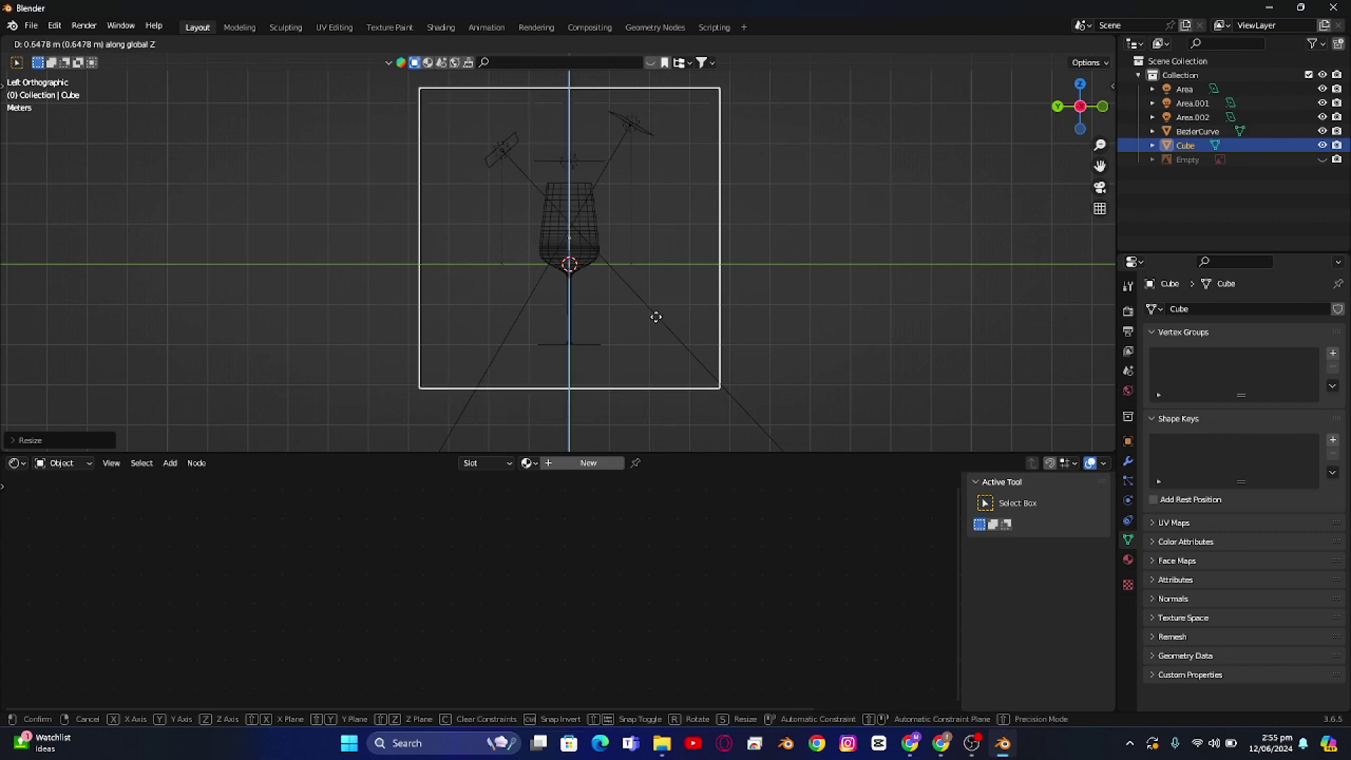
pyautogui.click(733, 285)
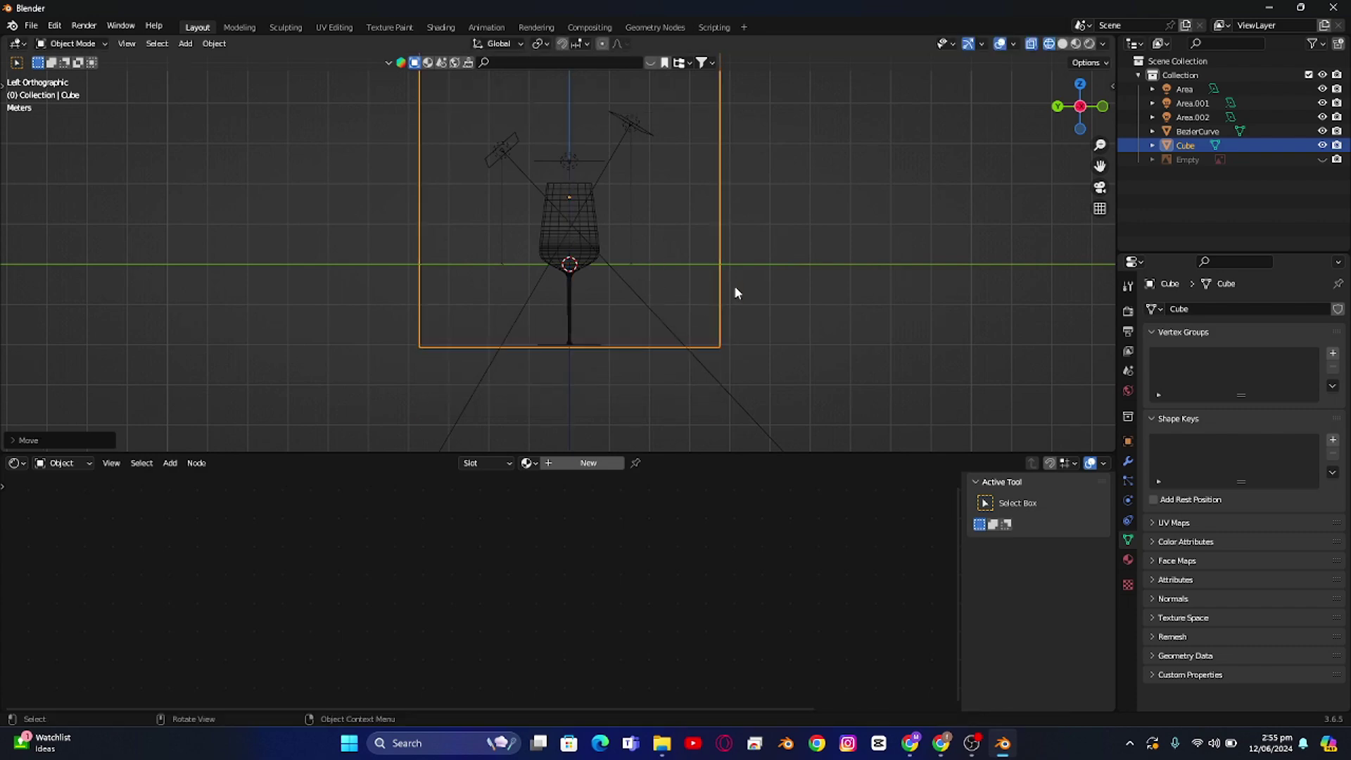
pyautogui.press('s')
pyautogui.click(714, 316)
# Step: Enlarge the 3D view and move the cube along Z until its bottom meets the glass foot
pyautogui.scroll(2, 689, 321)
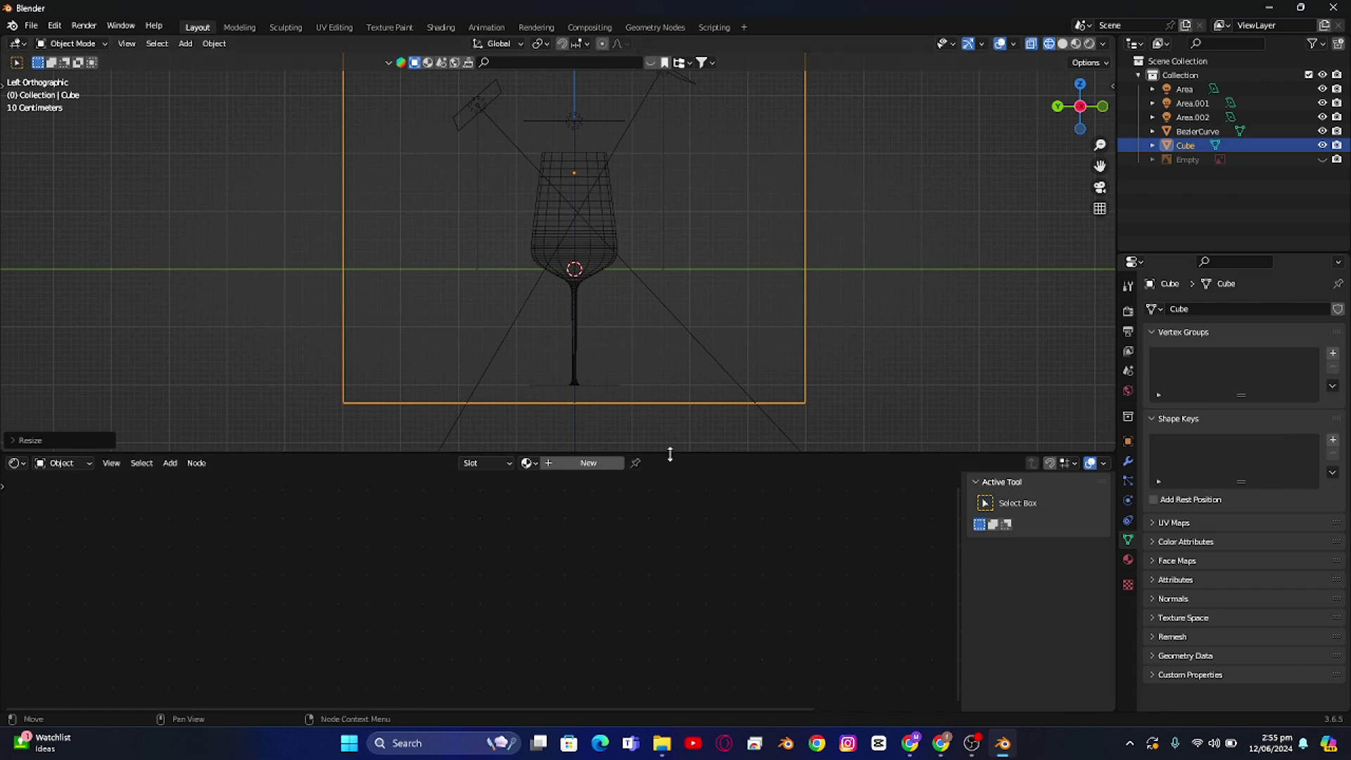
pyautogui.moveTo(669, 454); pyautogui.dragTo(640, 665)
pyautogui.scroll(3, 631, 615)
pyautogui.keyDown('shift'); pyautogui.moveTo(676, 546); pyautogui.dragTo(670, 447, button='middle'); pyautogui.keyUp('shift')
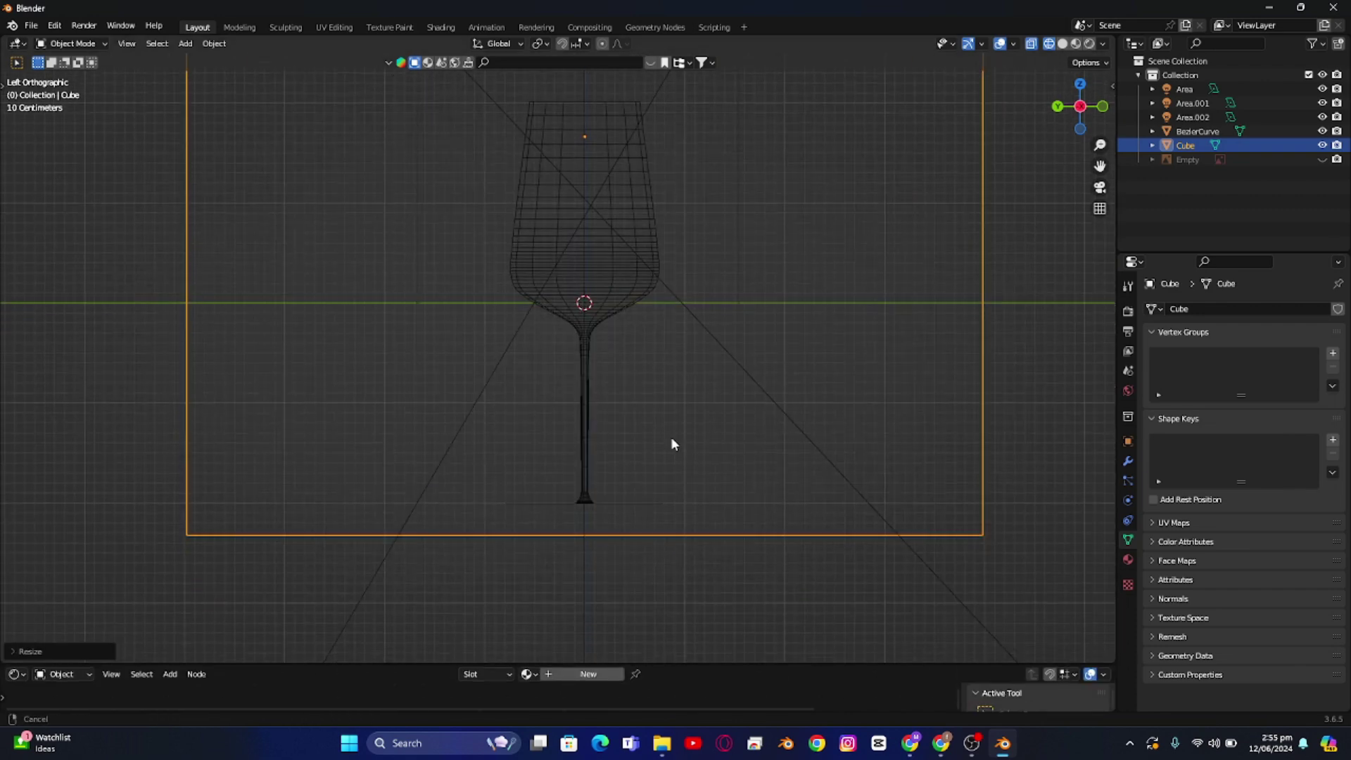
pyautogui.press('g')
pyautogui.press('z')
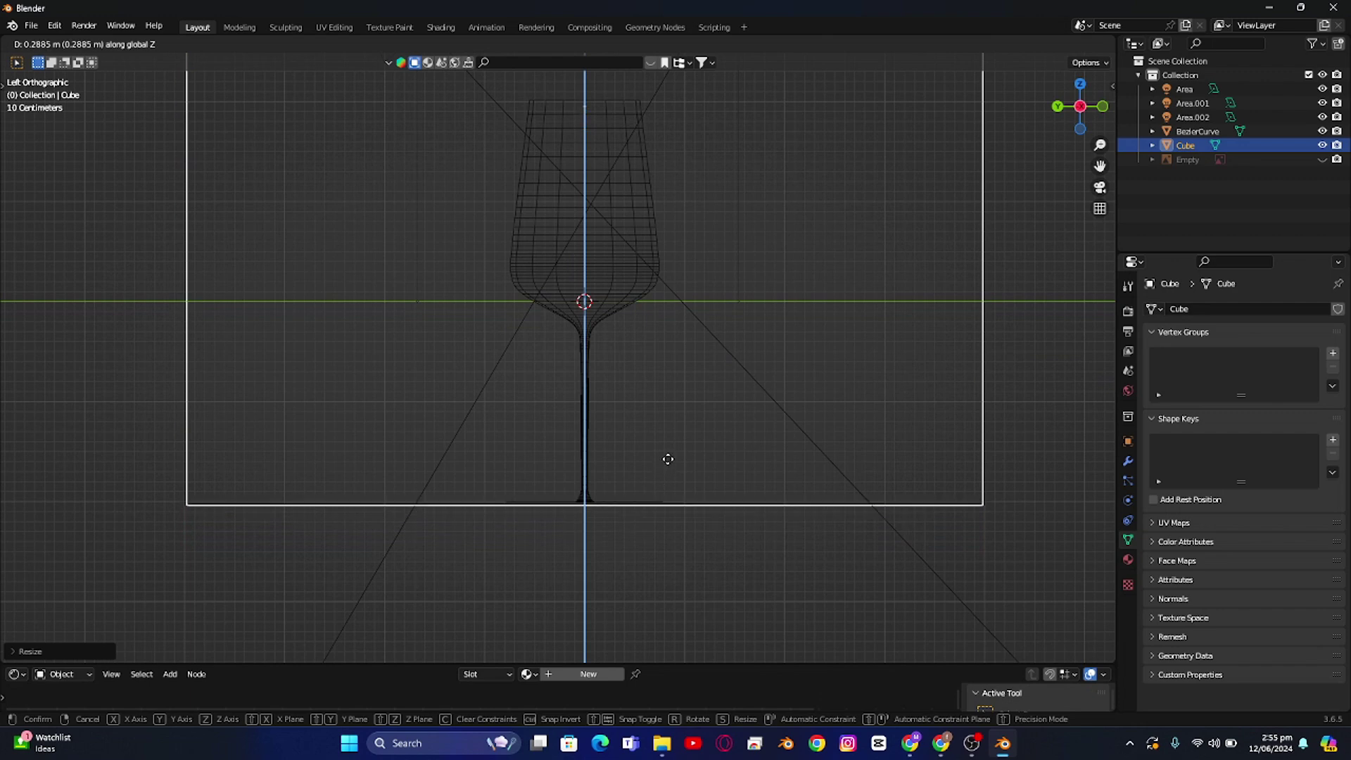
pyautogui.click(672, 456)
pyautogui.moveTo(673, 455); pyautogui.dragTo(661, 454, button='middle')
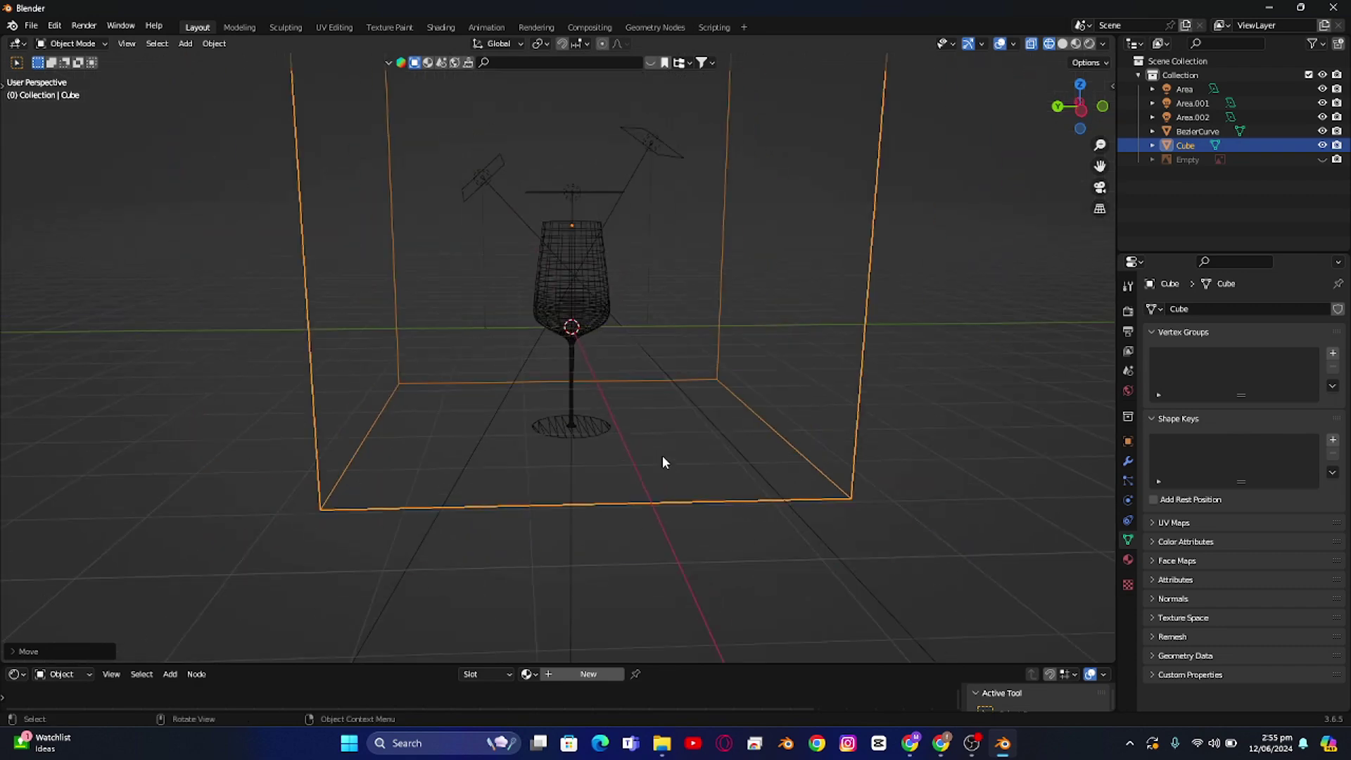
# Step: Delete the cube's front face in Edit Mode to make an open-fronted box
pyautogui.scroll(-3, 662, 462)
pyautogui.press('z')
pyautogui.click(581, 280)
pyautogui.press('Tab')
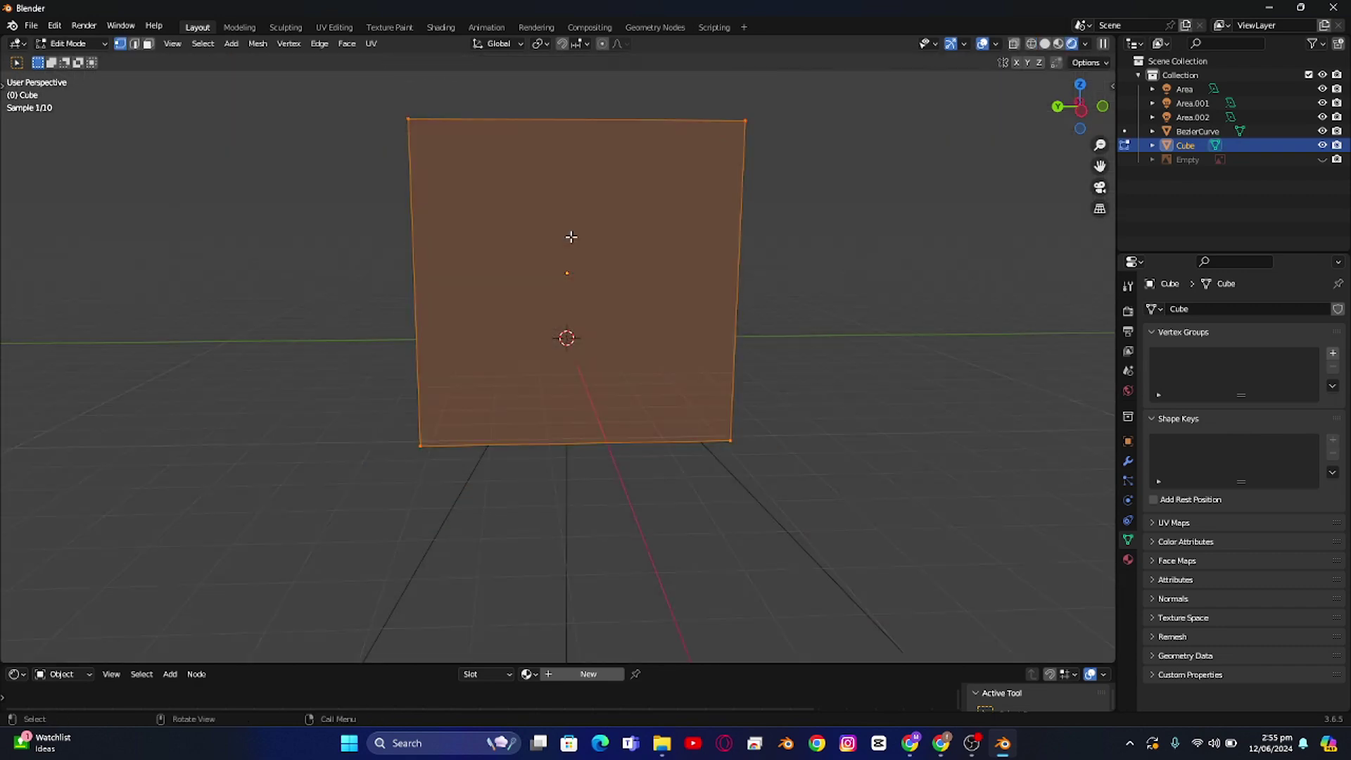
pyautogui.click(148, 44)
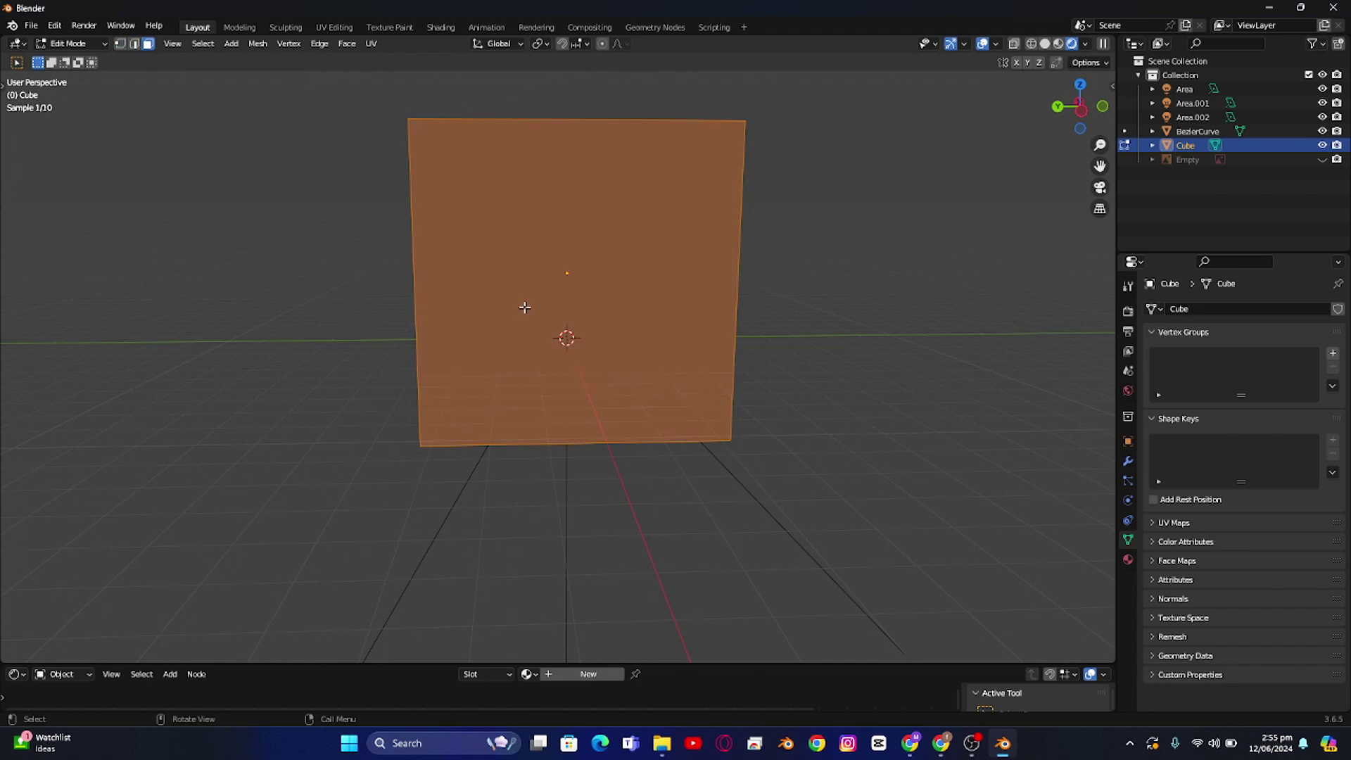
pyautogui.click(520, 207)
pyautogui.press('x')
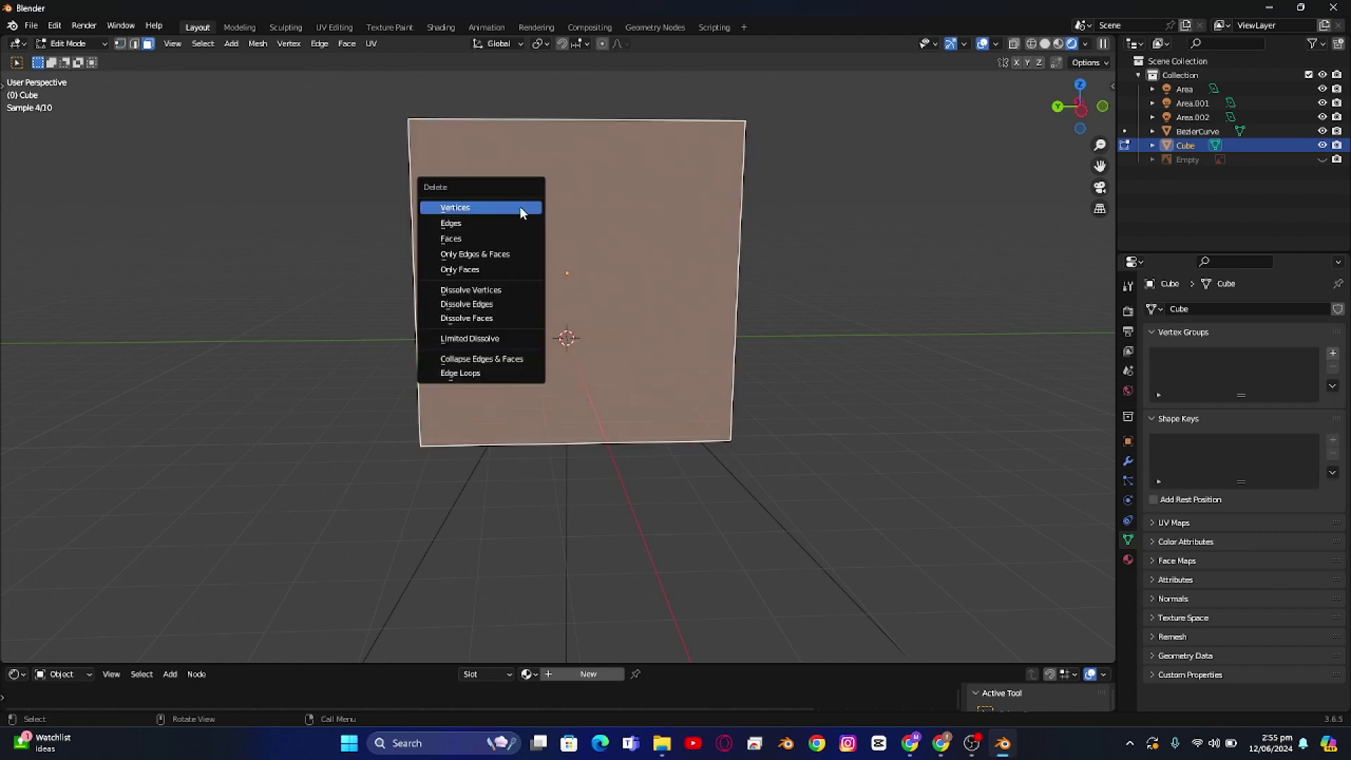
pyautogui.click(473, 239)
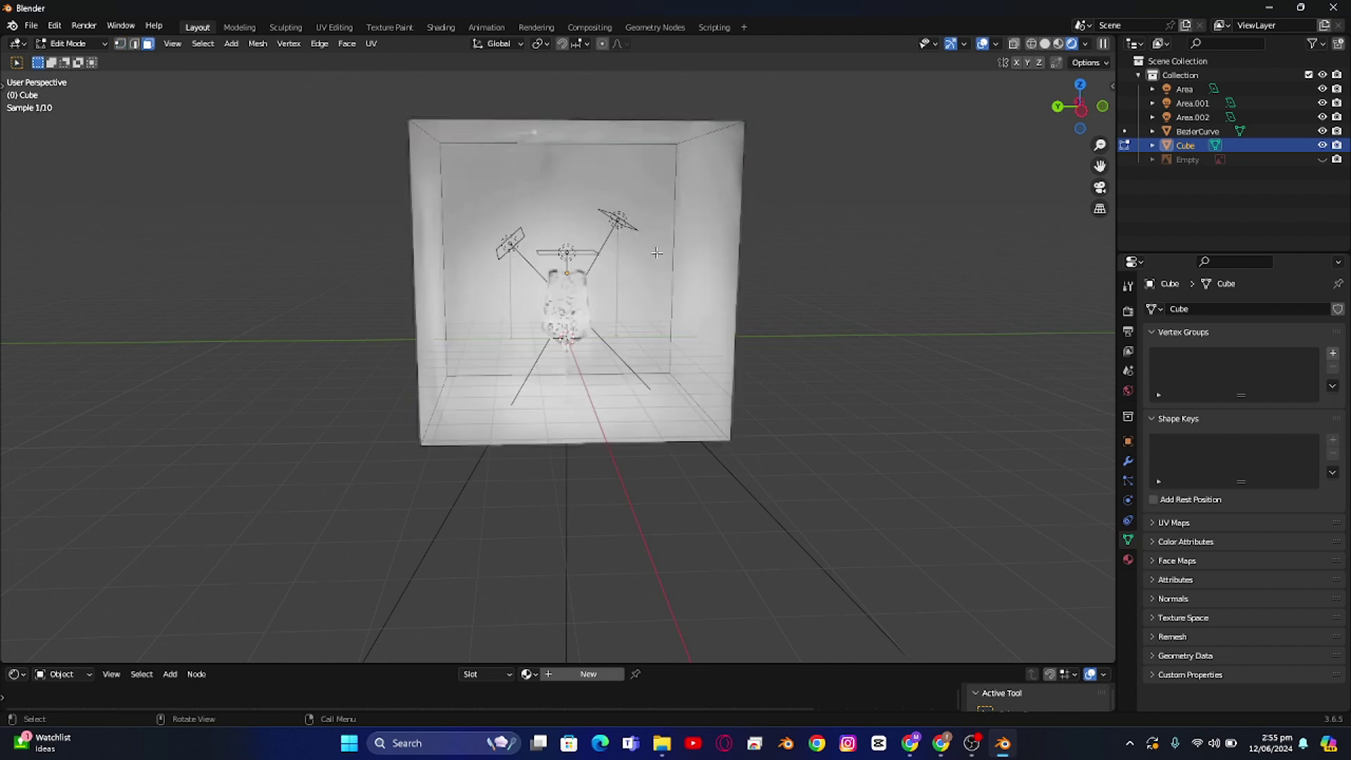
pyautogui.press('Tab')
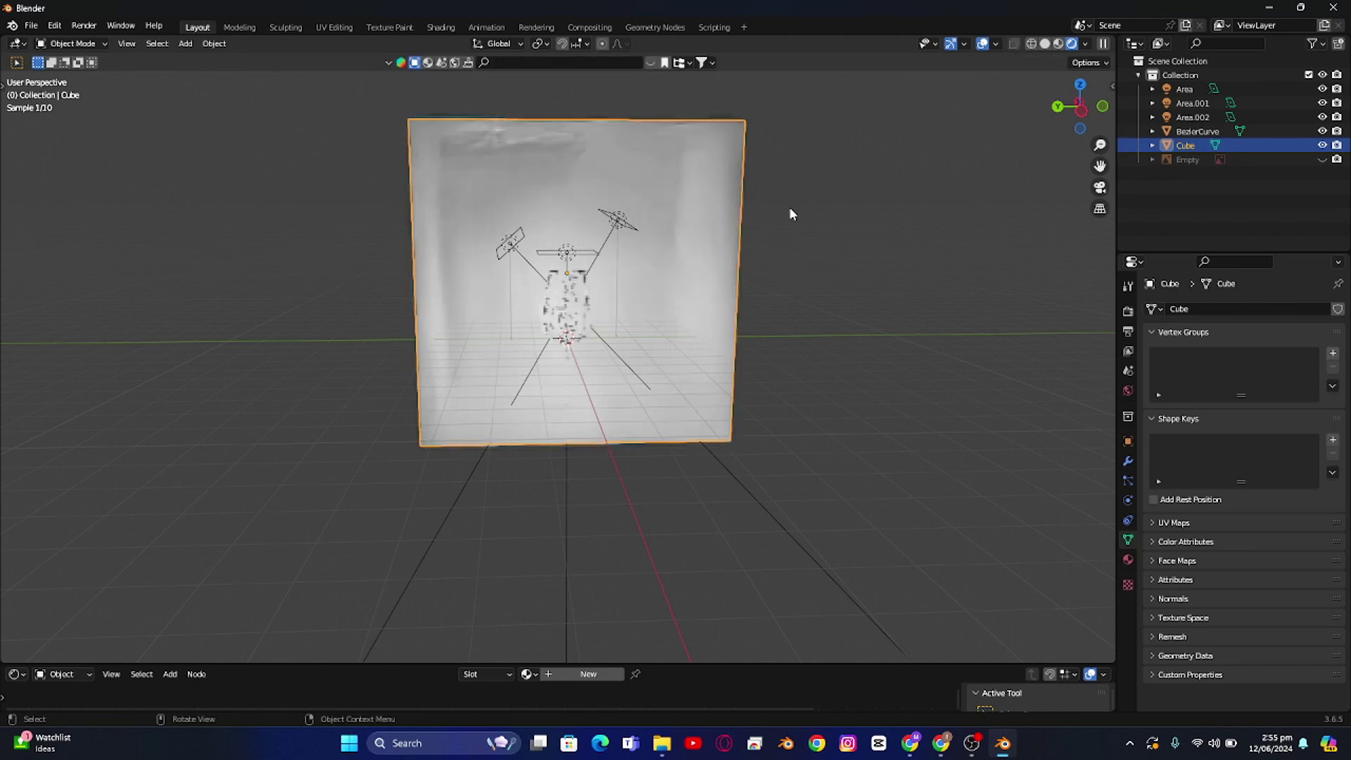
# Step: Scale the box up and lower it along Z in Left wireframe view
pyautogui.press('s')
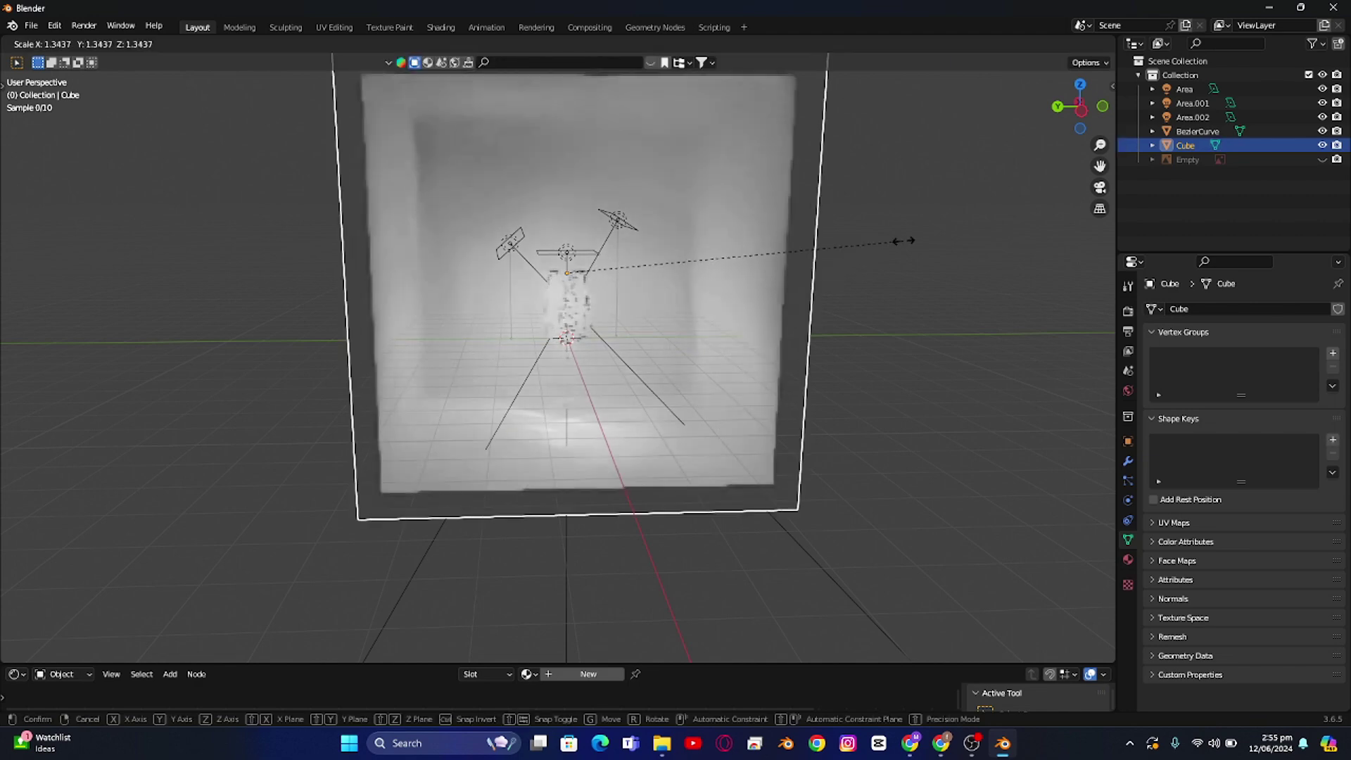
pyautogui.click(1003, 228)
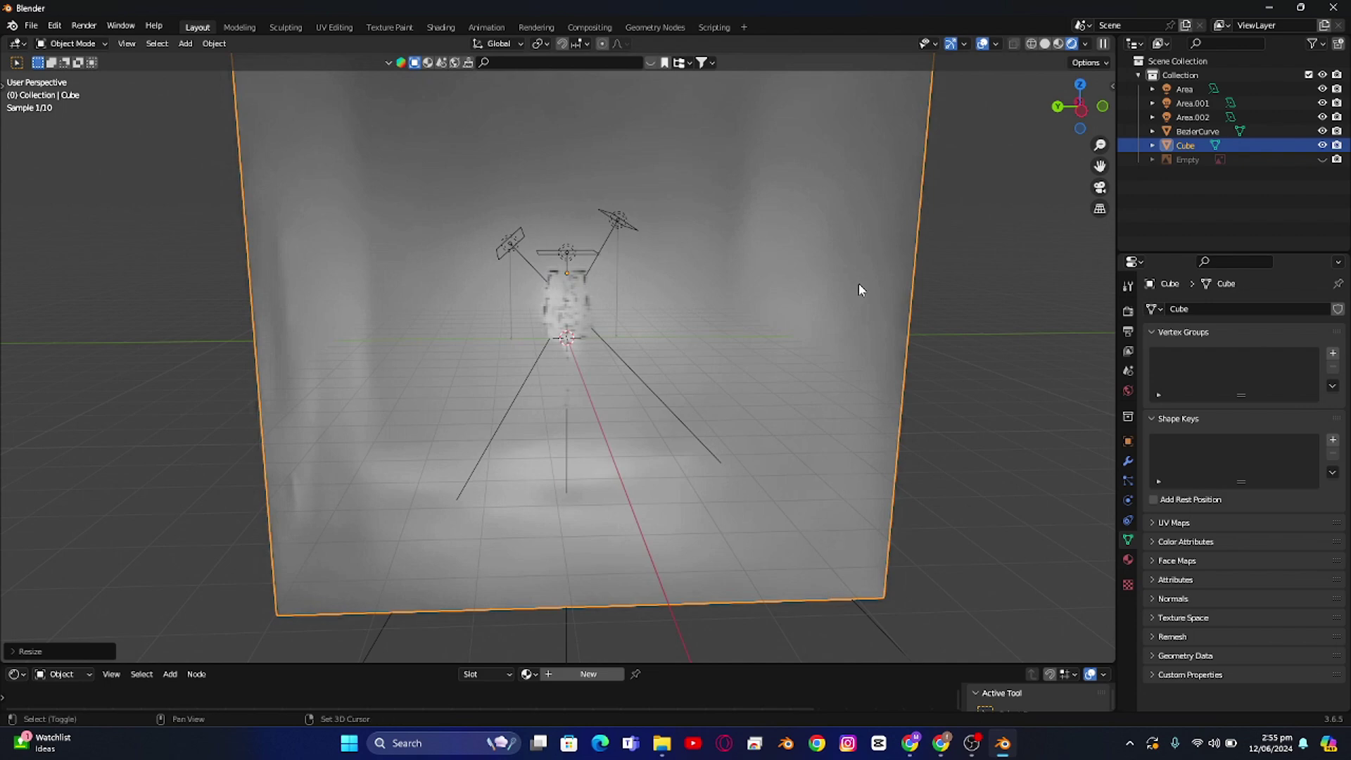
pyautogui.click(1081, 109)
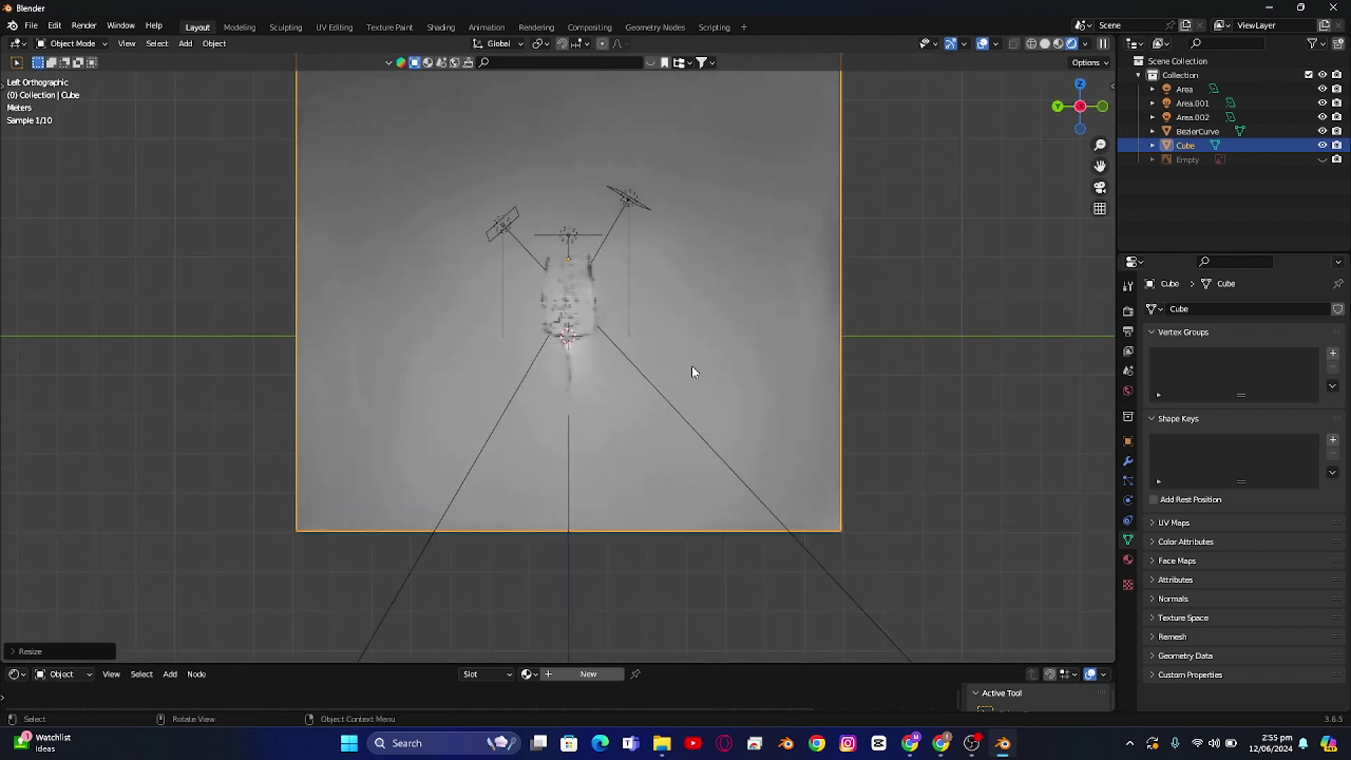
pyautogui.hotkey('shift', 'z')
pyautogui.scroll(-2, 690, 358)
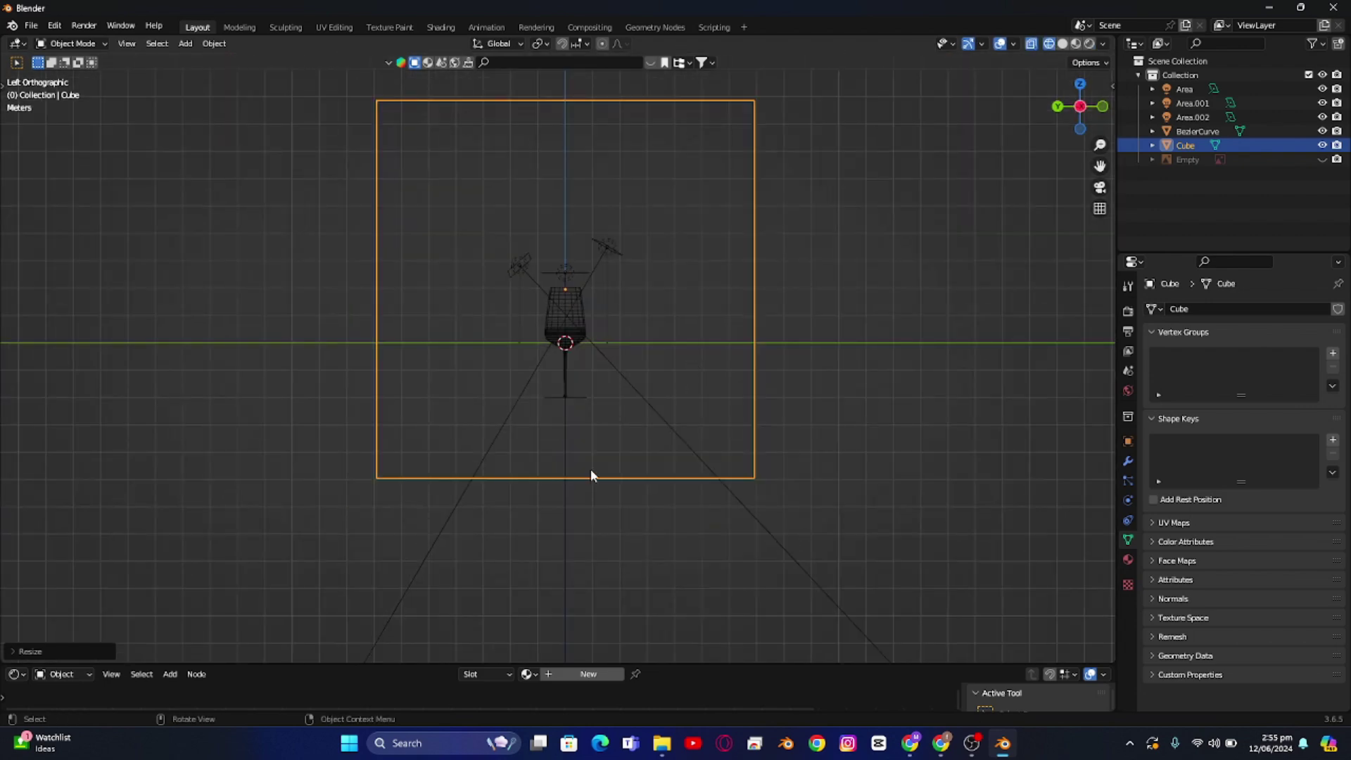
pyautogui.press('g')
pyautogui.press('z')
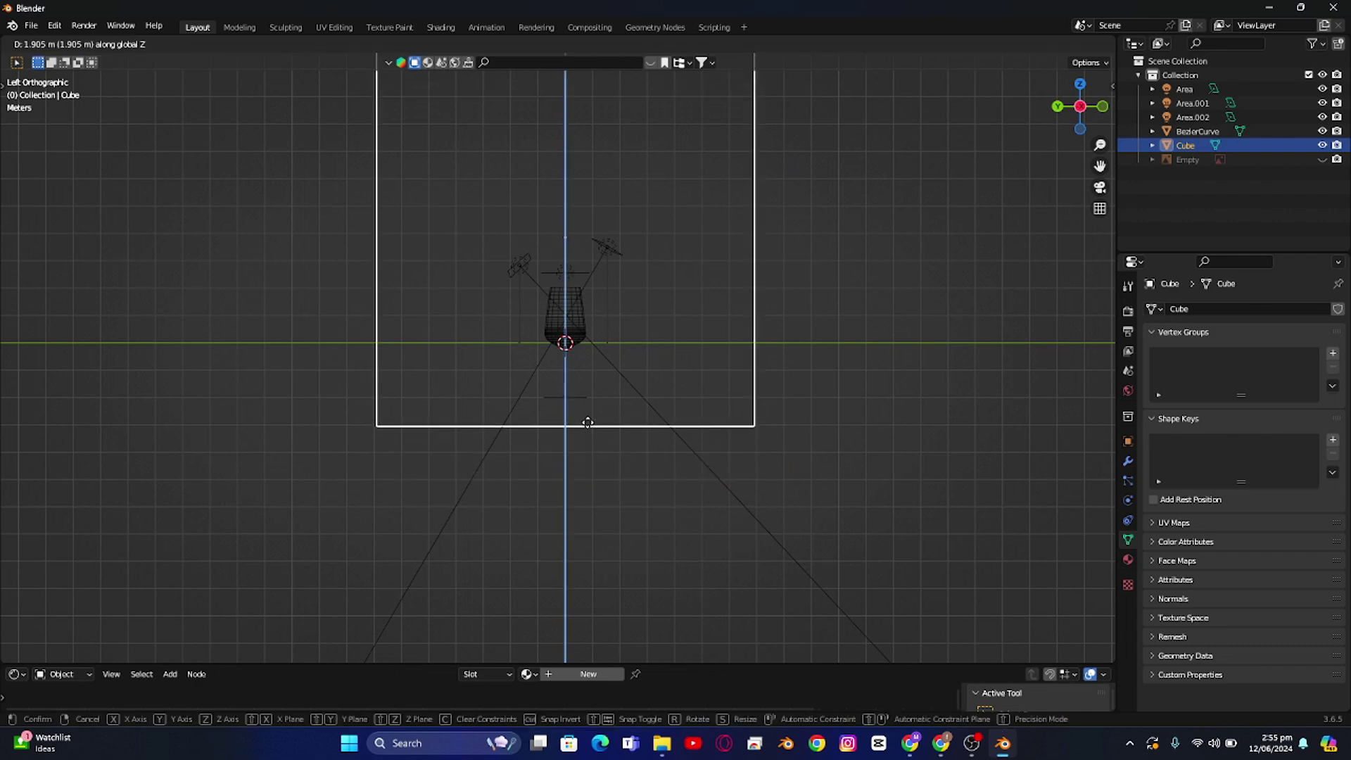
pyautogui.click(591, 394)
# Step: Enlarge the box further, re-align its height, and switch to rendered perspective view
pyautogui.press('s')
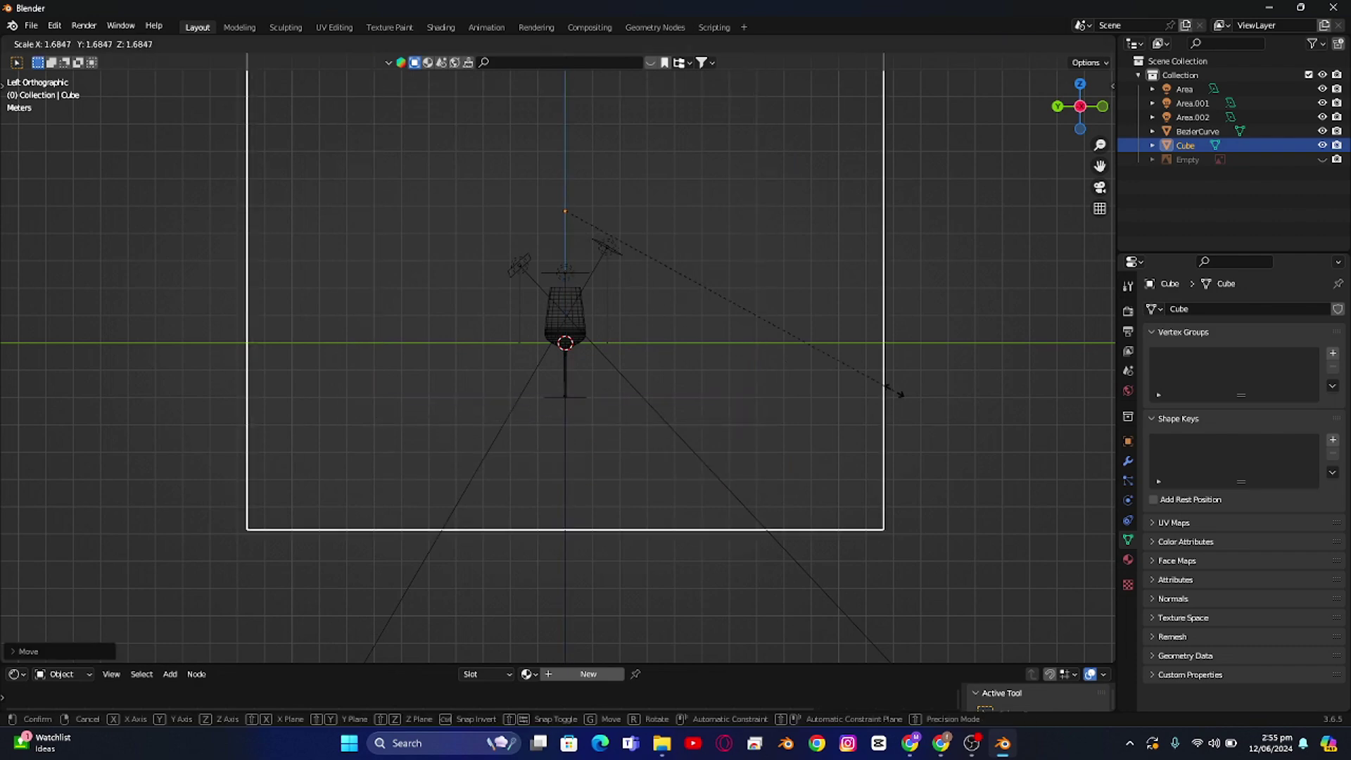
pyautogui.click(737, 445)
pyautogui.press('g')
pyautogui.press('z')
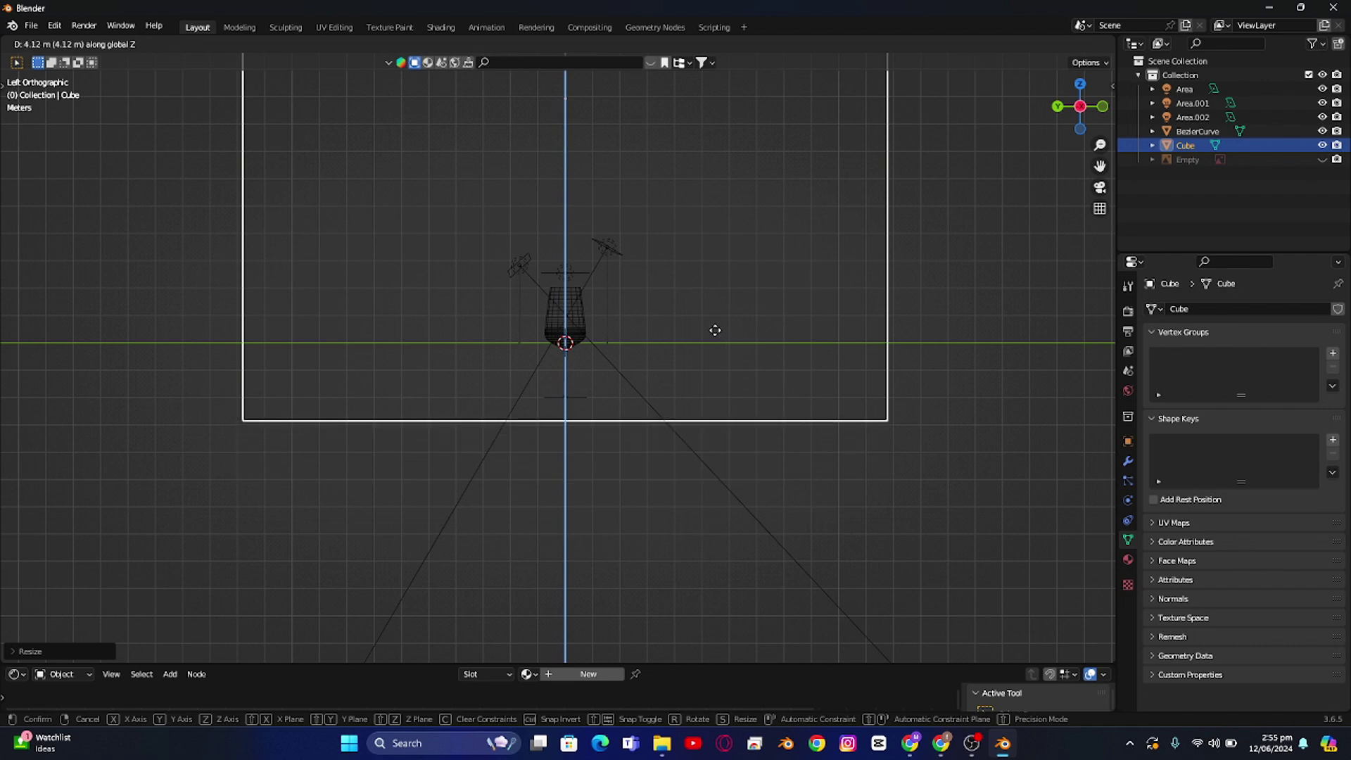
pyautogui.click(712, 310)
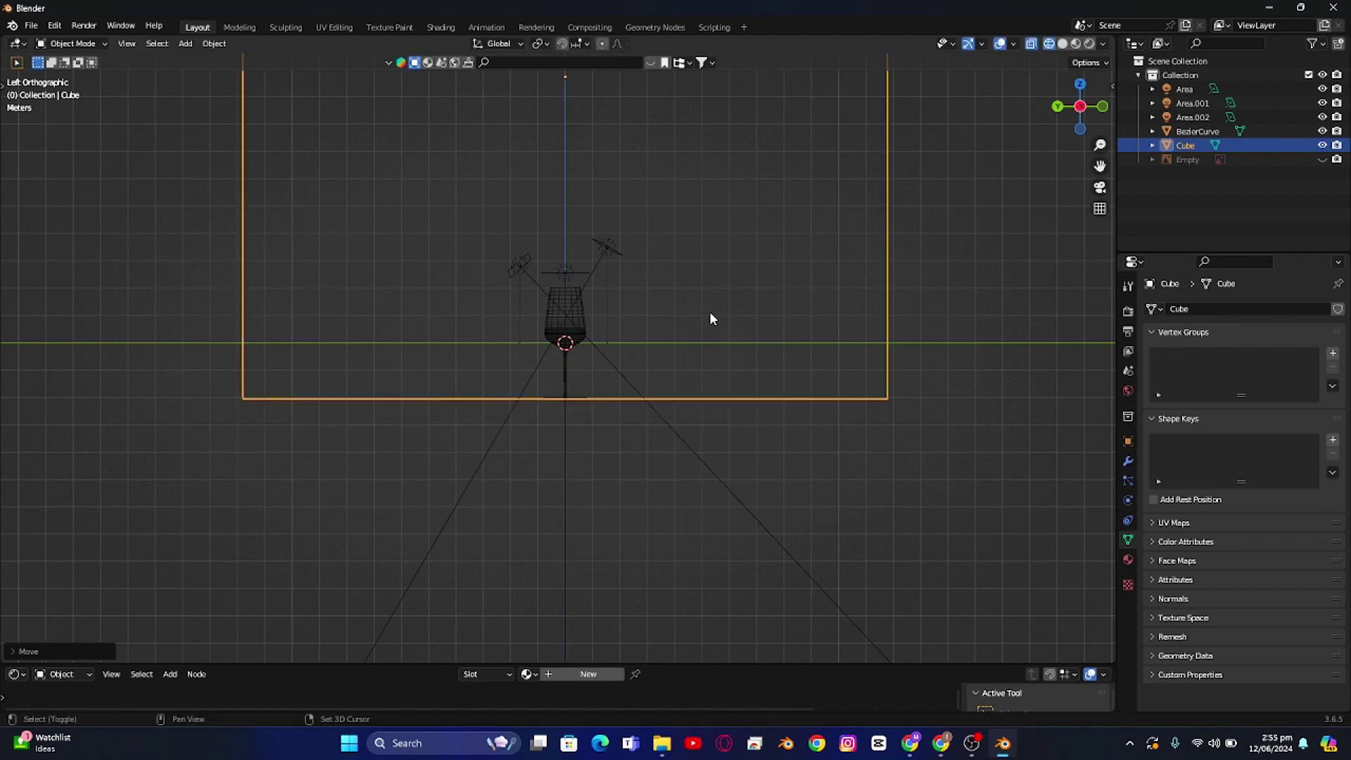
pyautogui.press('z')
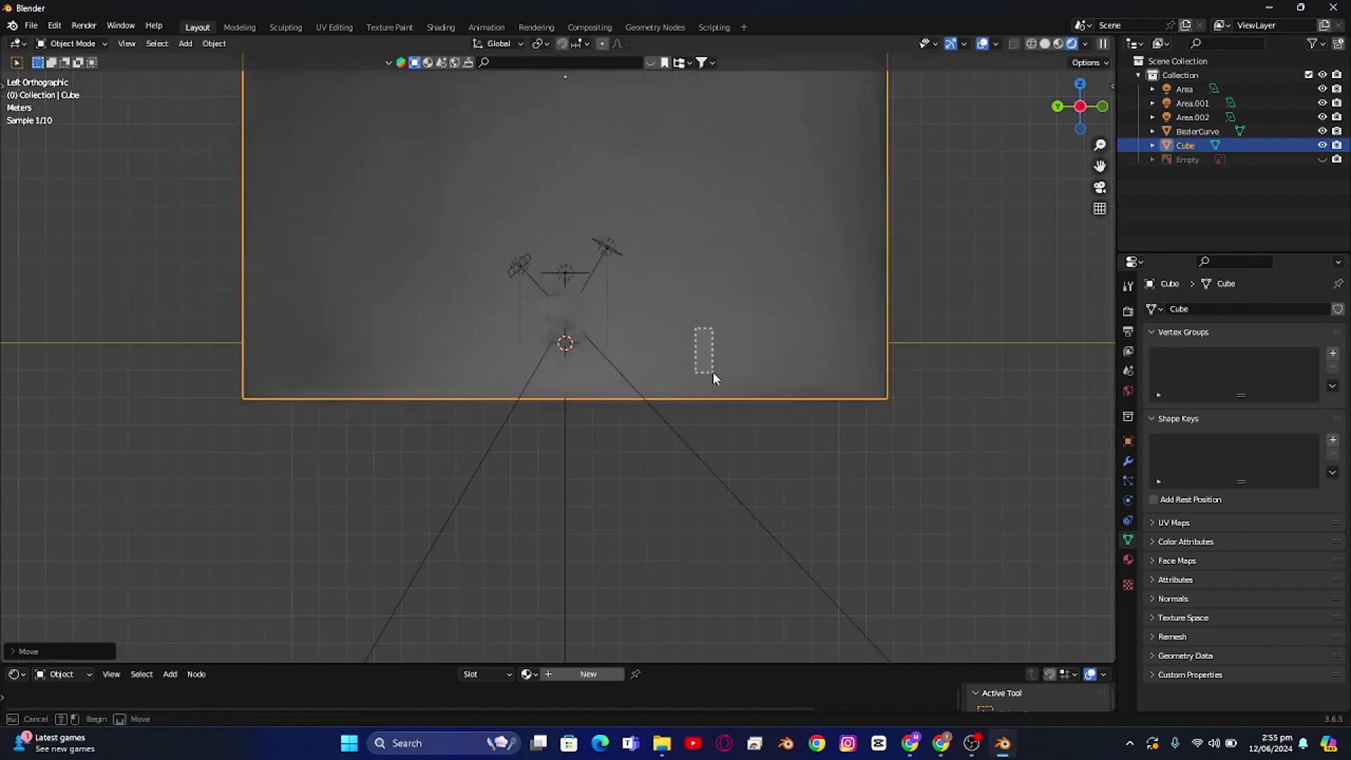
pyautogui.click(705, 354)
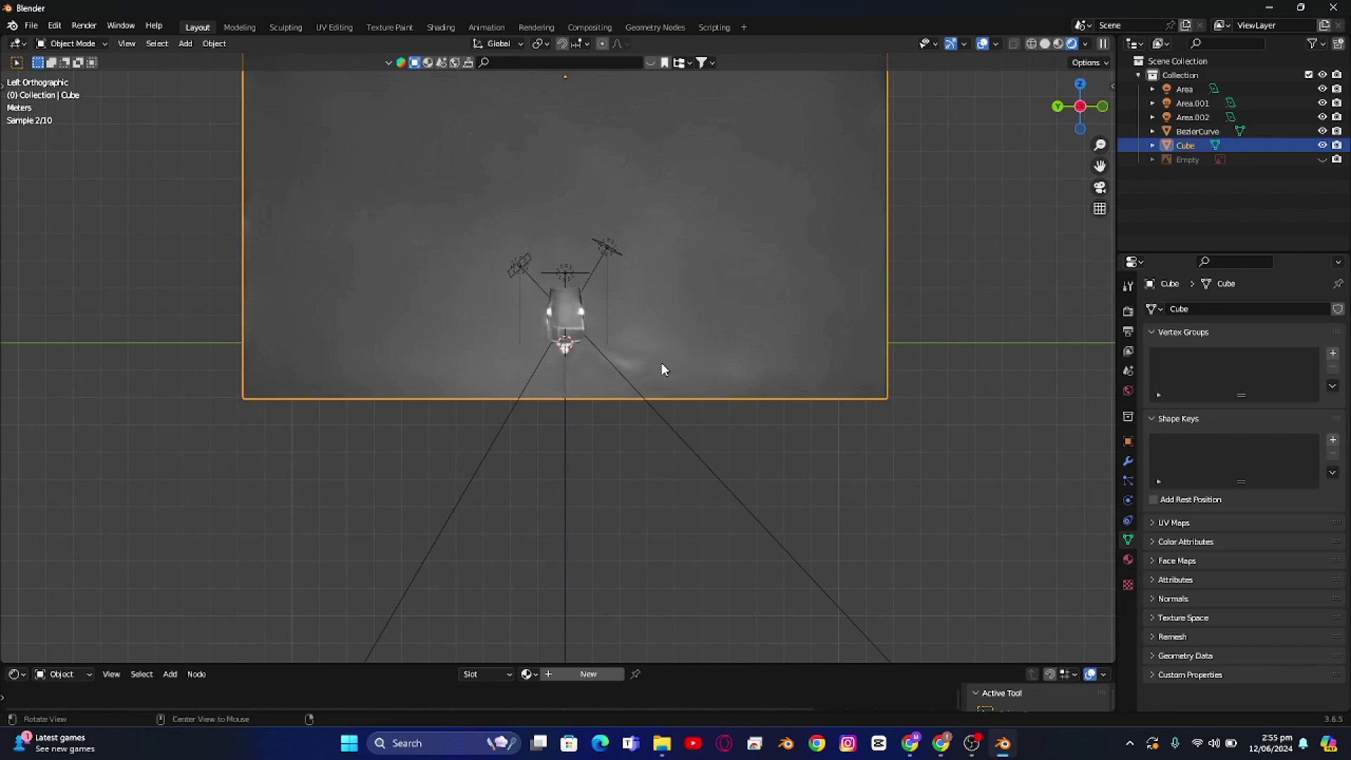
pyautogui.press('KP_5')
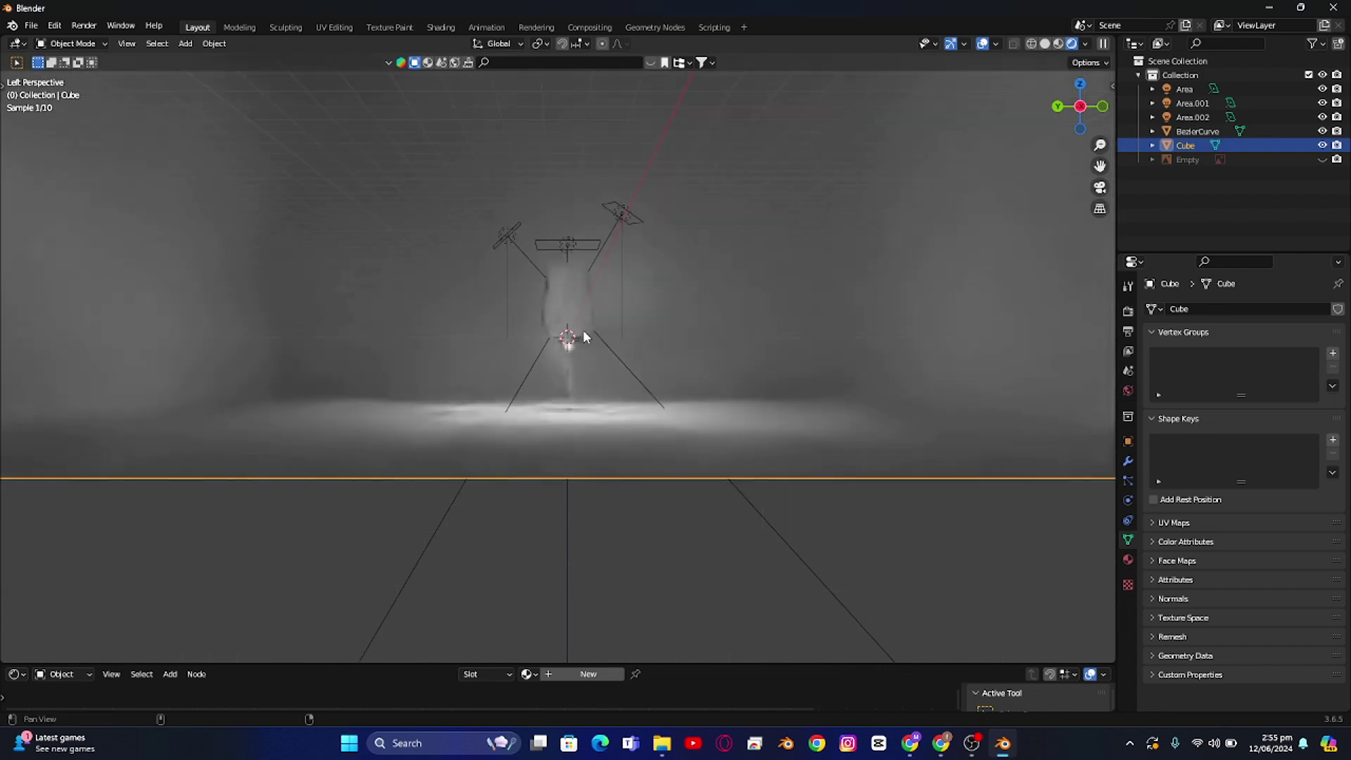
# Step: In Material Preview, add a camera, look through it, and show the transform sidebar
pyautogui.moveTo(582, 329)
pyautogui.keyDown('shift'); pyautogui.mouseDown(button='middle')
pyautogui.moveTo(606, 428)
pyautogui.moveTo(625, 445)
pyautogui.moveTo(579, 392)
pyautogui.moveTo(614, 474)
pyautogui.moveTo(604, 417)
pyautogui.mouseUp(button='middle'); pyautogui.keyUp('shift')
pyautogui.click(1059, 43)
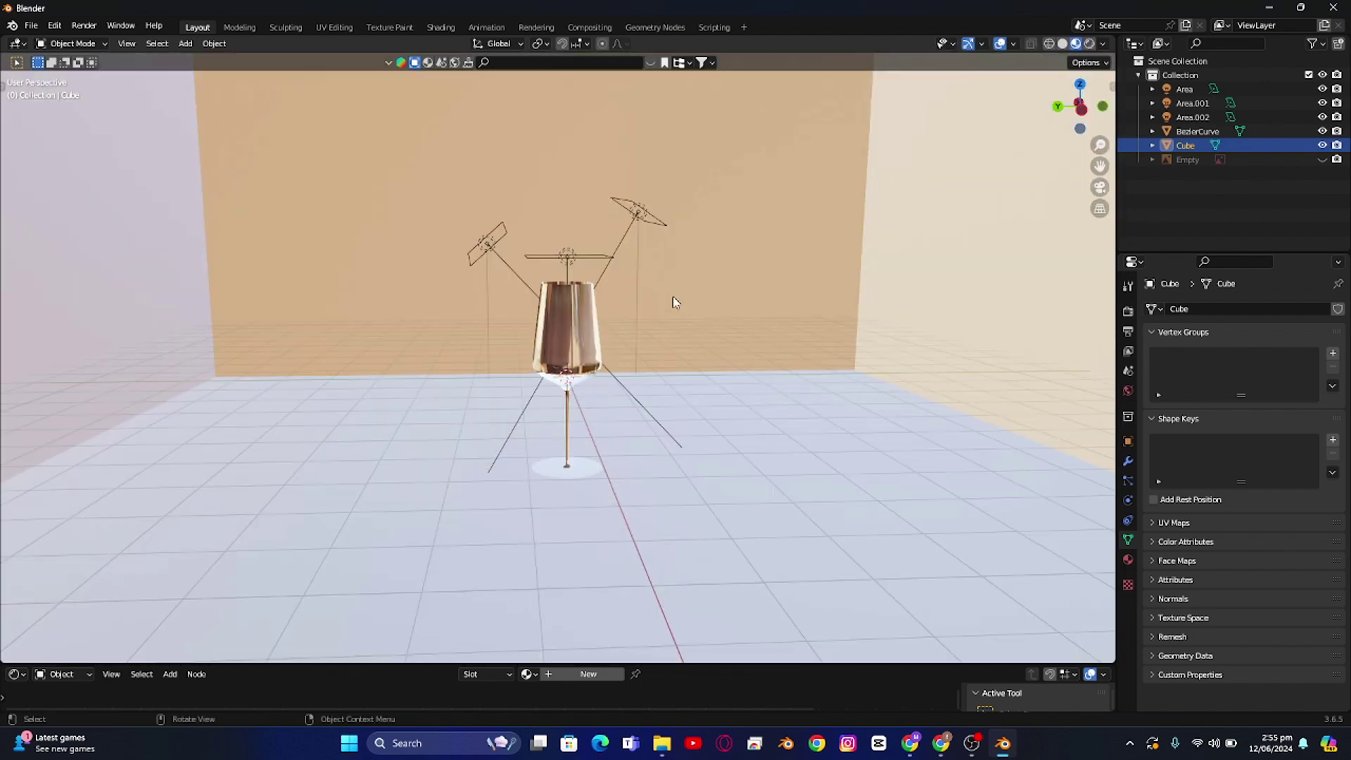
pyautogui.hotkey('shift', 'a')
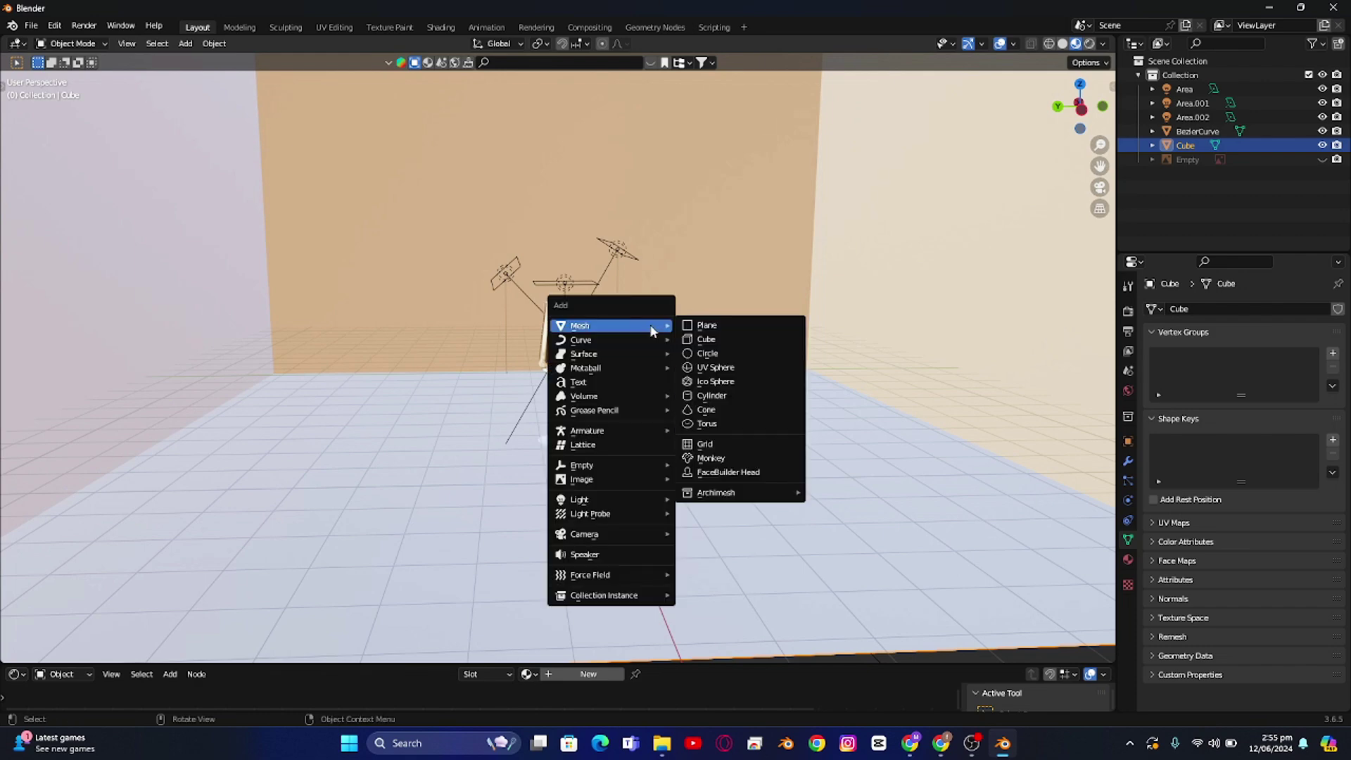
pyautogui.moveTo(584, 535)
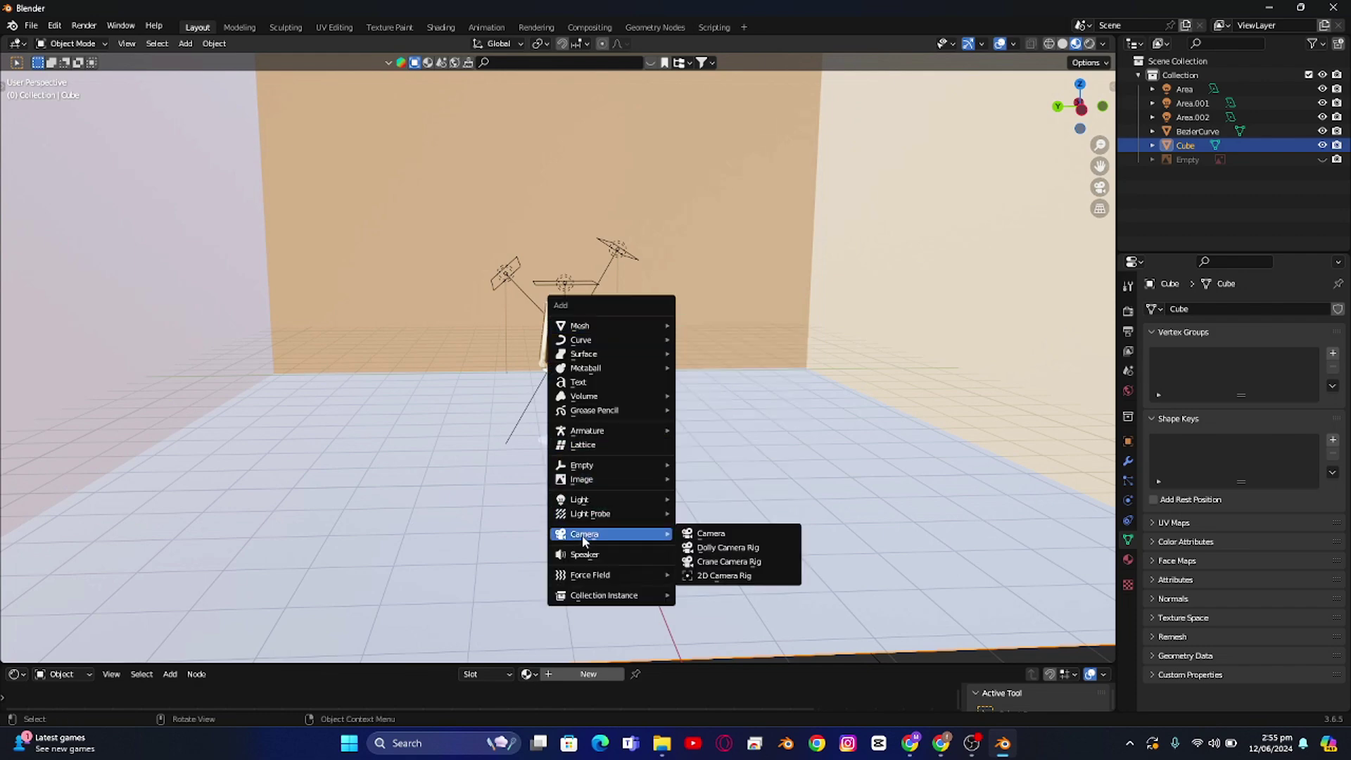
pyautogui.click(718, 536)
pyautogui.press('ctrl')
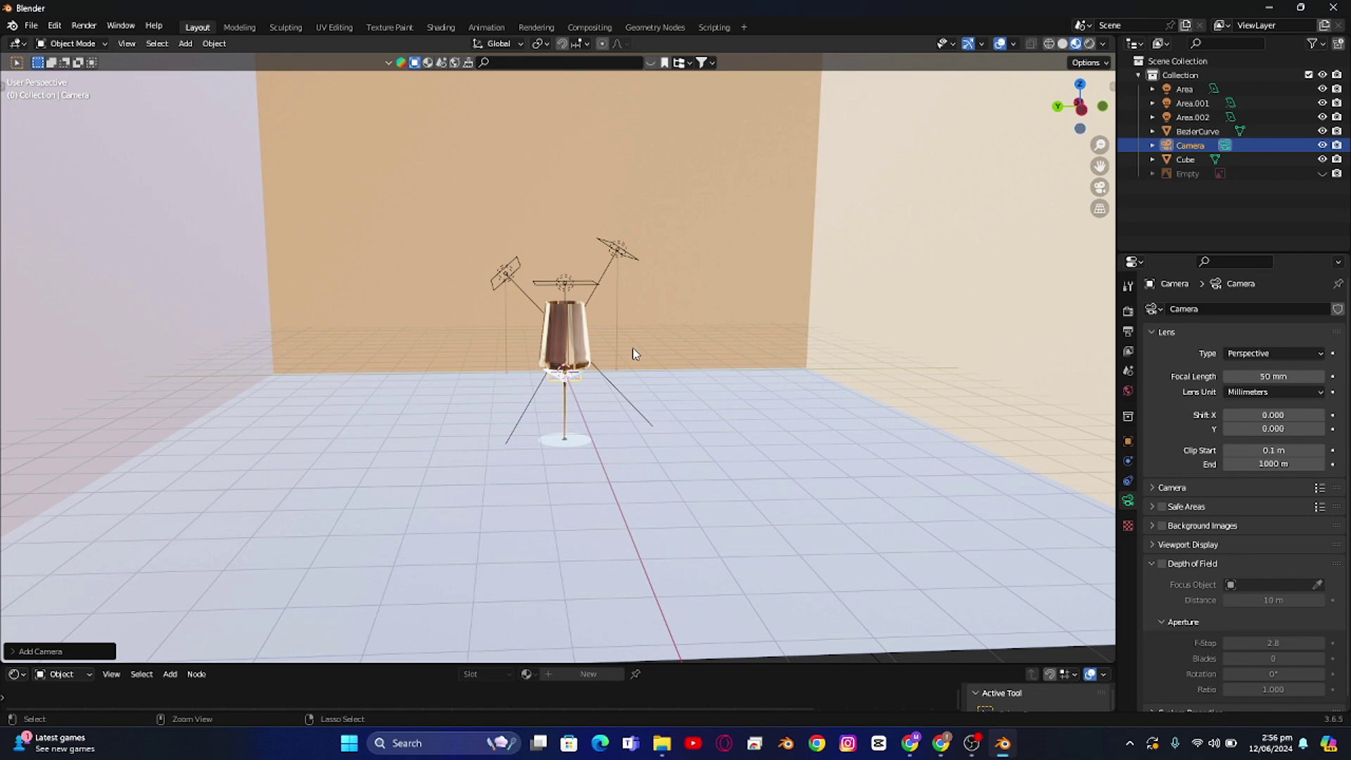
pyautogui.press('ctrl+KP_0')
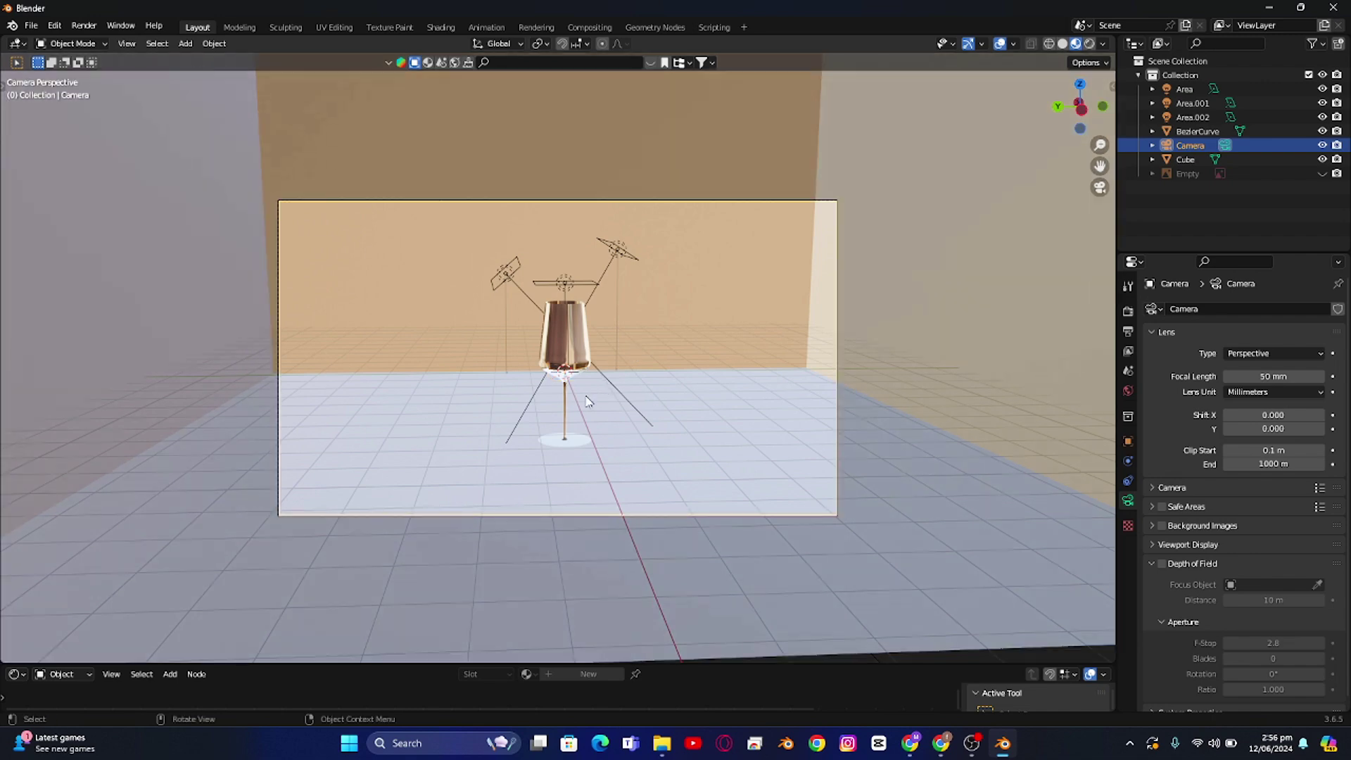
pyautogui.press('n')
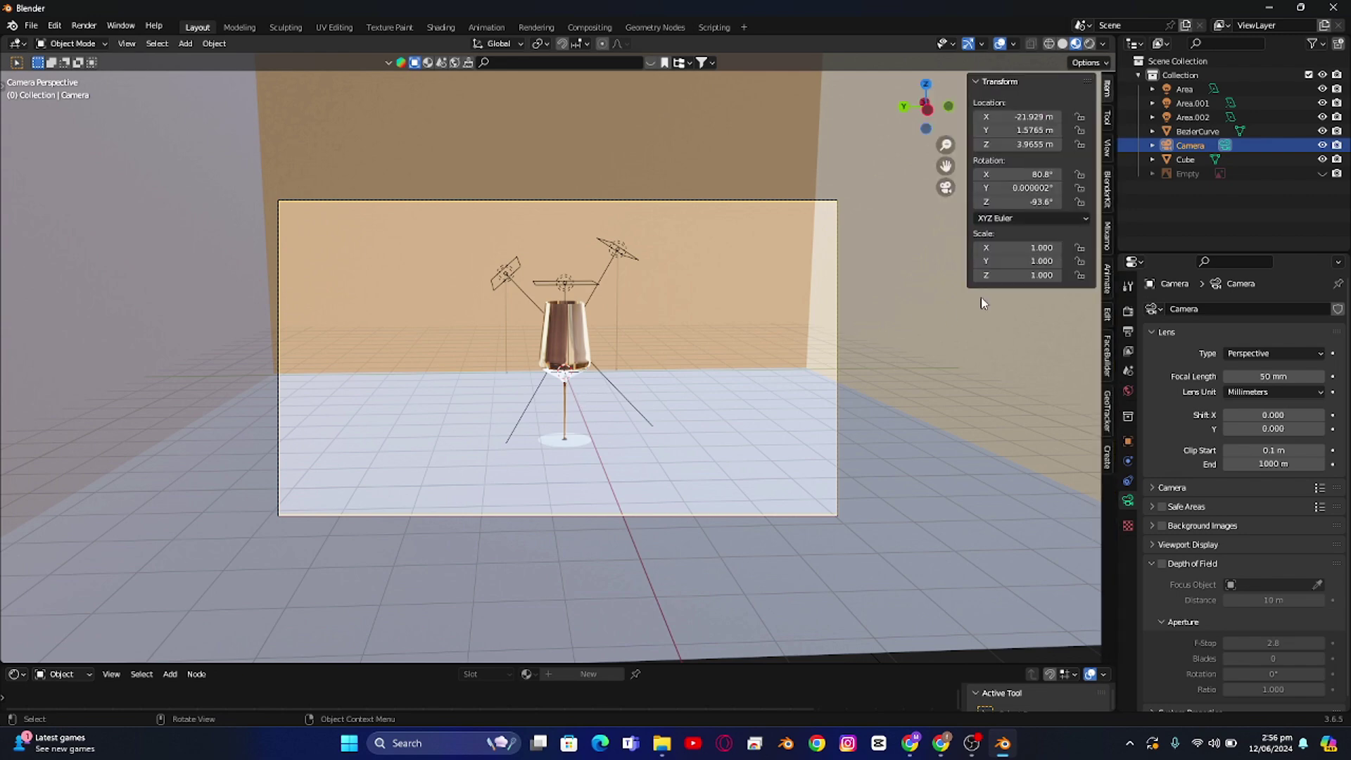
# Step: Enable Lock Camera to View, orbit to frame the glass larger, and switch to Rendered shading
pyautogui.click(1108, 149)
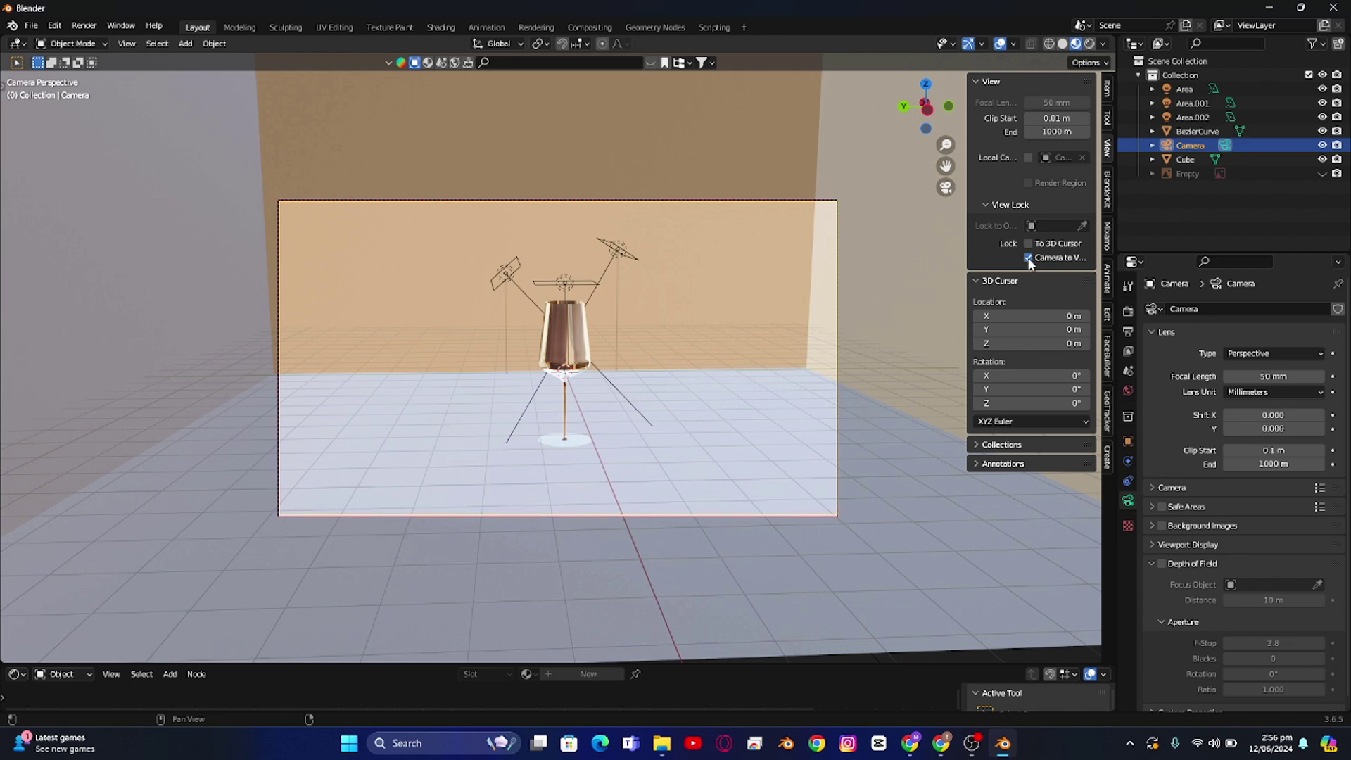
pyautogui.moveTo(571, 348); pyautogui.dragTo(642, 408, button='middle')
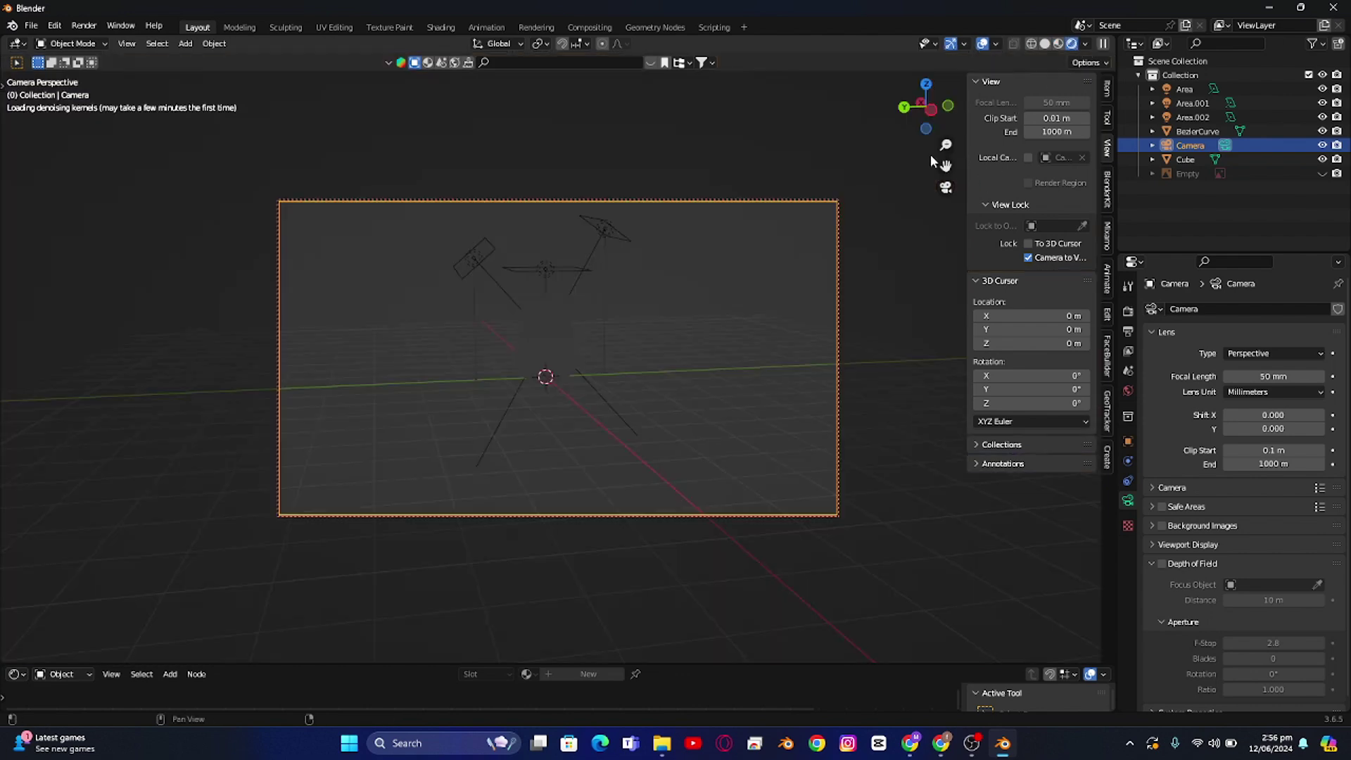
pyautogui.click(1089, 44)
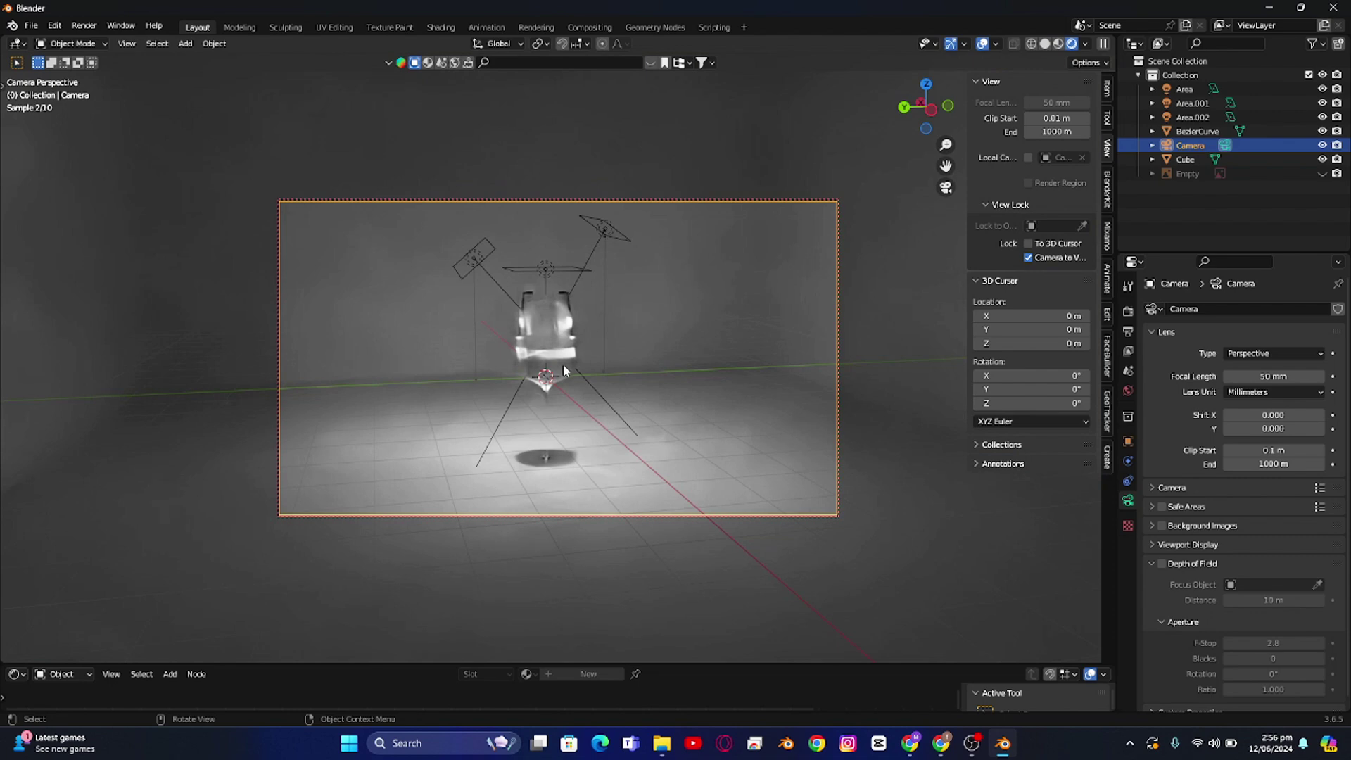
# Step: Give the backdrop cube a new material with a dark purple base colour and roughness 0.248
pyautogui.click(607, 227)
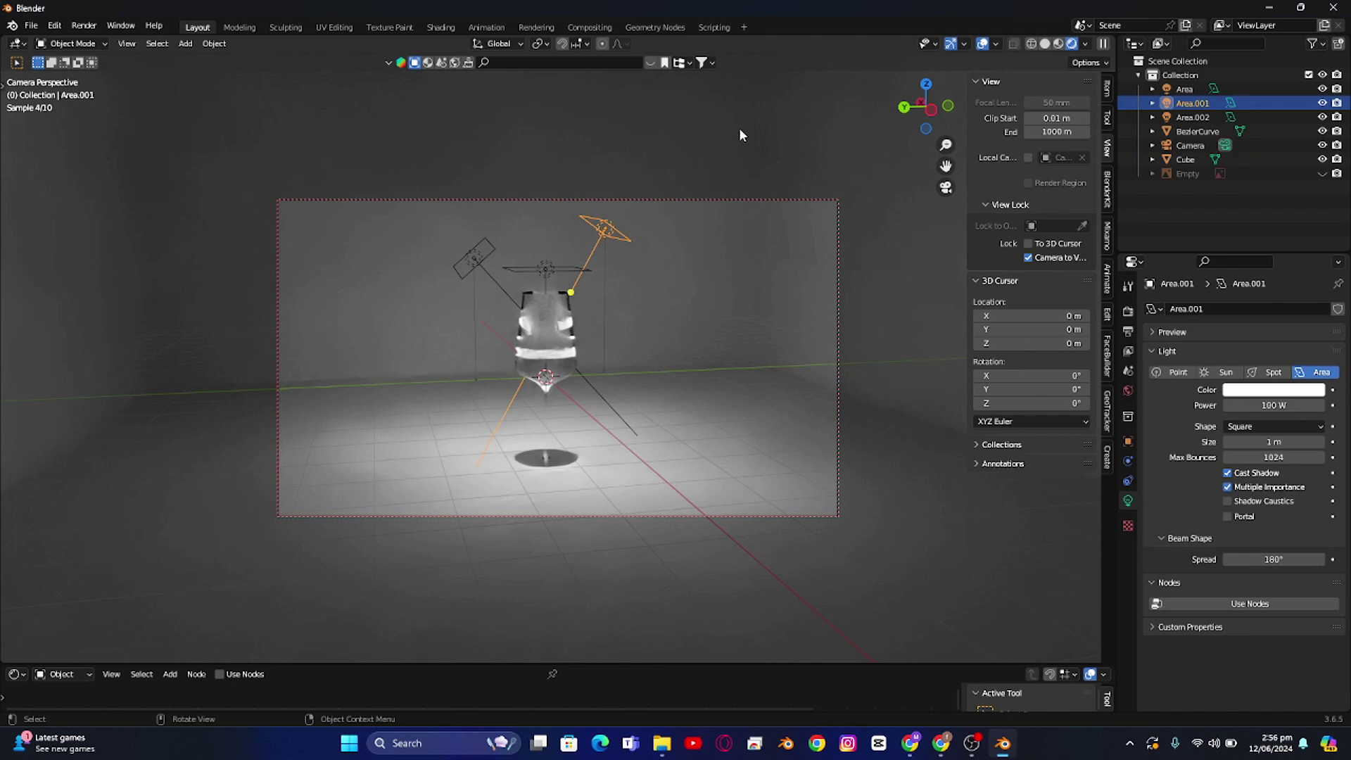
pyautogui.click(718, 145)
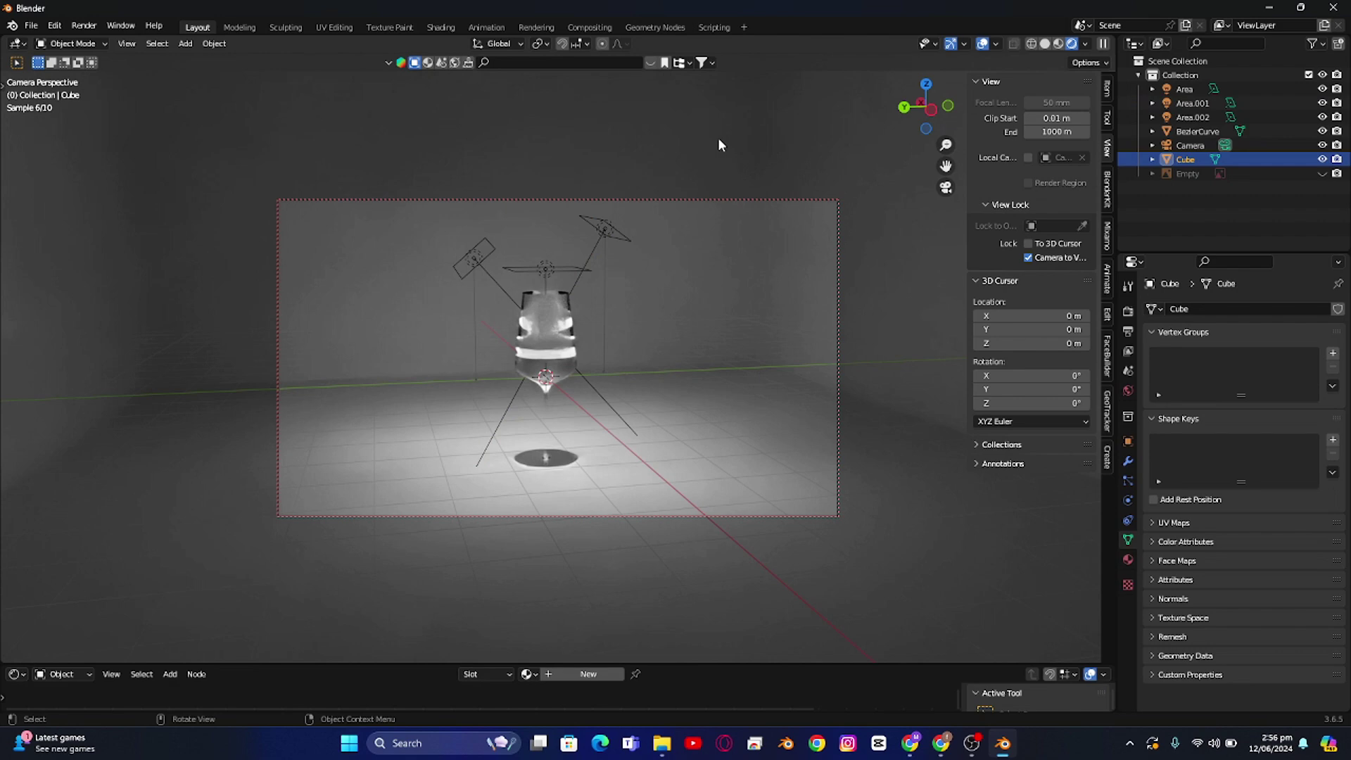
pyautogui.click(1128, 561)
pyautogui.click(1260, 368)
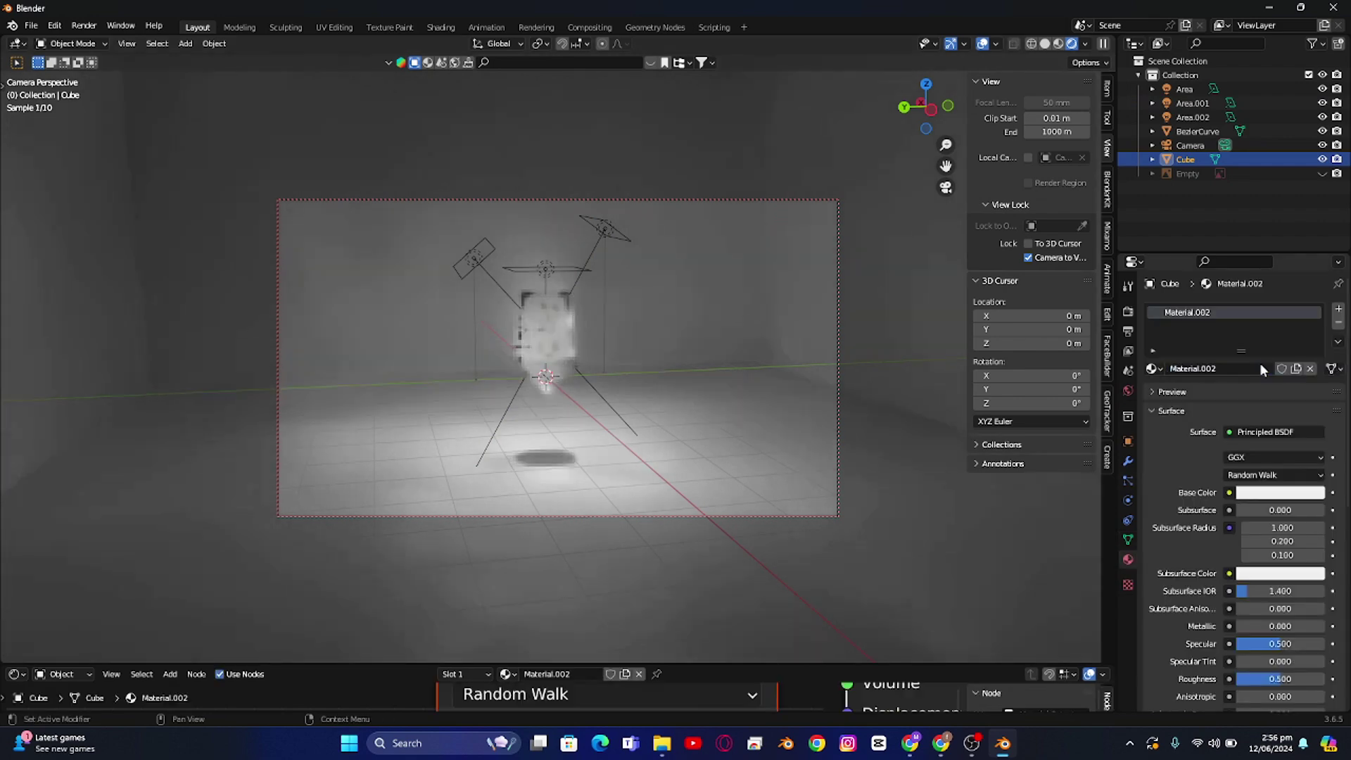
pyautogui.click(1281, 495)
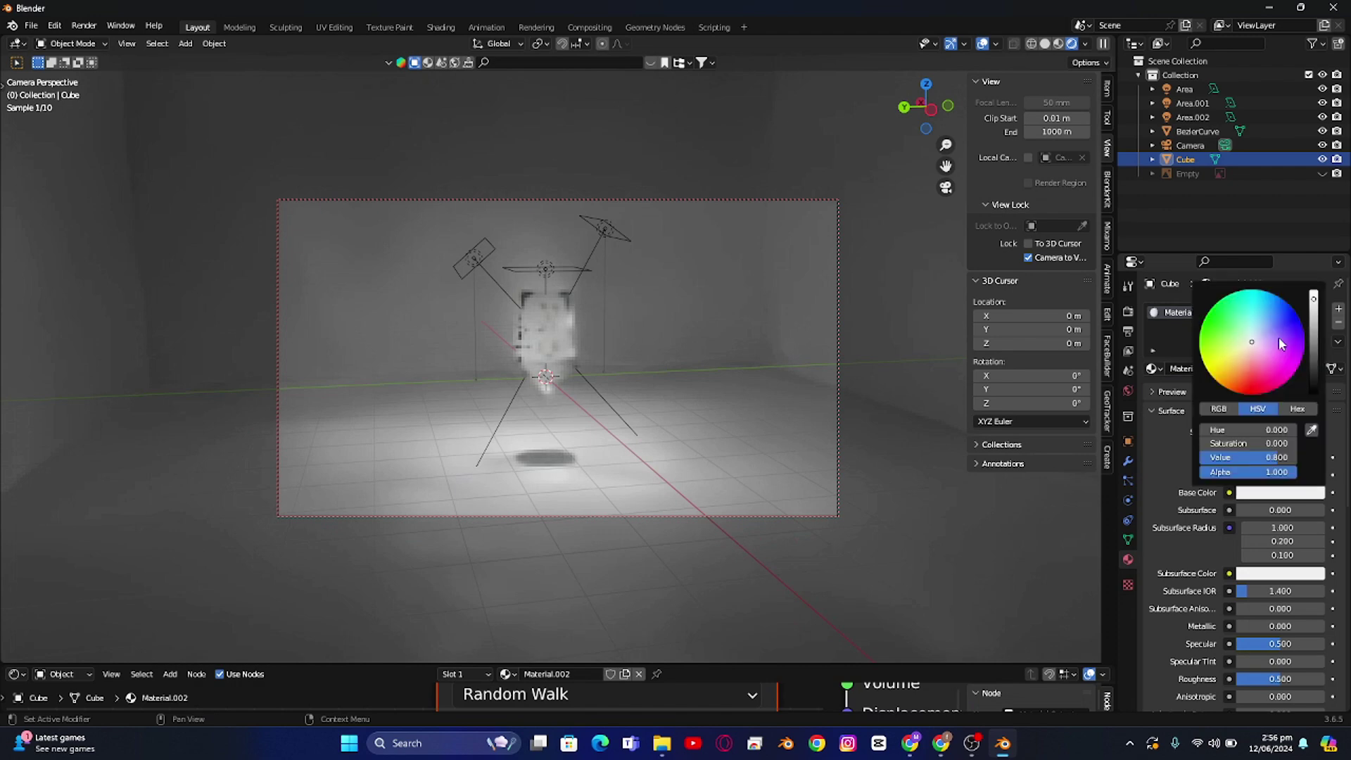
pyautogui.click(1279, 339)
pyautogui.moveTo(1313, 299); pyautogui.dragTo(1313, 350)
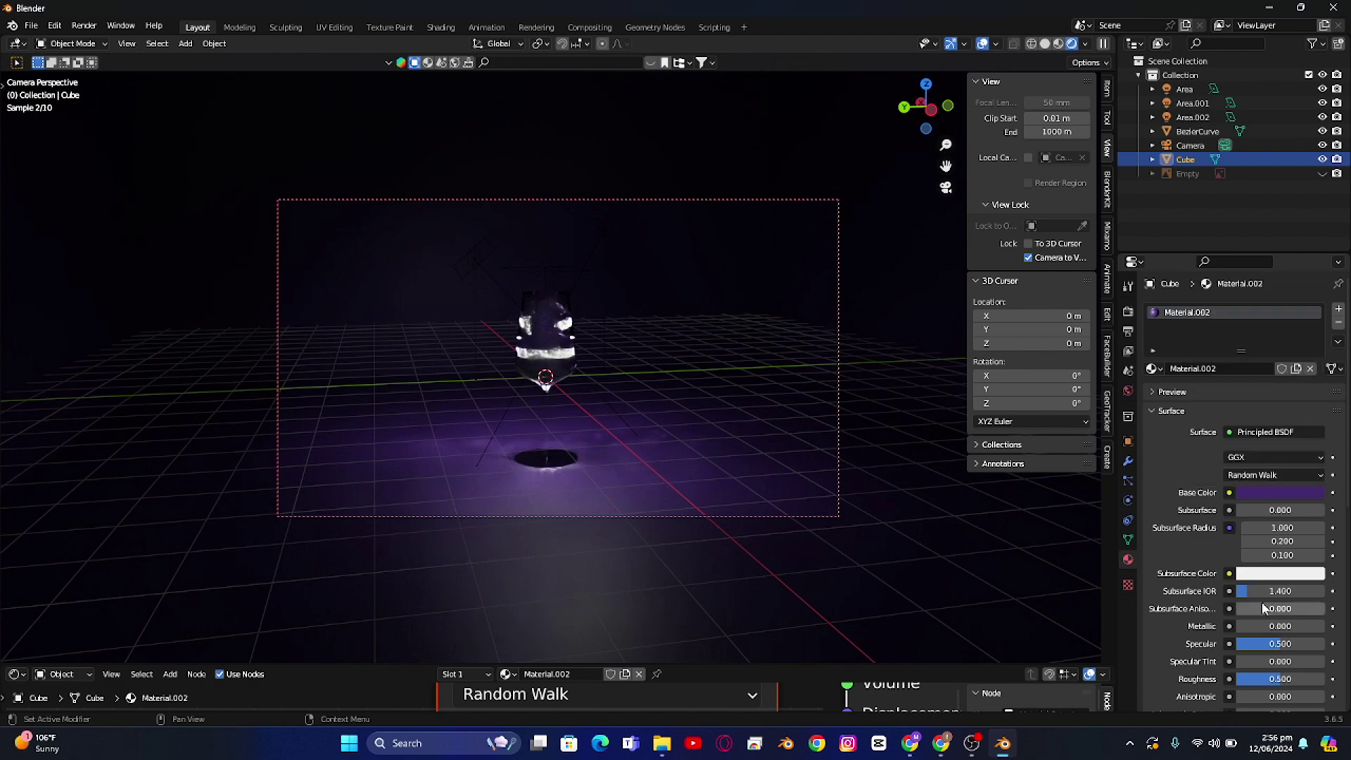
pyautogui.moveTo(1279, 679); pyautogui.dragTo(1256, 679)
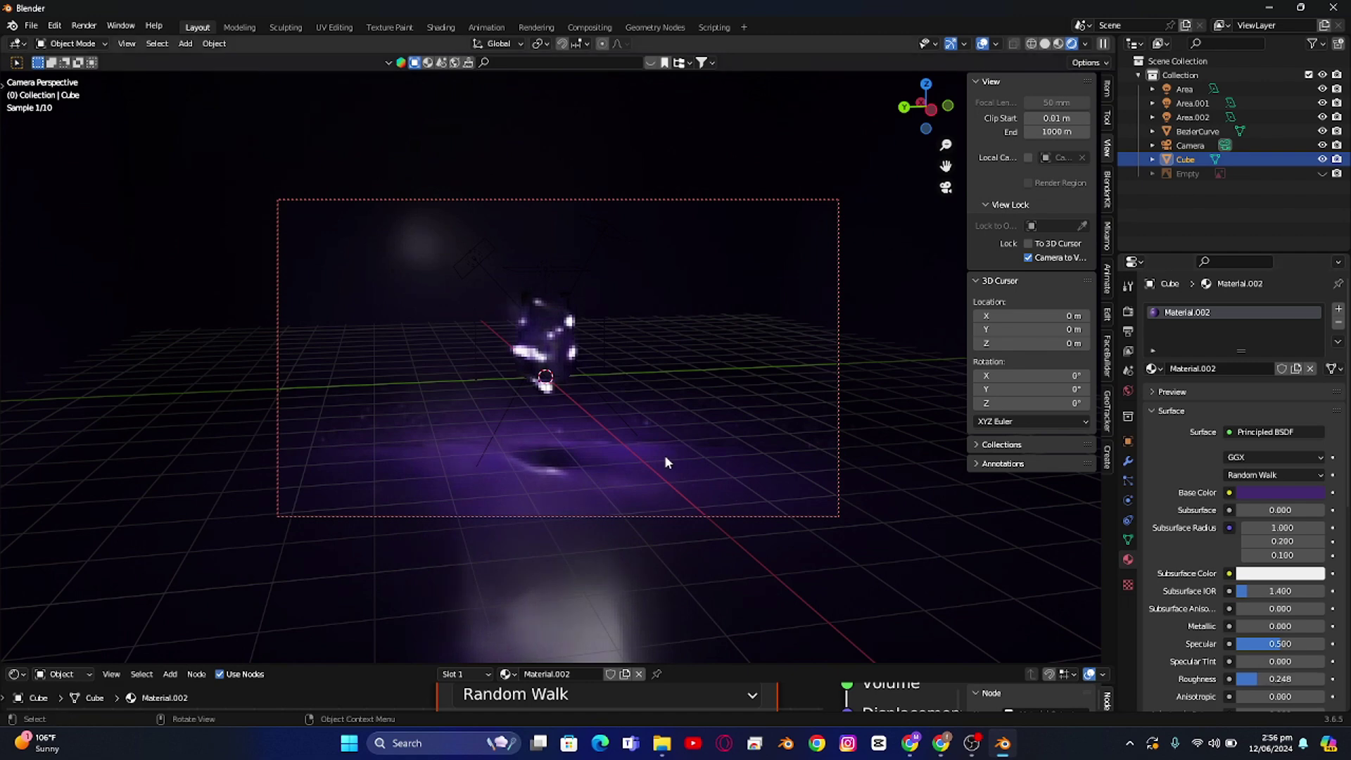
# Step: Select the Area.002 light above the glass and raise it along Z
pyautogui.click(556, 325)
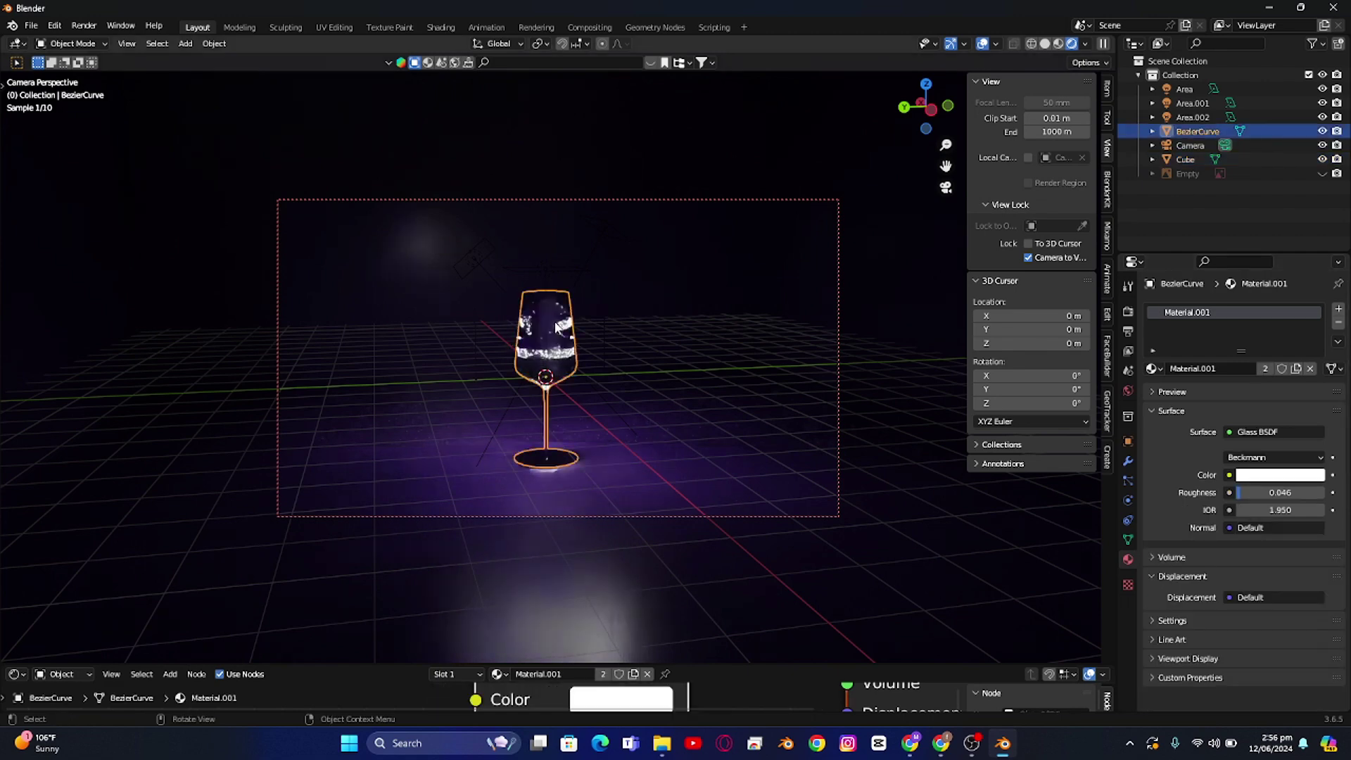
pyautogui.click(536, 272)
pyautogui.press('g')
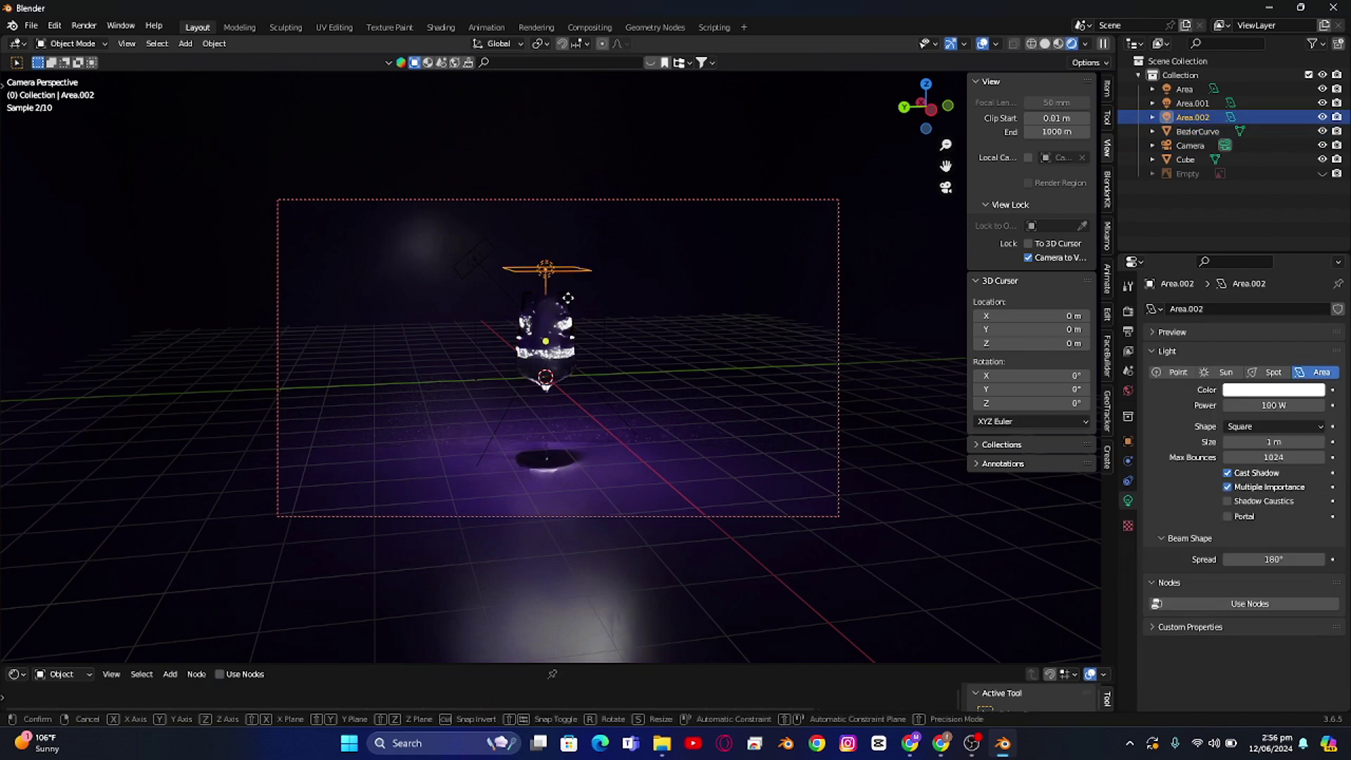
pyautogui.press('z')
pyautogui.click(571, 320)
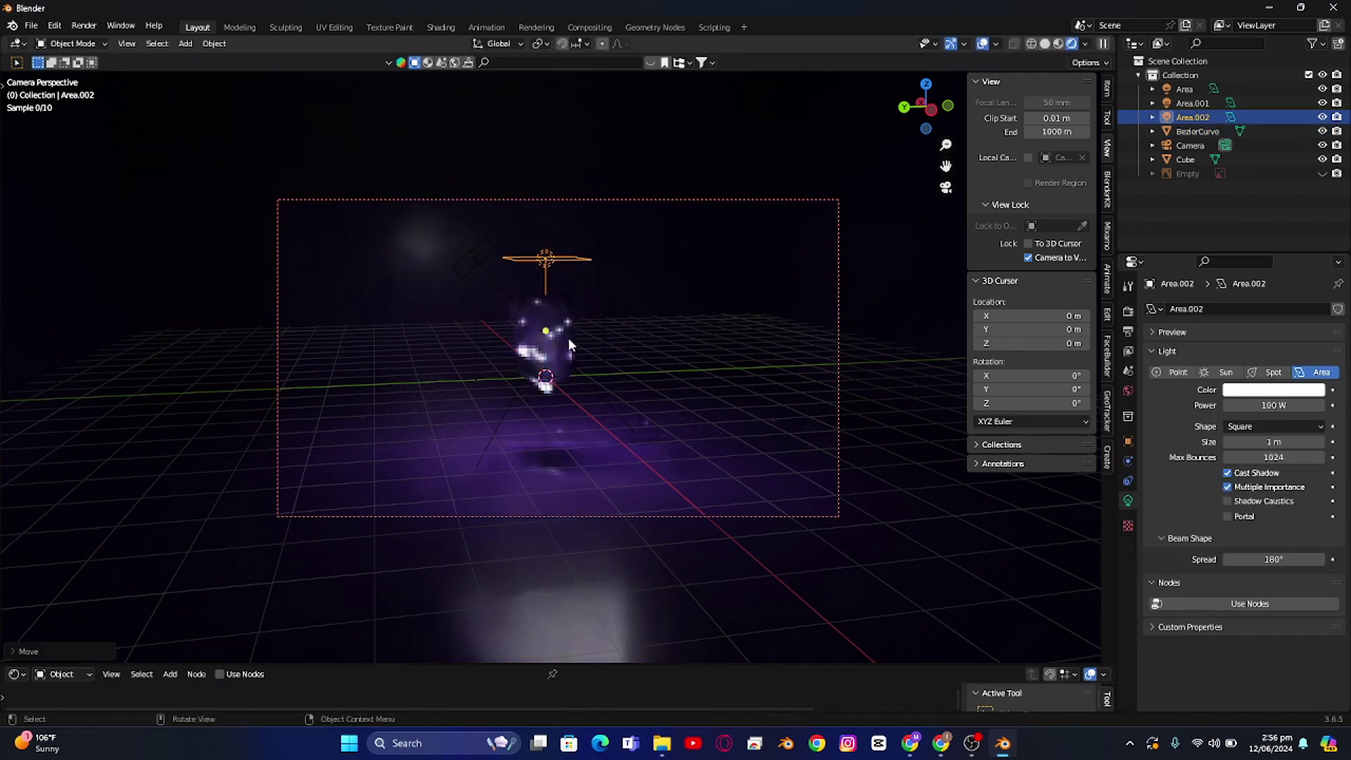
pyautogui.click(568, 336)
pyautogui.click(549, 259)
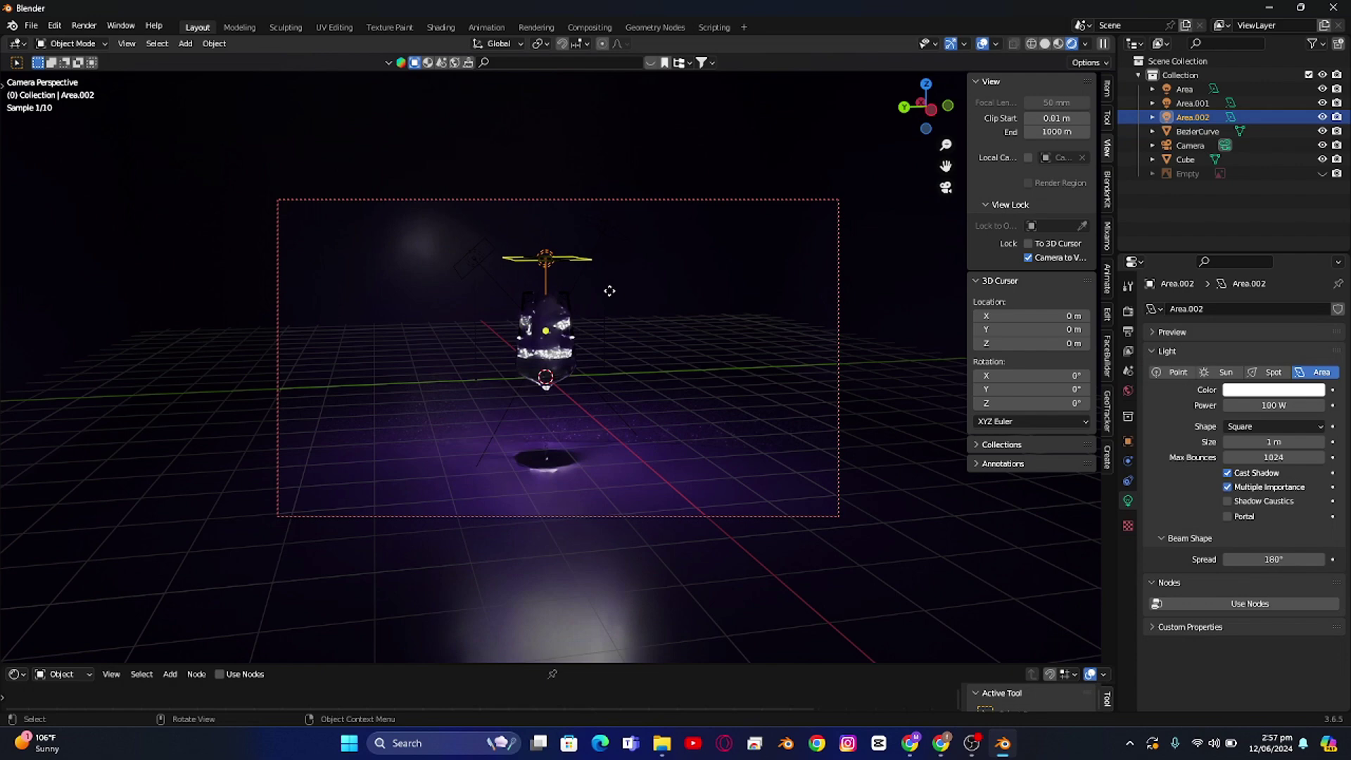
# Step: Lift Area.002 a bit higher, untick Lock Camera to View, and switch to Solid shading
pyautogui.click(613, 285)
pyautogui.press('g')
pyautogui.click(556, 293)
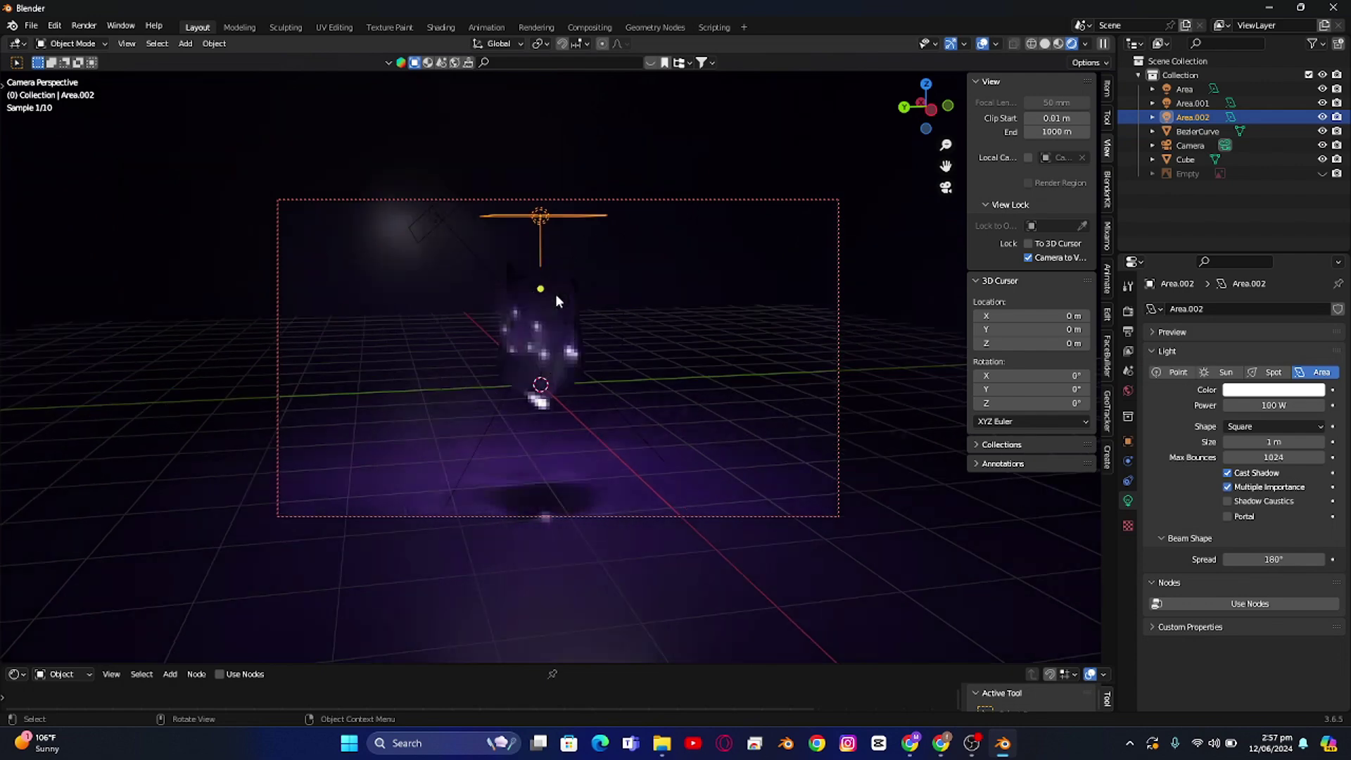
pyautogui.click(1027, 257)
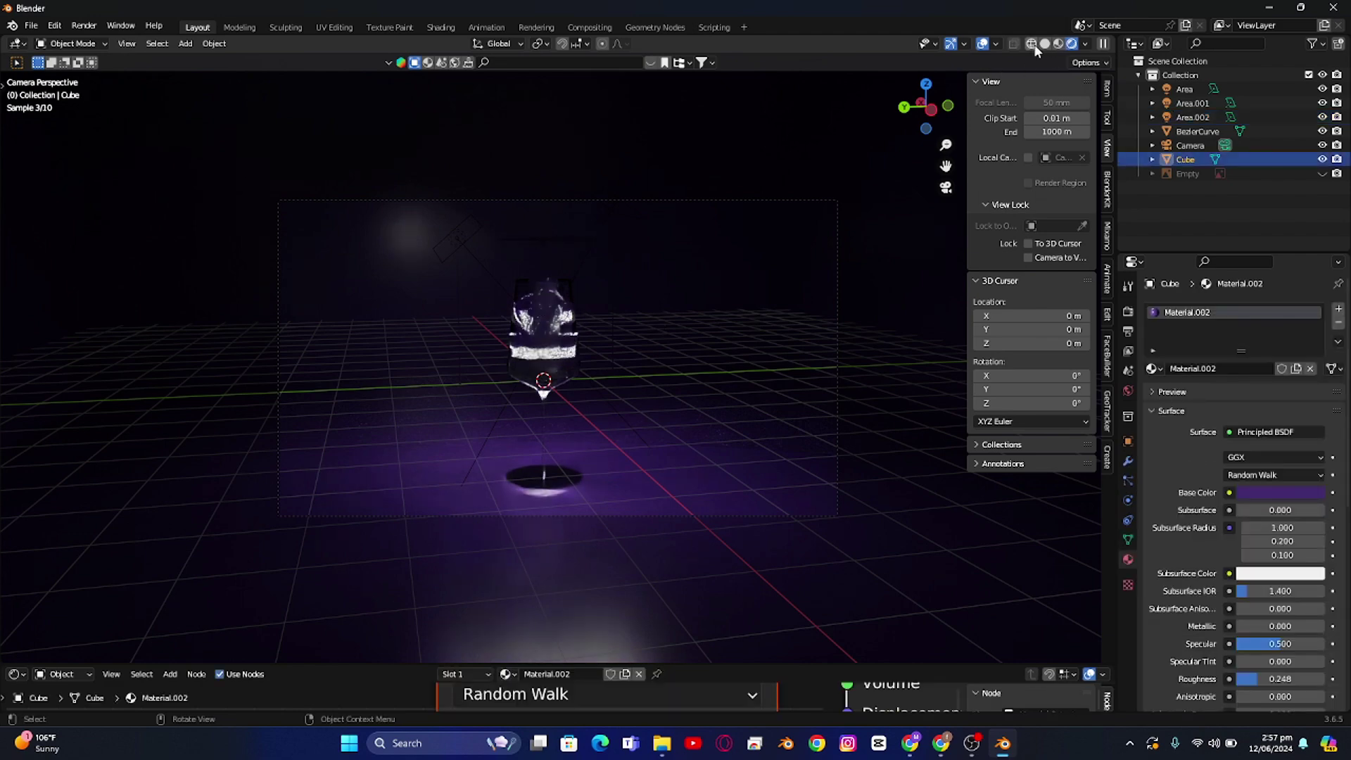
pyautogui.click(1062, 44)
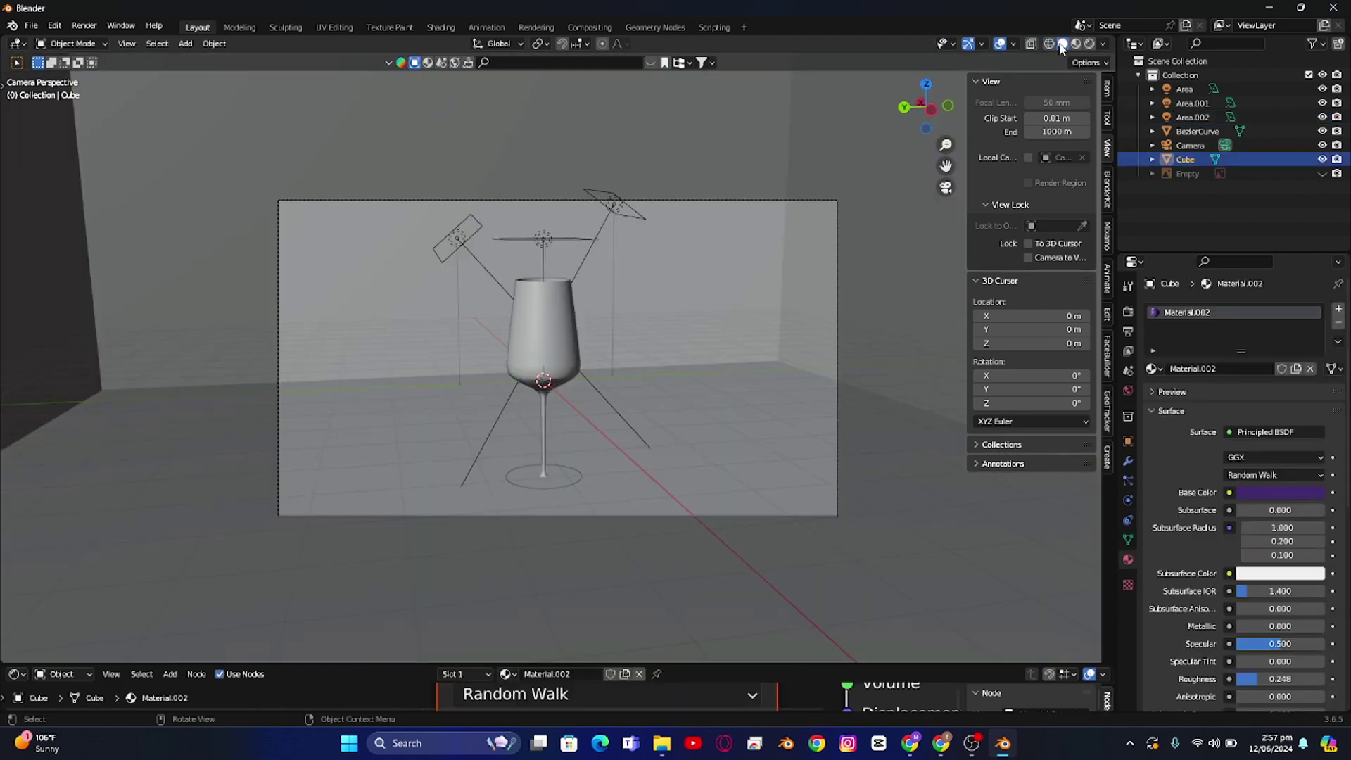
# Step: Hide the grey backdrop cube and view the scene from the top
pyautogui.press('h')
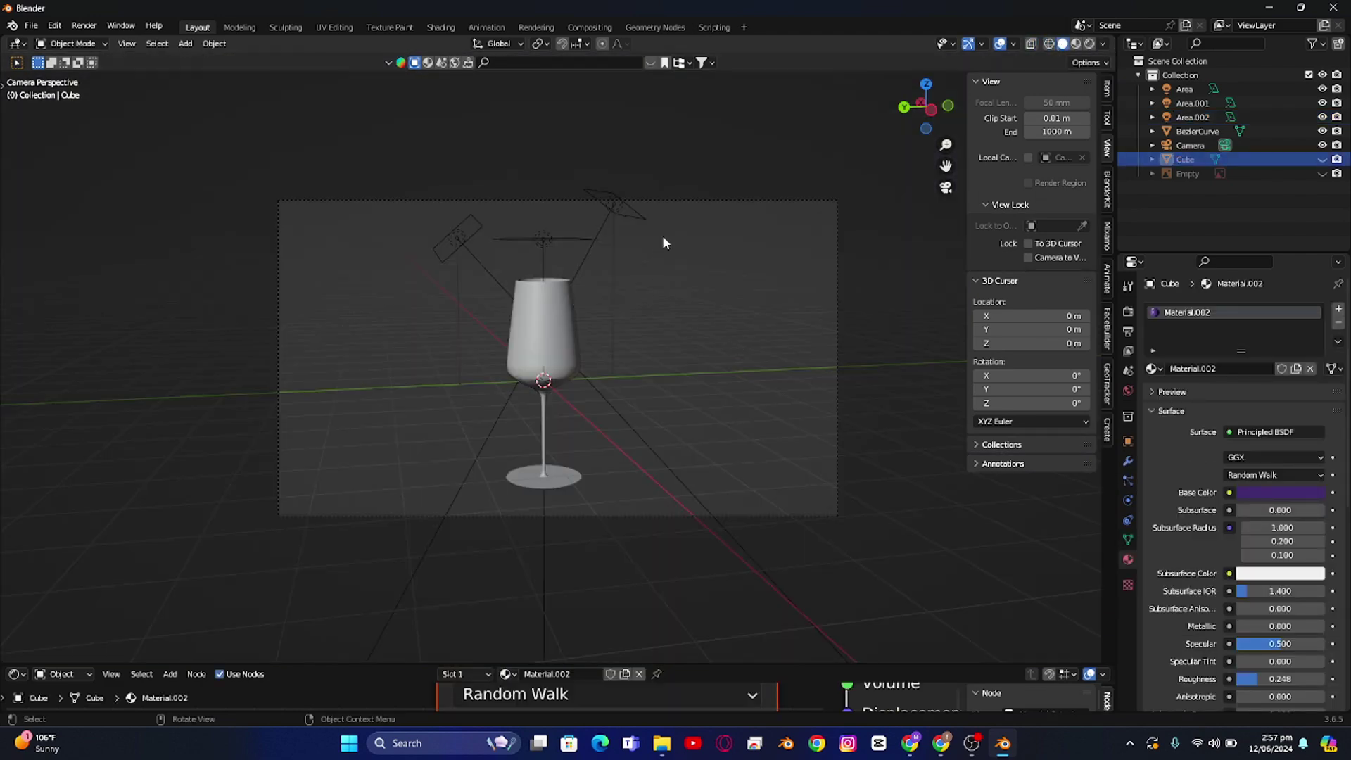
pyautogui.press('KP_7')
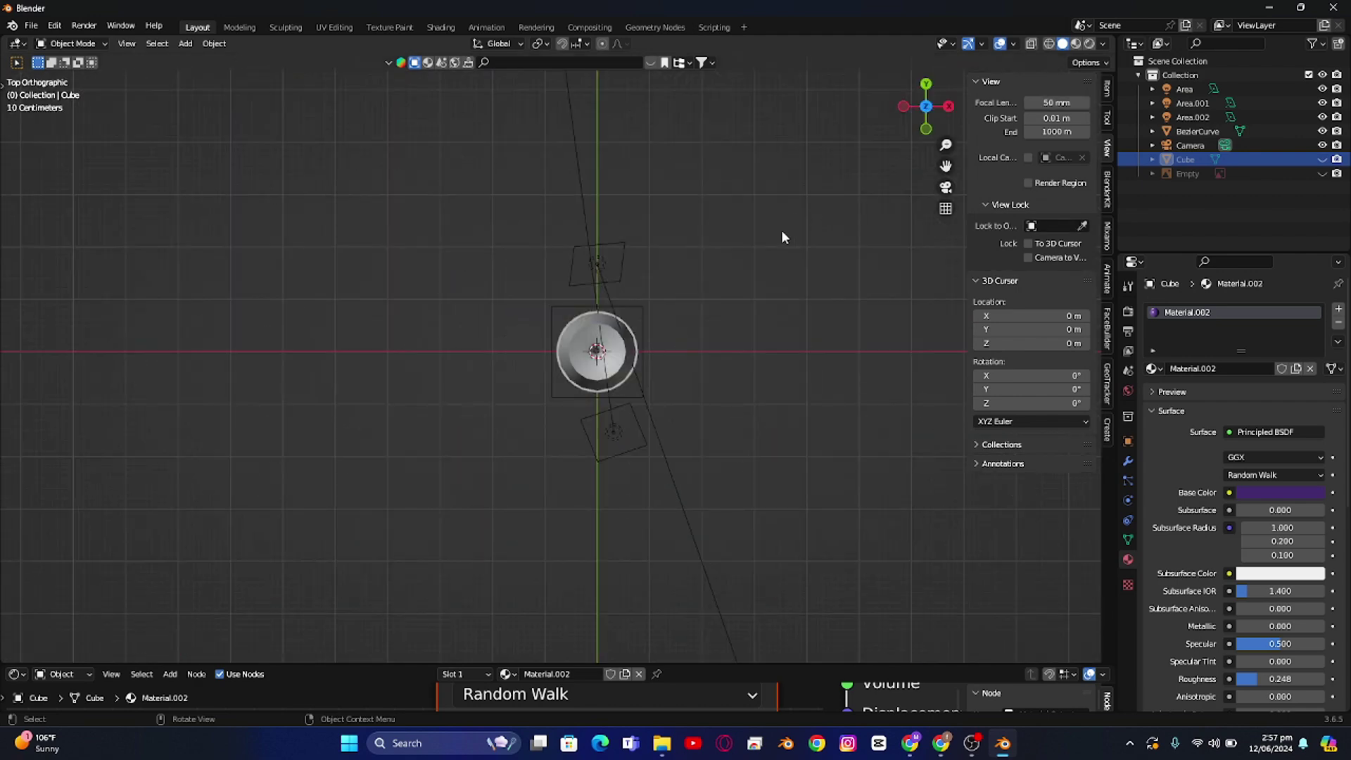
pyautogui.scroll(4, 714, 452)
# Step: Move Area.002 to the lower-left of the glass and rotate it to face the glass
pyautogui.click(670, 268)
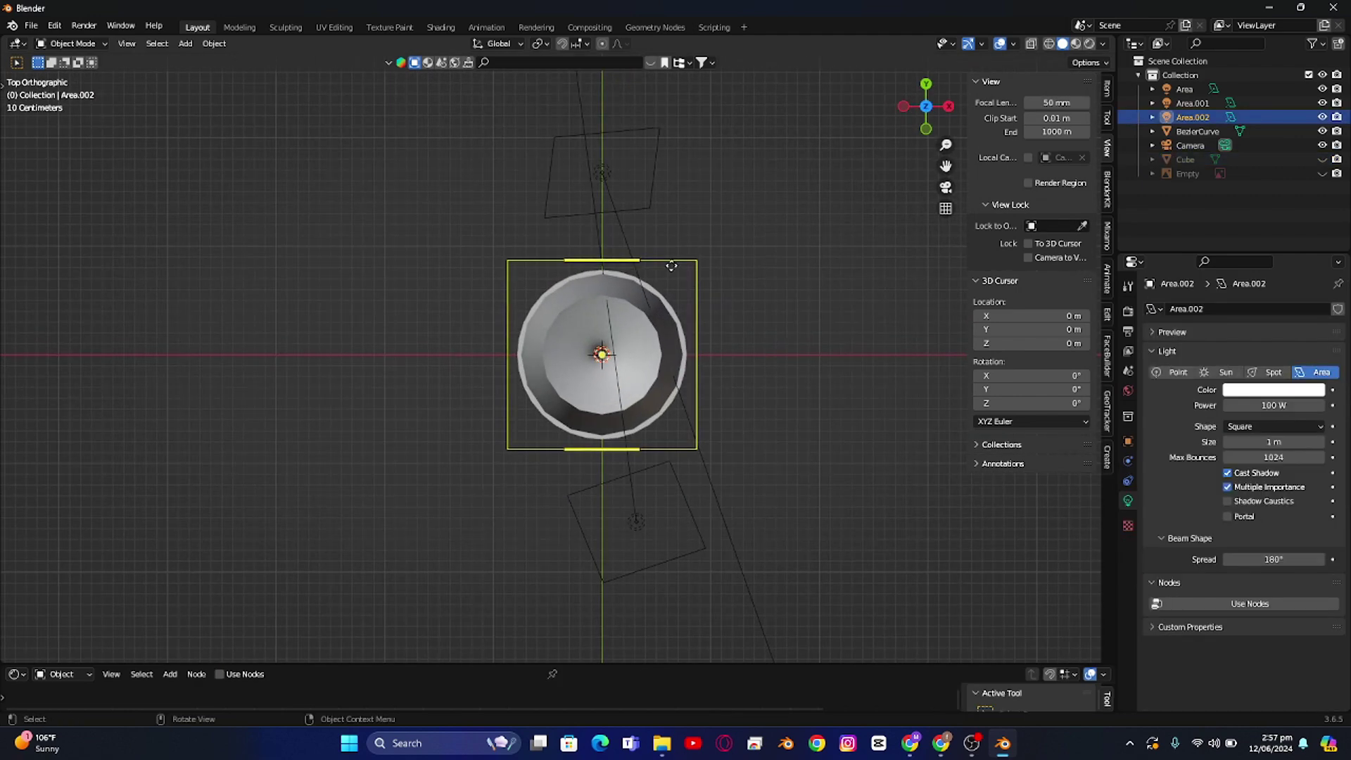
pyautogui.press('g')
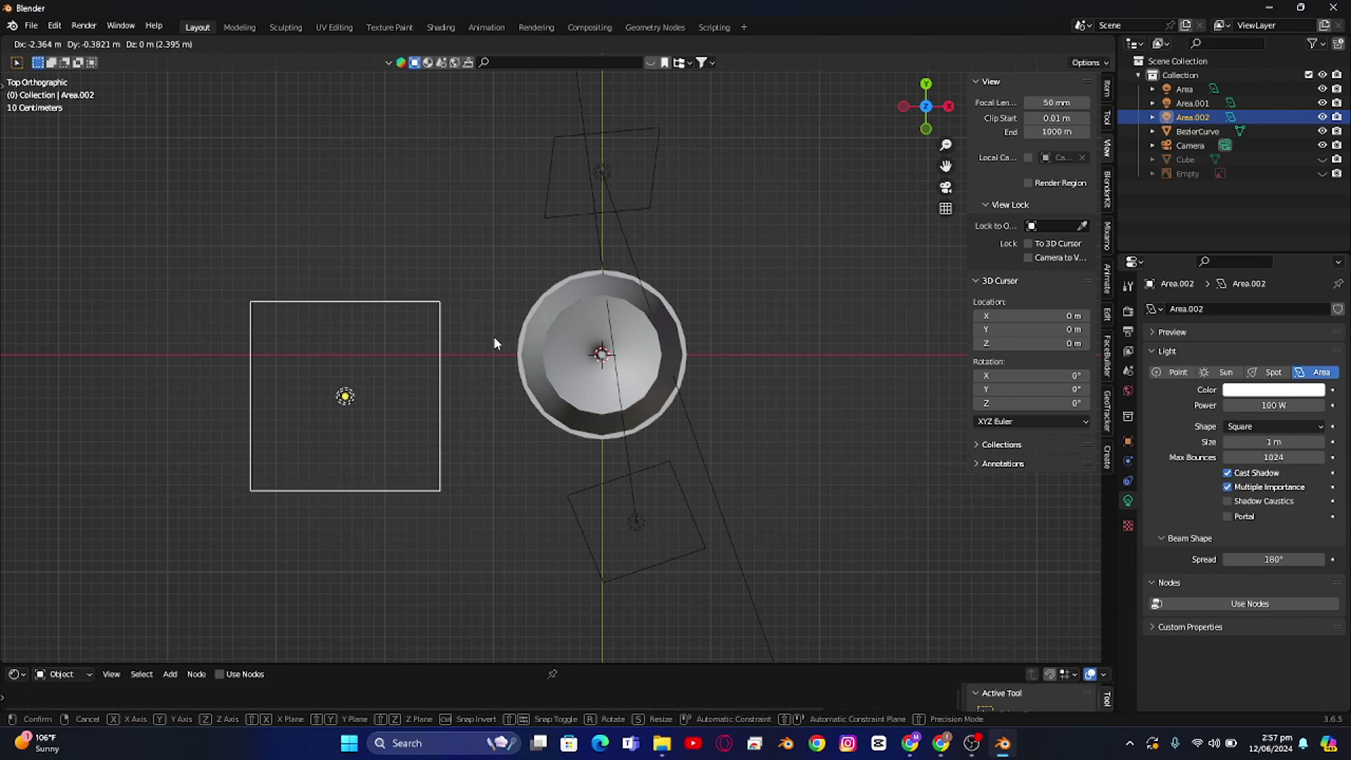
pyautogui.click(495, 340)
pyautogui.press('r')
pyautogui.press('y')
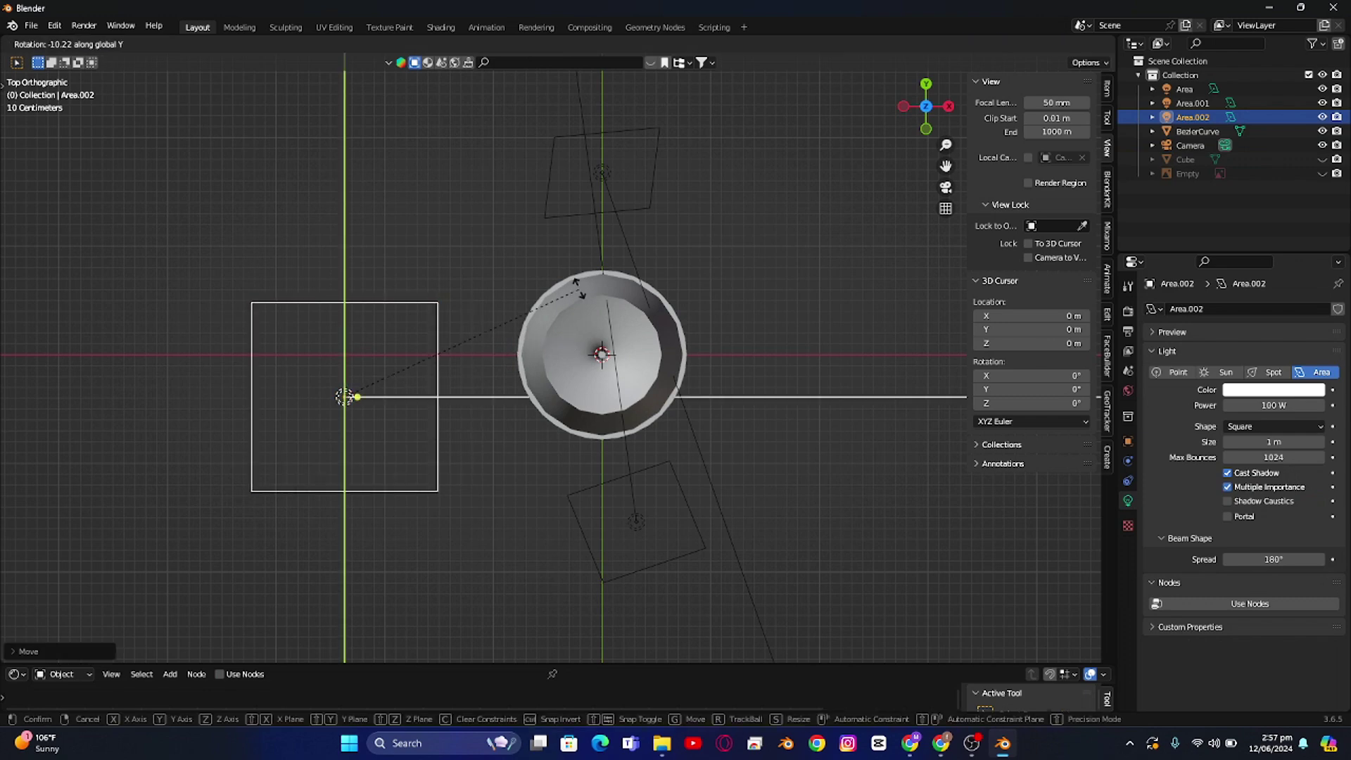
pyautogui.click(459, 176)
pyautogui.press('r')
pyautogui.press('z')
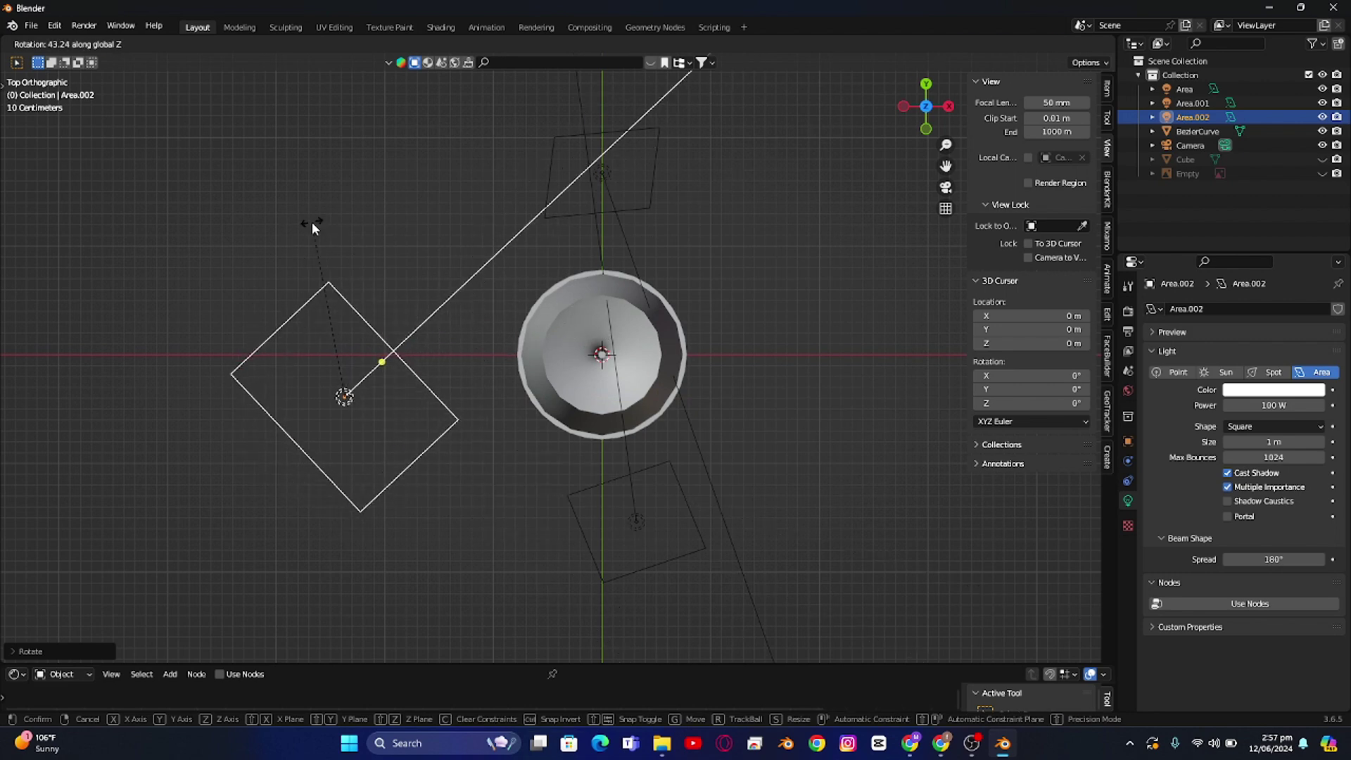
pyautogui.click(312, 222)
pyautogui.press('g')
pyautogui.press('y')
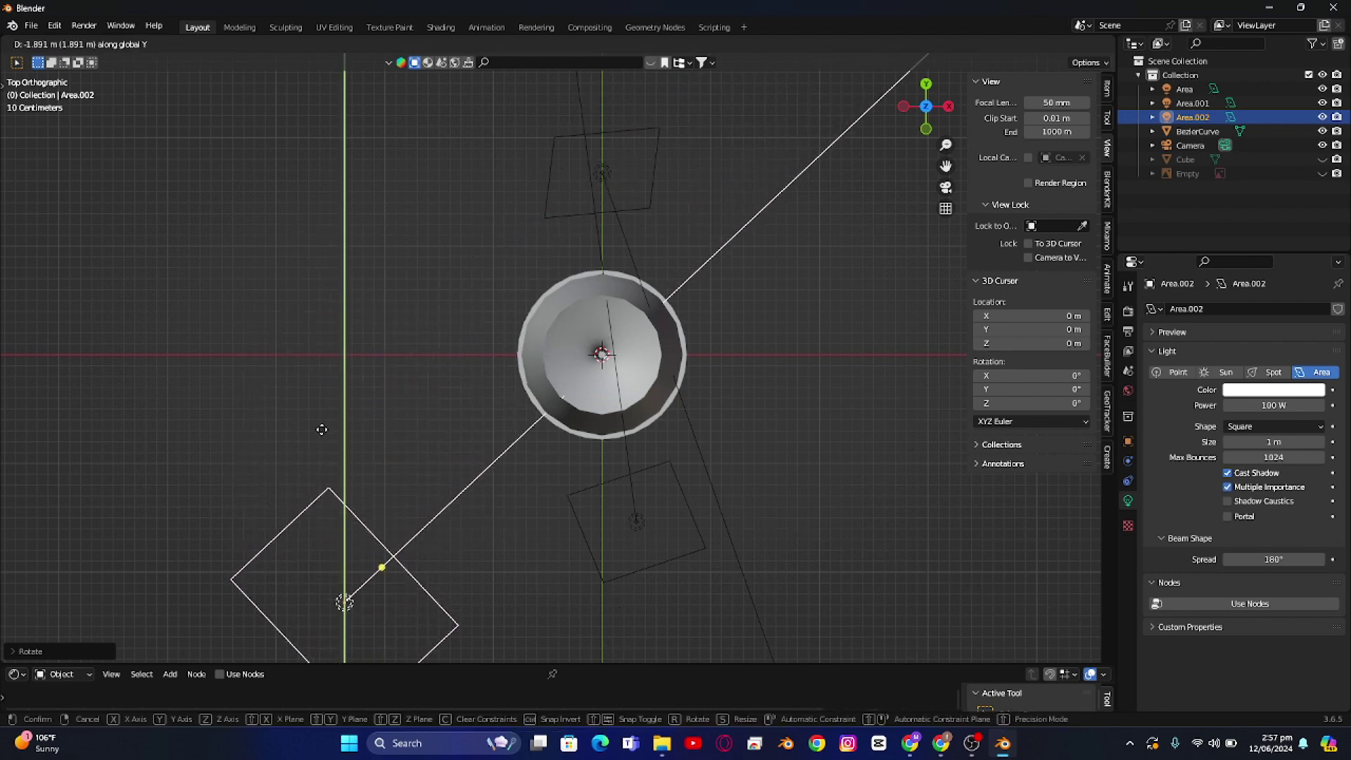
pyautogui.click(322, 447)
# Step: Duplicate Area.002 into a new light upper-left of the glass, turned toward it
pyautogui.hotkey('shift', 'd')
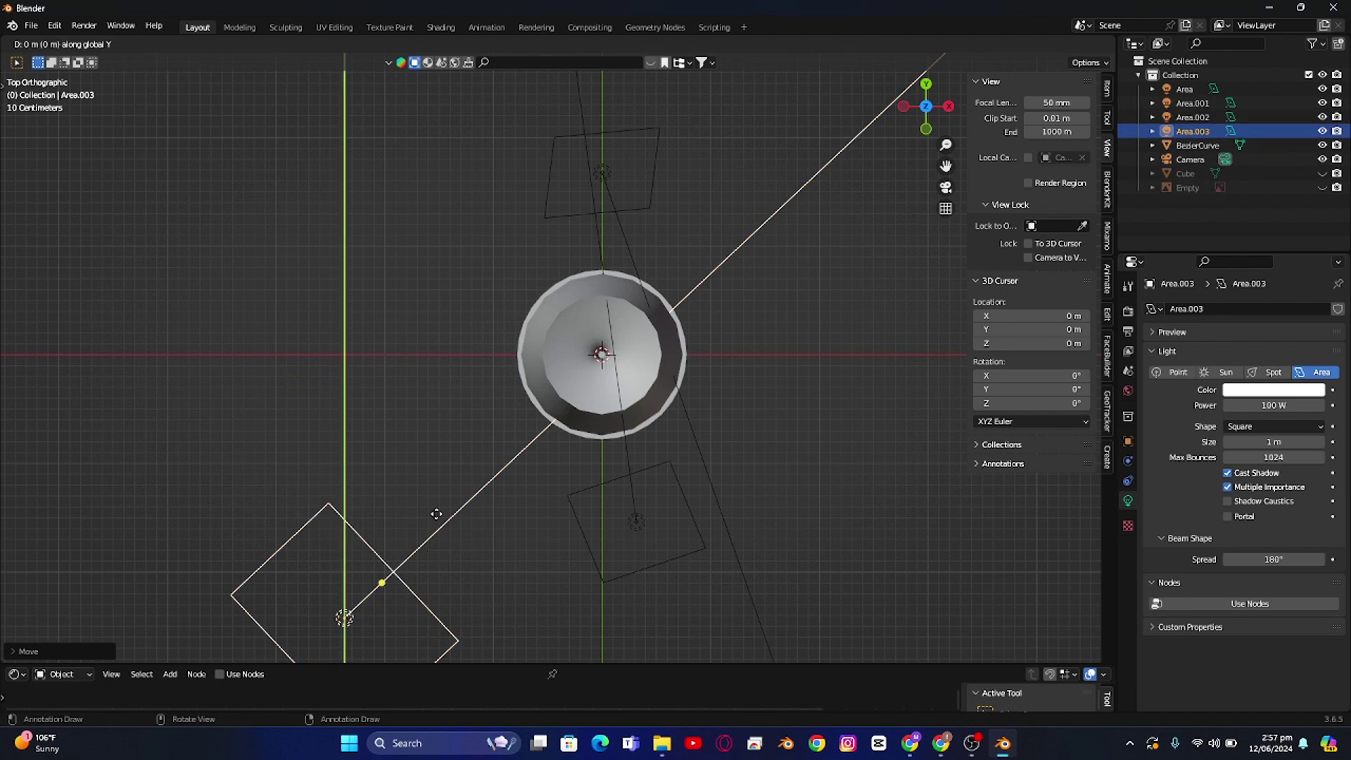
pyautogui.press('y')
pyautogui.click(518, 242)
pyautogui.press('r')
pyautogui.press('z')
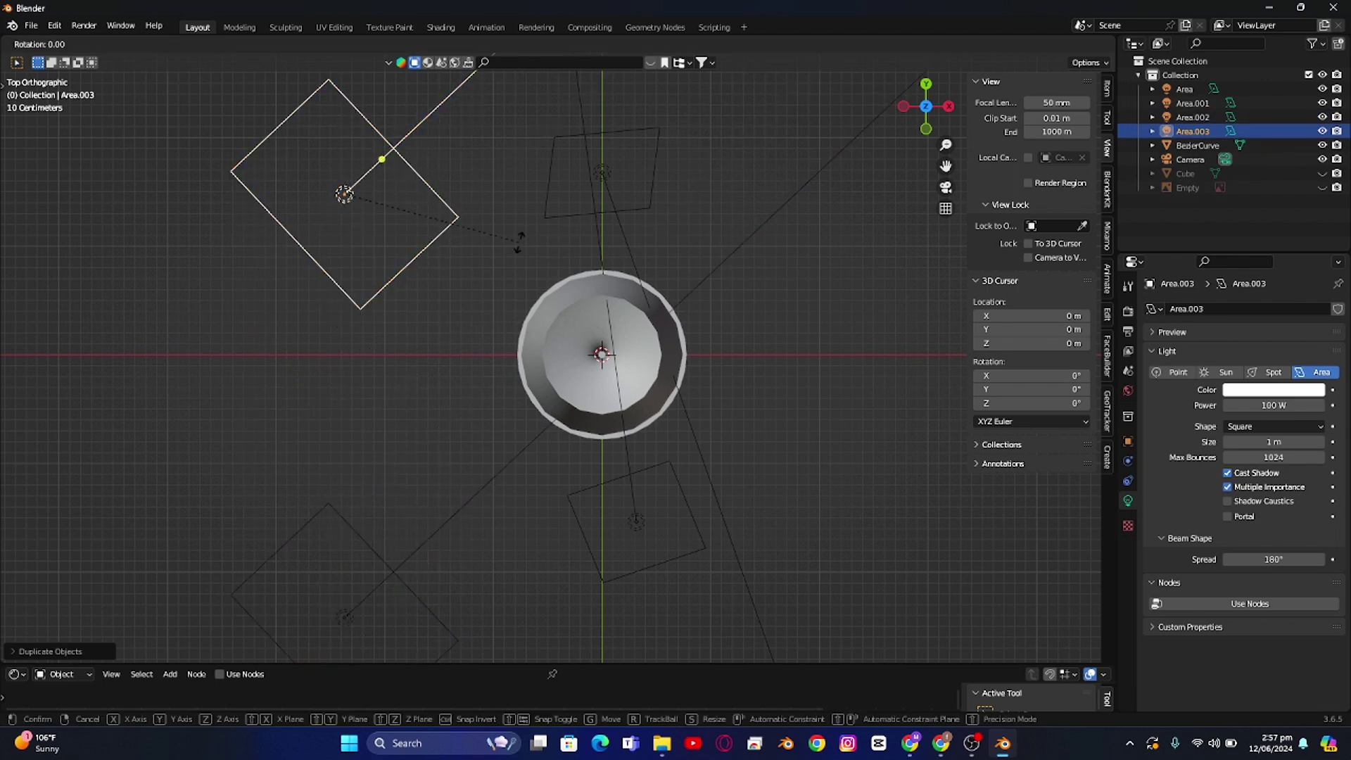
pyautogui.click(345, 500)
# Step: Move the Area light to the upper-right of the glass and aim it at the glass
pyautogui.scroll(-3, 539, 243)
pyautogui.click(579, 258)
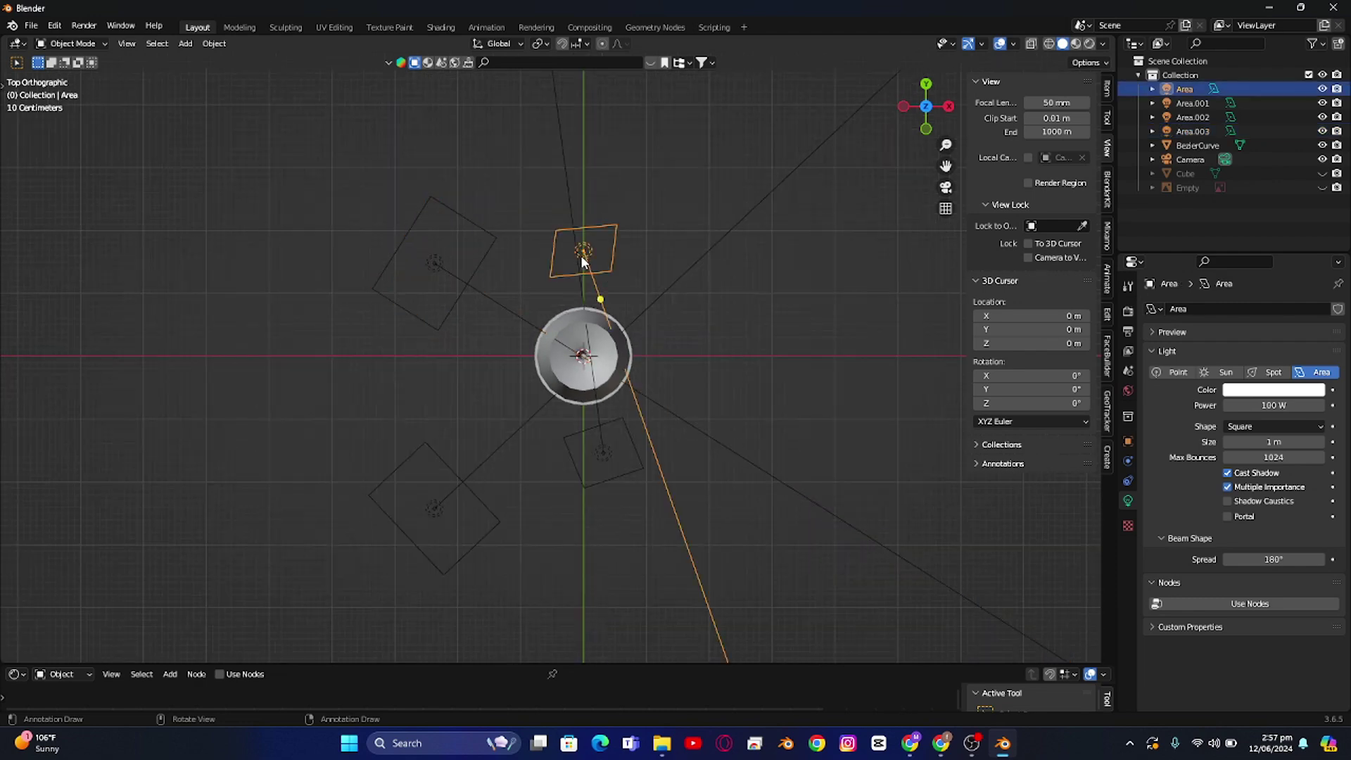
pyautogui.press('g')
pyautogui.press('y')
pyautogui.press('x')
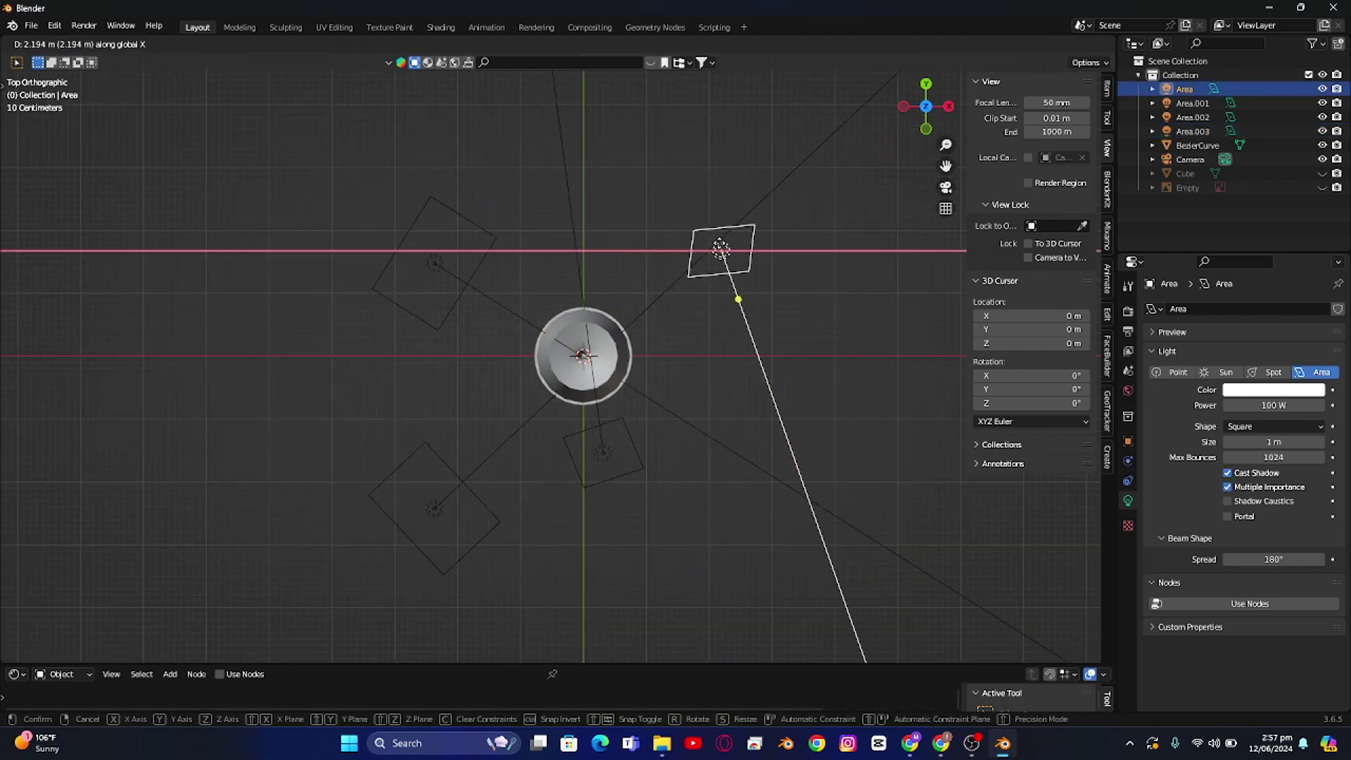
pyautogui.click(813, 304)
pyautogui.press('r')
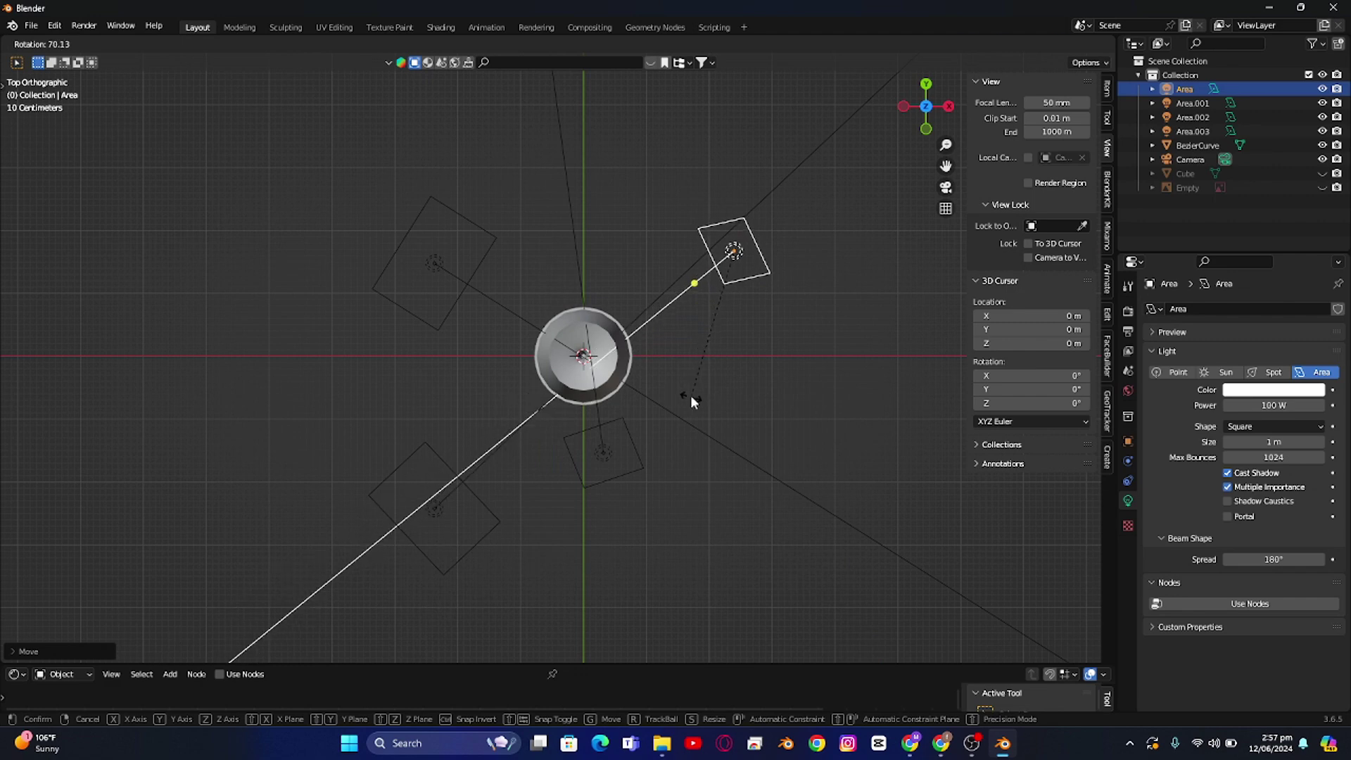
pyautogui.click(689, 396)
# Step: Move Area.001 to the lower-right of the glass, aim it inward, and return to camera view
pyautogui.click(636, 466)
pyautogui.press('g')
pyautogui.press('y')
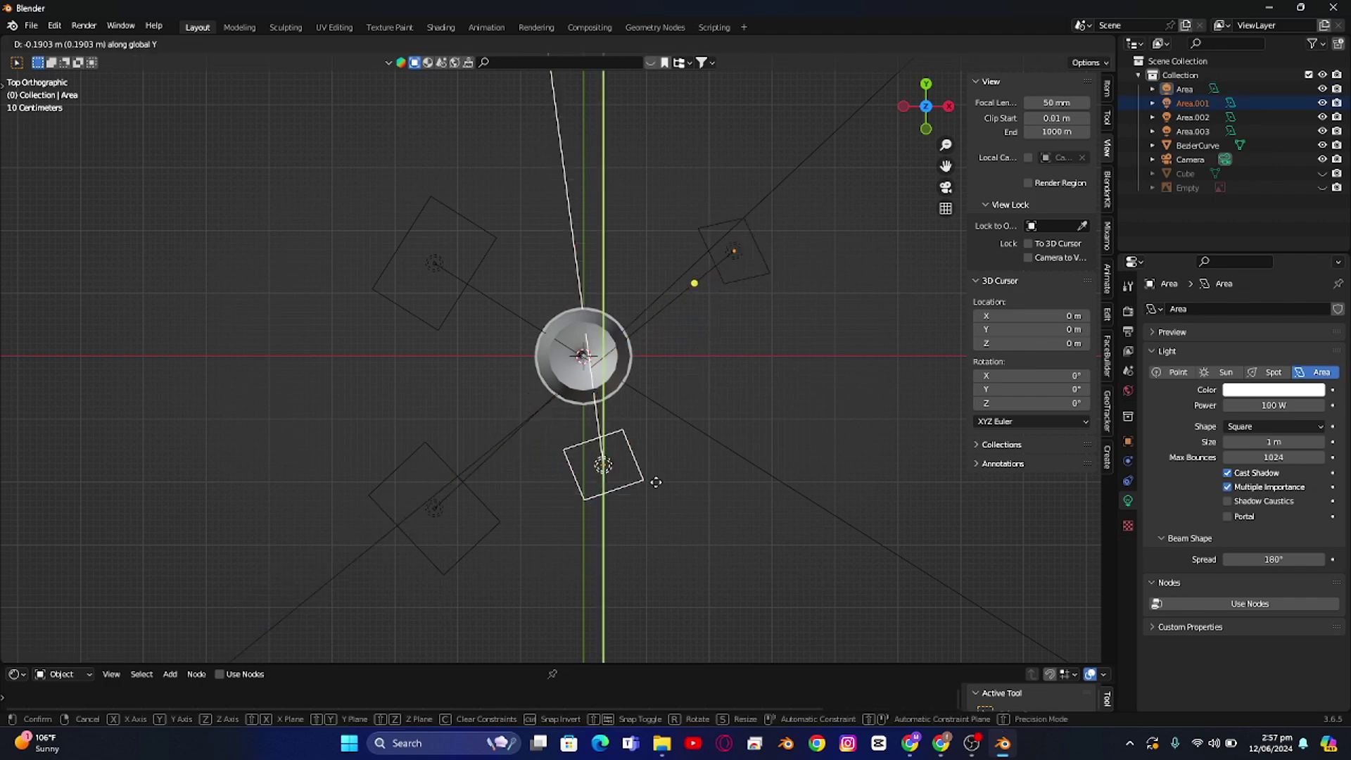
pyautogui.click(687, 543)
pyautogui.press('g')
pyautogui.press('x')
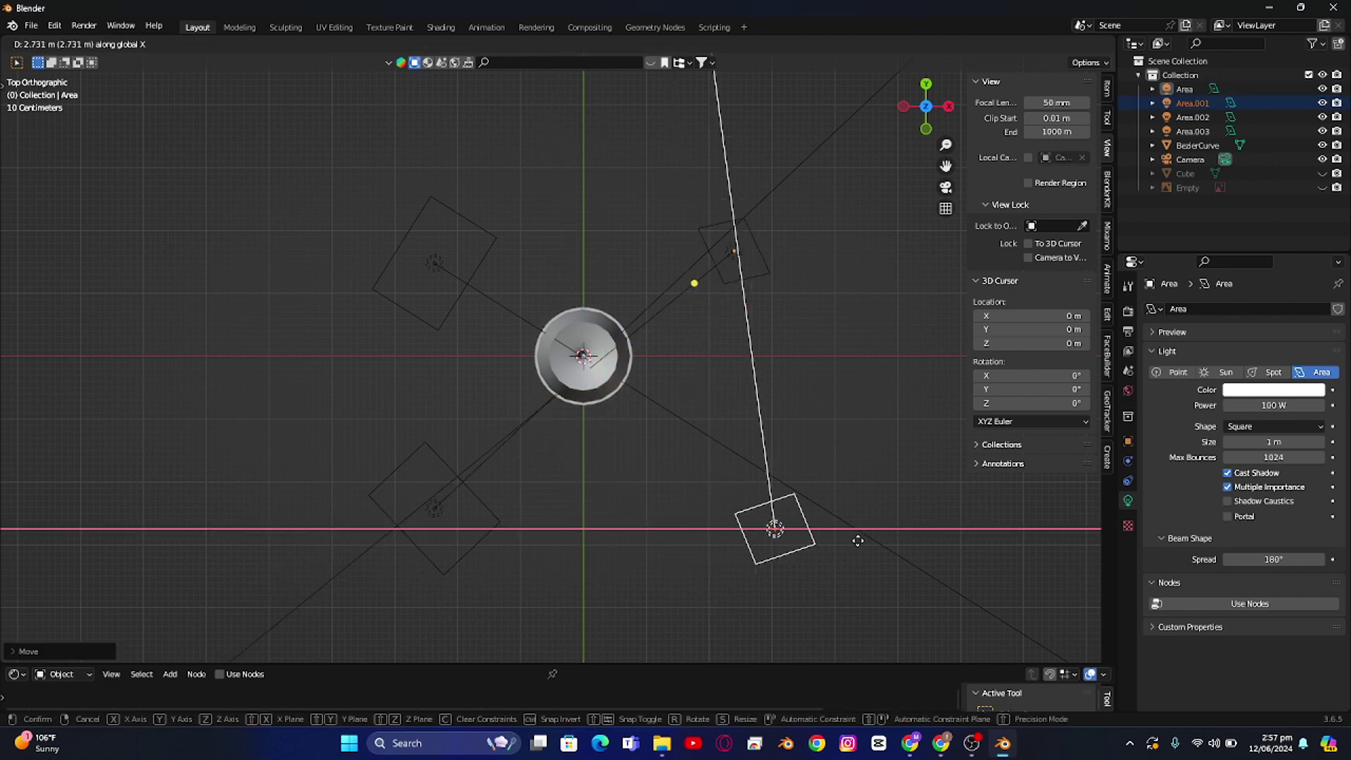
pyautogui.click(868, 541)
pyautogui.press('r')
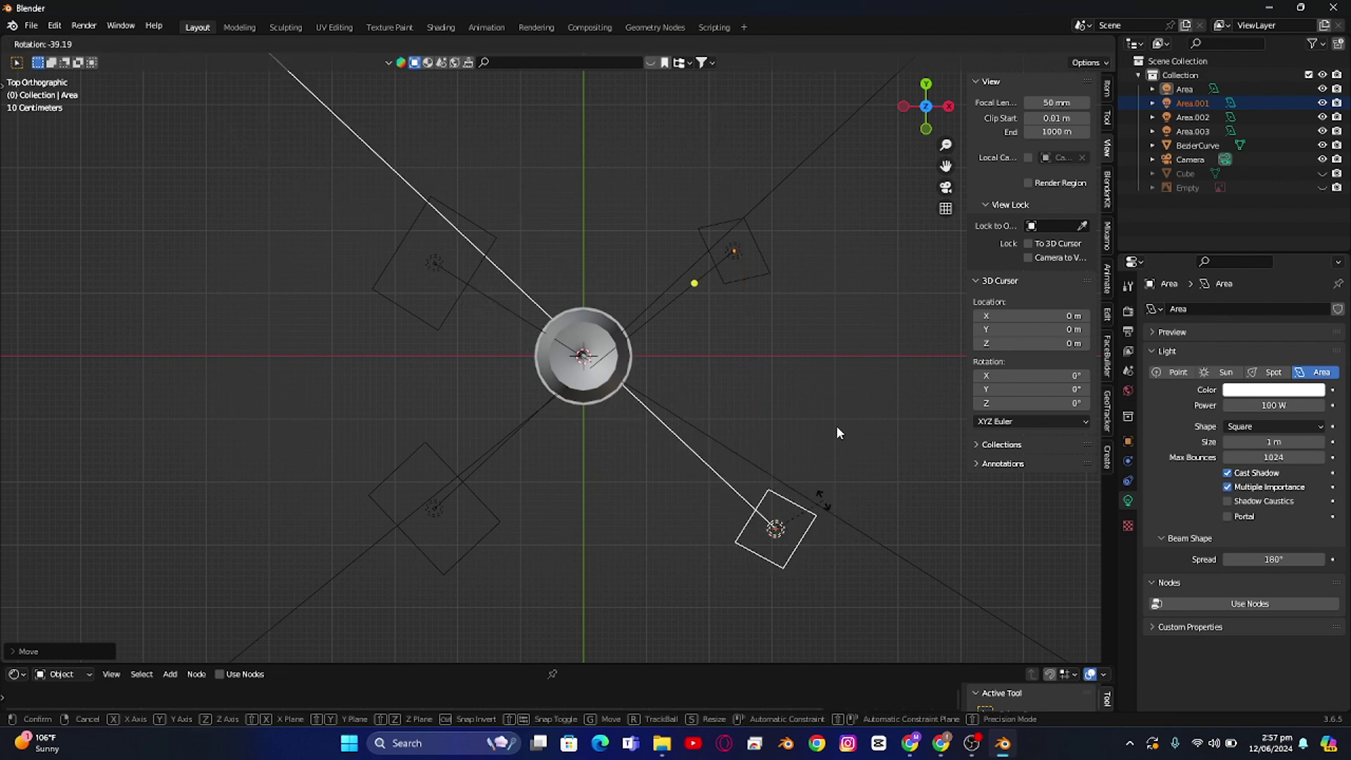
pyautogui.click(797, 417)
pyautogui.press('KP_0')
# Step: Re-angle the Area.002, Area.003 and Area.001 lights toward the glass
pyautogui.scroll(2, 643, 382)
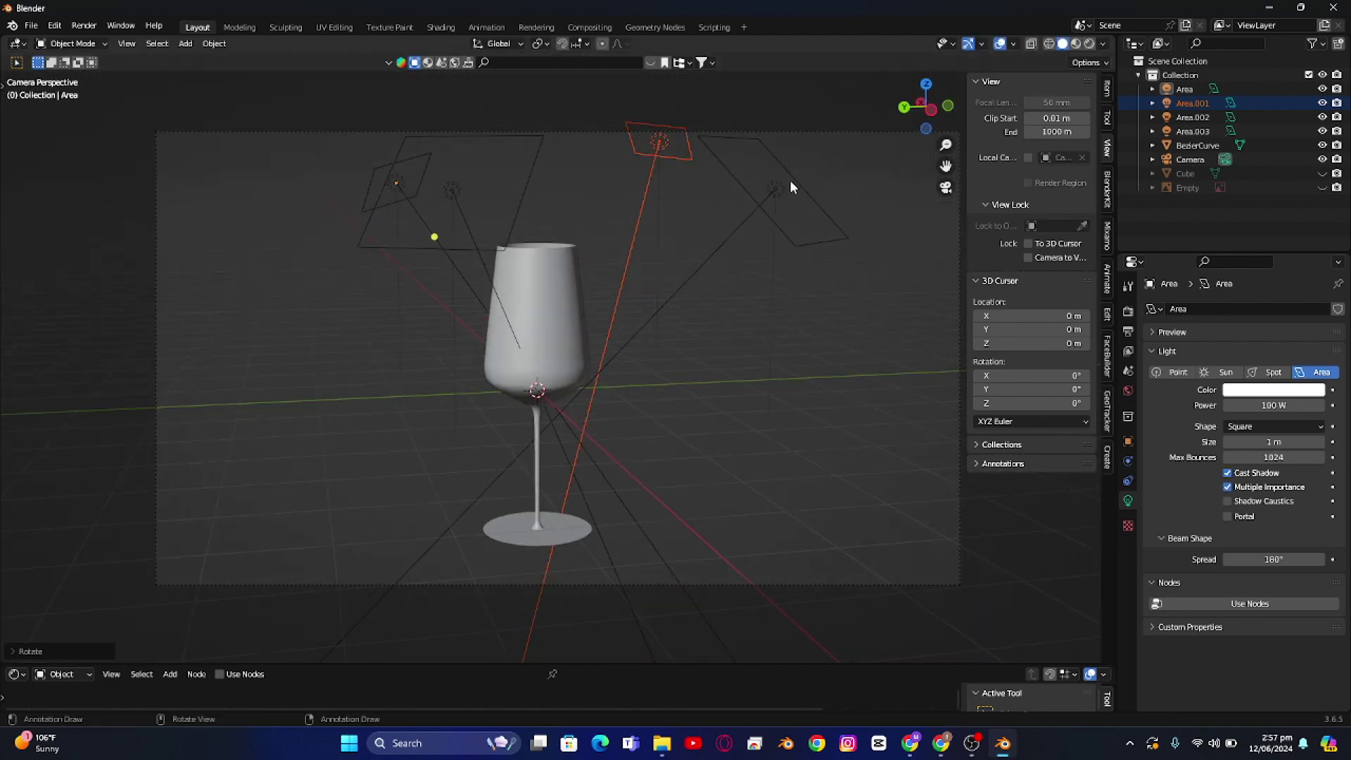
pyautogui.click(779, 191)
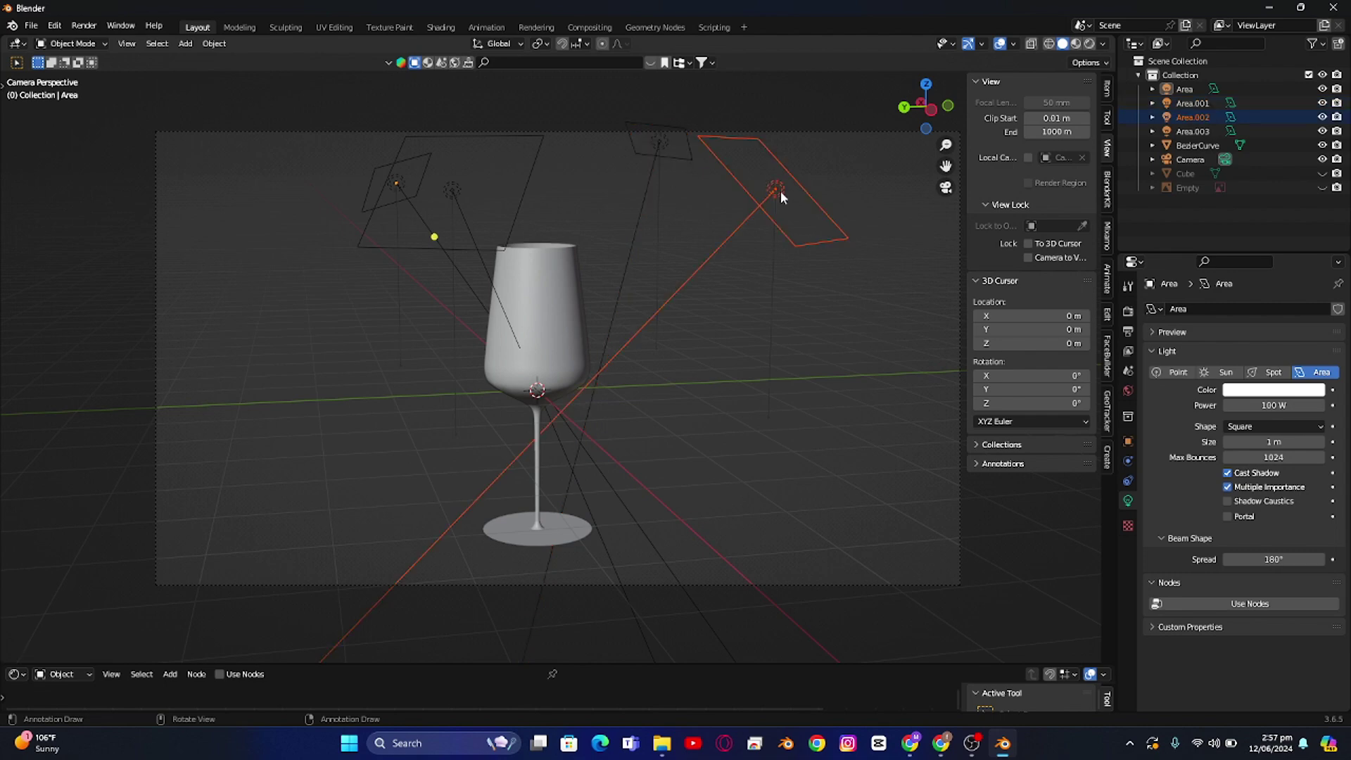
pyautogui.press('r')
pyautogui.click(549, 295)
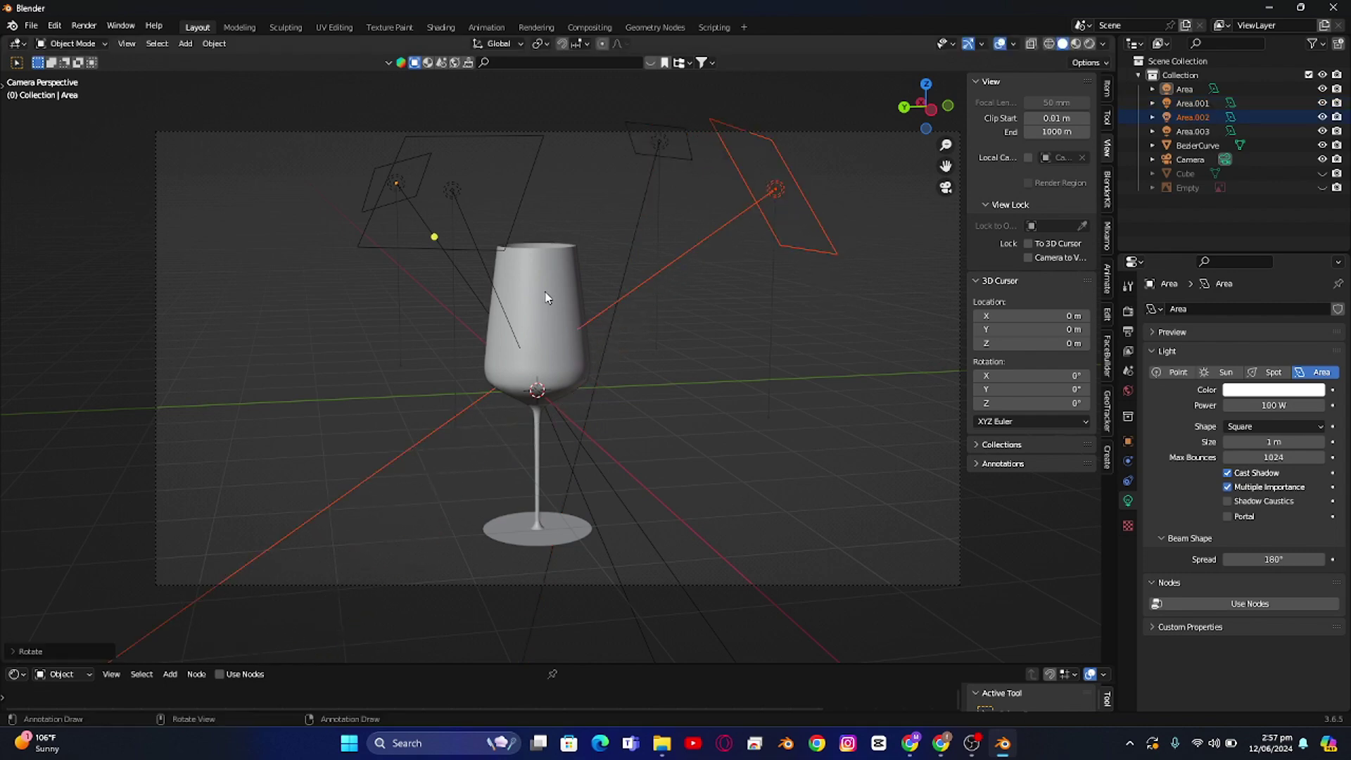
pyautogui.click(459, 200)
pyautogui.press('r')
pyautogui.click(577, 272)
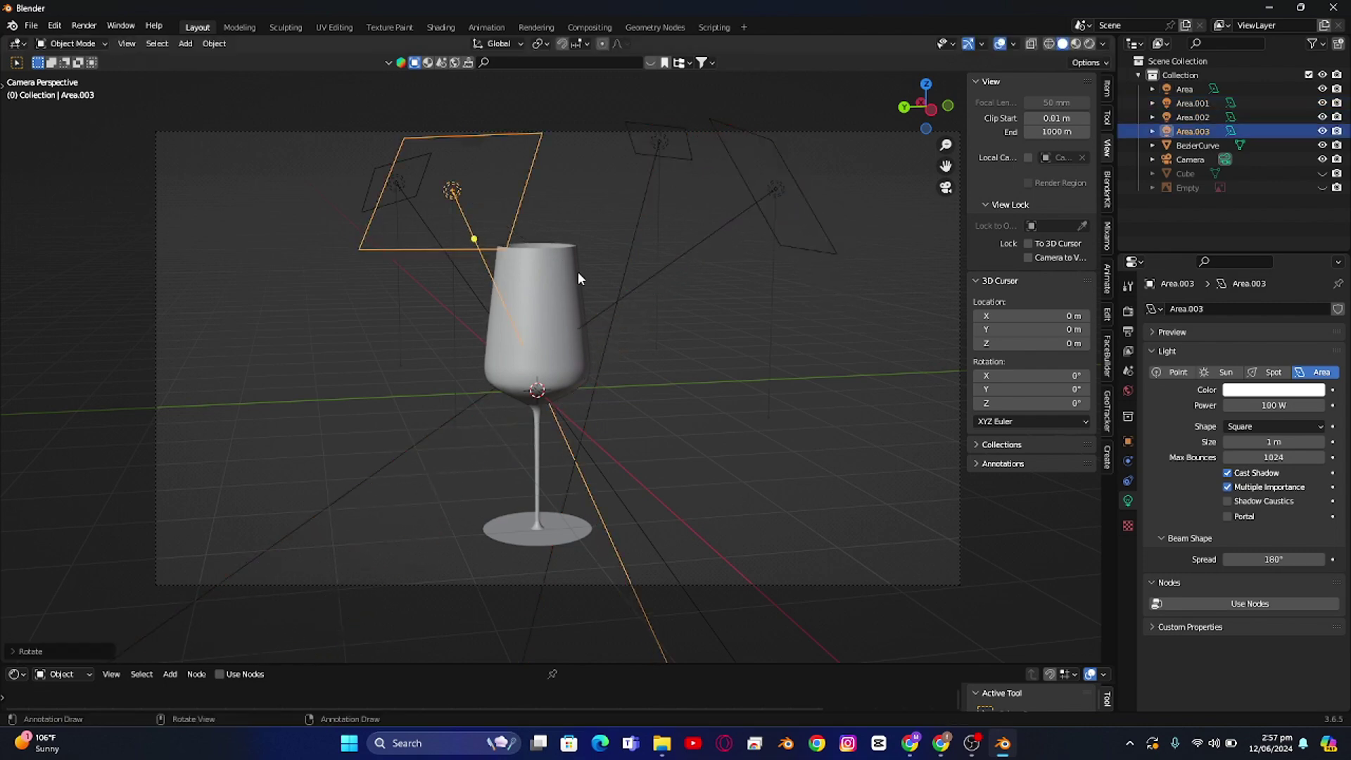
pyautogui.click(393, 204)
pyautogui.click(646, 158)
pyautogui.press('r')
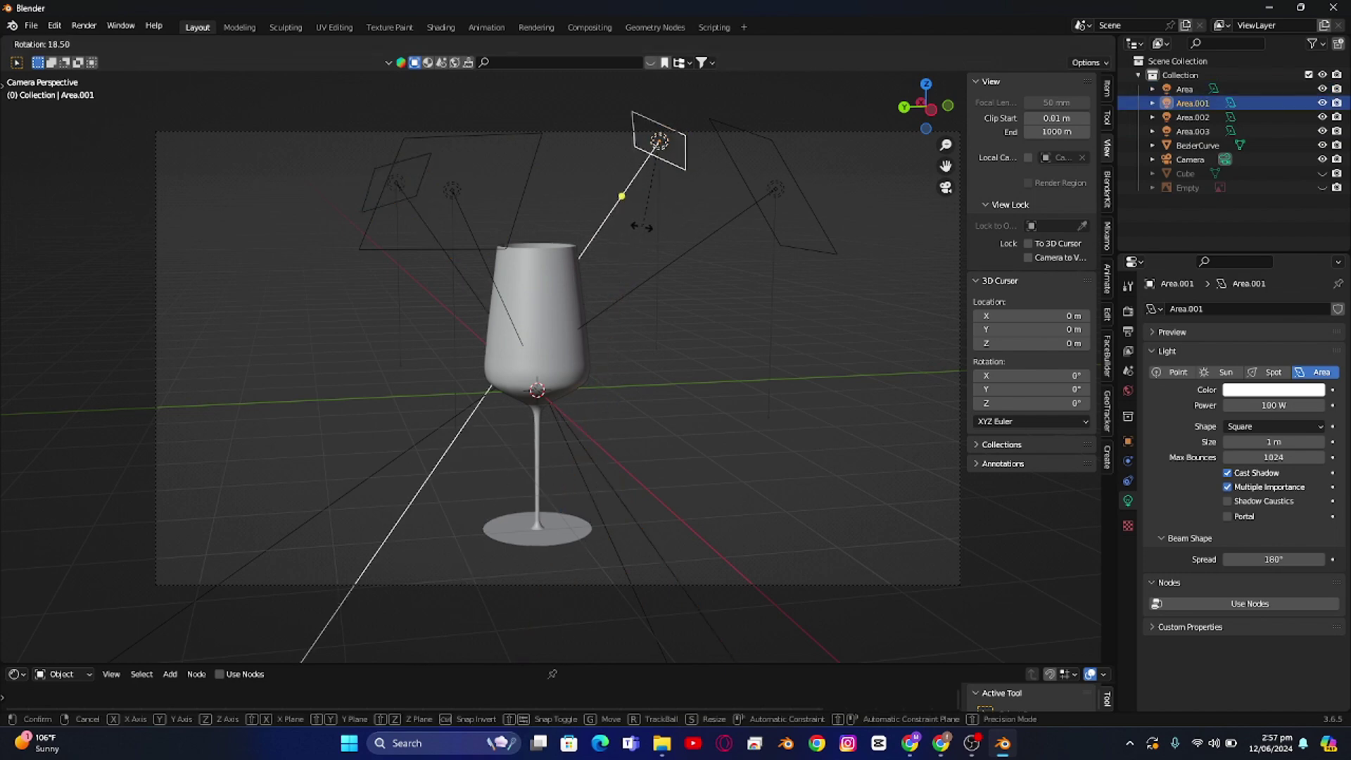
pyautogui.click(642, 226)
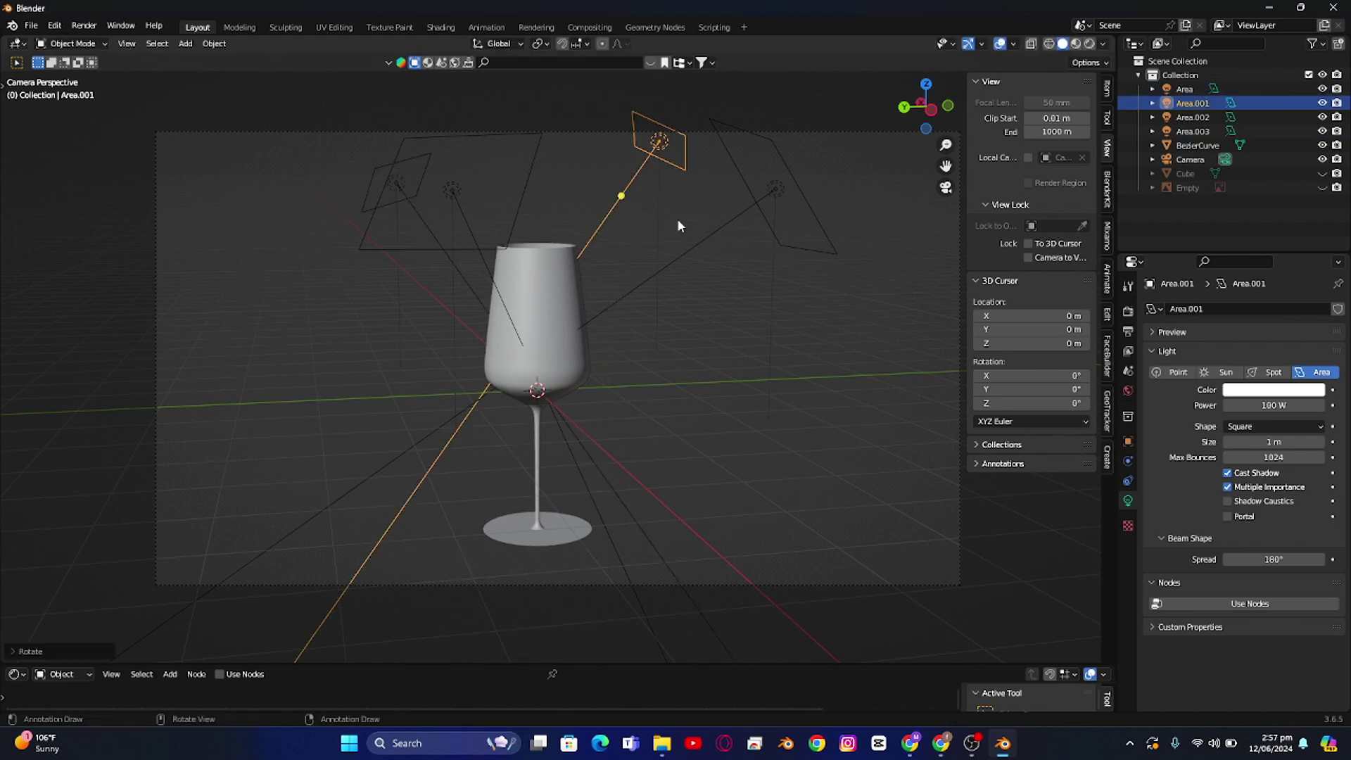
# Step: Switch the viewport to a rendered preview and toggle Scene World lighting on, then off
pyautogui.click(1088, 44)
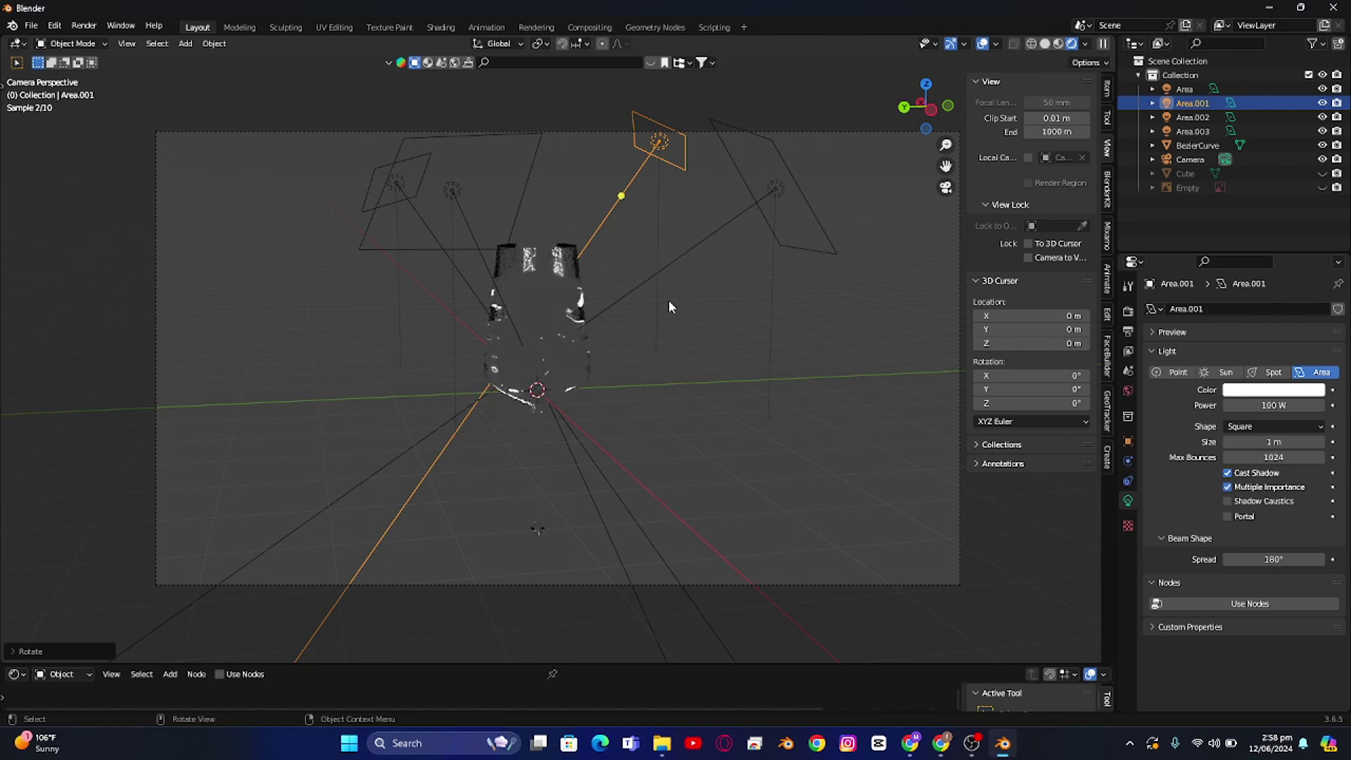
pyautogui.click(549, 309)
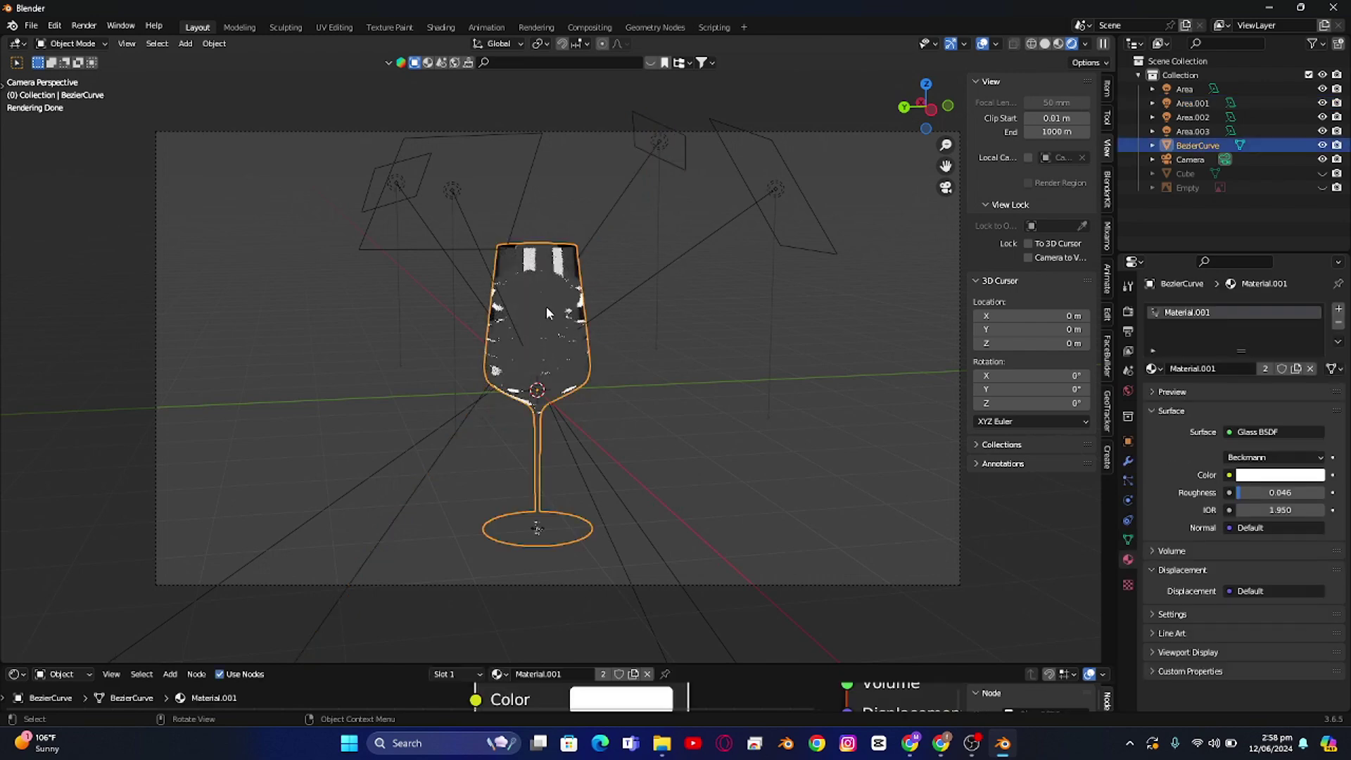
pyautogui.click(1083, 44)
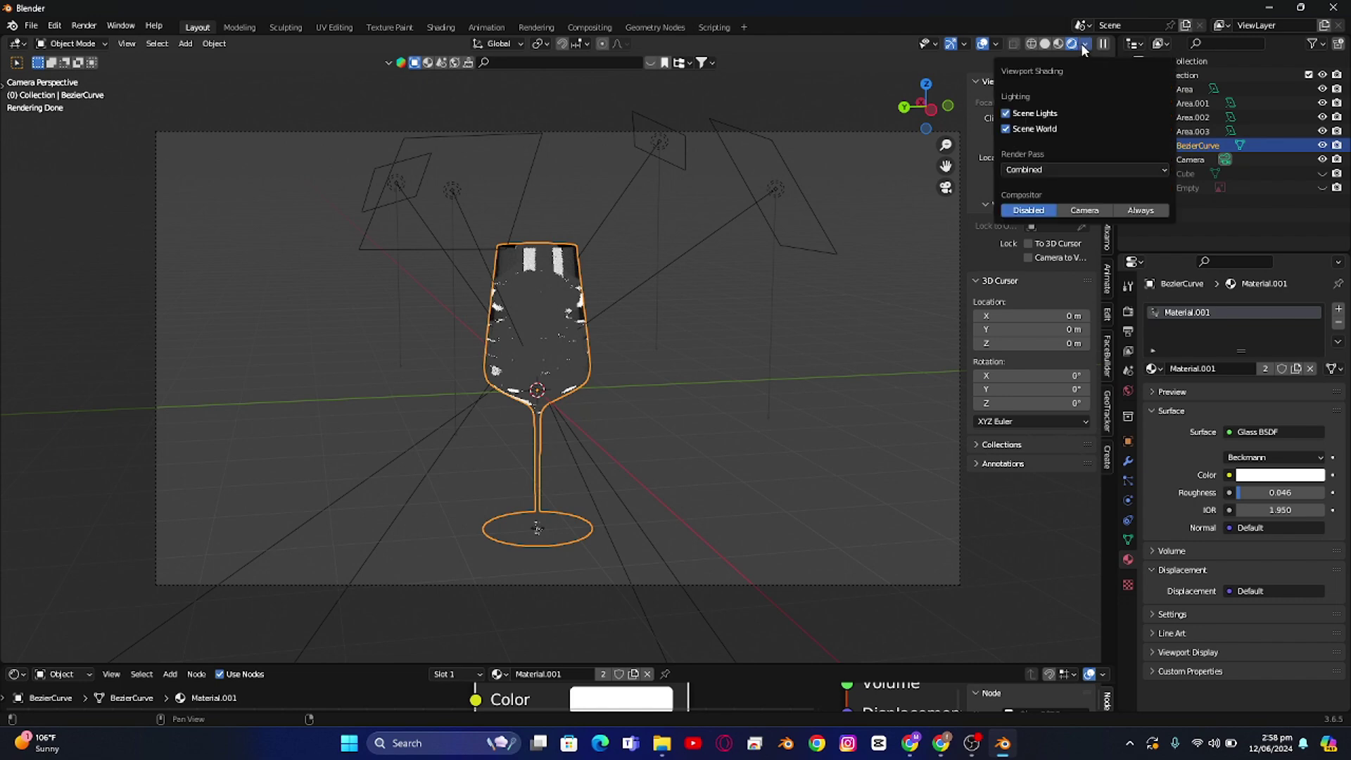
pyautogui.click(1018, 129)
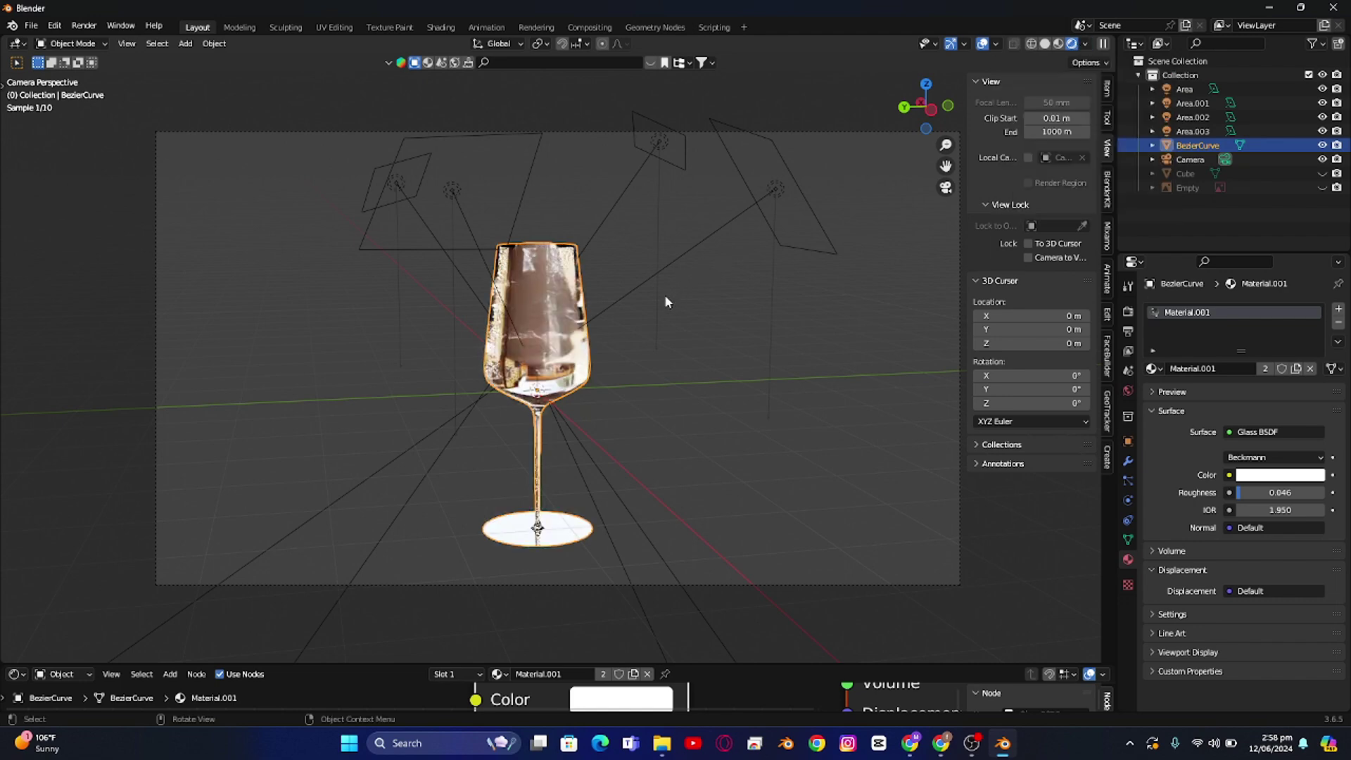
pyautogui.click(1086, 44)
pyautogui.click(1022, 129)
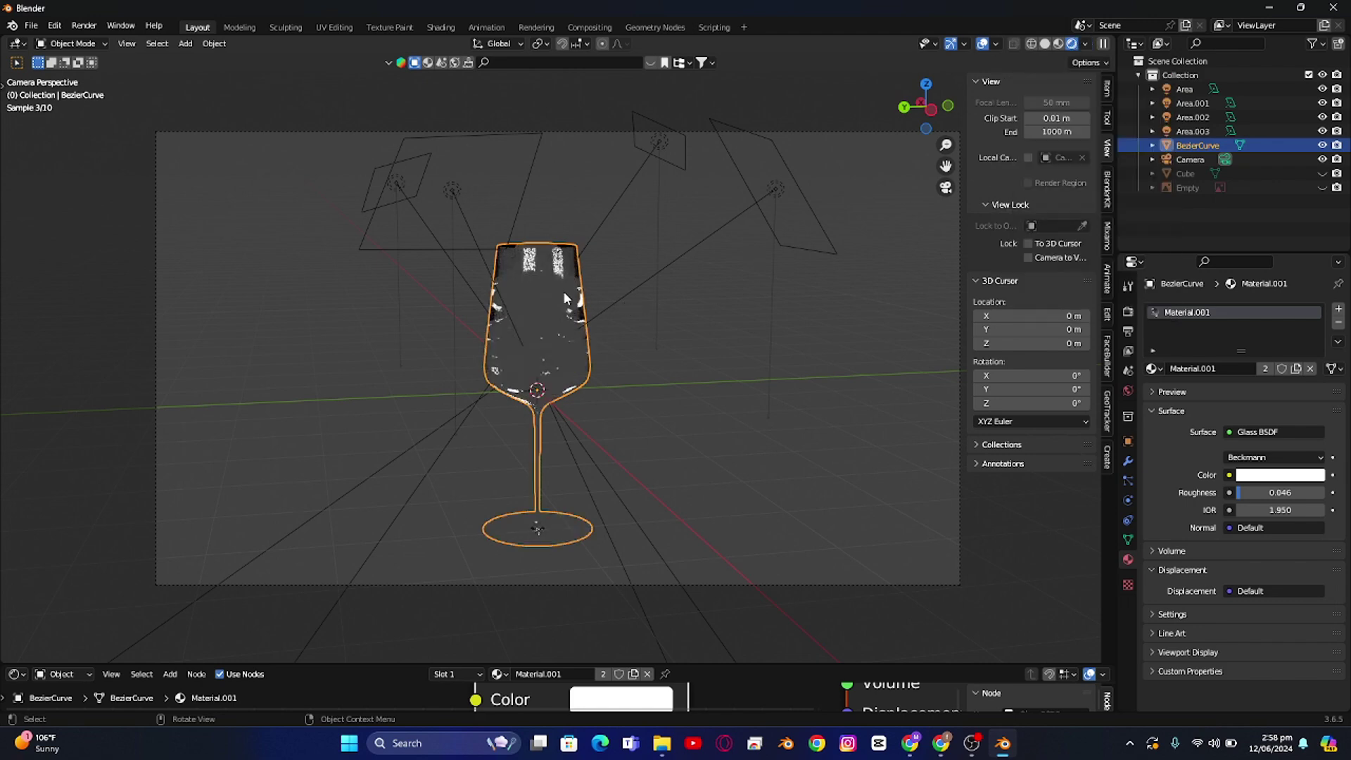
# Step: Try the Eevee render engine while orbiting the glass, then return to camera view and Cycles
pyautogui.click(1128, 311)
pyautogui.click(1244, 309)
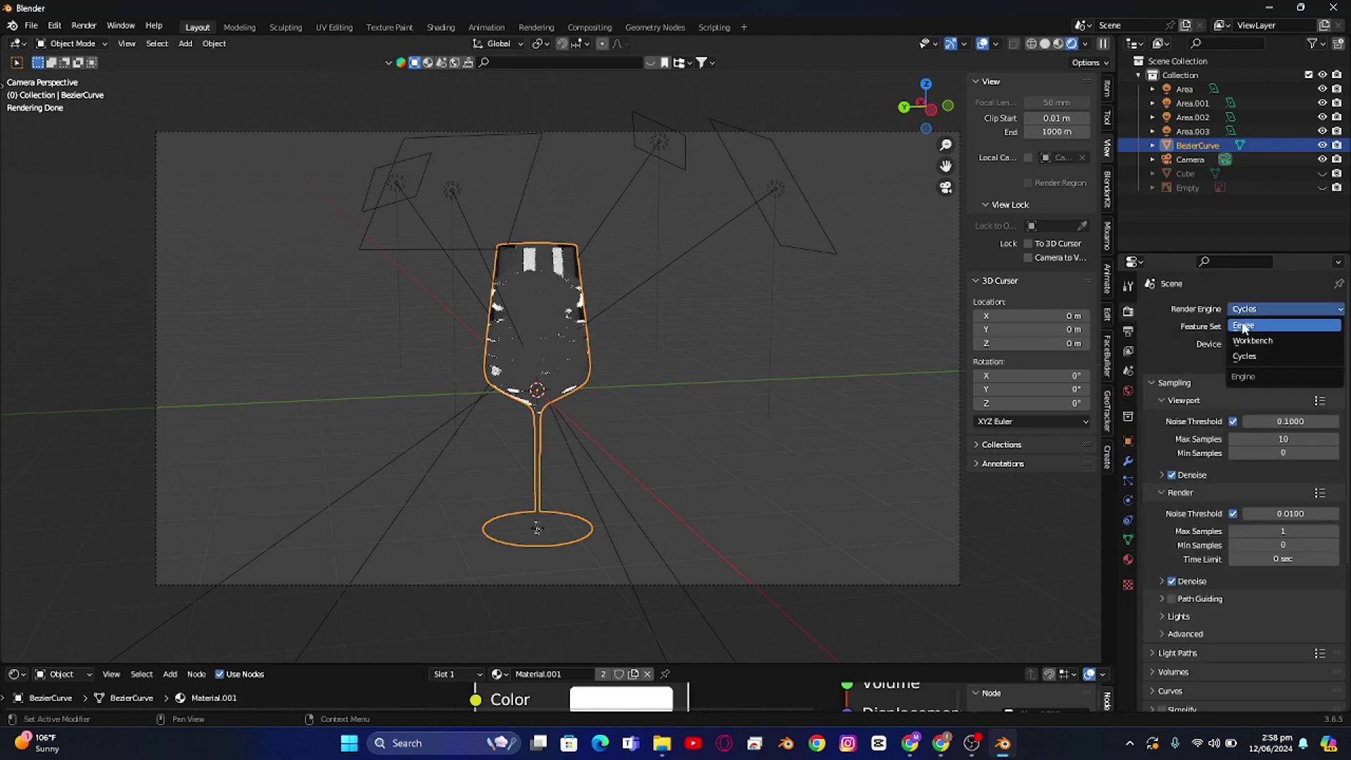
pyautogui.click(1243, 326)
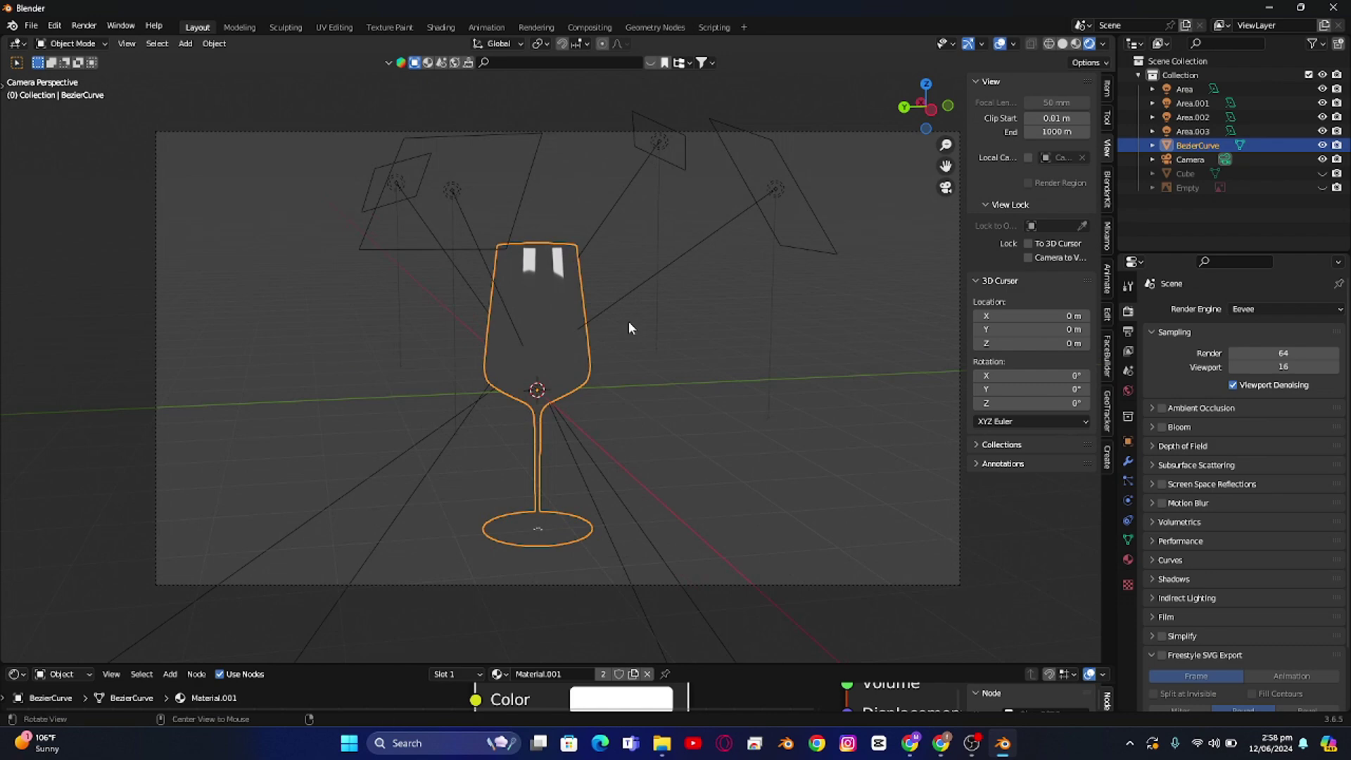
pyautogui.moveTo(628, 324); pyautogui.dragTo(727, 458, button='middle')
pyautogui.moveTo(661, 432); pyautogui.dragTo(591, 337, button='middle')
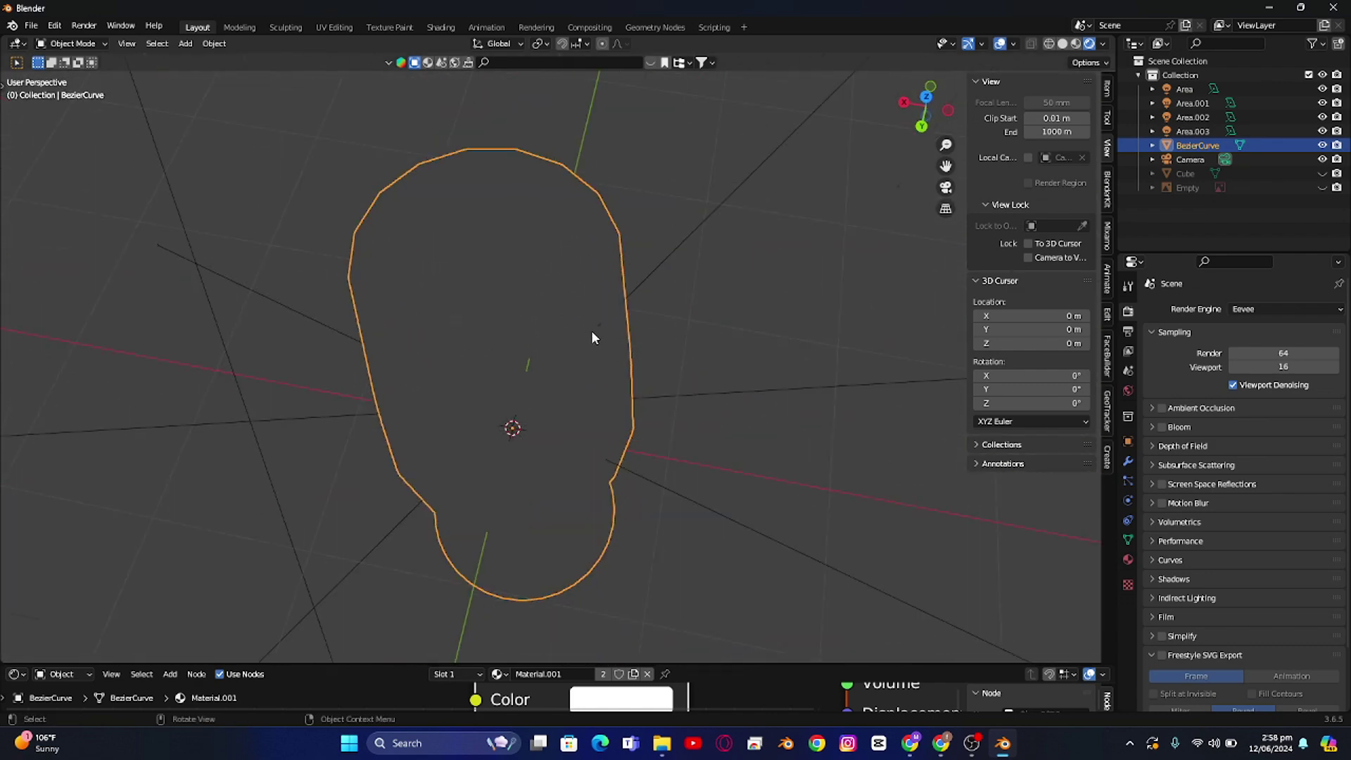
pyautogui.press('KP_0')
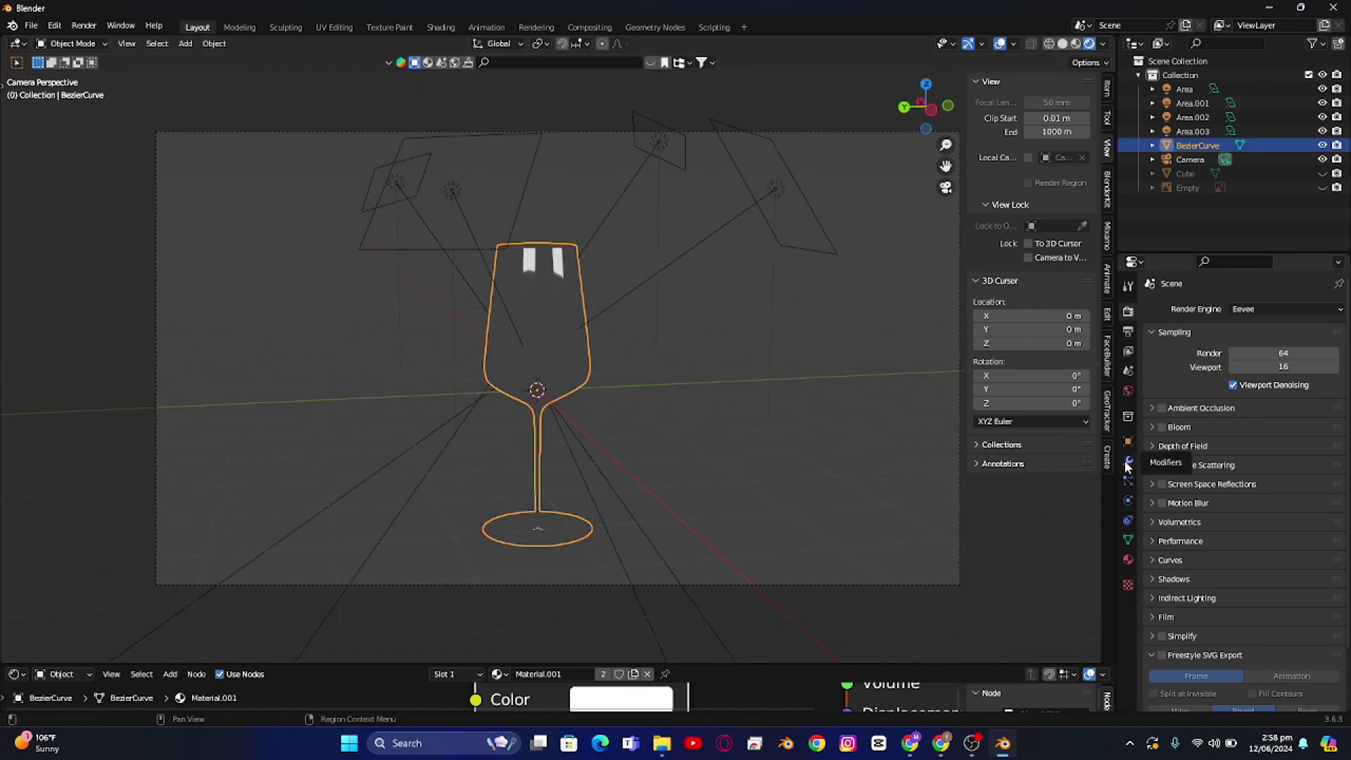
pyautogui.click(1254, 311)
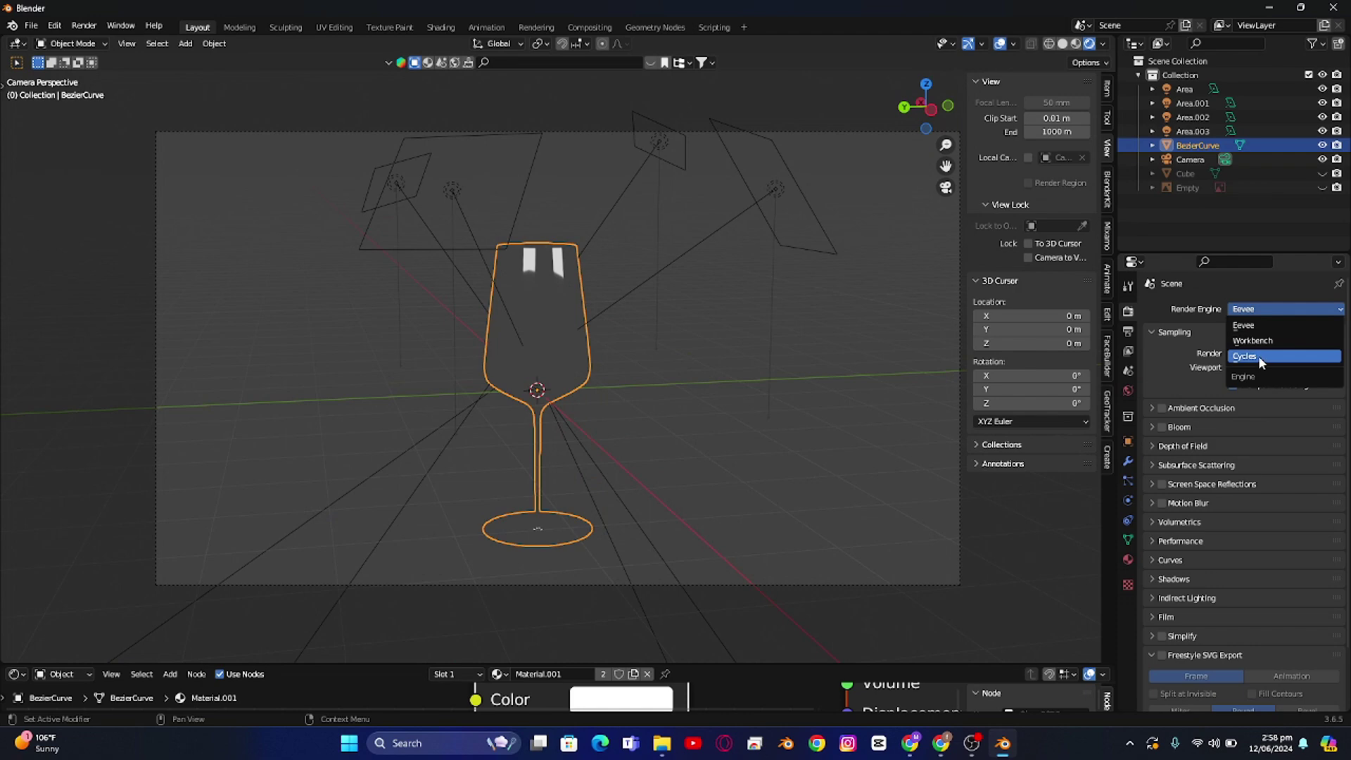
pyautogui.click(1258, 356)
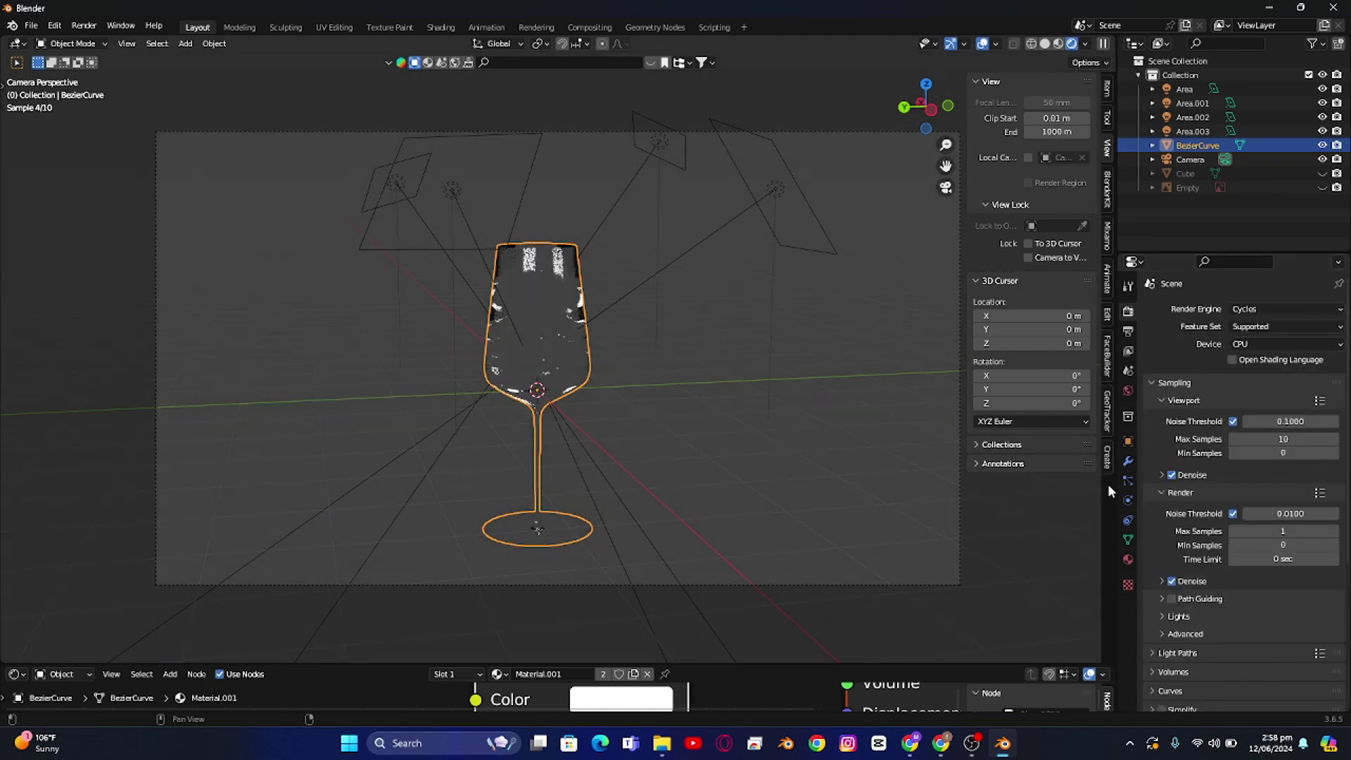
# Step: Add a Solidify modifier to the glass with -0.15 m thickness and apply it
pyautogui.click(1129, 461)
pyautogui.click(1196, 309)
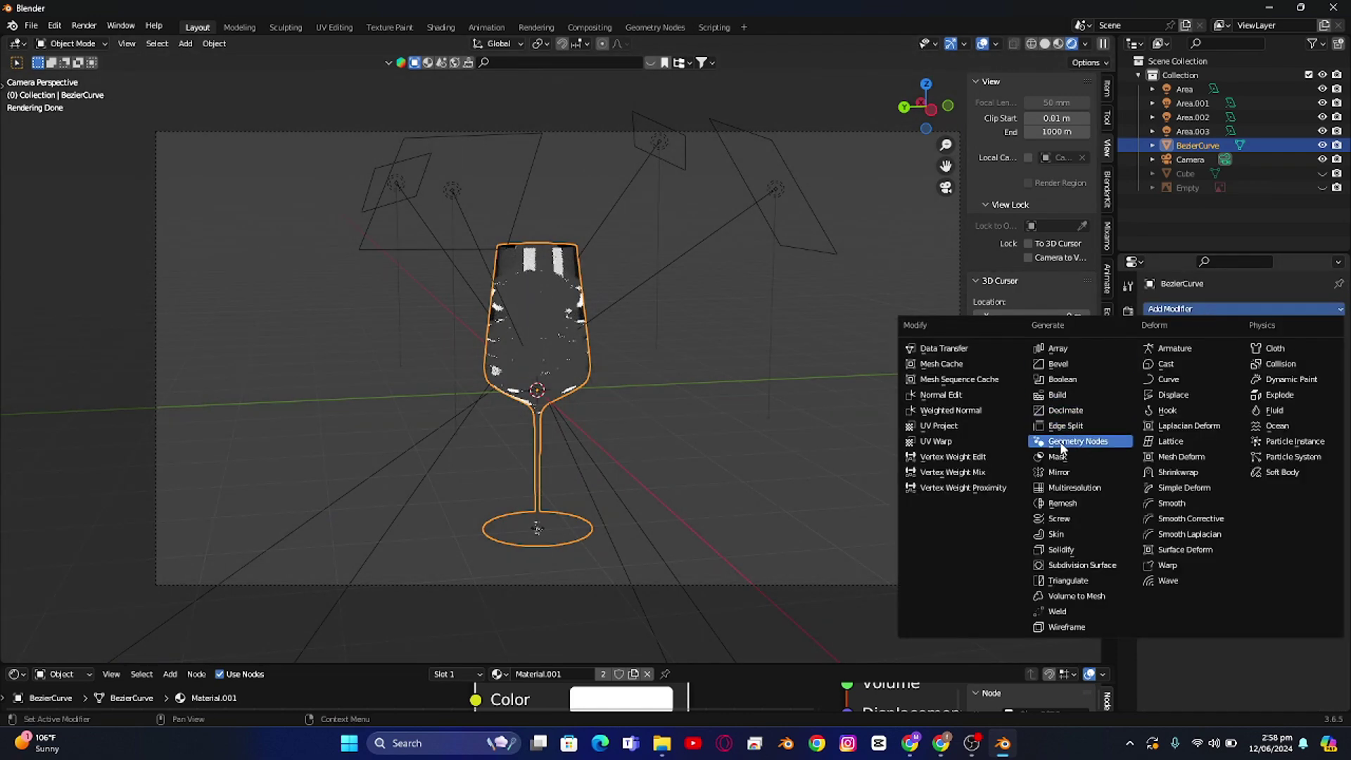
pyautogui.click(1078, 547)
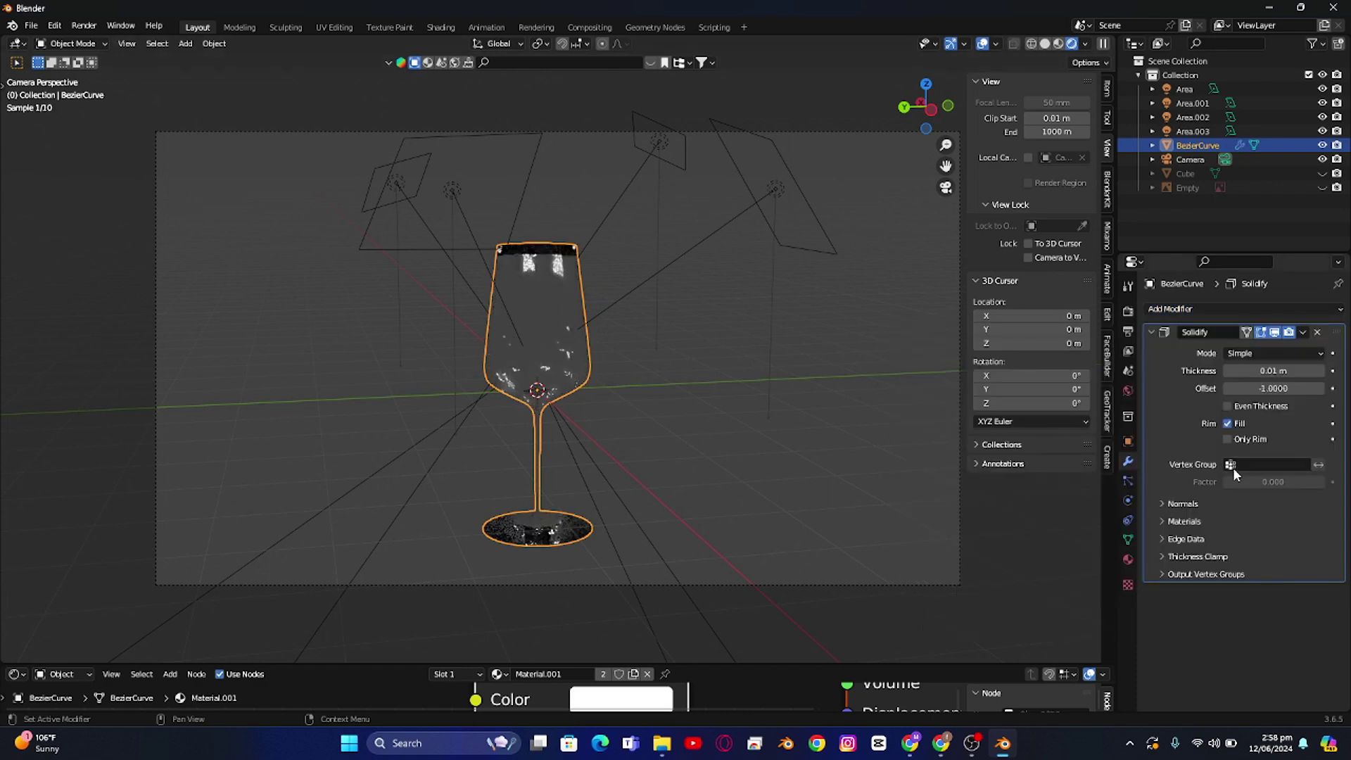
pyautogui.moveTo(1274, 370)
pyautogui.mouseDown()
pyautogui.moveTo(1239, 371)
pyautogui.moveTo(1306, 371)
pyautogui.moveTo(1263, 371)
pyautogui.mouseUp()
pyautogui.click(1303, 332)
pyautogui.click(1274, 352)
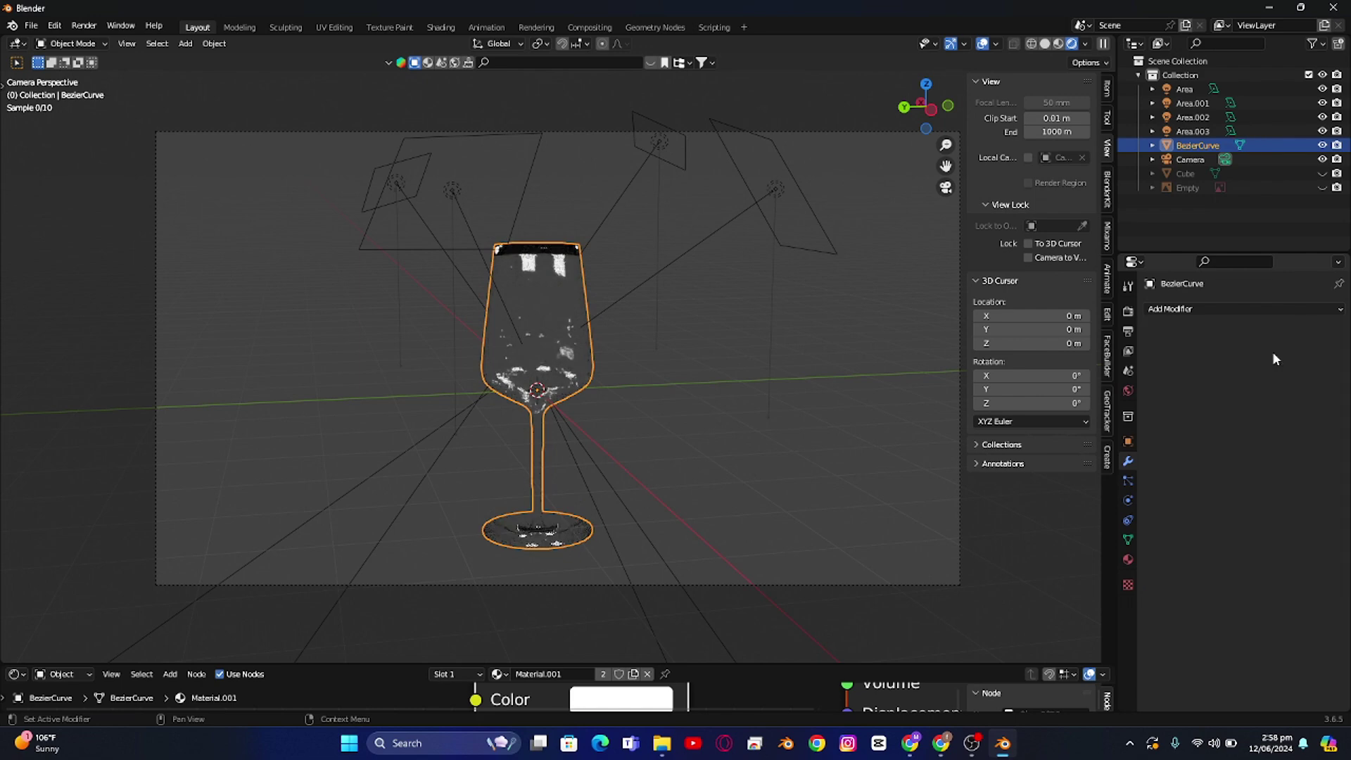
pyautogui.click(1128, 311)
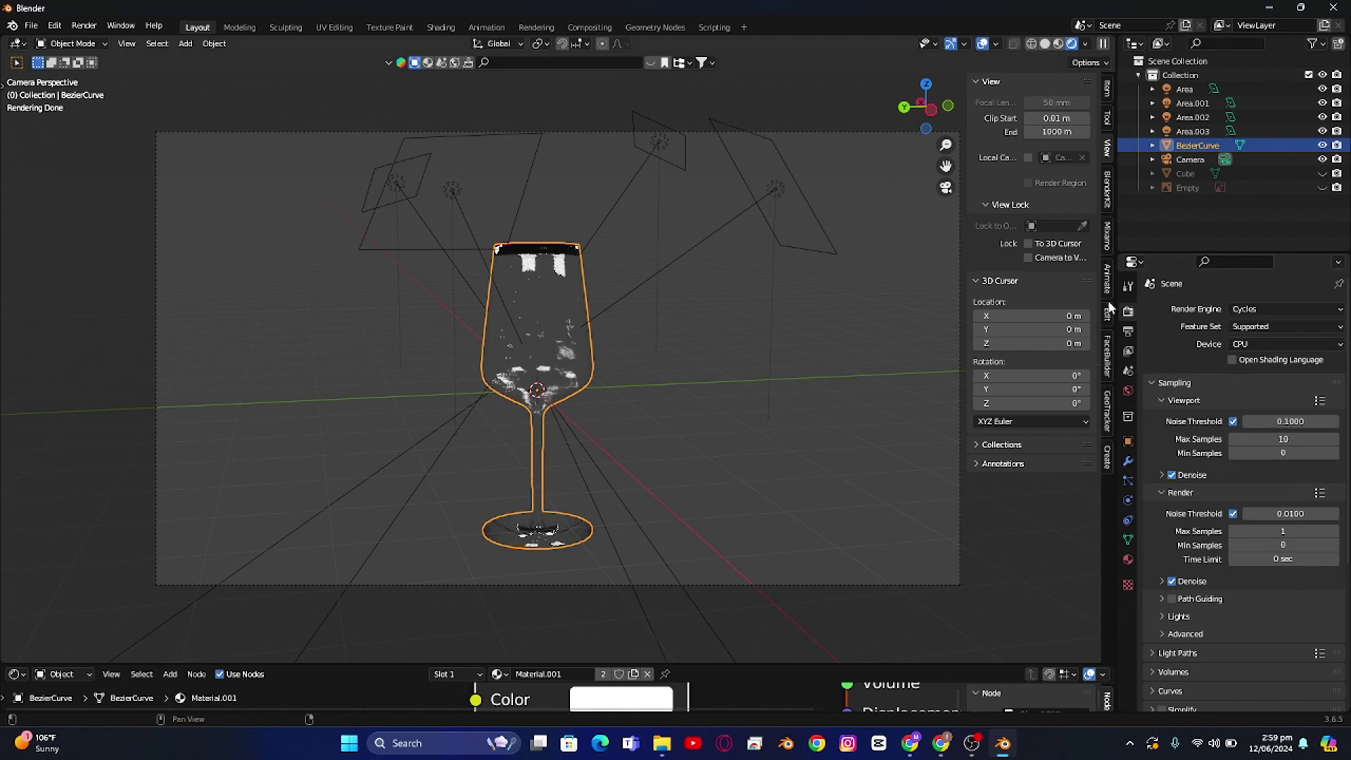
# Step: Turn off final-render denoising, unhide the Cube, and delete the Empty
pyautogui.click(1172, 581)
pyautogui.hotkey('alt', 'h')
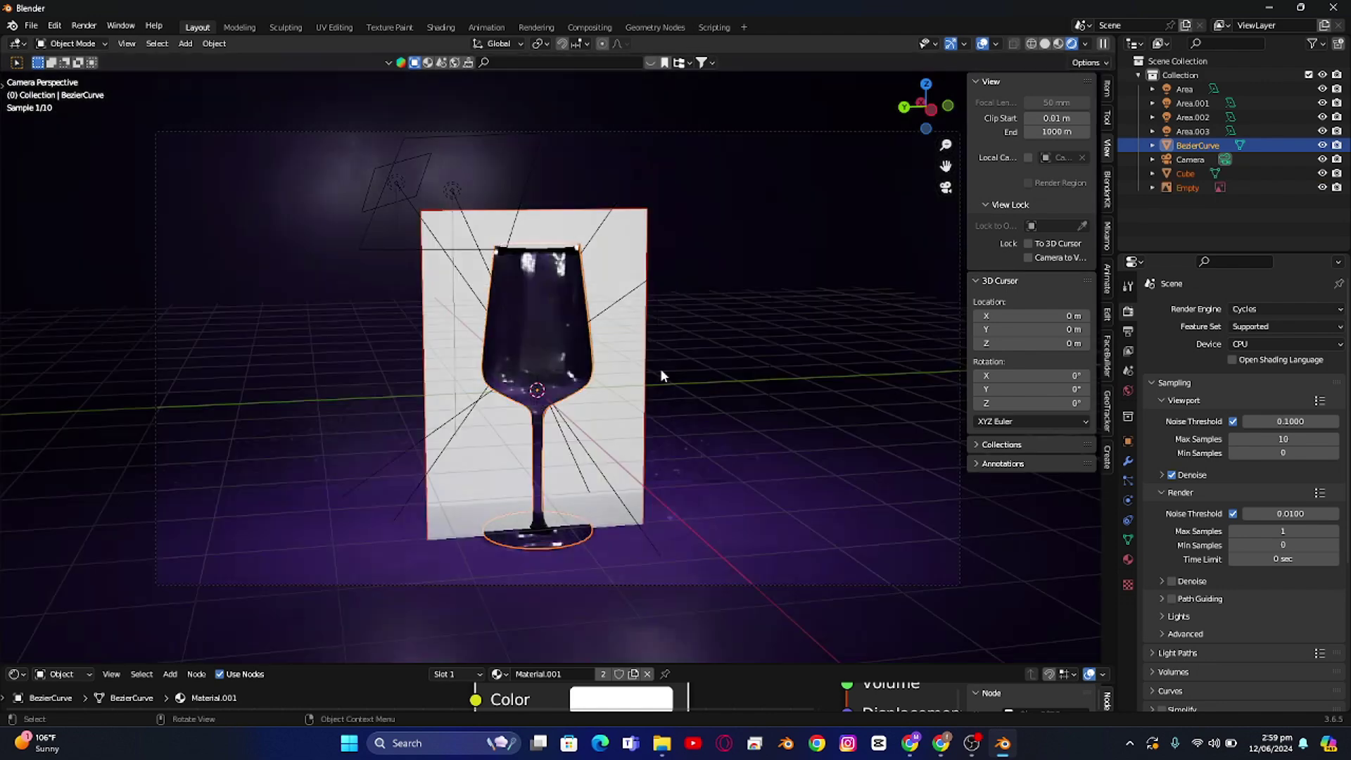
pyautogui.click(619, 235)
pyautogui.press('Delete')
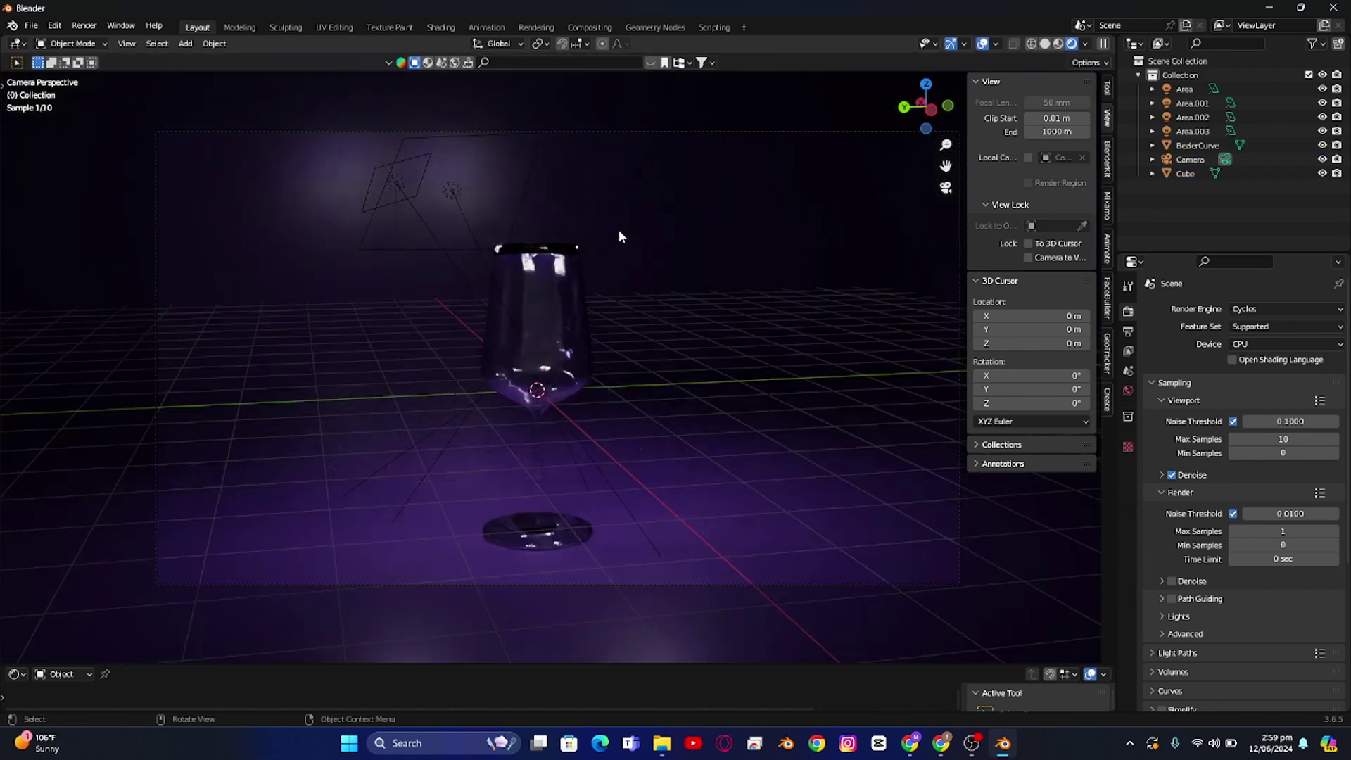
pyautogui.click(548, 308)
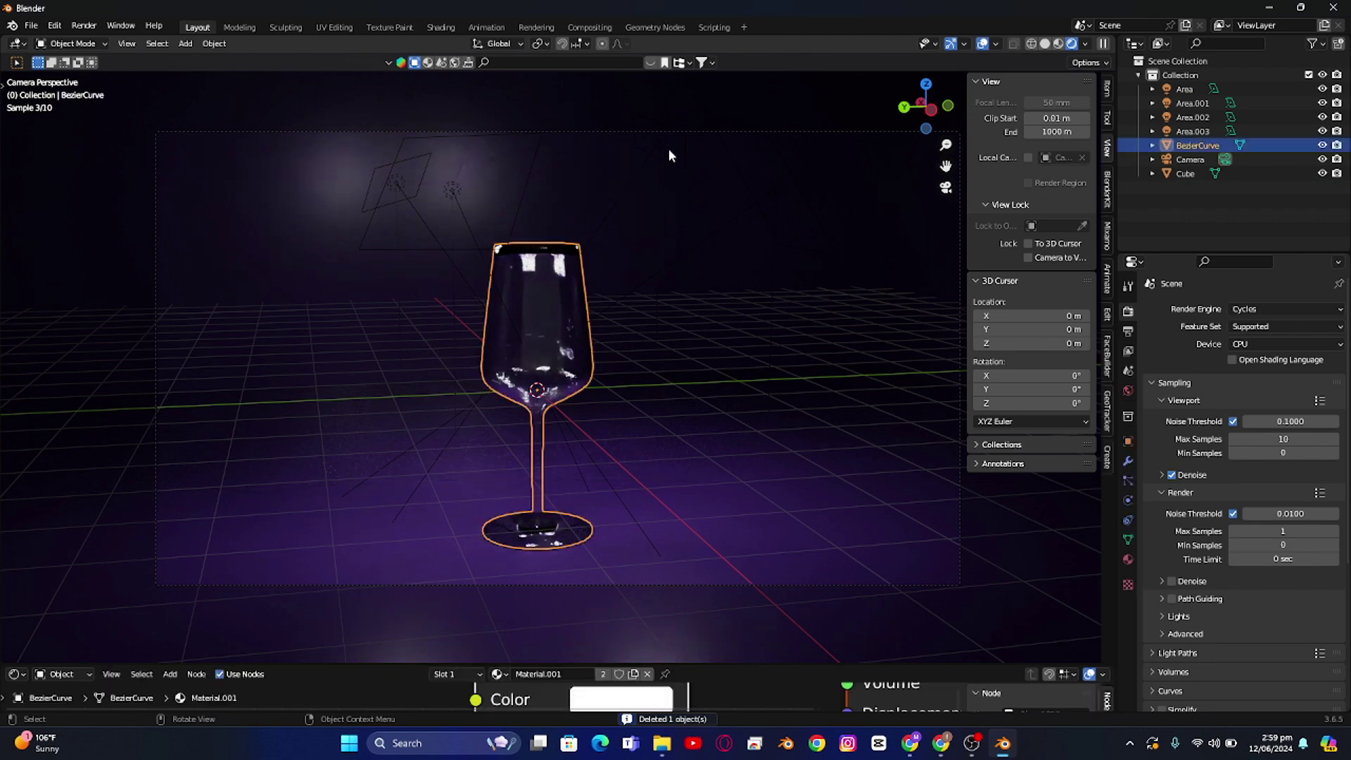
# Step: Raise Area.002's light power from 100 W to 200 W
pyautogui.click(773, 190)
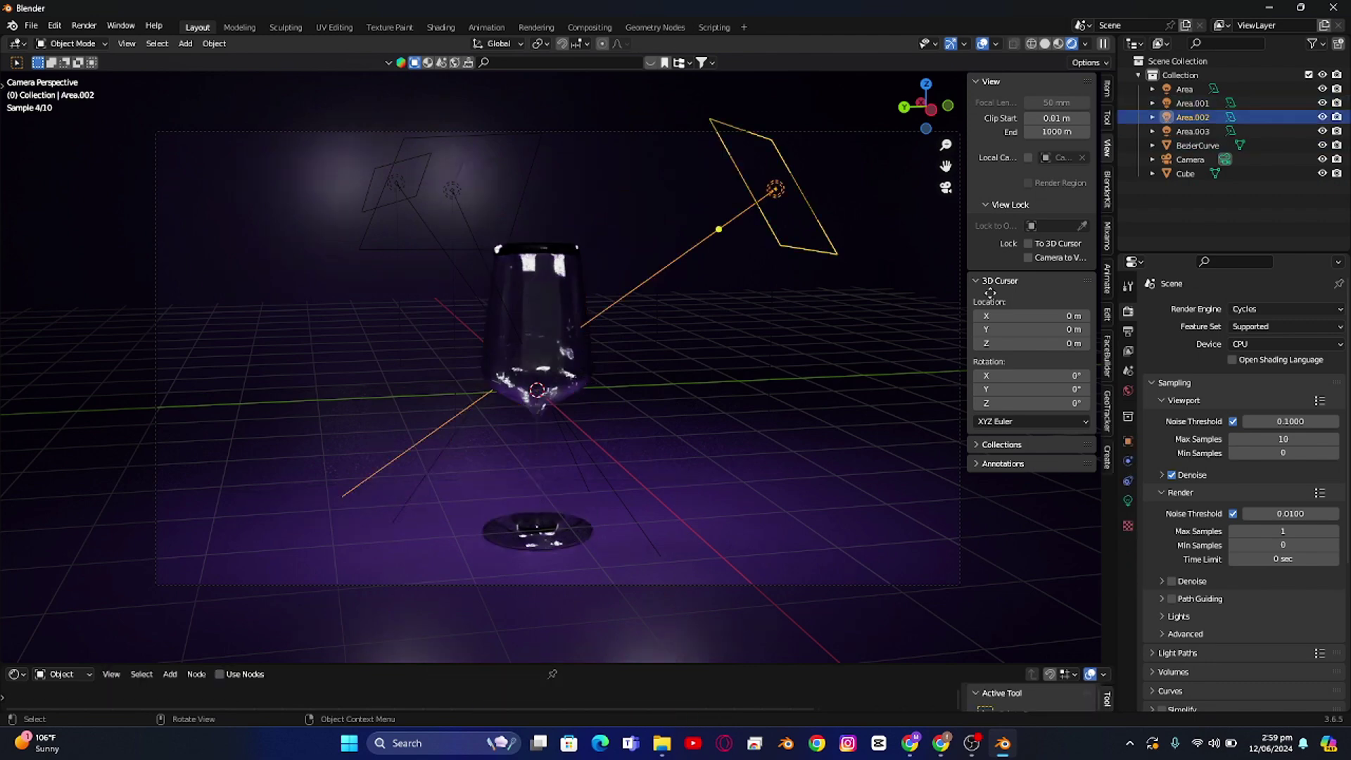
pyautogui.click(1128, 501)
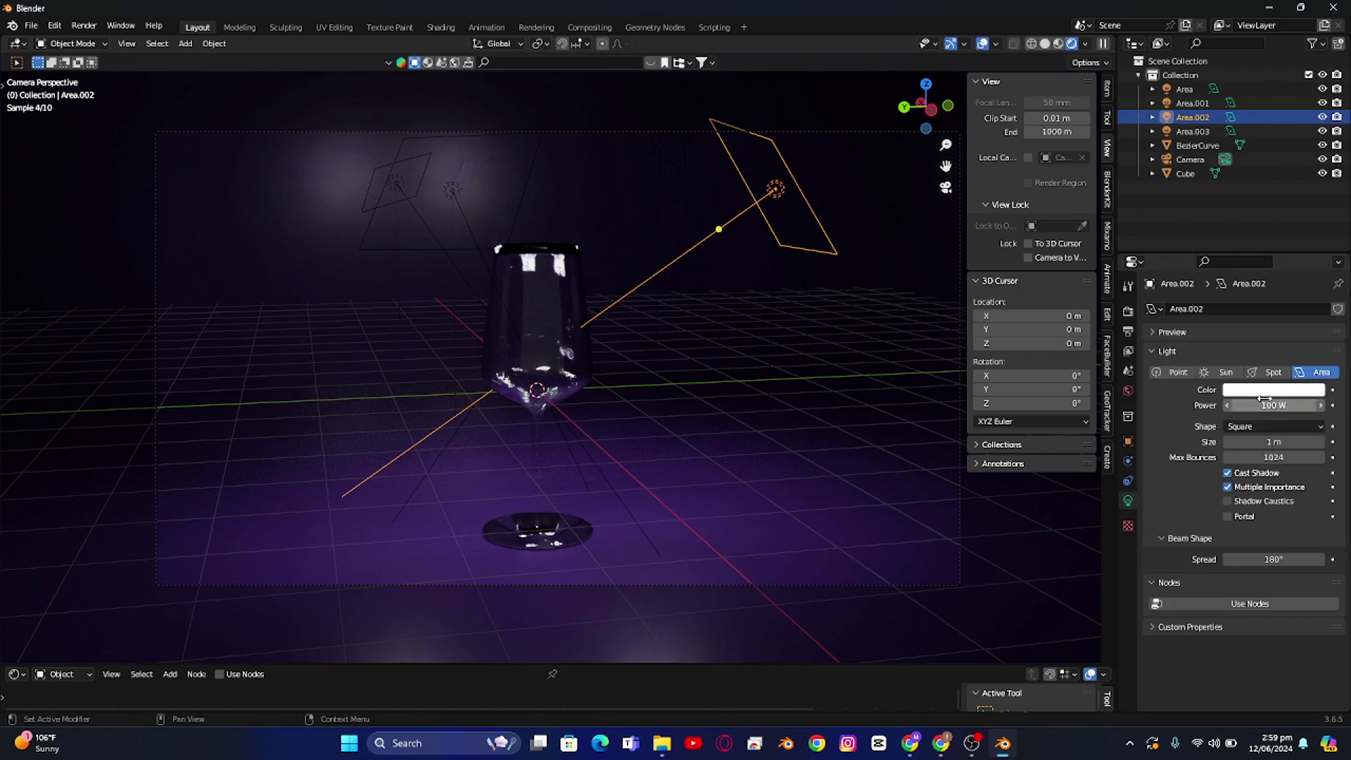
pyautogui.click(1238, 406)
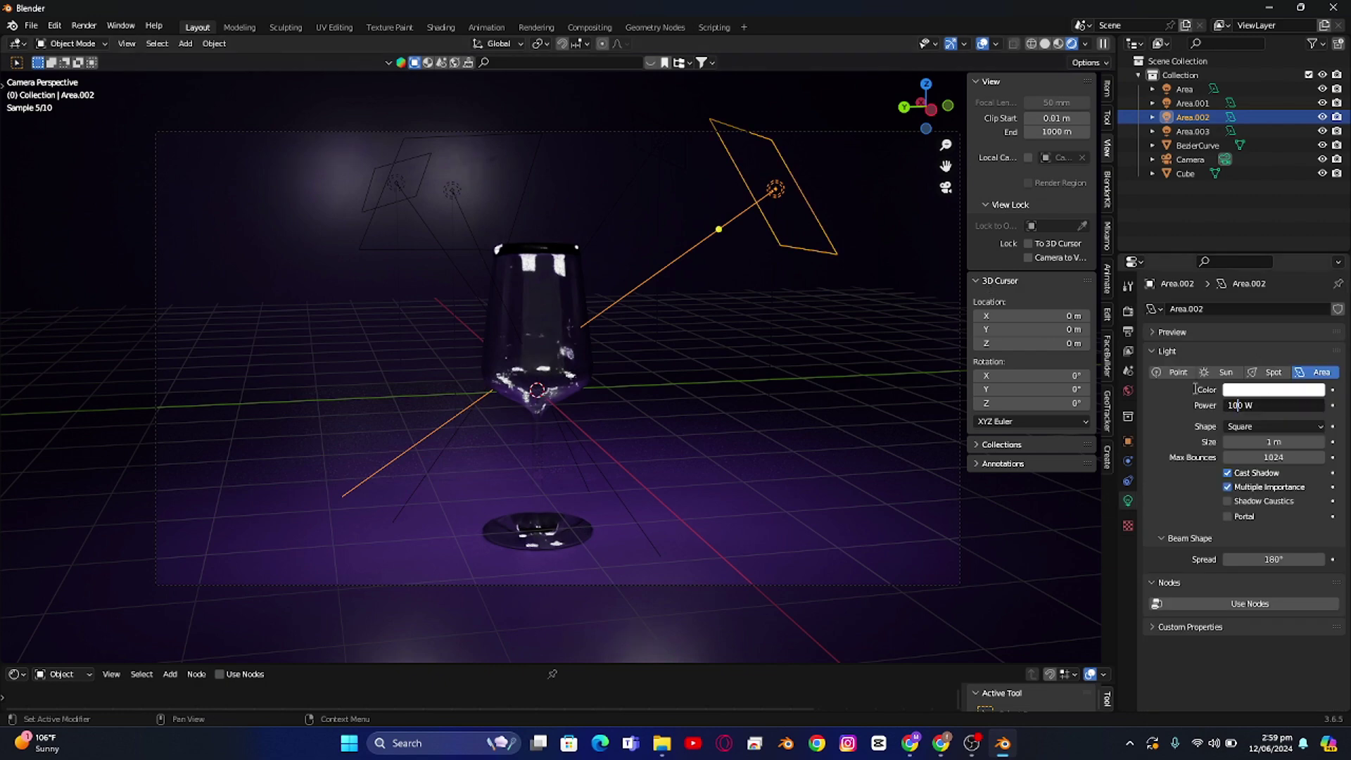
pyautogui.press('Return')
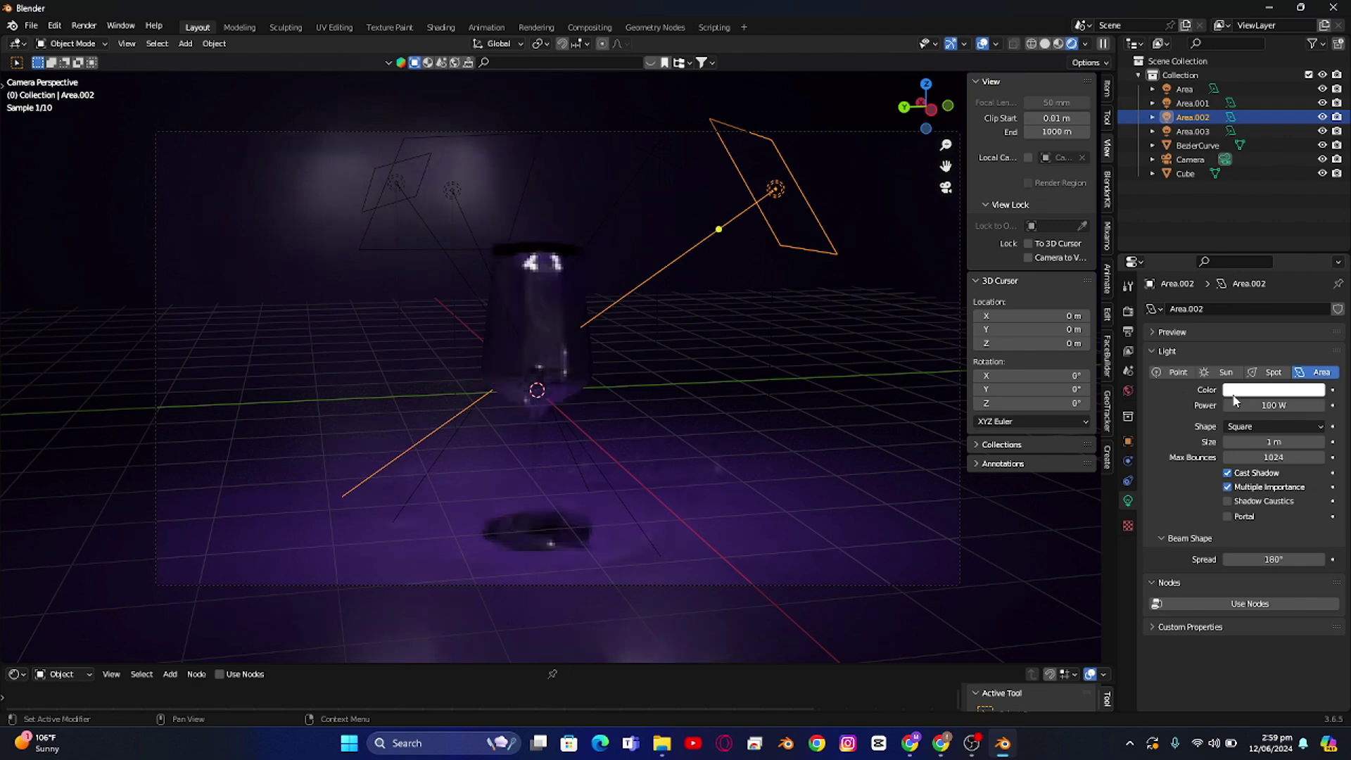
pyautogui.click(1235, 406)
pyautogui.click(1231, 406)
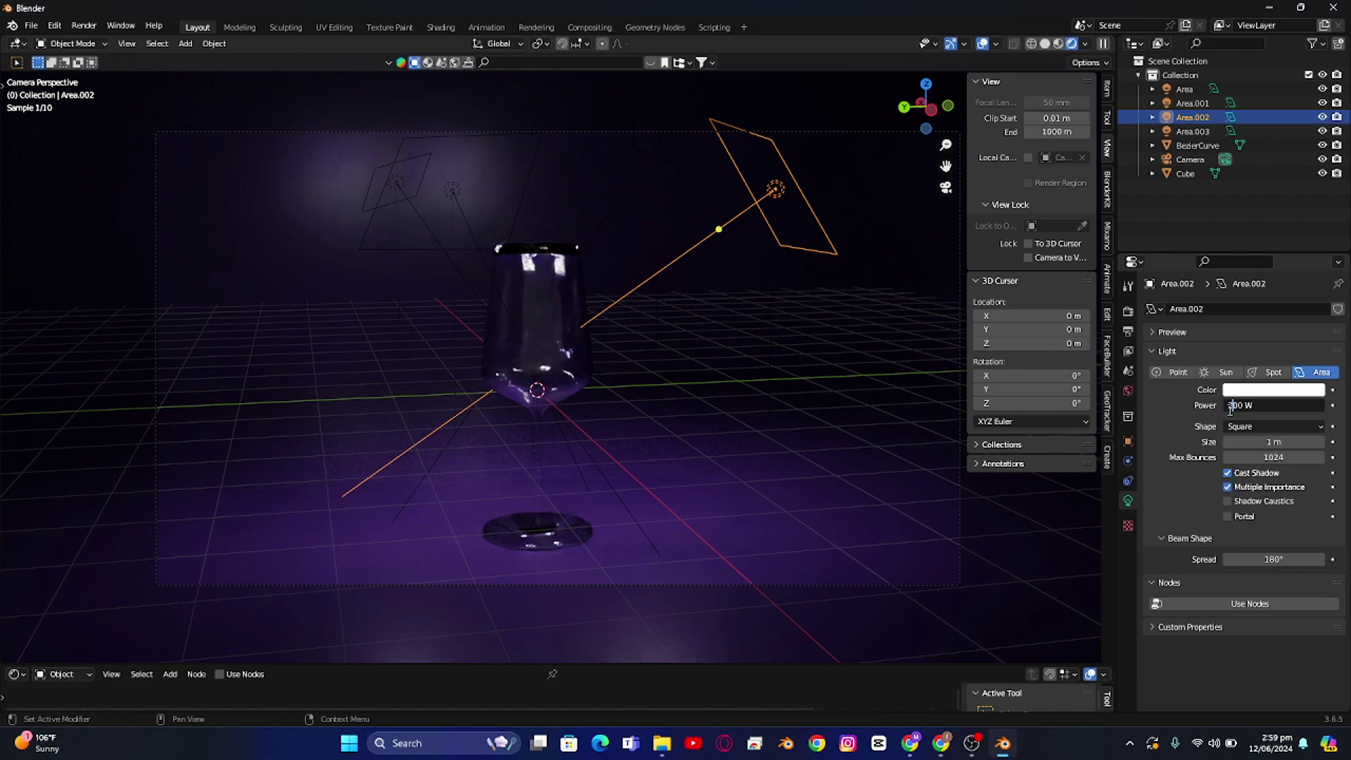
pyautogui.press('BackSpace')
pyautogui.write('2')
pyautogui.press('Return')
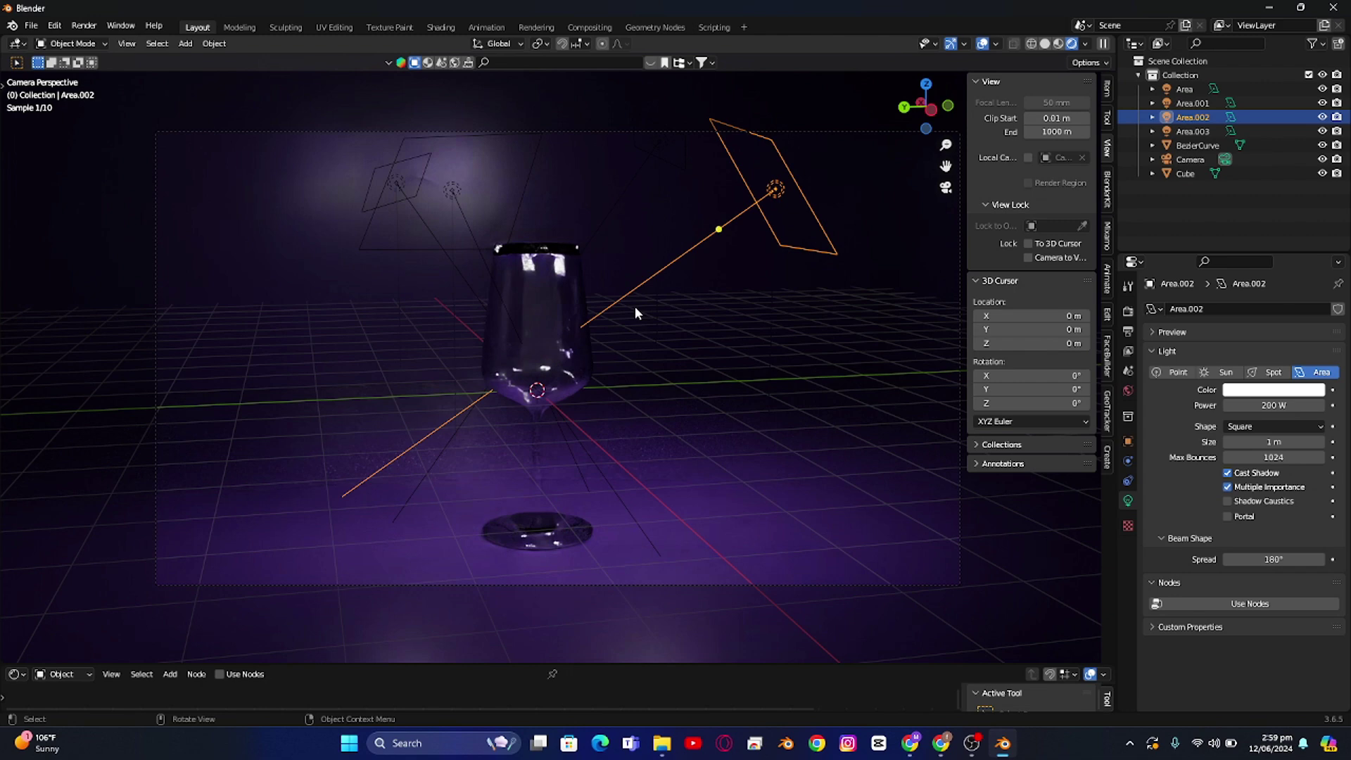
# Step: Set the Area.003 light's power to 150 W
pyautogui.click(454, 191)
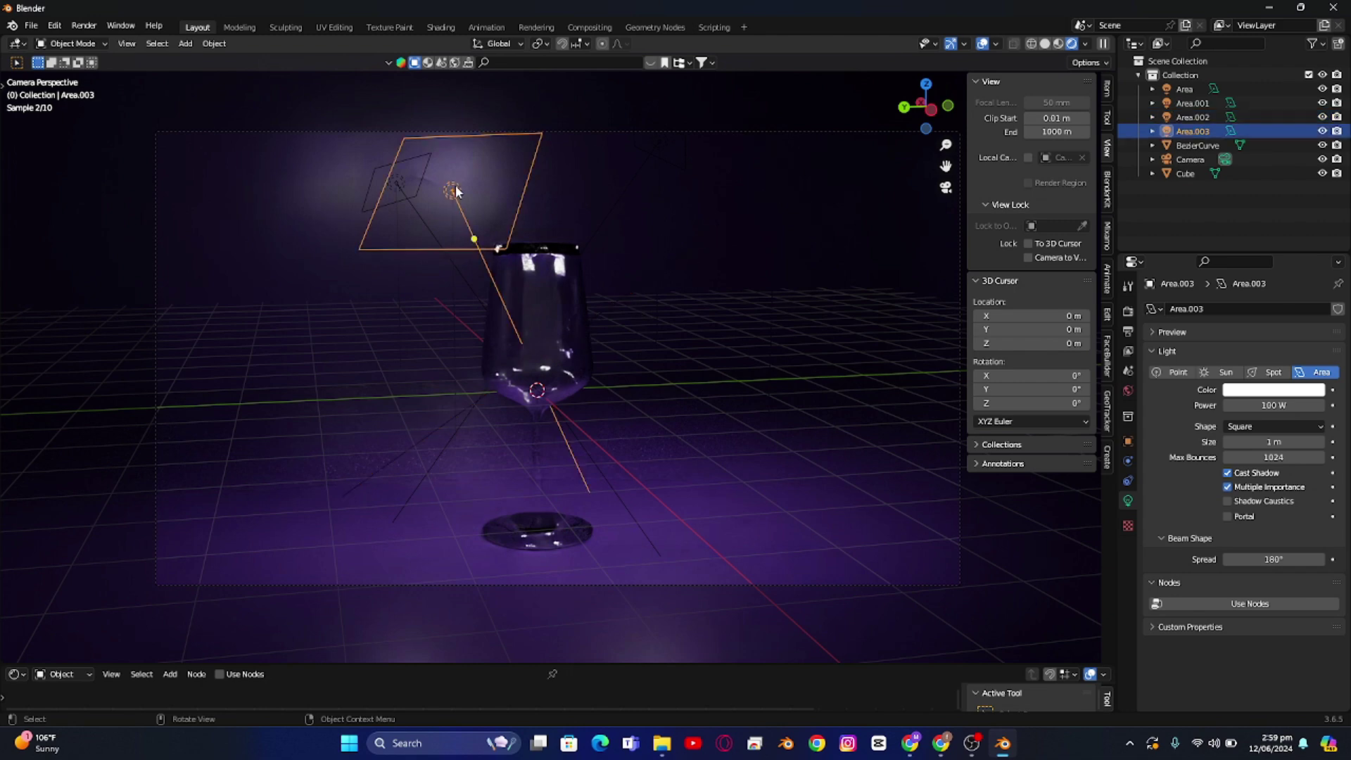
pyautogui.click(1233, 404)
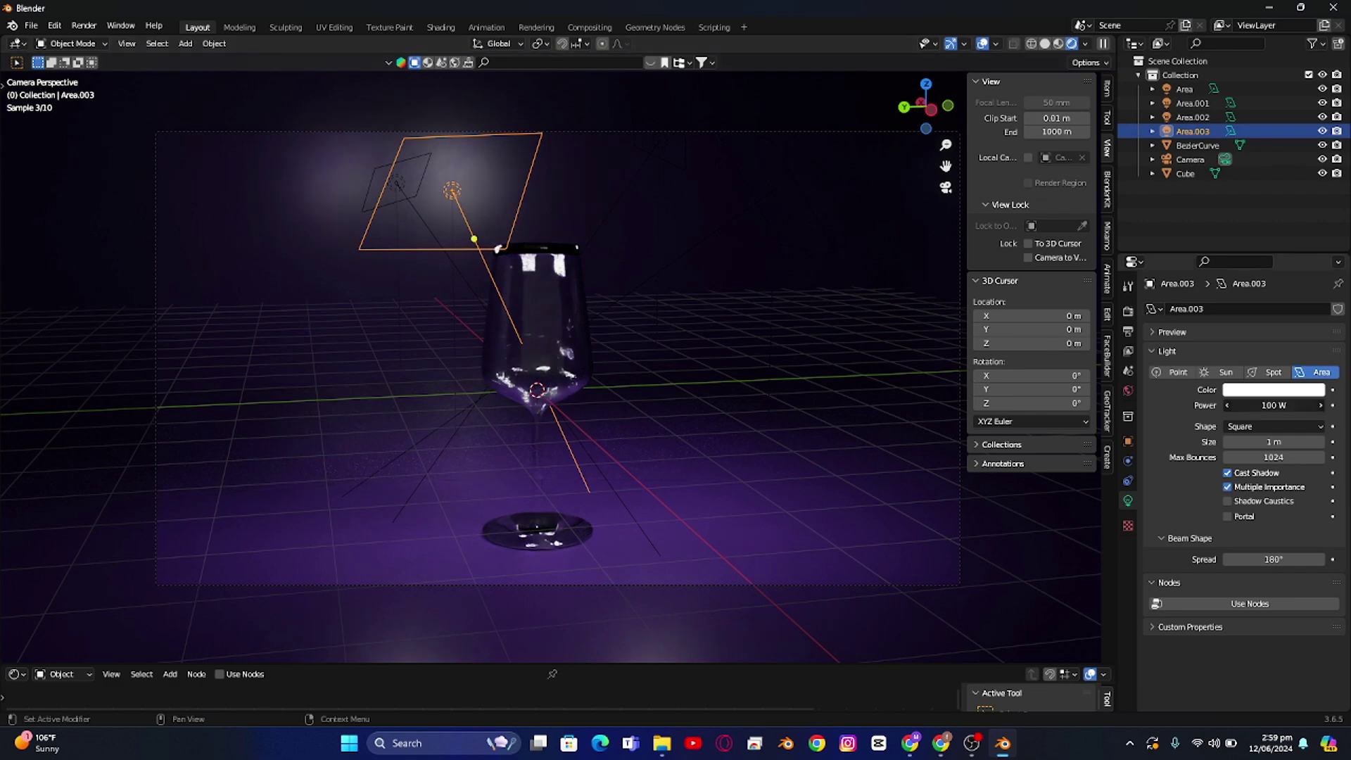
pyautogui.click(1237, 401)
pyautogui.press('BackSpace')
pyautogui.press('BackSpace')
pyautogui.write('50')
pyautogui.press('Return')
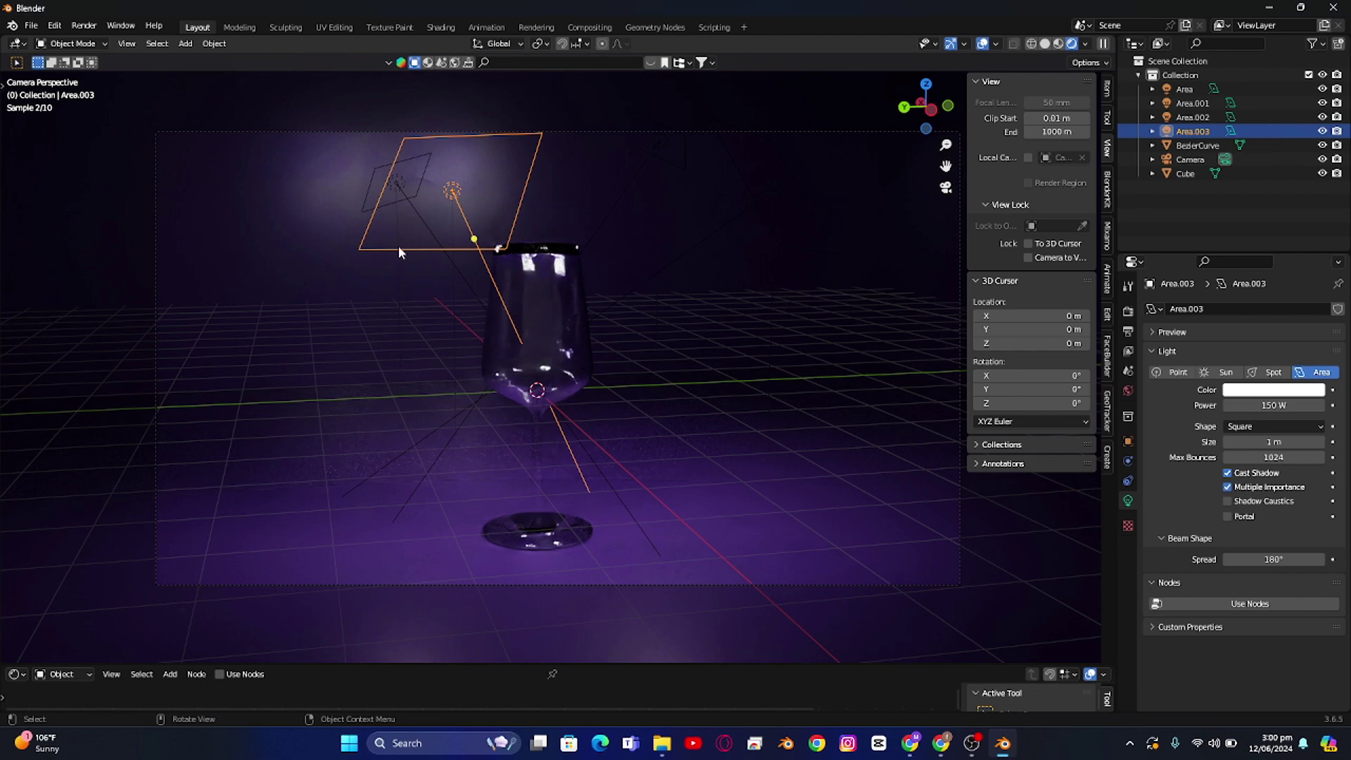
# Step: Tint the Area.003 light pink using its colour picker
pyautogui.click(1274, 389)
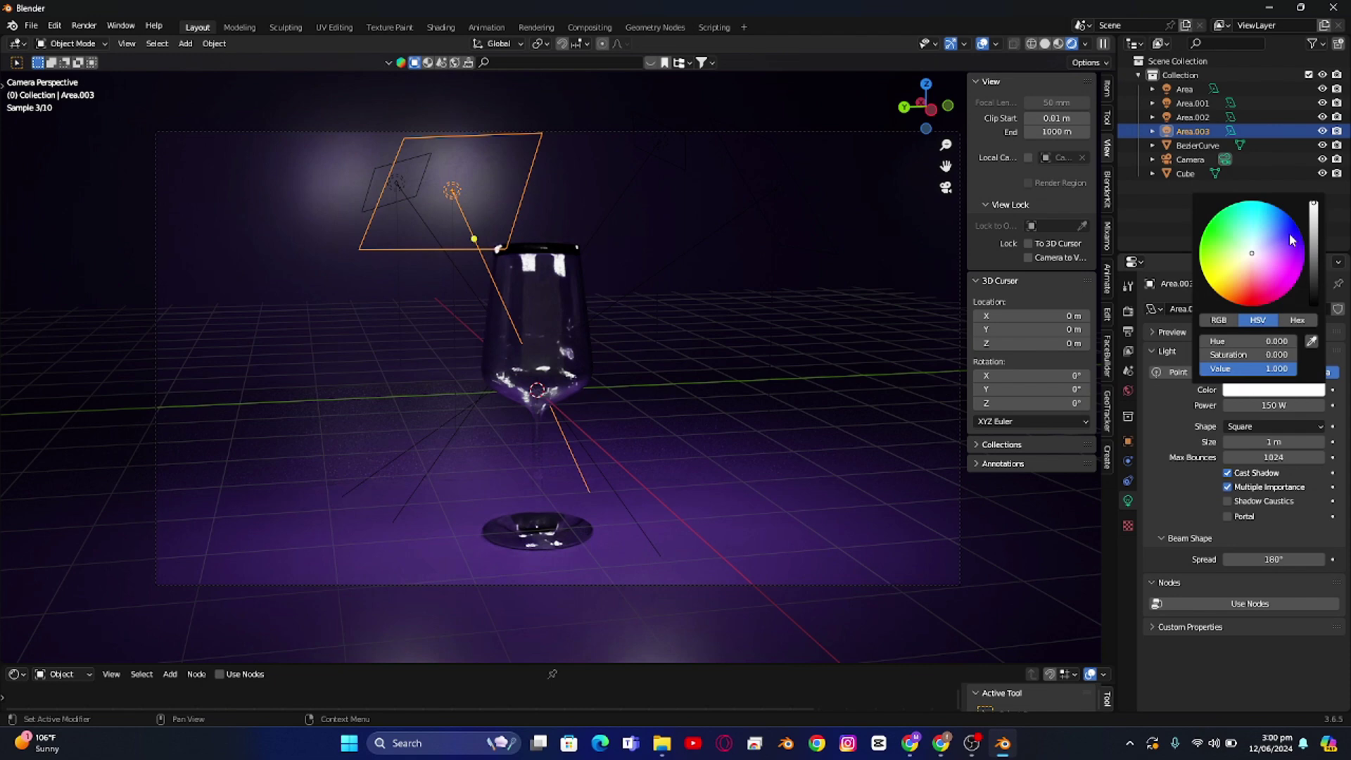
pyautogui.click(1263, 268)
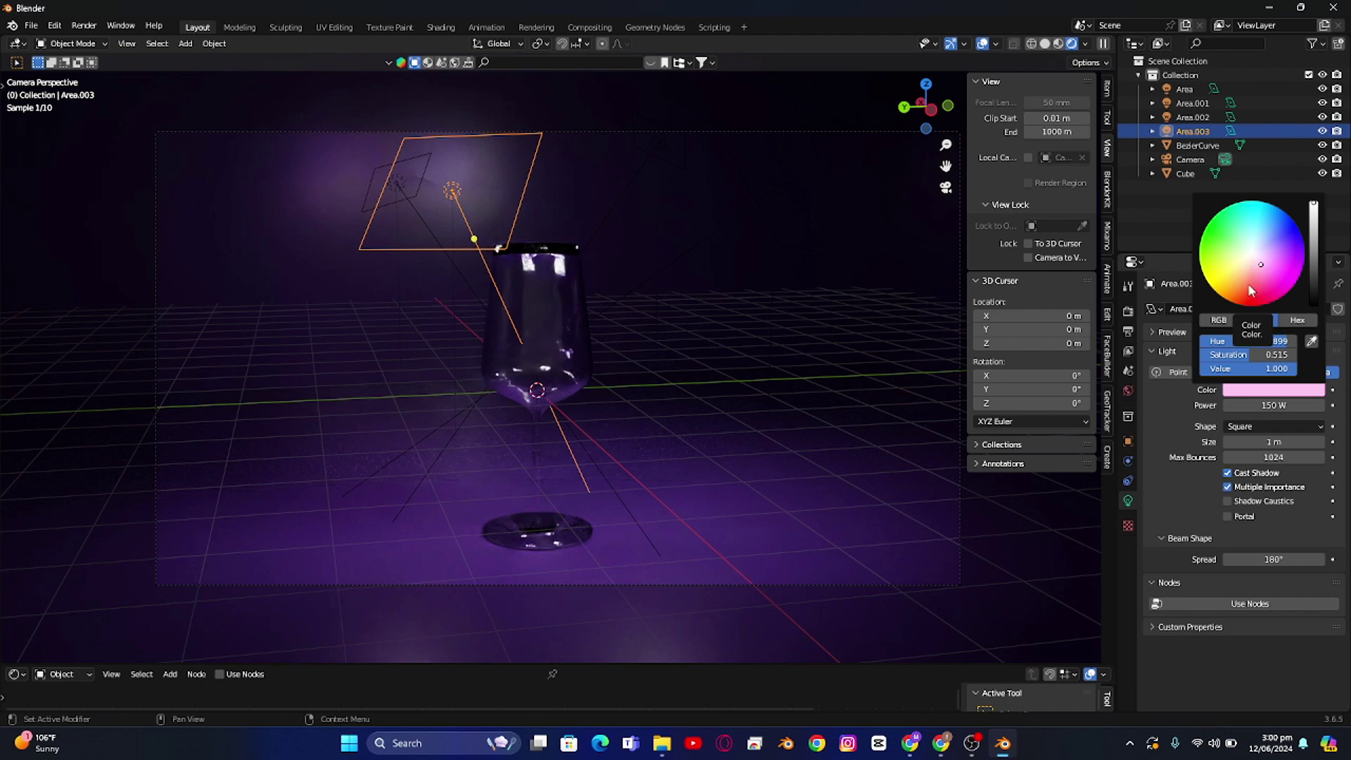
pyautogui.click(1265, 268)
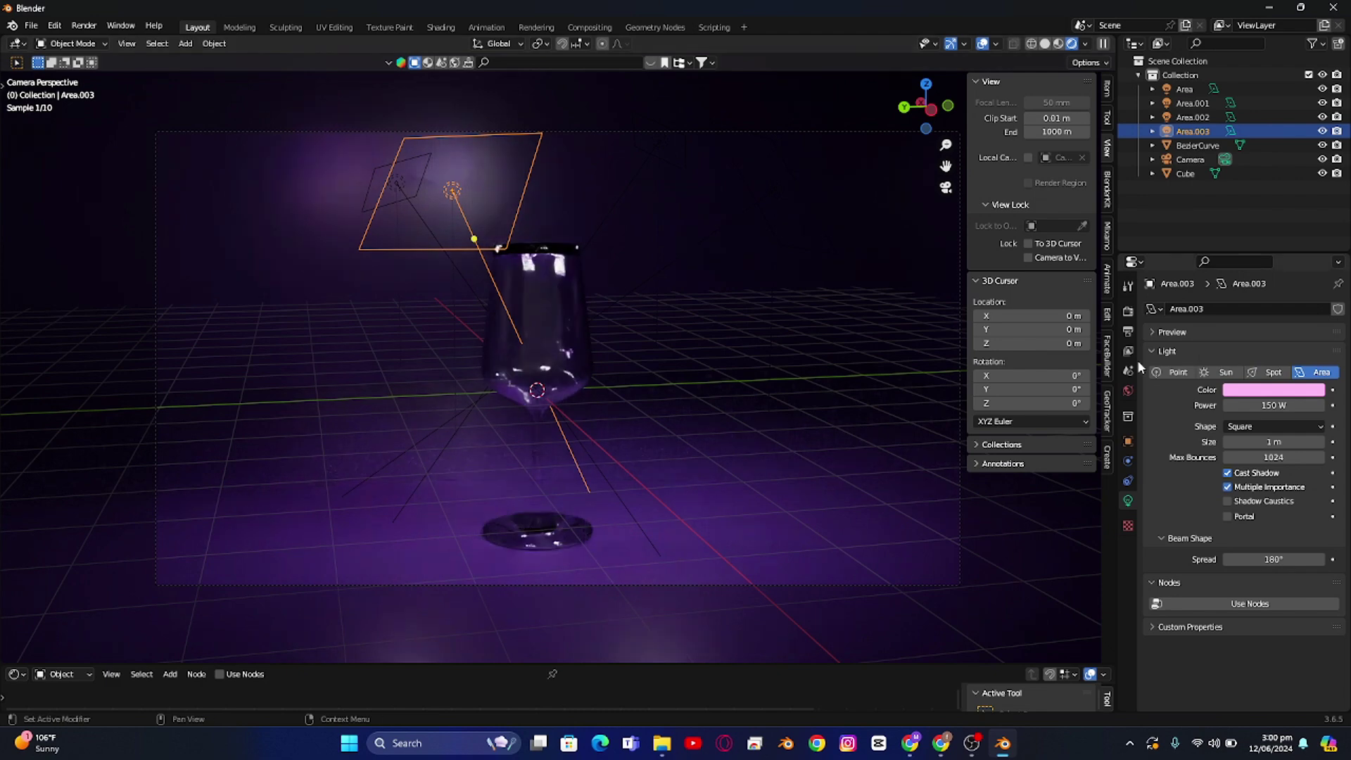
pyautogui.click(1128, 311)
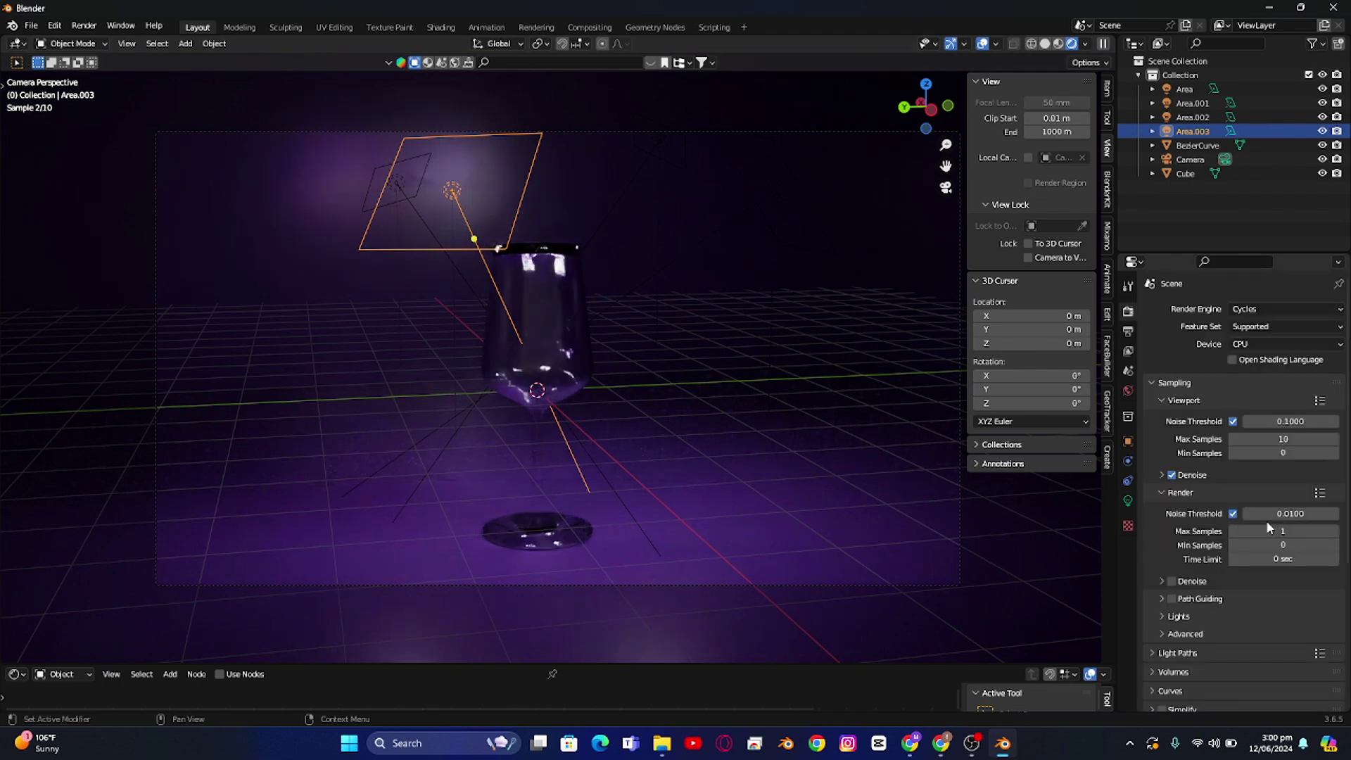
# Step: Set render Max Samples to 12 and enable final-render denoising
pyautogui.click(1282, 530)
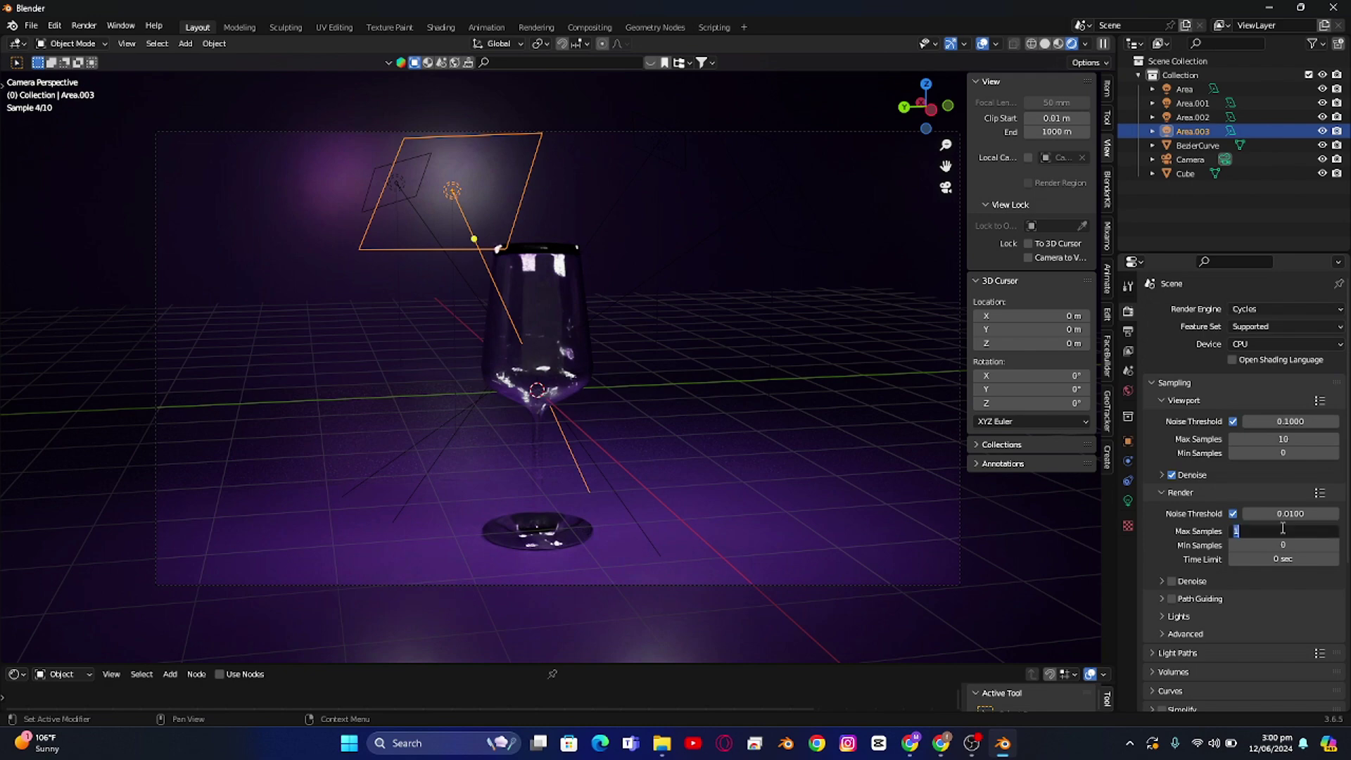
pyautogui.write('12')
pyautogui.press('Return')
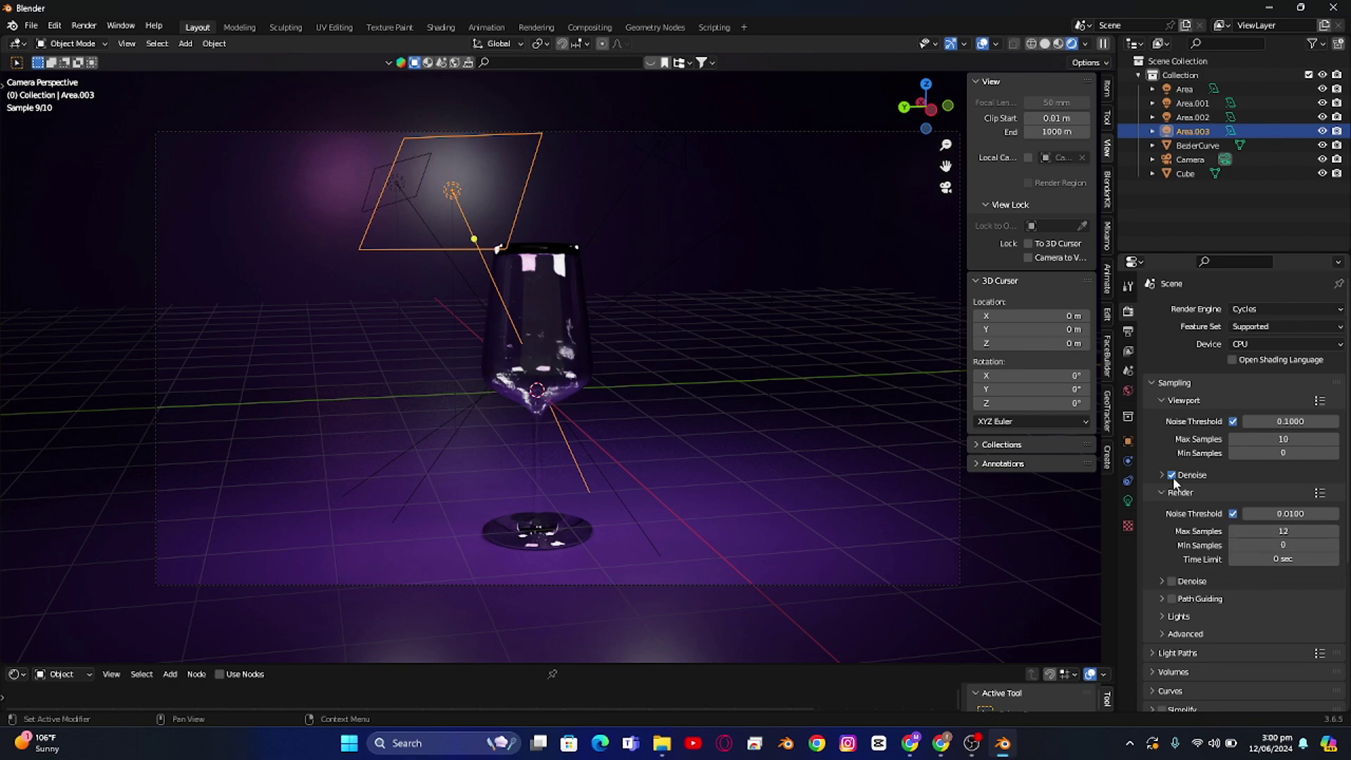
pyautogui.click(1163, 580)
pyautogui.click(1172, 581)
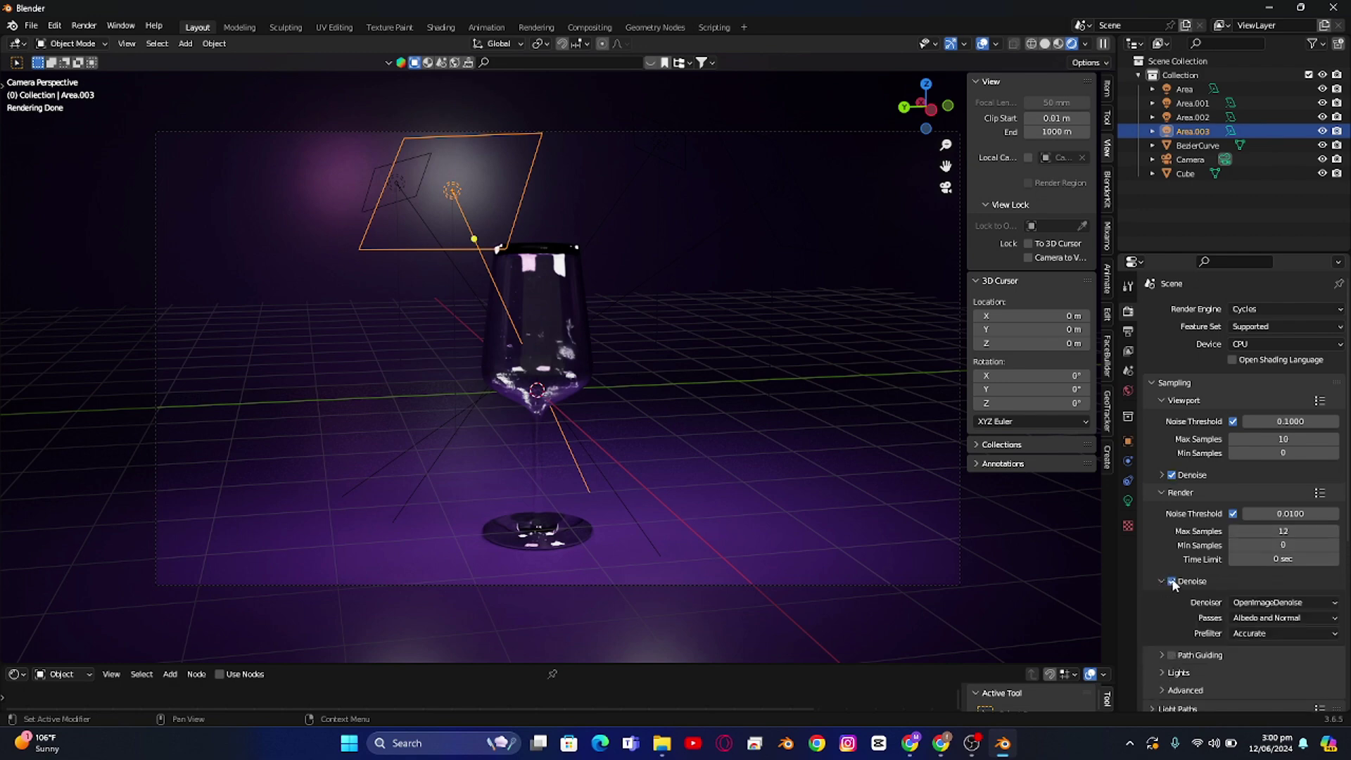
pyautogui.click(1162, 580)
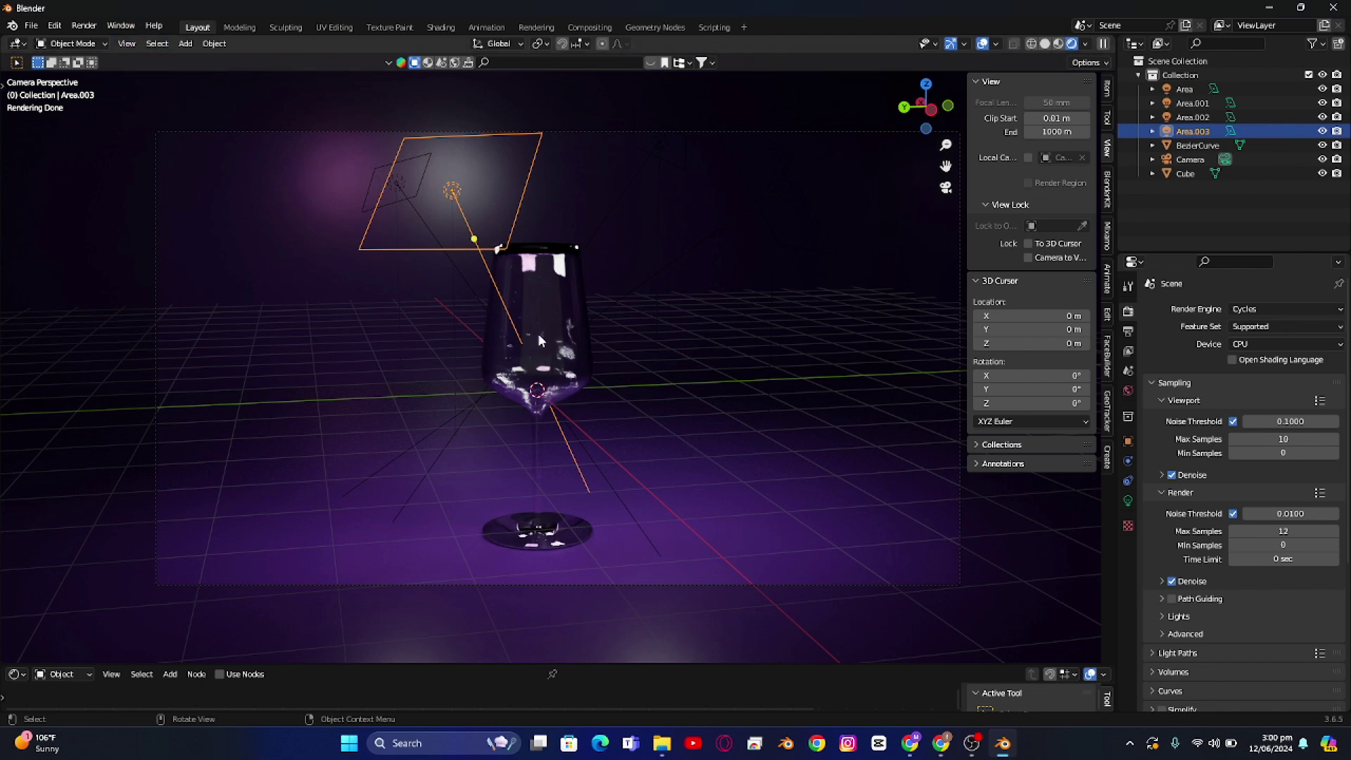
# Step: Render the camera view to an image, inspect the result, and close the render window
pyautogui.click(83, 26)
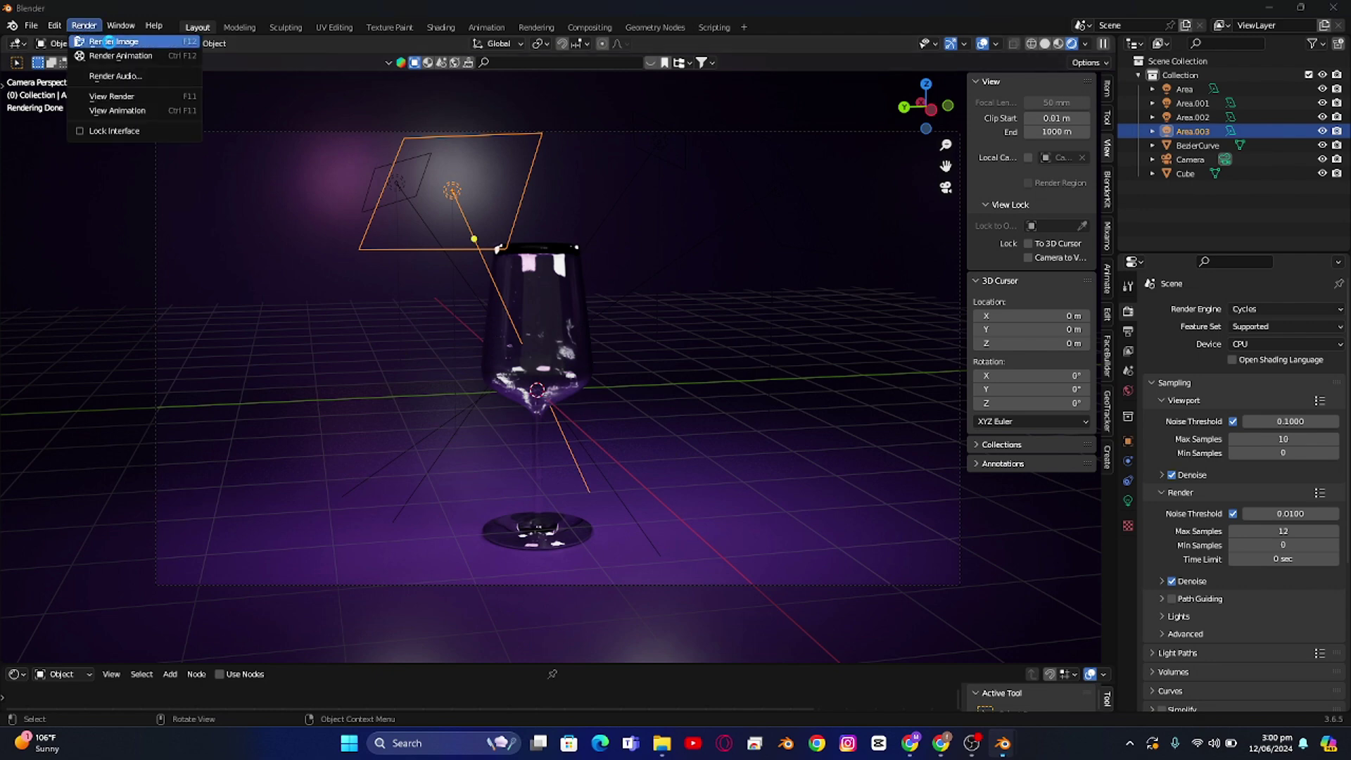
pyautogui.click(109, 42)
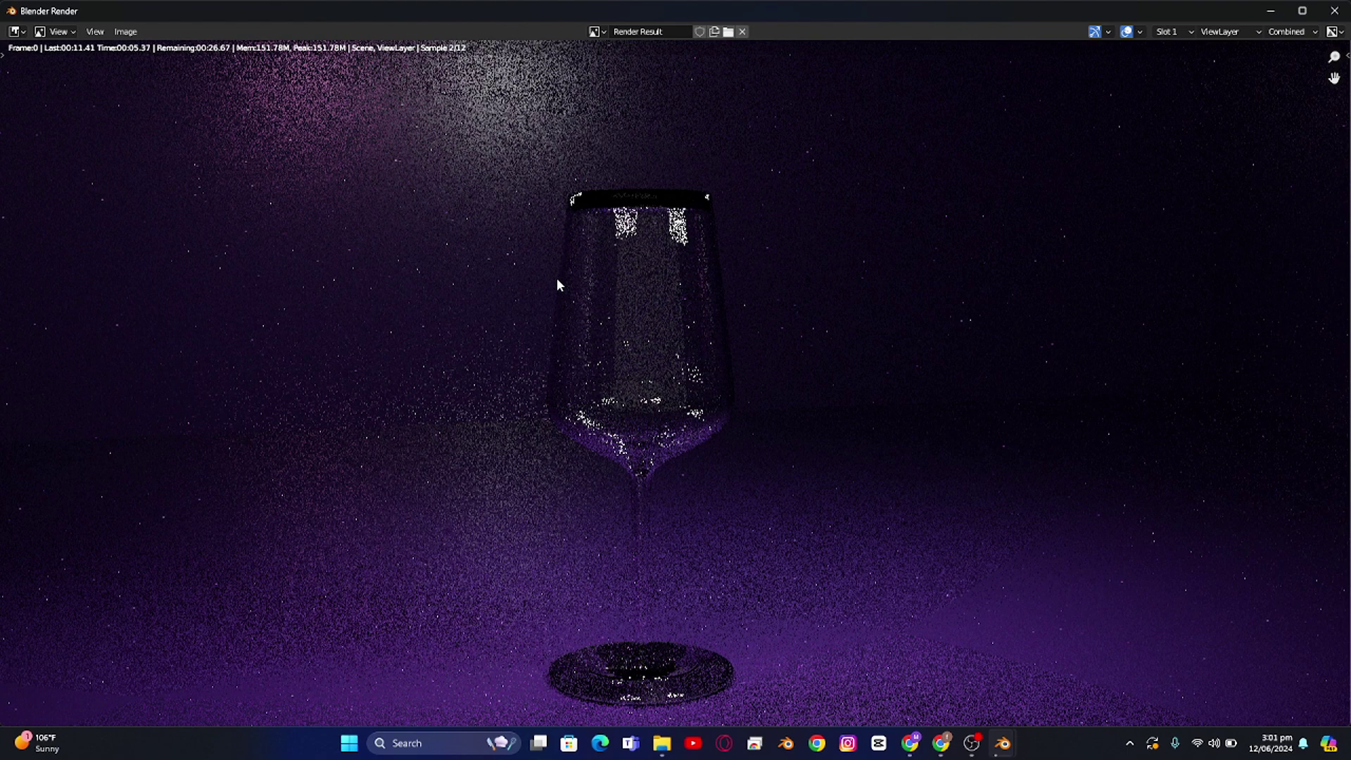
pyautogui.scroll(-1, 557, 285)
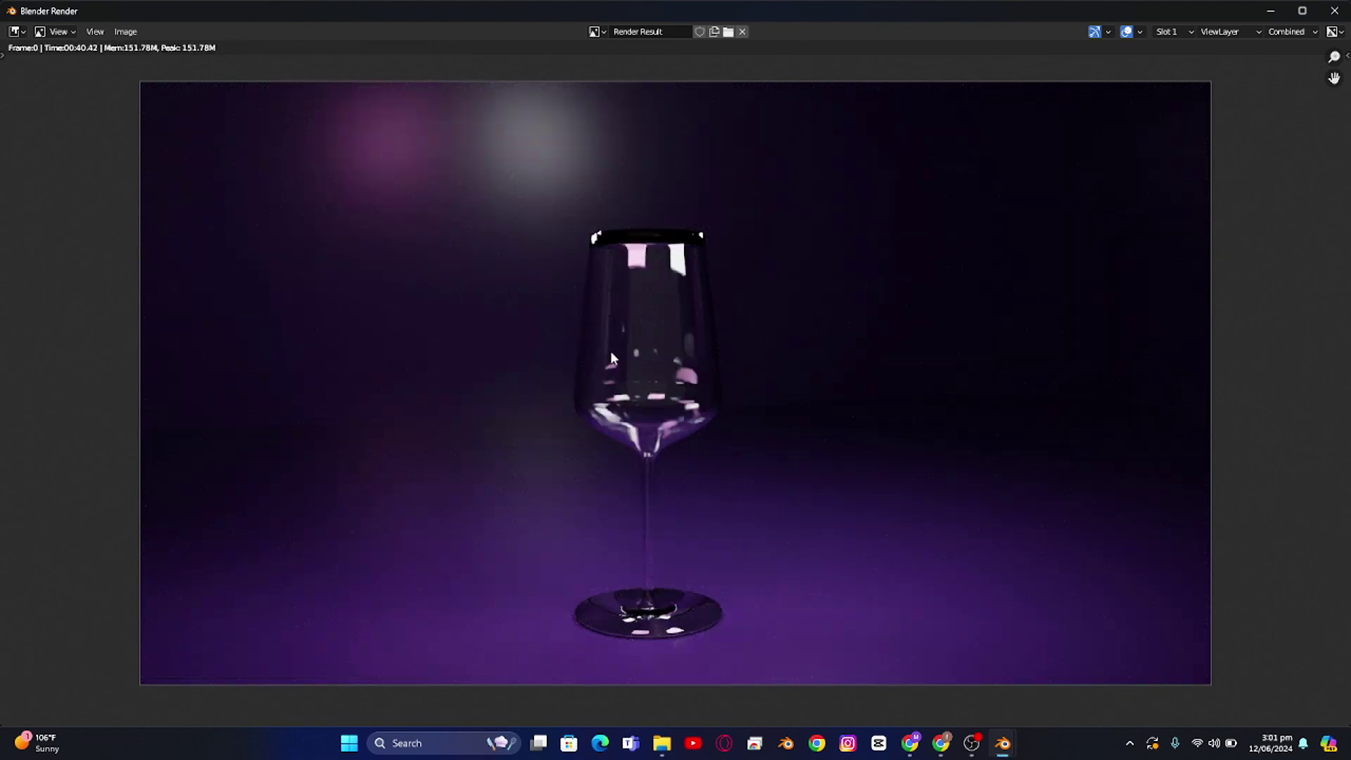
pyautogui.scroll(3, 712, 417)
pyautogui.scroll(-3, 715, 410)
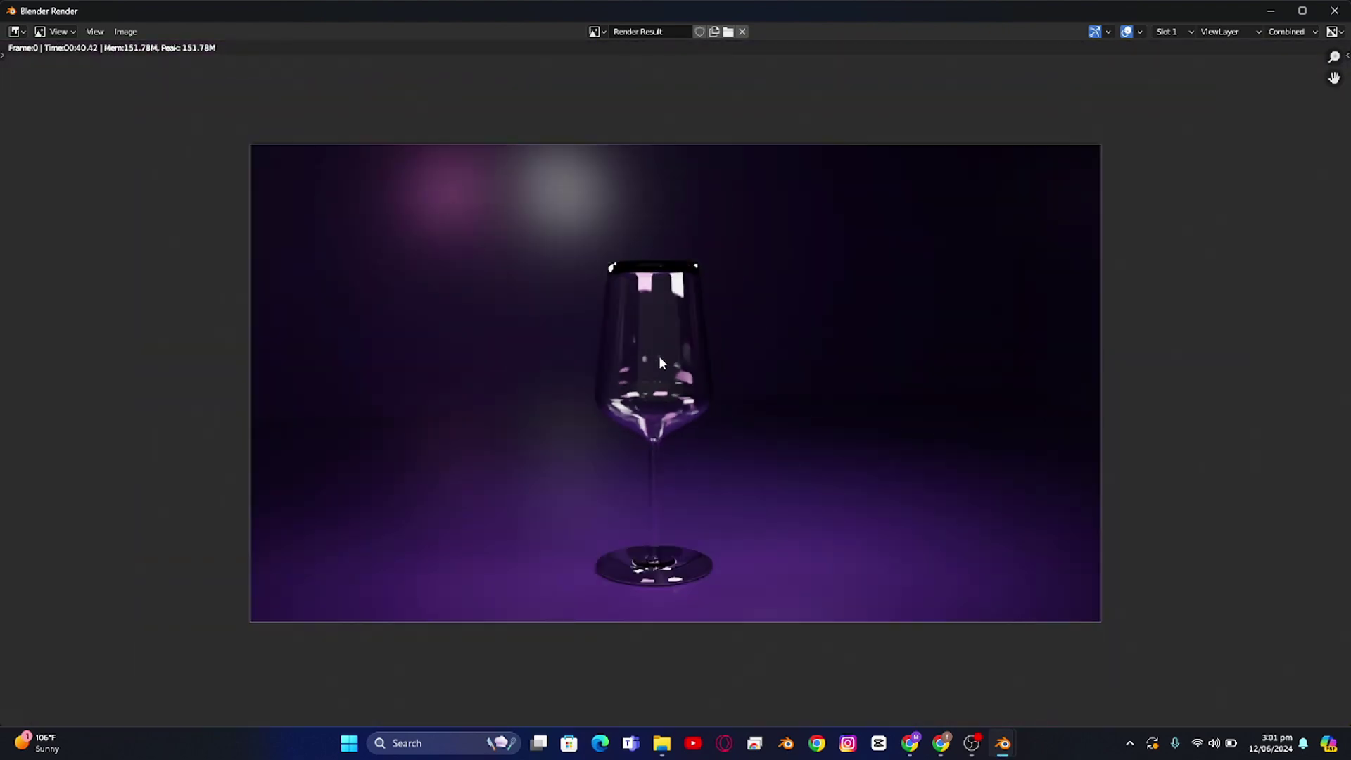
pyautogui.scroll(2, 654, 362)
pyautogui.scroll(-4, 655, 363)
pyautogui.scroll(1, 655, 363)
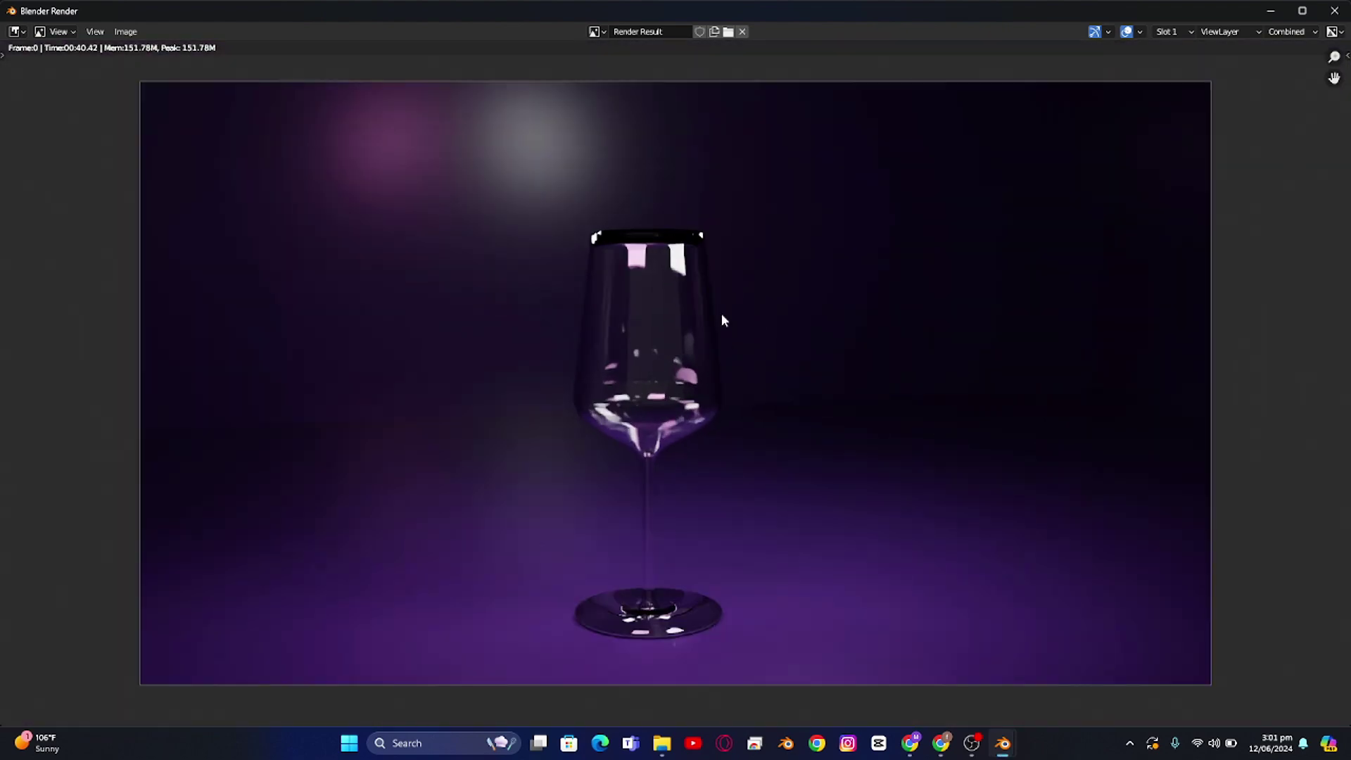
pyautogui.click(1271, 12)
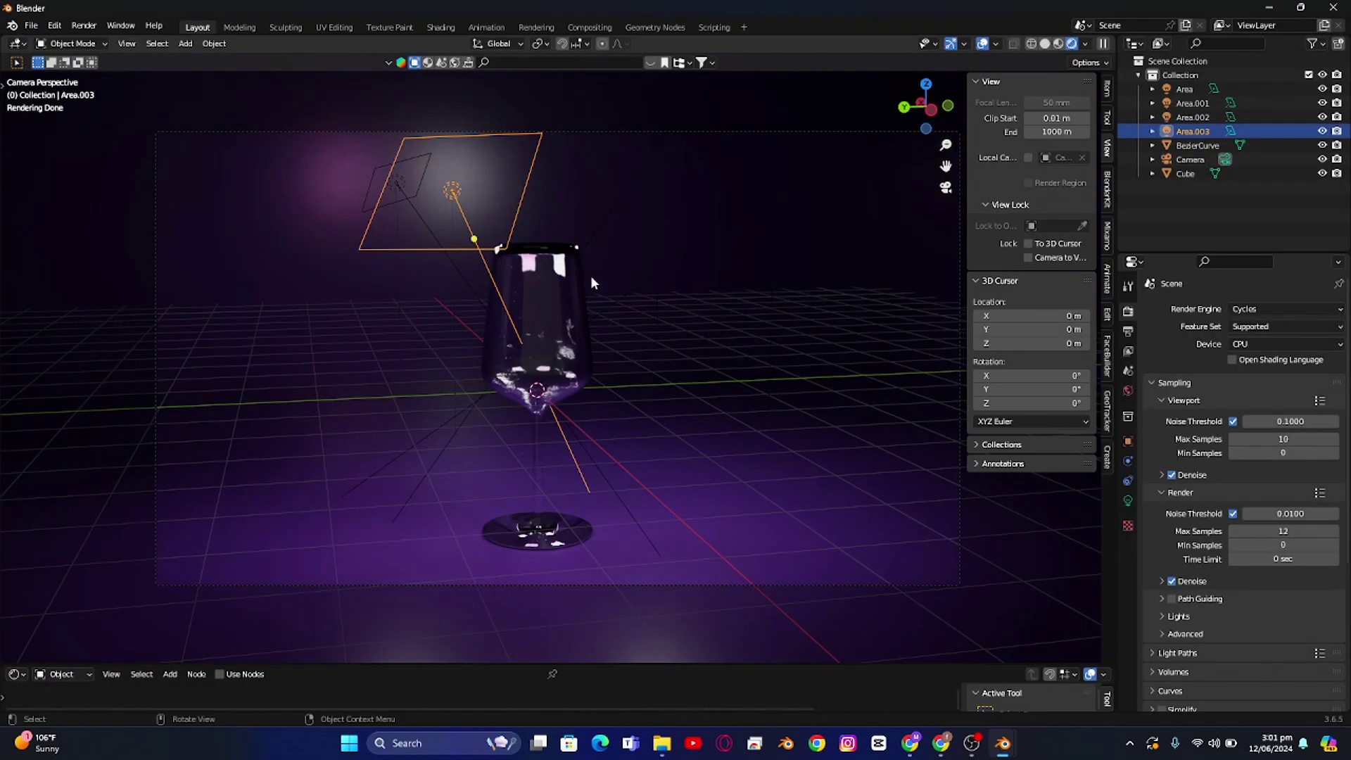
# Step: Isolate the wine glass in Local View with solid shading, looking down at the rim
pyautogui.click(547, 253)
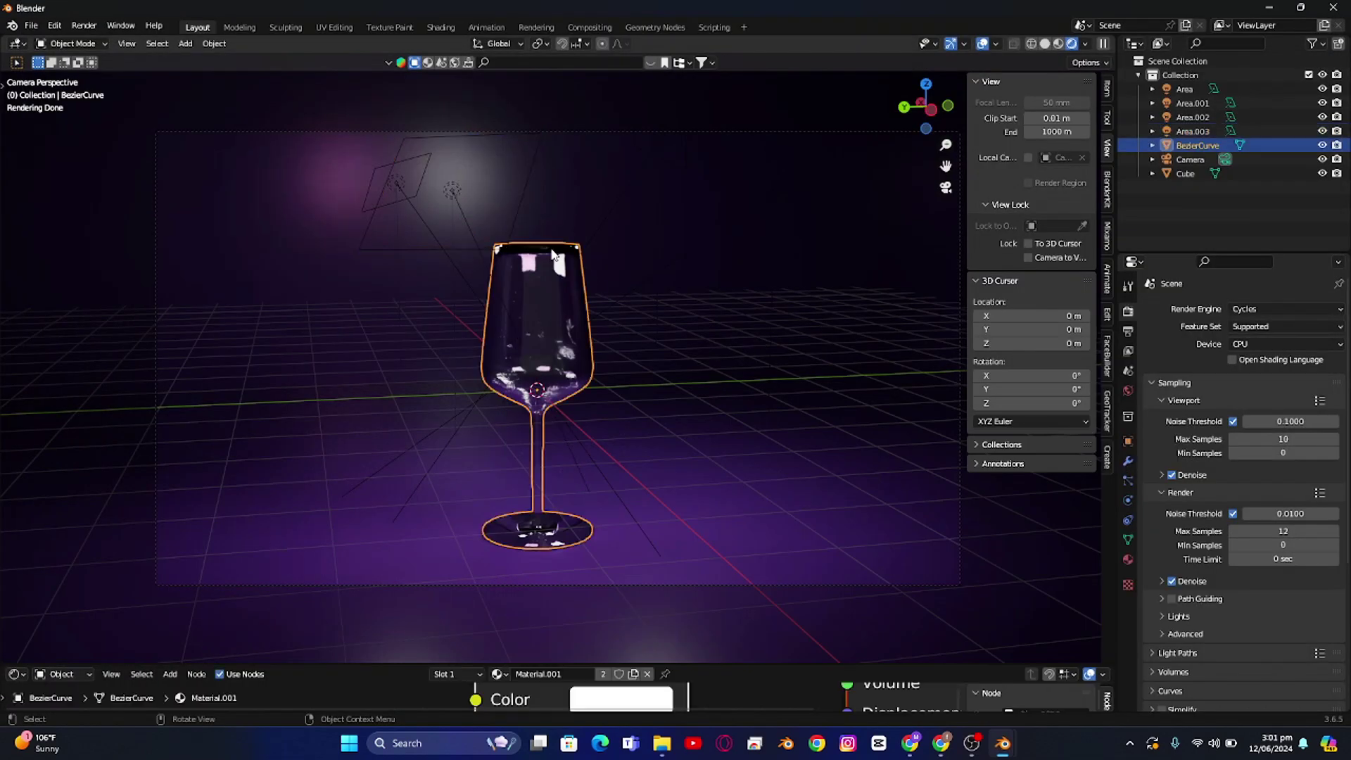
pyautogui.click(777, 194)
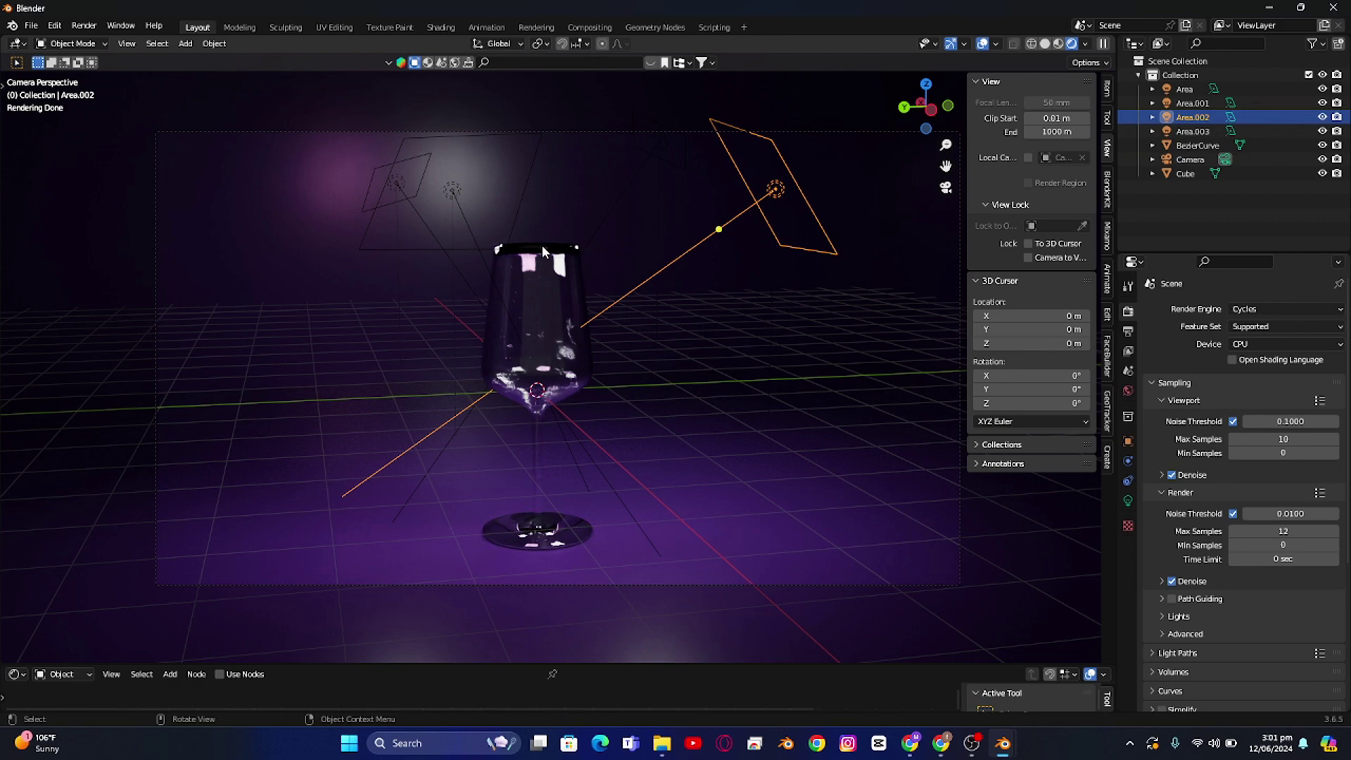
pyautogui.click(1045, 43)
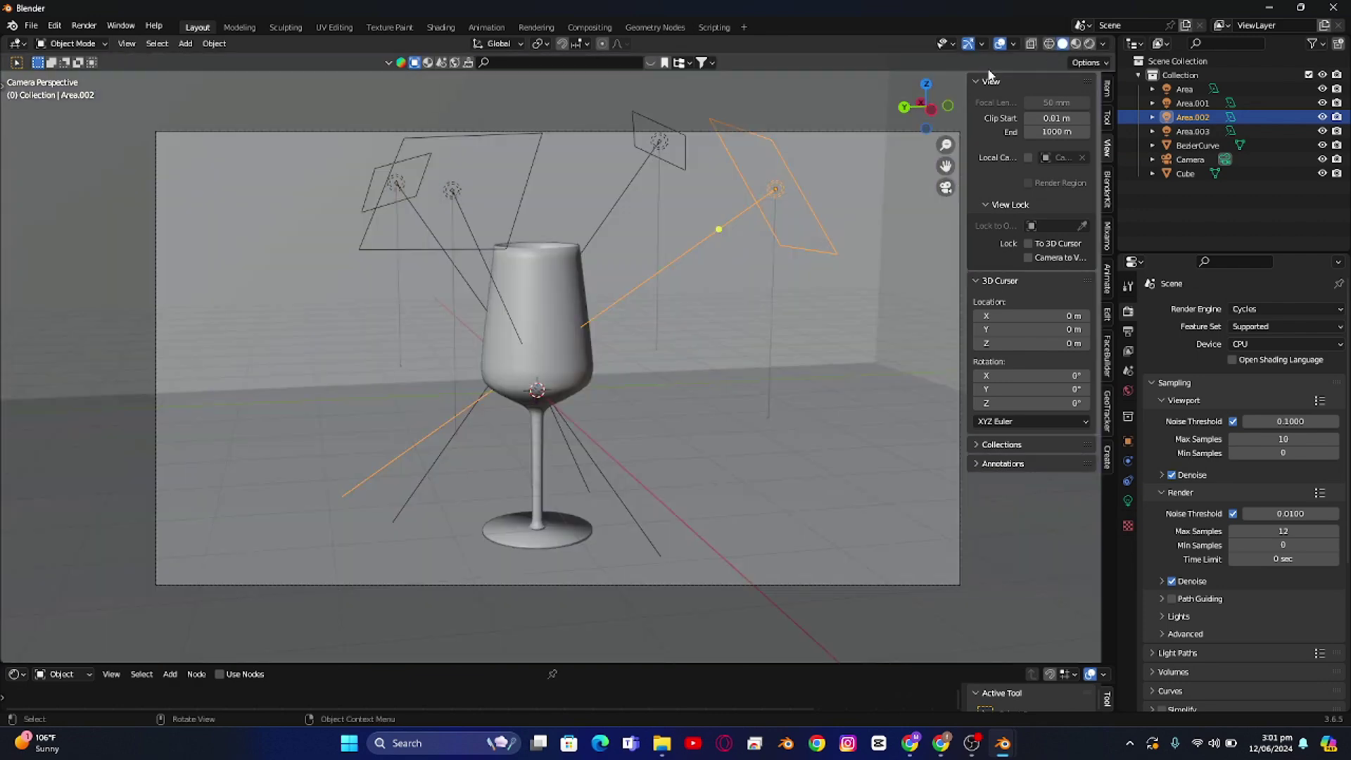
pyautogui.click(542, 293)
pyautogui.press('KP_Divide')
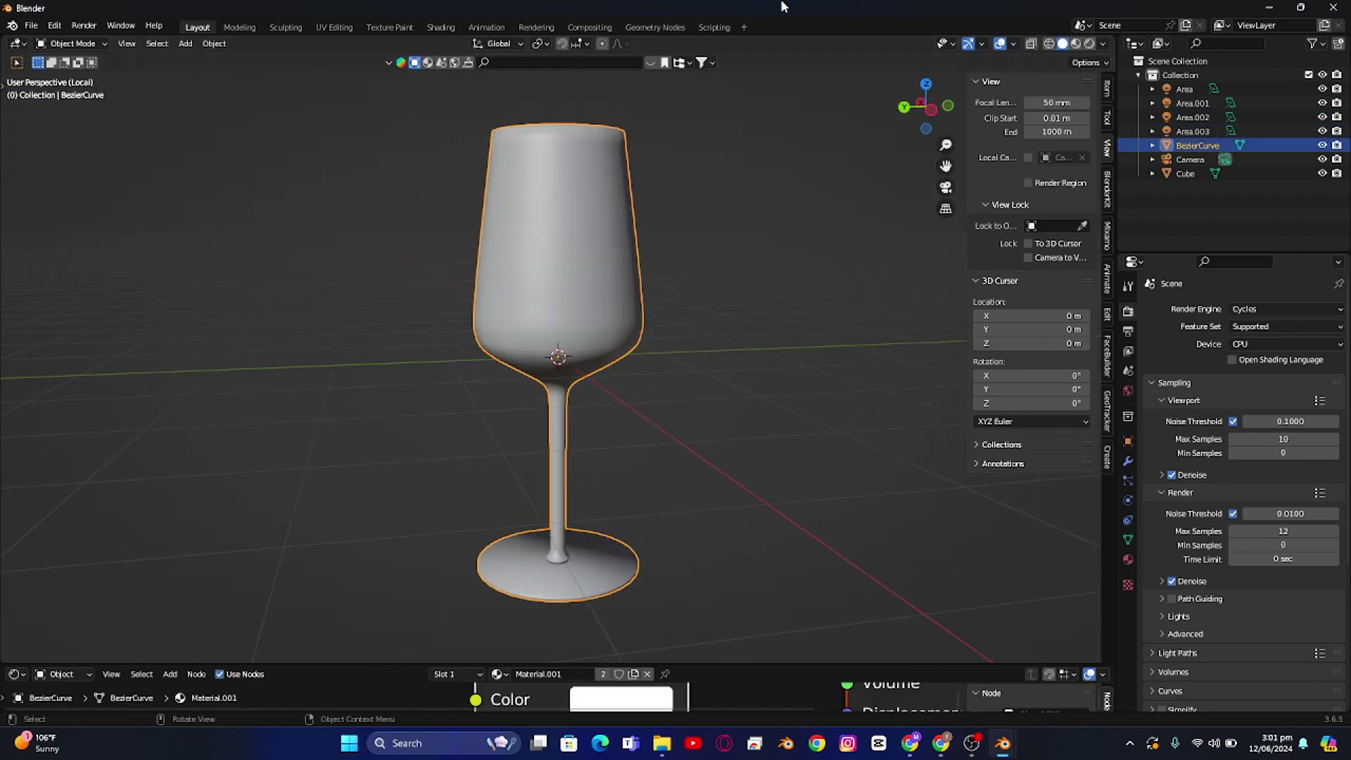
pyautogui.moveTo(674, 189); pyautogui.dragTo(615, 521, button='middle')
# Step: Select the rim edge loop in Edit Mode and split its normals
pyautogui.press('Tab')
pyautogui.press('Tab')
pyautogui.press('Tab')
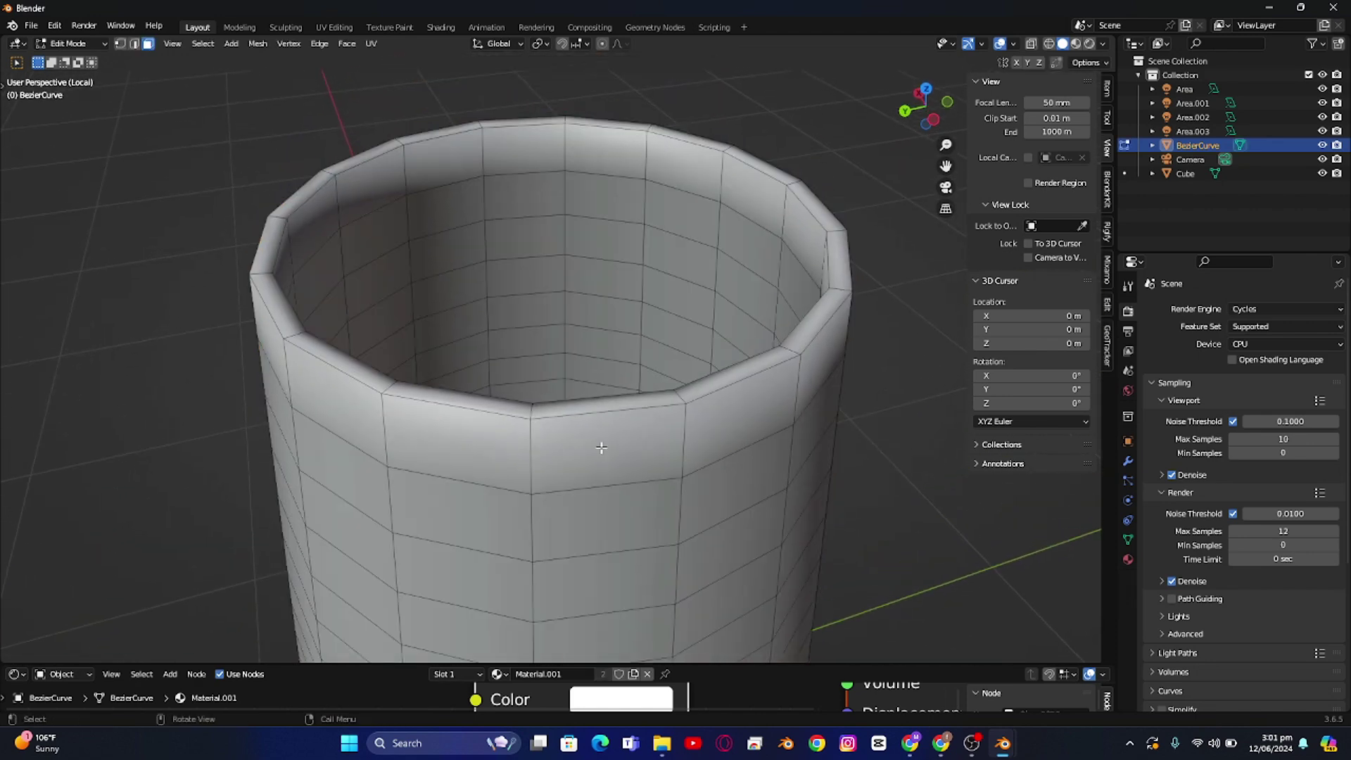
pyautogui.click(613, 412)
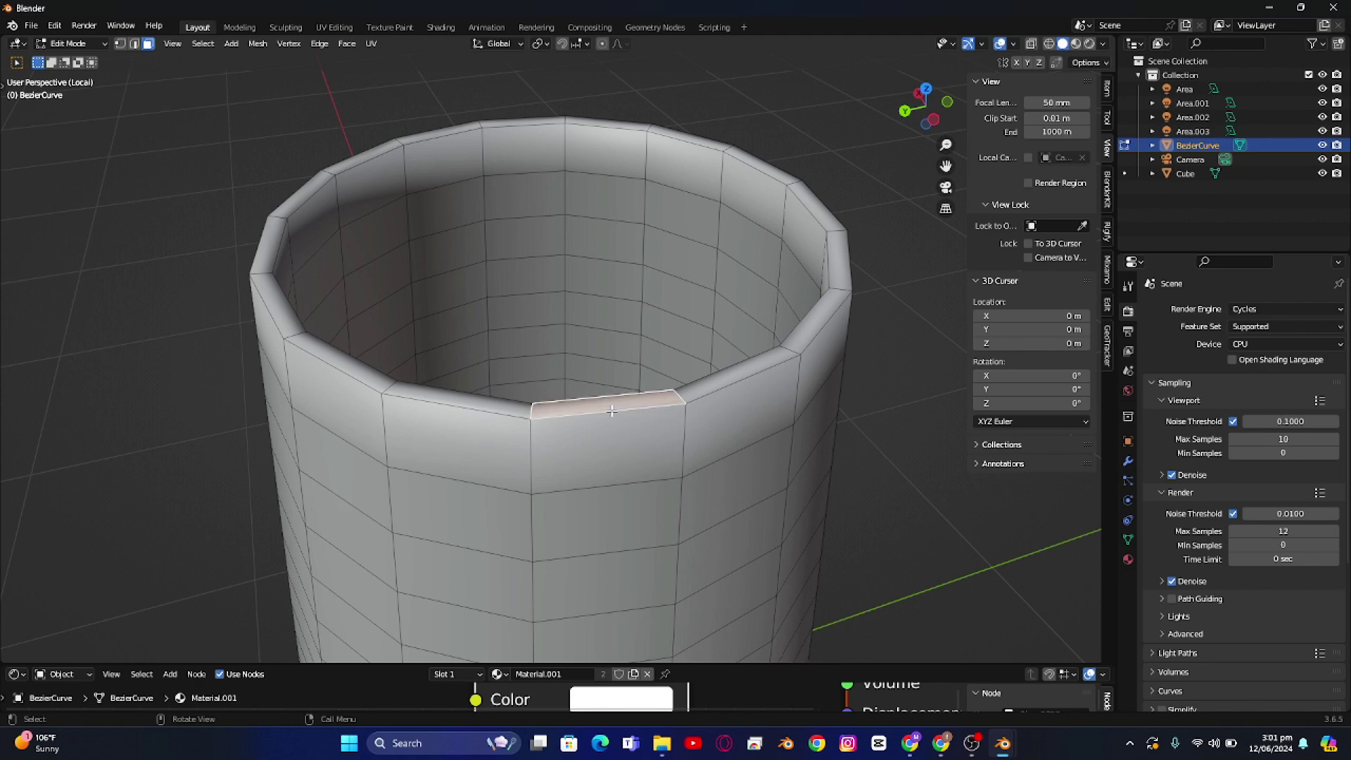
pyautogui.click(134, 43)
pyautogui.click(344, 373)
pyautogui.keyDown('alt'); pyautogui.keyDown('shift'); pyautogui.click(344, 373); pyautogui.keyUp('shift'); pyautogui.keyUp('alt')
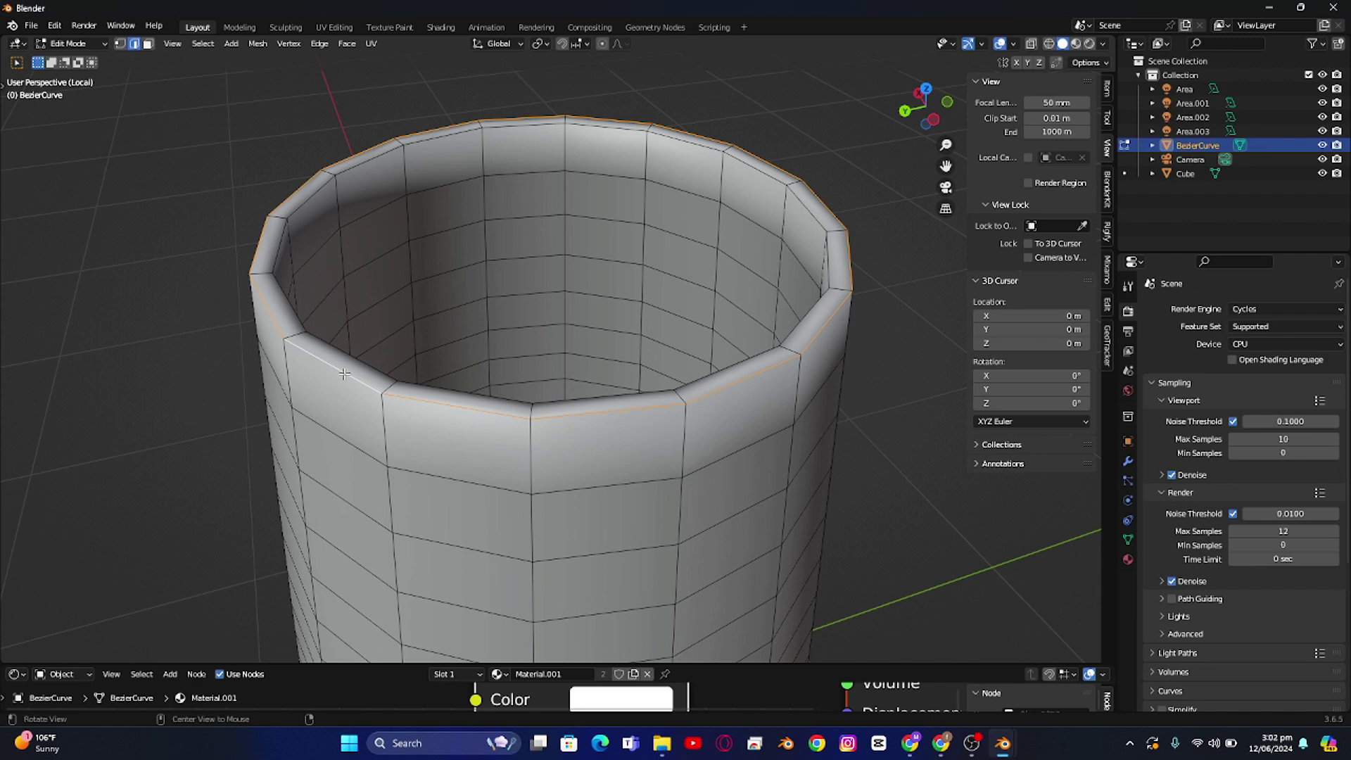
pyautogui.rightClick(344, 373)
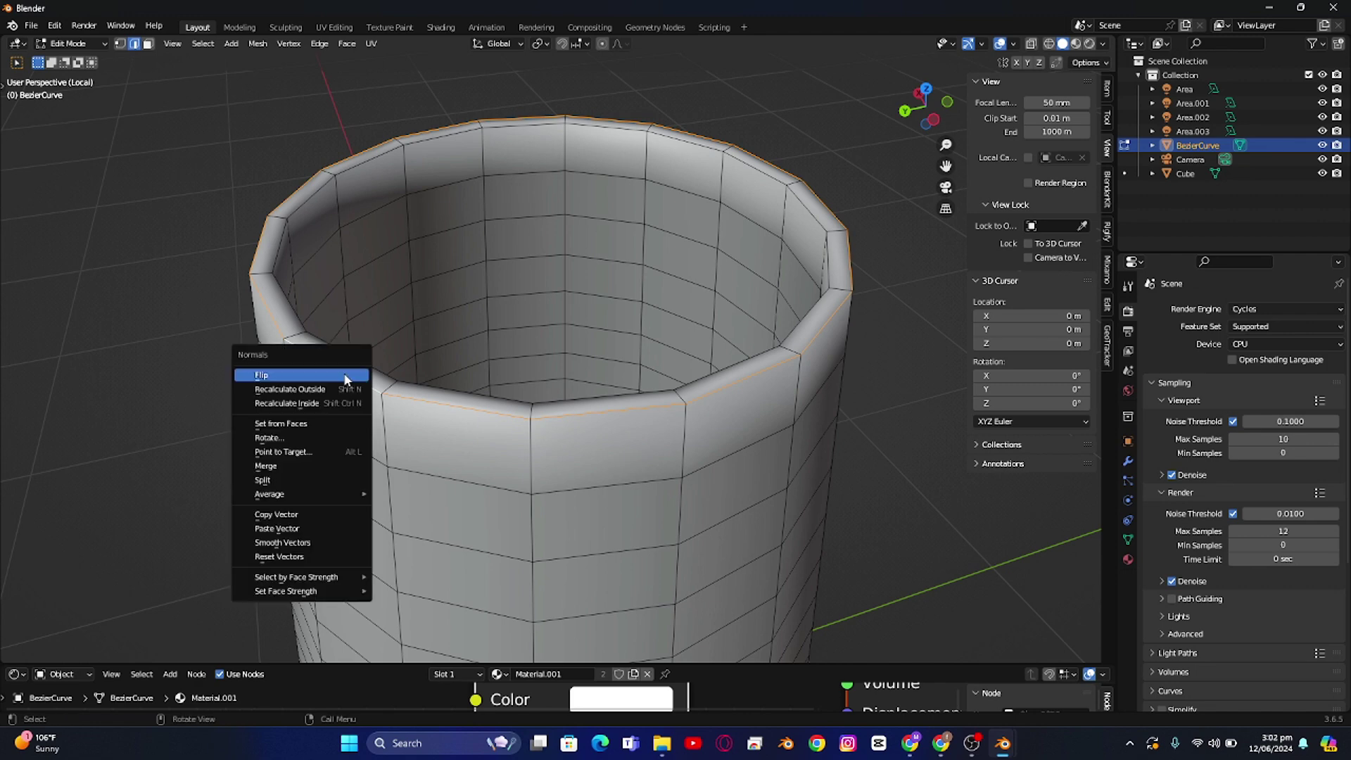
pyautogui.click(308, 478)
pyautogui.press('Tab')
# Step: Orbit to the glass's side and switch the viewport back to rendered shading
pyautogui.scroll(-3, 709, 387)
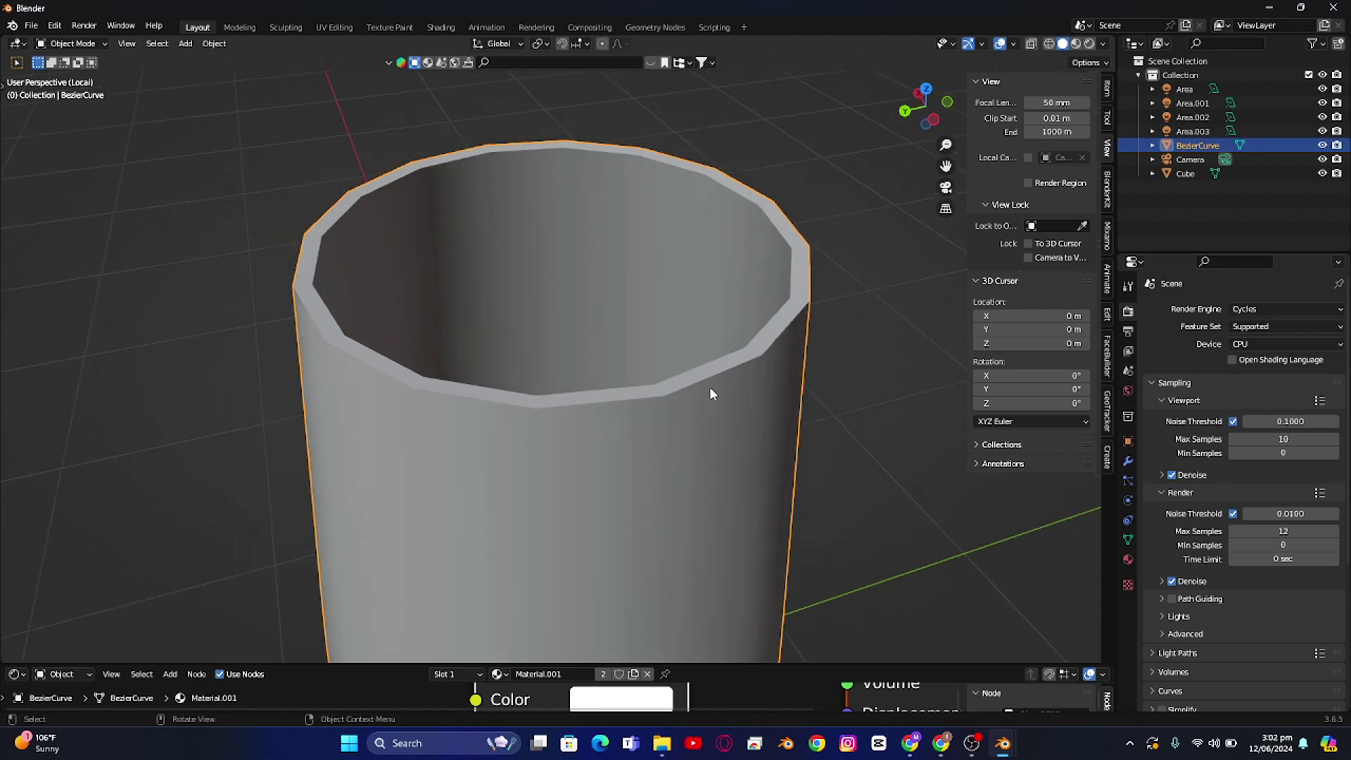
pyautogui.scroll(-1, 671, 396)
pyautogui.moveTo(630, 401); pyautogui.dragTo(591, 341, button='middle')
pyautogui.scroll(-2, 594, 343)
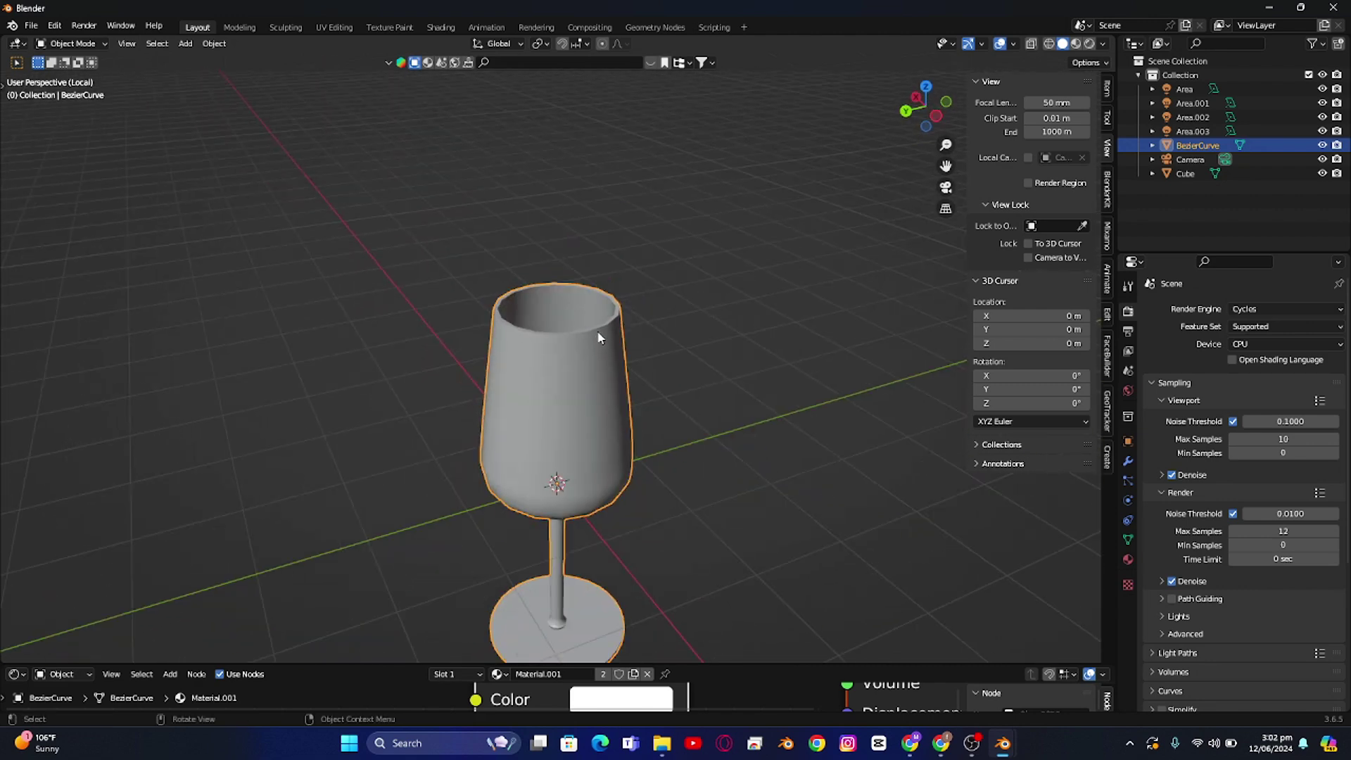
pyautogui.click(1089, 43)
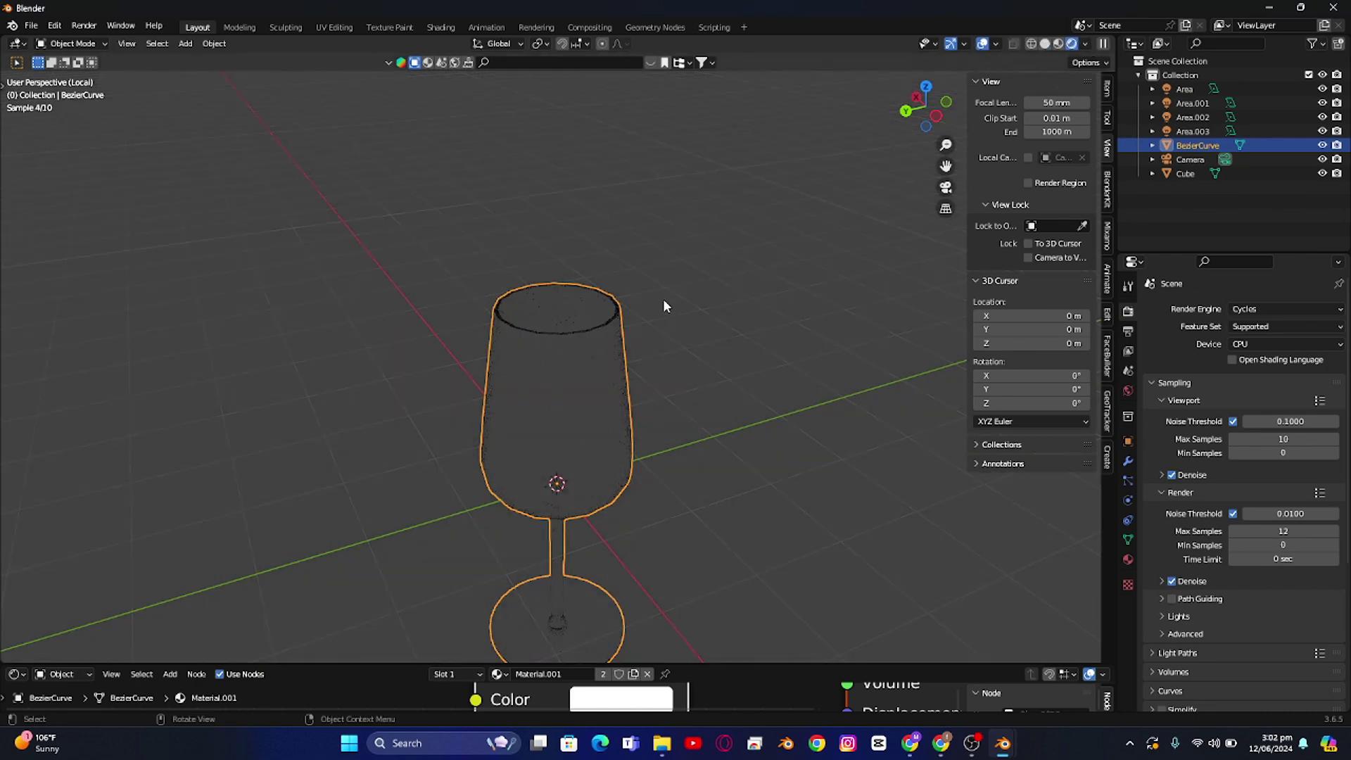
pyautogui.scroll(-2, 661, 298)
pyautogui.scroll(1, 662, 305)
pyautogui.click(661, 306)
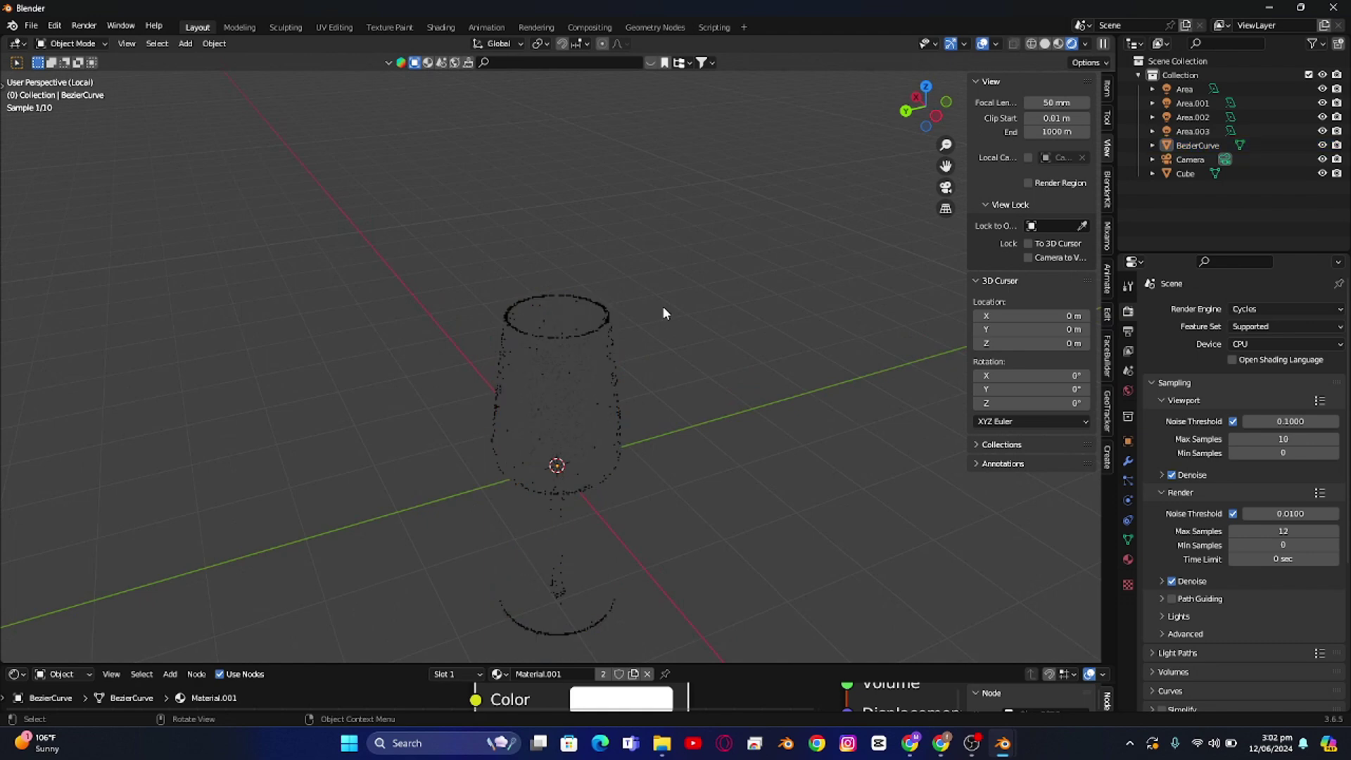
# Step: Leave Local View, return to the camera view, and render the final image with F12
pyautogui.press('KP_Divide')
pyautogui.press('KP_0')
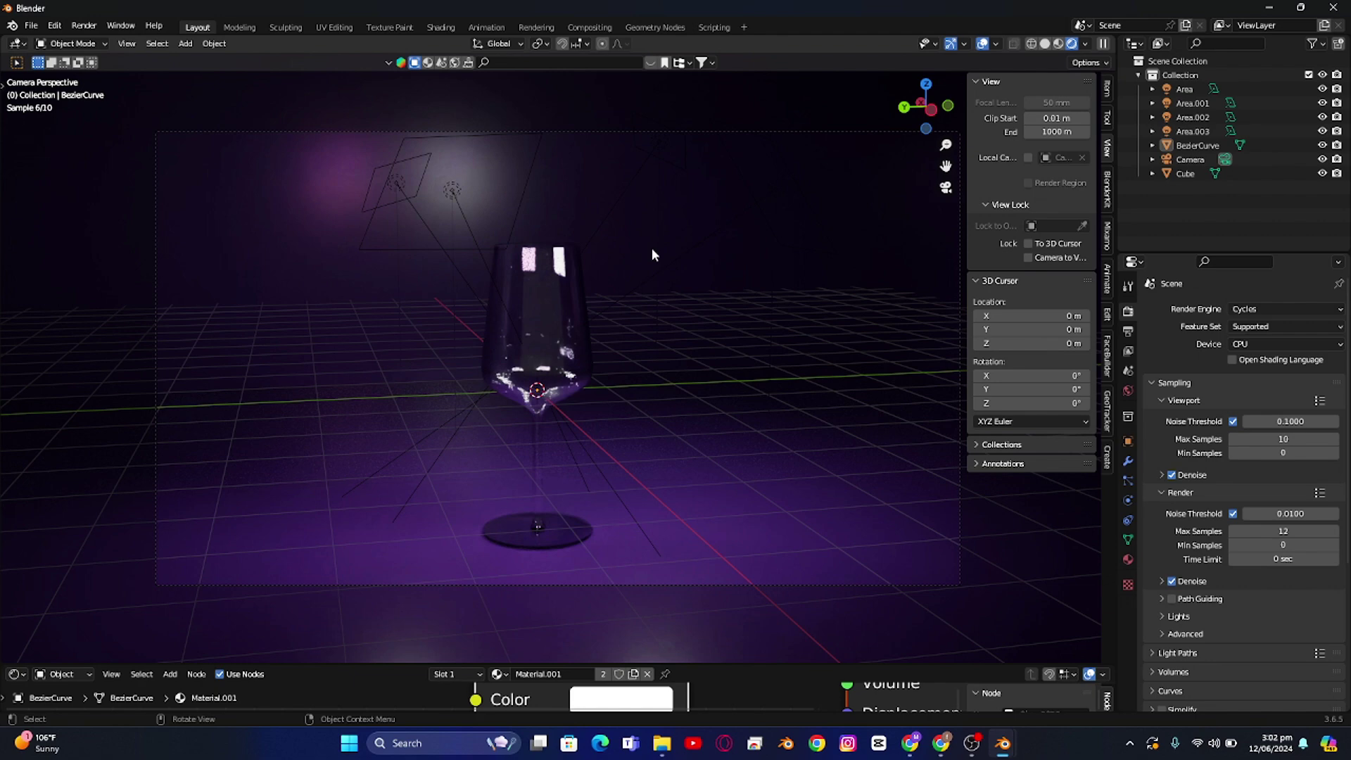
pyautogui.press('F12')
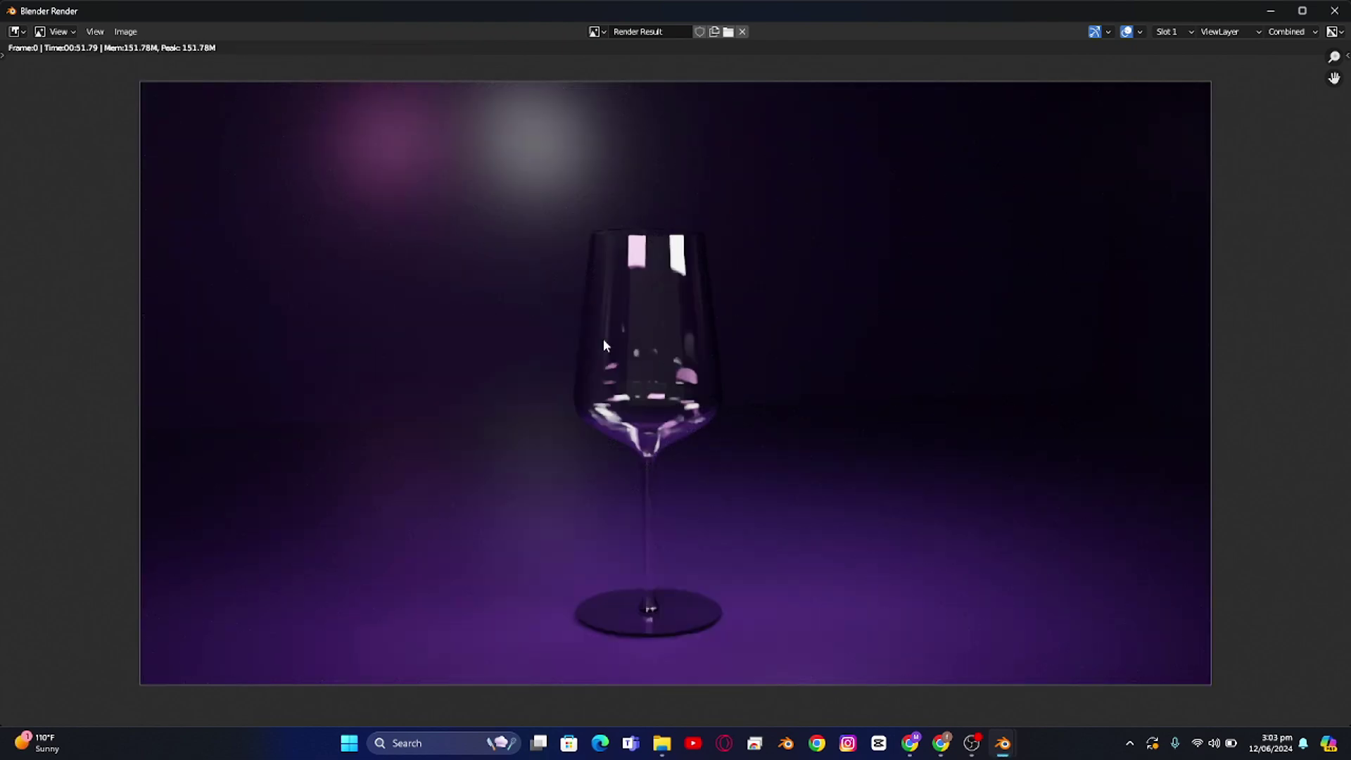
pyautogui.scroll(-2, 604, 339)
pyautogui.scroll(3, 625, 347)
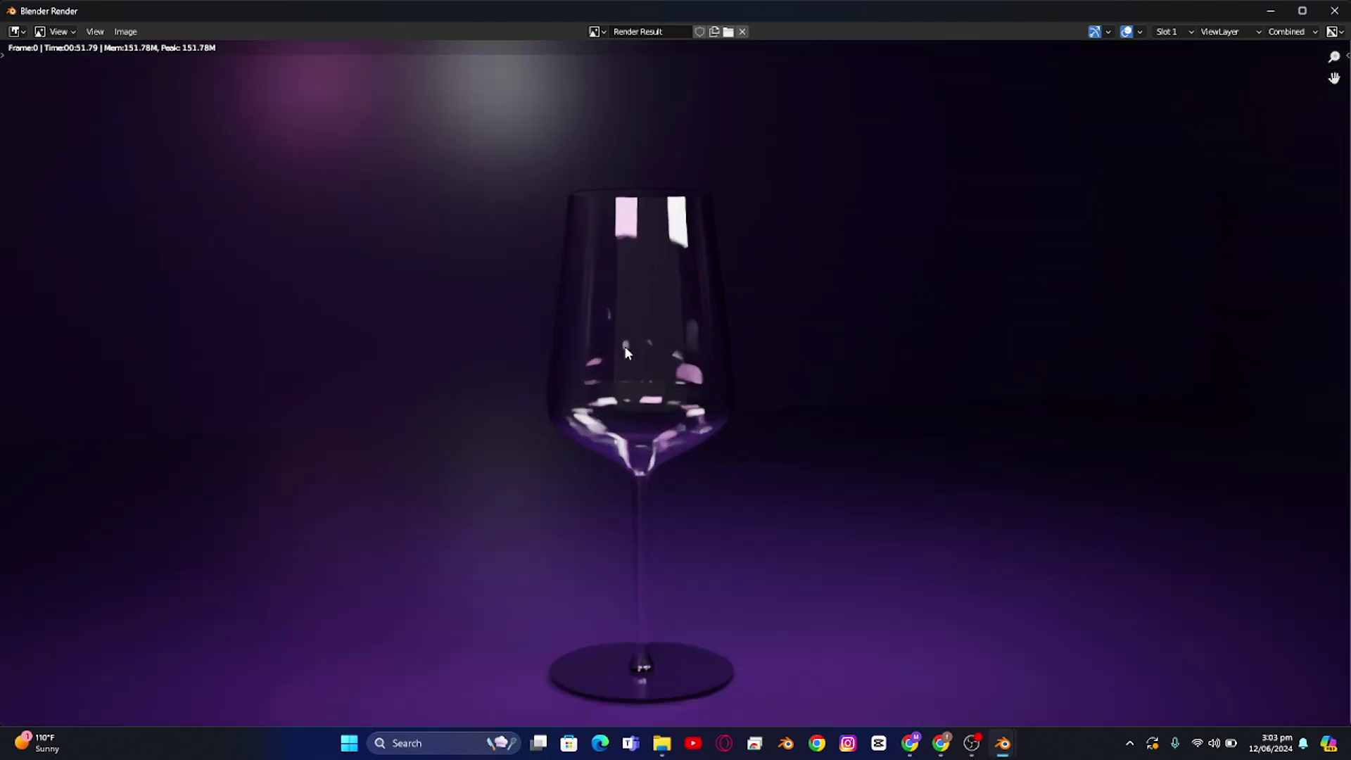